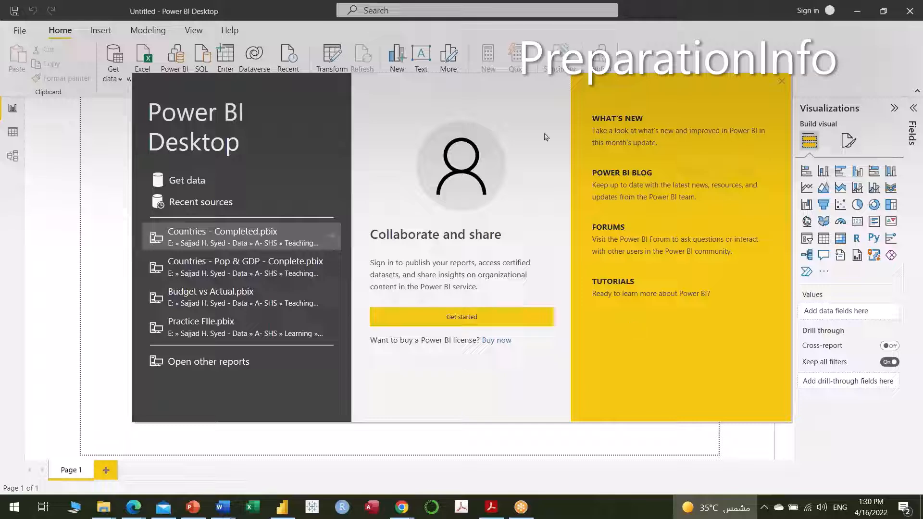
# - Dismiss the start screen and open the full selection of data sources for the report
pyautogui.click(783, 83)
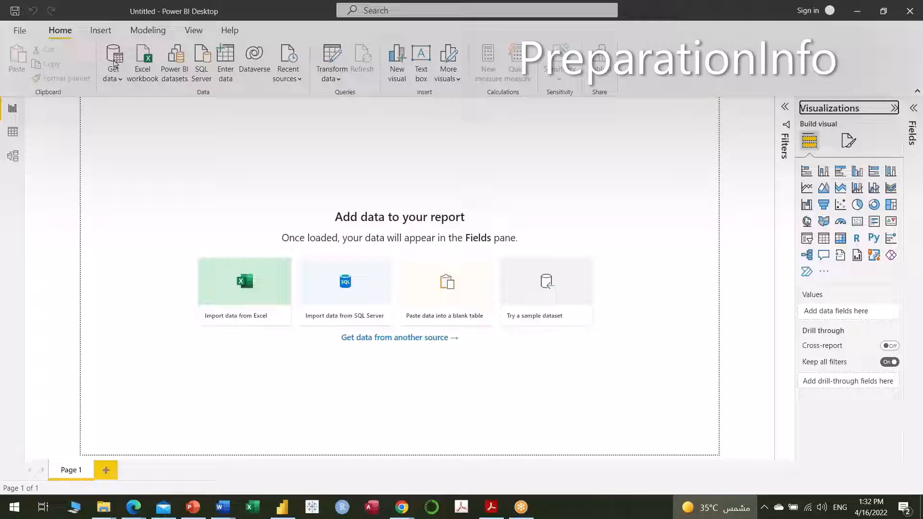
pyautogui.click(407, 339)
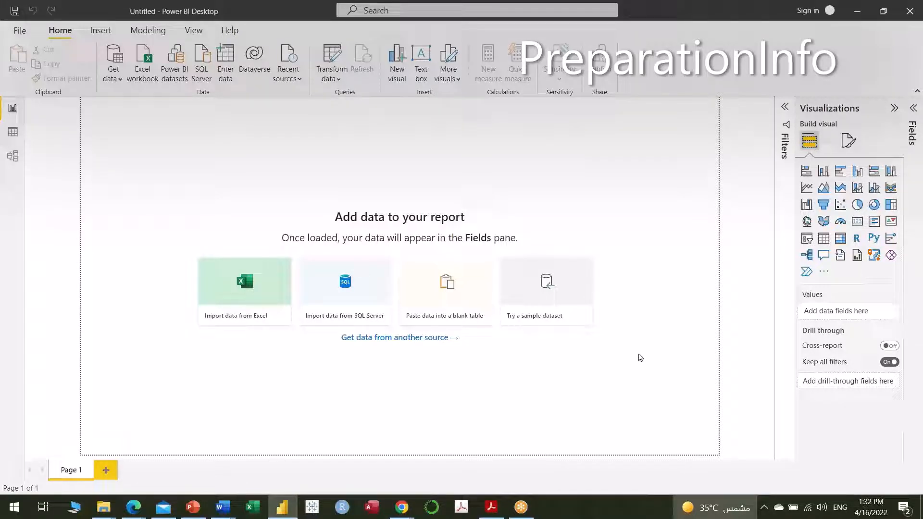
pyautogui.click(382, 339)
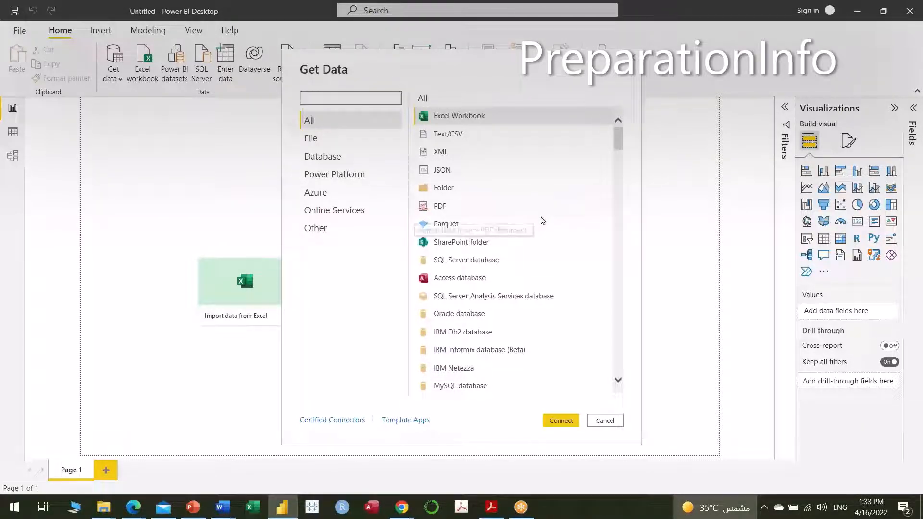
# - Look through the complete list of available data connectors, from Excel Workbook to Blank Query
pyautogui.scroll(-7, 540, 221)
pyautogui.scroll(-15, 585, 205)
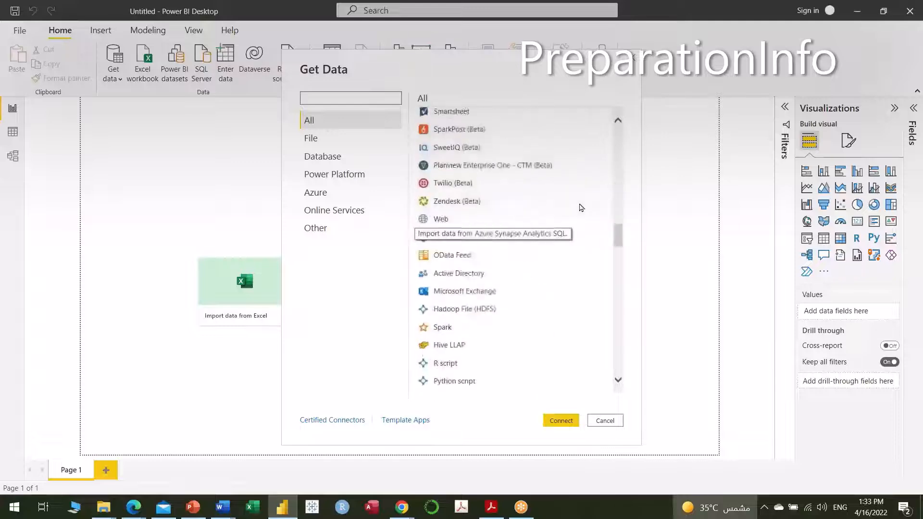
pyautogui.scroll(-10, 582, 208)
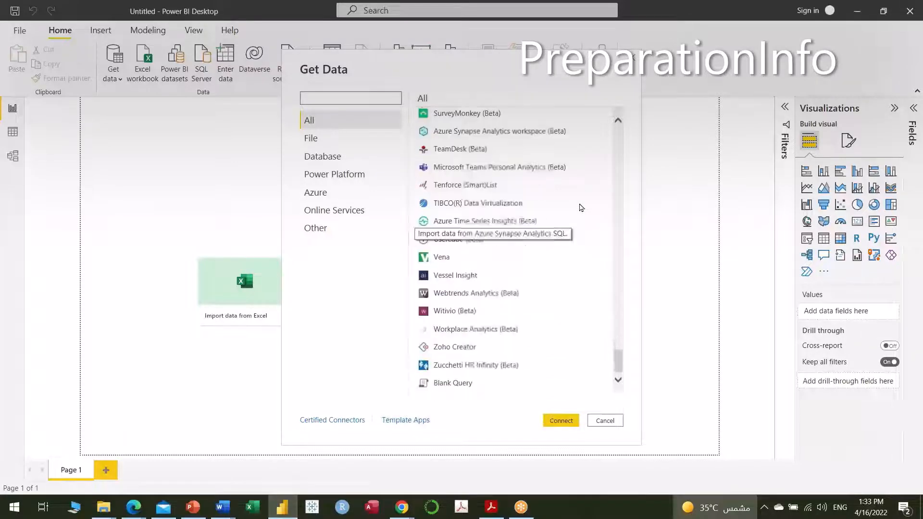
pyautogui.scroll(4, 582, 207)
pyautogui.scroll(15, 582, 207)
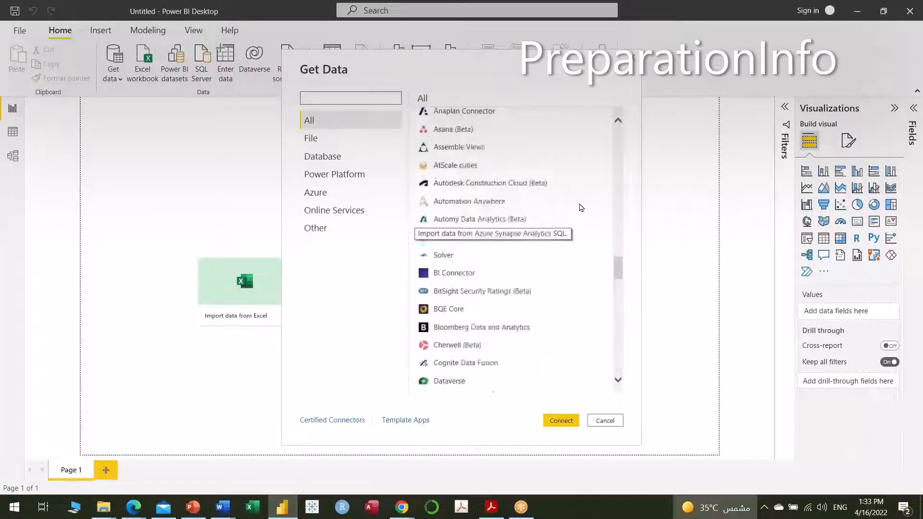
pyautogui.scroll(20, 581, 208)
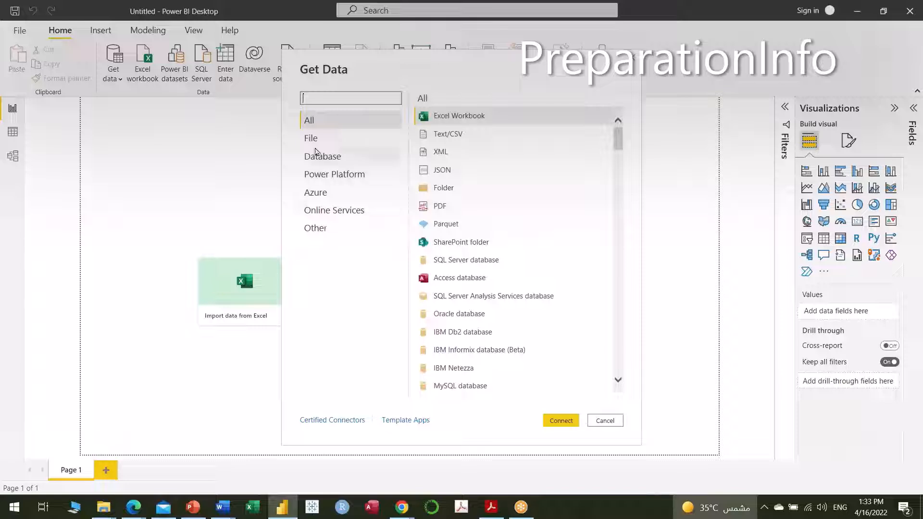
pyautogui.click(335, 299)
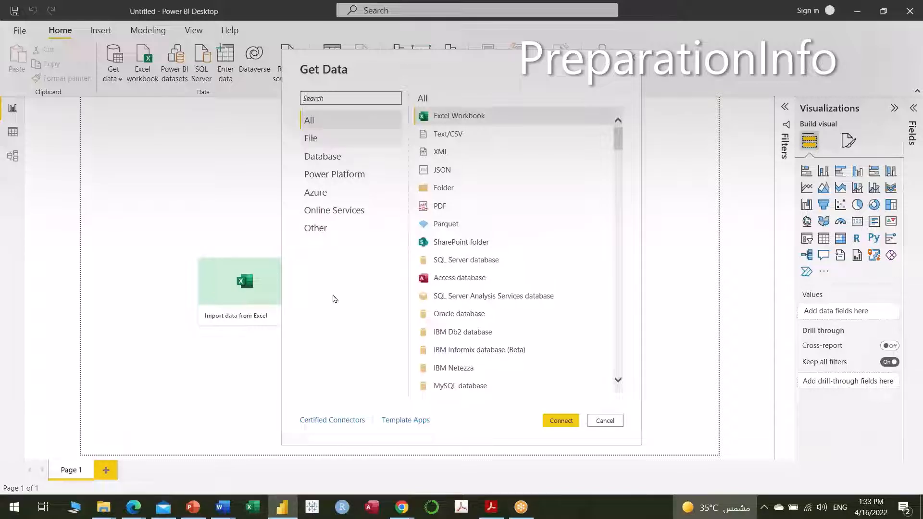
# - Review the connectors offered in the File and Database categories
pyautogui.click(333, 139)
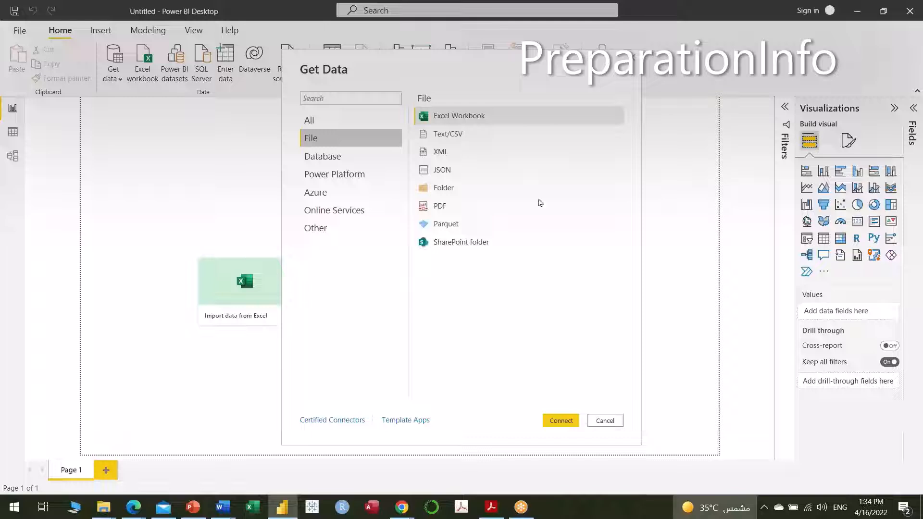
pyautogui.click(313, 158)
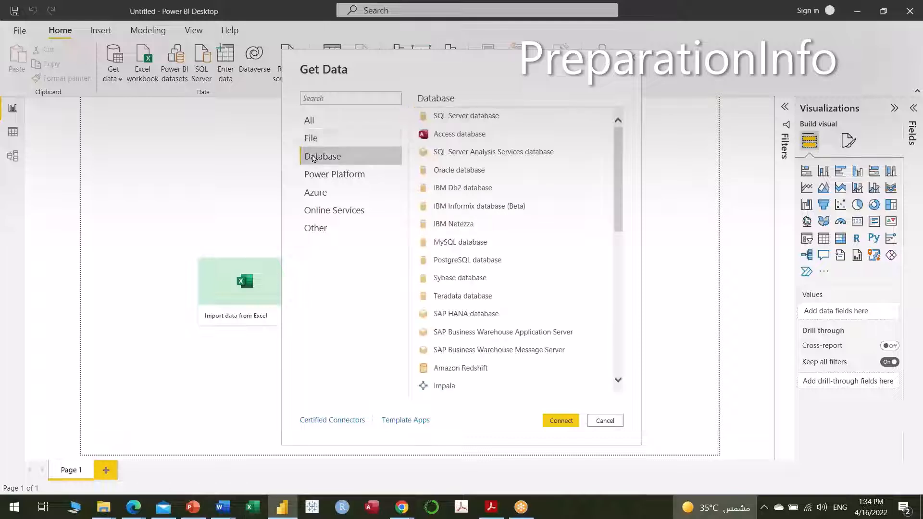
pyautogui.scroll(-3, 580, 245)
pyautogui.scroll(-4, 580, 245)
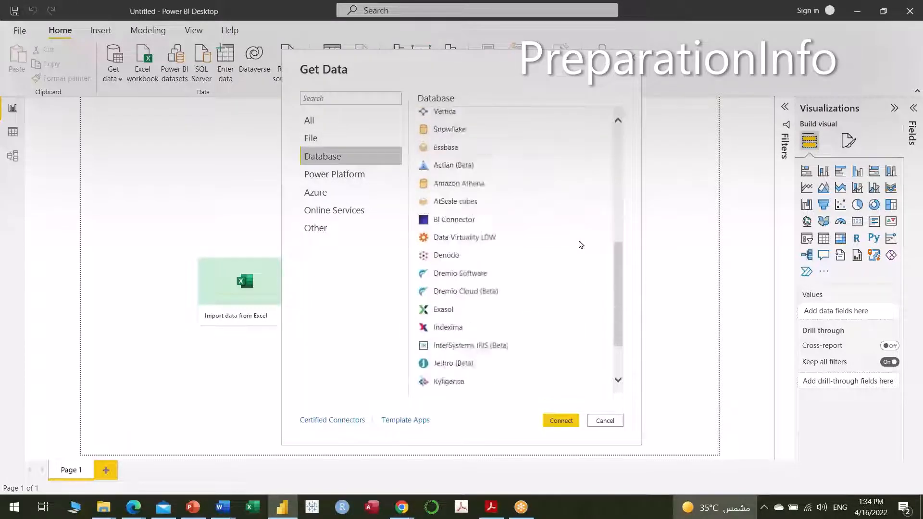
pyautogui.scroll(4, 581, 246)
pyautogui.scroll(3, 580, 245)
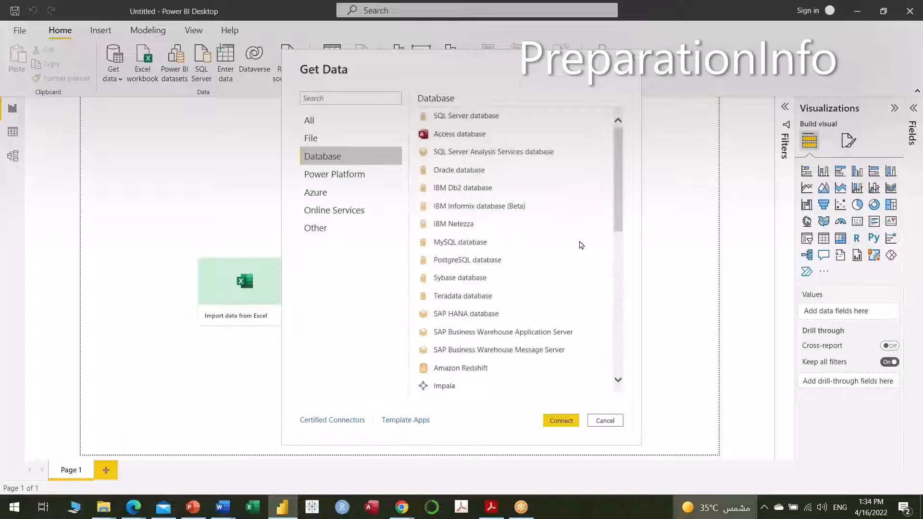
# - Review the connectors offered in the Power Platform and Azure categories
pyautogui.click(354, 179)
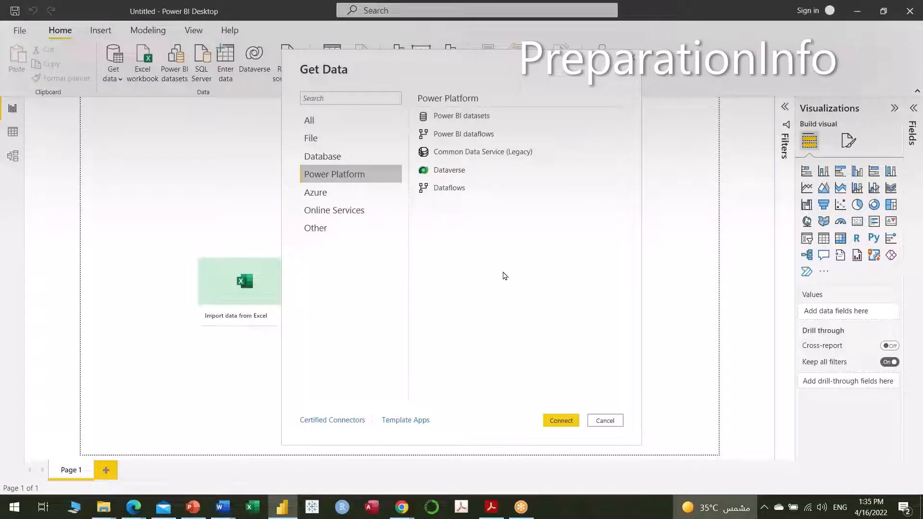
pyautogui.click(317, 194)
pyautogui.scroll(-1, 529, 262)
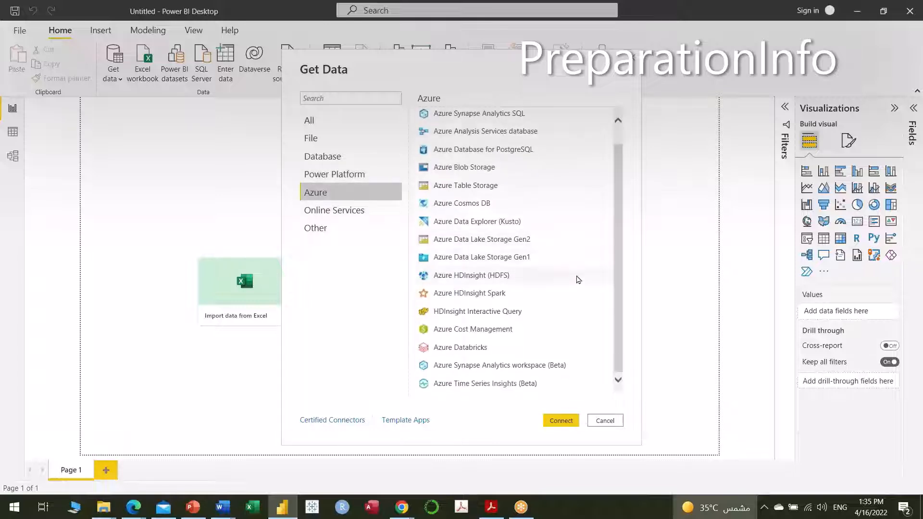
pyautogui.scroll(1, 579, 280)
pyautogui.scroll(-1, 578, 279)
pyautogui.scroll(1, 578, 280)
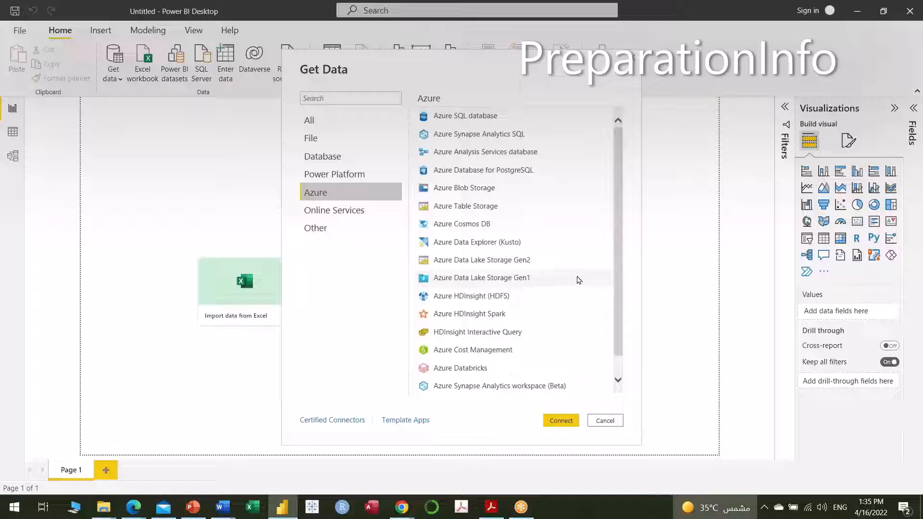
# - Review the connectors offered in the Online Services category
pyautogui.click(353, 212)
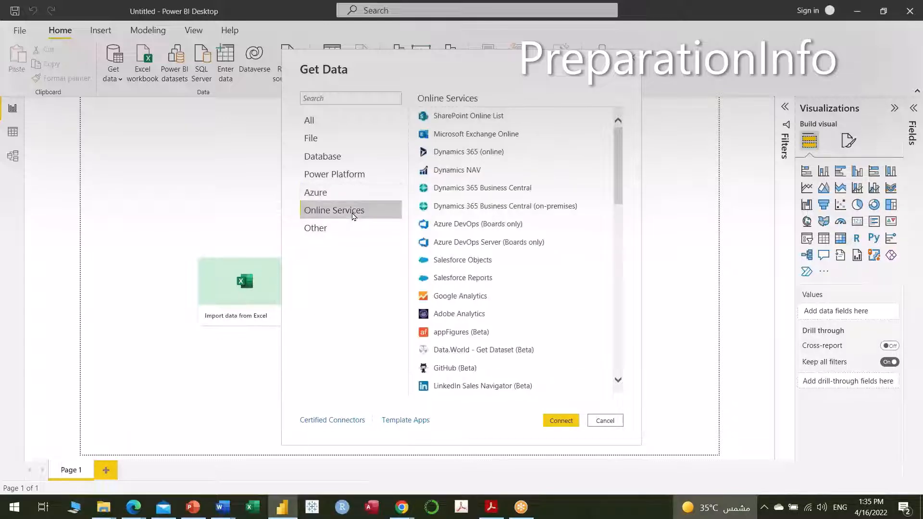
pyautogui.scroll(-10, 563, 263)
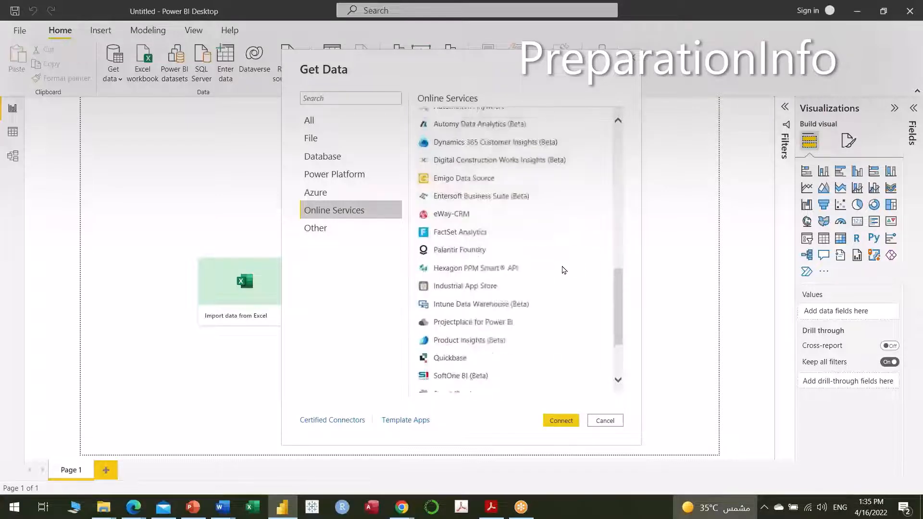
pyautogui.scroll(-3, 563, 270)
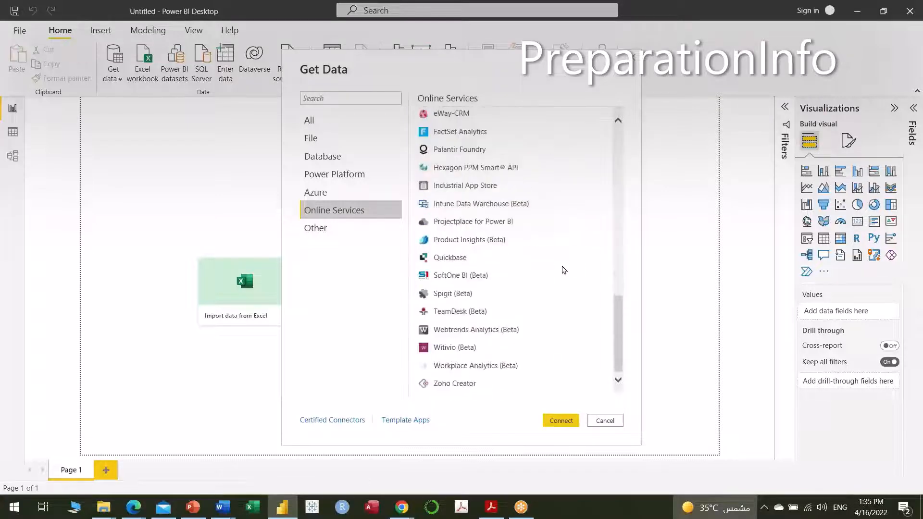
# - Review the connectors in the Other category and close the data source selection without connecting
pyautogui.click(327, 232)
pyautogui.scroll(-1, 549, 240)
pyautogui.scroll(-10, 549, 240)
pyautogui.scroll(9, 548, 241)
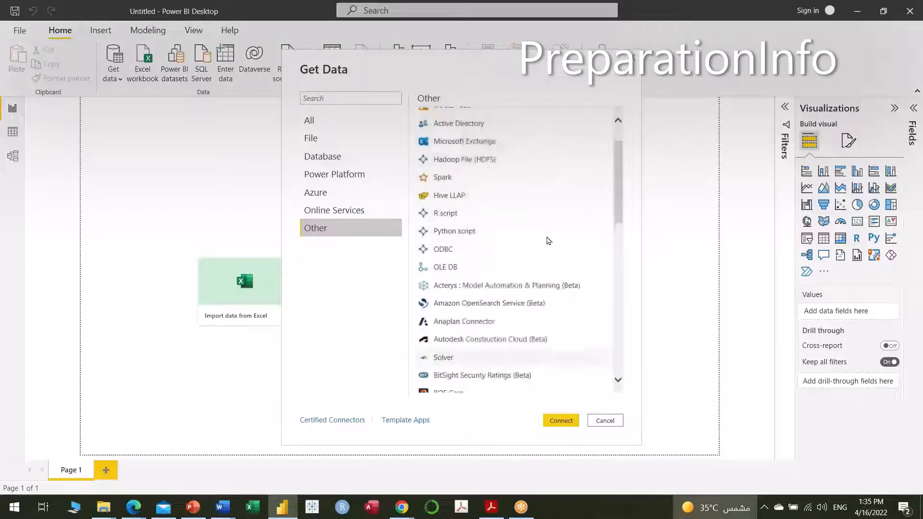
pyautogui.scroll(2, 549, 241)
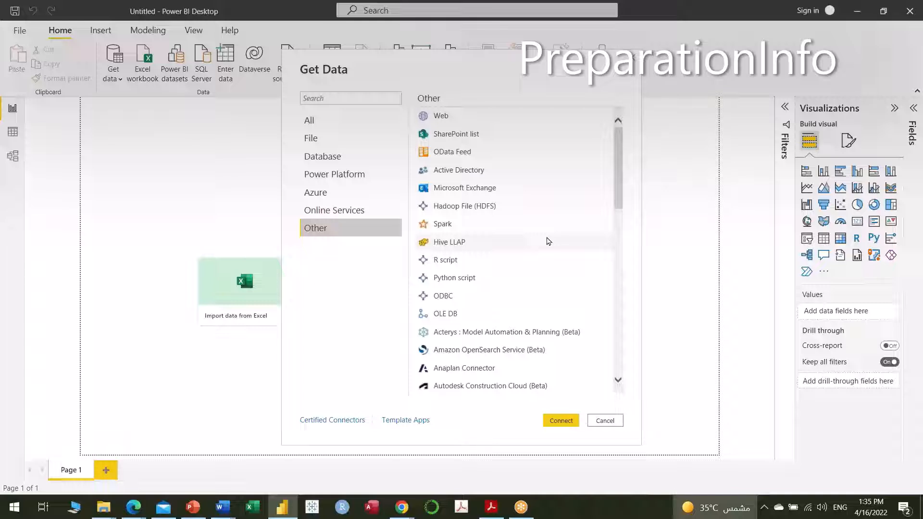
pyautogui.click(613, 423)
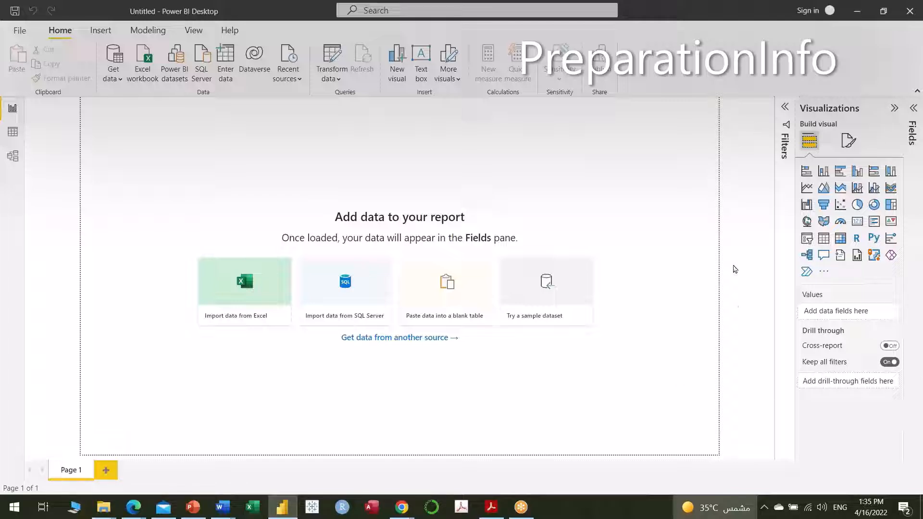
# - Expand the Filters pane to examine its page-level and all-pages filter areas, leaving the pane collapsed
pyautogui.click(785, 107)
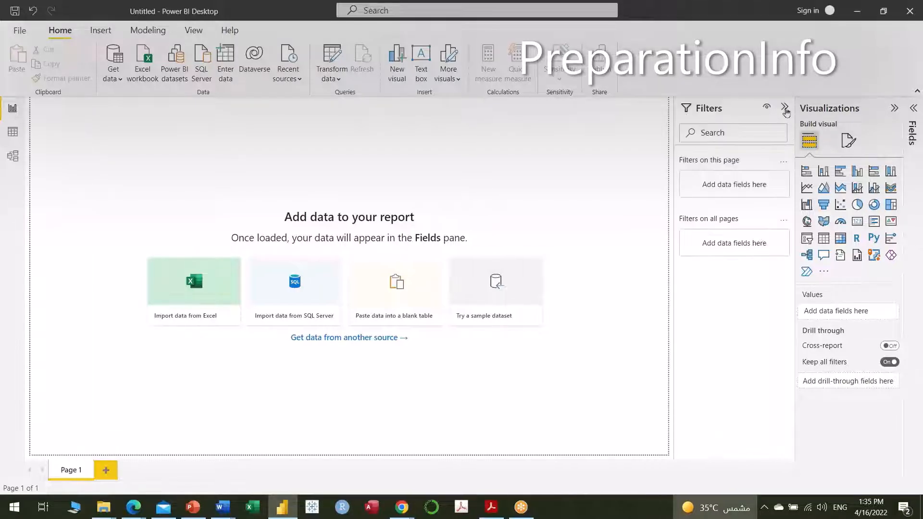
pyautogui.click(785, 108)
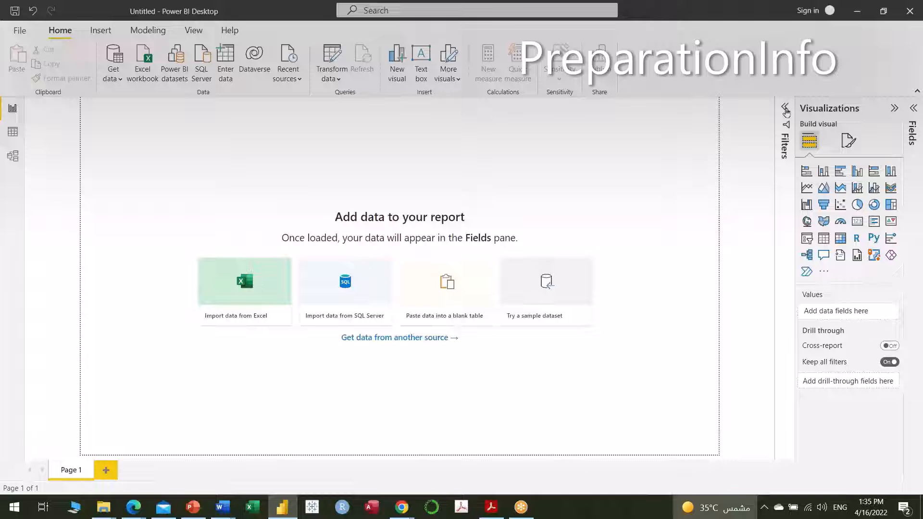
pyautogui.click(786, 108)
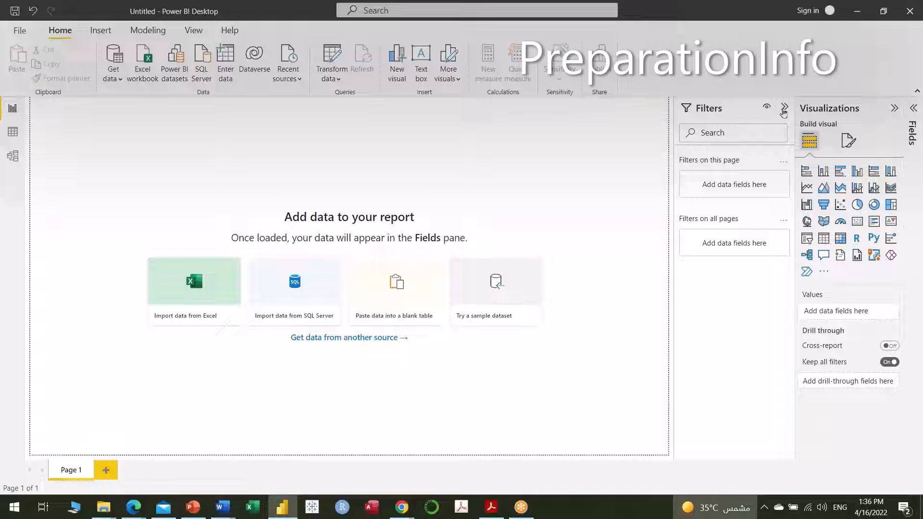
pyautogui.click(786, 108)
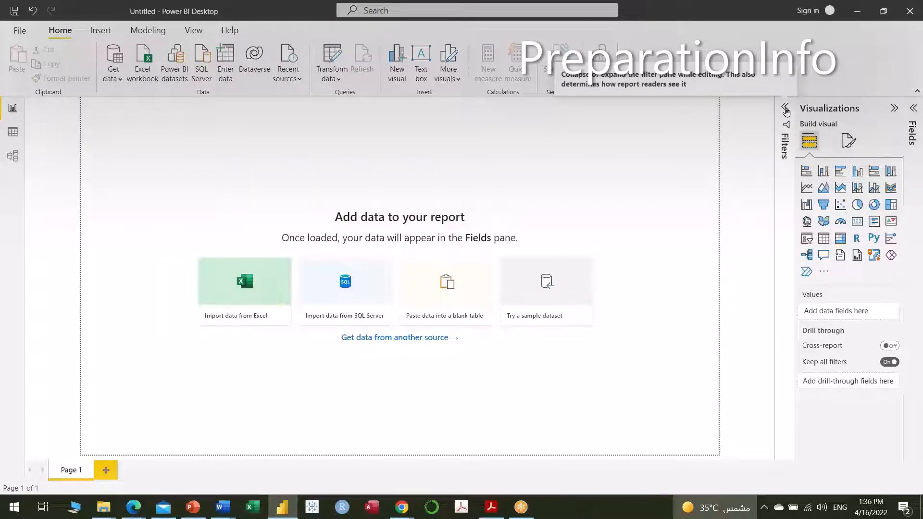
pyautogui.click(786, 110)
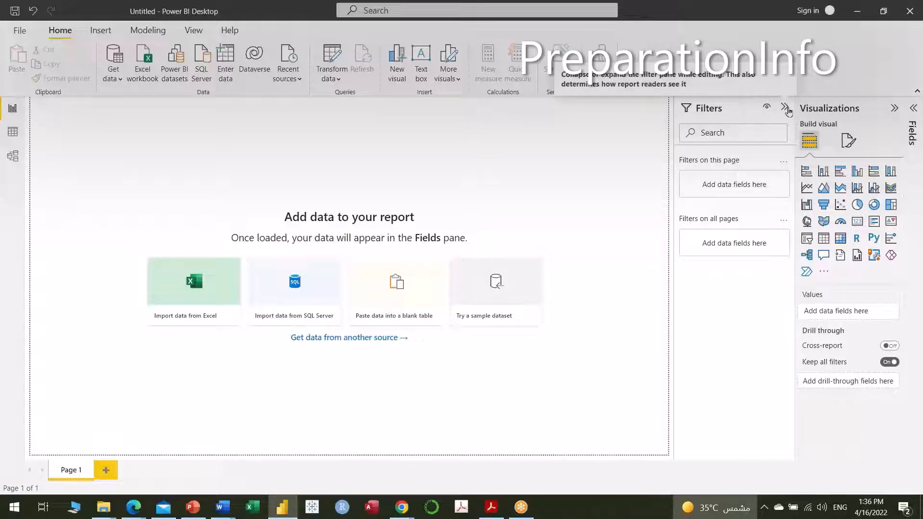
pyautogui.click(785, 109)
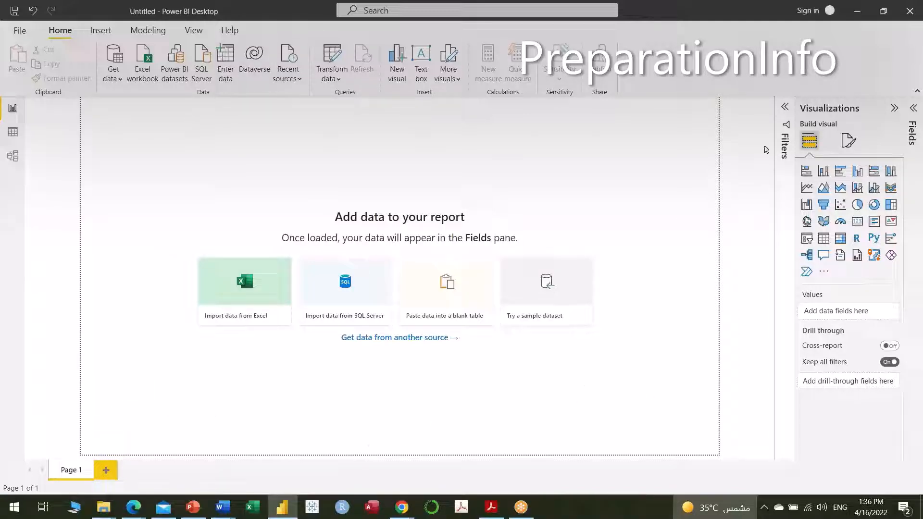
pyautogui.click(785, 108)
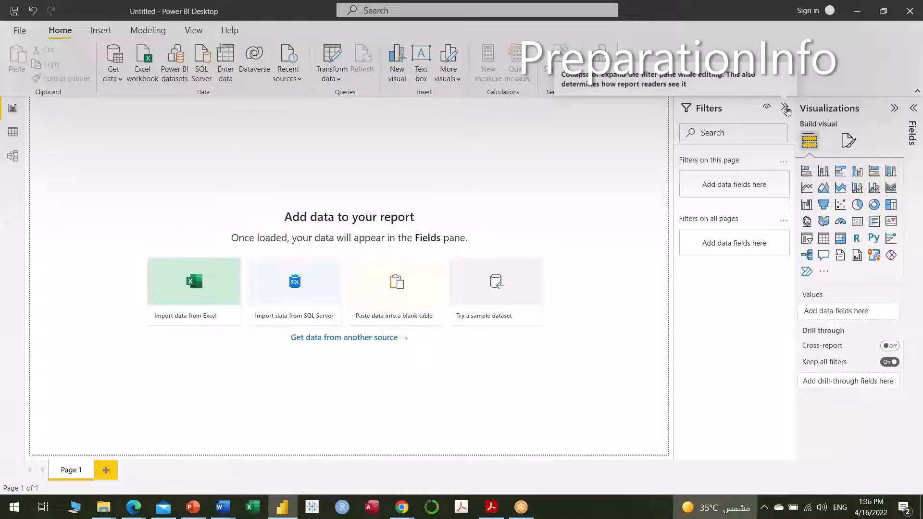
pyautogui.click(785, 108)
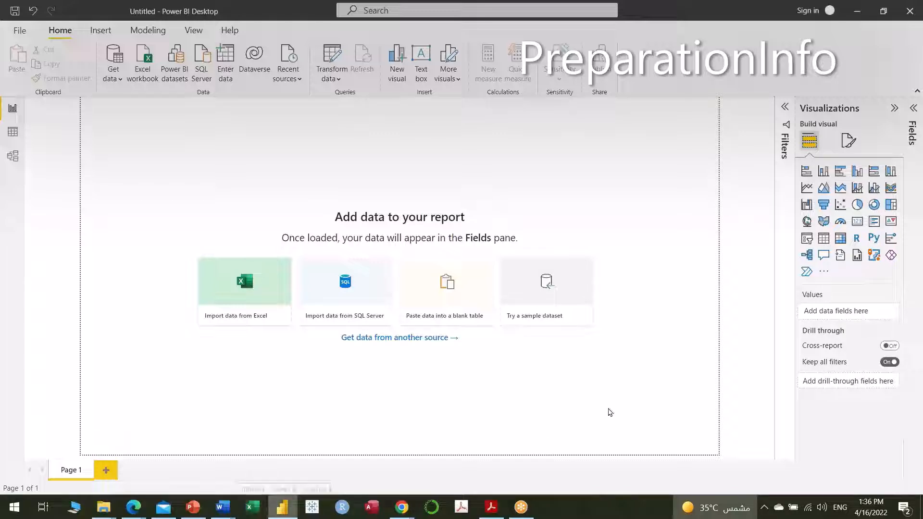
# - Switch to Excel, create a blank workbook, select cell B2 and display the commands for inserting tables and charts
pyautogui.click(253, 507)
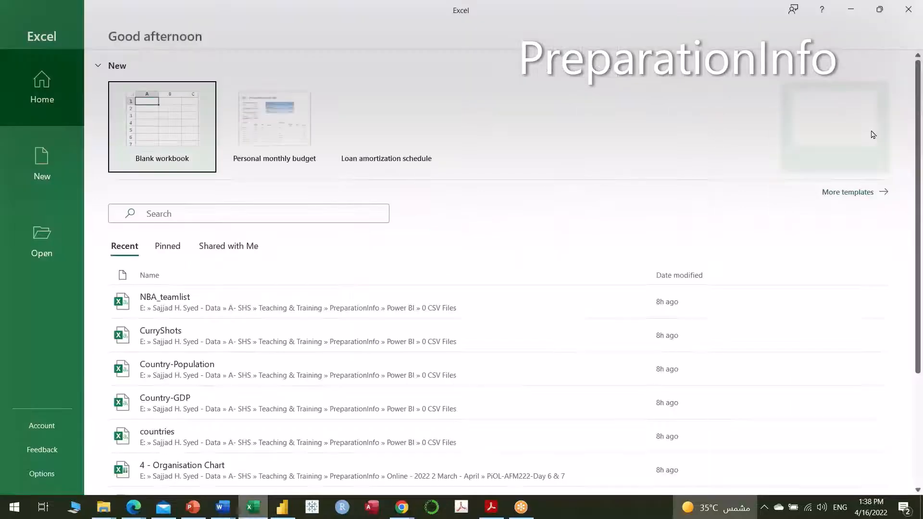
pyautogui.click(134, 161)
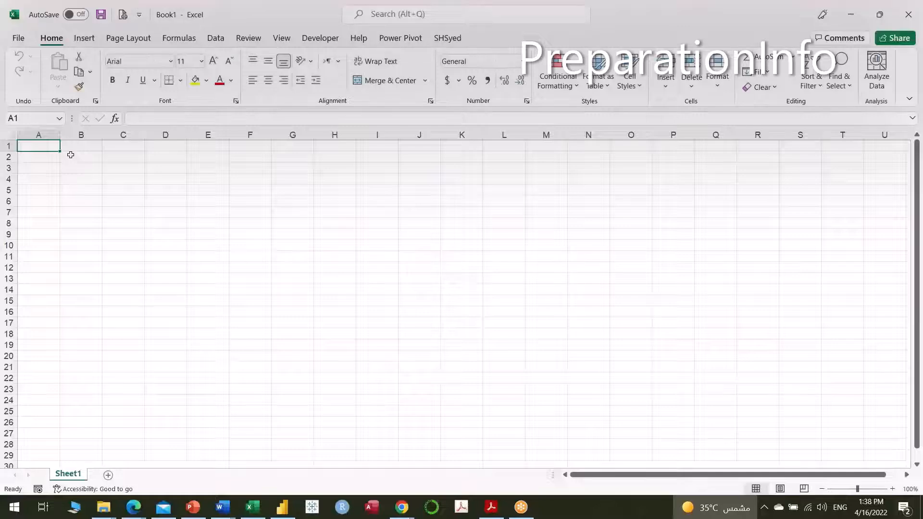
pyautogui.click(71, 158)
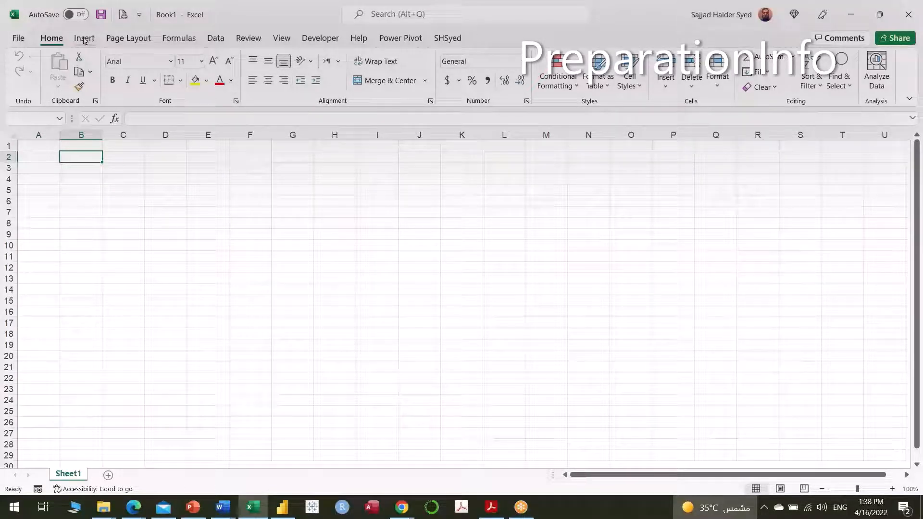
pyautogui.click(86, 39)
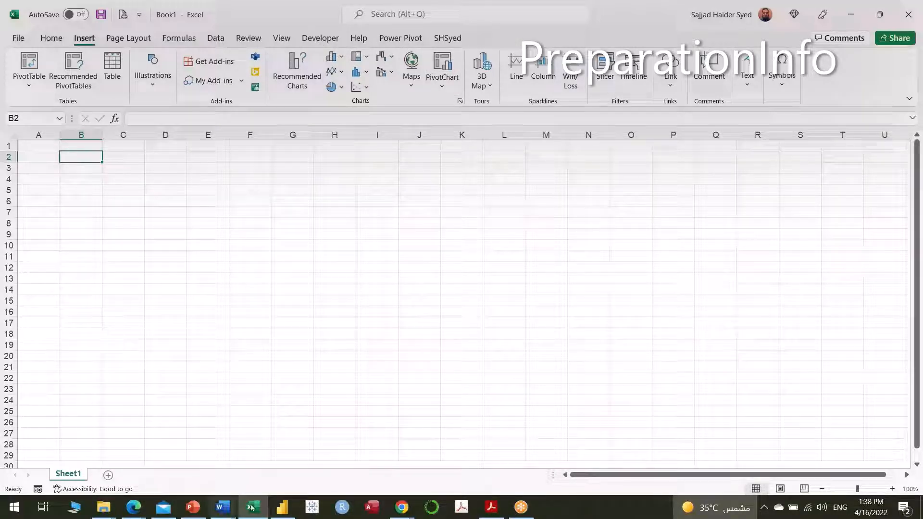
# - Switch back to Power BI Desktop and expand the Fields pane
pyautogui.click(283, 507)
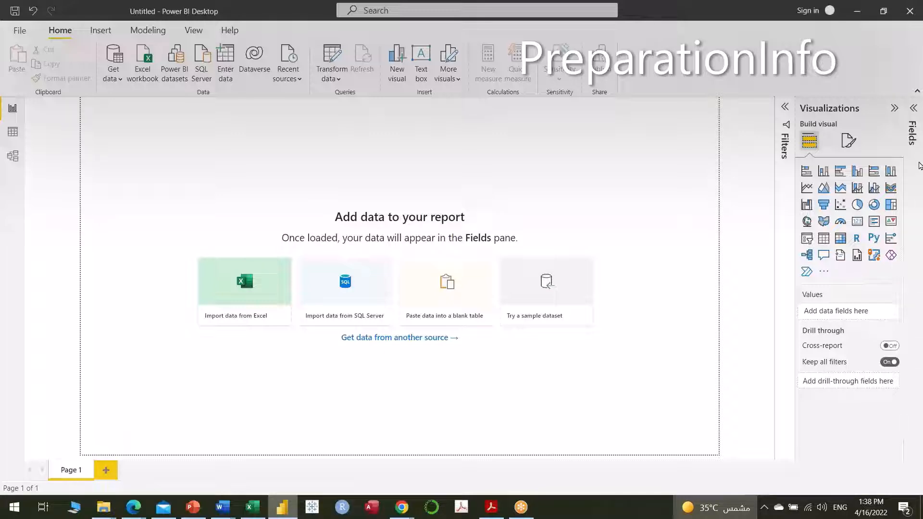
pyautogui.click(913, 108)
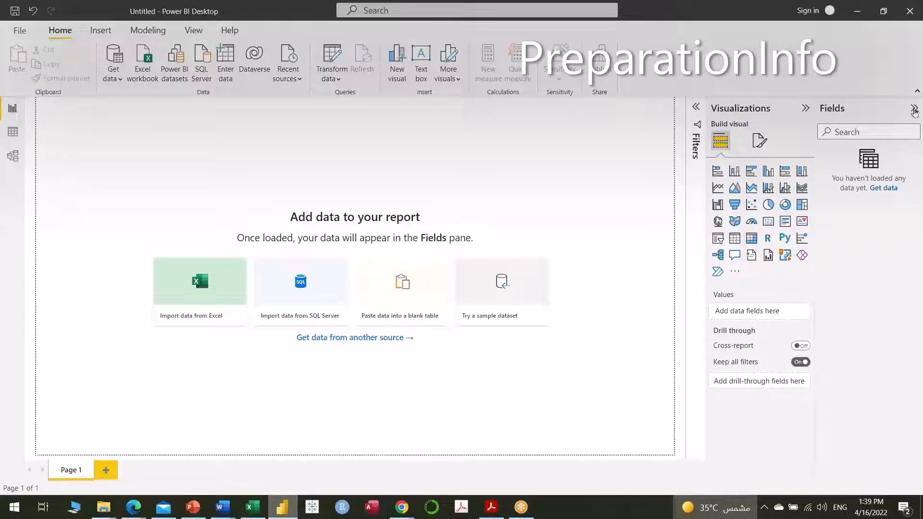
# - Collapse the Fields pane, and collapse and re-expand the Visualizations pane
pyautogui.click(914, 108)
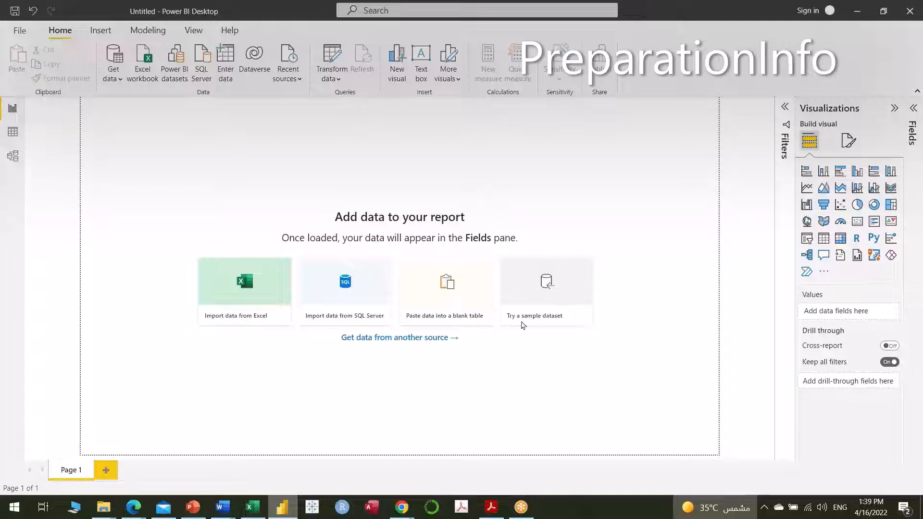
pyautogui.click(895, 108)
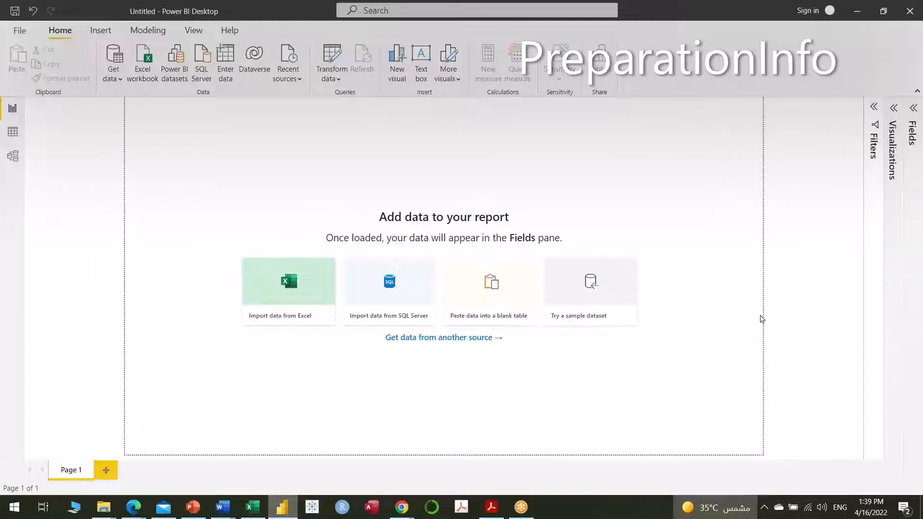
pyautogui.click(893, 109)
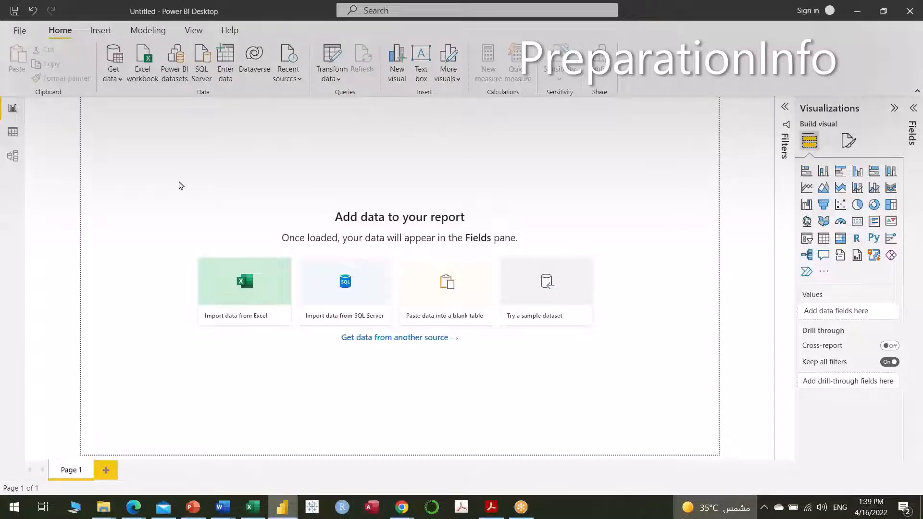
# - Look through the Data and Model views of the empty report and return to the Report view
pyautogui.click(14, 133)
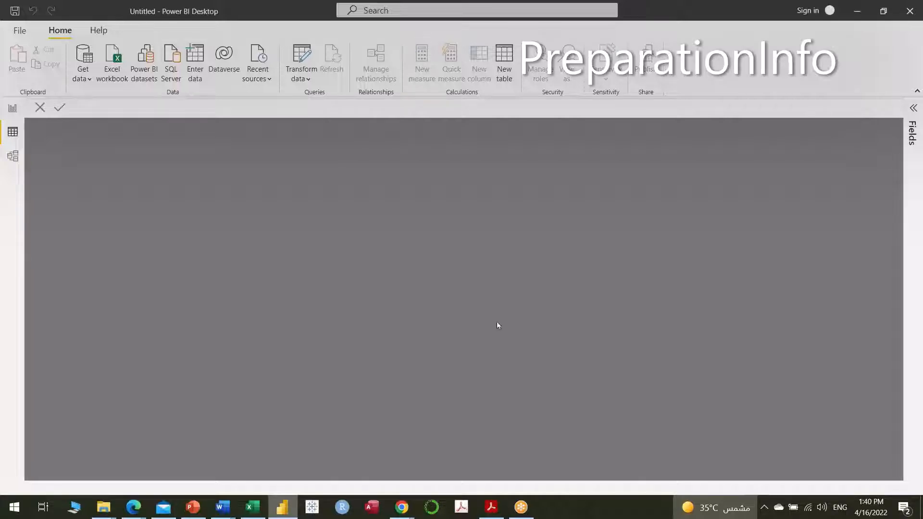
pyautogui.click(13, 158)
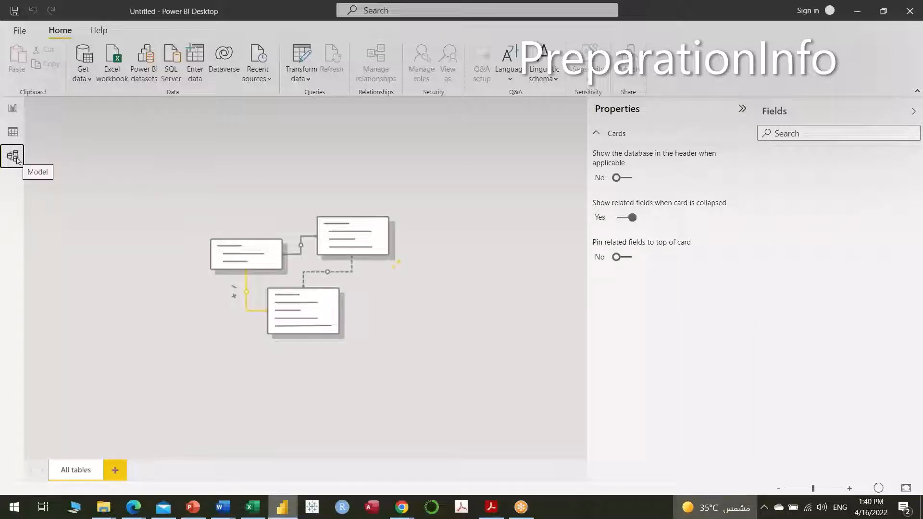
pyautogui.click(13, 132)
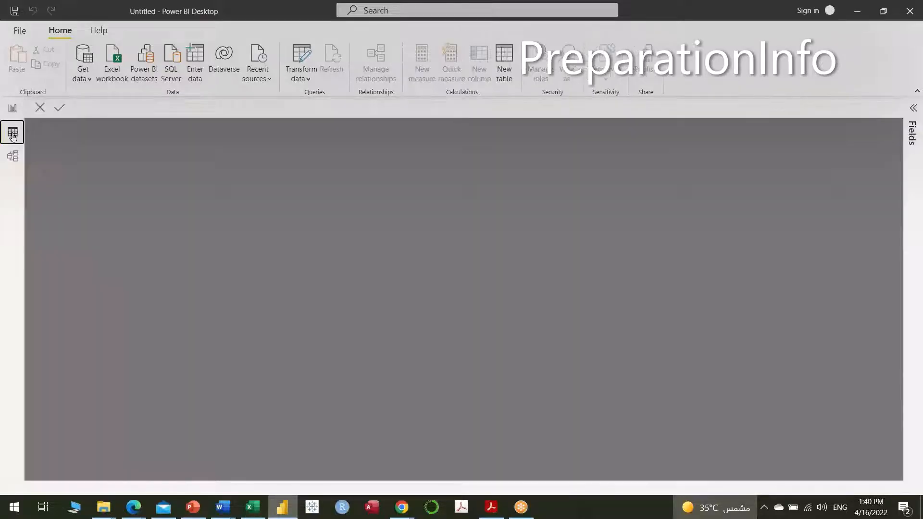
pyautogui.click(12, 109)
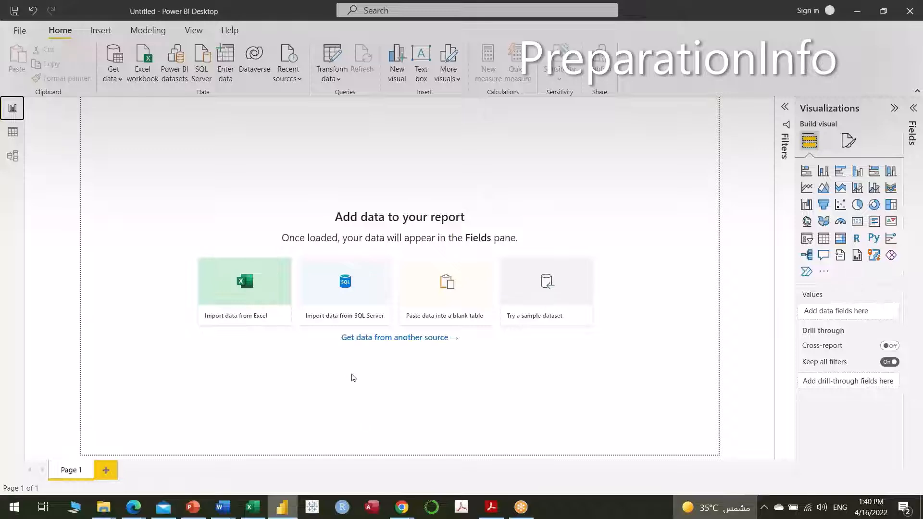
# - Start getting data from another source and connect with the Text/CSV connector in the File category
pyautogui.click(392, 339)
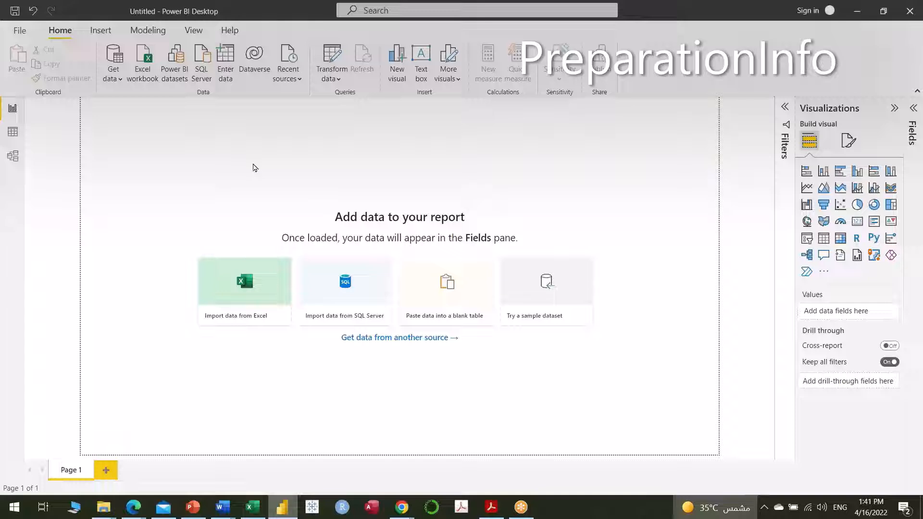
pyautogui.click(410, 339)
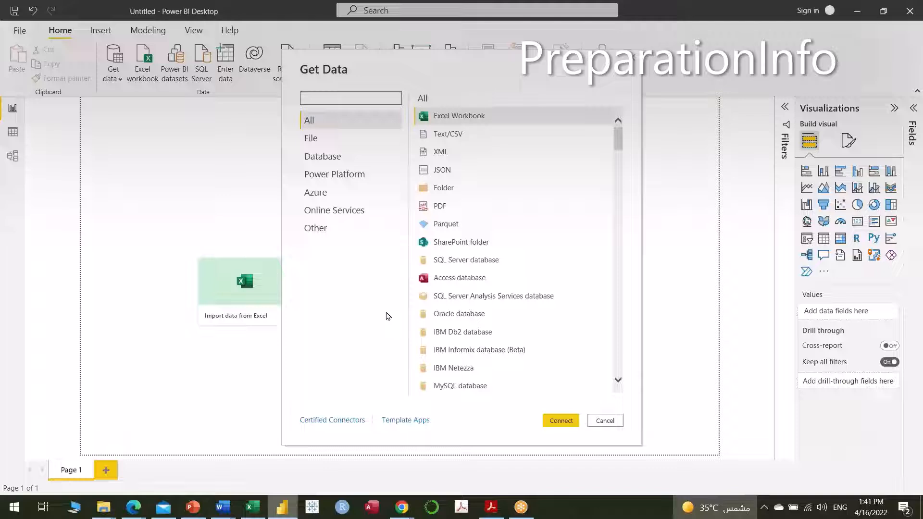
pyautogui.click(311, 139)
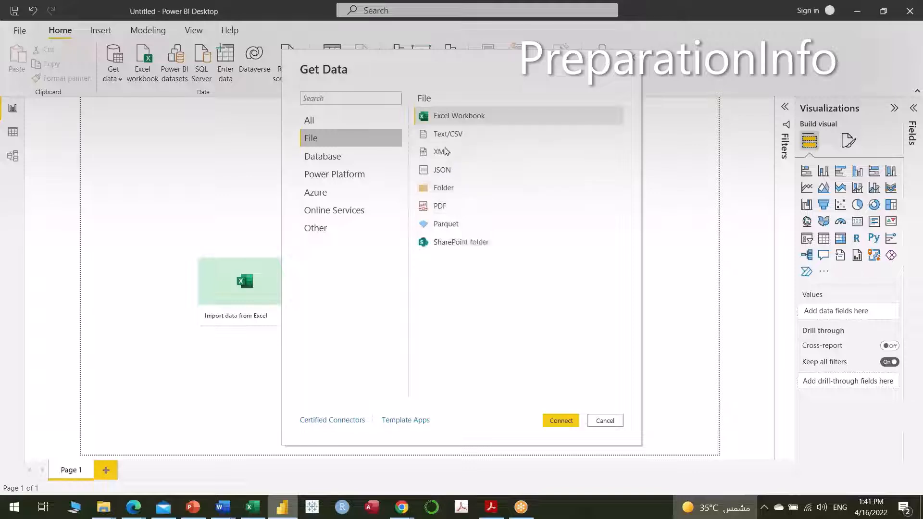
pyautogui.click(455, 137)
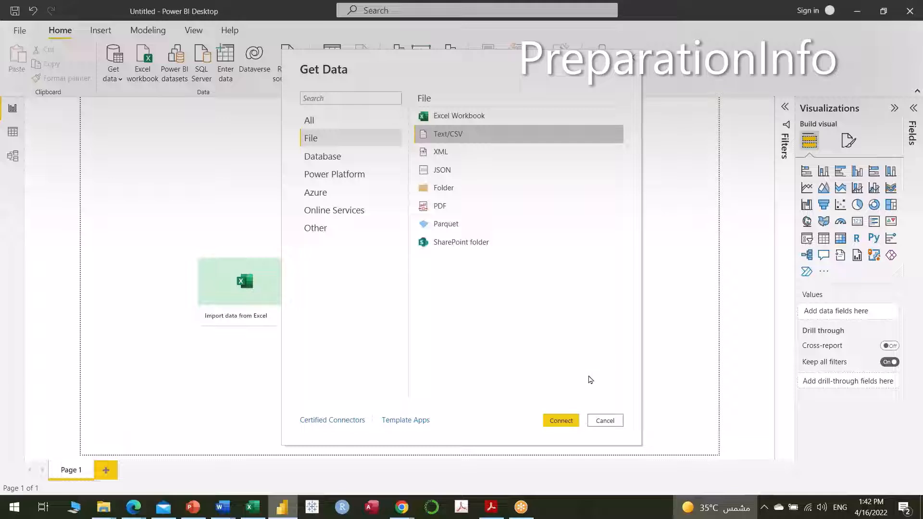
pyautogui.click(562, 422)
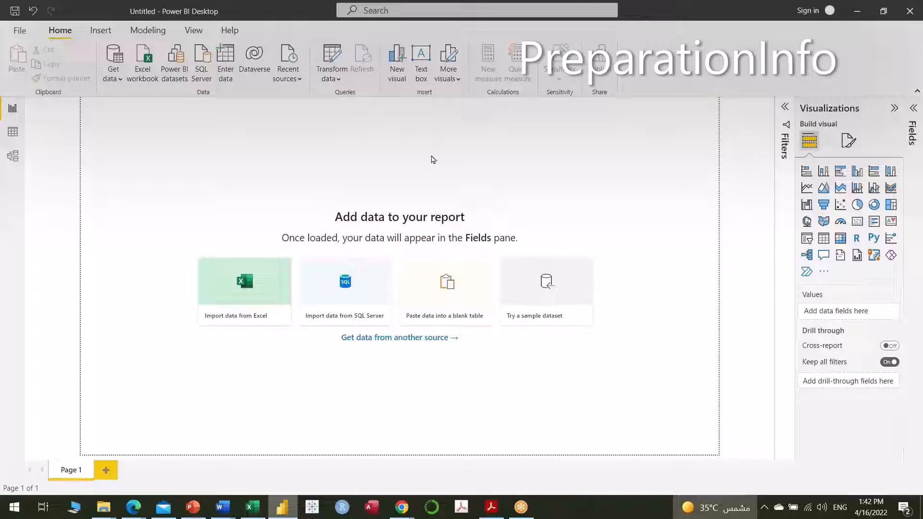
pyautogui.hotkey('ctrl', 'o')
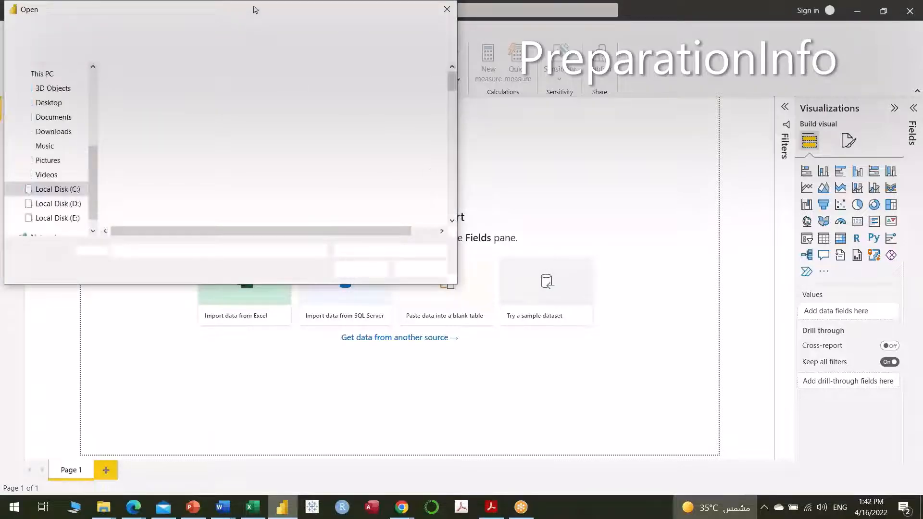
# - Browse drive E to Teaching & Training, PreparationInfo, Power BI, 1 - CSV Files and open the countries file
pyautogui.moveTo(255, 8); pyautogui.dragTo(283, 43)
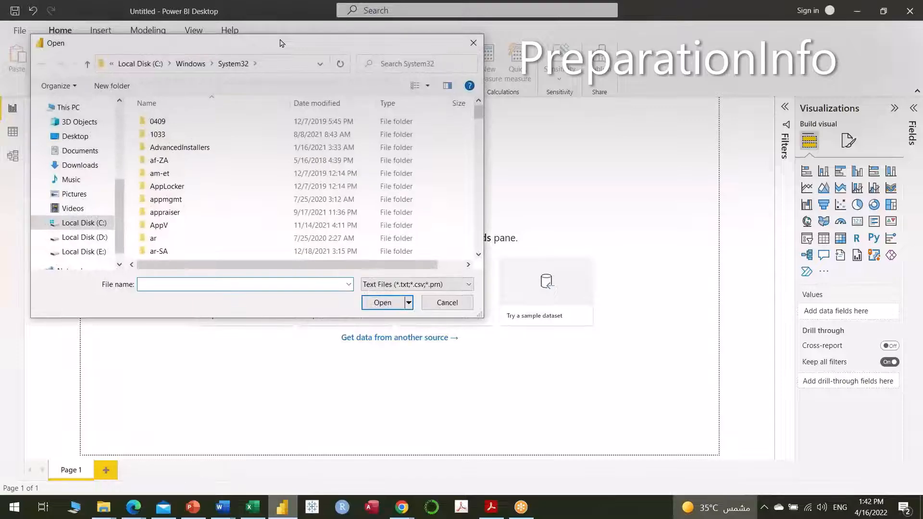
pyautogui.click(82, 252)
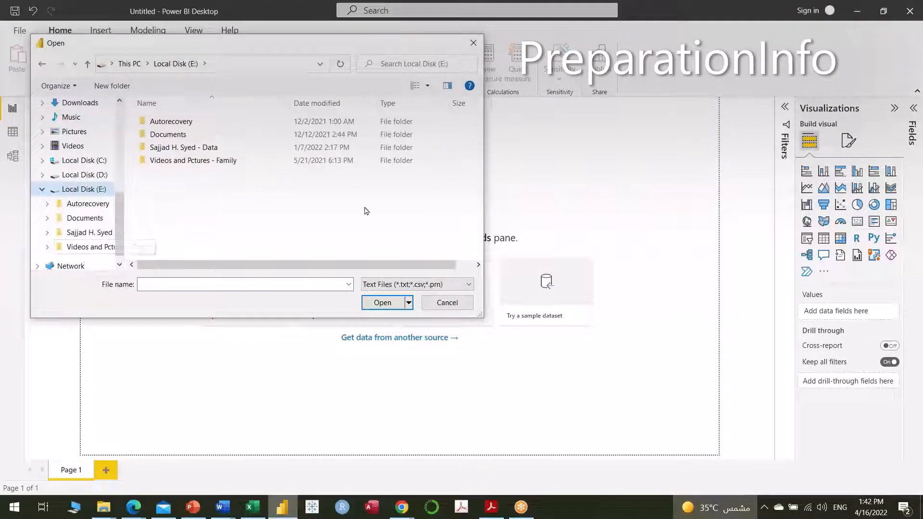
pyautogui.doubleClick(239, 148)
pyautogui.doubleClick(162, 121)
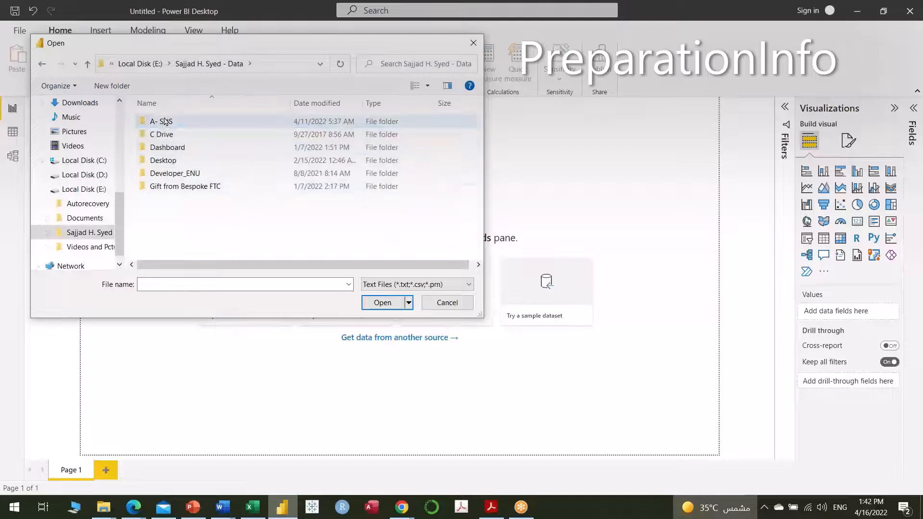
pyautogui.scroll(-2, 215, 167)
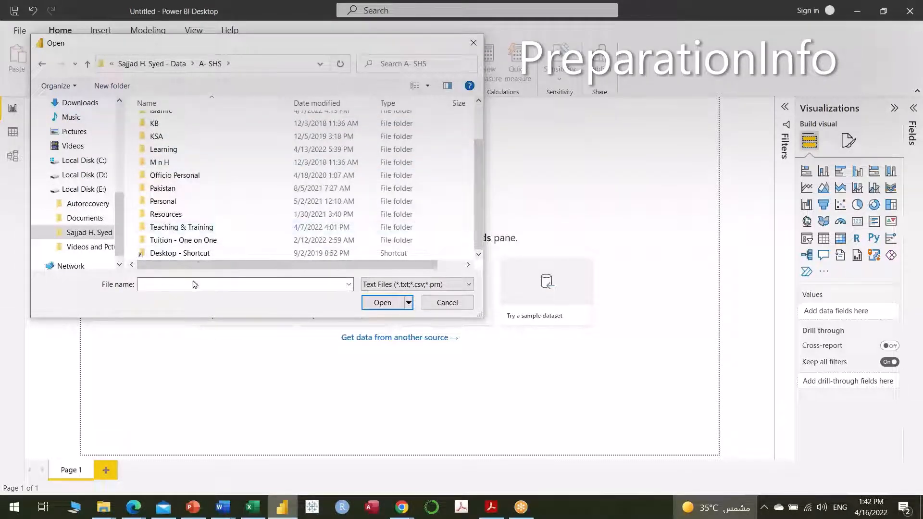
pyautogui.doubleClick(206, 227)
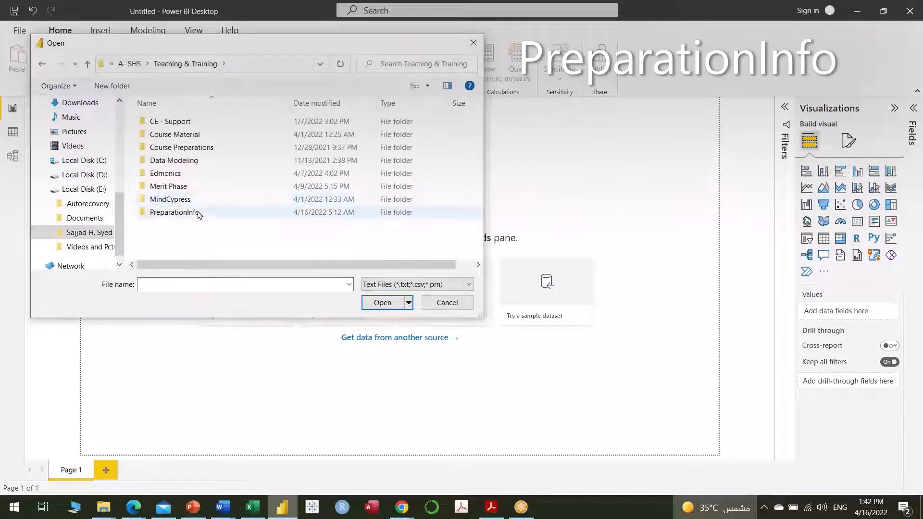
pyautogui.doubleClick(199, 212)
pyautogui.scroll(-3, 210, 126)
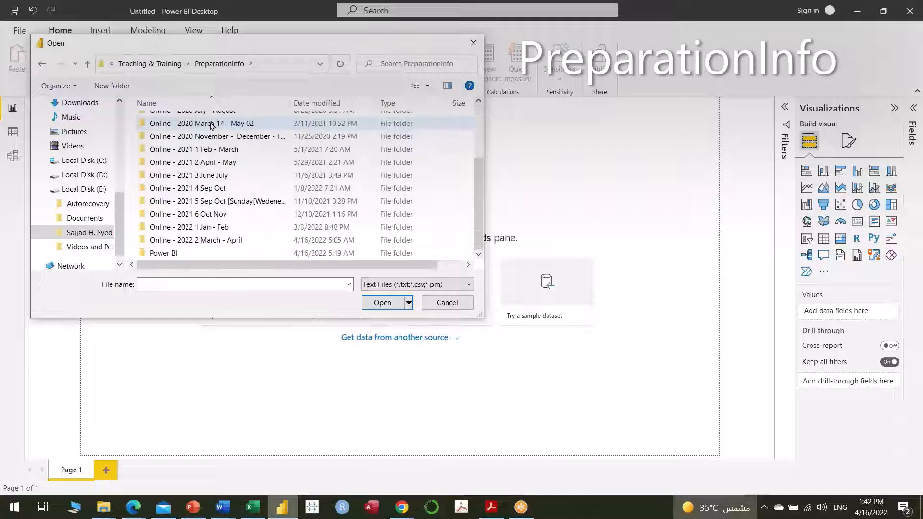
pyautogui.doubleClick(155, 255)
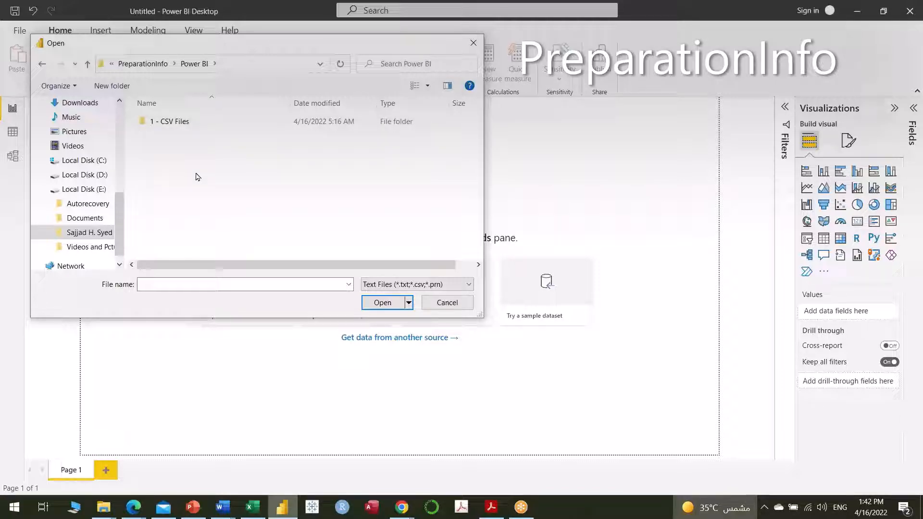
pyautogui.doubleClick(181, 122)
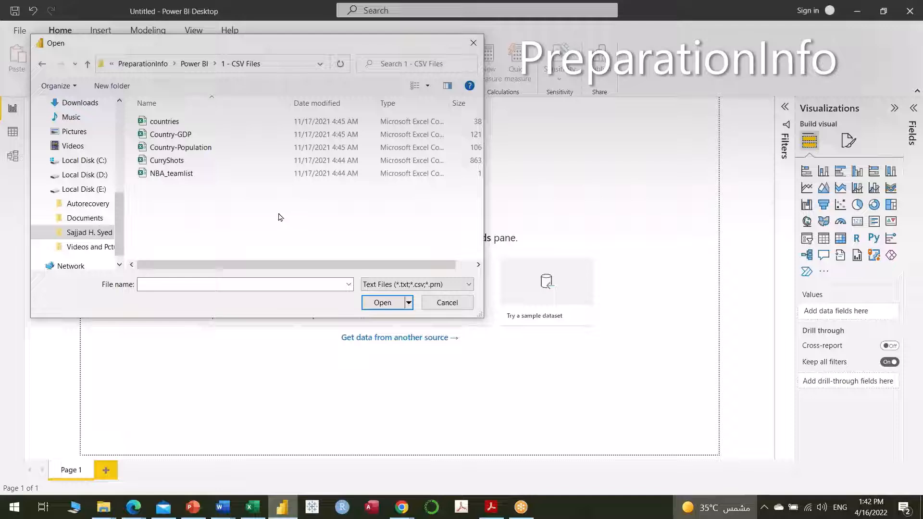
pyautogui.doubleClick(162, 123)
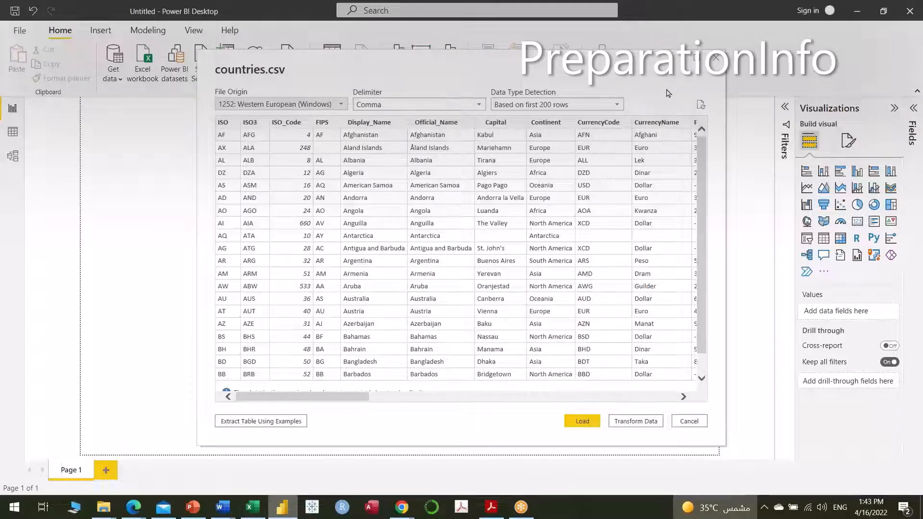
# - Review the rows and columns in the countries.csv preview and open the data in Power Query Editor for transformation
pyautogui.scroll(-3, 650, 217)
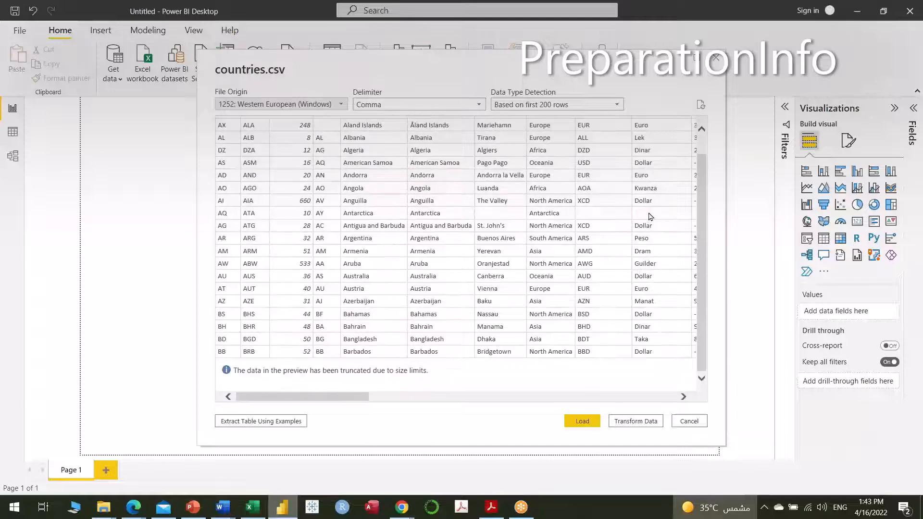
pyautogui.scroll(3, 651, 216)
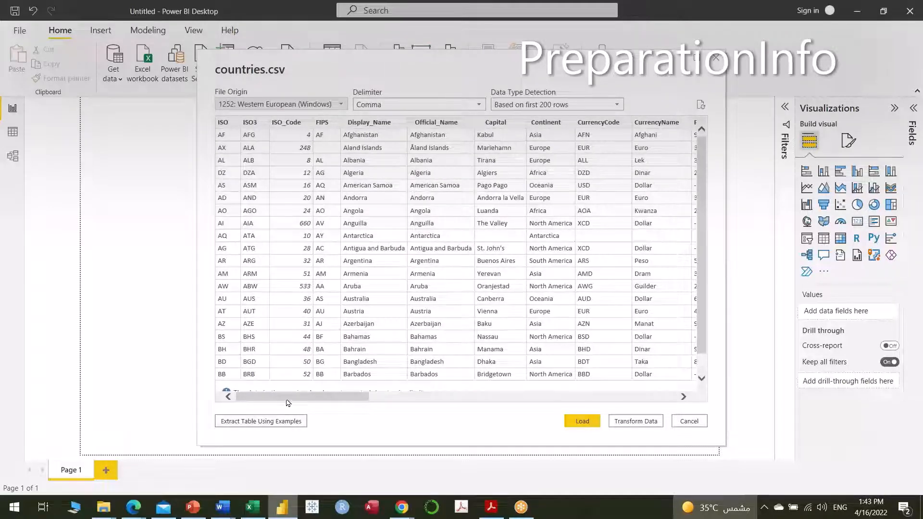
pyautogui.moveTo(287, 402); pyautogui.dragTo(17, 389)
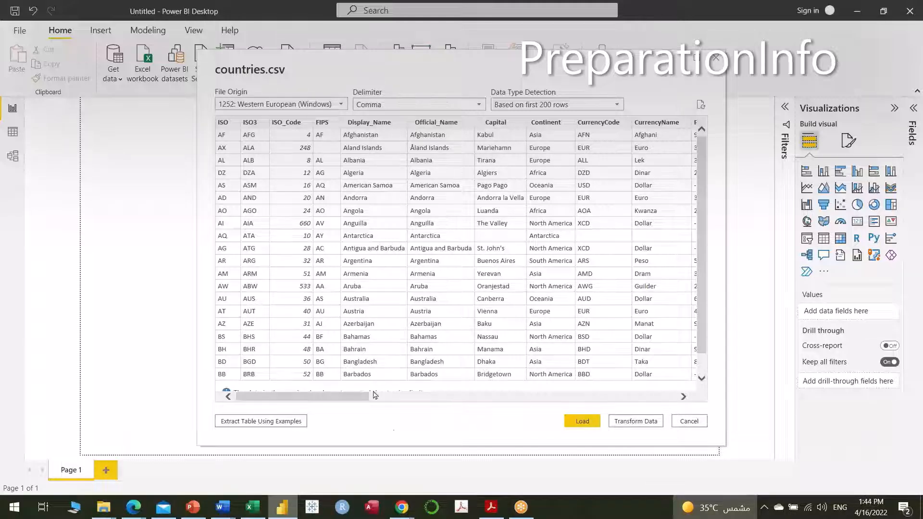
pyautogui.click(640, 423)
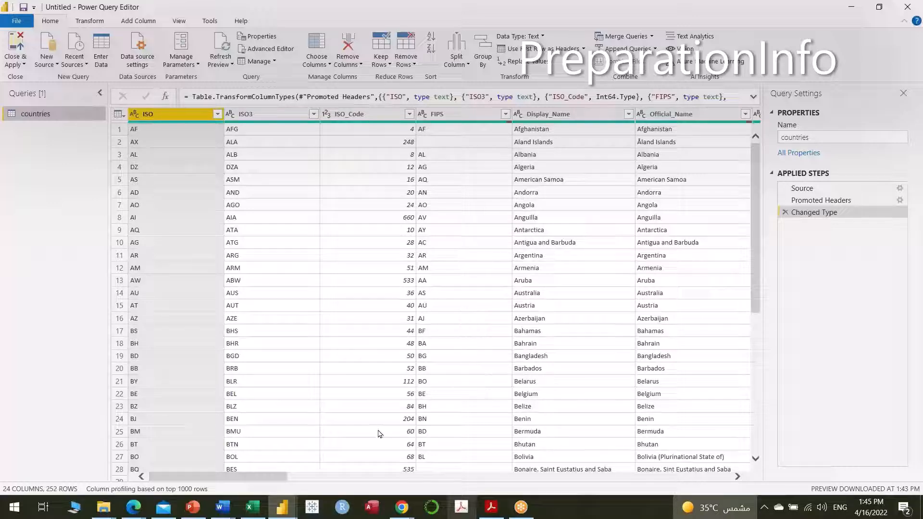
# - Look through the rows and columns of the countries query
pyautogui.scroll(-13, 368, 385)
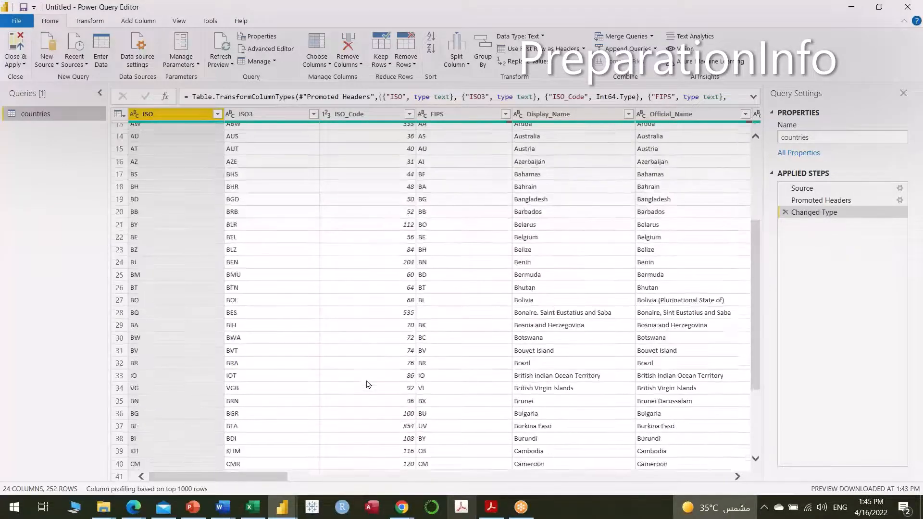
pyautogui.scroll(10, 368, 384)
pyautogui.scroll(3, 368, 384)
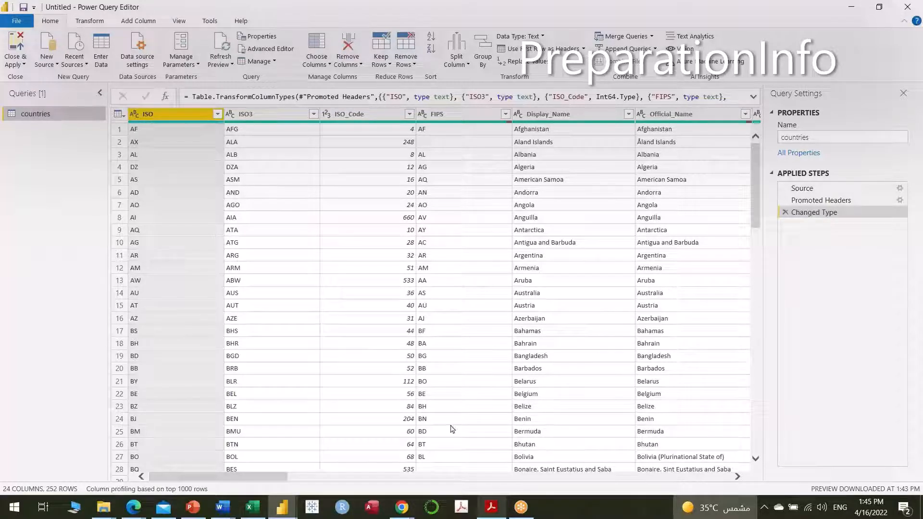
pyautogui.moveTo(242, 481); pyautogui.dragTo(219, 493)
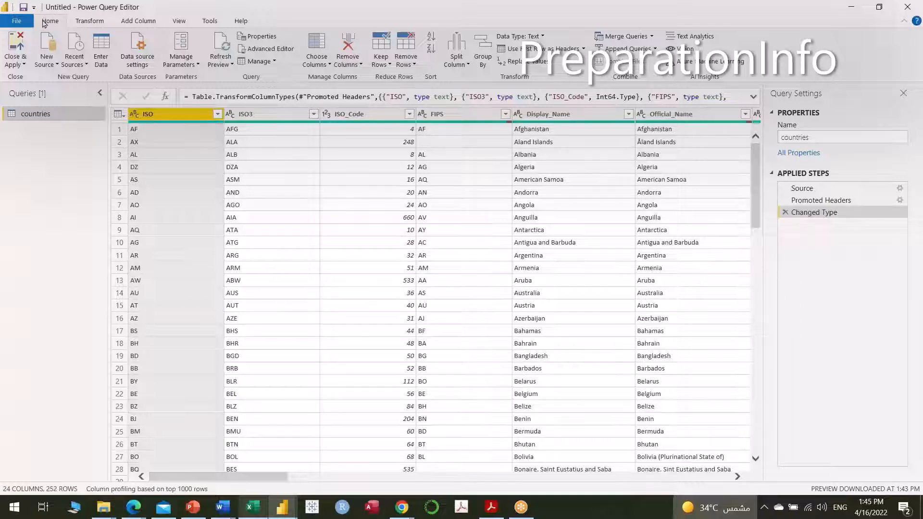
# - Examine the Power Query commands for transforming, adding columns, viewing and diagnostics, toggling the formula bar off and back on
pyautogui.click(97, 23)
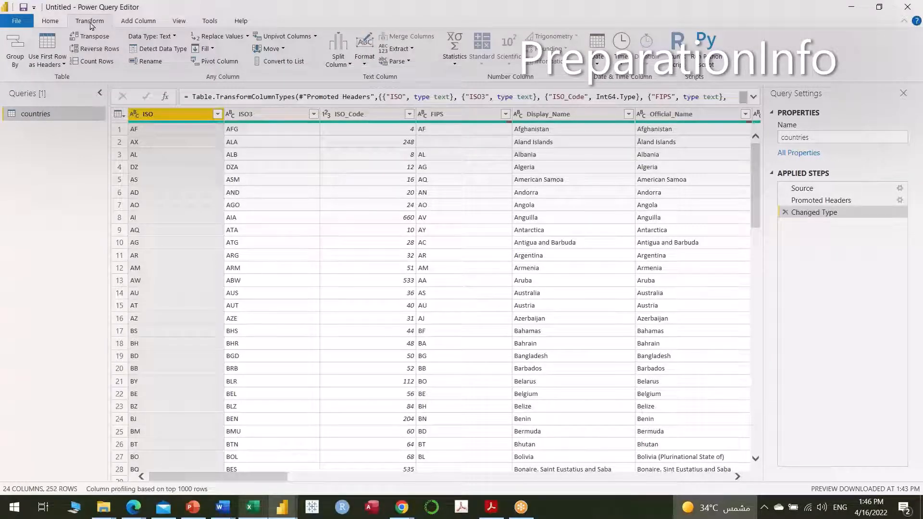
pyautogui.click(127, 23)
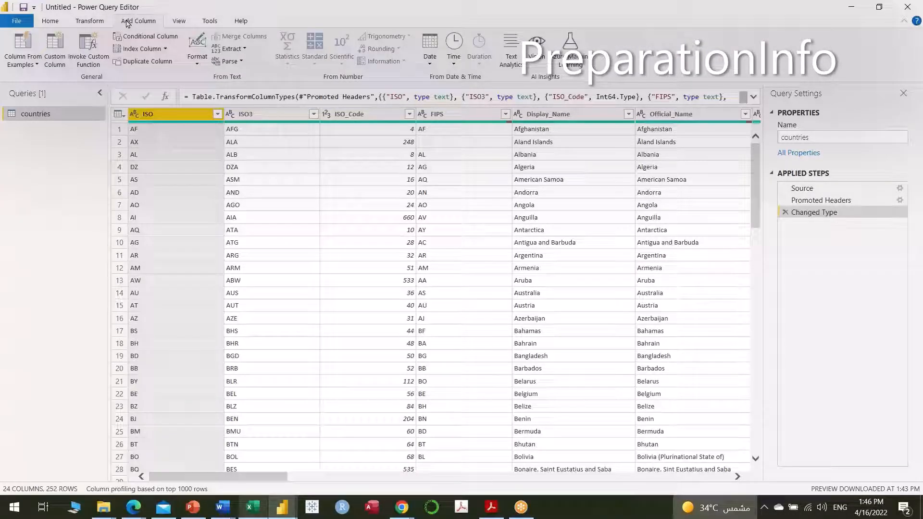
pyautogui.click(177, 22)
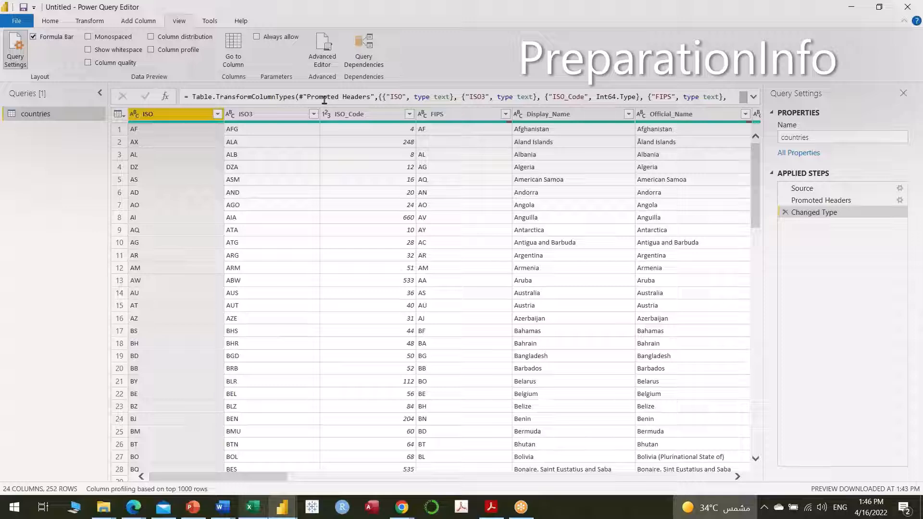
pyautogui.click(34, 37)
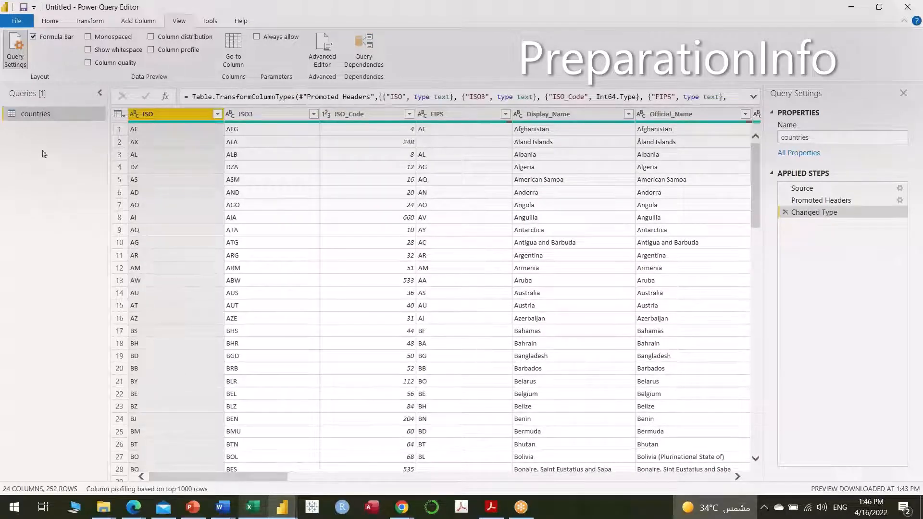
pyautogui.click(211, 21)
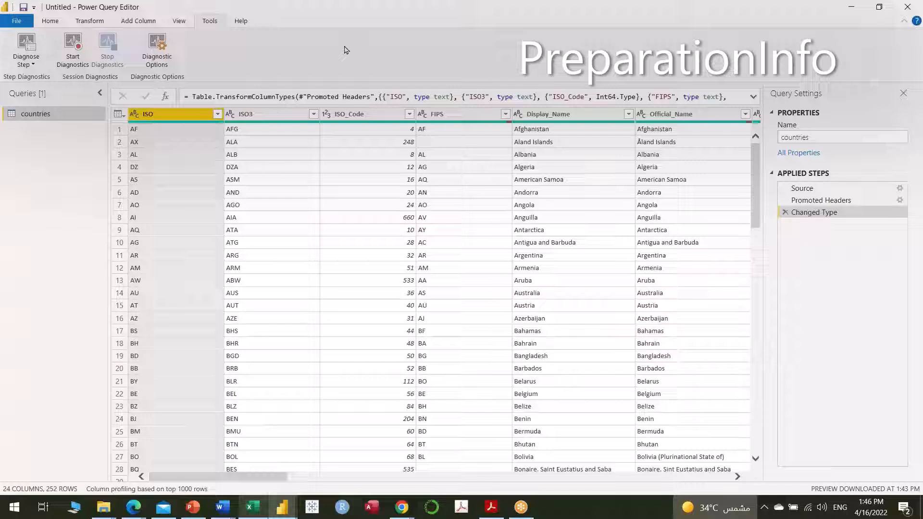
pyautogui.click(179, 24)
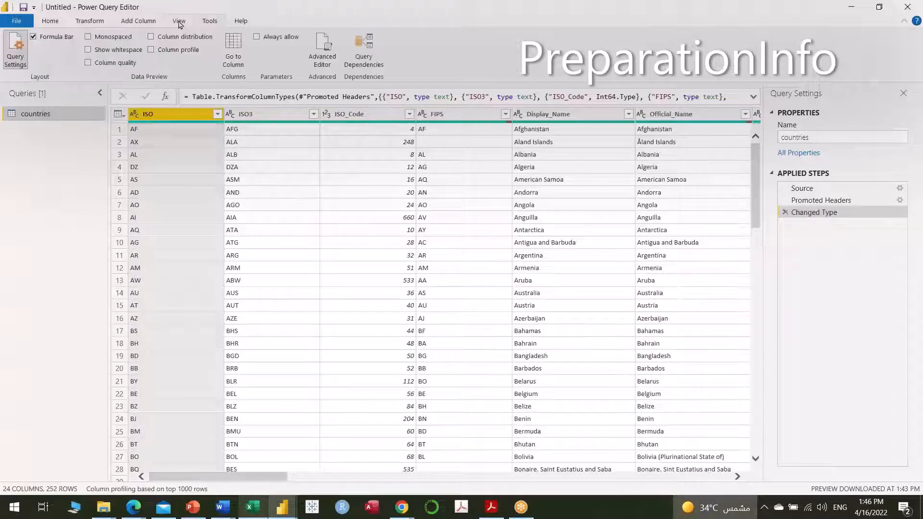
# - Look through all rows of the countries query from the first record to the last and back
pyautogui.click(151, 22)
pyautogui.click(86, 23)
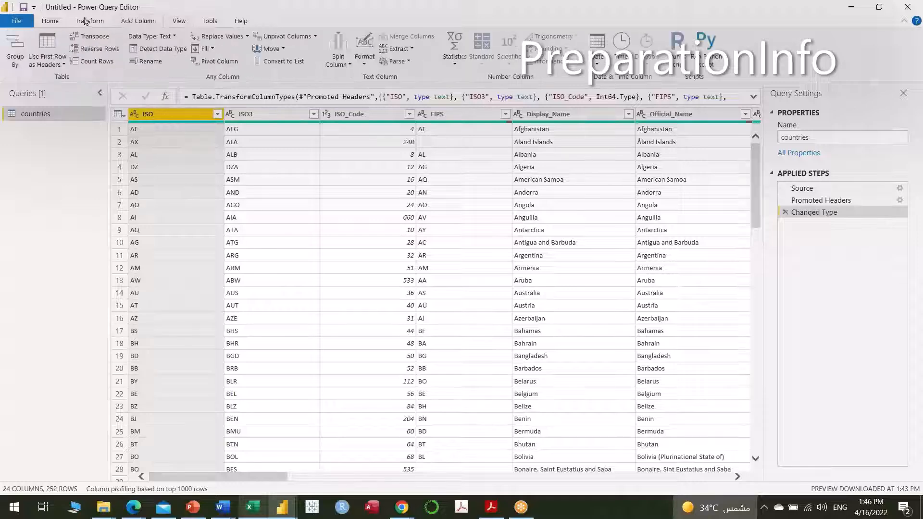
pyautogui.click(55, 23)
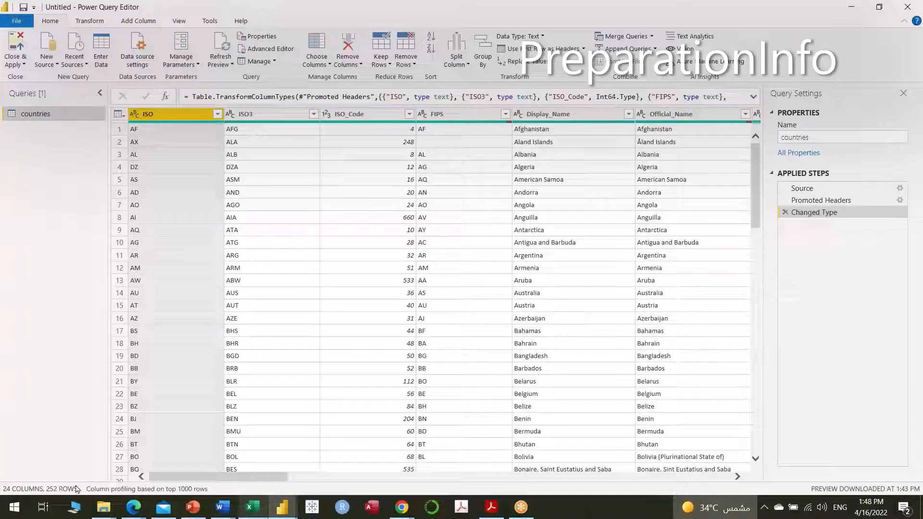
pyautogui.scroll(-7, 179, 392)
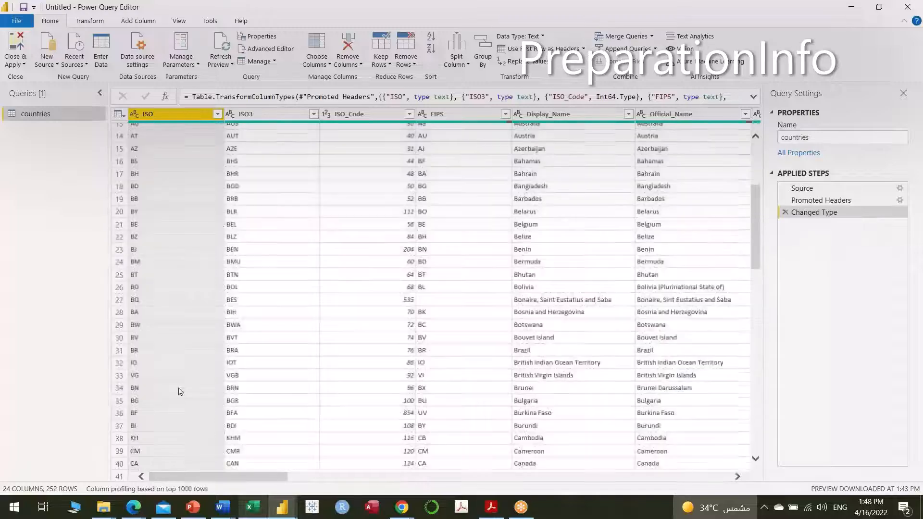
pyautogui.scroll(-18, 179, 392)
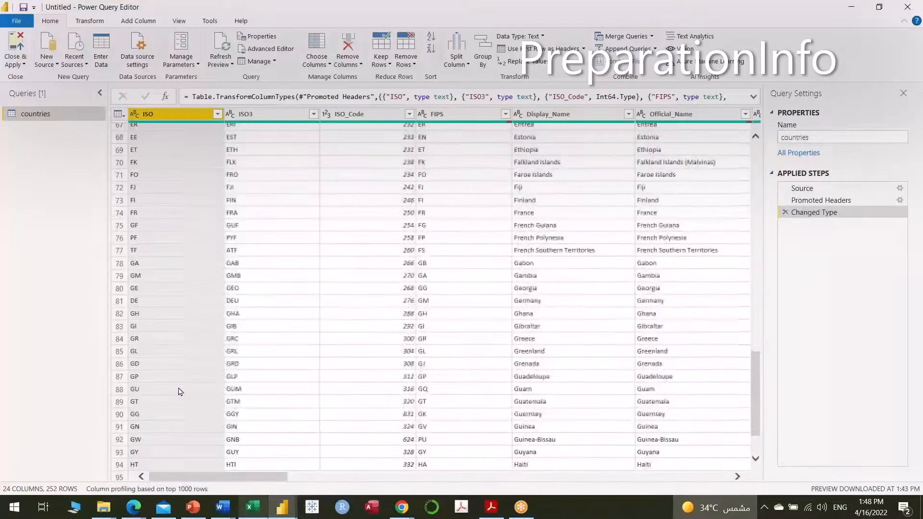
pyautogui.scroll(-20, 179, 392)
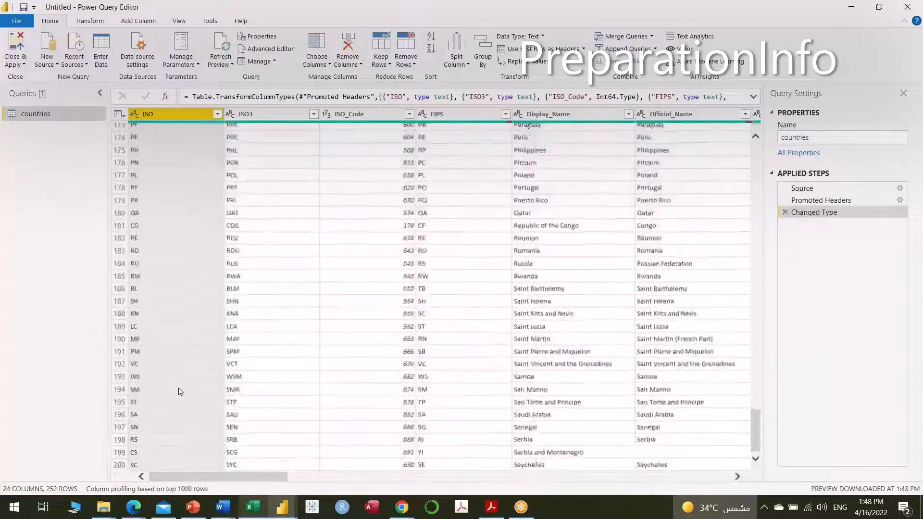
pyautogui.scroll(-16, 179, 392)
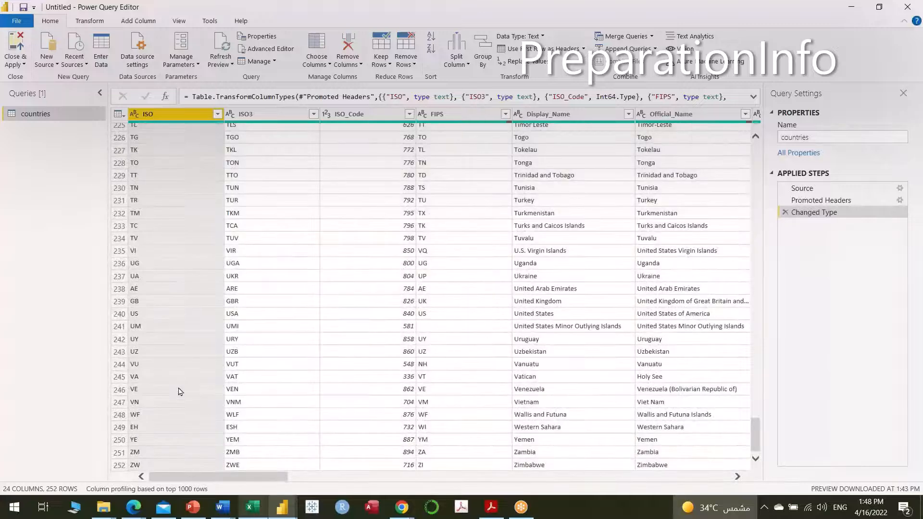
pyautogui.scroll(20, 179, 392)
pyautogui.scroll(20, 183, 391)
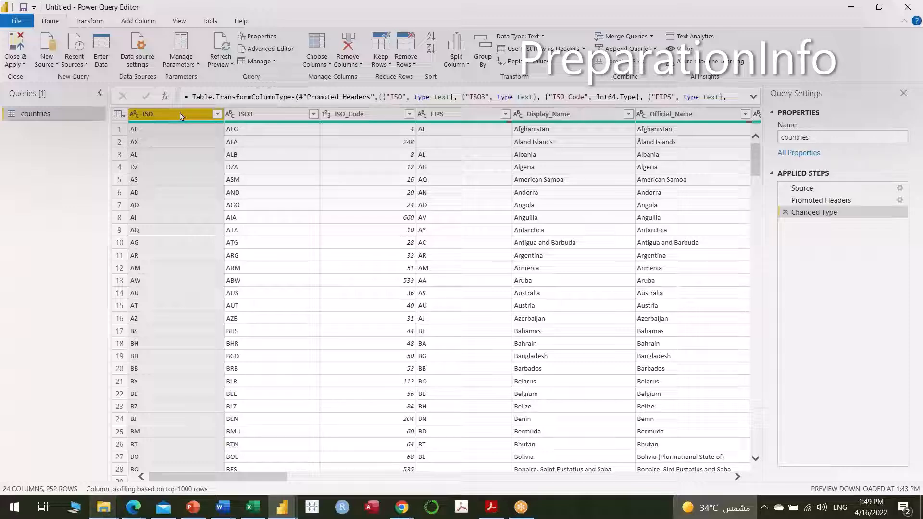
# - Review the values and sorting and filtering options in the ISO column's filter list, leaving the filter unapplied
pyautogui.click(218, 115)
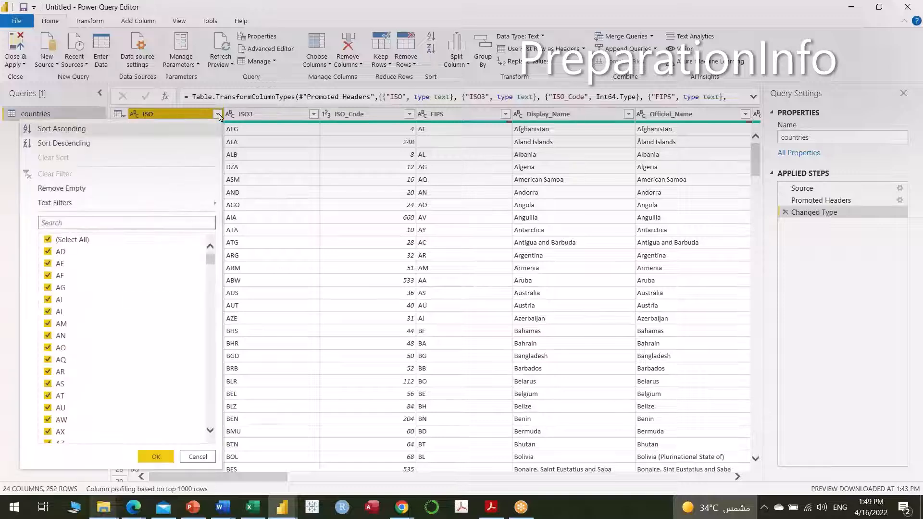
pyautogui.scroll(-10, 179, 281)
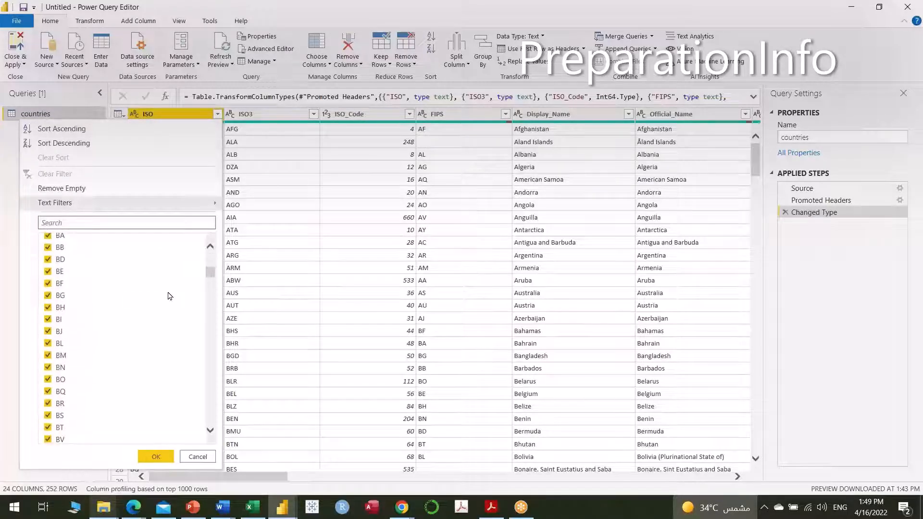
pyautogui.scroll(-12, 169, 296)
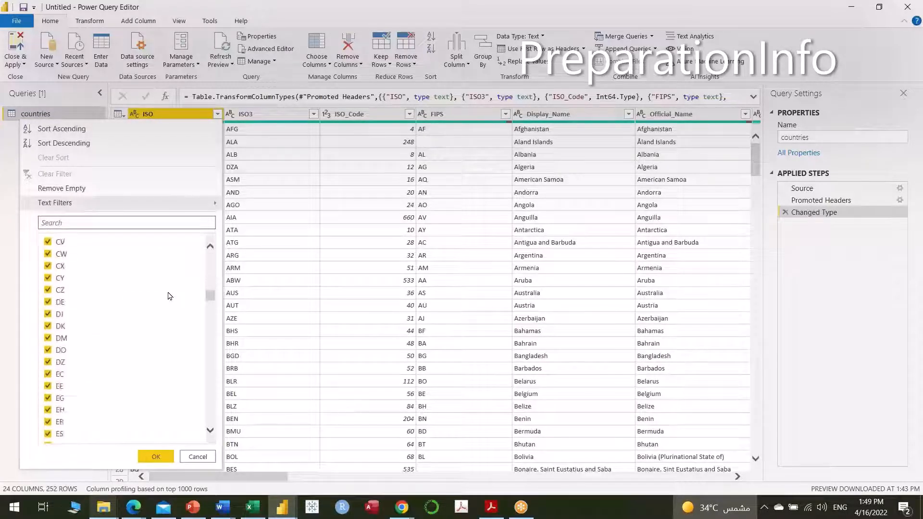
pyautogui.scroll(-14, 170, 296)
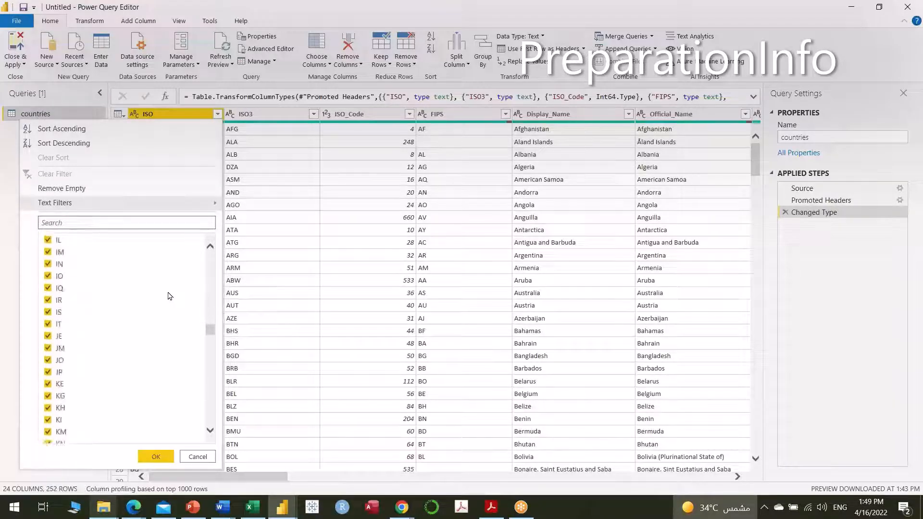
pyautogui.scroll(-7, 170, 296)
pyautogui.scroll(20, 170, 296)
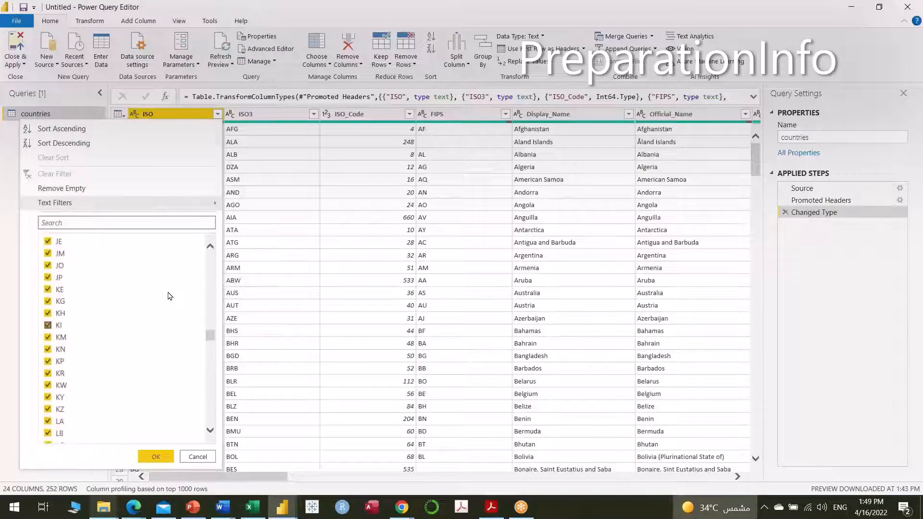
pyautogui.scroll(10, 172, 295)
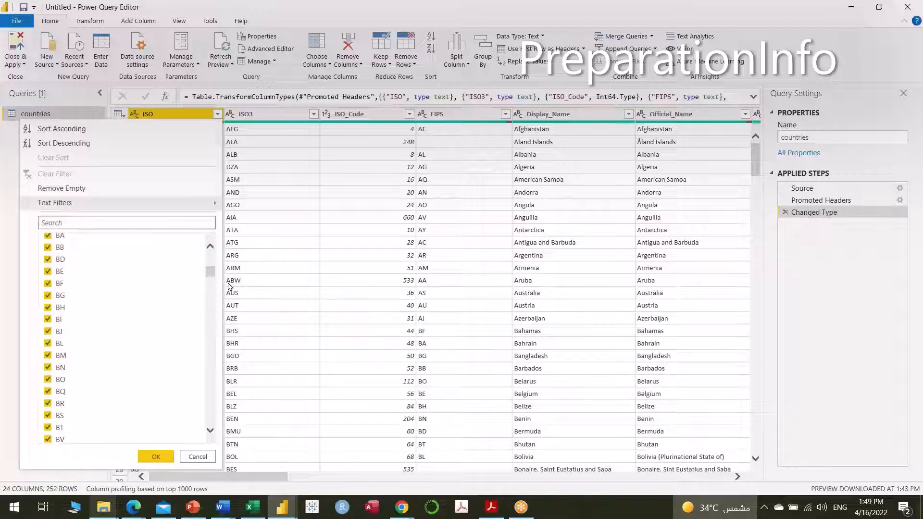
pyautogui.moveTo(211, 275); pyautogui.dragTo(214, 249)
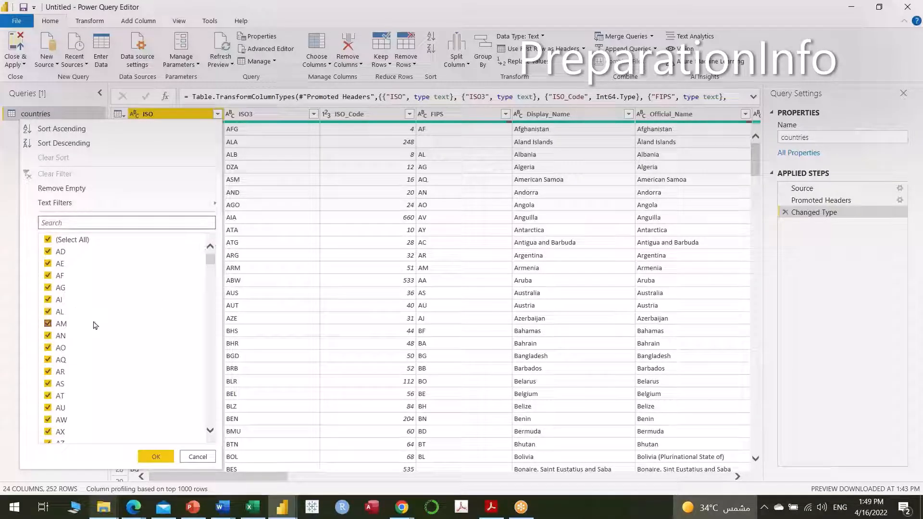
pyautogui.click(198, 457)
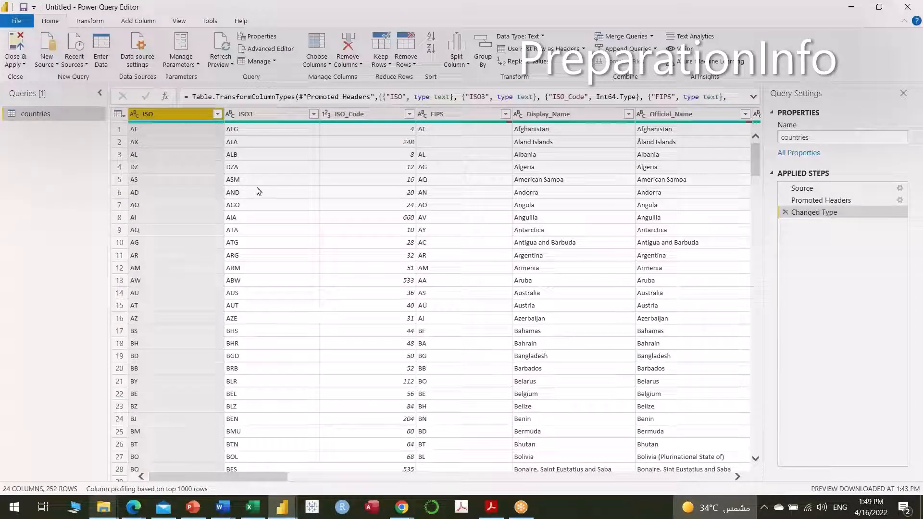
# - Try selecting only AI, AM, AR and AT in the ISO column's filter, reselect all values and cancel the filter
pyautogui.click(217, 114)
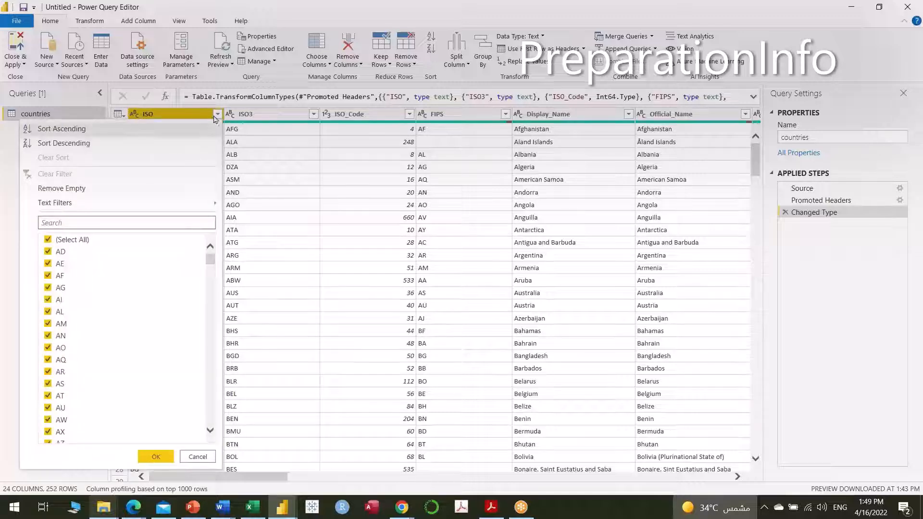
pyautogui.click(48, 240)
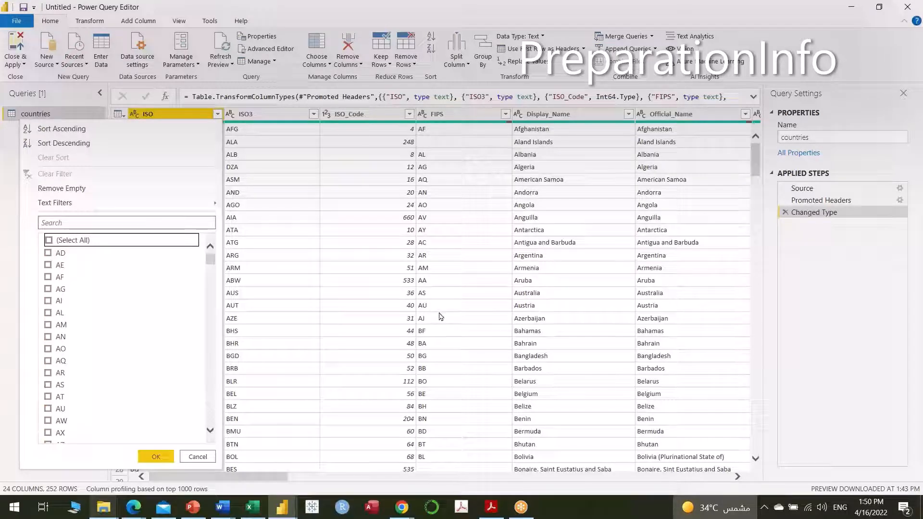
pyautogui.click(48, 301)
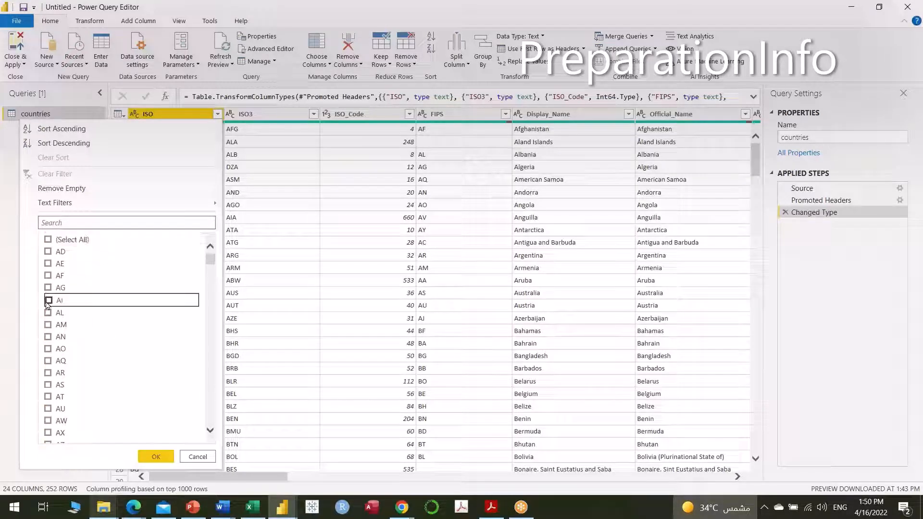
pyautogui.click(48, 324)
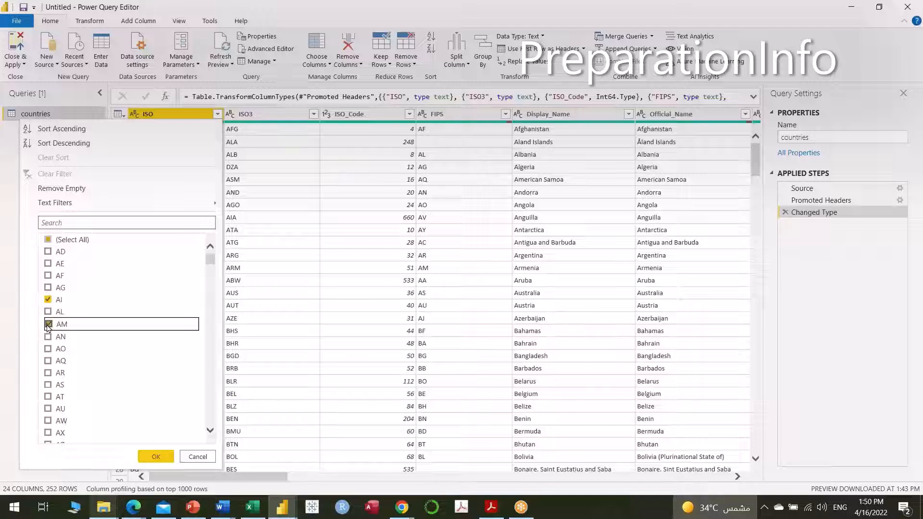
pyautogui.click(48, 374)
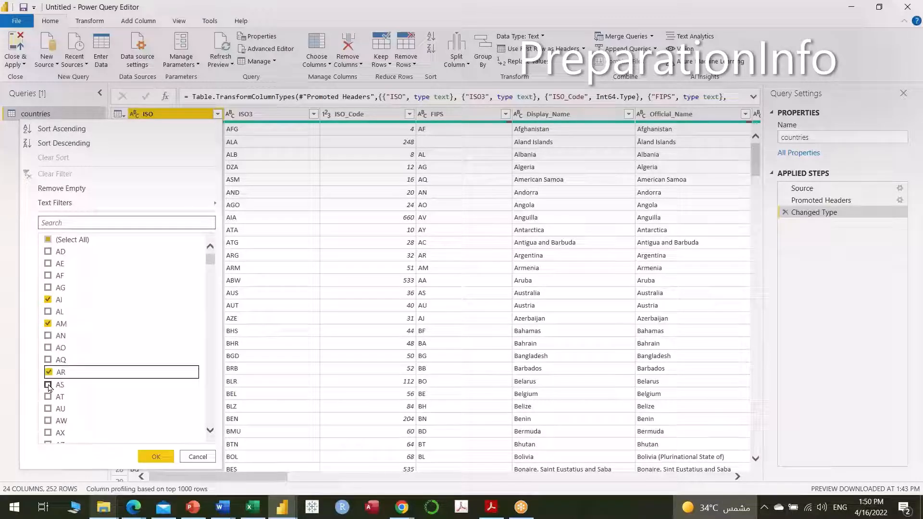
pyautogui.click(48, 397)
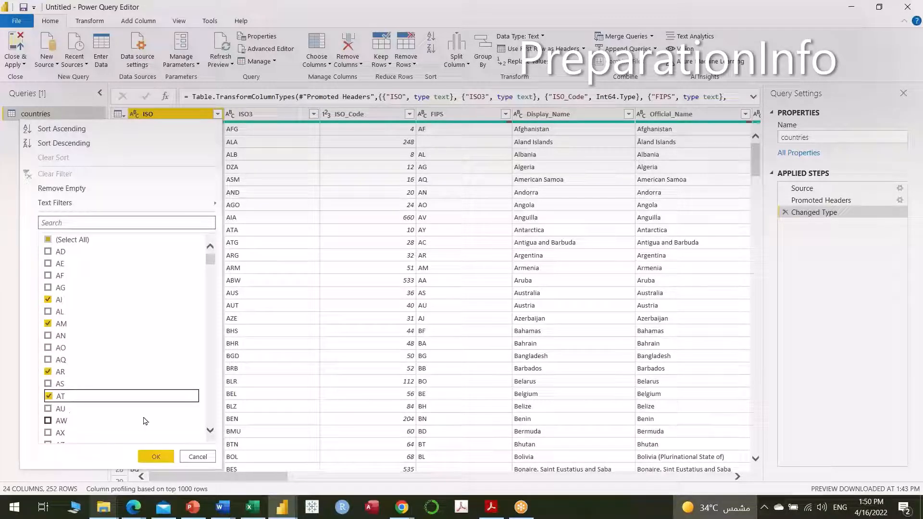
pyautogui.click(48, 241)
pyautogui.click(49, 241)
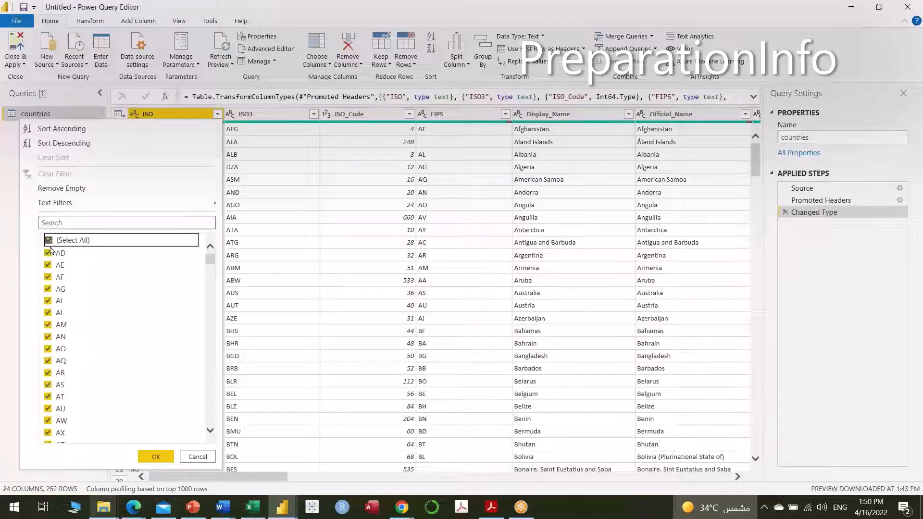
pyautogui.click(197, 457)
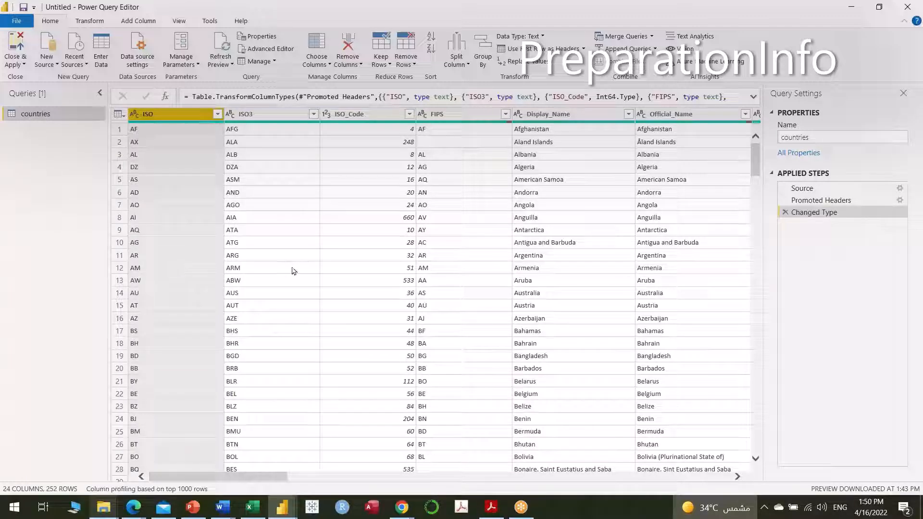
# - Examine the ISO3 column and the ISO column in the first rows of the countries query
pyautogui.click(312, 116)
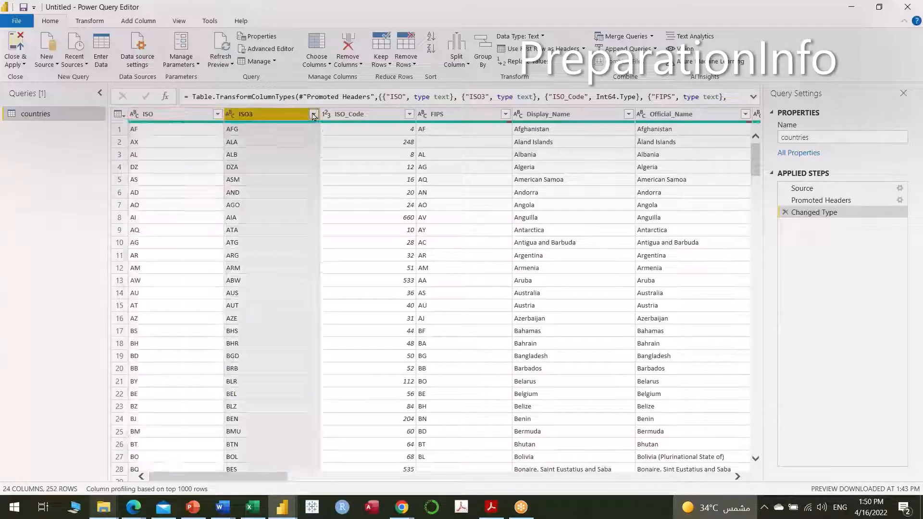
pyautogui.click(313, 115)
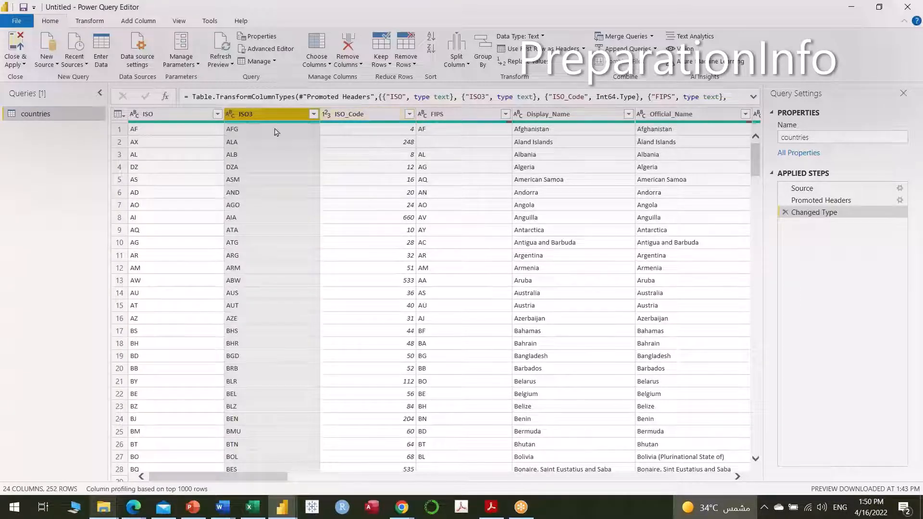
pyautogui.click(135, 119)
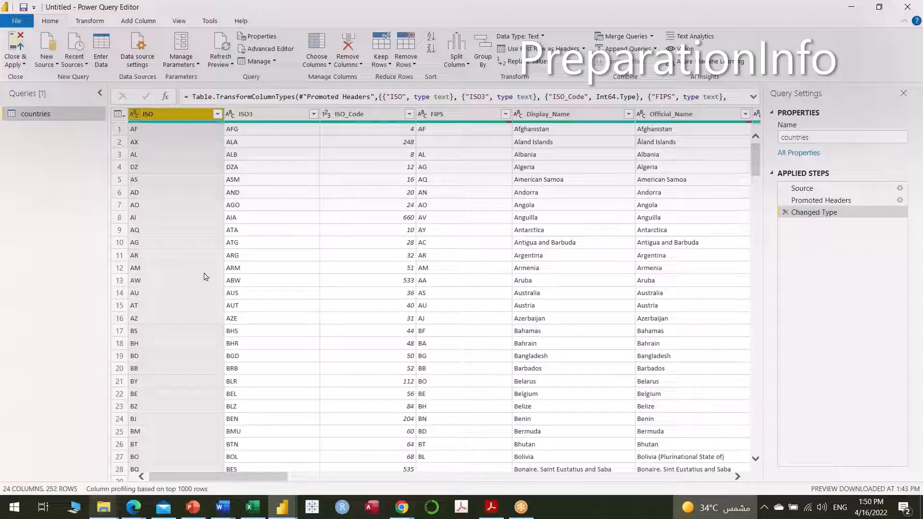
pyautogui.scroll(-7, 175, 178)
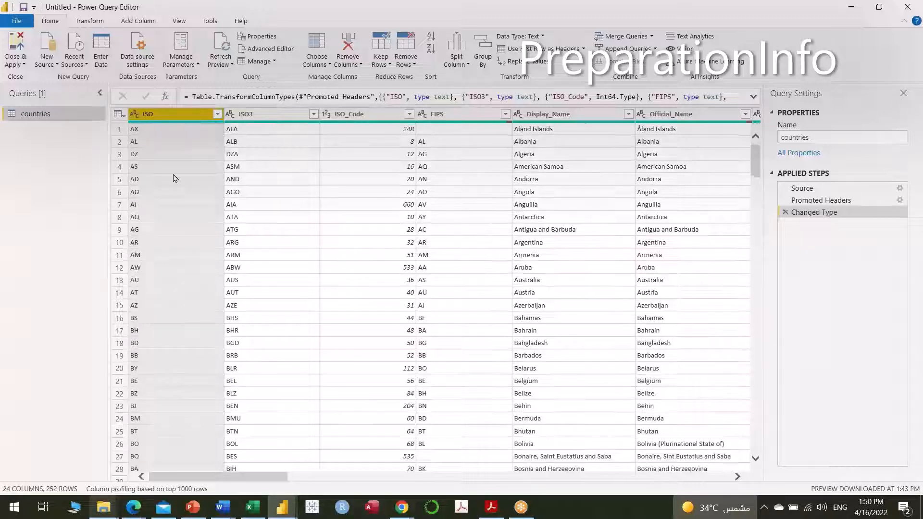
pyautogui.scroll(7, 176, 216)
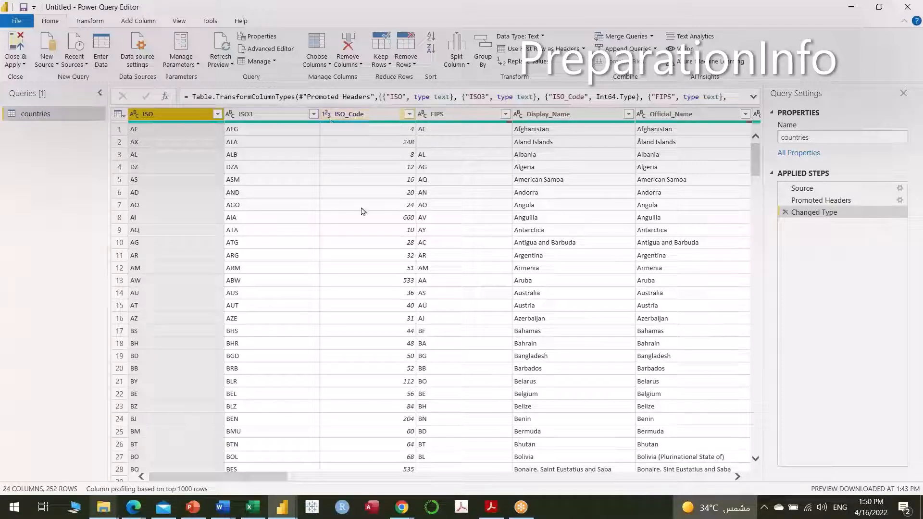
pyautogui.scroll(-2, 373, 232)
pyautogui.scroll(2, 374, 234)
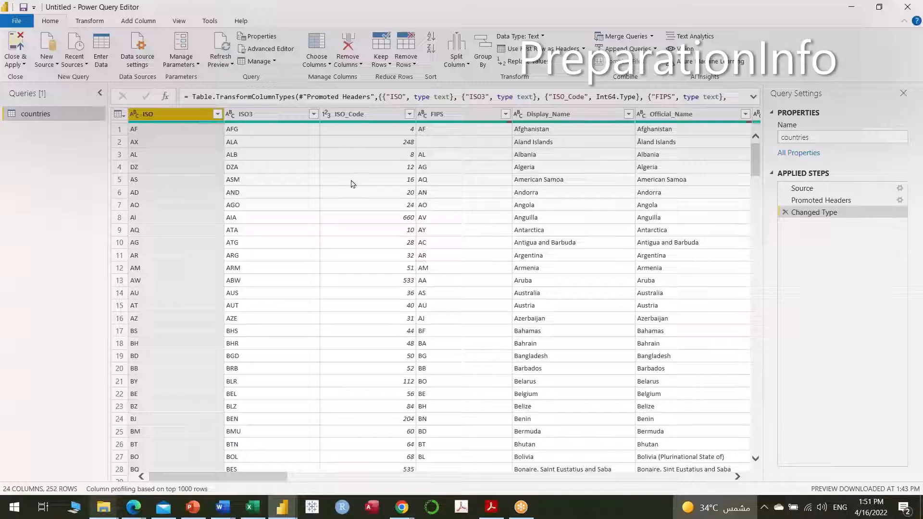
# - View the ISO column's summary of valid, error and empty values and look through the query's records
pyautogui.keyDown('ctrl'); pyautogui.click(238, 114); pyautogui.keyUp('ctrl')
pyautogui.moveTo(188, 125)
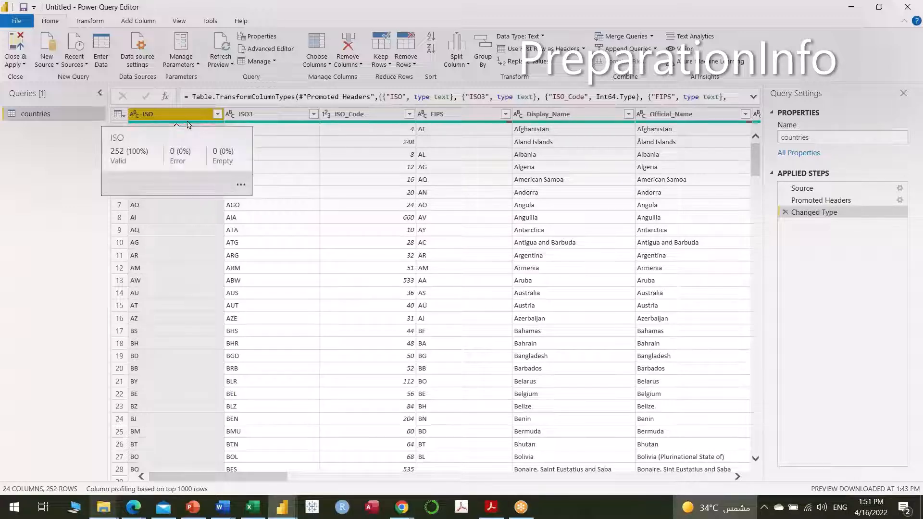
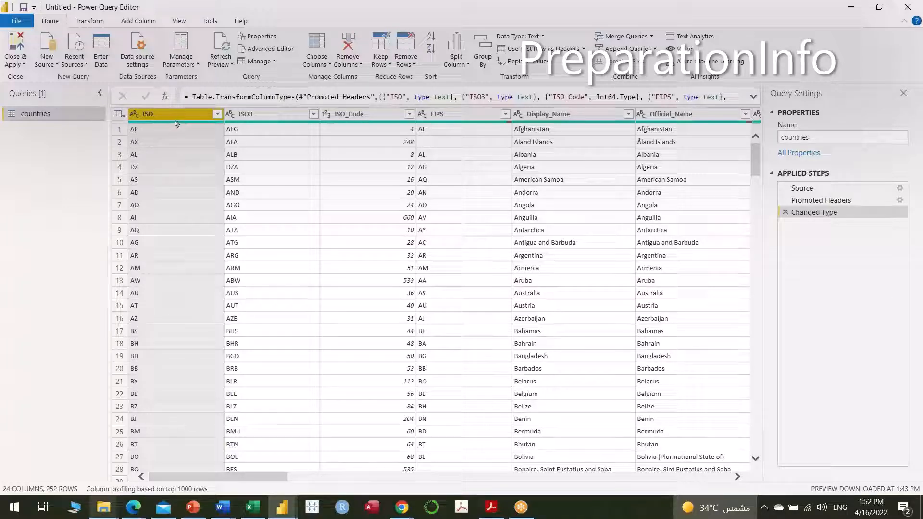
pyautogui.moveTo(177, 125)
pyautogui.scroll(-15, 489, 259)
pyautogui.scroll(15, 490, 259)
pyautogui.moveTo(268, 479); pyautogui.dragTo(242, 467)
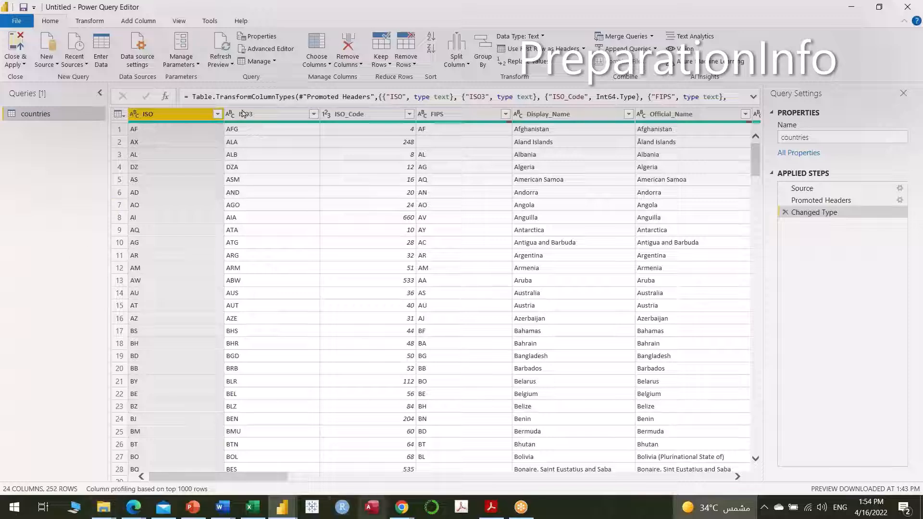
# - Turn on column distribution and column profile in the data preview, with the ISO column selected
pyautogui.click(179, 23)
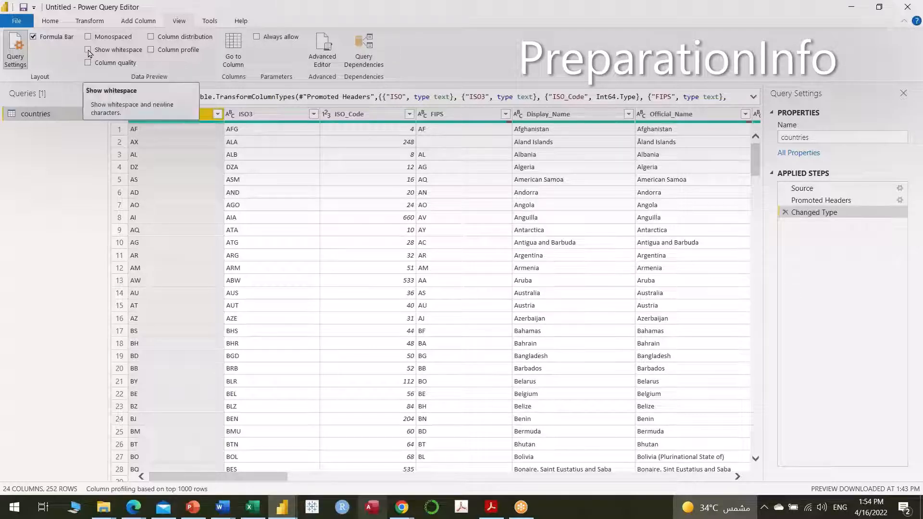
pyautogui.click(151, 38)
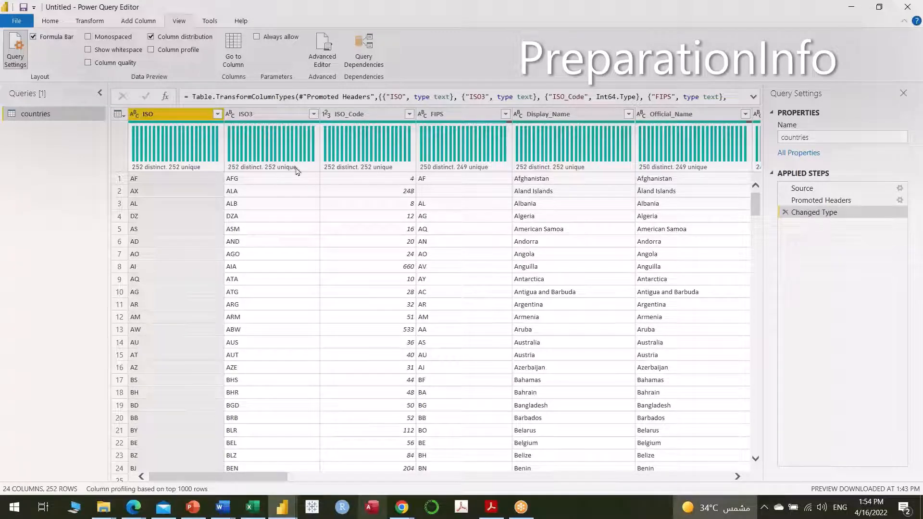
pyautogui.click(151, 50)
pyautogui.click(148, 172)
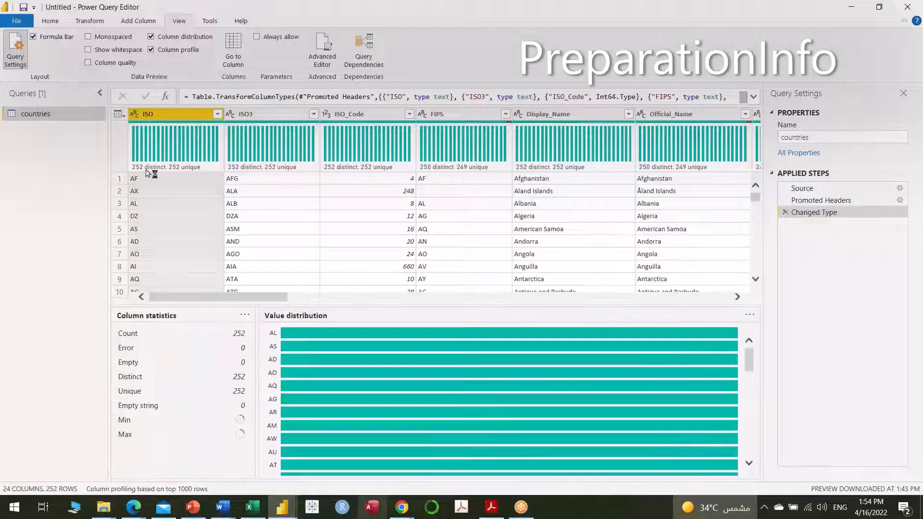
# - Look through the ISO column's value distribution and turn off column profile and column distribution in the data preview
pyautogui.scroll(-10, 545, 385)
pyautogui.scroll(10, 584, 432)
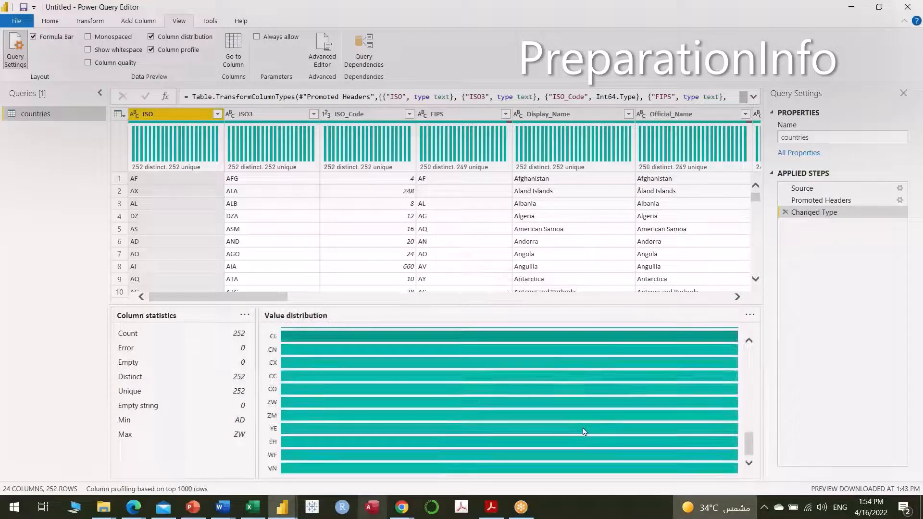
pyautogui.click(151, 50)
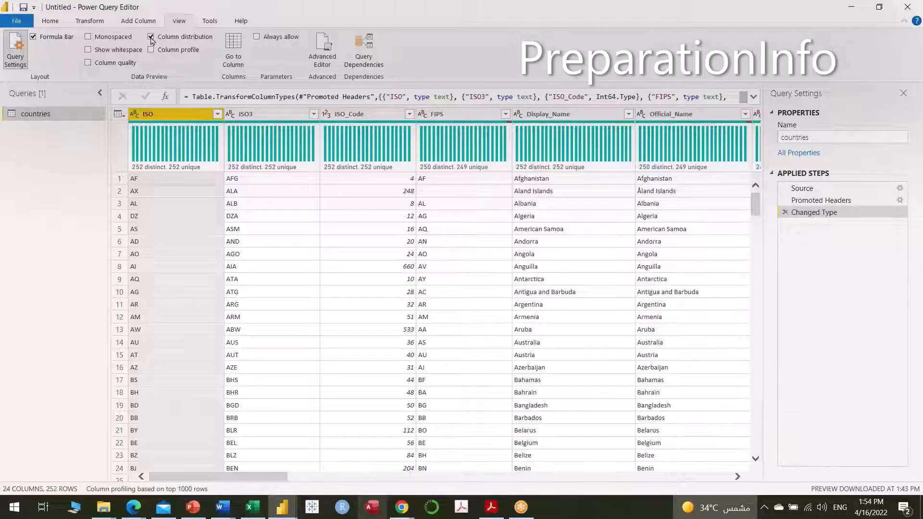
pyautogui.click(151, 37)
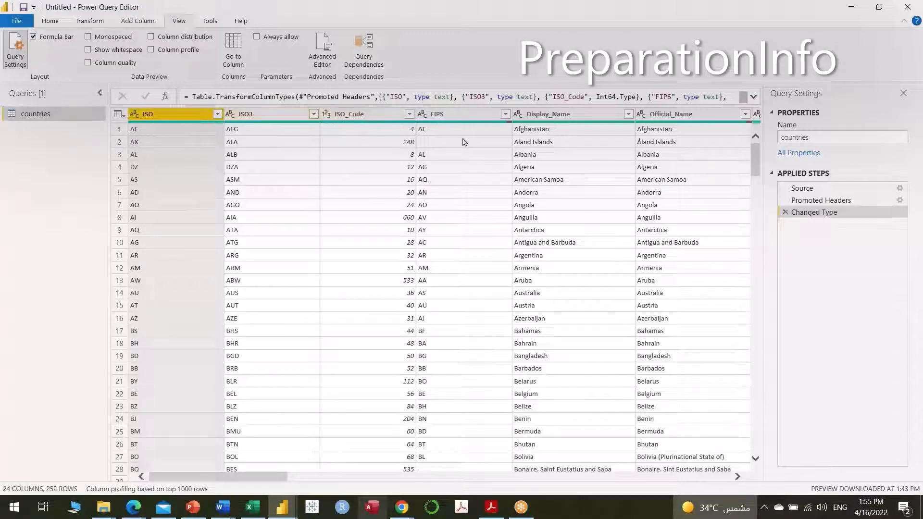
# - Examine the formula of the Changed Type step, from Table.TransformColumnTypes to the FIPS column, without editing it
pyautogui.click(51, 23)
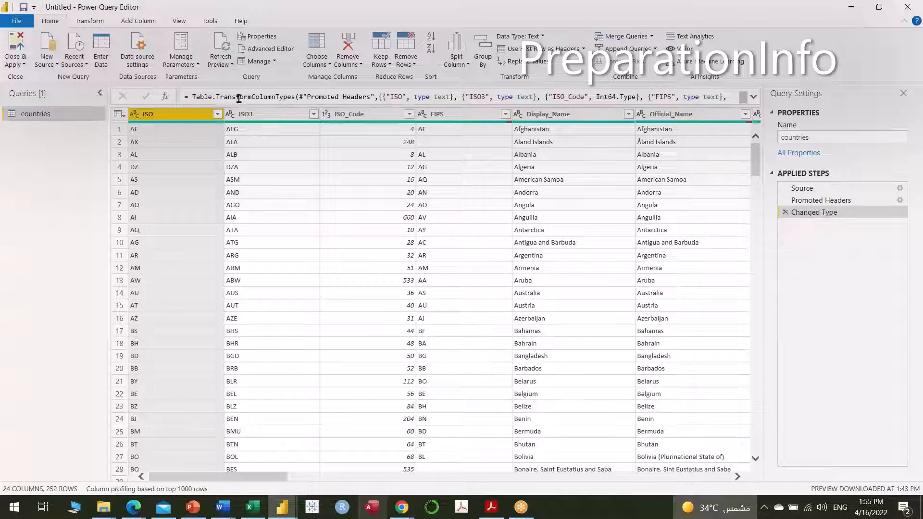
pyautogui.click(338, 97)
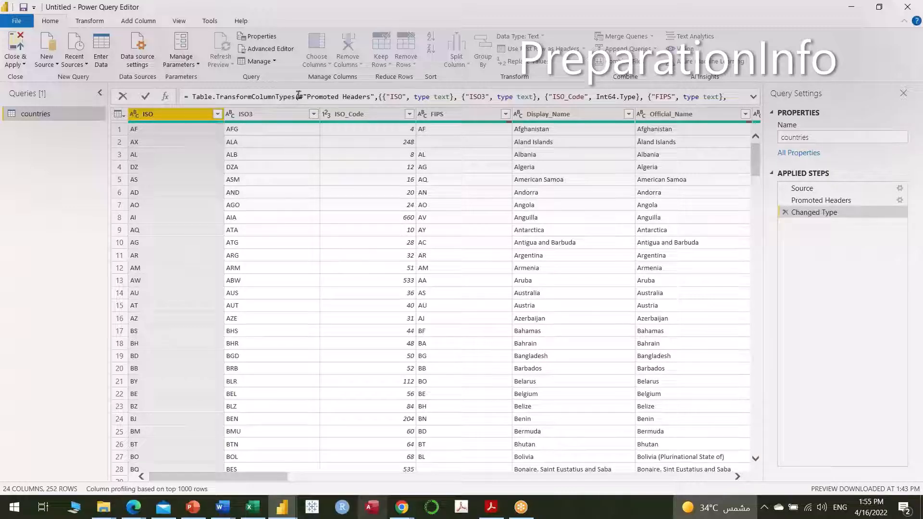
pyautogui.click(672, 96)
pyautogui.moveTo(676, 96); pyautogui.dragTo(239, 91)
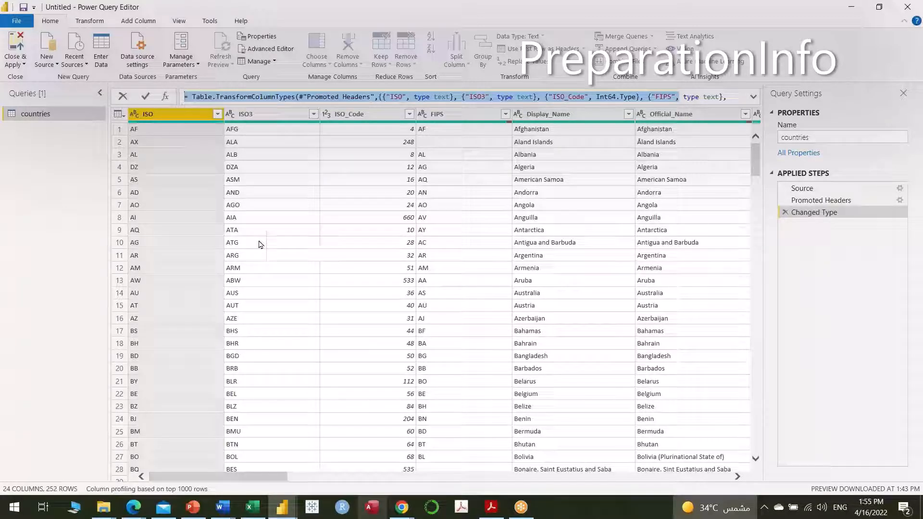
pyautogui.click(65, 246)
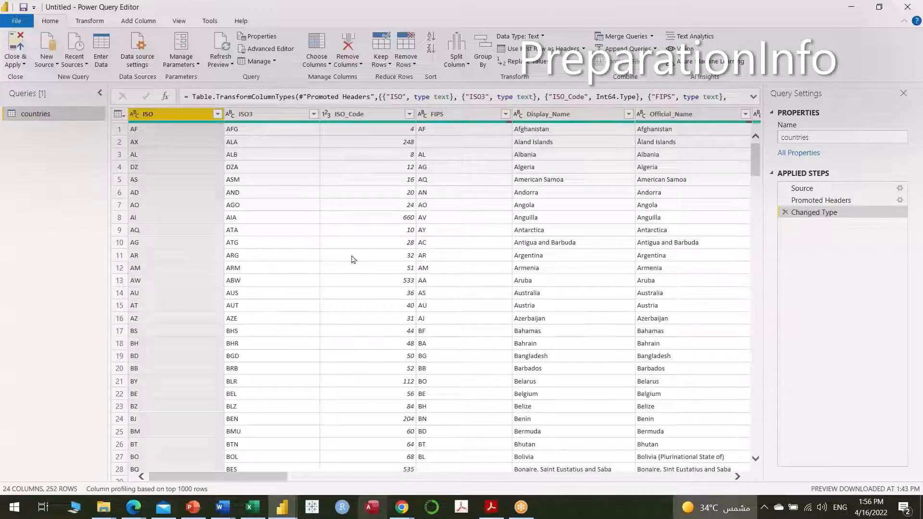
# - Rename the countries query as Countries in its query properties
pyautogui.moveTo(822, 200); pyautogui.dragTo(806, 255)
pyautogui.click(819, 139)
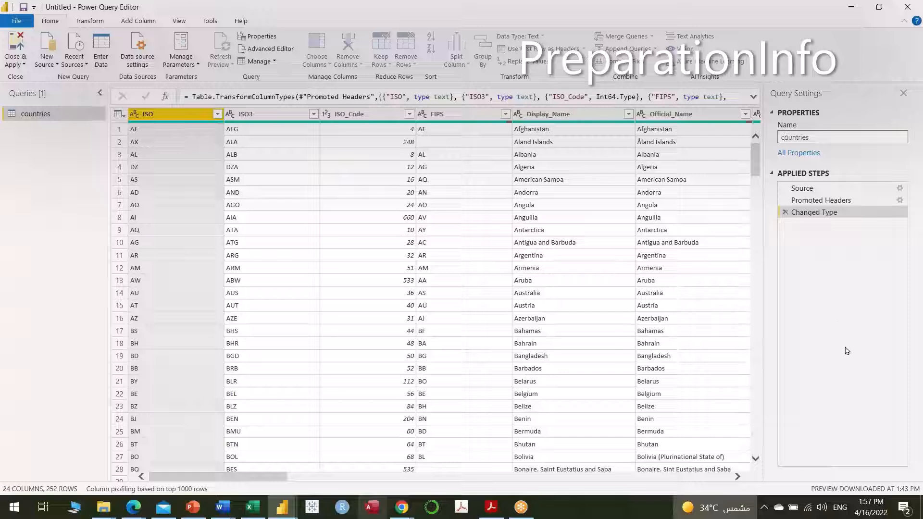
pyautogui.press('BackSpace')
pyautogui.write('C')
pyautogui.press('Return')
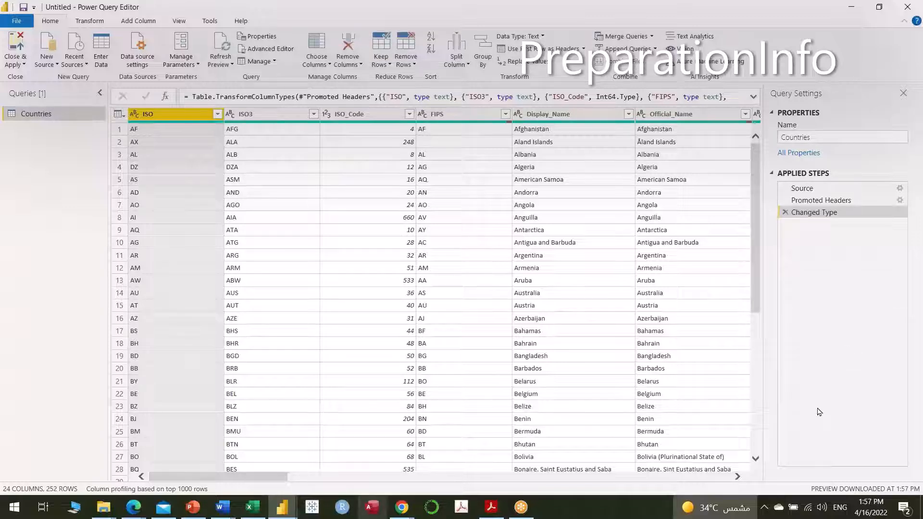
pyautogui.doubleClick(35, 116)
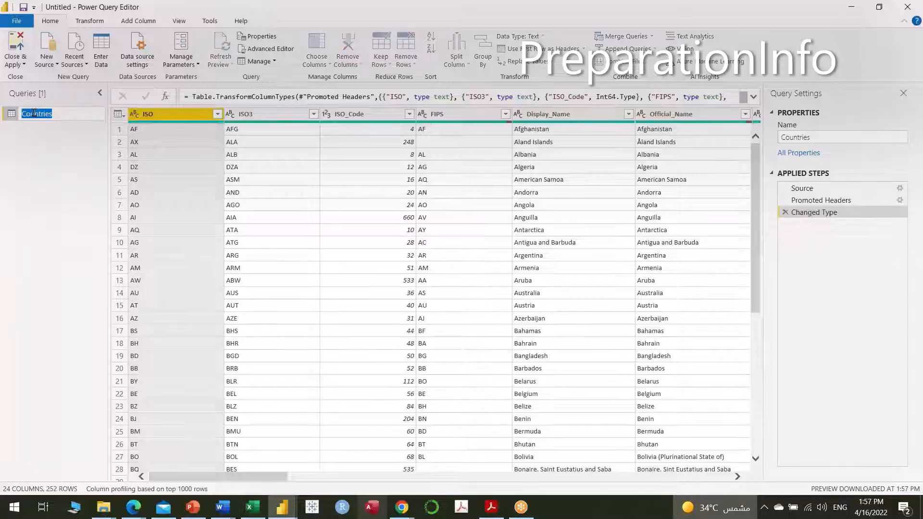
pyautogui.click(51, 207)
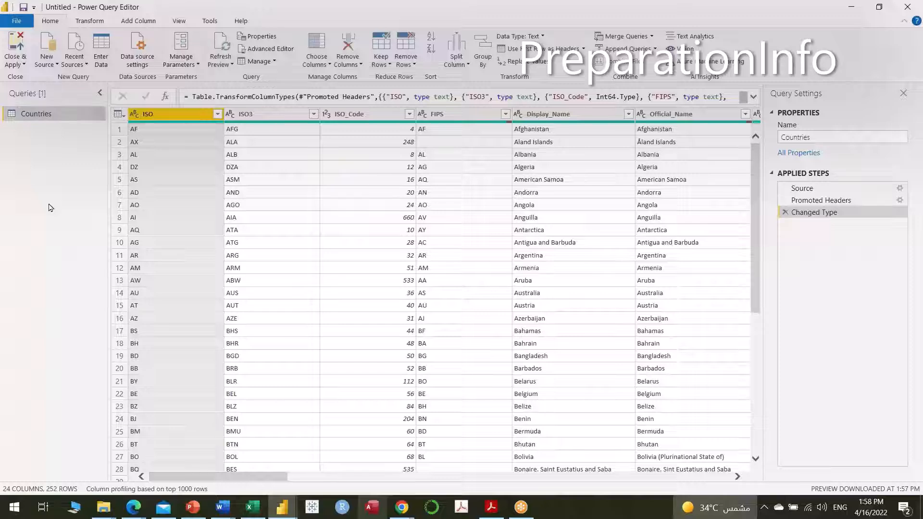
pyautogui.click(859, 137)
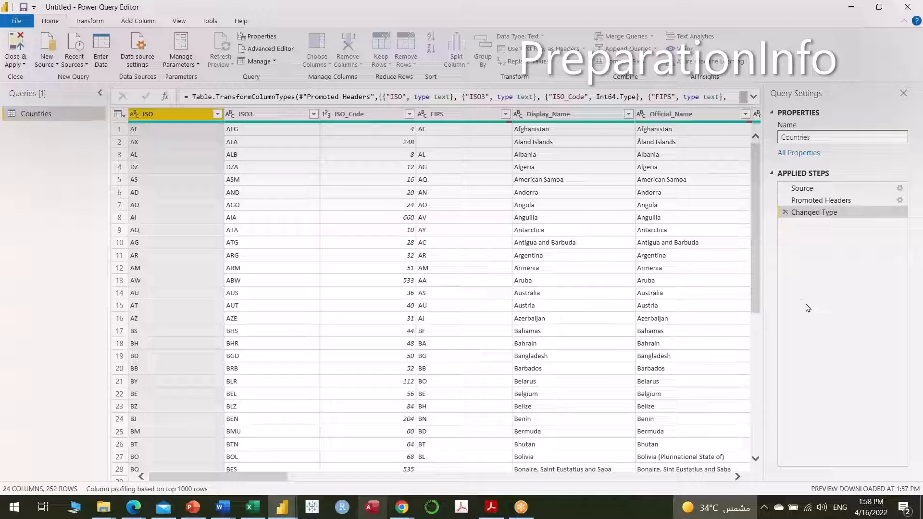
# - Review the query's data at each applied step: Source, Promoted Headers and Changed Type
pyautogui.click(804, 191)
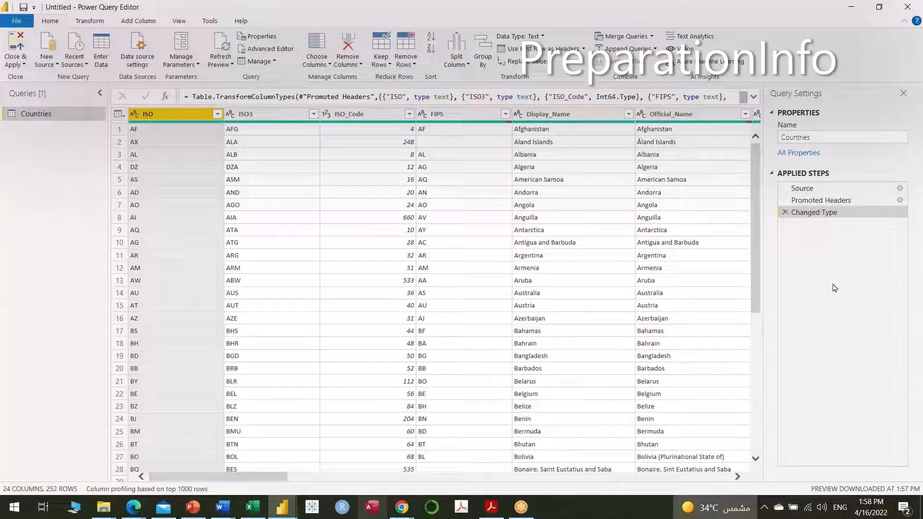
pyautogui.click(802, 189)
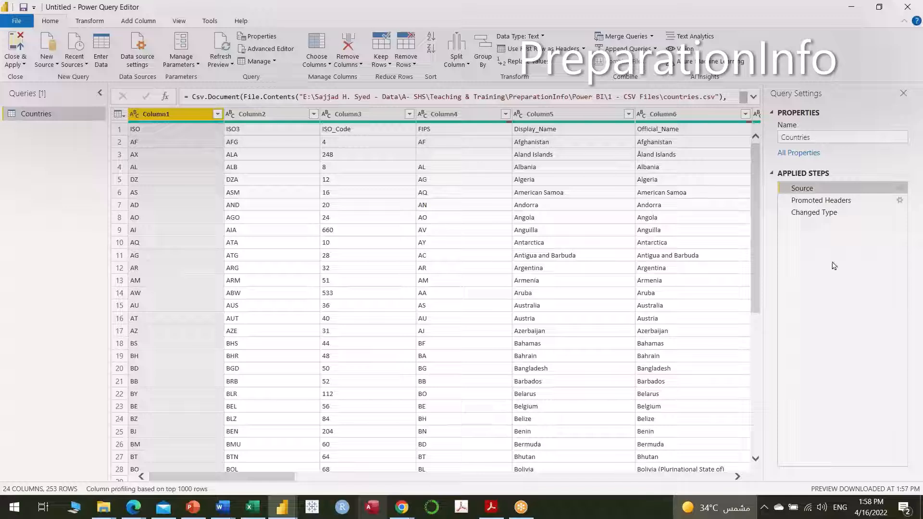
pyautogui.click(831, 202)
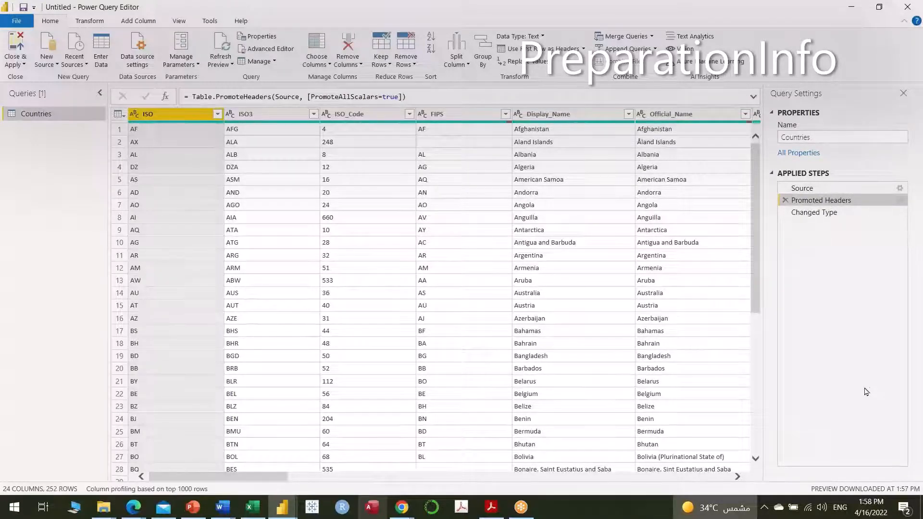
pyautogui.click(810, 213)
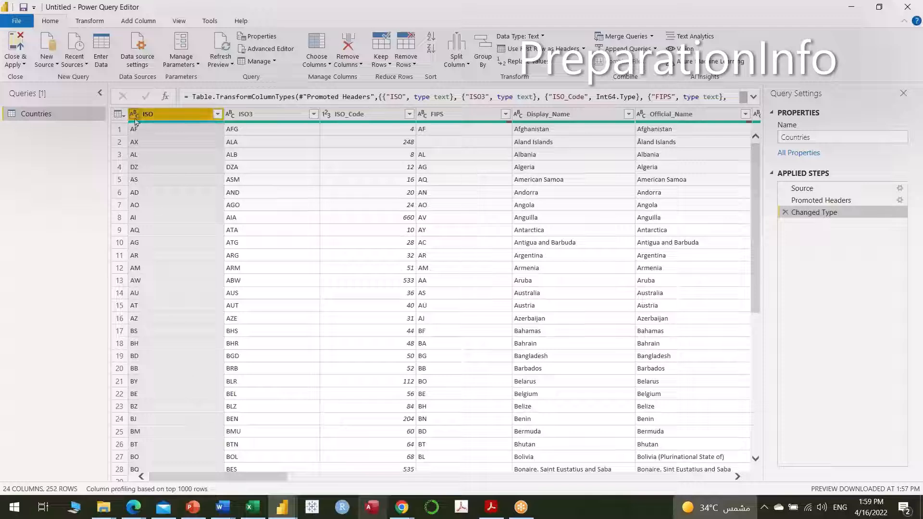
# - Look through the commands available for the whole Countries table and leave without applying any
pyautogui.keyDown('ctrl'); pyautogui.click(234, 117); pyautogui.keyUp('ctrl')
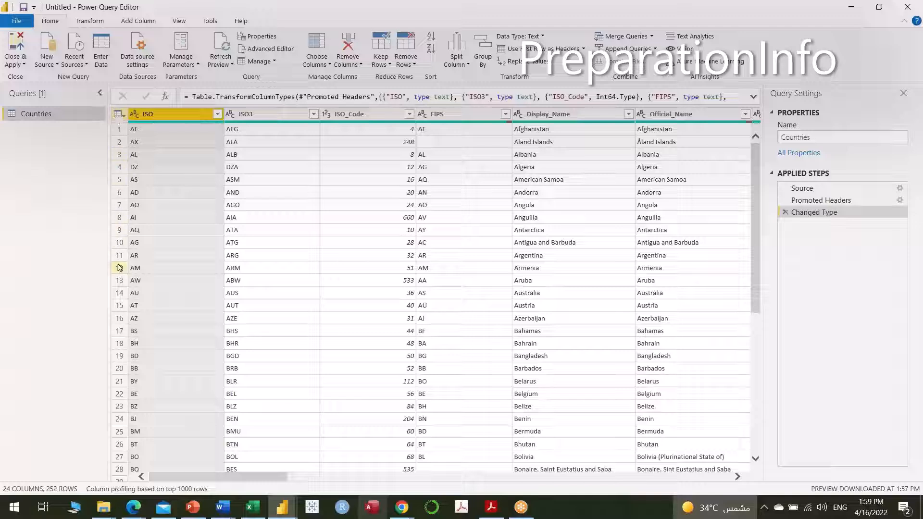
pyautogui.click(124, 119)
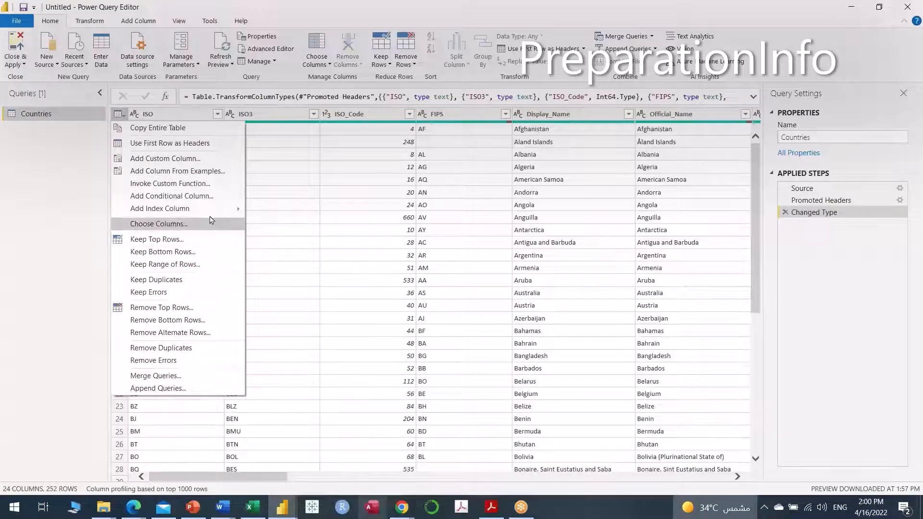
pyautogui.moveTo(198, 215)
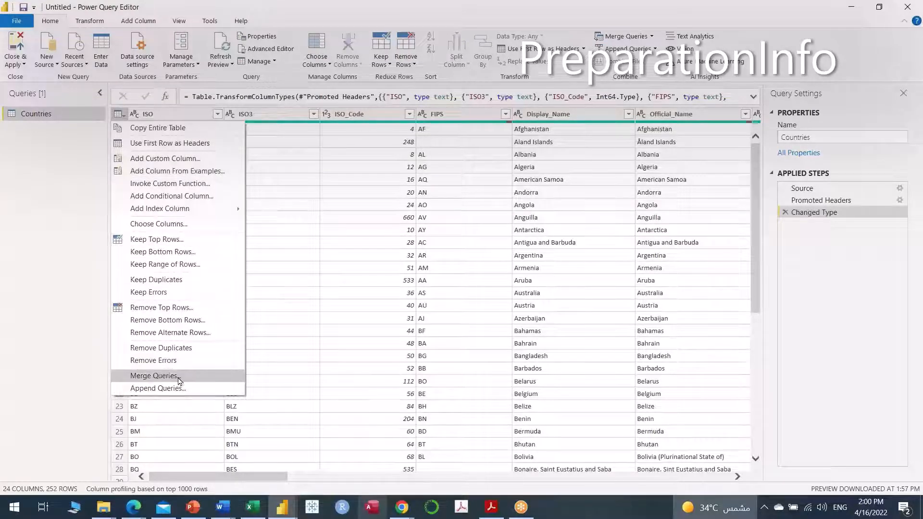
pyautogui.click(65, 178)
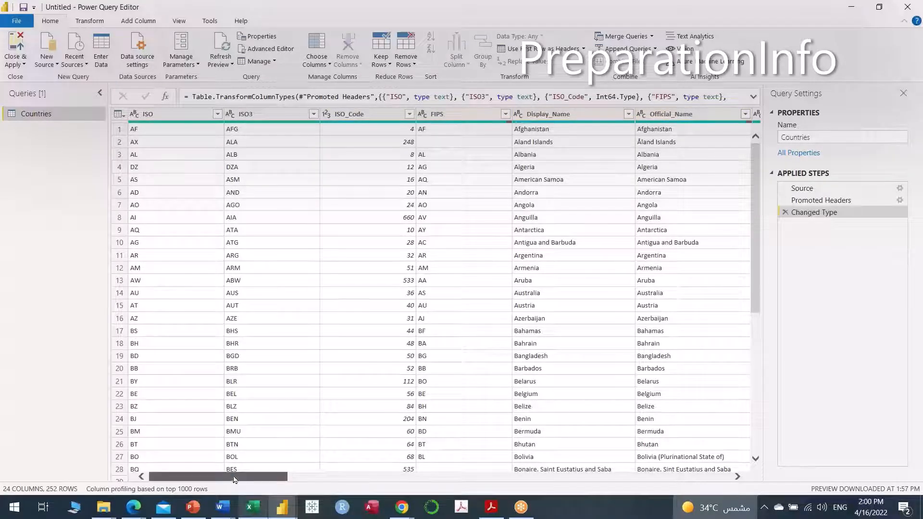
# - Examine the Countries query's columns from ISO across to Region Name, selecting the ISO3 and Display_Name columns along the way
pyautogui.click(330, 476)
pyautogui.moveTo(330, 477); pyautogui.dragTo(202, 484)
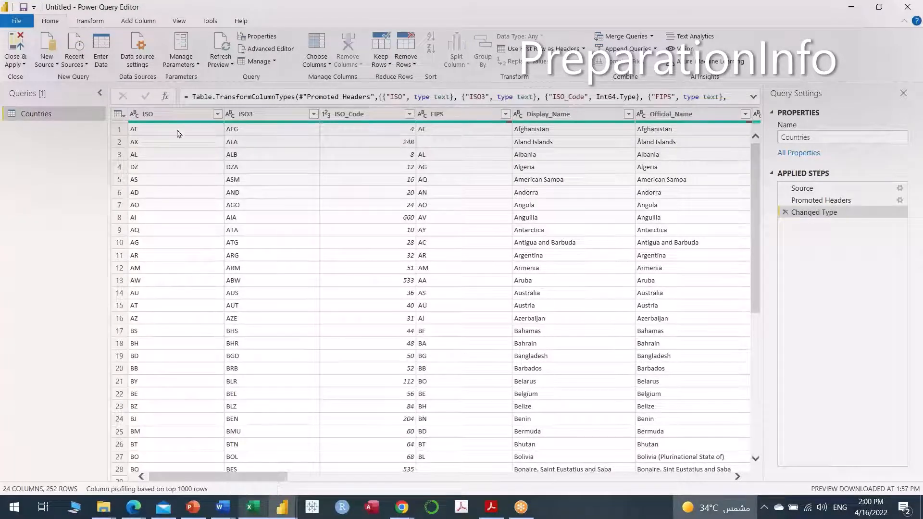
pyautogui.click(266, 119)
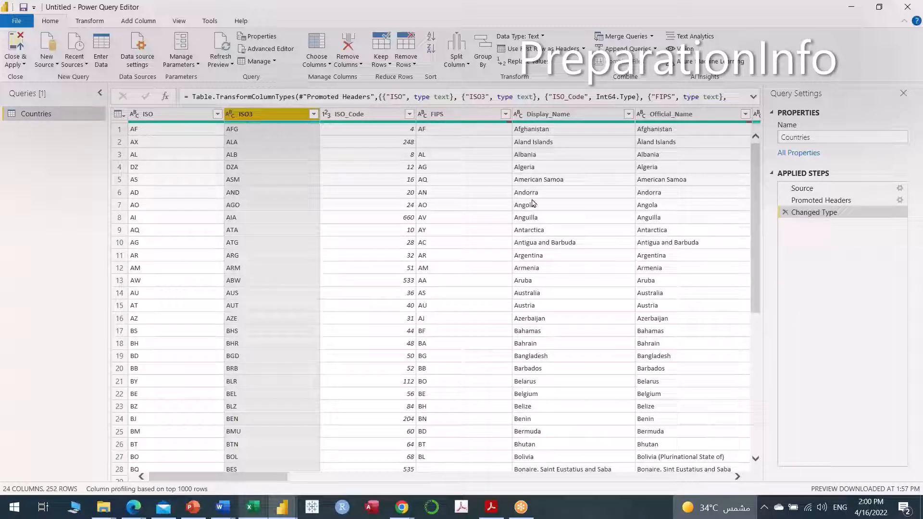
pyautogui.click(596, 115)
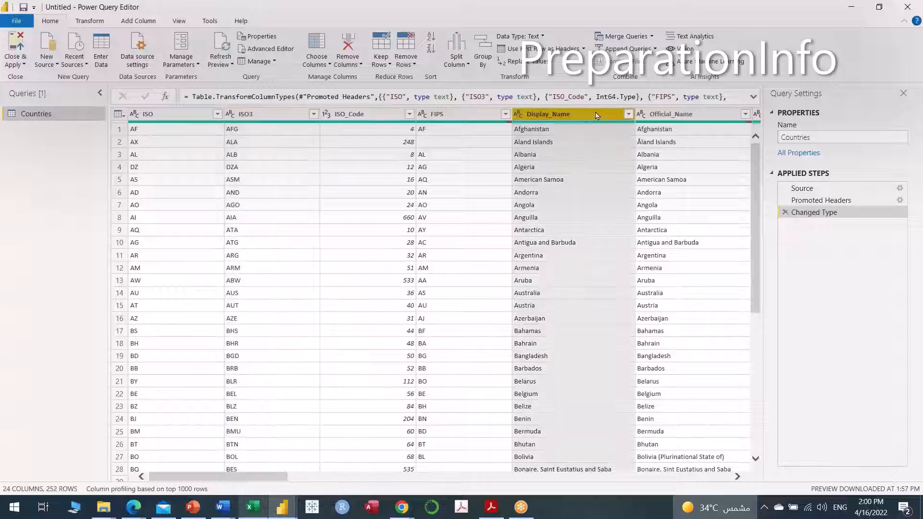
pyautogui.click(738, 476)
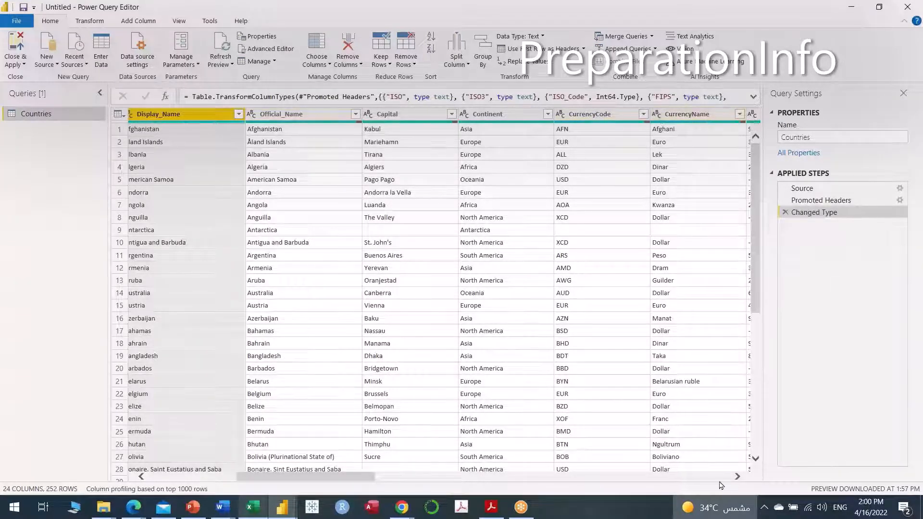
pyautogui.click(738, 477)
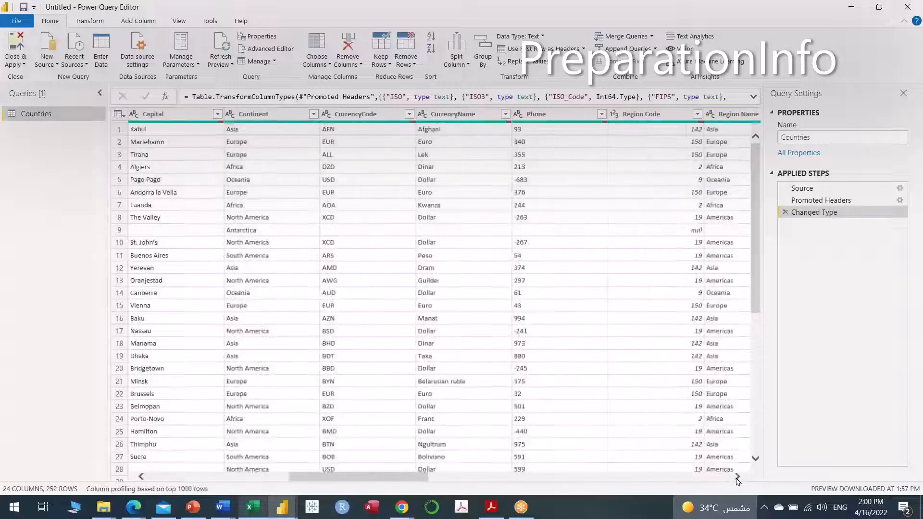
pyautogui.moveTo(398, 479); pyautogui.dragTo(260, 480)
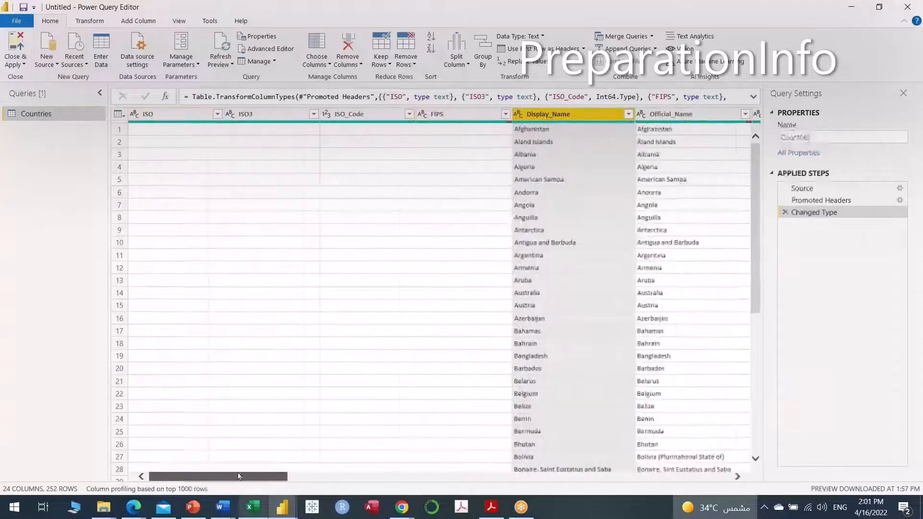
pyautogui.click(245, 116)
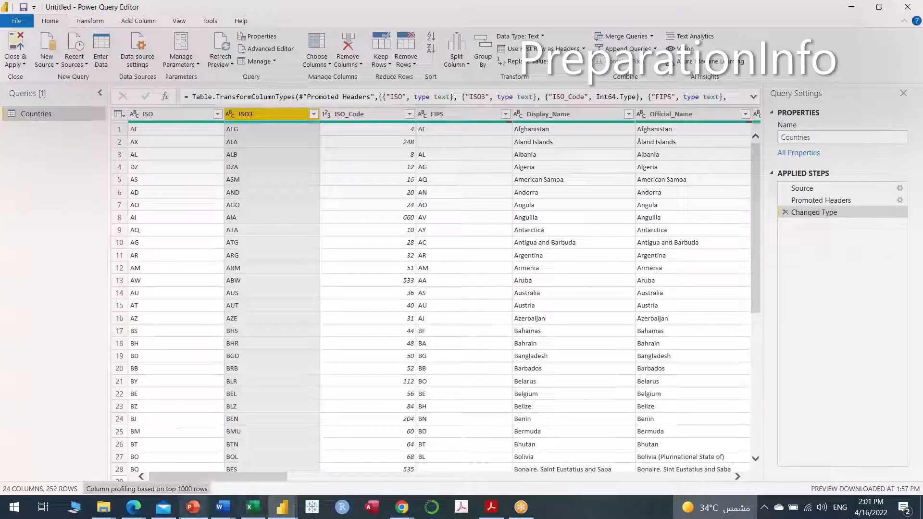
# - Switch to PowerPoint to view the Power BI Report slide and return to Power Query Editor
pyautogui.click(193, 511)
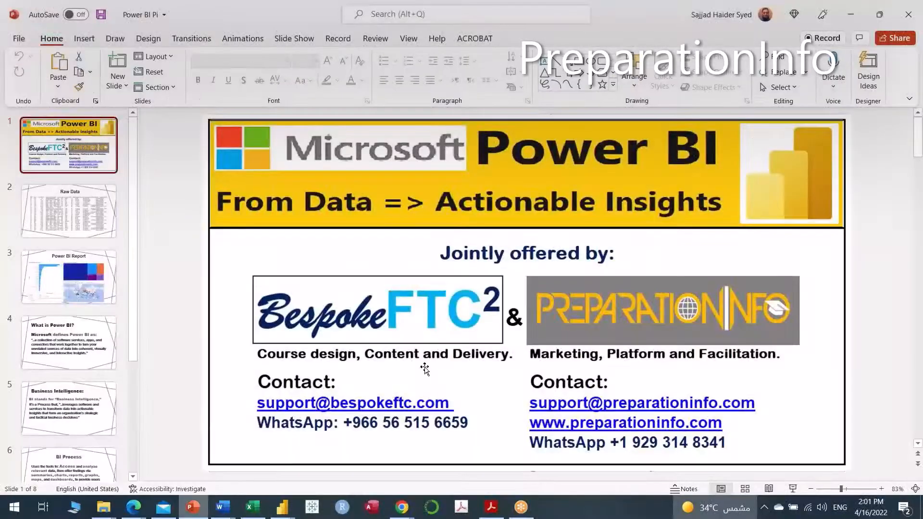
pyautogui.scroll(-2, 425, 368)
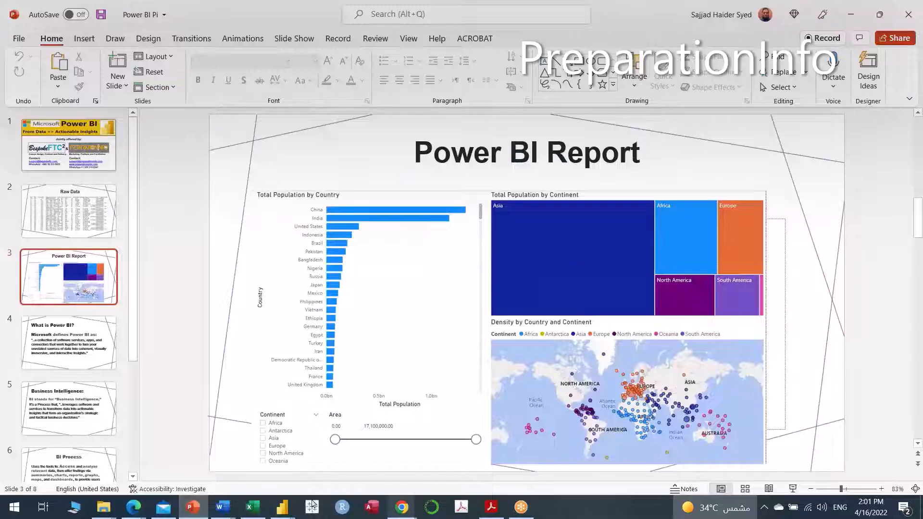
pyautogui.click(284, 508)
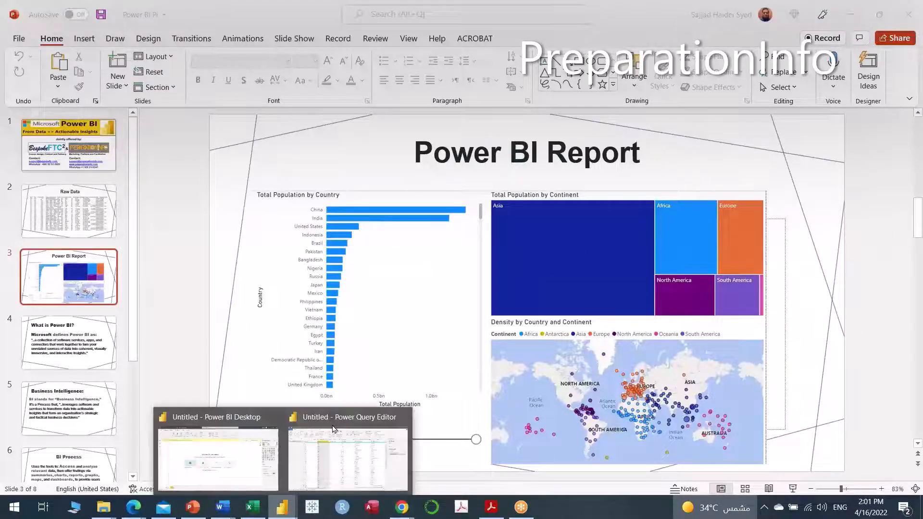
pyautogui.click(349, 452)
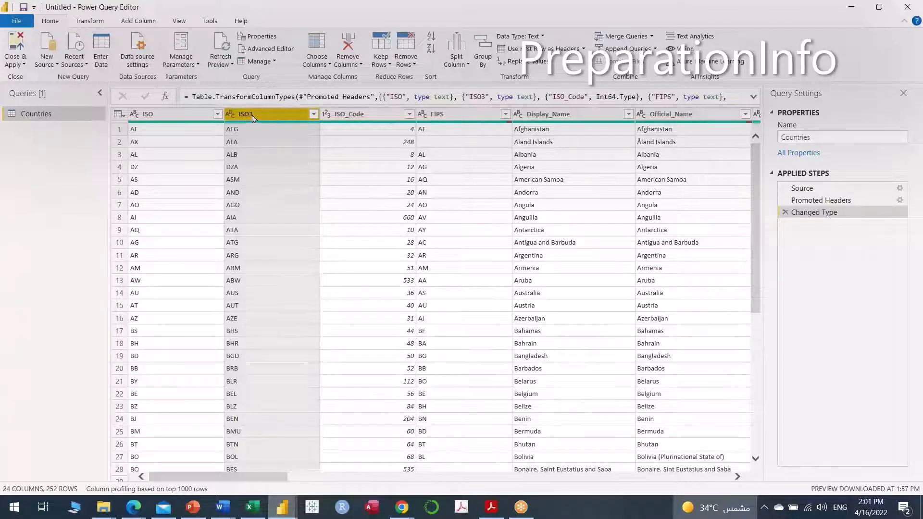
# - Open the column choice for the Countries table, clear all columns and mark ISO3 and Display_Name to keep
pyautogui.click(171, 116)
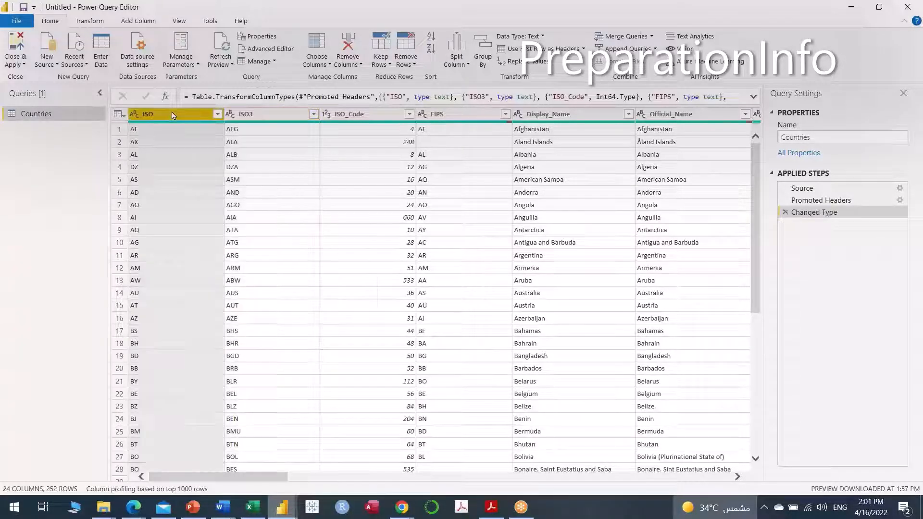
pyautogui.click(124, 119)
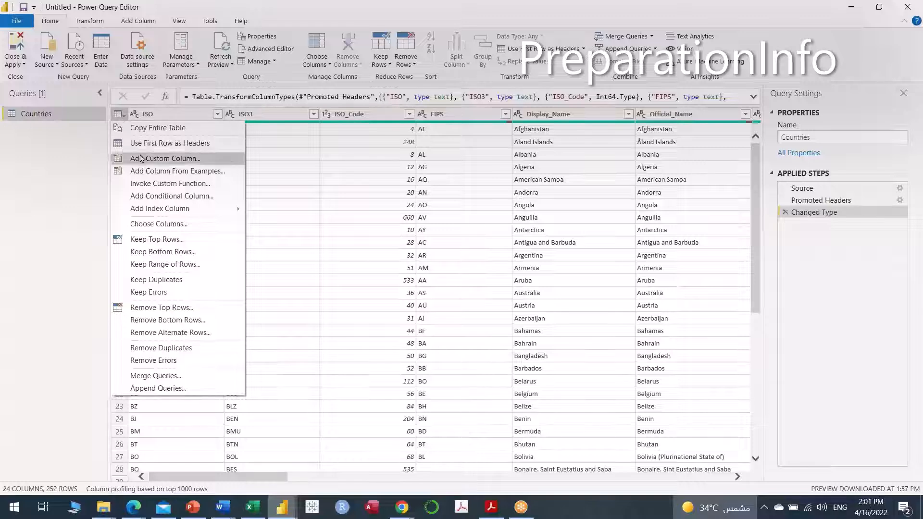
pyautogui.click(189, 224)
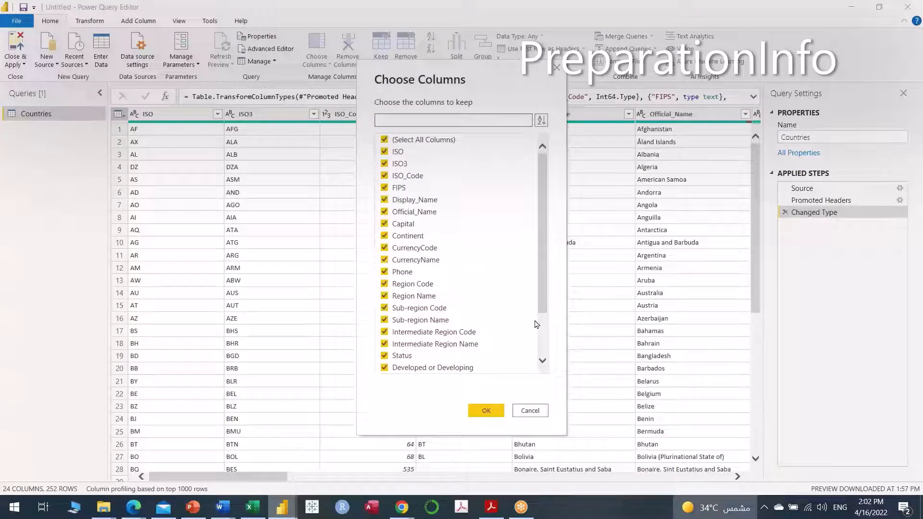
pyautogui.moveTo(543, 276); pyautogui.dragTo(544, 203)
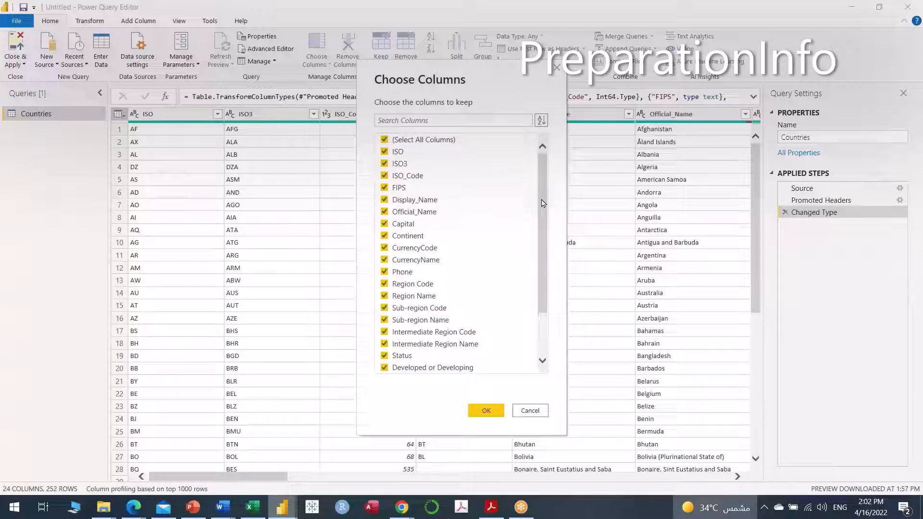
pyautogui.moveTo(543, 203); pyautogui.dragTo(542, 181)
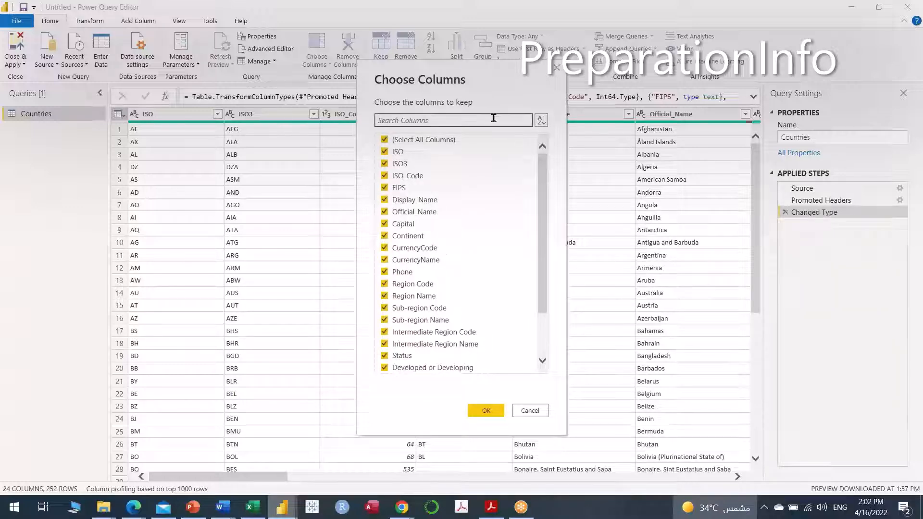
pyautogui.click(384, 140)
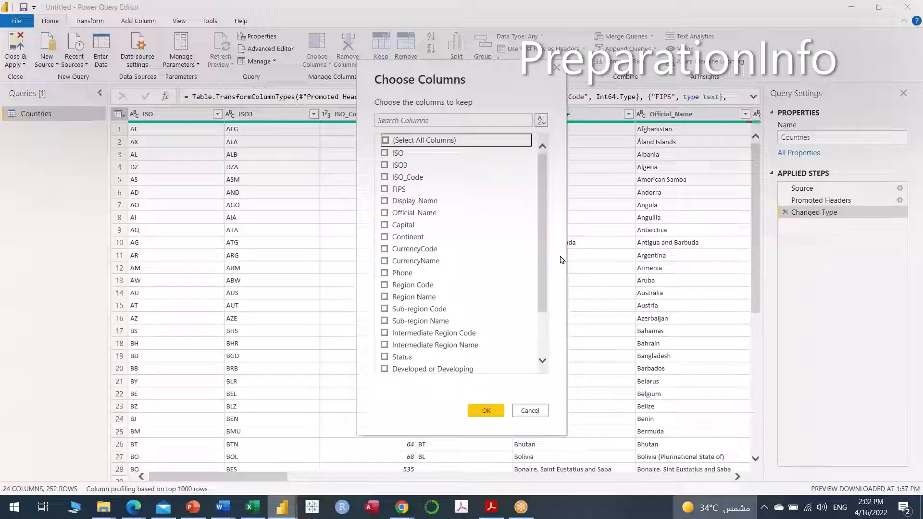
pyautogui.click(385, 165)
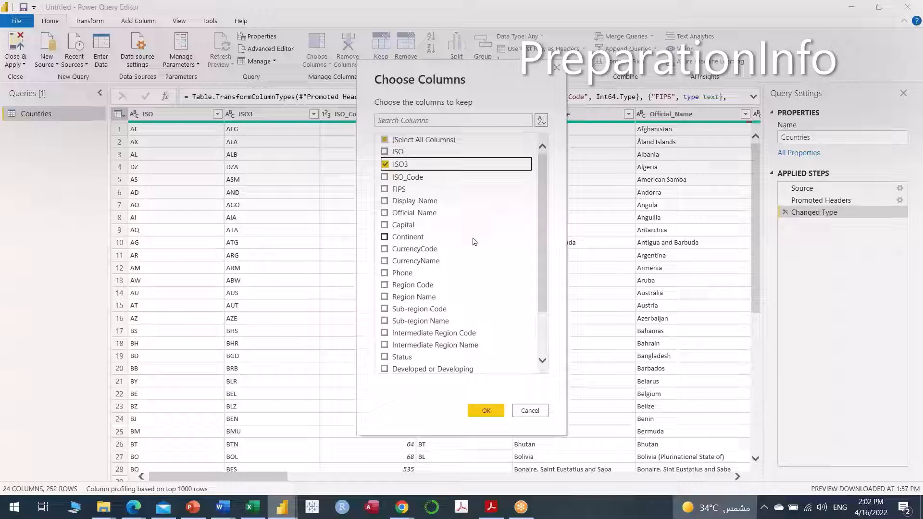
pyautogui.click(385, 202)
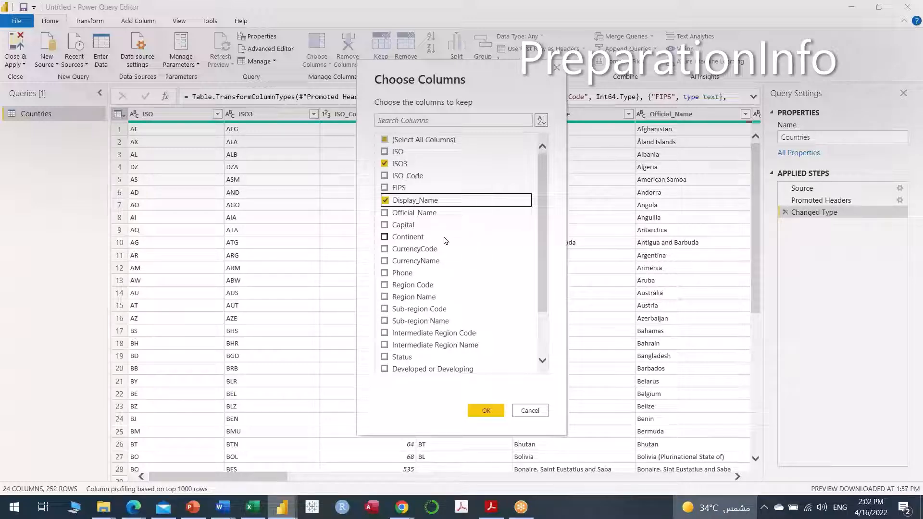
# - Add Area_SqKm and Population to the columns to keep, check the selection and apply it
pyautogui.scroll(-1, 541, 235)
pyautogui.scroll(-2, 542, 243)
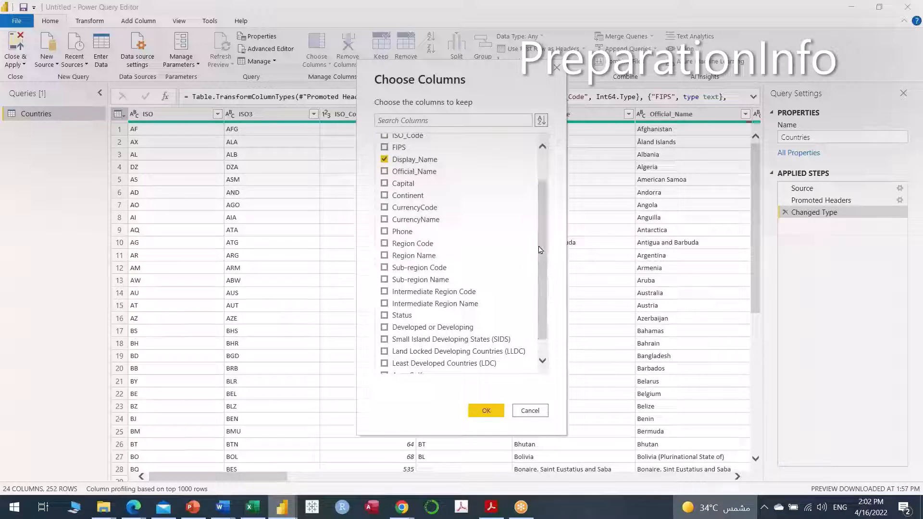
pyautogui.scroll(-1, 541, 276)
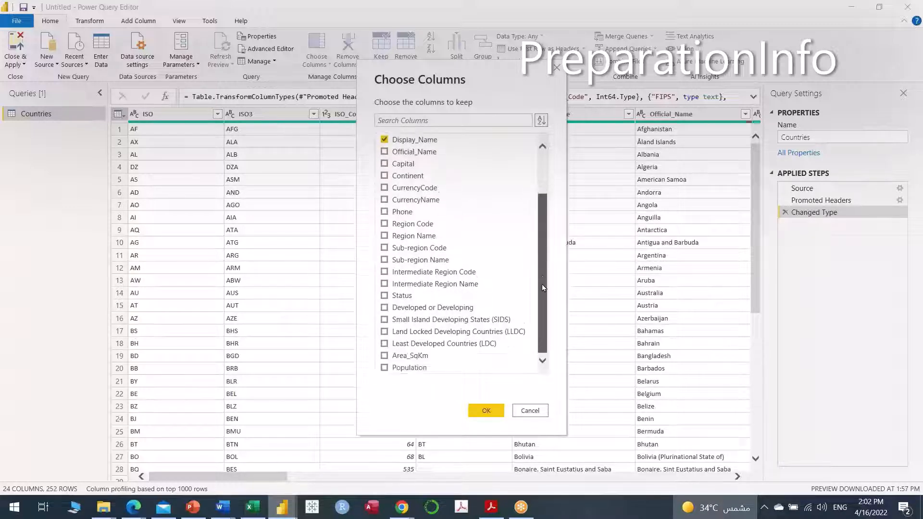
pyautogui.click(384, 356)
pyautogui.moveTo(541, 287); pyautogui.dragTo(542, 317)
pyautogui.click(384, 368)
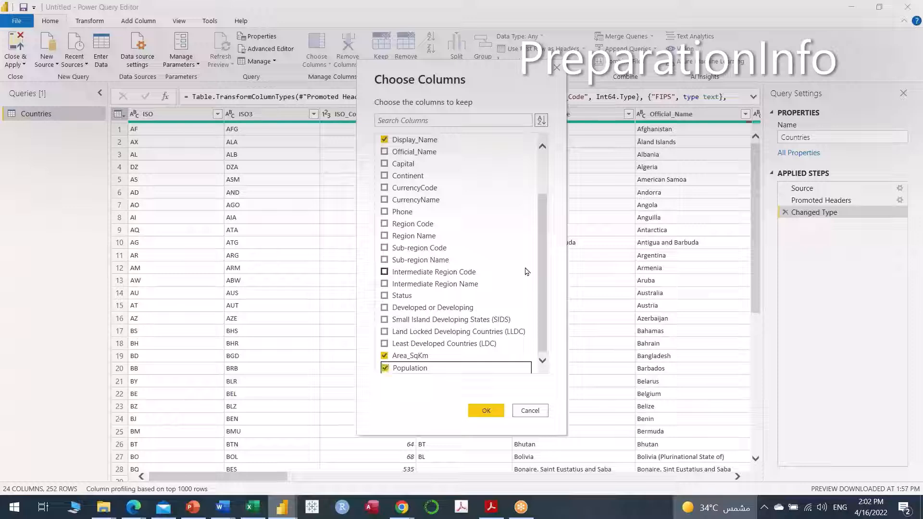
pyautogui.scroll(2, 526, 269)
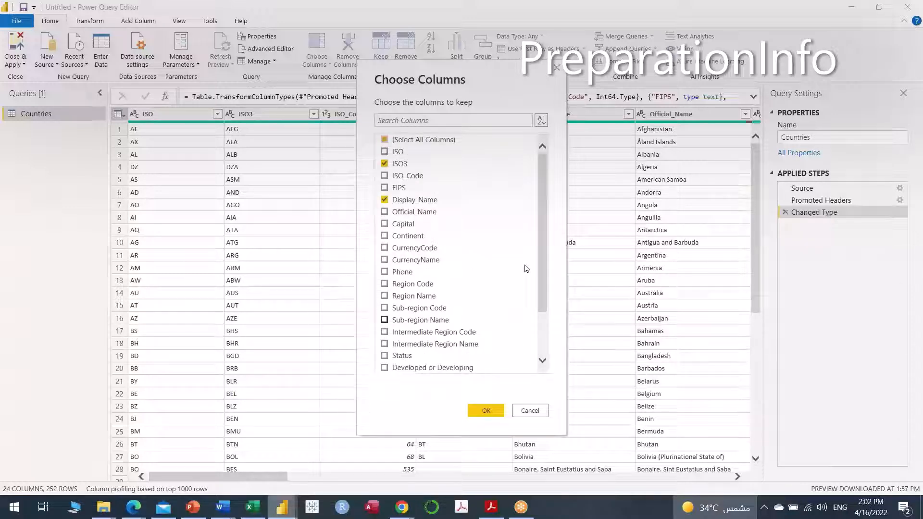
pyautogui.scroll(-2, 527, 269)
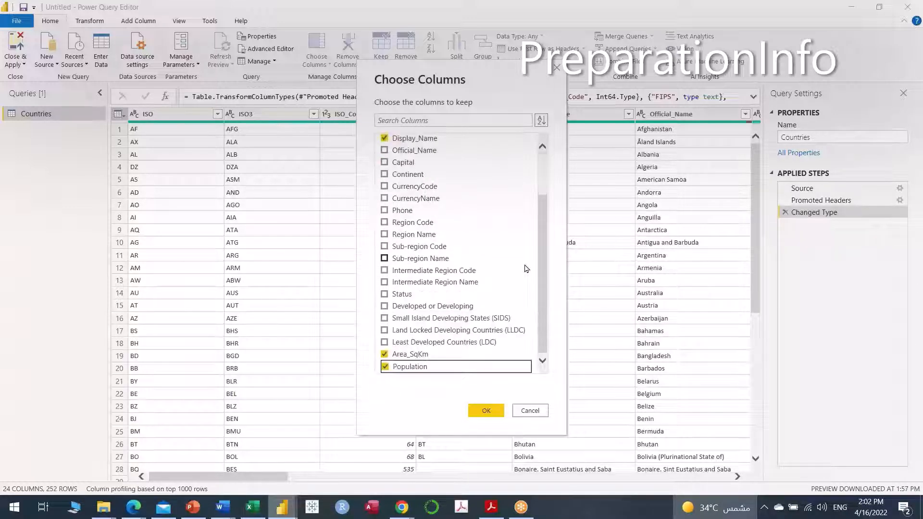
pyautogui.scroll(2, 527, 270)
pyautogui.scroll(-2, 526, 270)
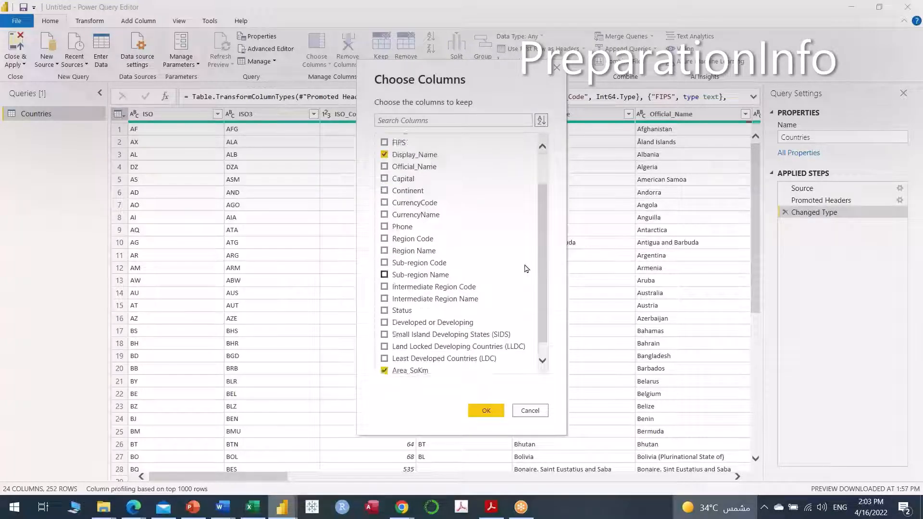
pyautogui.scroll(2, 527, 270)
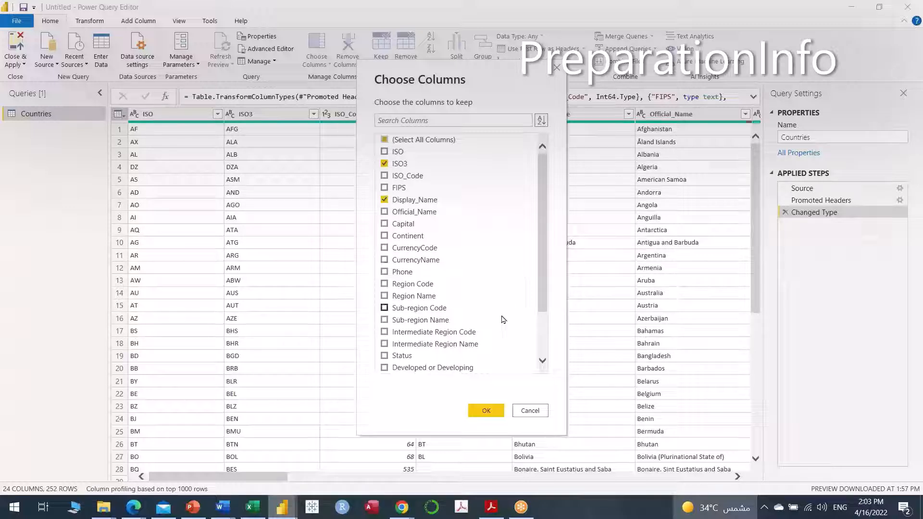
pyautogui.click(485, 412)
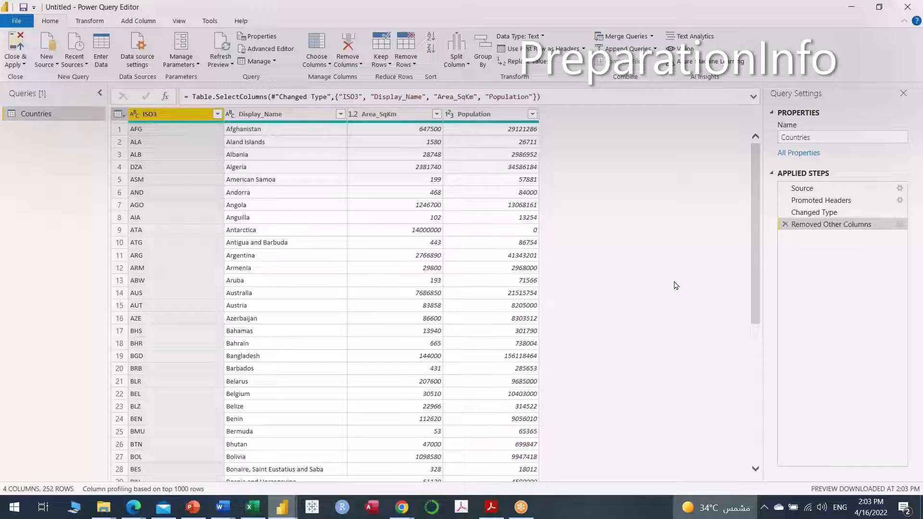
# - Compare the reduced table with the data at the Changed Type step and delete the Removed Other Columns step
pyautogui.scroll(-20, 676, 286)
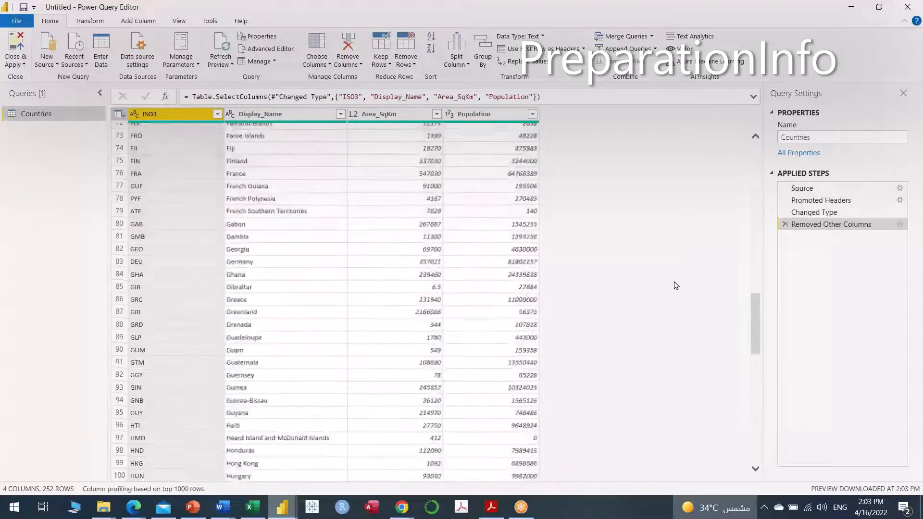
pyautogui.scroll(20, 676, 286)
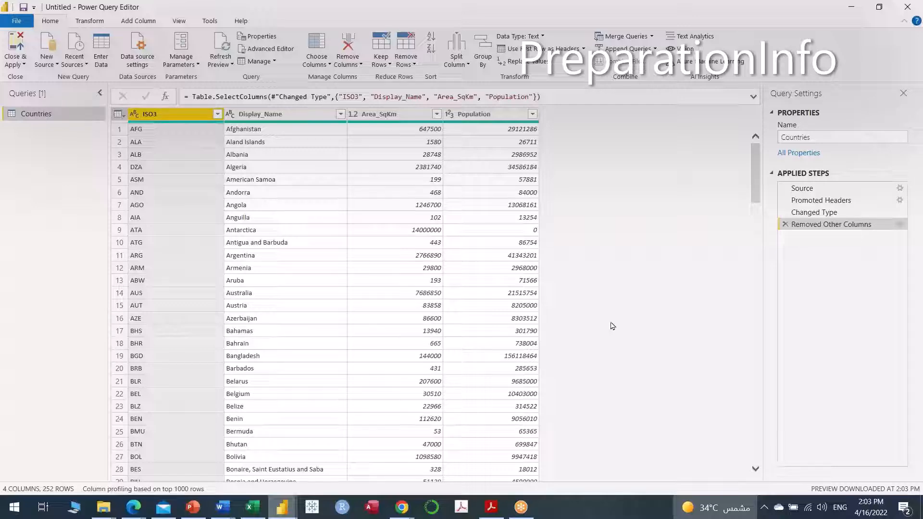
pyautogui.click(813, 212)
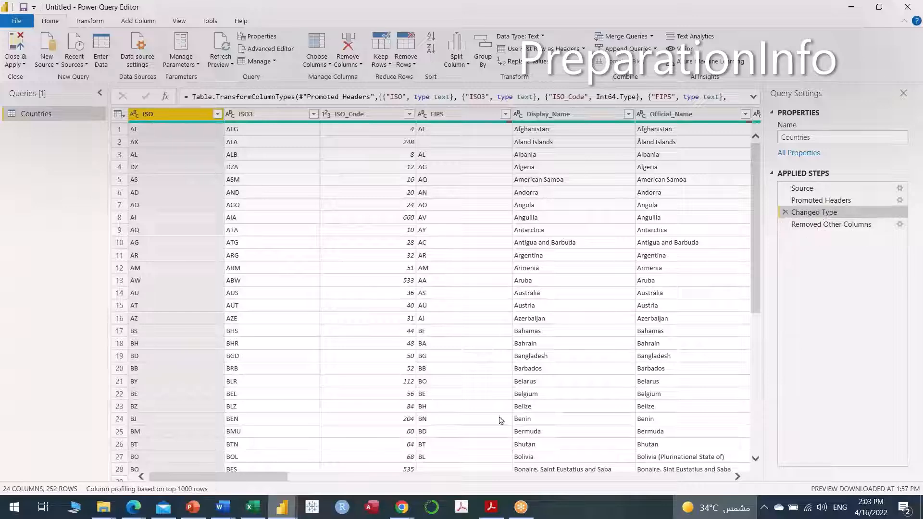
pyautogui.moveTo(288, 476); pyautogui.dragTo(250, 476)
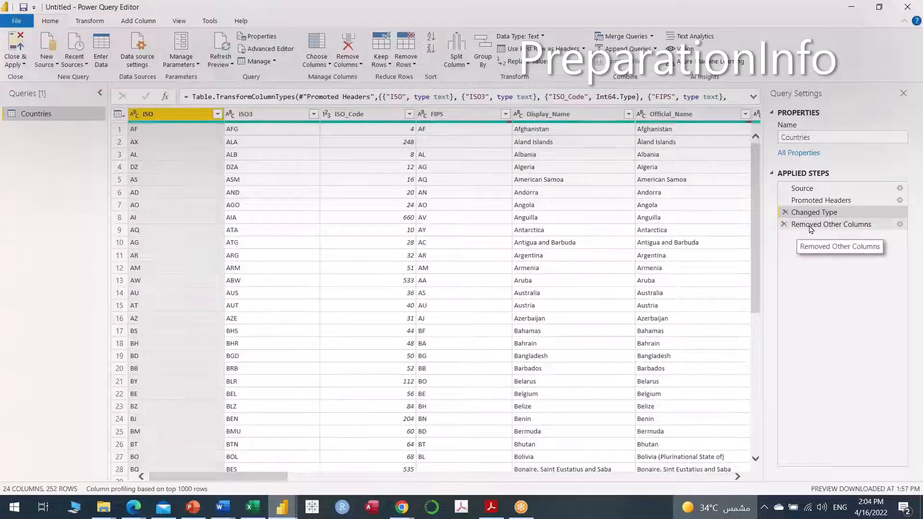
pyautogui.click(784, 226)
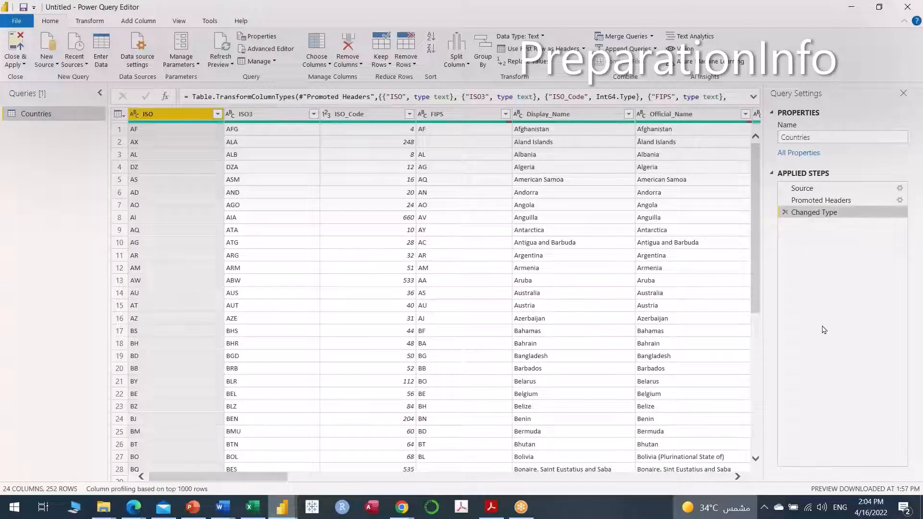
# - Keep only the ISO3, Display_Name, Area_SqKm and Population columns of the Countries table
pyautogui.click(120, 116)
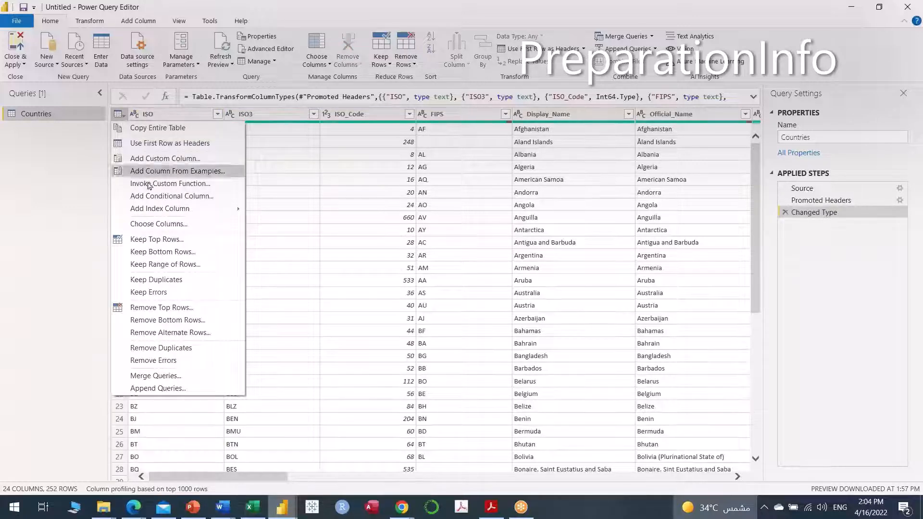
pyautogui.click(159, 224)
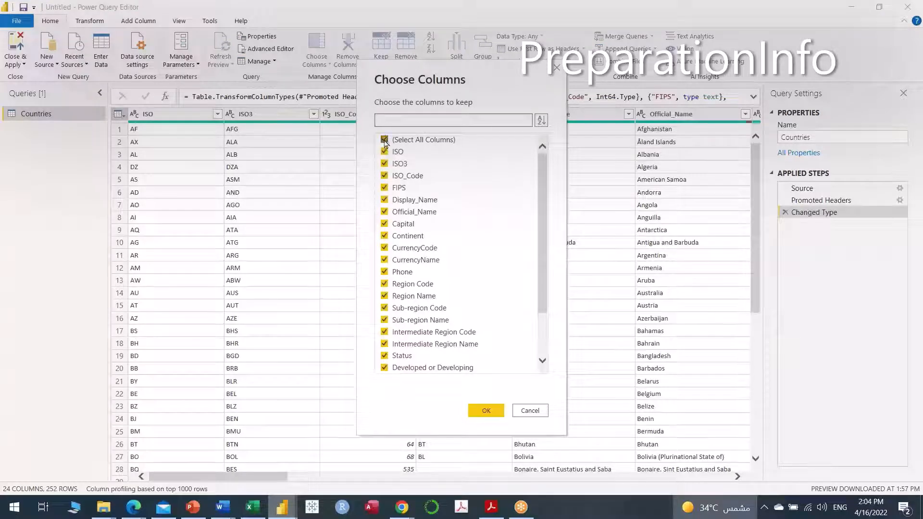
pyautogui.click(385, 140)
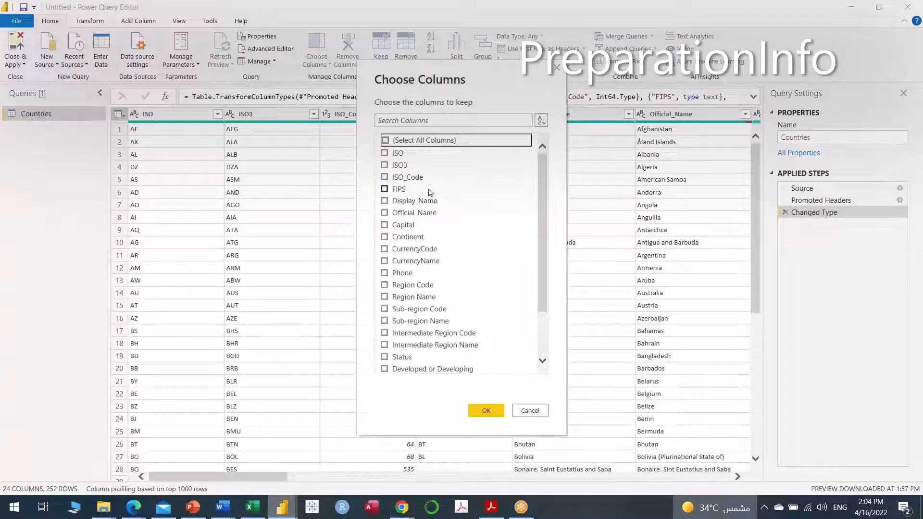
pyautogui.click(385, 165)
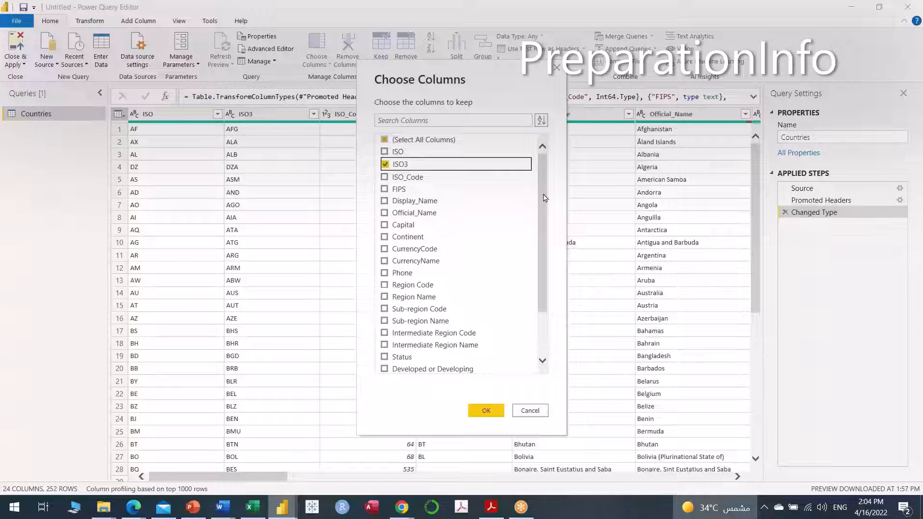
pyautogui.moveTo(545, 195); pyautogui.dragTo(545, 198)
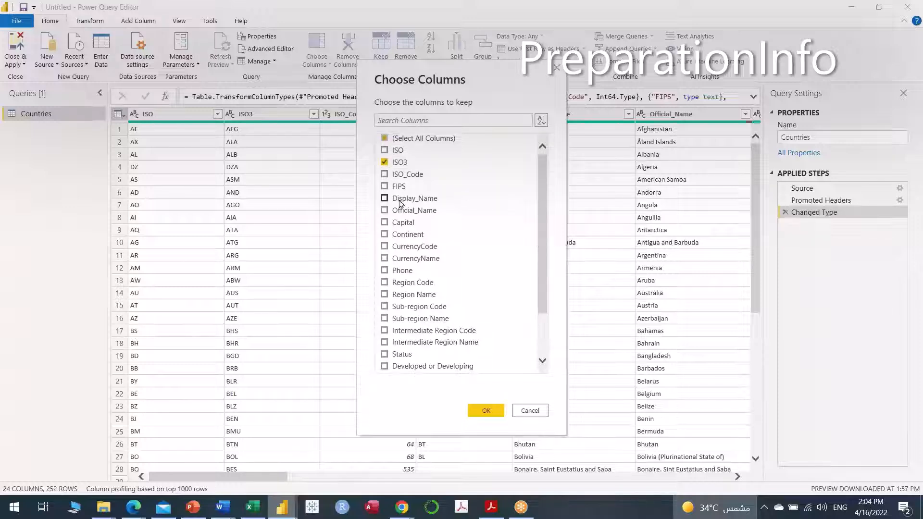
pyautogui.click(385, 199)
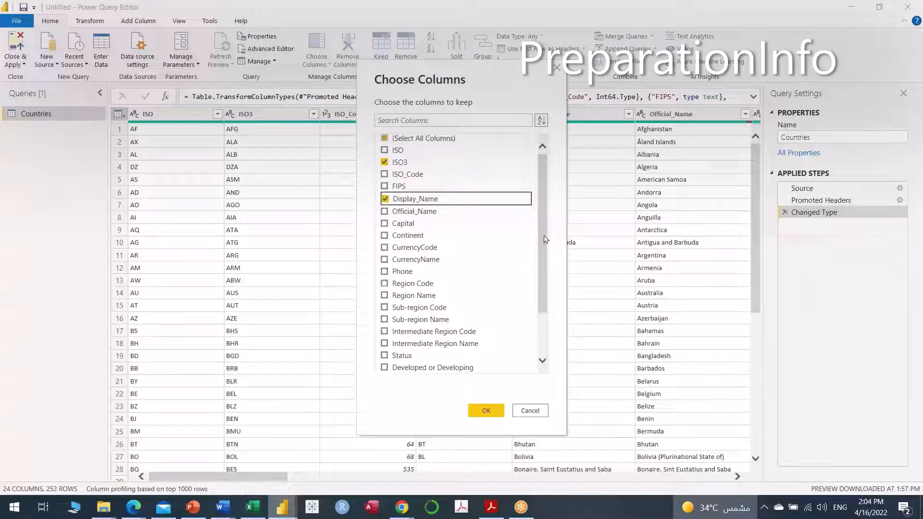
pyautogui.moveTo(546, 239); pyautogui.dragTo(546, 278)
pyautogui.click(385, 356)
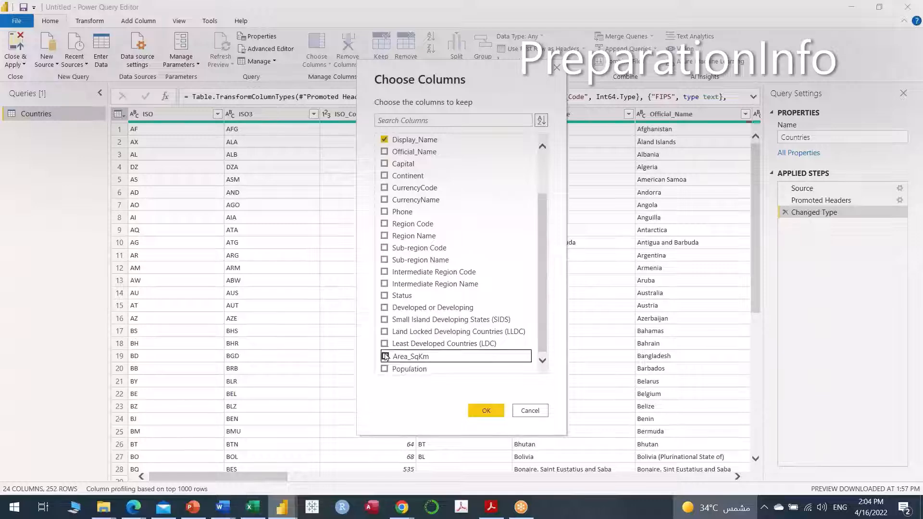
pyautogui.click(385, 369)
pyautogui.click(486, 411)
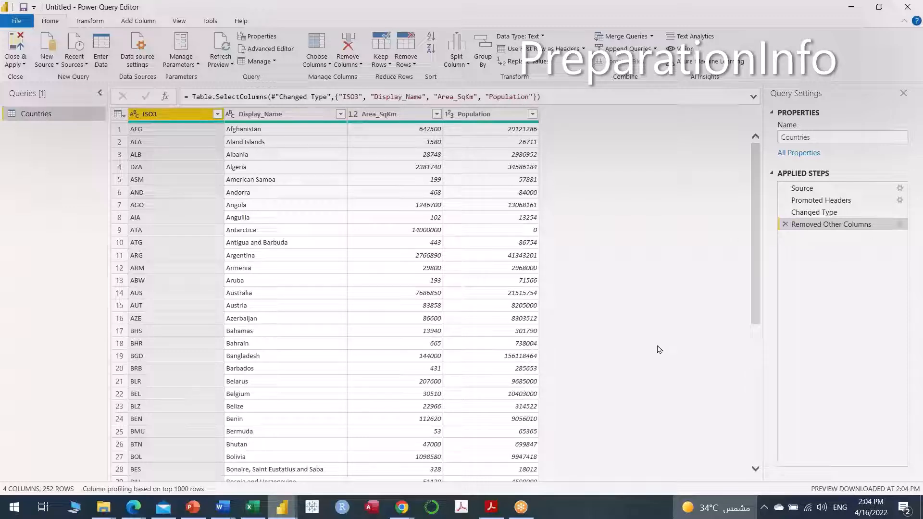
# - Edit the Removed Other Columns step so that the Continent column is also kept
pyautogui.click(900, 224)
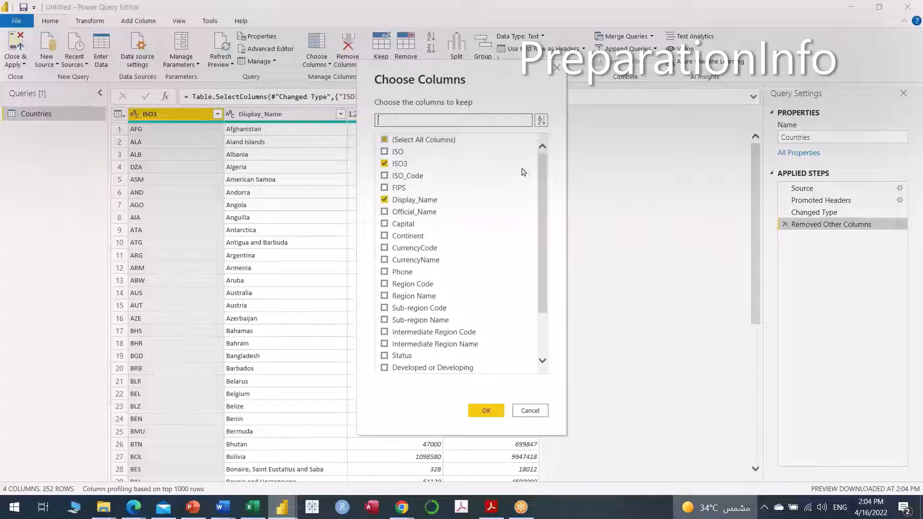
pyautogui.moveTo(542, 174); pyautogui.dragTo(541, 309)
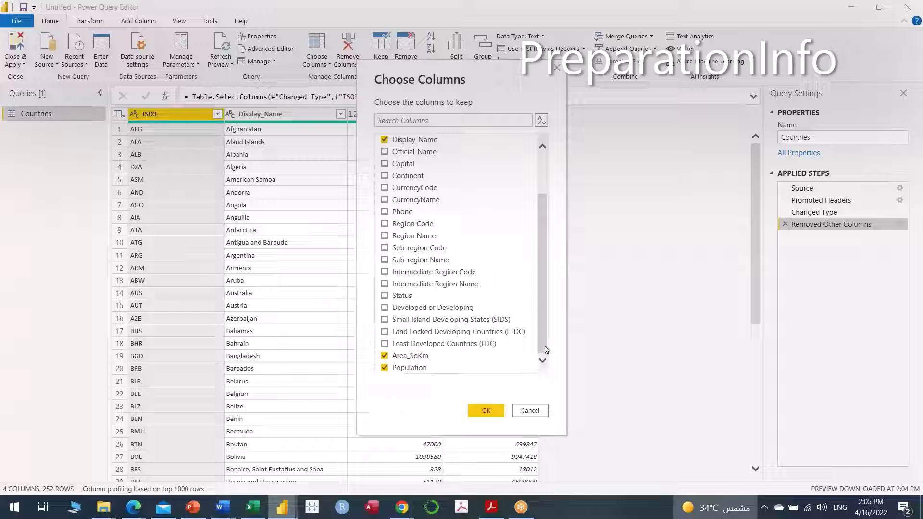
pyautogui.moveTo(544, 350); pyautogui.dragTo(546, 293)
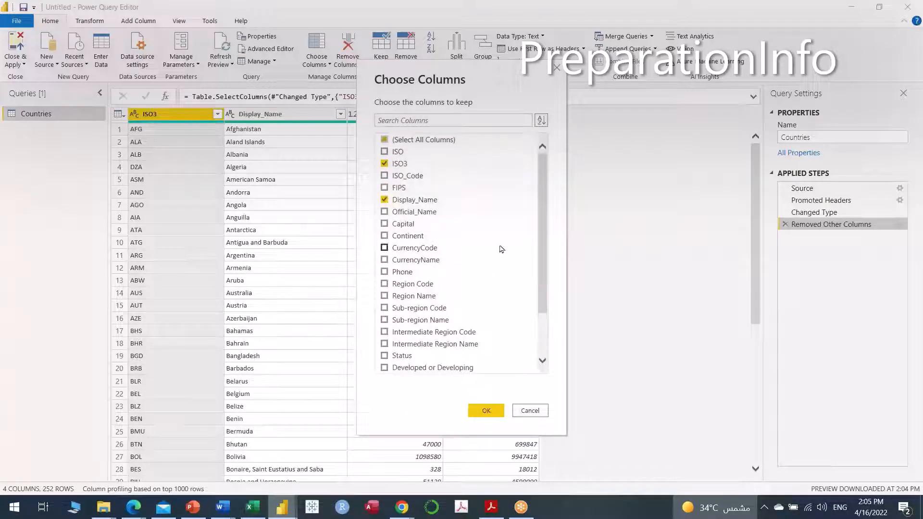
pyautogui.click(384, 236)
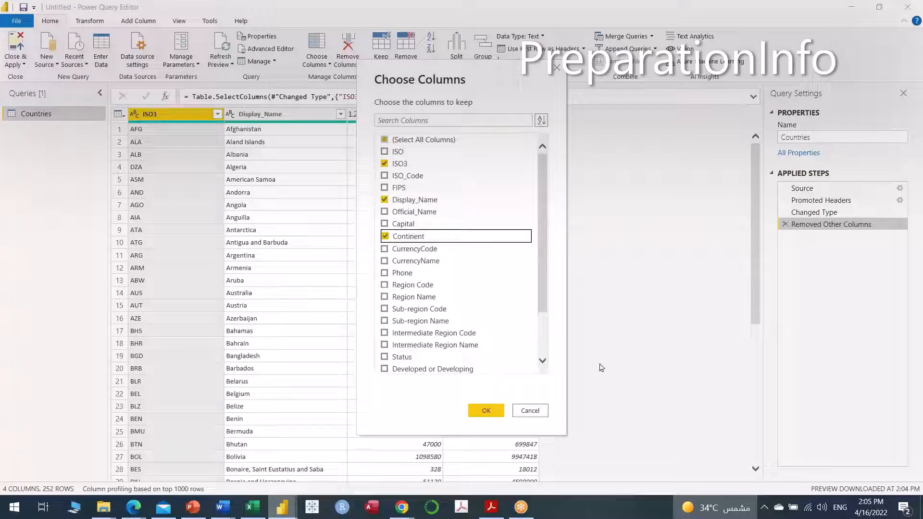
pyautogui.click(486, 412)
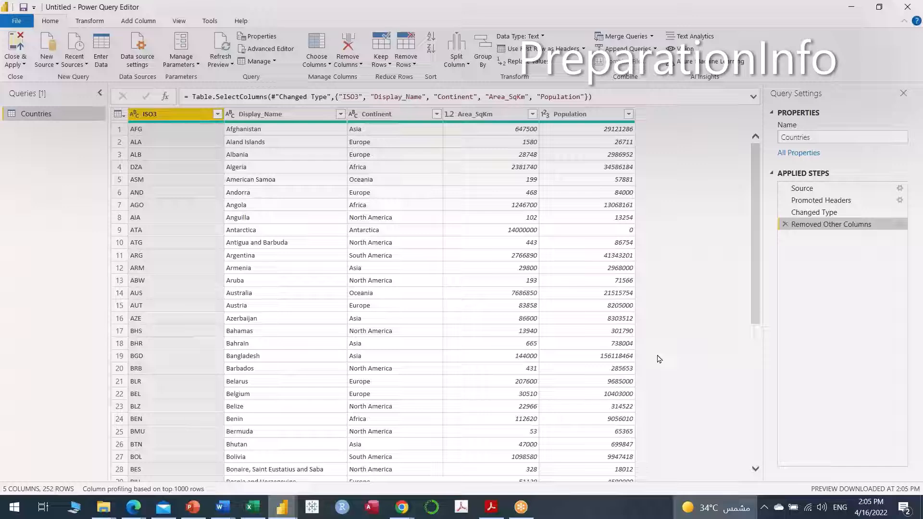
# - Review the column selection of the Removed Other Columns step without changing it, and delete the step
pyautogui.click(900, 226)
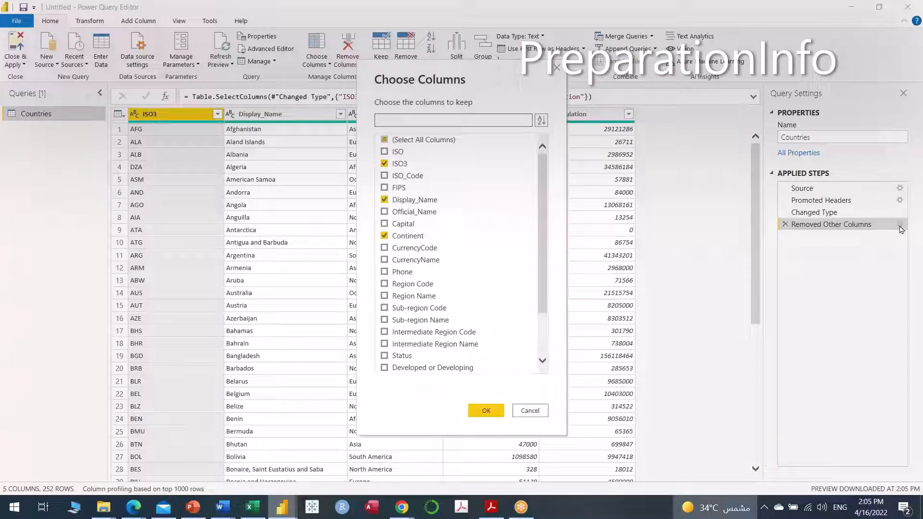
pyautogui.click(531, 411)
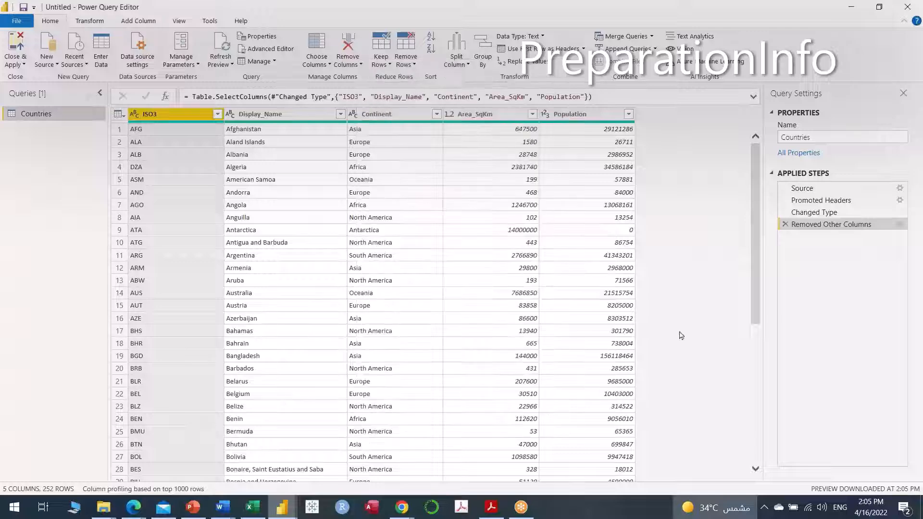
pyautogui.click(785, 224)
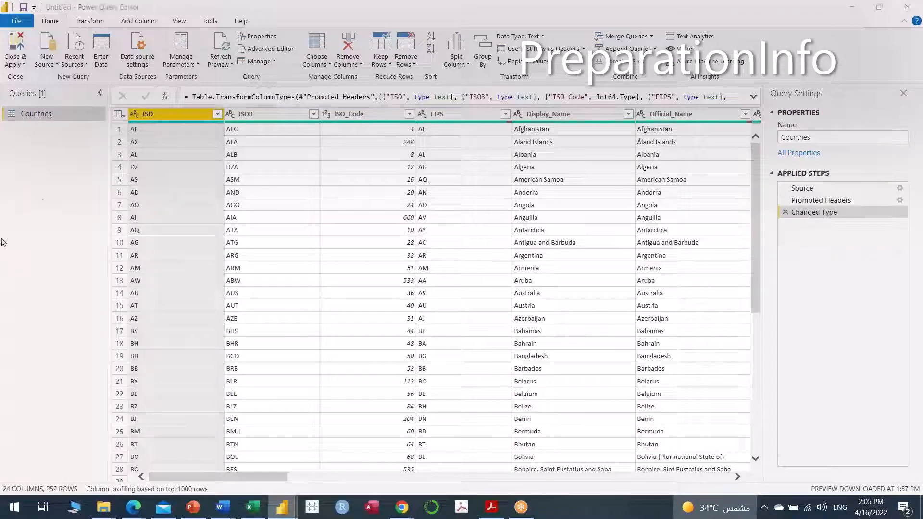
# - Keep only the ISO3, Display_Name, Continent, Area_SqKm and Population columns of the Countries table
pyautogui.click(122, 118)
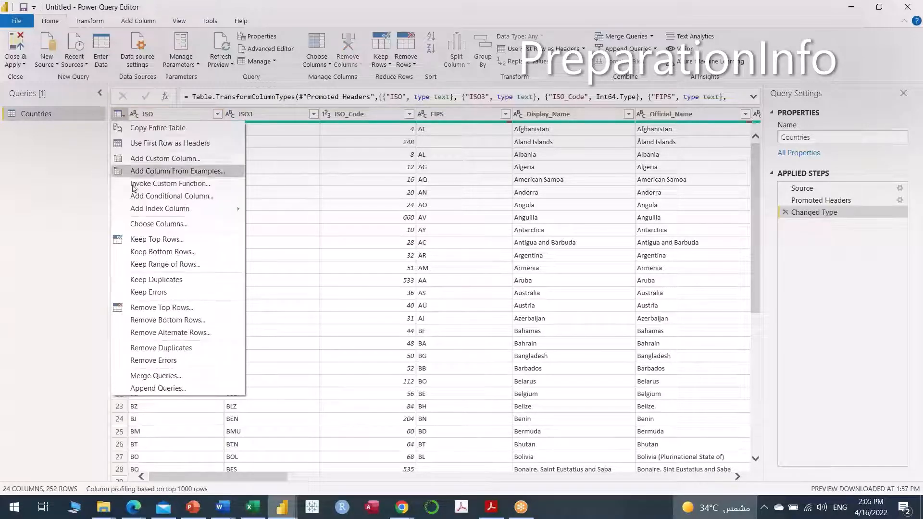
pyautogui.click(149, 224)
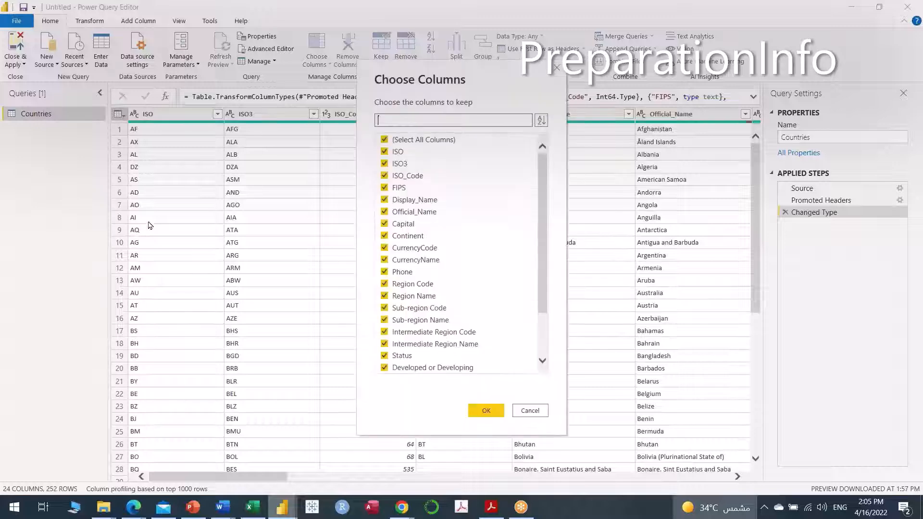
pyautogui.click(386, 141)
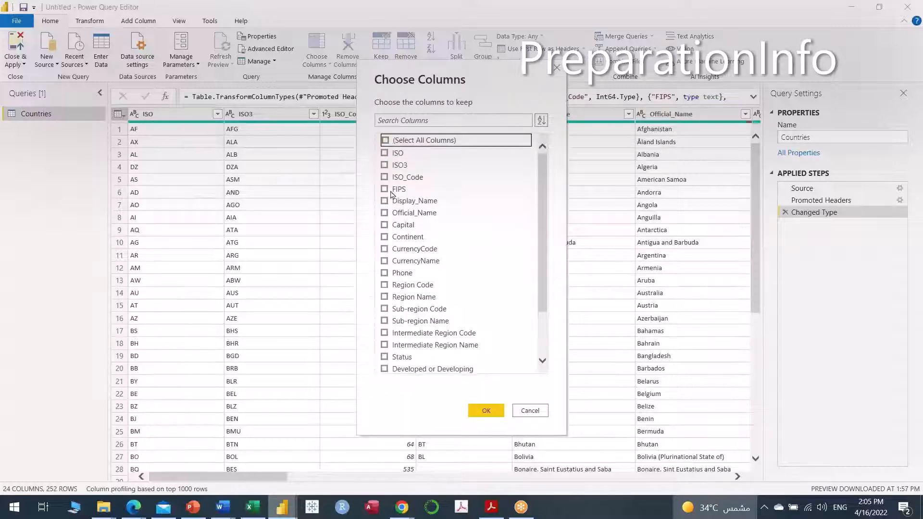
pyautogui.click(384, 165)
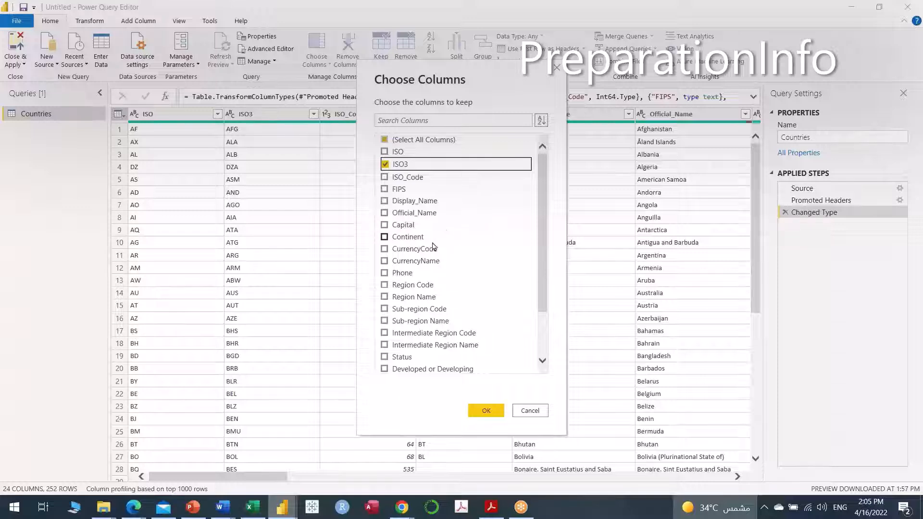
pyautogui.click(384, 237)
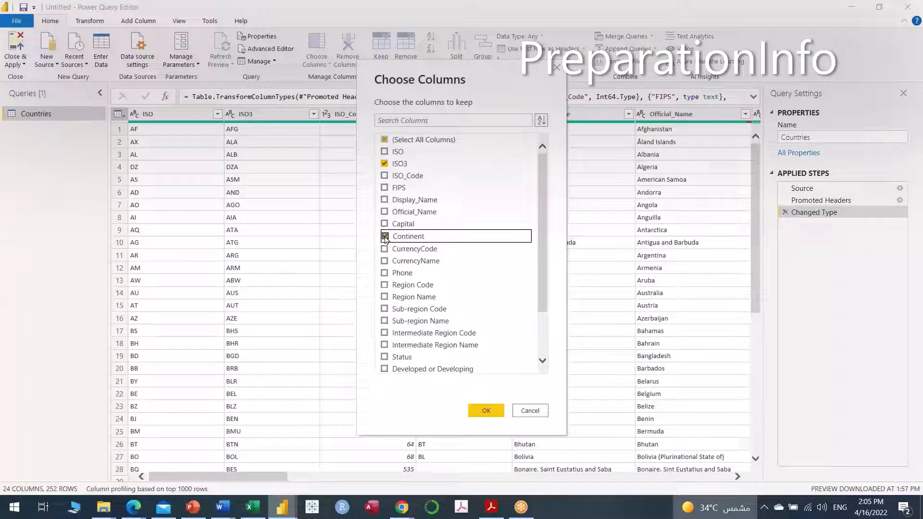
pyautogui.click(385, 237)
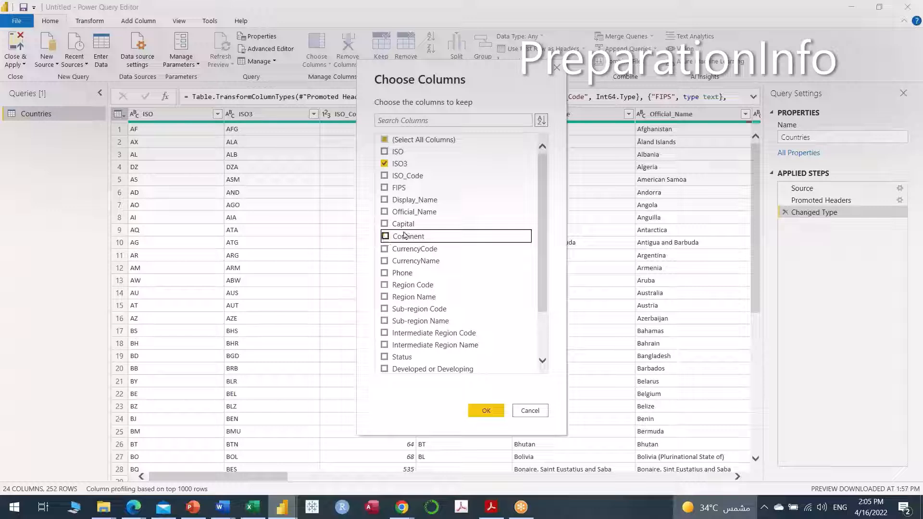
pyautogui.click(384, 200)
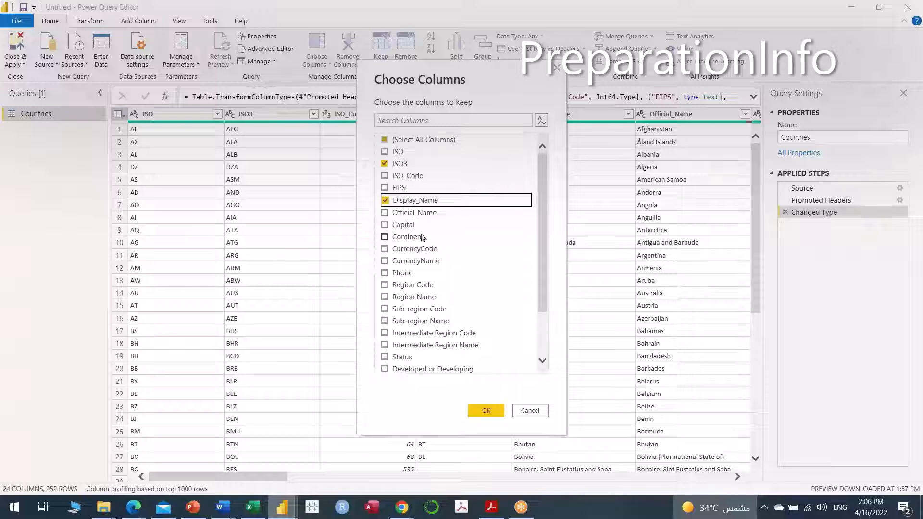
pyautogui.click(385, 237)
pyautogui.moveTo(543, 263); pyautogui.dragTo(543, 301)
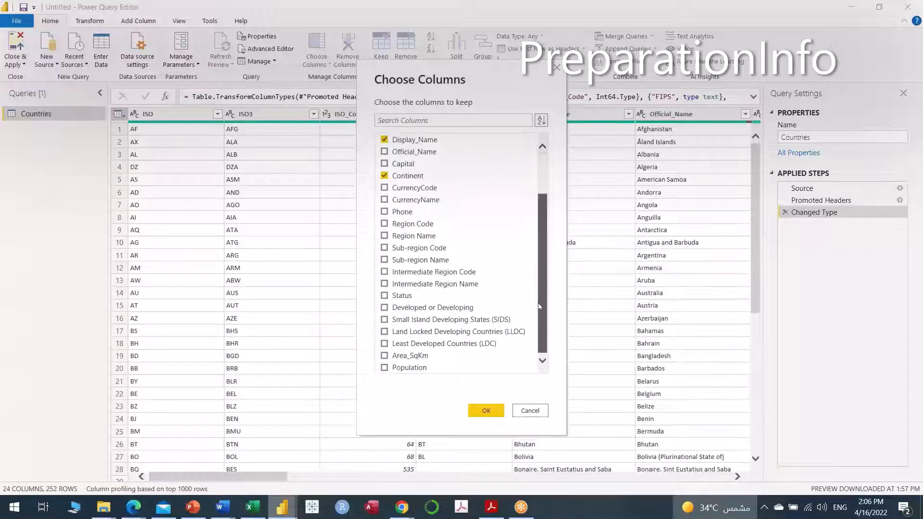
pyautogui.click(385, 356)
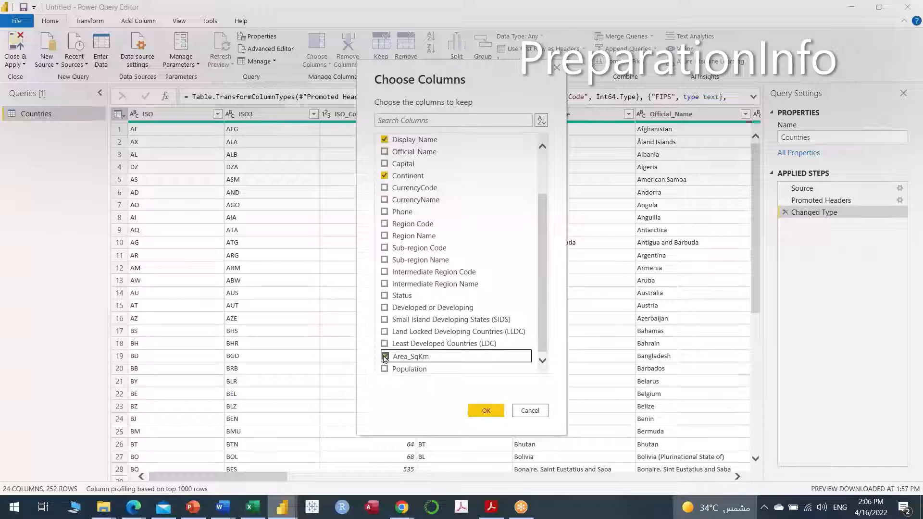
pyautogui.click(481, 410)
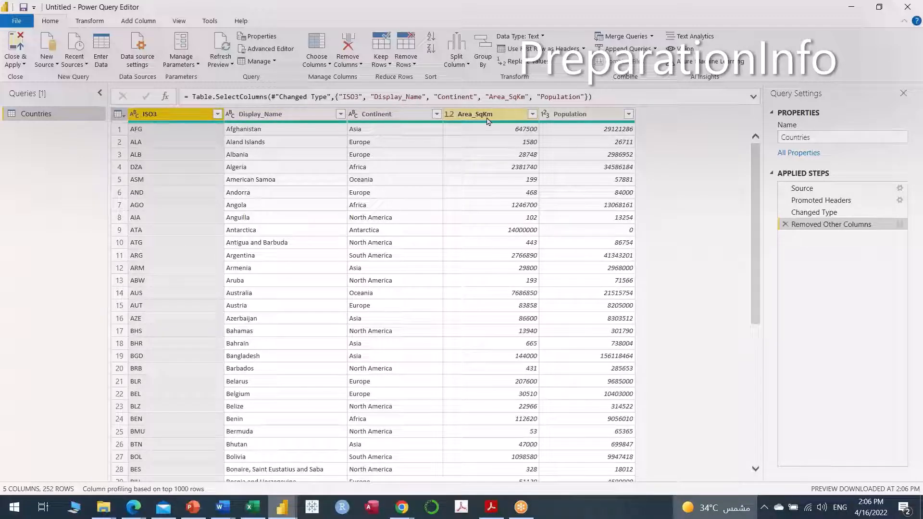
# - Look through the rows of the reduced table and delete the Removed Other Columns step
pyautogui.scroll(-7, 679, 294)
pyautogui.scroll(-5, 683, 308)
pyautogui.scroll(13, 690, 320)
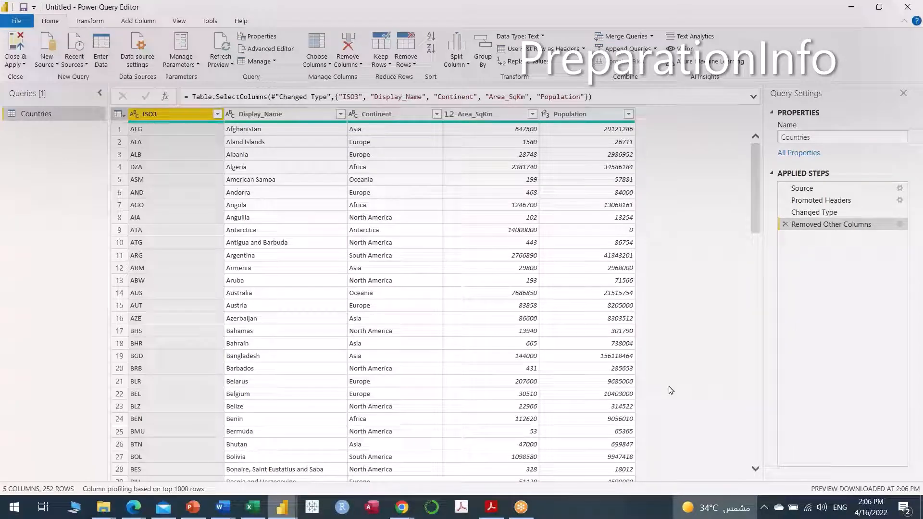
pyautogui.click(787, 225)
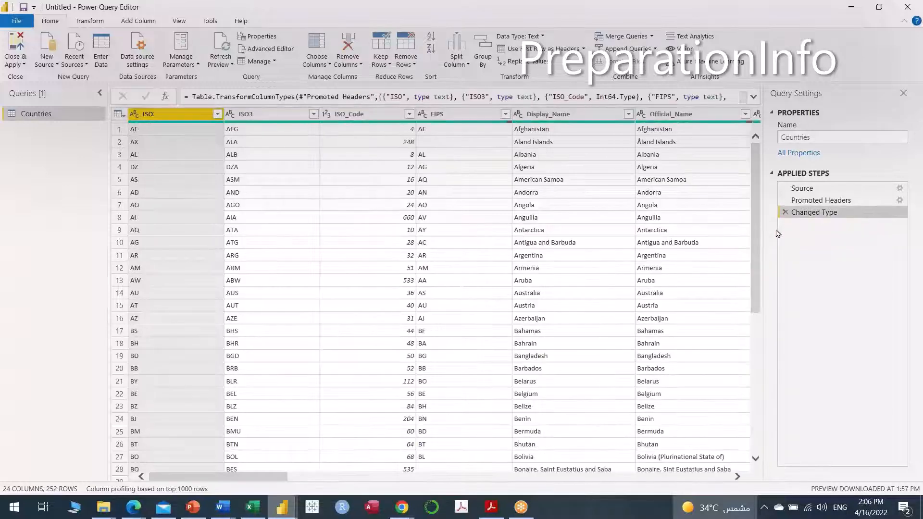
# - Choose ISO3, Display_Name, Continent, Area_SqKm and Population as the only columns kept in the Countries query
pyautogui.click(118, 114)
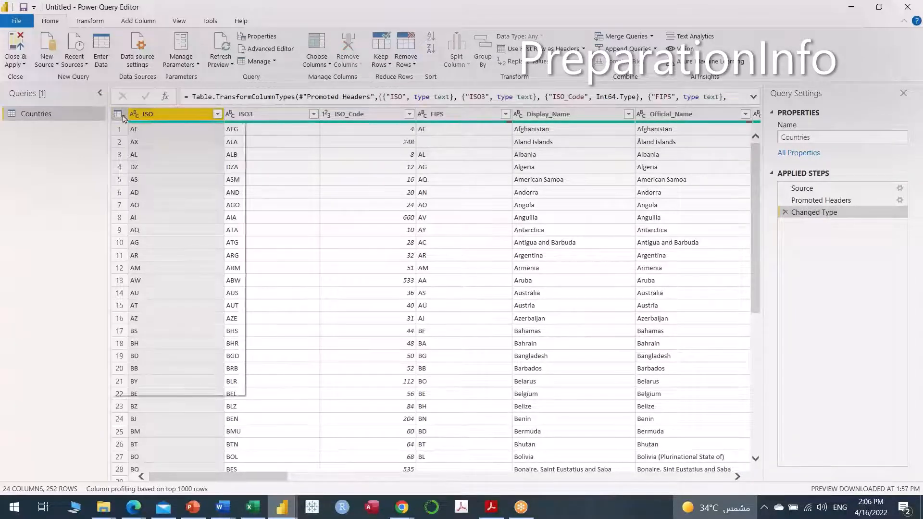
pyautogui.click(135, 227)
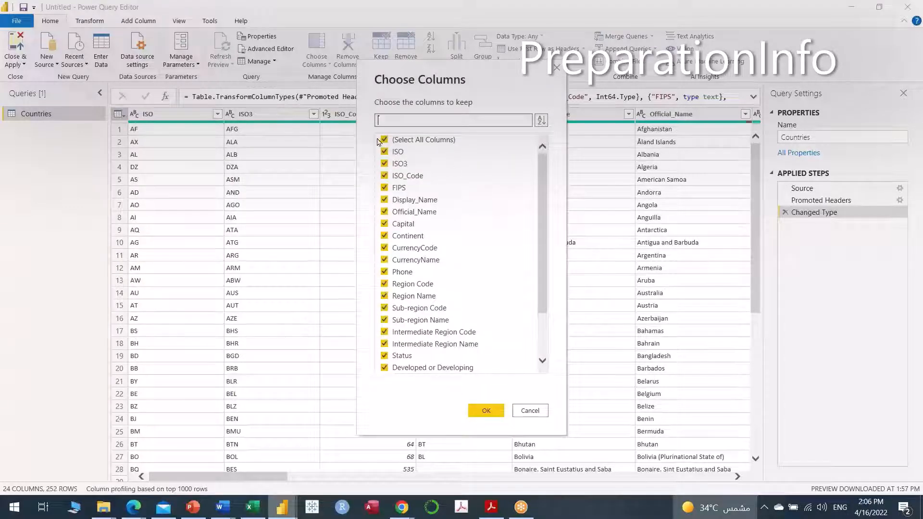
pyautogui.click(384, 140)
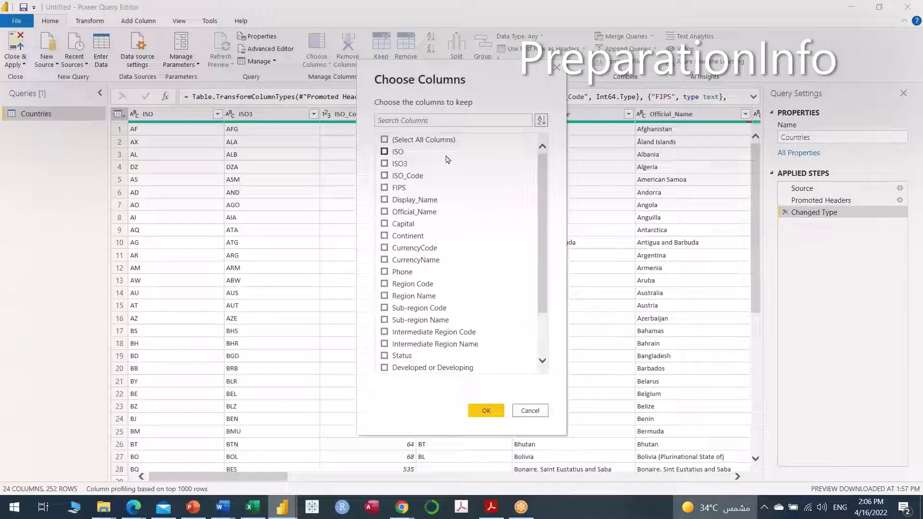
pyautogui.click(384, 164)
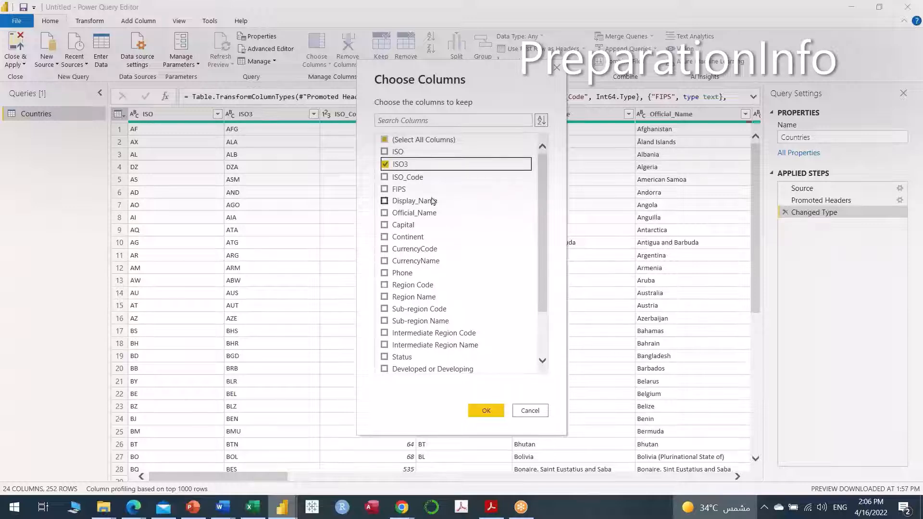
pyautogui.click(385, 201)
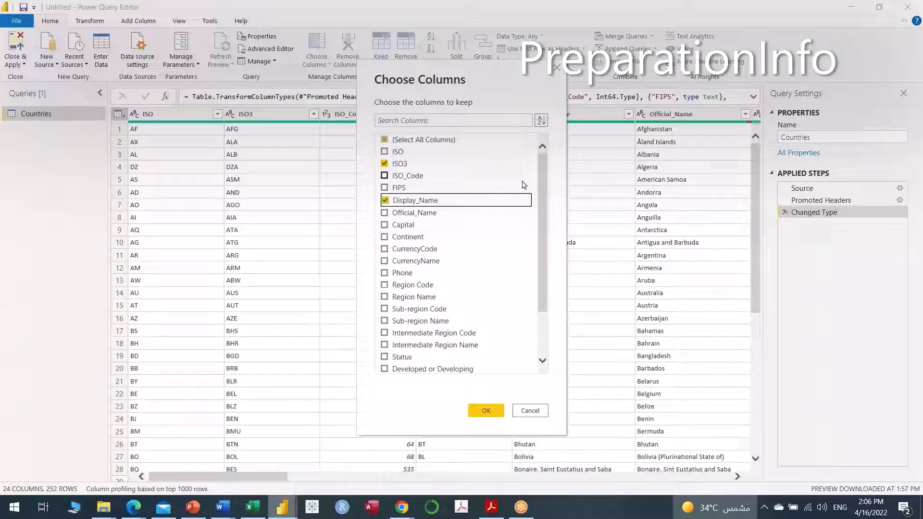
pyautogui.moveTo(542, 180); pyautogui.dragTo(548, 289)
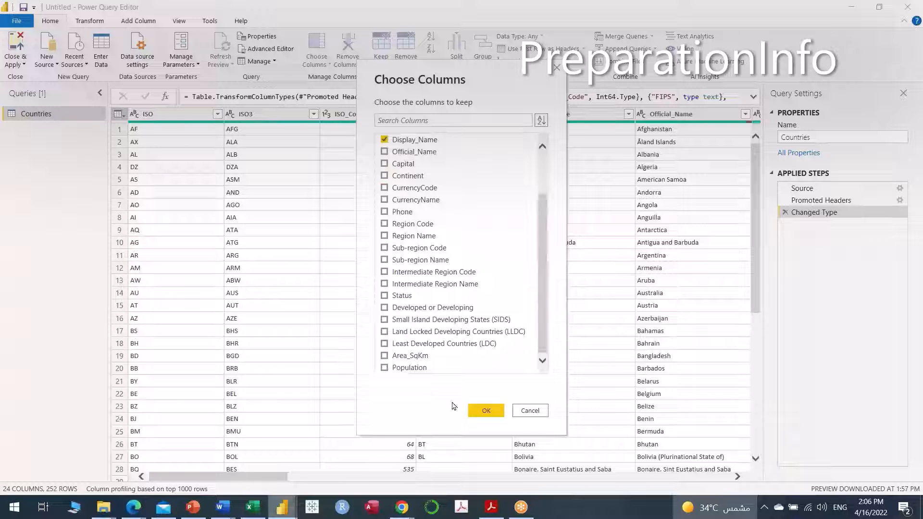
pyautogui.click(385, 356)
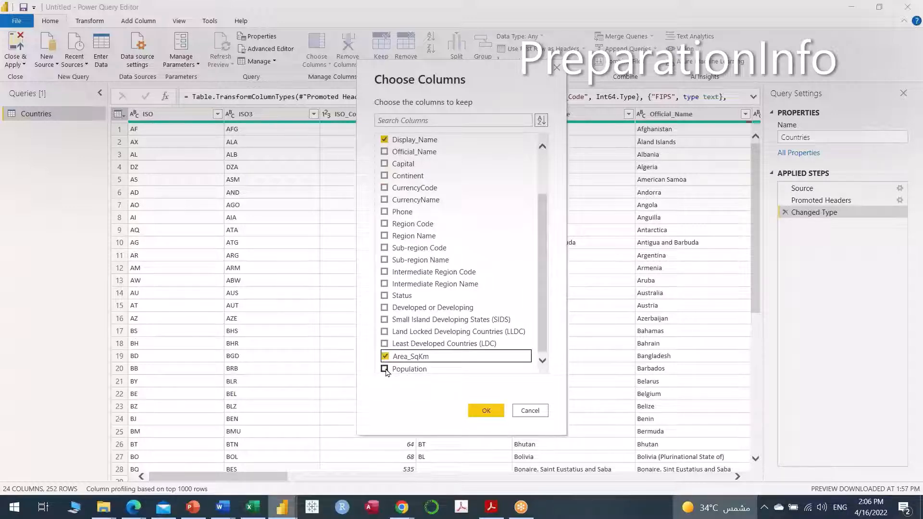
pyautogui.moveTo(546, 335); pyautogui.dragTo(544, 298)
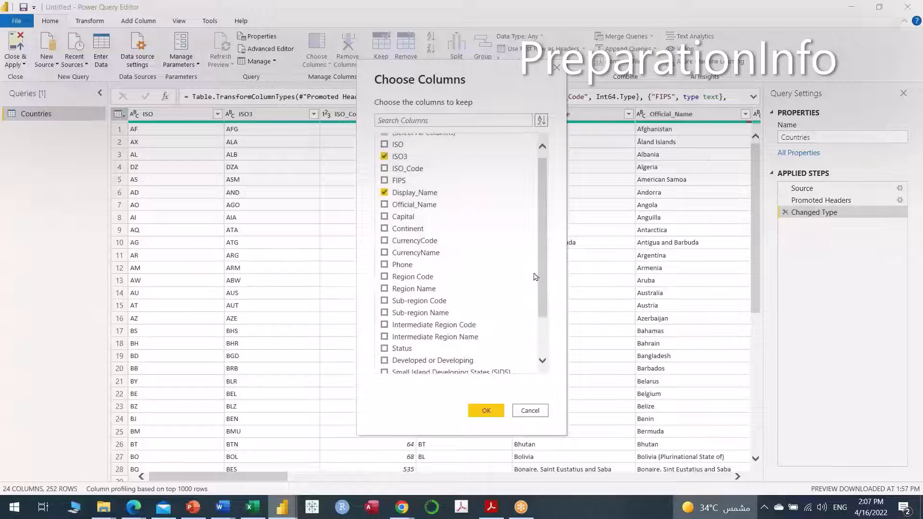
pyautogui.click(384, 230)
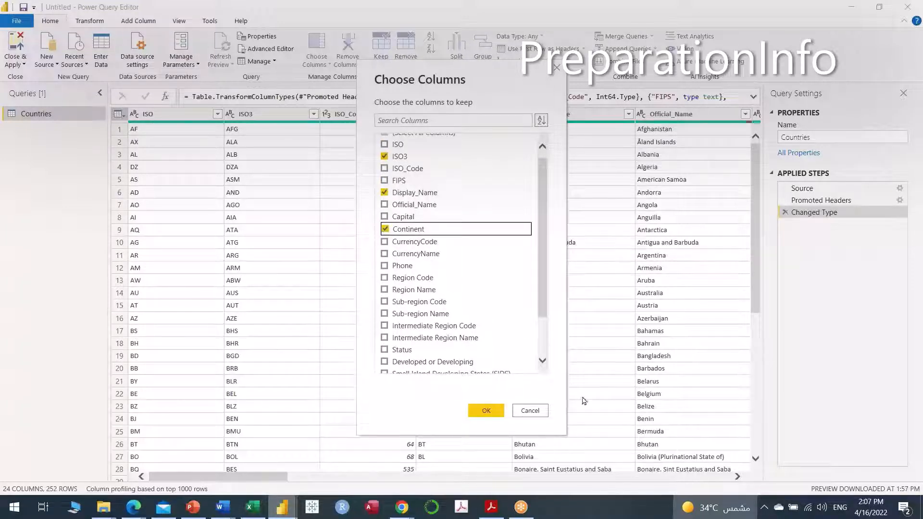
pyautogui.click(487, 410)
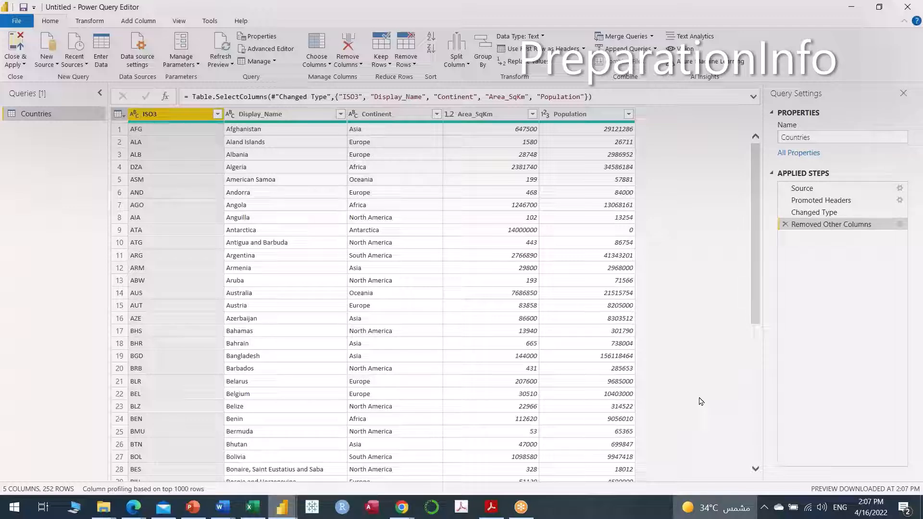
# - Rename the Display_Name column as Country Name
pyautogui.keyDown('ctrl'); pyautogui.click(295, 117); pyautogui.keyUp('ctrl')
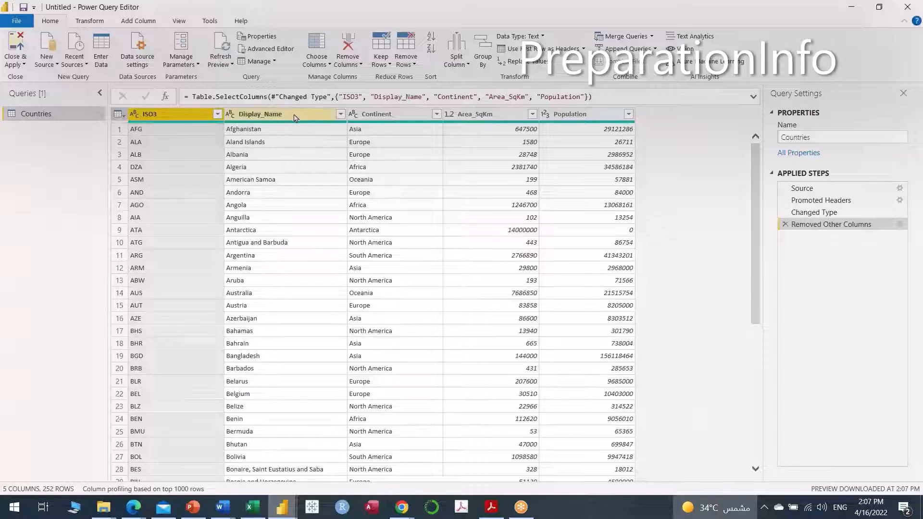
pyautogui.click(295, 117)
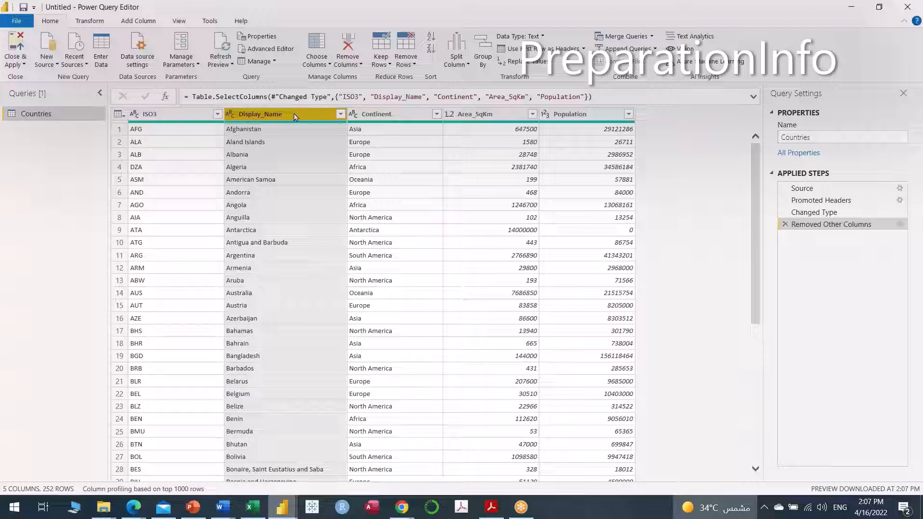
pyautogui.doubleClick(294, 115)
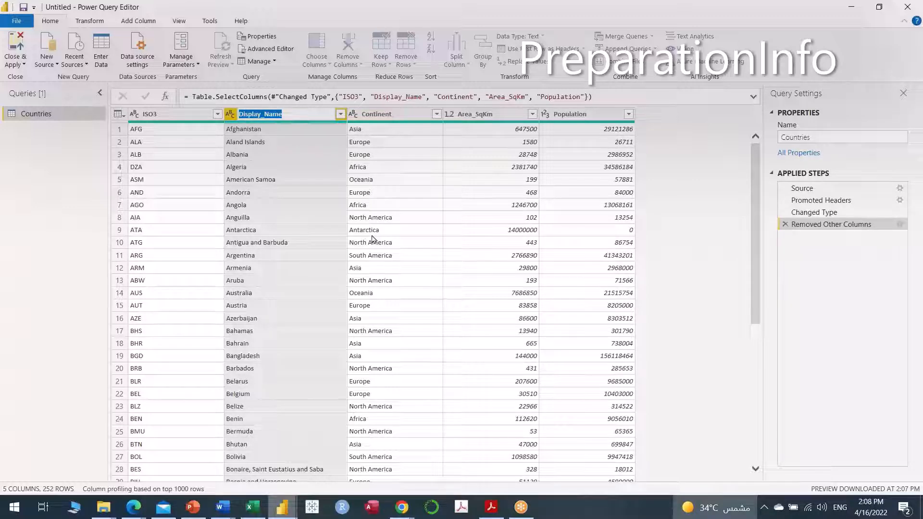
pyautogui.click(264, 114)
pyautogui.press('BackSpace')
pyautogui.press('BackSpace')
pyautogui.press('BackSpace')
pyautogui.press('BackSpace')
pyautogui.press('BackSpace')
pyautogui.press('BackSpace')
pyautogui.press('BackSpace')
pyautogui.press('BackSpace')
pyautogui.write('Cou')
pyautogui.write('ntry')
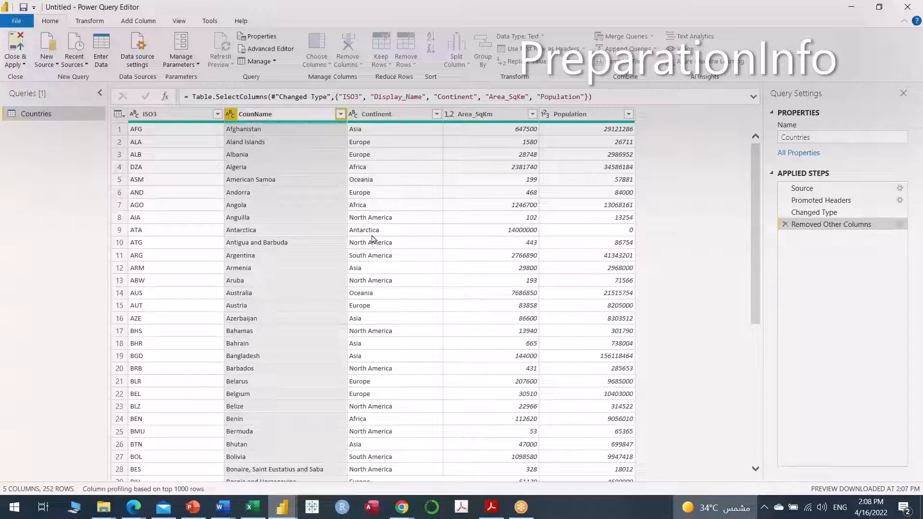
pyautogui.press('Return')
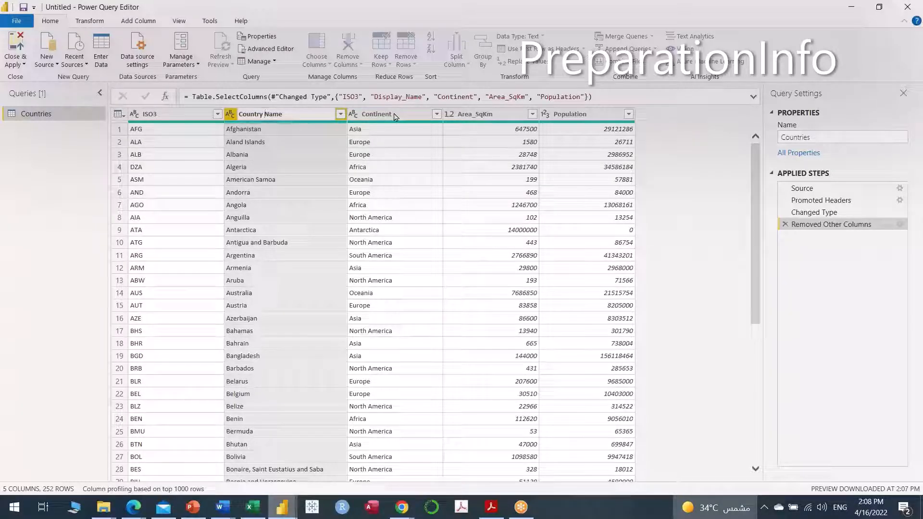
# - Rename the Area_SqKm column as Area SqKm, with a space instead of the underscore, and select the ISO3 column
pyautogui.click(503, 117)
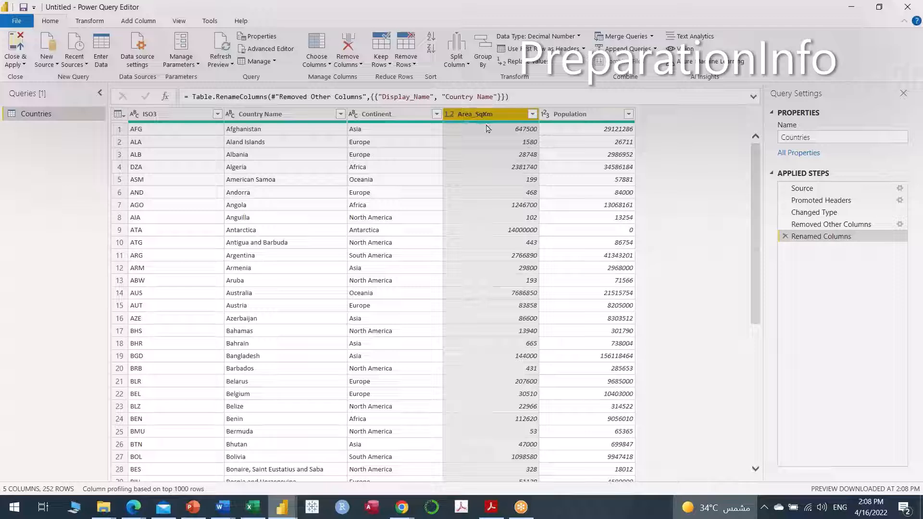
pyautogui.doubleClick(485, 115)
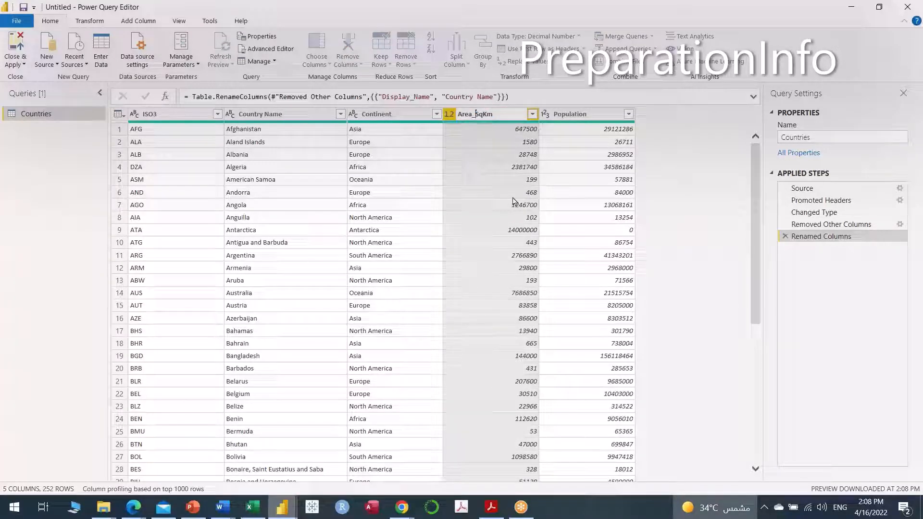
pyautogui.press('BackSpace')
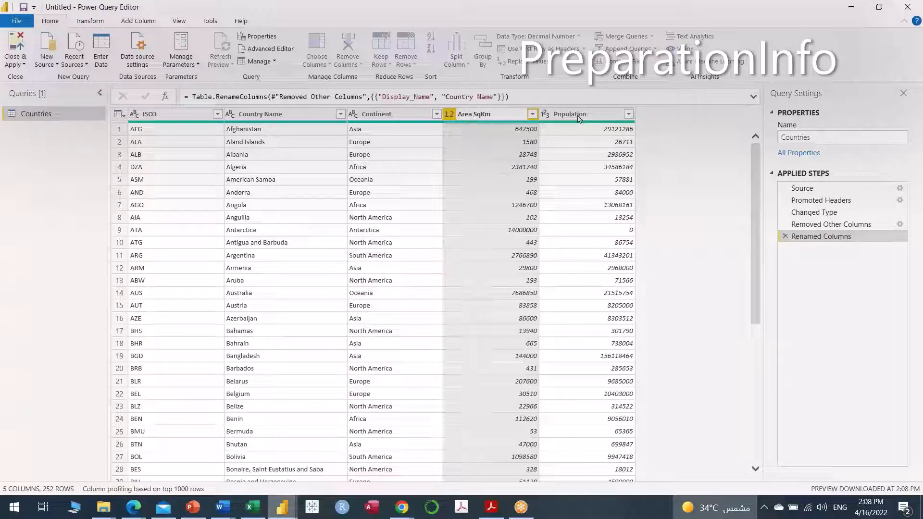
pyautogui.press('Return')
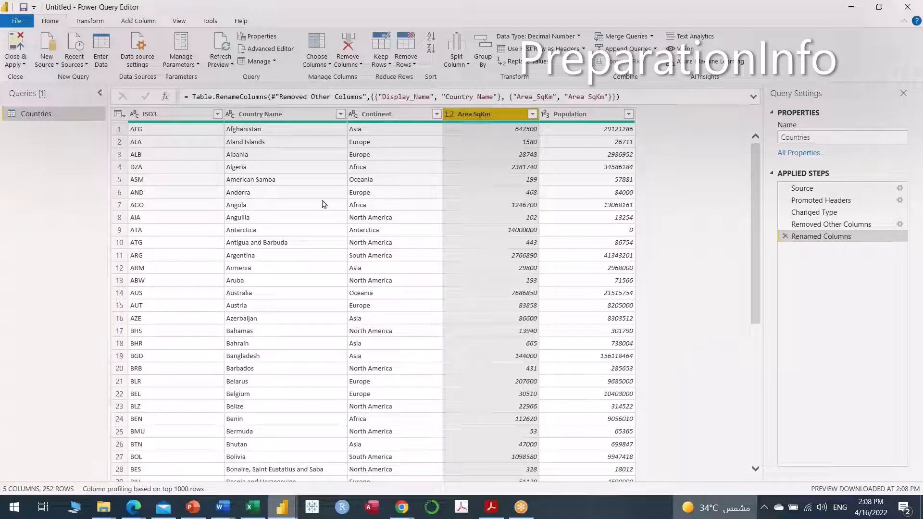
pyautogui.click(195, 120)
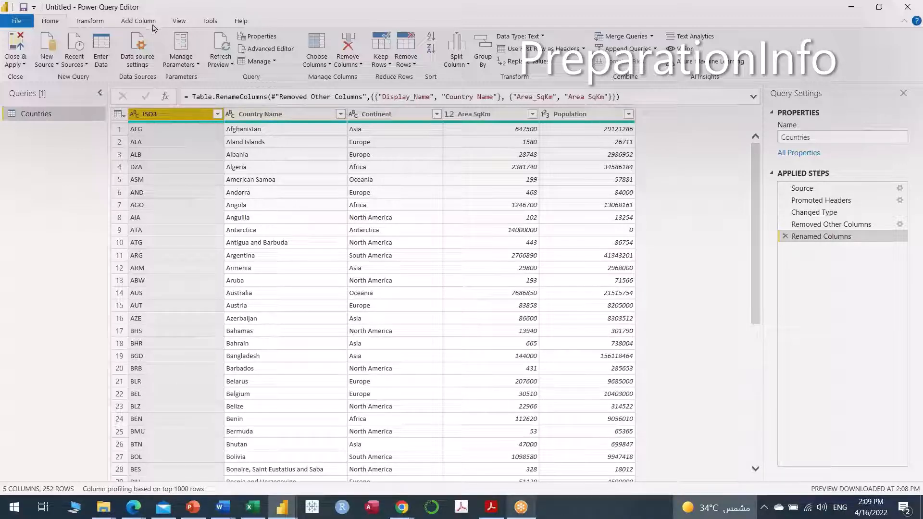
# - Add a new column to the Countries query that divides Population by Area SqKm
pyautogui.click(139, 21)
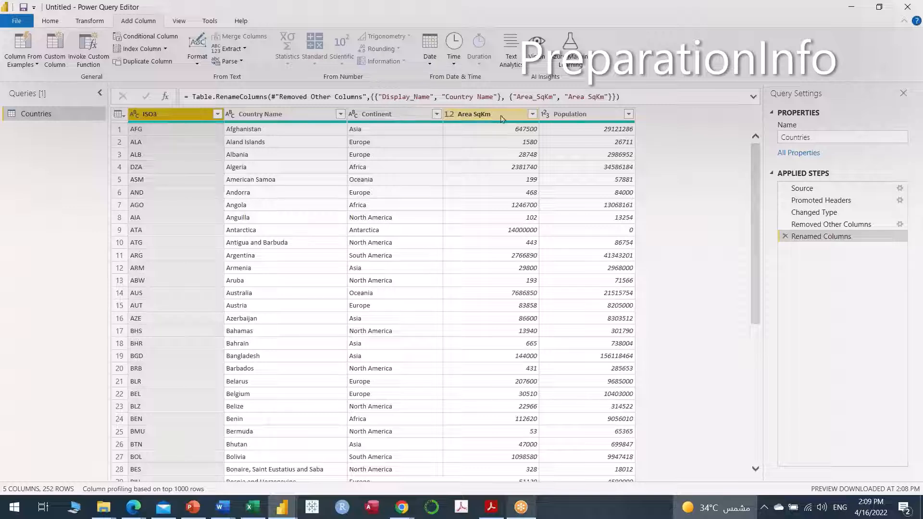
pyautogui.keyDown('ctrl'); pyautogui.click(579, 113); pyautogui.keyUp('ctrl')
pyautogui.click(579, 113)
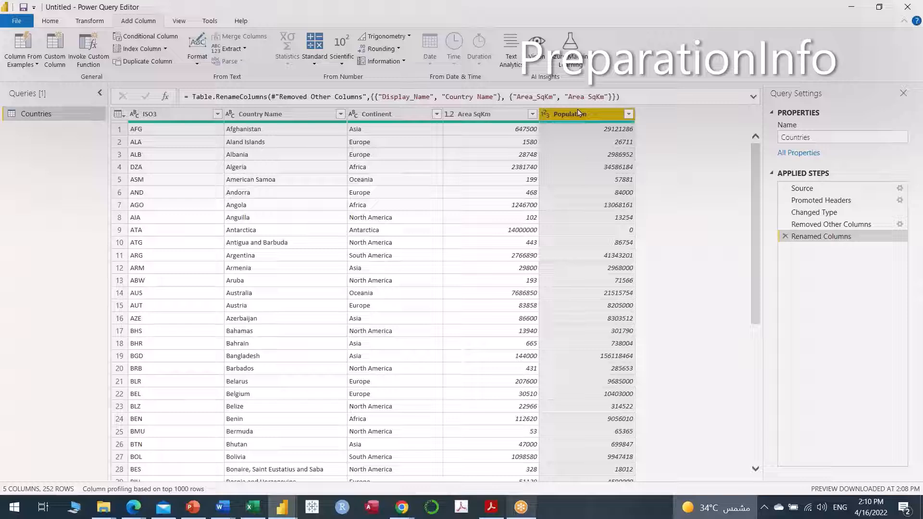
pyautogui.keyDown('ctrl'); pyautogui.click(486, 115); pyautogui.keyUp('ctrl')
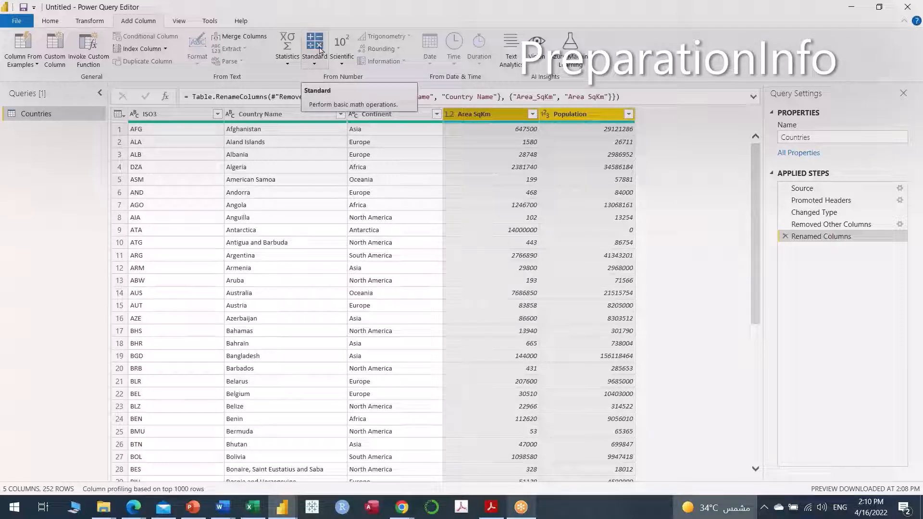
pyautogui.click(315, 67)
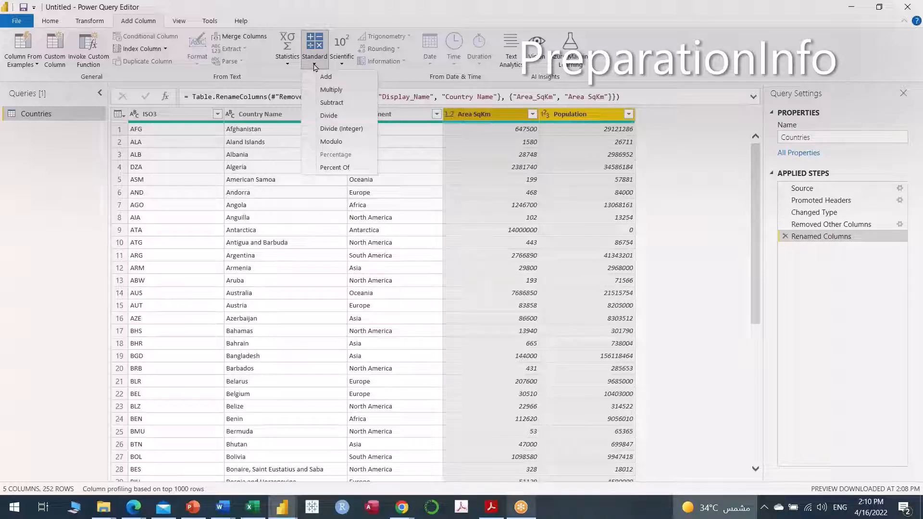
pyautogui.click(335, 117)
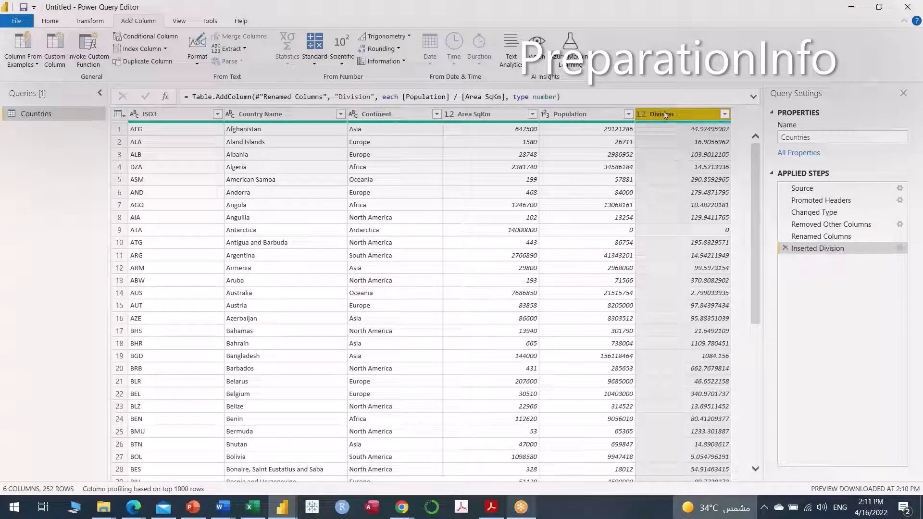
pyautogui.click(578, 117)
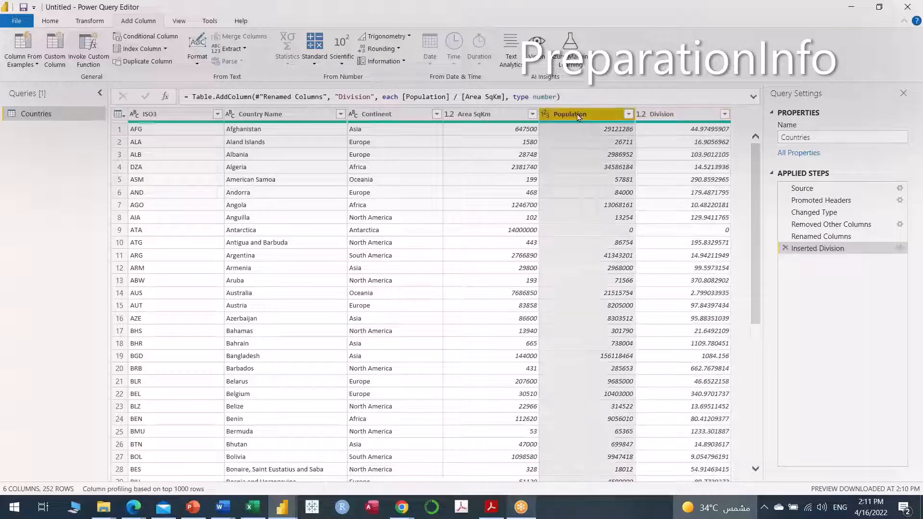
pyautogui.click(156, 114)
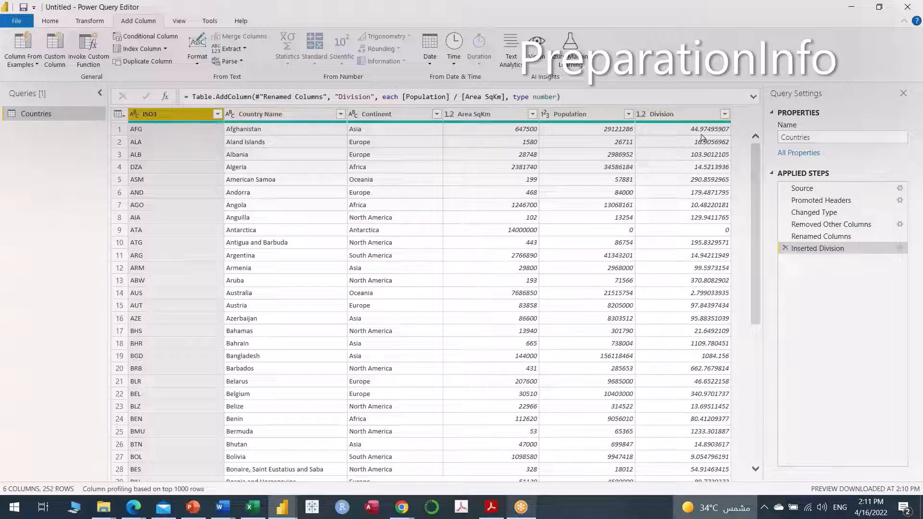
pyautogui.moveTo(686, 126)
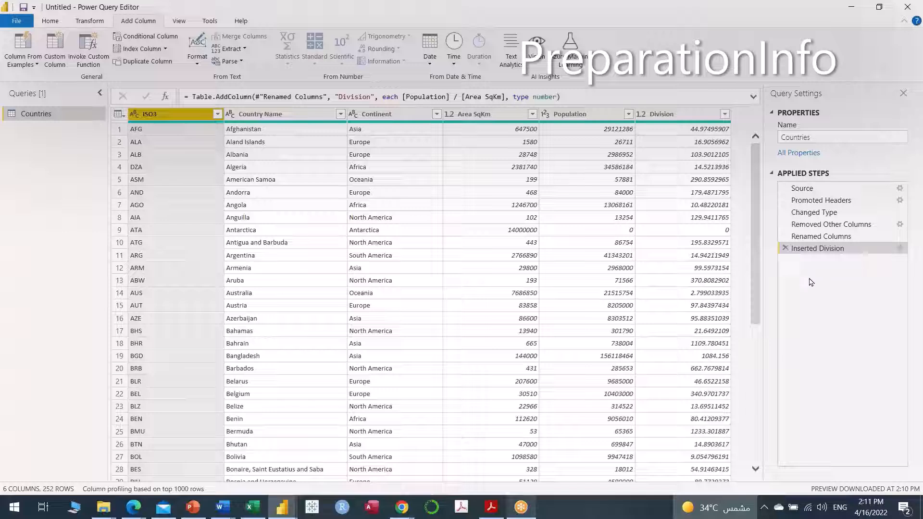
# - Delete the Renamed Columns step from the applied steps and look through the resulting Division column
pyautogui.click(843, 236)
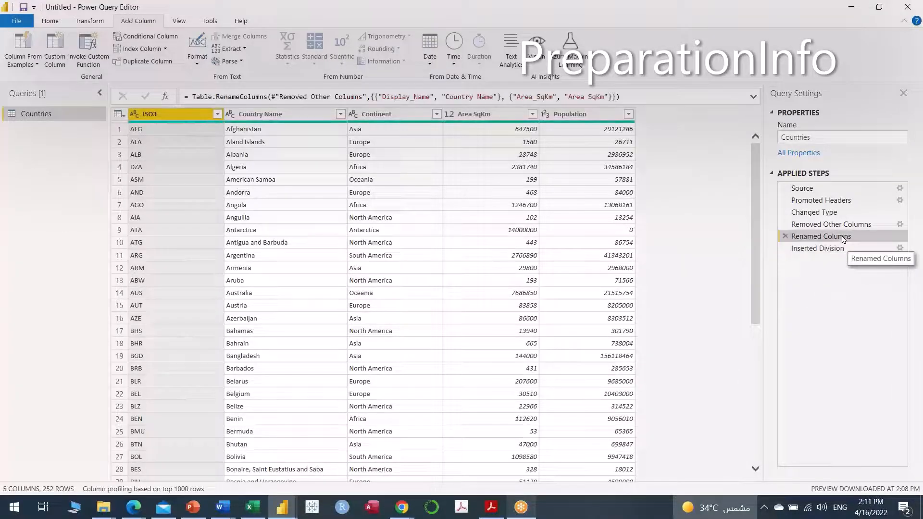
pyautogui.click(785, 236)
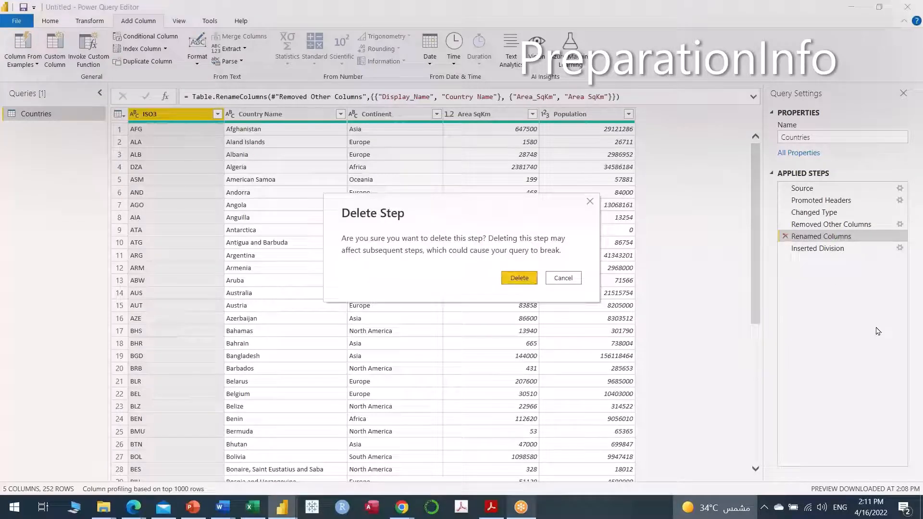
pyautogui.click(519, 278)
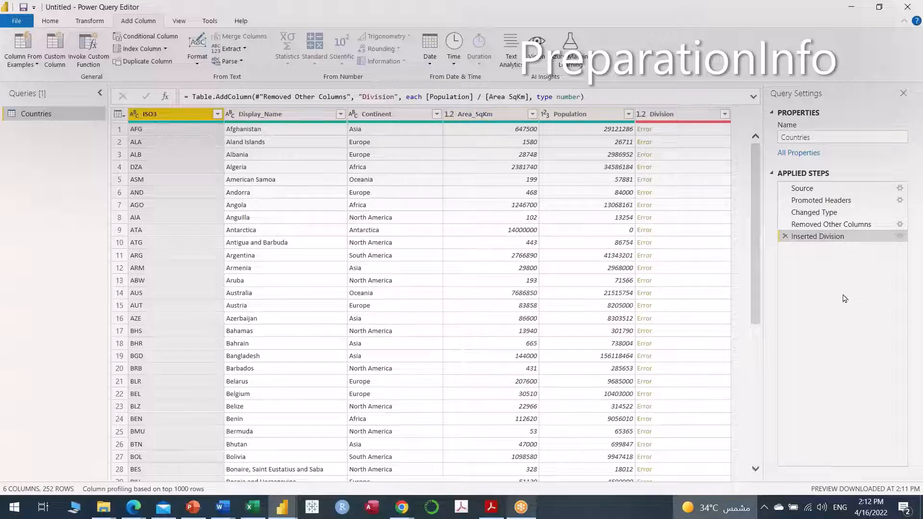
pyautogui.scroll(-9, 659, 245)
pyautogui.scroll(9, 660, 245)
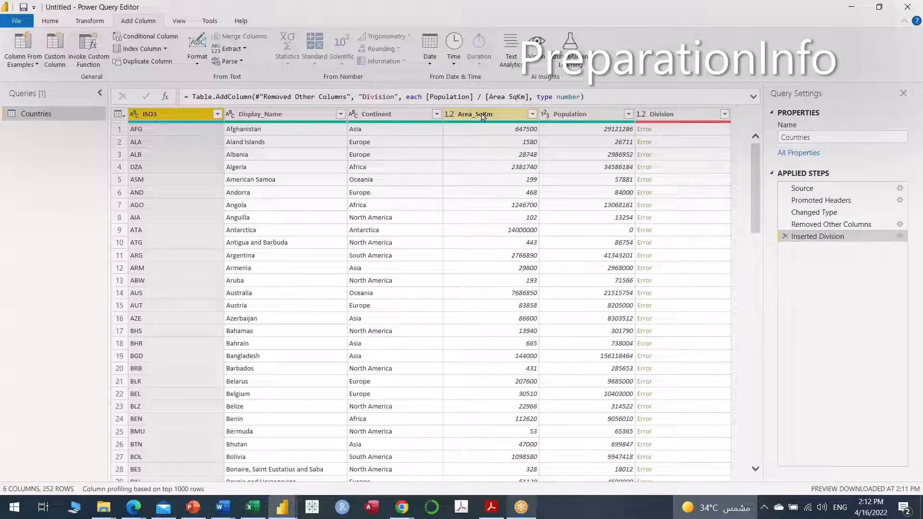
pyautogui.moveTo(668, 126)
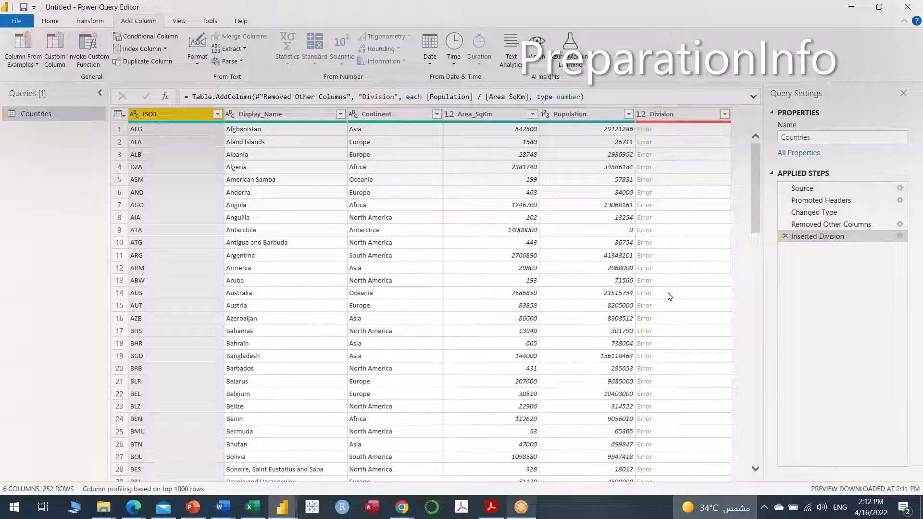
pyautogui.scroll(-1, 671, 296)
pyautogui.scroll(1, 672, 303)
# - Delete the Inserted Division step from the applied steps of the Countries query
pyautogui.click(785, 237)
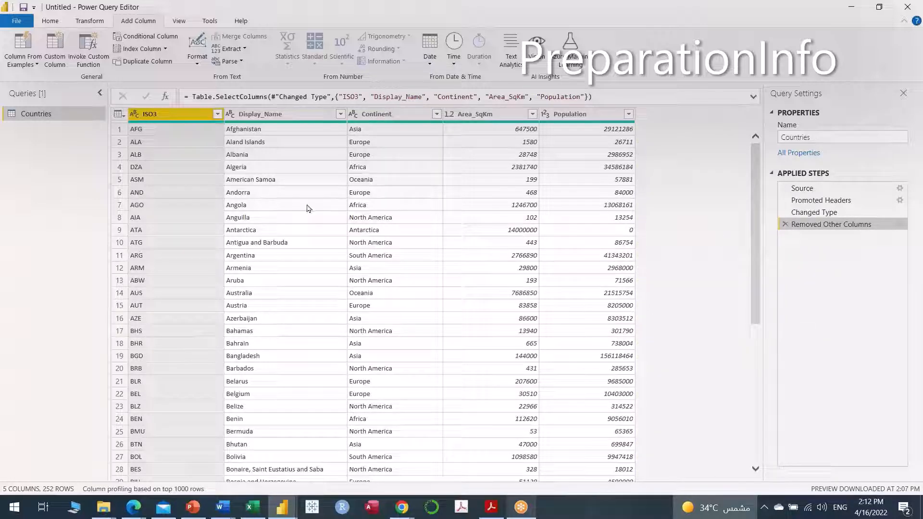
pyautogui.scroll(-7, 307, 208)
pyautogui.scroll(7, 308, 209)
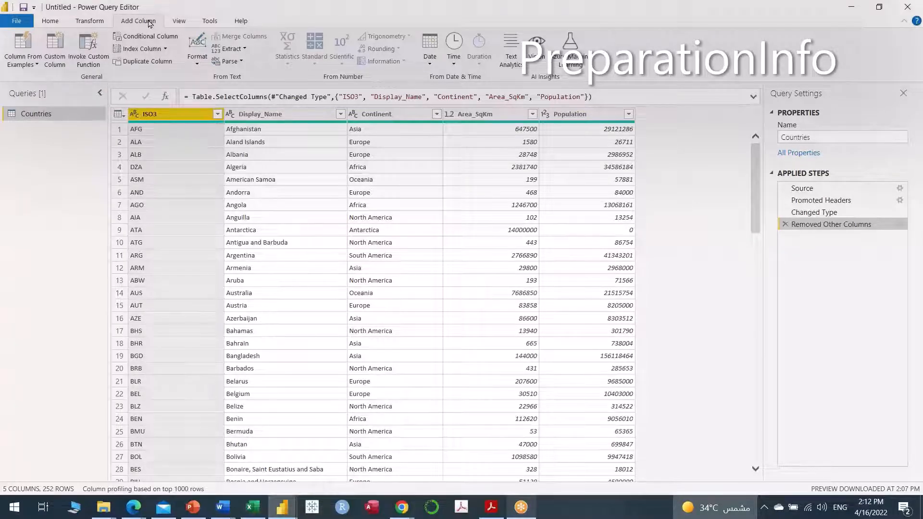
# - Add a new column that divides Population by Area_SqKm, directly after the Removed Other Columns step
pyautogui.keyDown('ctrl'); pyautogui.click(590, 115); pyautogui.keyUp('ctrl')
pyautogui.click(590, 114)
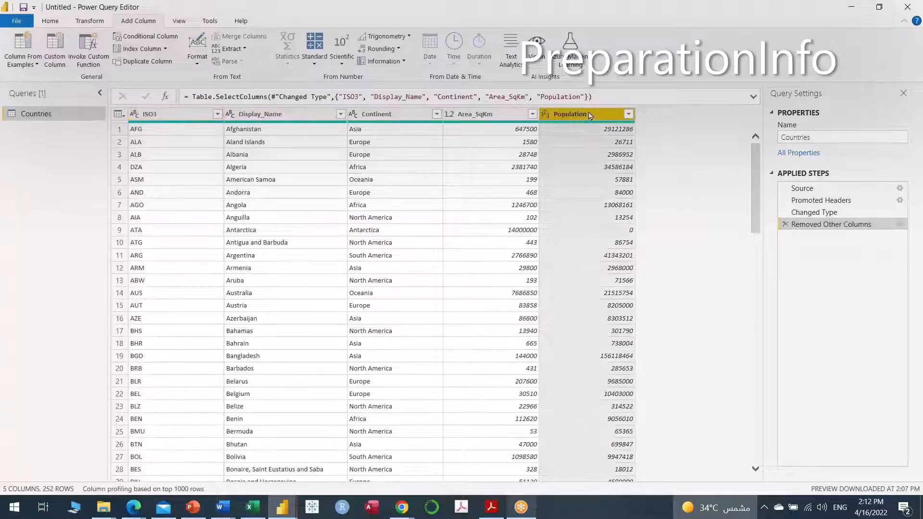
pyautogui.keyDown('ctrl'); pyautogui.click(478, 116); pyautogui.keyUp('ctrl')
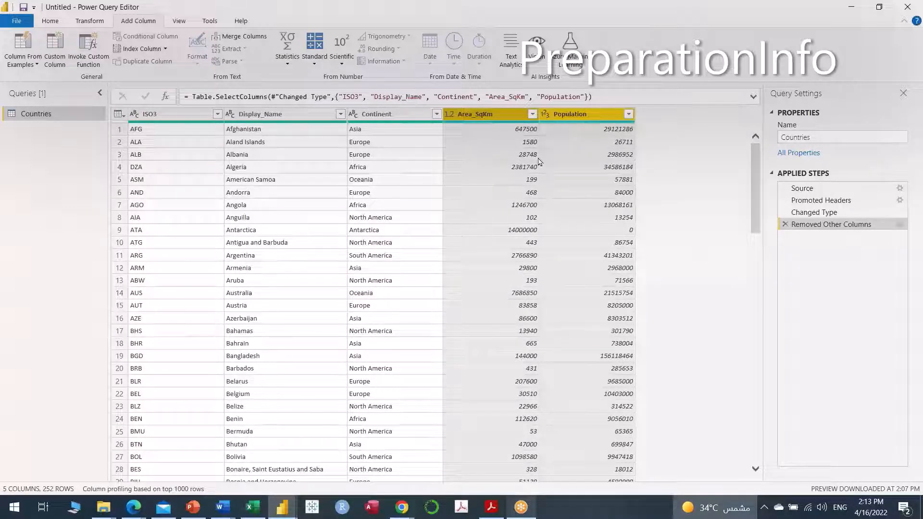
pyautogui.click(315, 58)
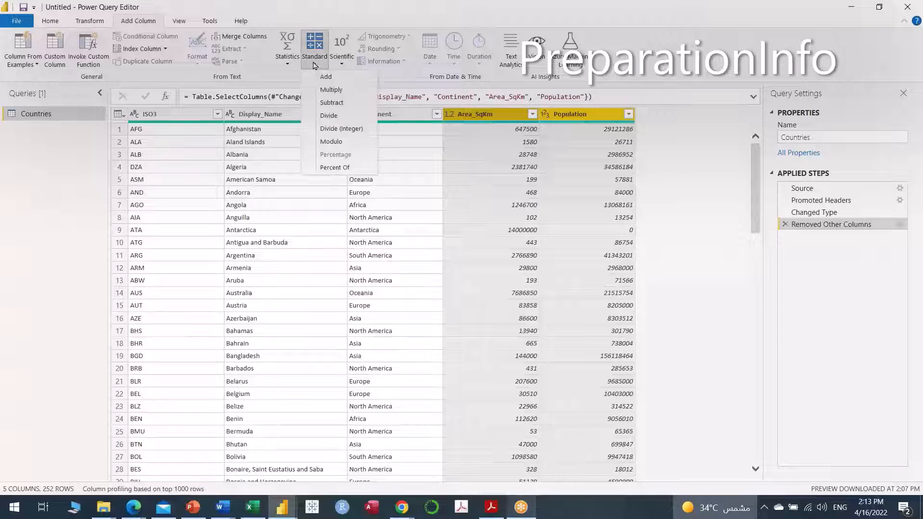
pyautogui.click(329, 116)
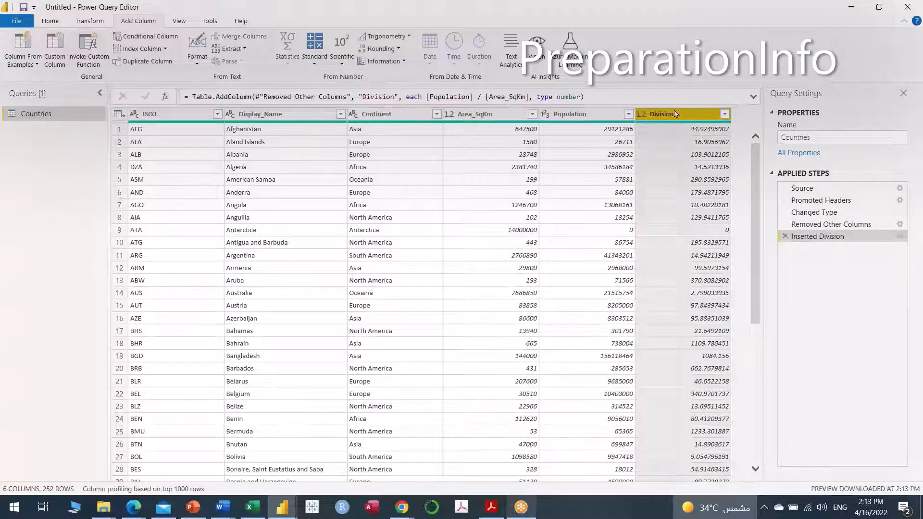
pyautogui.scroll(-5, 711, 274)
pyautogui.scroll(6, 711, 274)
# - Rename the Display_Name column as Country Name
pyautogui.click(284, 115)
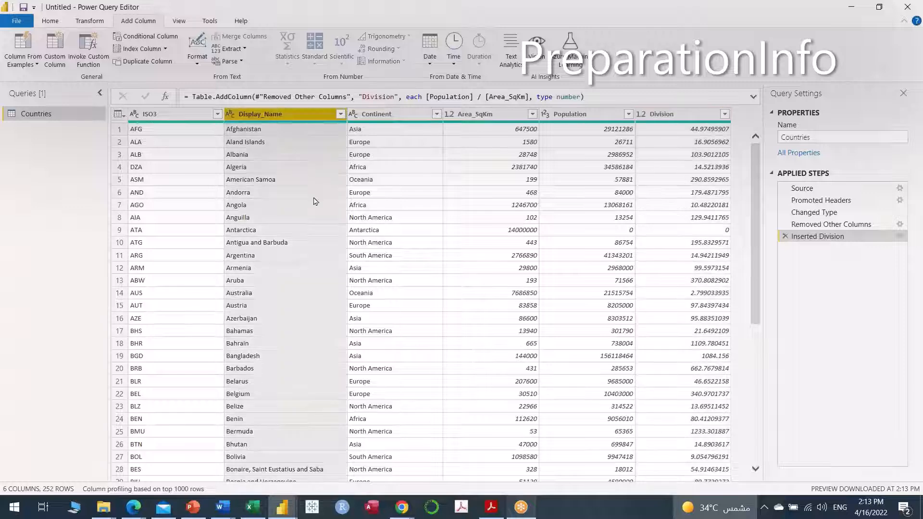
pyautogui.doubleClick(285, 114)
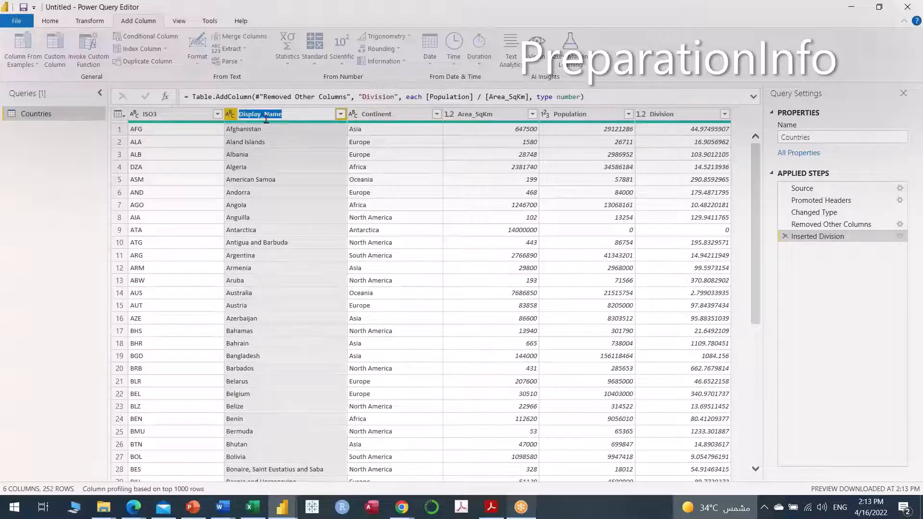
pyautogui.click(263, 115)
pyautogui.press('BackSpace')
pyautogui.press('BackSpace')
pyautogui.press('BackSpace')
pyautogui.press('BackSpace')
pyautogui.press('BackSpace')
pyautogui.press('BackSpace')
pyautogui.press('BackSpace')
pyautogui.press('BackSpace')
pyautogui.write('Countr')
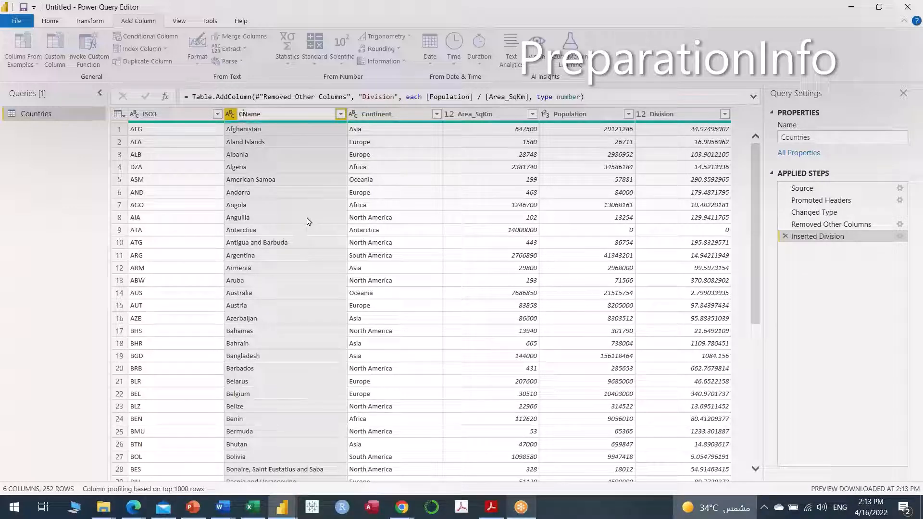
pyautogui.write('y')
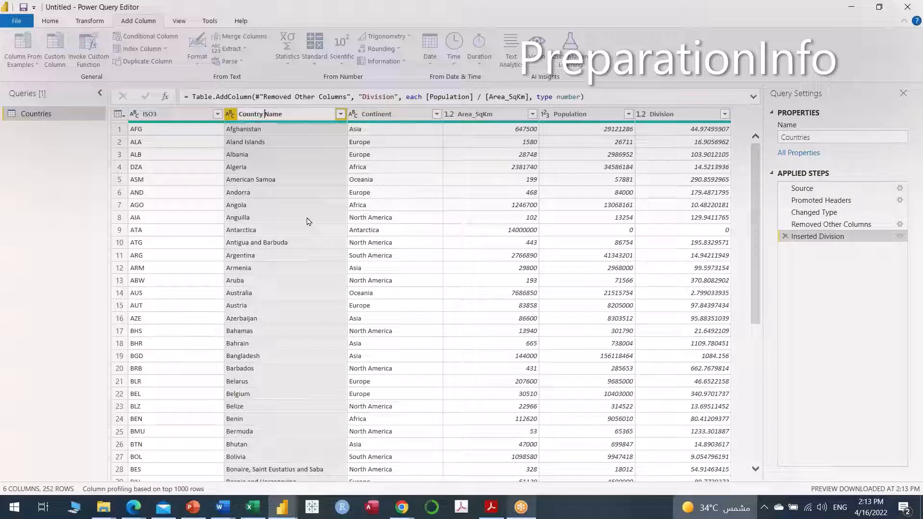
pyautogui.press('Return')
# - Rename the Area_SqKm column as Area SqKm, replacing the underscore with a space
pyautogui.doubleClick(476, 114)
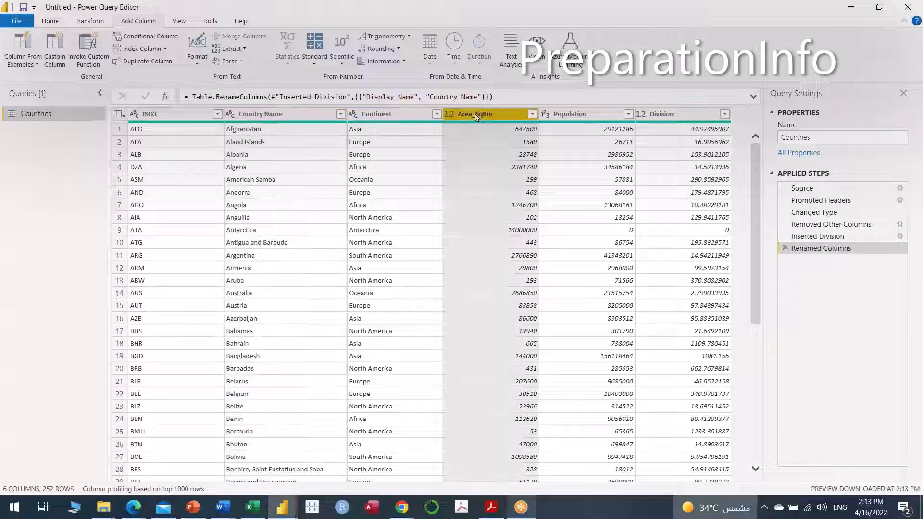
pyautogui.click(476, 114)
pyautogui.press('BackSpace')
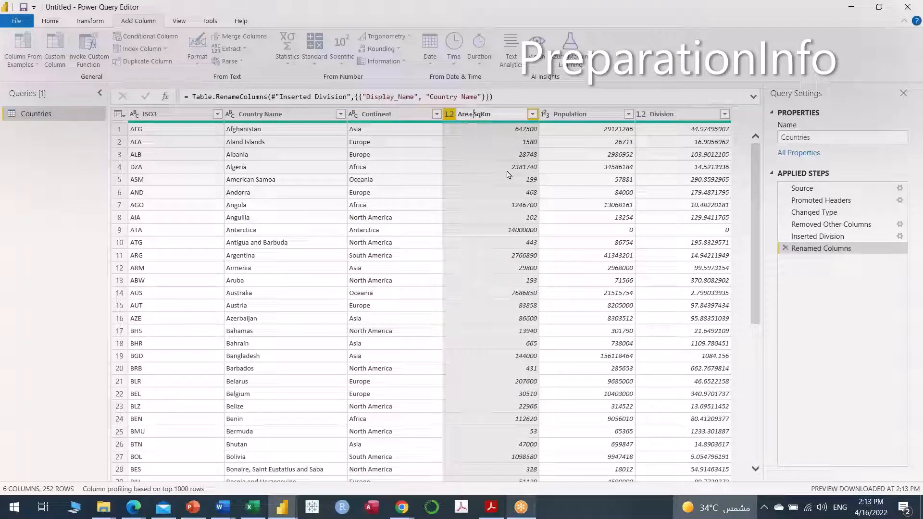
pyautogui.press('Return')
# - Rename the Division column as Population Density and select the ISO3 column
pyautogui.click(665, 115)
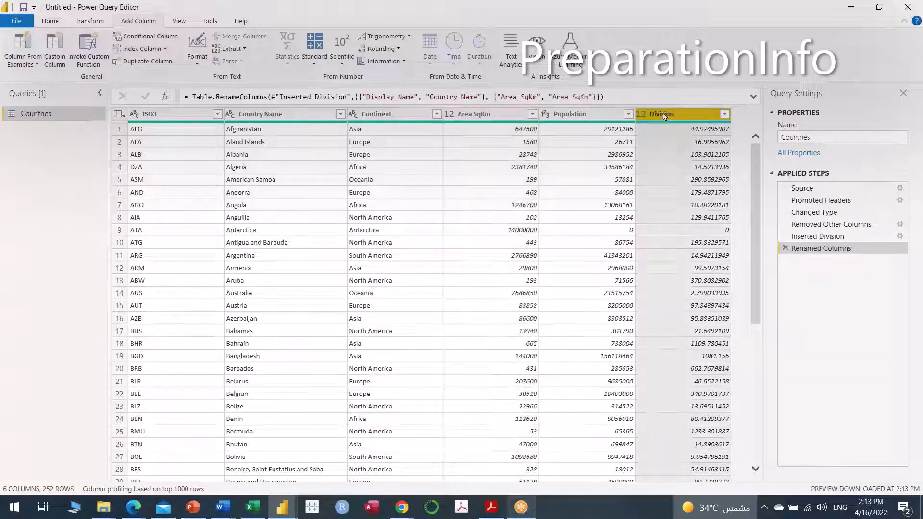
pyautogui.doubleClick(667, 114)
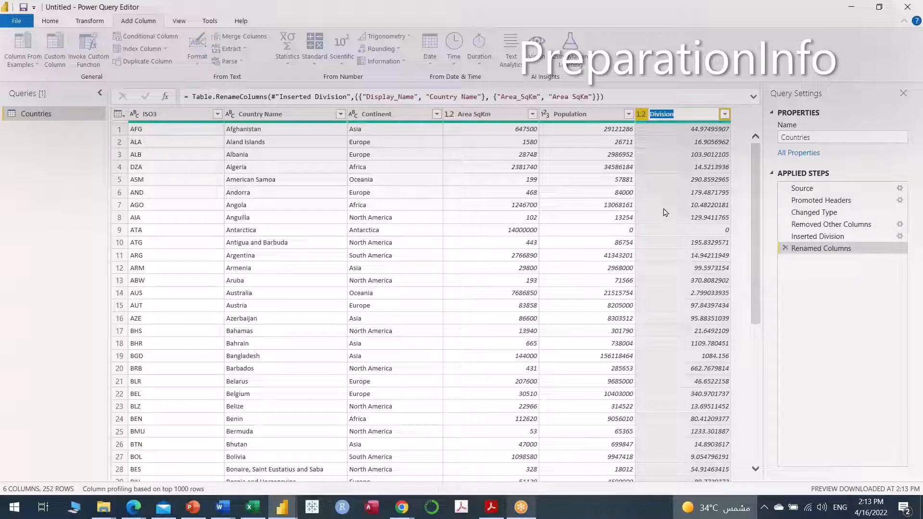
pyautogui.write('Pop')
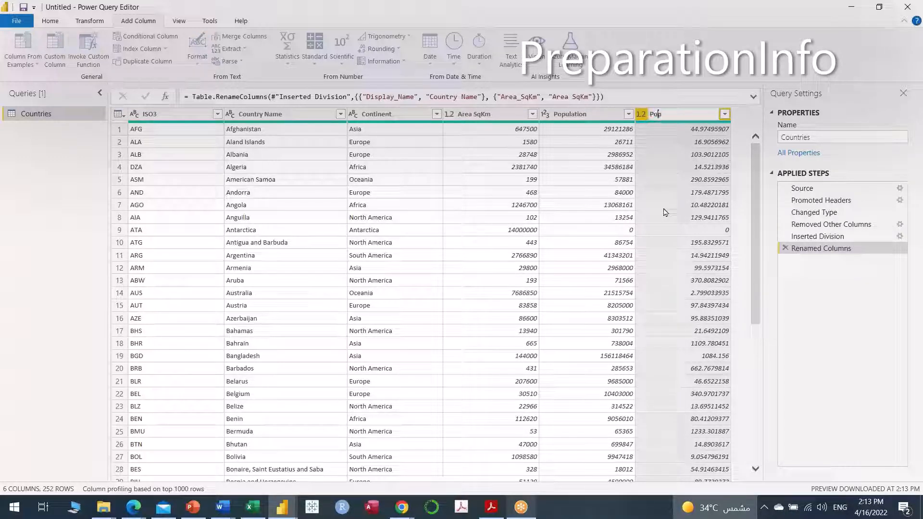
pyautogui.write('ulation')
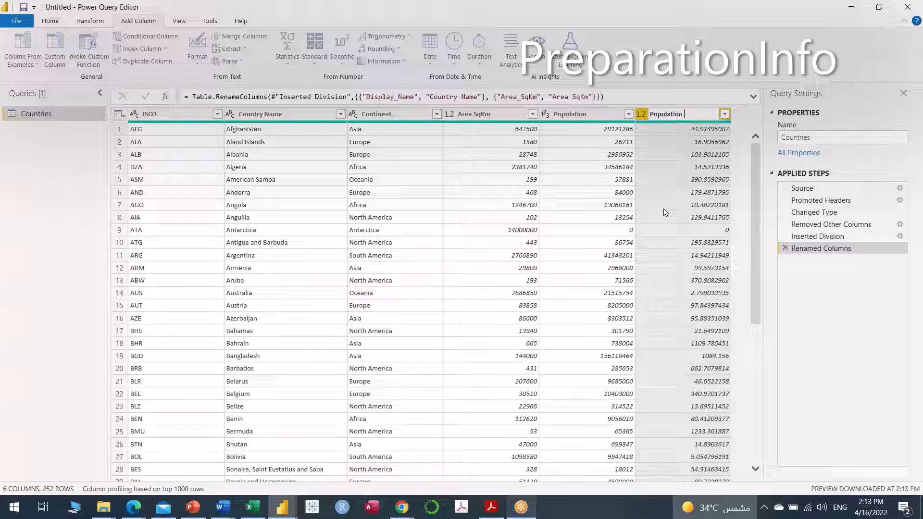
pyautogui.write('lation Density')
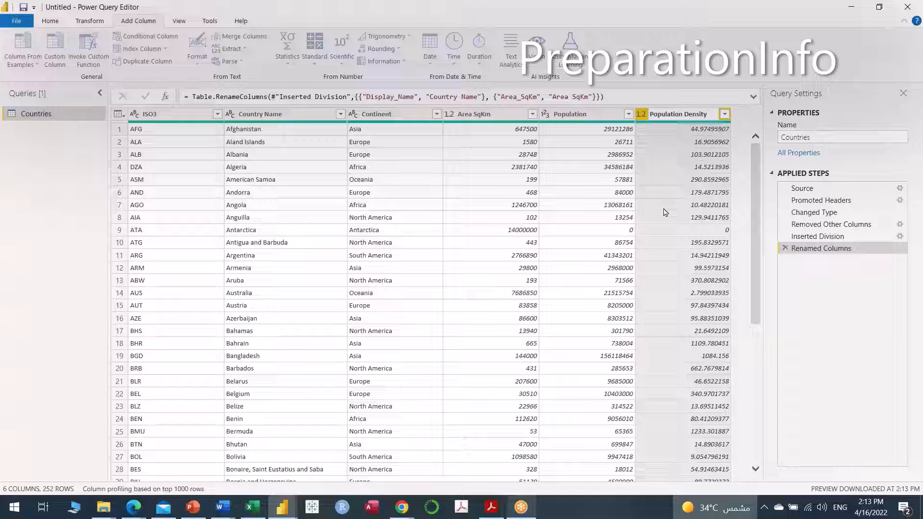
pyautogui.press('Return')
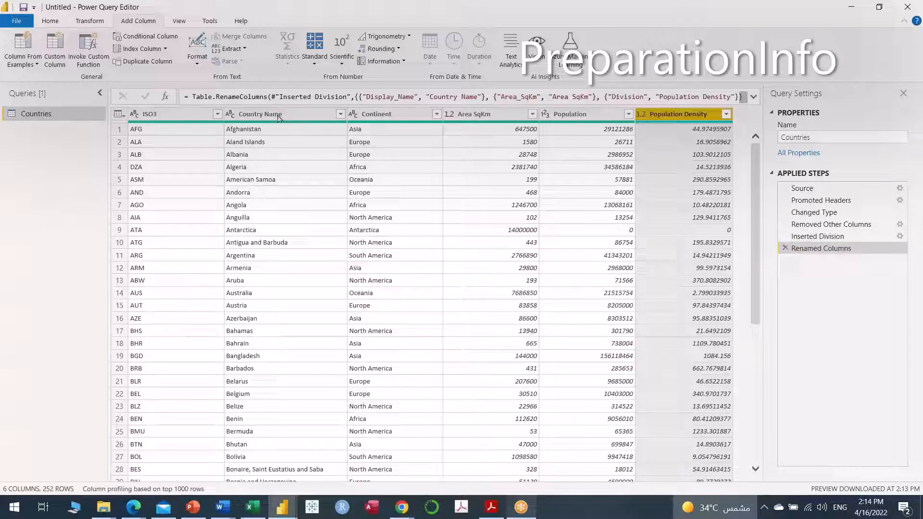
pyautogui.click(165, 116)
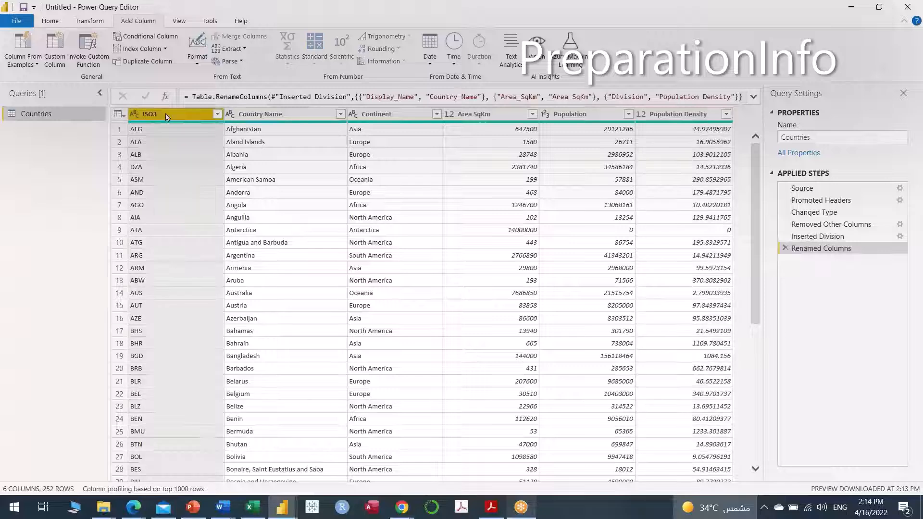
# - Apply the changes made to the Countries query and close the query editor
pyautogui.click(52, 22)
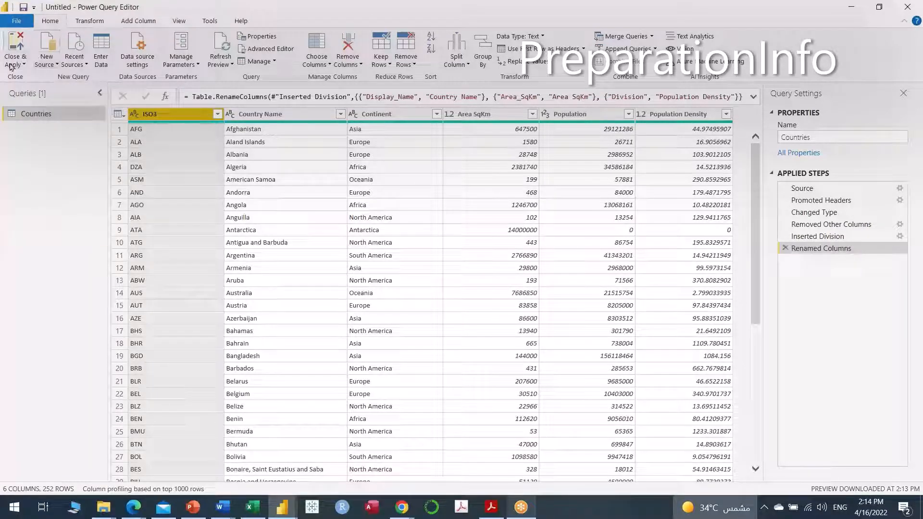
pyautogui.click(24, 66)
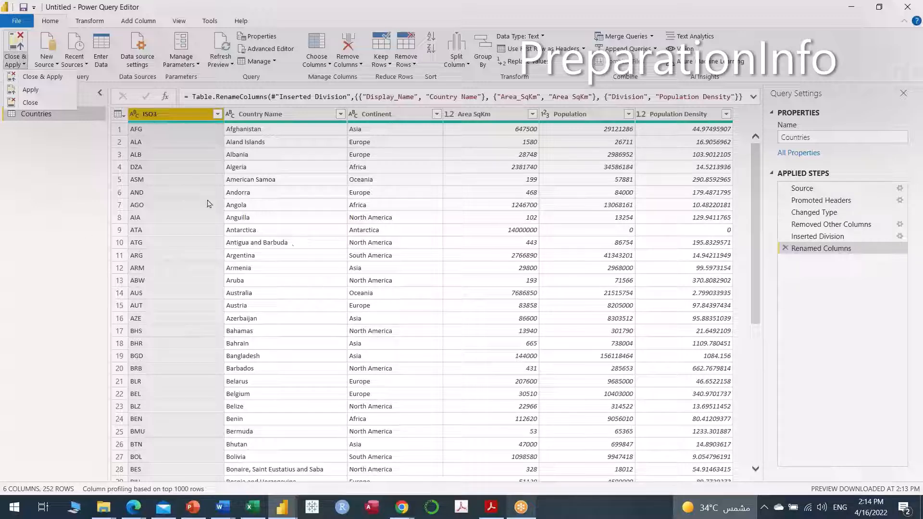
pyautogui.click(42, 80)
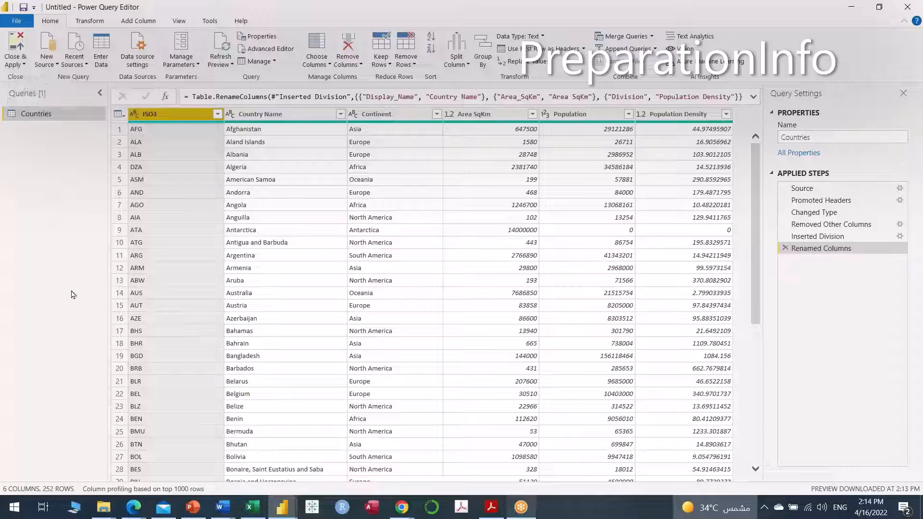
# - Return to Power BI Desktop and examine the loaded Countries table in the data and model views, finishing in the report view
pyautogui.hotkey('alt', 'Tab')
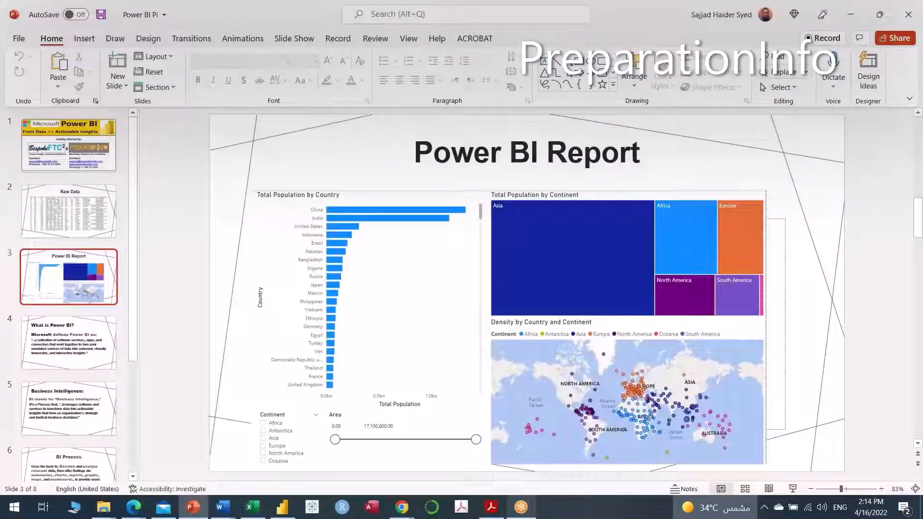
pyautogui.click(851, 16)
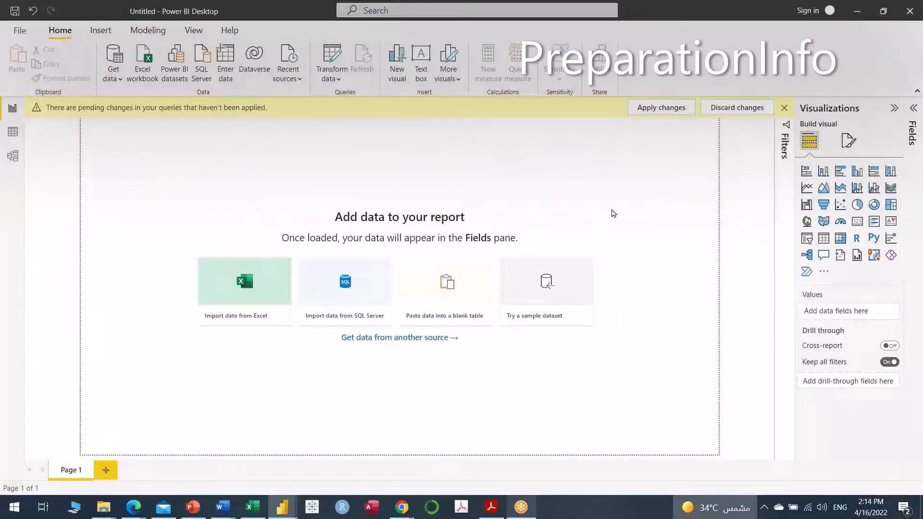
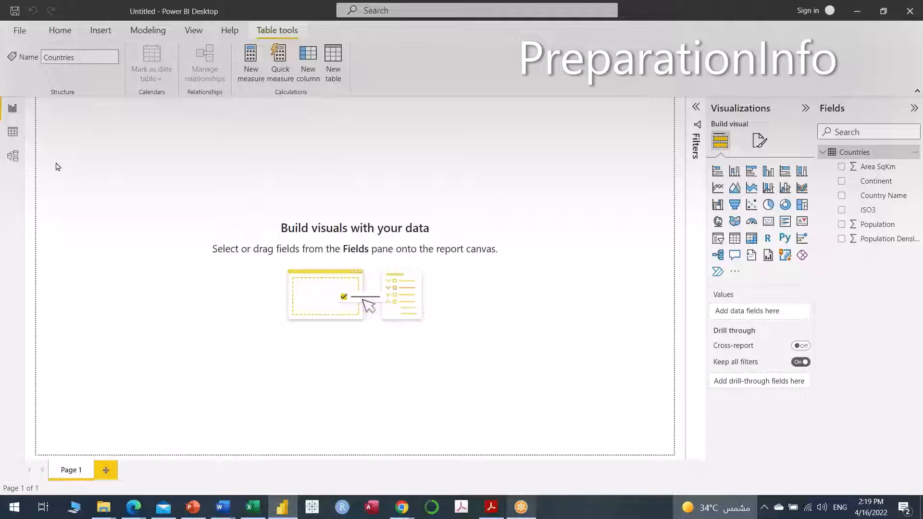
pyautogui.click(13, 133)
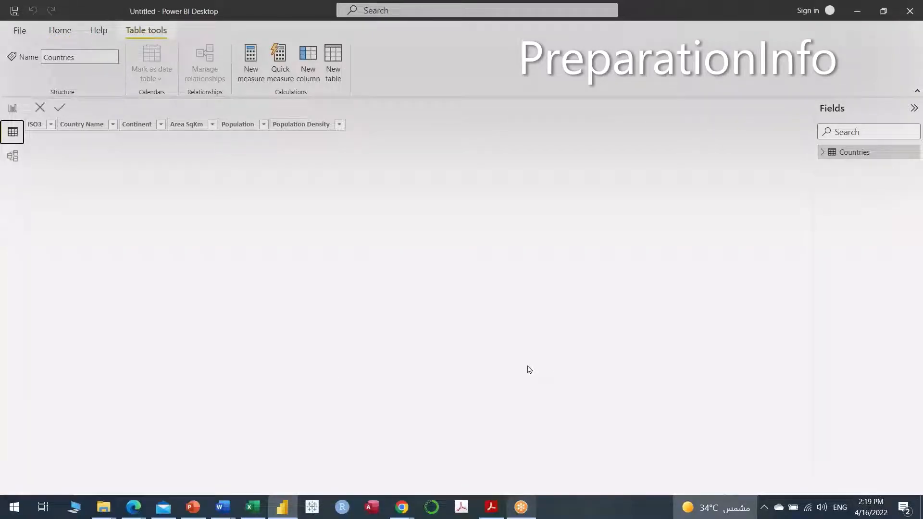
pyautogui.click(35, 125)
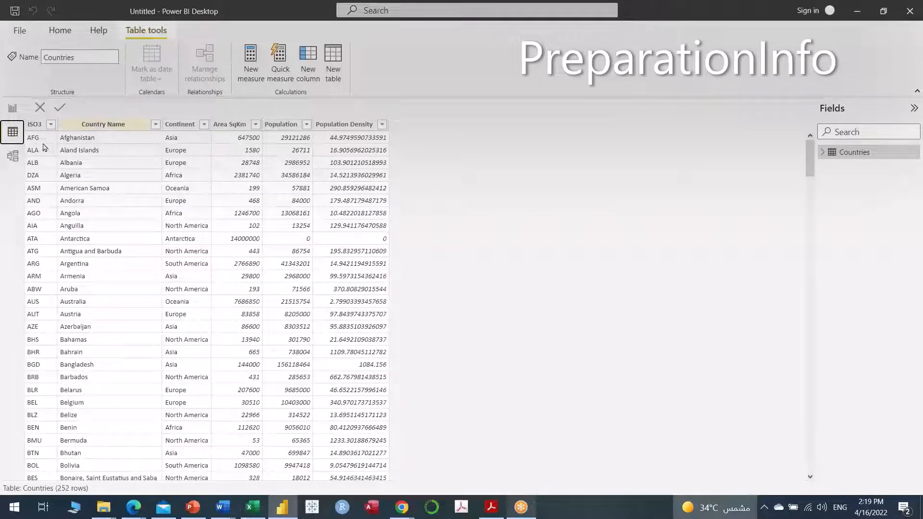
pyautogui.click(12, 156)
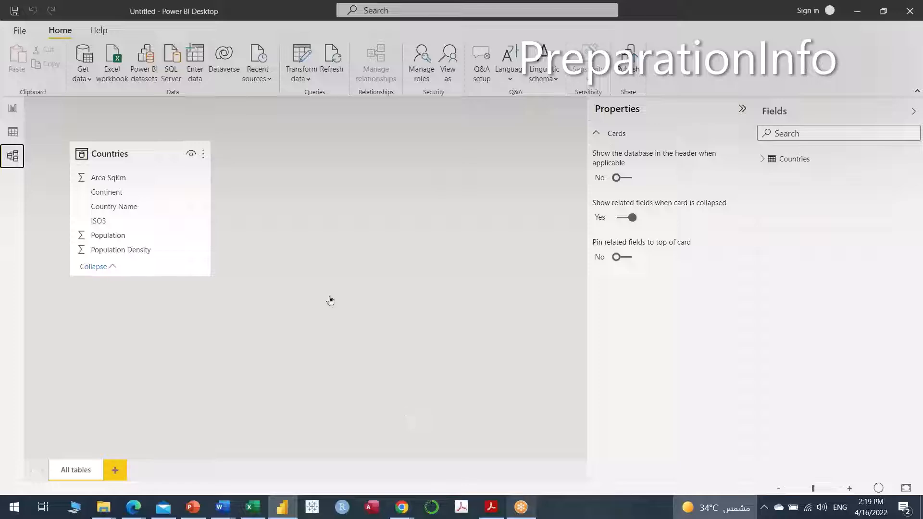
pyautogui.click(11, 135)
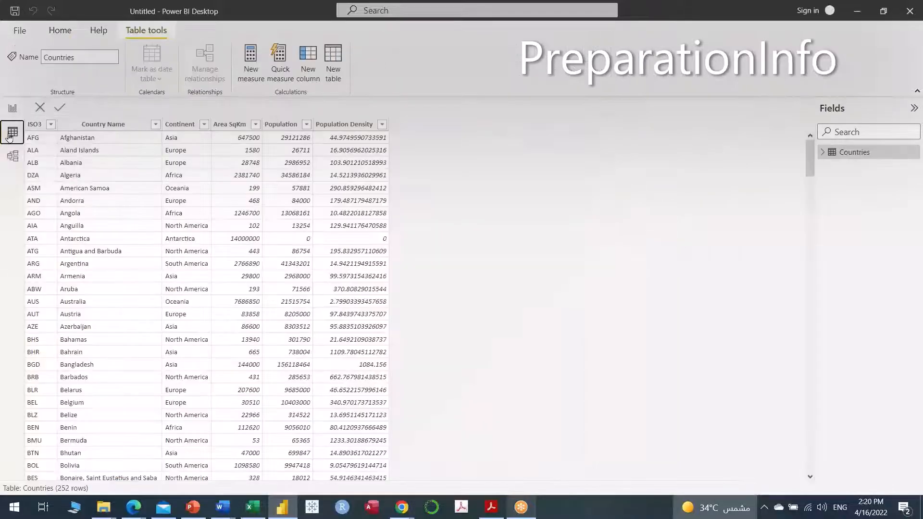
pyautogui.click(14, 110)
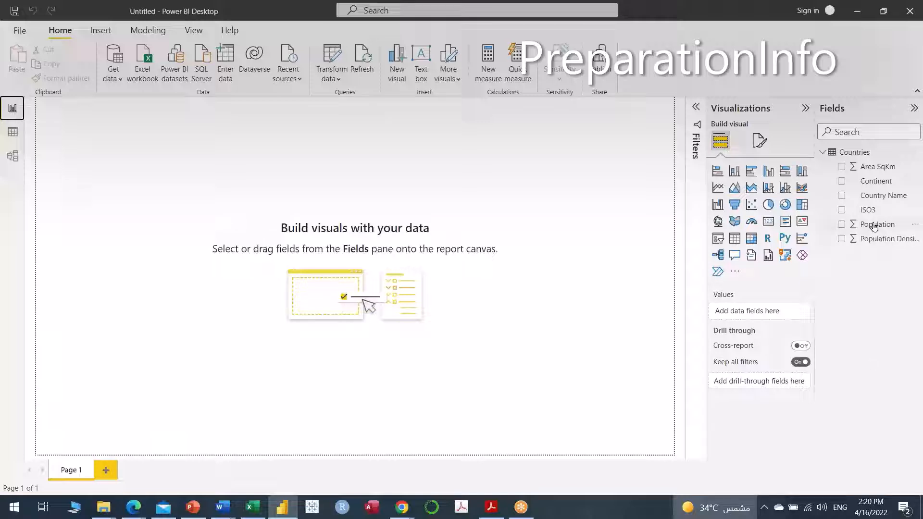
# - Create a column chart from the Population field, clear the field and delete the empty visual
pyautogui.click(842, 224)
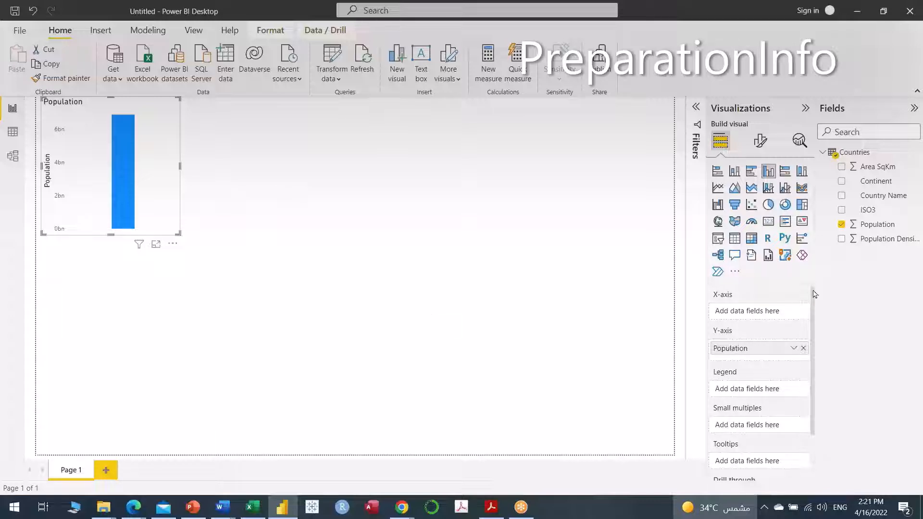
pyautogui.click(841, 224)
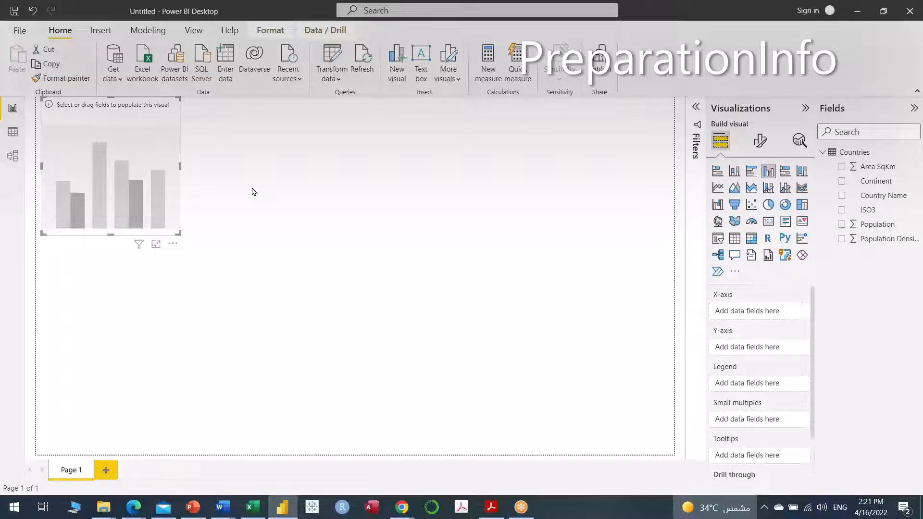
pyautogui.press('Delete')
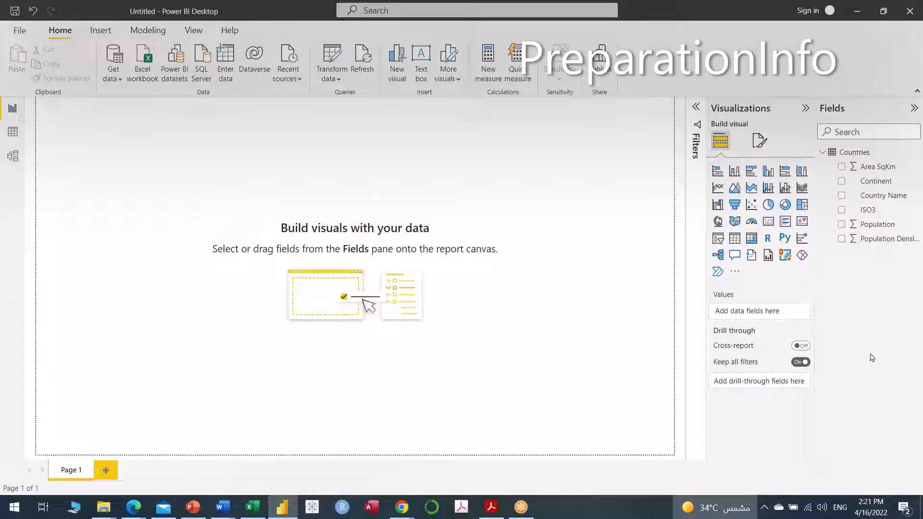
# - Place the Population field on the report canvas as a column chart, review its field settings and delete the visual
pyautogui.click(872, 228)
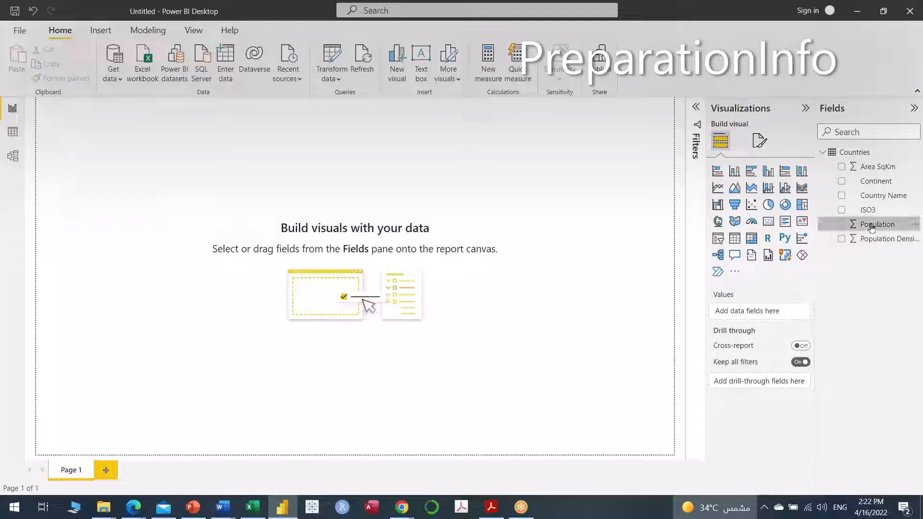
pyautogui.moveTo(872, 228); pyautogui.dragTo(188, 174)
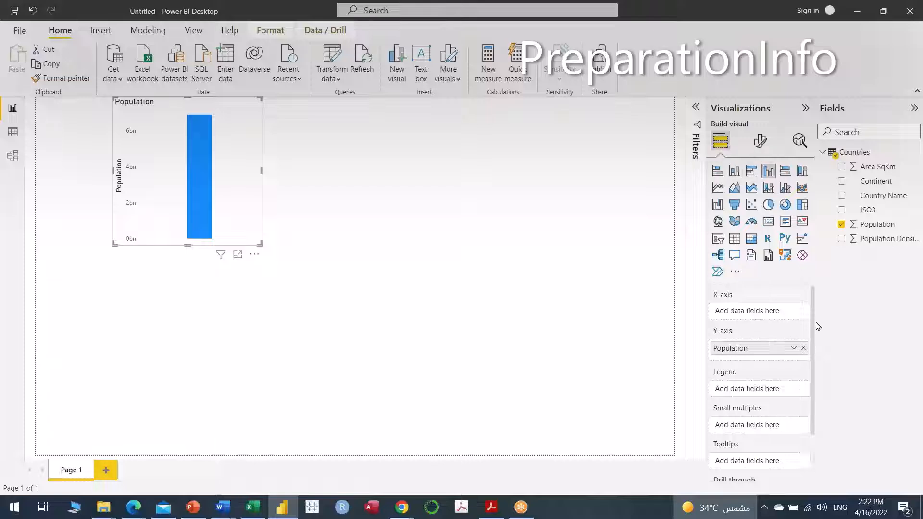
pyautogui.scroll(-2, 813, 333)
pyautogui.scroll(-2, 813, 336)
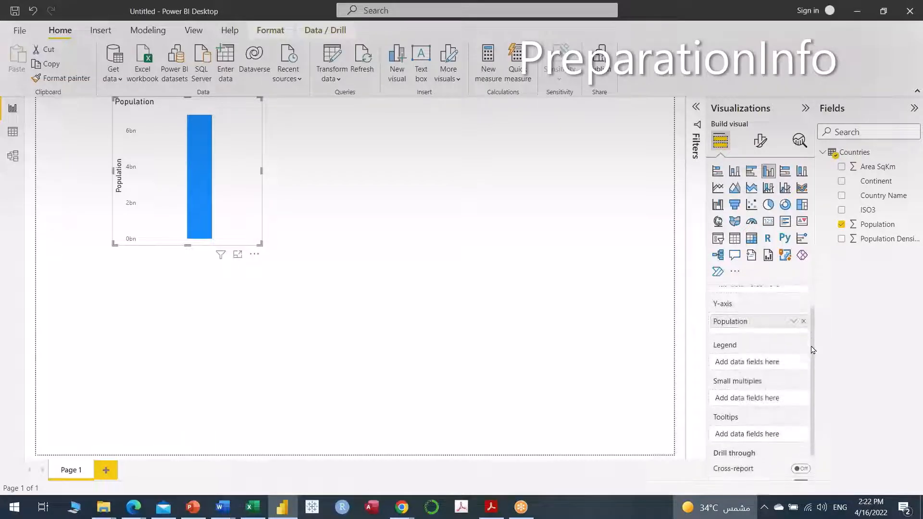
pyautogui.scroll(2, 816, 377)
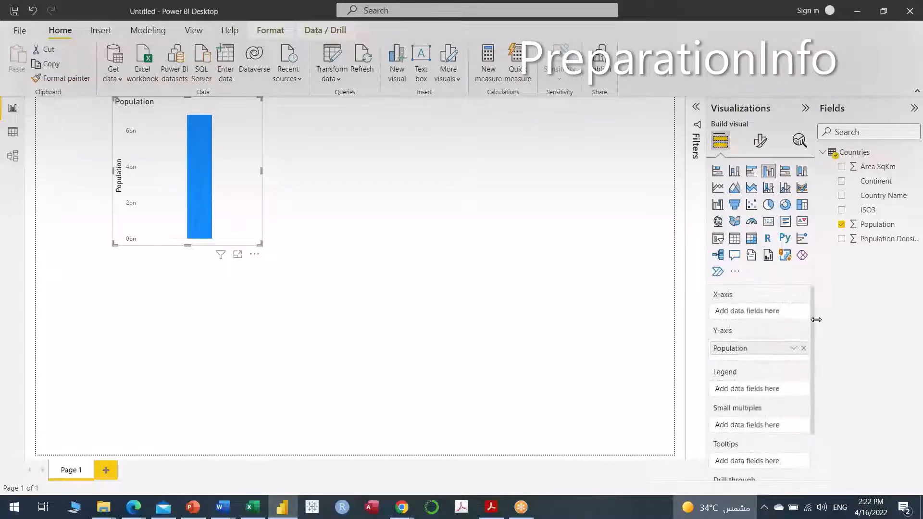
pyautogui.scroll(-1, 815, 335)
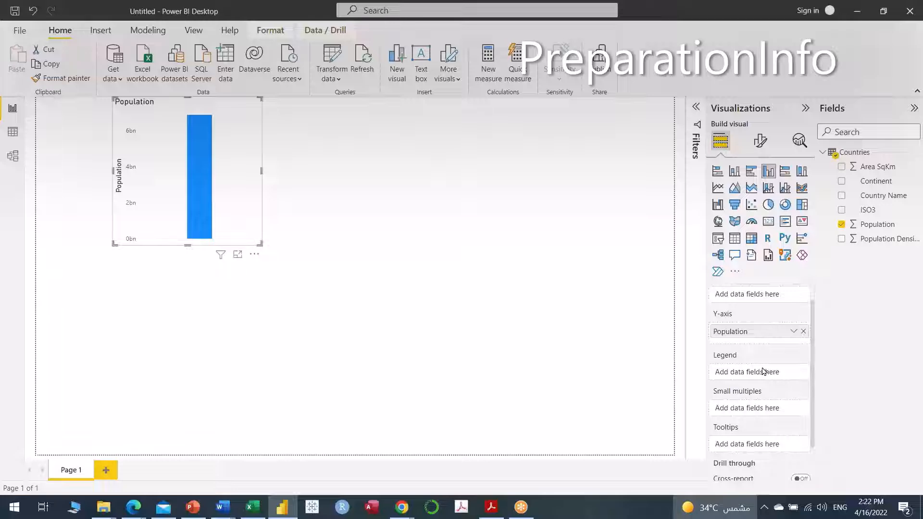
pyautogui.scroll(1, 764, 371)
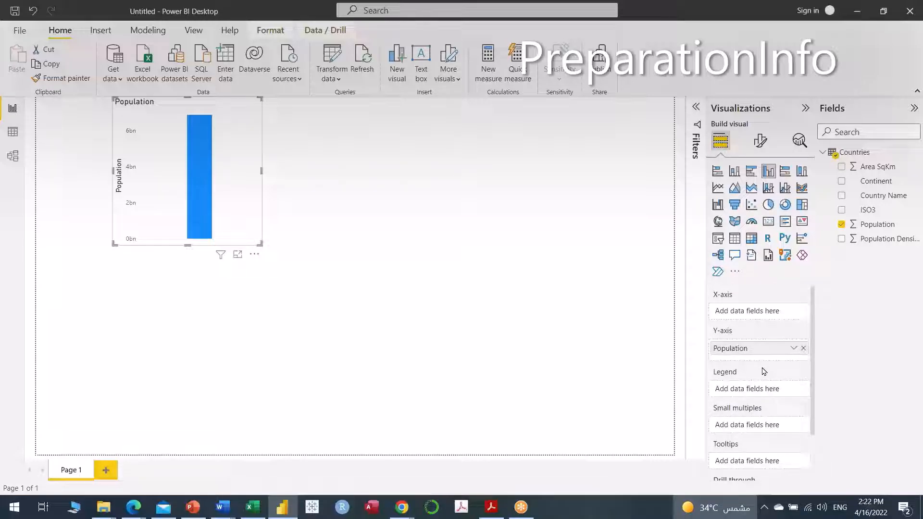
pyautogui.scroll(-2, 765, 372)
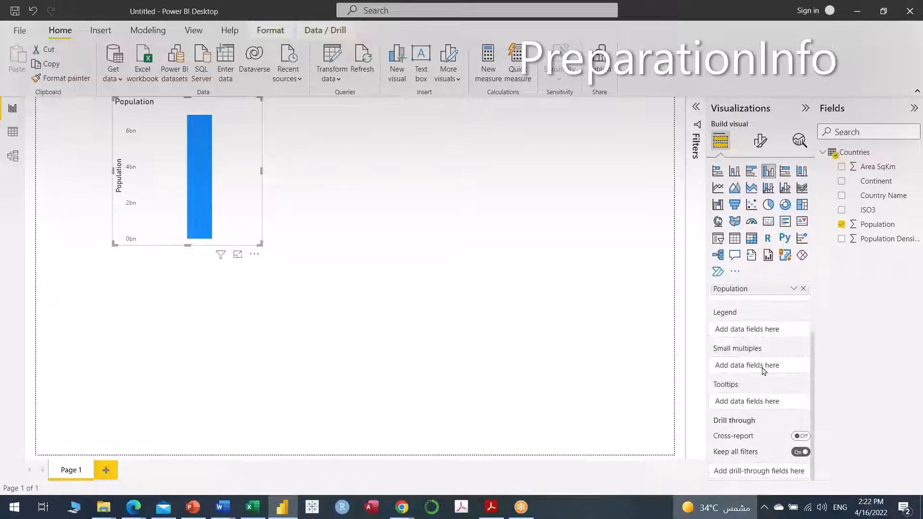
pyautogui.scroll(2, 763, 371)
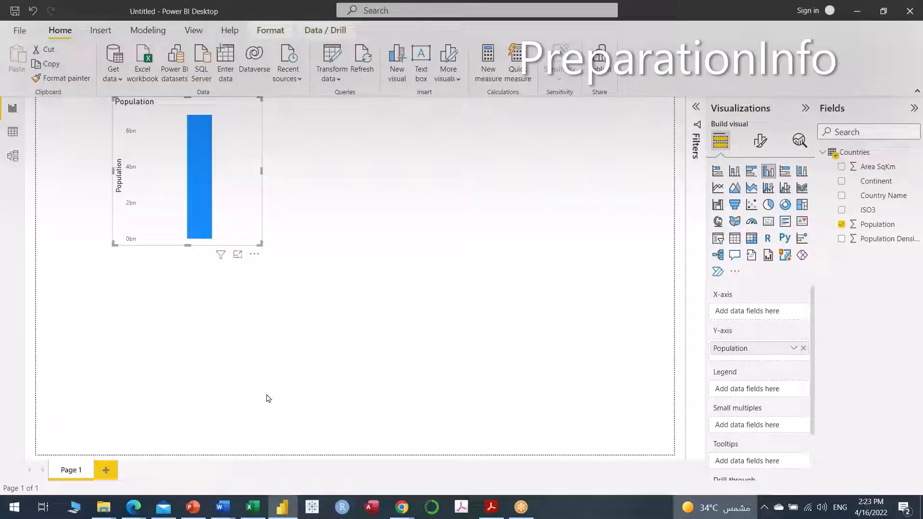
pyautogui.press('Delete')
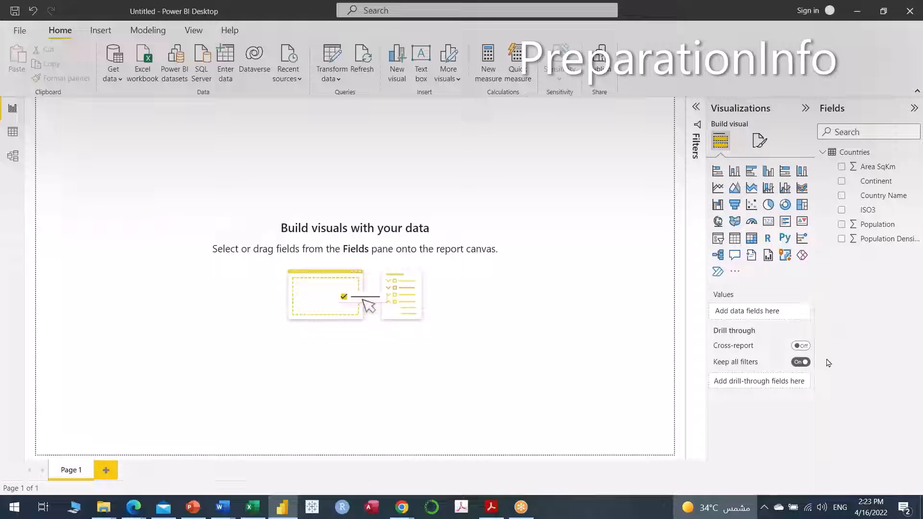
# - Insert a clustered column chart with Population on the Y-axis and Country Name on the X-axis
pyautogui.click(769, 172)
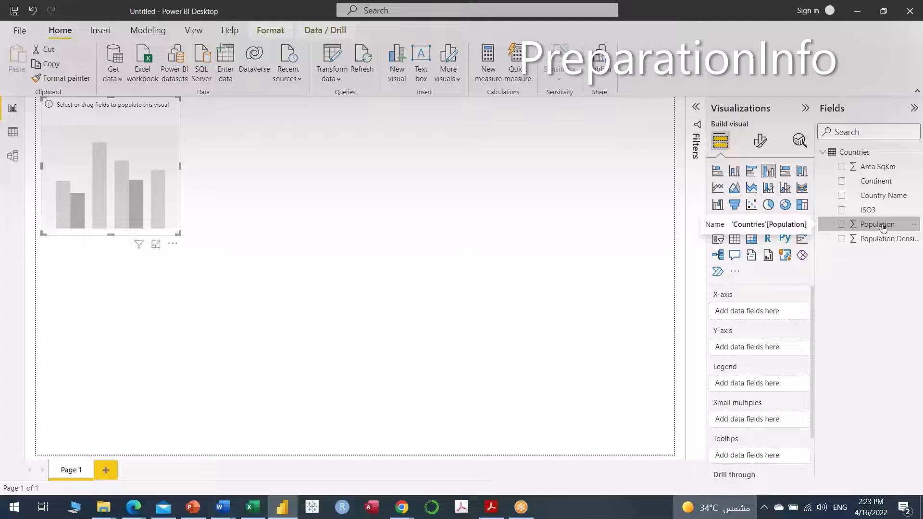
pyautogui.moveTo(884, 229); pyautogui.dragTo(773, 350)
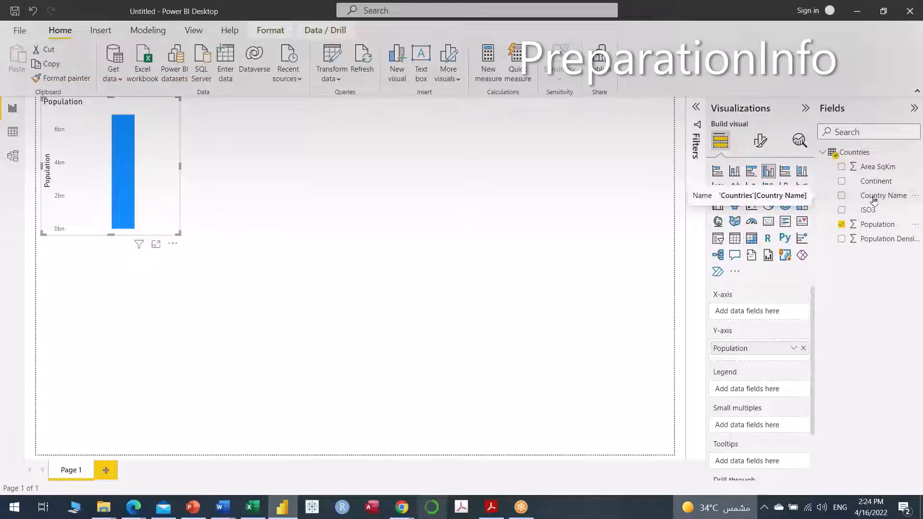
pyautogui.moveTo(879, 198); pyautogui.dragTo(140, 160)
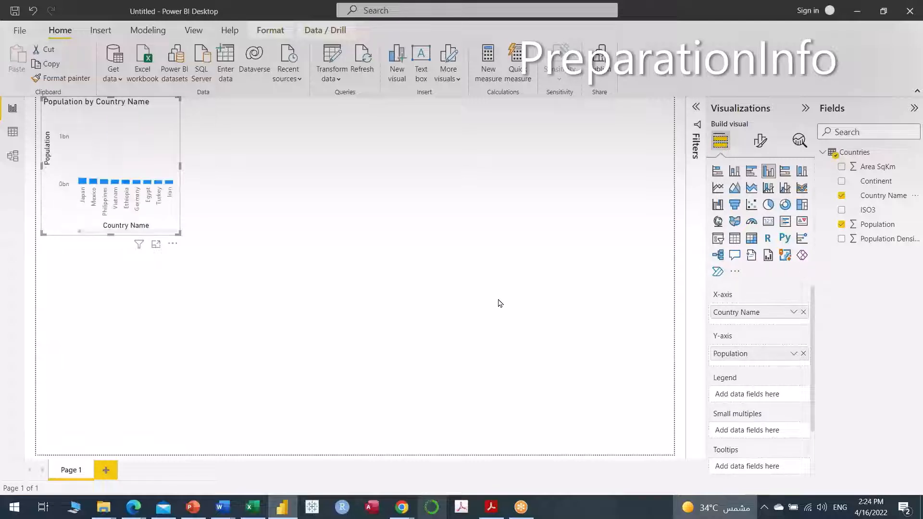
# - Enlarge the Population by Country Name chart in width and height so it covers most of the report page
pyautogui.scroll(-3, 136, 233)
pyautogui.scroll(-3, 90, 235)
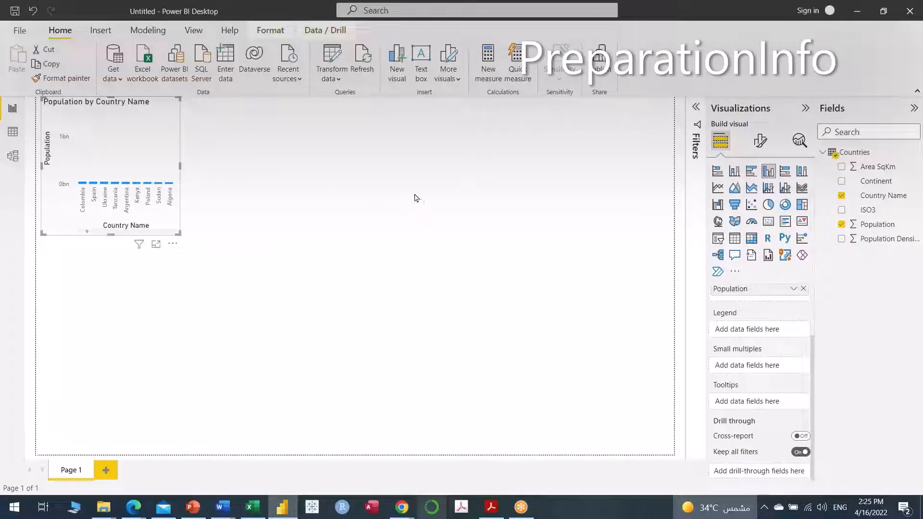
pyautogui.hotkey('ctrl', 'z')
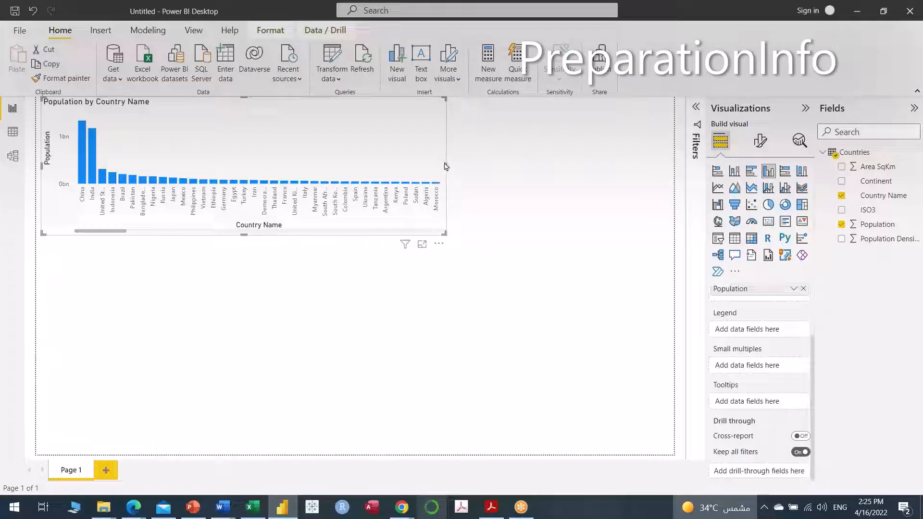
pyautogui.moveTo(244, 236); pyautogui.dragTo(242, 413)
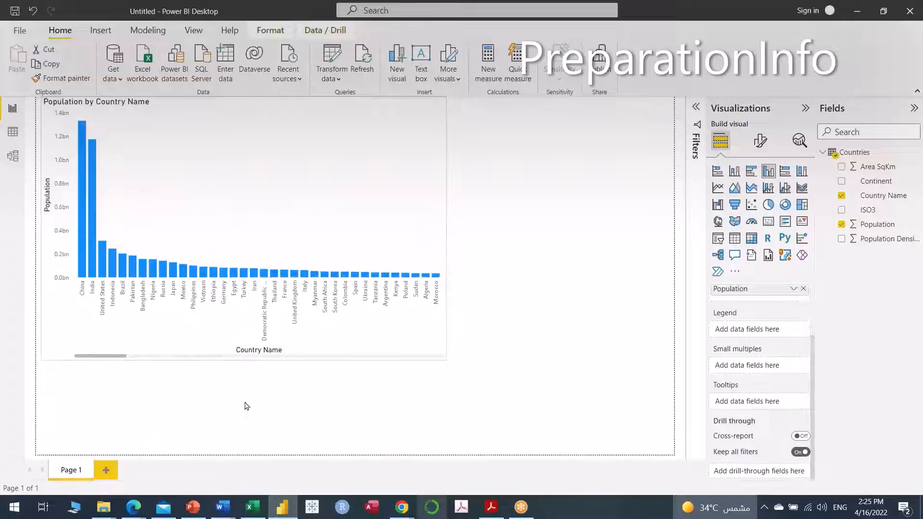
pyautogui.moveTo(446, 253); pyautogui.dragTo(600, 262)
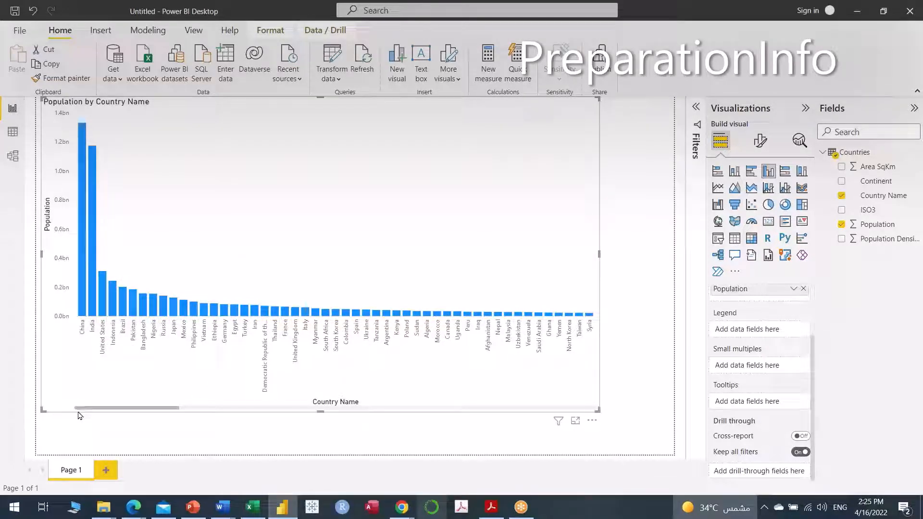
# - Inspect the population values for the China and India columns in the enlarged chart
pyautogui.moveTo(79, 410); pyautogui.dragTo(7, 391)
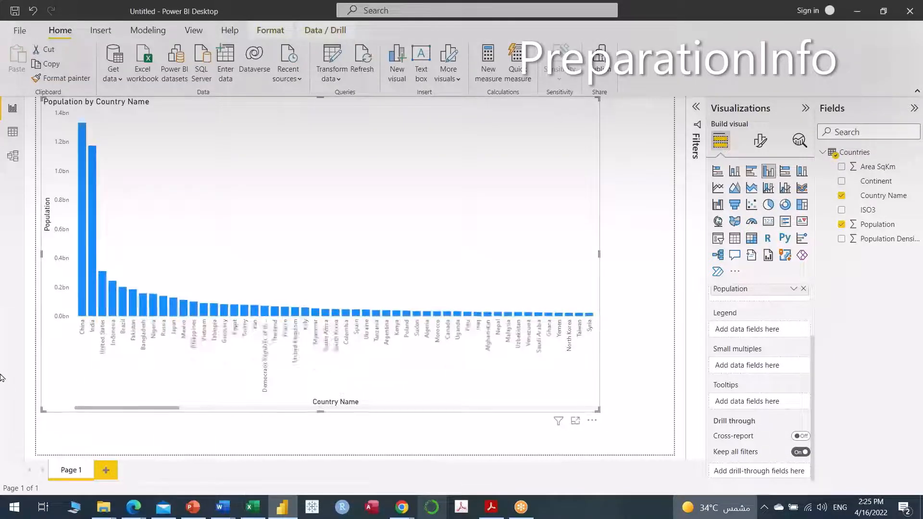
pyautogui.moveTo(82, 130)
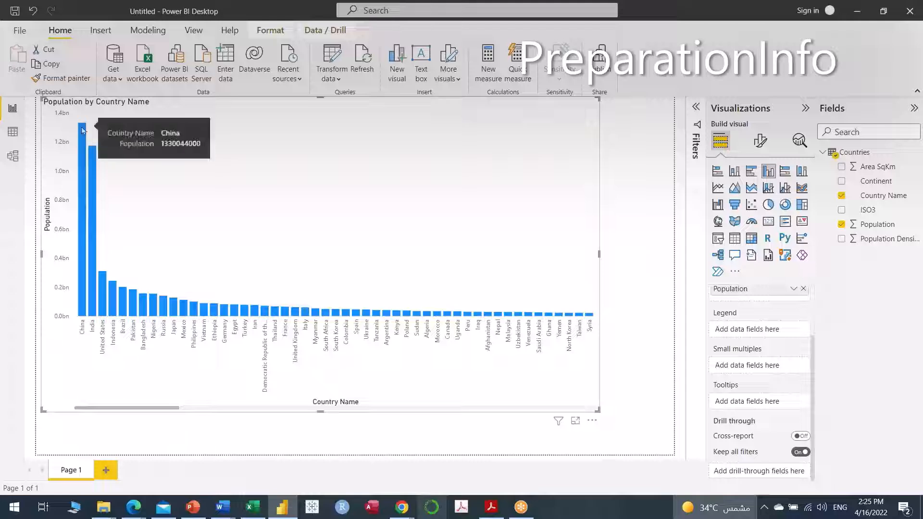
pyautogui.moveTo(91, 166)
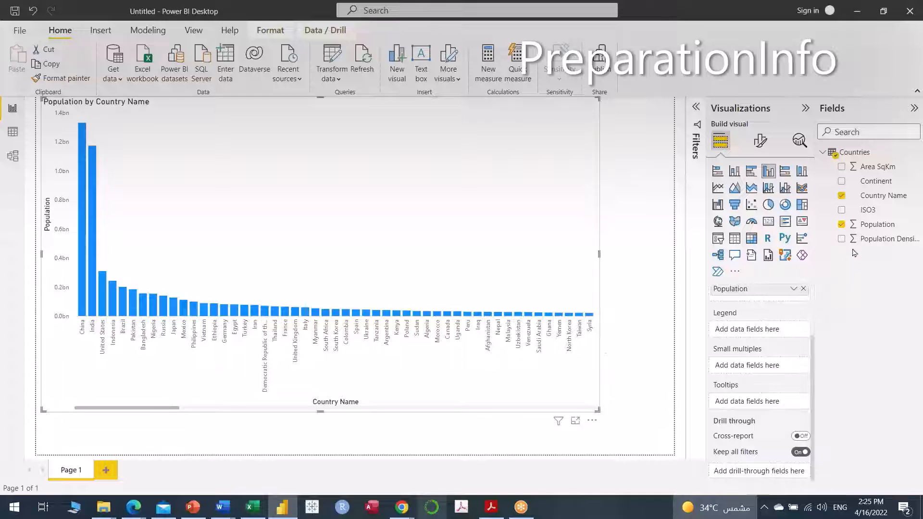
# - Remove the Country Name field from the column chart
pyautogui.click(842, 197)
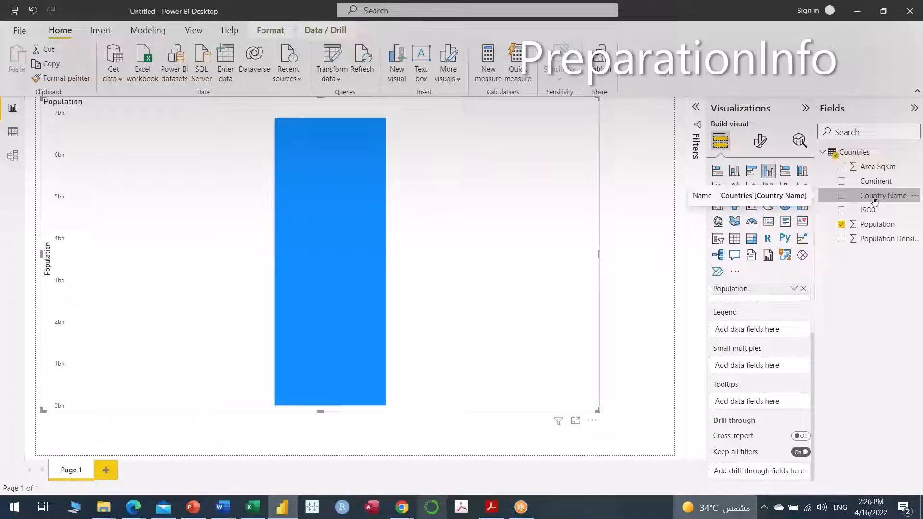
# - Try Country Name as the legend of the population column chart, and remove the field again
pyautogui.moveTo(875, 201); pyautogui.dragTo(765, 332)
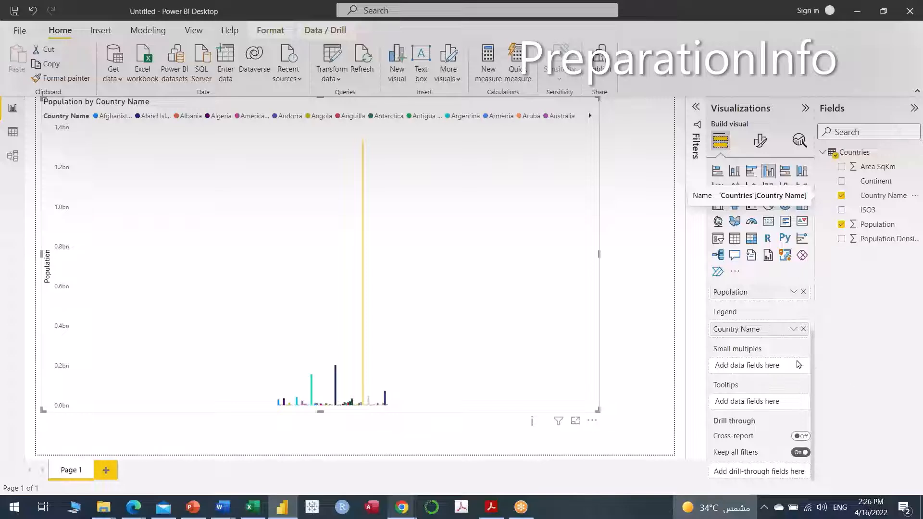
pyautogui.scroll(1, 803, 373)
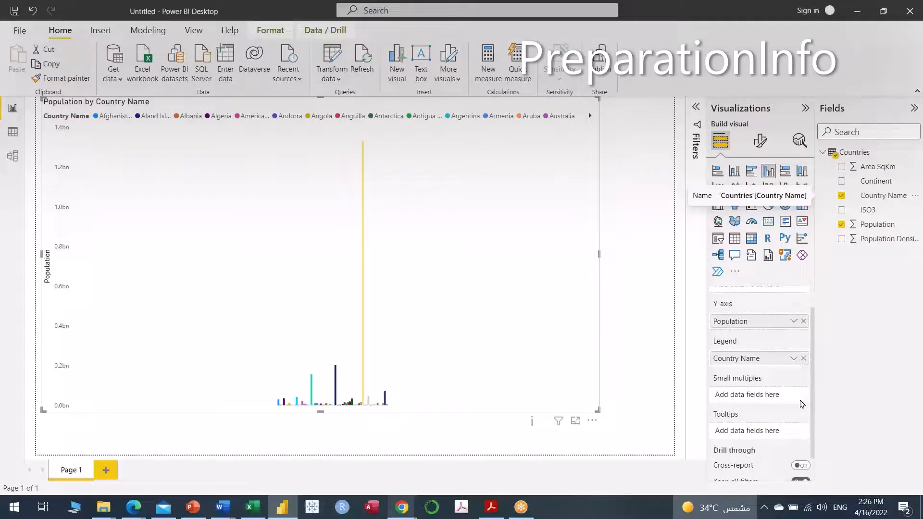
pyautogui.click(804, 358)
pyautogui.scroll(1, 777, 379)
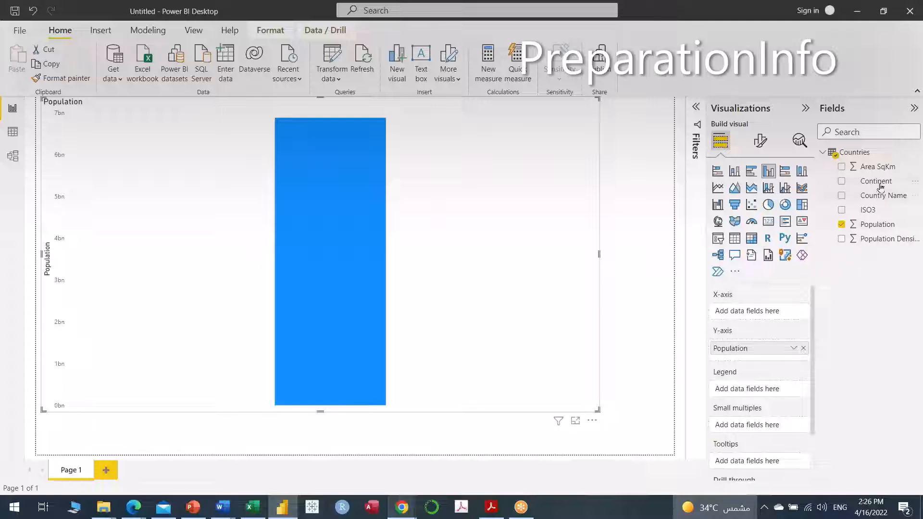
# - Add Country Name to the chart's X-axis and convert it to a stacked bar chart, as on the PowerPoint report slide
pyautogui.moveTo(880, 200); pyautogui.dragTo(769, 318)
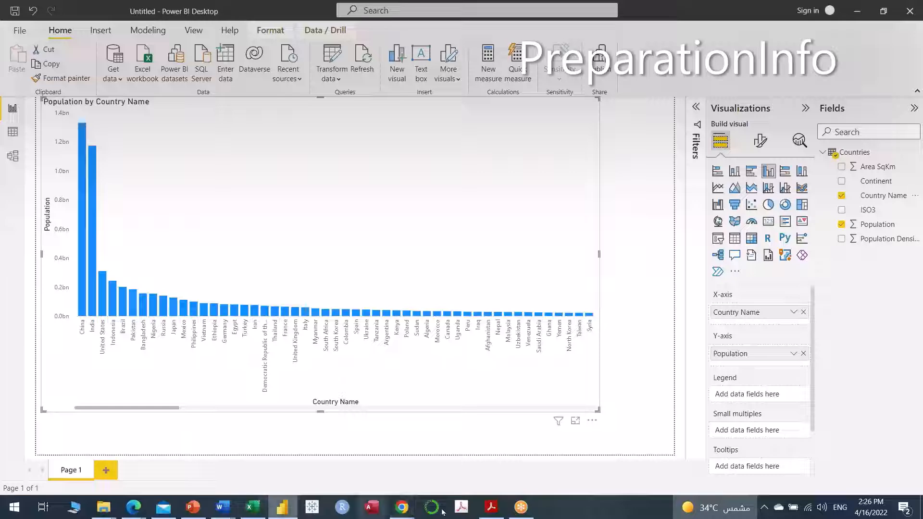
pyautogui.click(192, 511)
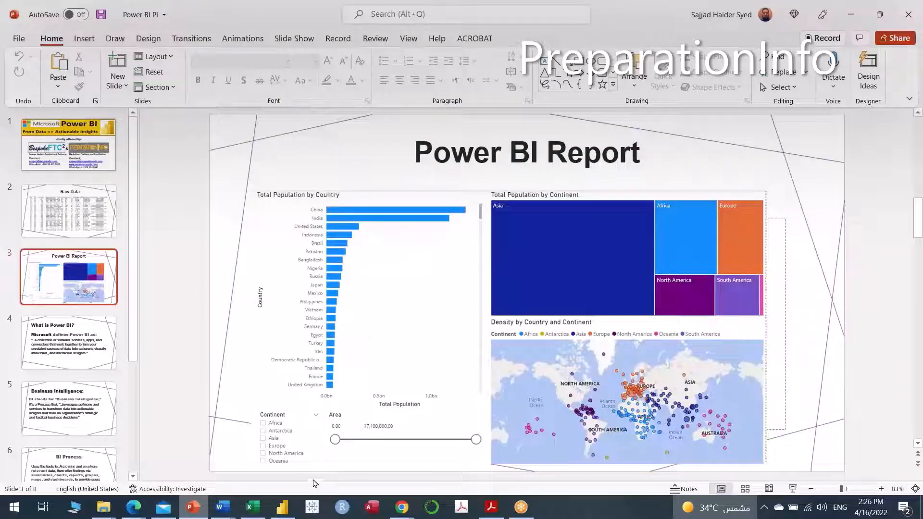
pyautogui.click(282, 507)
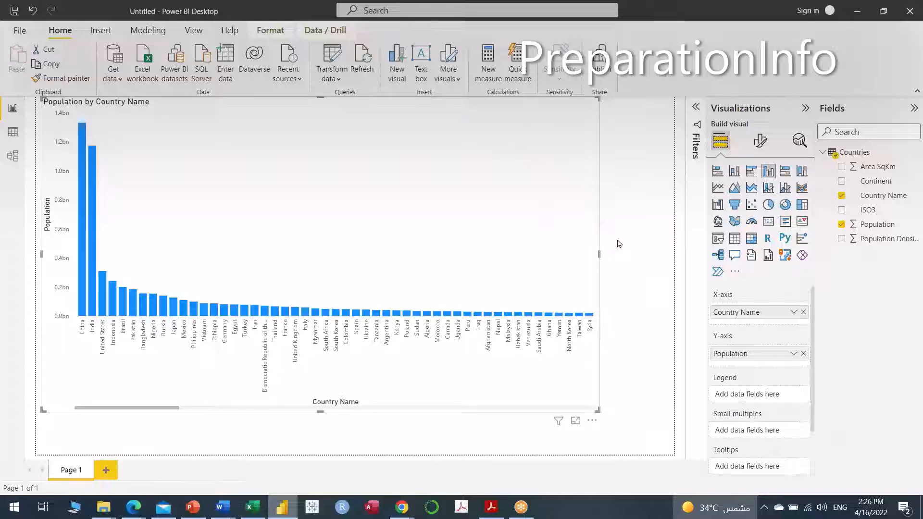
pyautogui.click(720, 176)
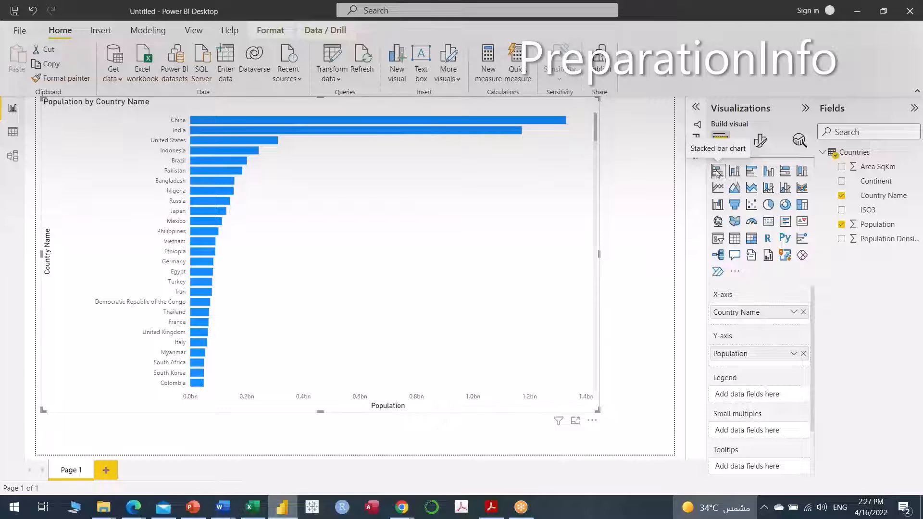
# - Narrow the bar chart to about the left third of the report page and extend it down to the page's bottom edge
pyautogui.moveTo(601, 254); pyautogui.dragTo(253, 257)
pyautogui.moveTo(148, 413); pyautogui.dragTo(140, 461)
pyautogui.click(309, 281)
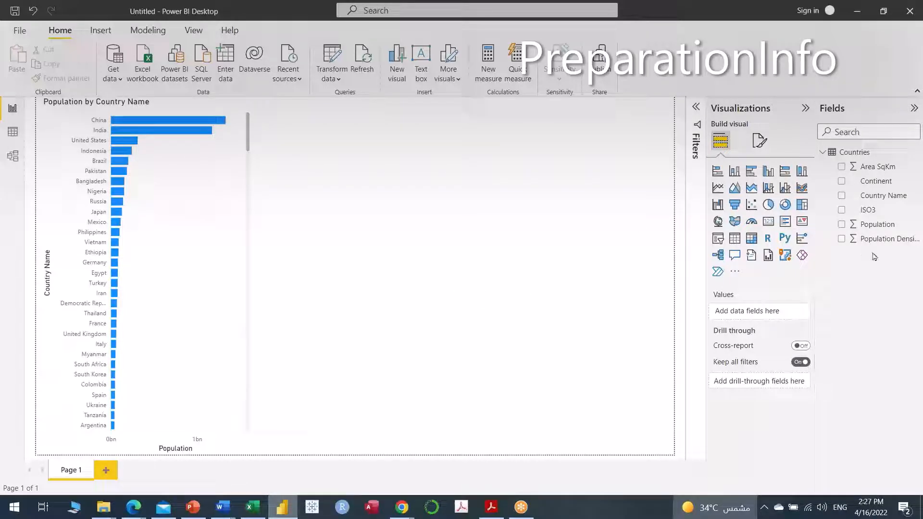
# - Try Continent as the bar chart's legend, look through the coloured country bars, and remove the field again
pyautogui.click(236, 166)
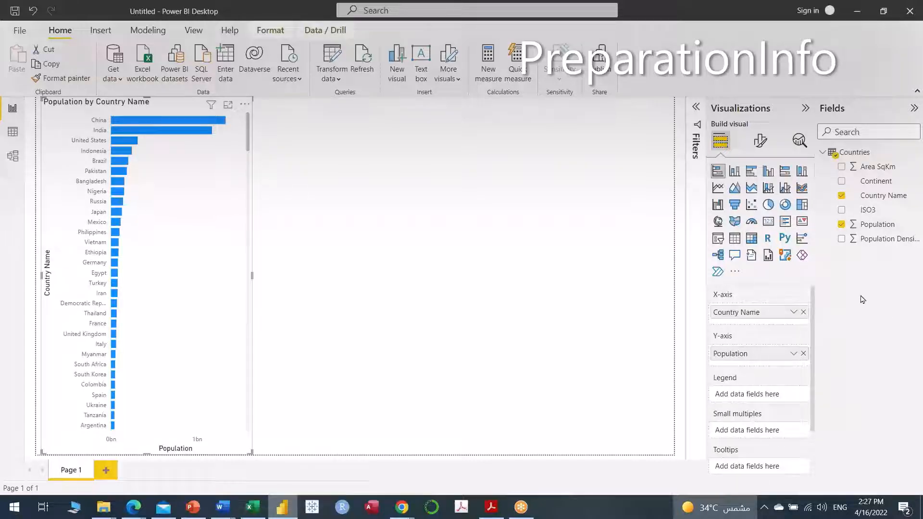
pyautogui.click(842, 182)
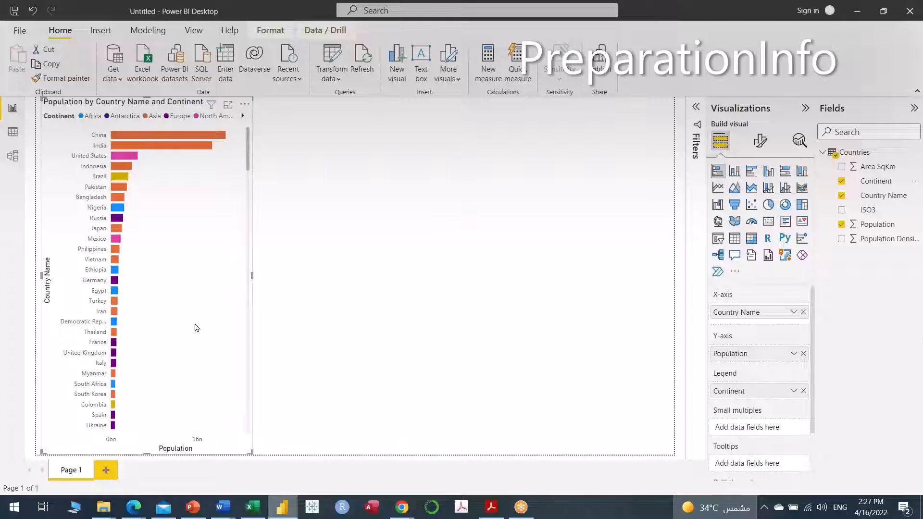
pyautogui.scroll(-10, 207, 311)
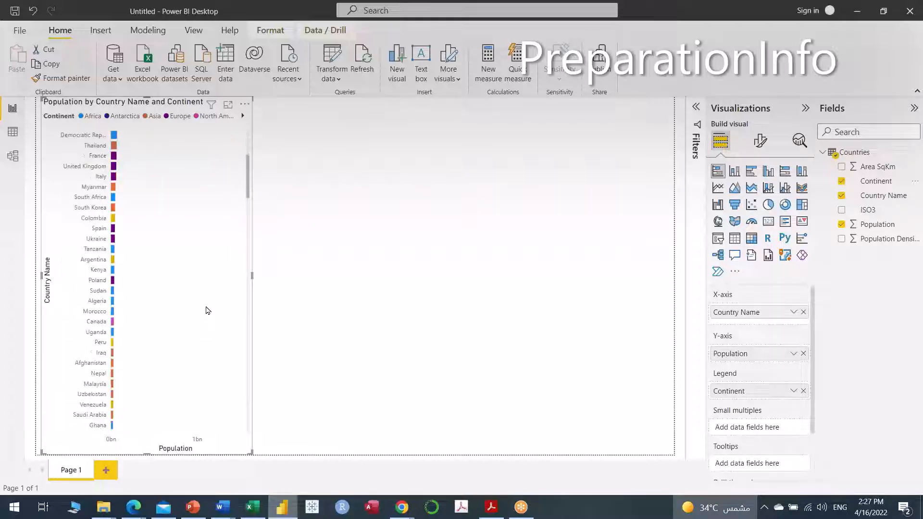
pyautogui.scroll(10, 207, 310)
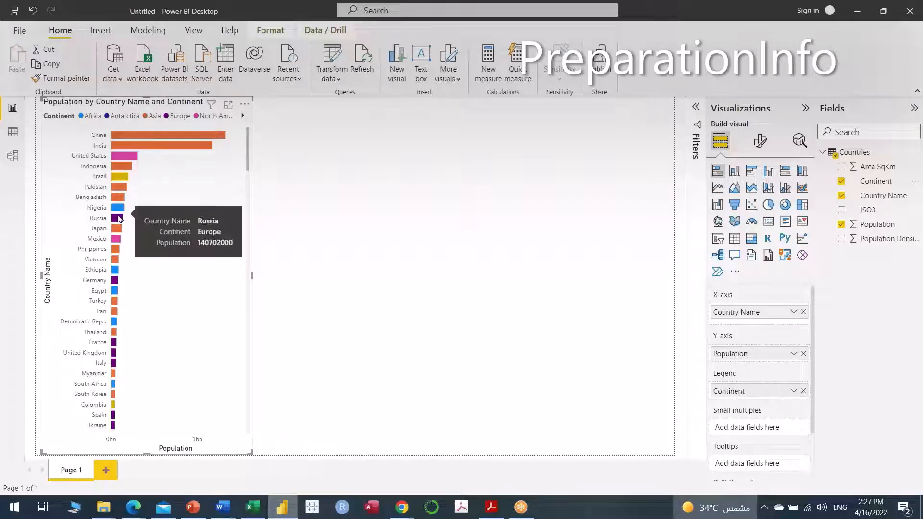
pyautogui.moveTo(118, 236)
pyautogui.scroll(-5, 124, 308)
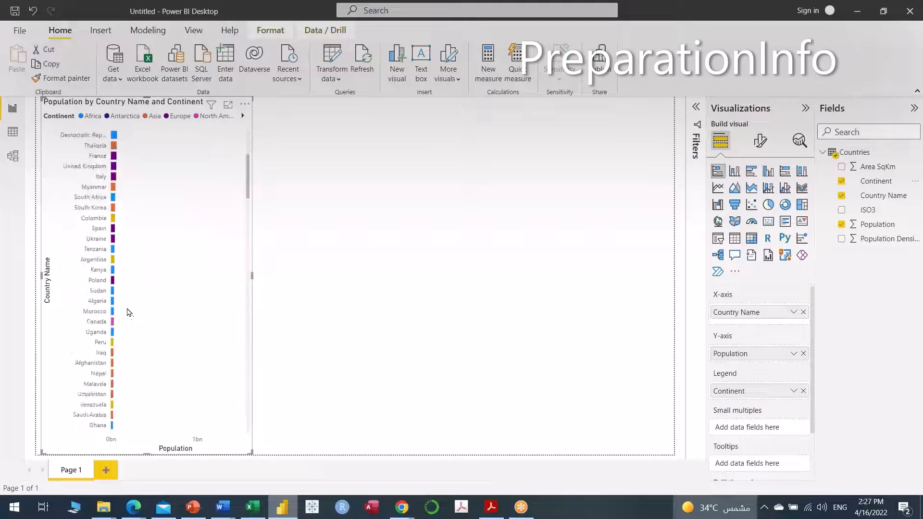
pyautogui.scroll(-10, 169, 322)
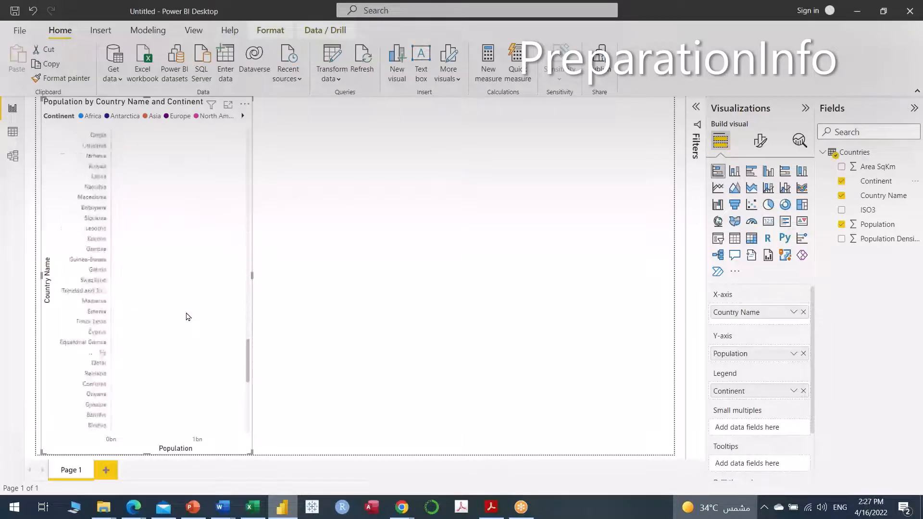
pyautogui.scroll(12, 188, 315)
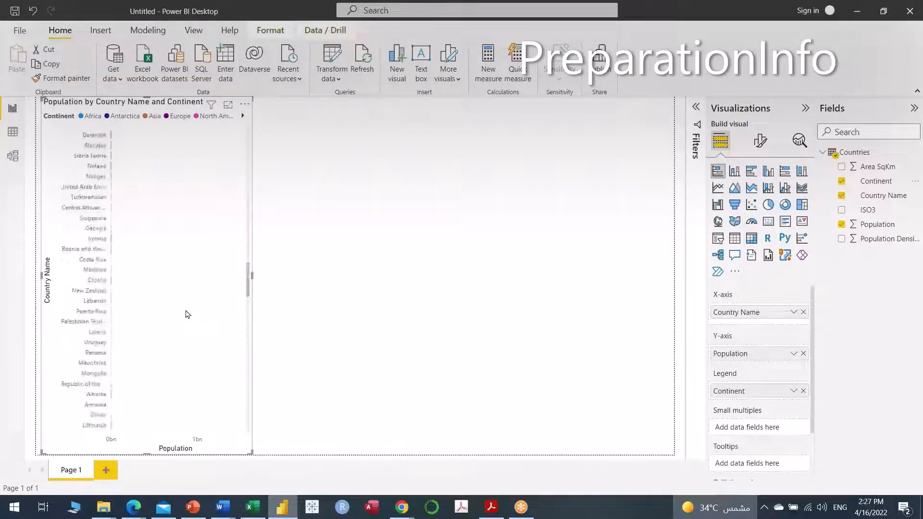
pyautogui.scroll(4, 188, 315)
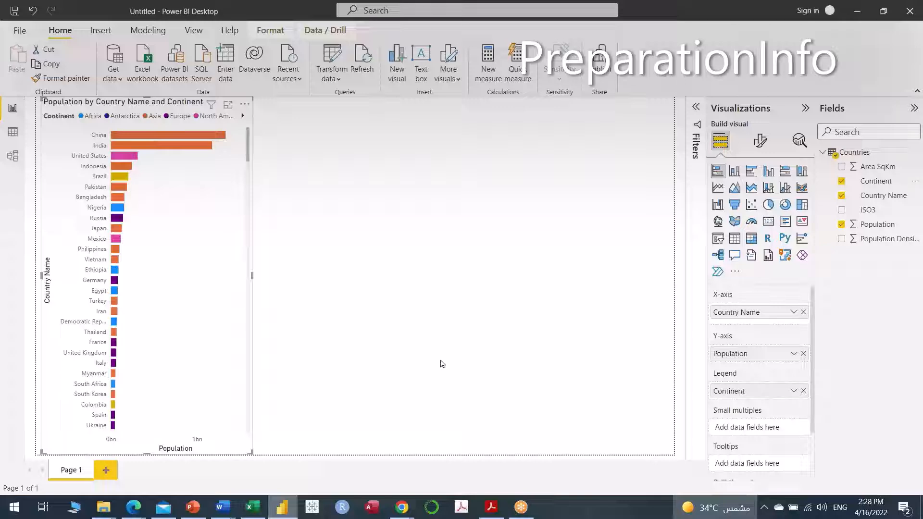
pyautogui.click(844, 183)
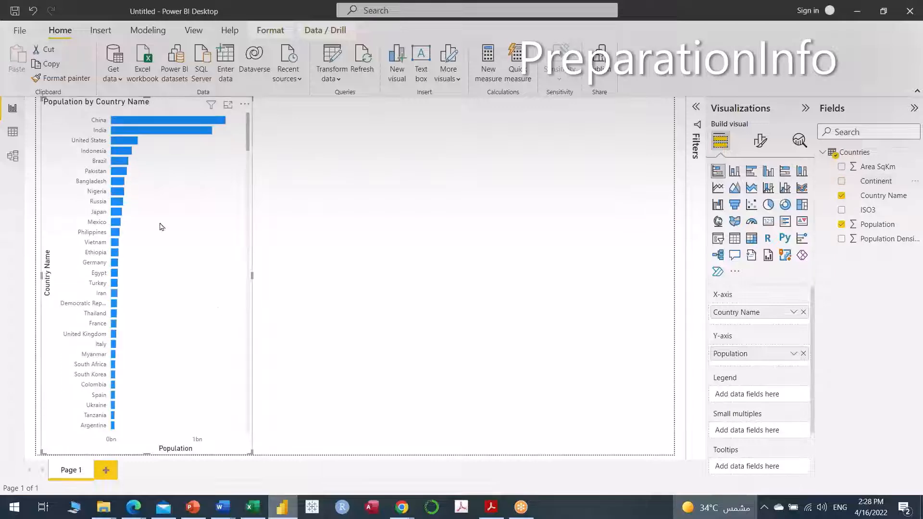
# - Browse the list of countries in the bar chart and widen the visual slightly
pyautogui.scroll(-8, 166, 234)
pyautogui.scroll(8, 168, 236)
pyautogui.moveTo(252, 275); pyautogui.dragTo(275, 283)
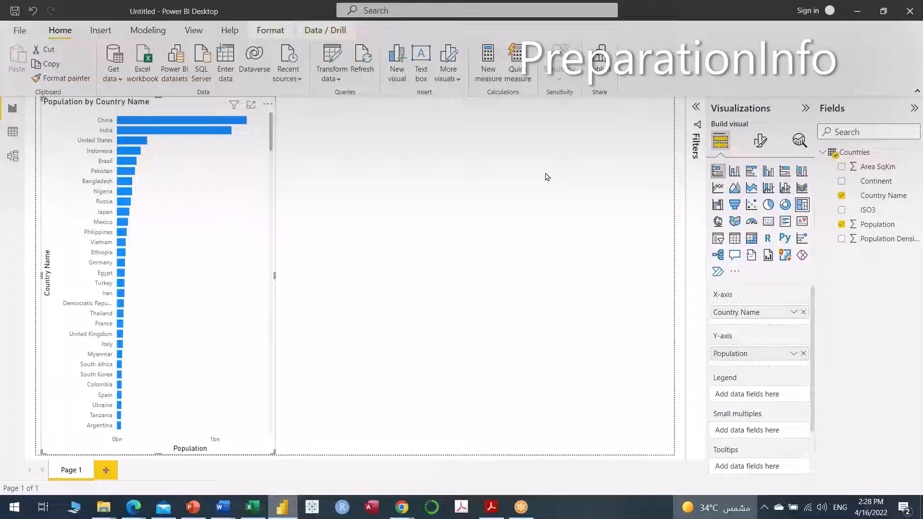
# - Insert a treemap beside the bar chart with Continent as the category and Population as the values
pyautogui.click(546, 177)
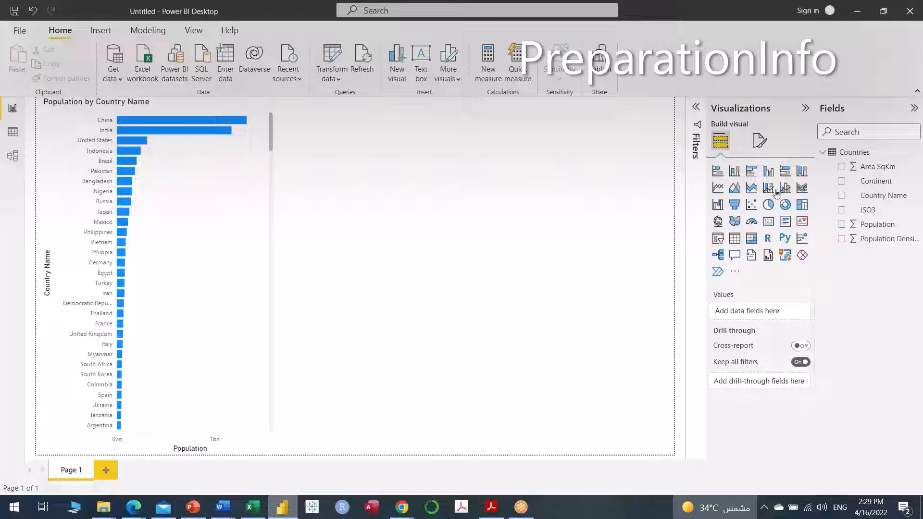
pyautogui.click(802, 206)
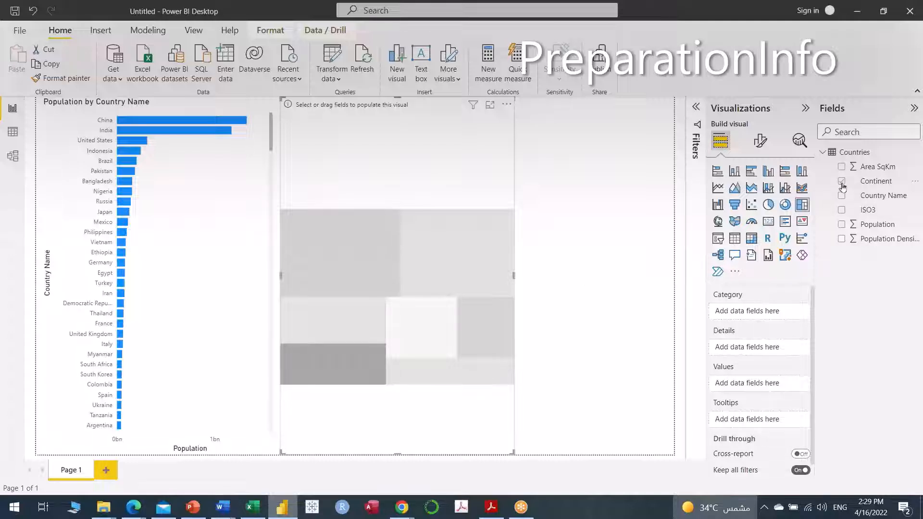
pyautogui.moveTo(843, 187); pyautogui.dragTo(430, 260)
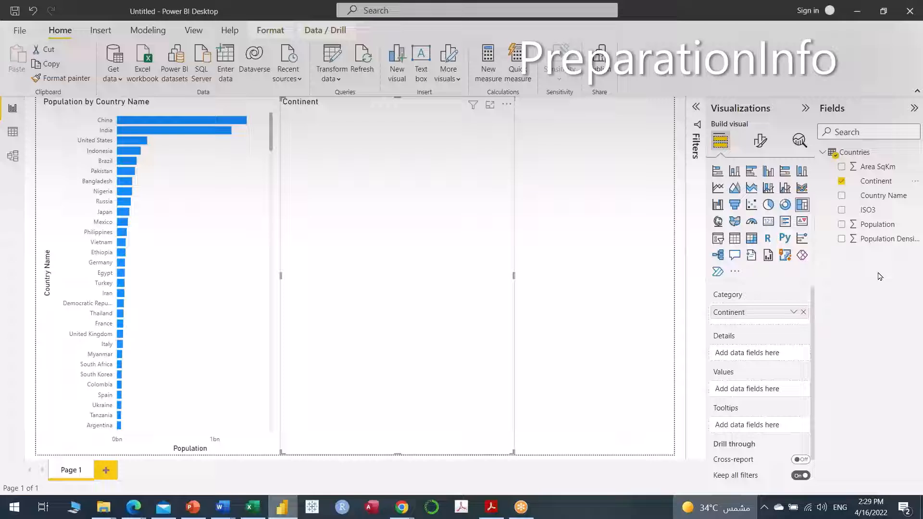
pyautogui.moveTo(884, 225); pyautogui.dragTo(600, 293)
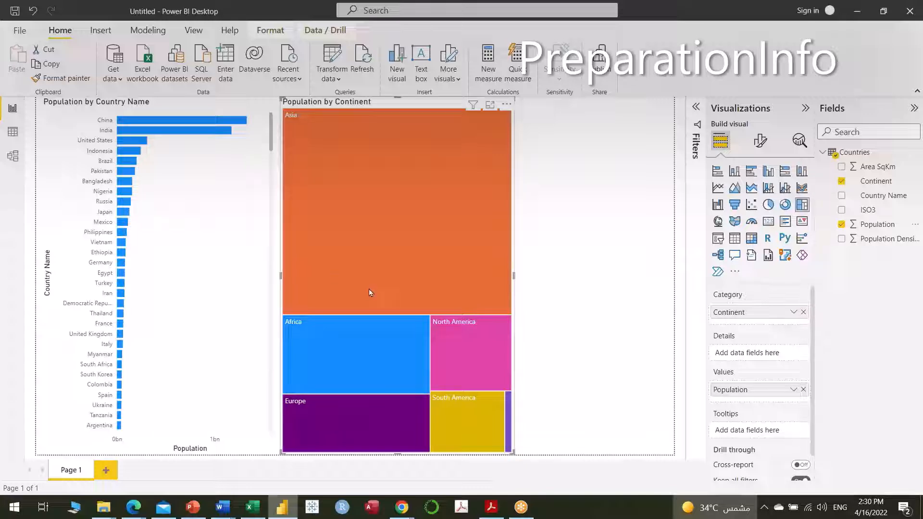
# - Resize the treemap to span the upper part of the page from the bar chart to the right page edge, leaving no continent highlighted
pyautogui.moveTo(369, 289)
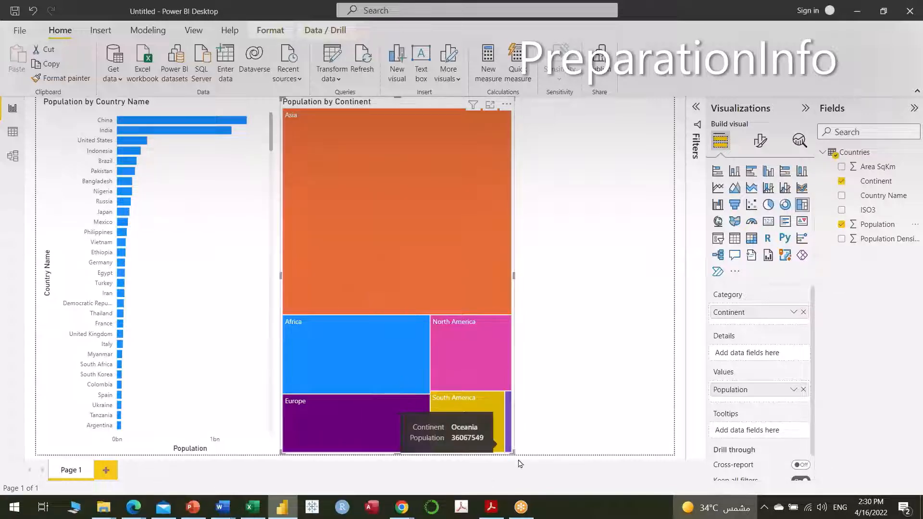
pyautogui.moveTo(512, 452); pyautogui.dragTo(516, 244)
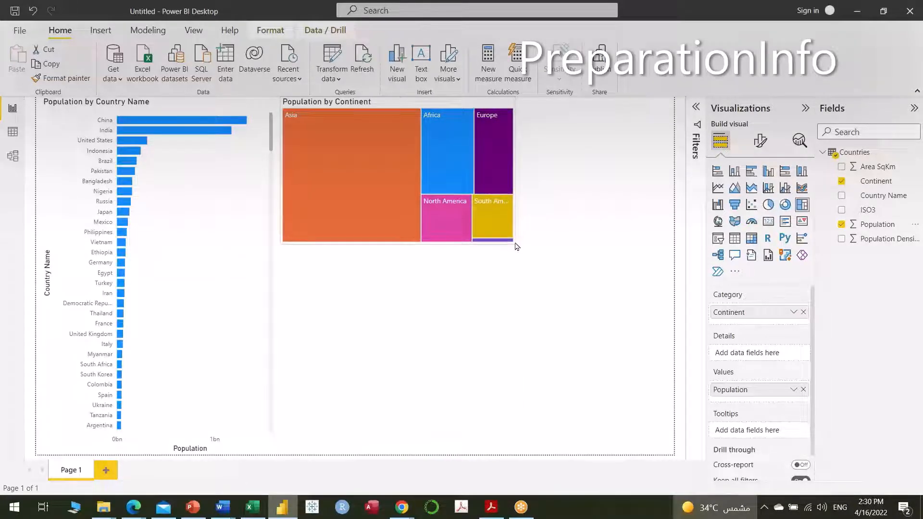
pyautogui.moveTo(516, 171); pyautogui.dragTo(672, 174)
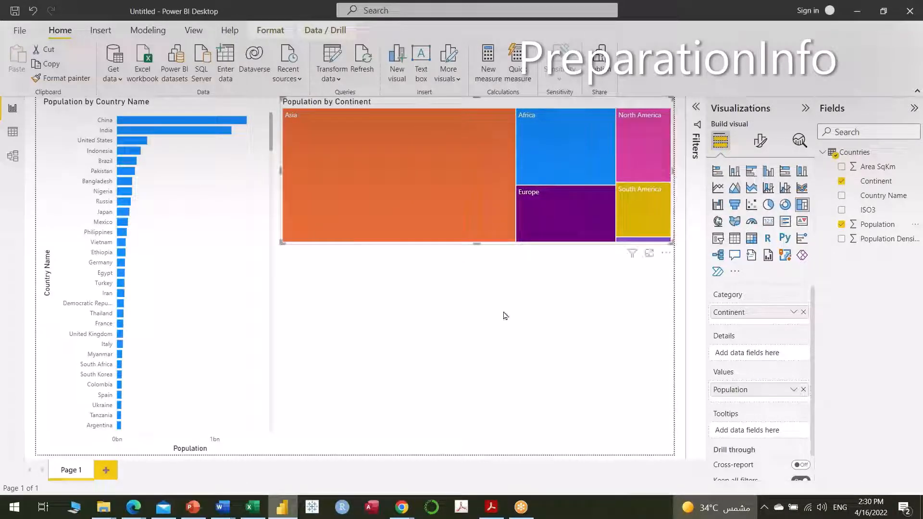
pyautogui.click(505, 316)
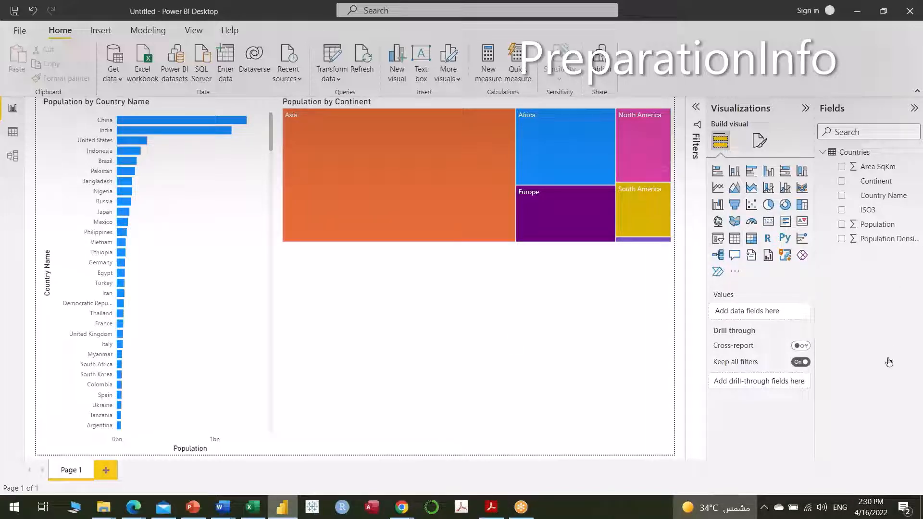
pyautogui.click(473, 240)
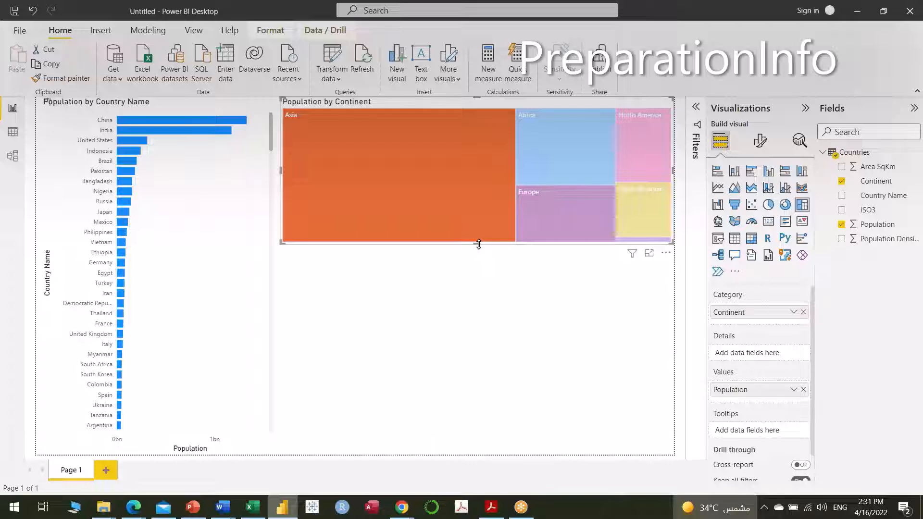
pyautogui.moveTo(479, 245); pyautogui.dragTo(479, 260)
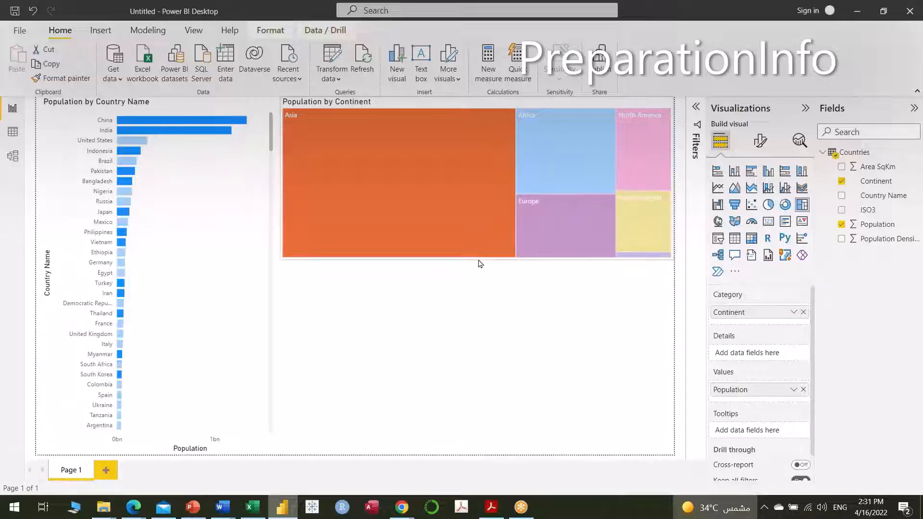
pyautogui.click(303, 321)
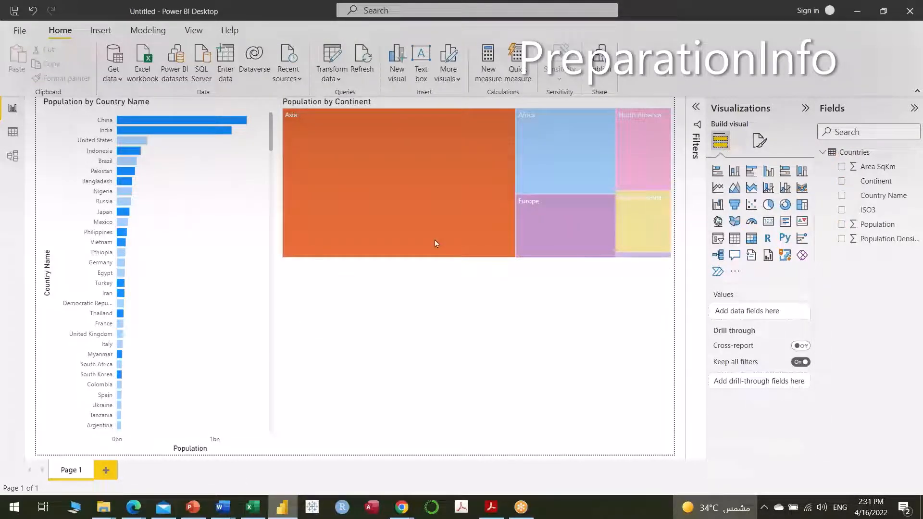
pyautogui.click(444, 188)
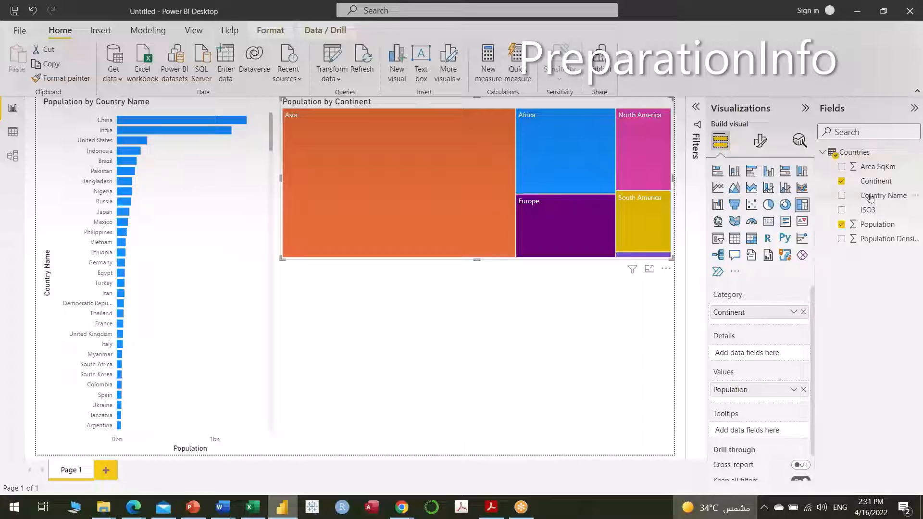
# - Create a map visual in the empty area below the treemap with Country Name as the location
pyautogui.moveTo(871, 197); pyautogui.dragTo(533, 354)
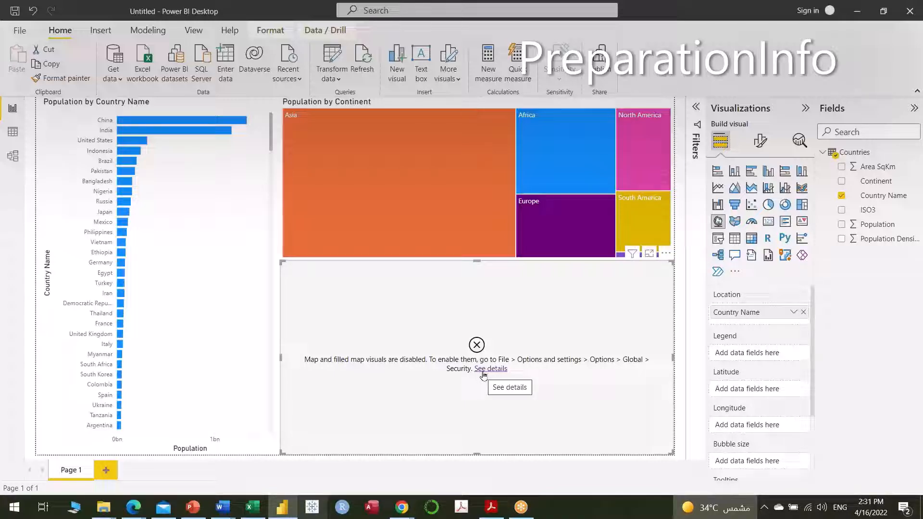
# - Enable the use of Map and Filled Map visuals in the global security options
pyautogui.click(25, 34)
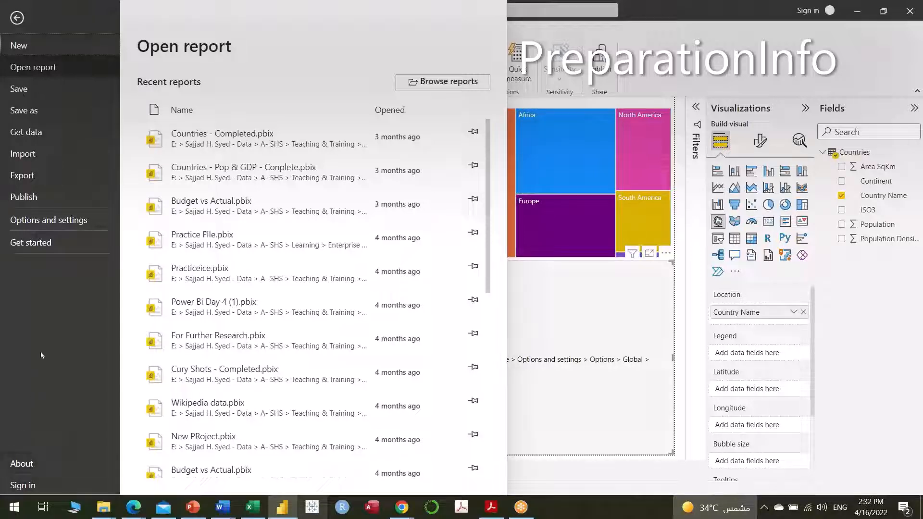
pyautogui.click(32, 221)
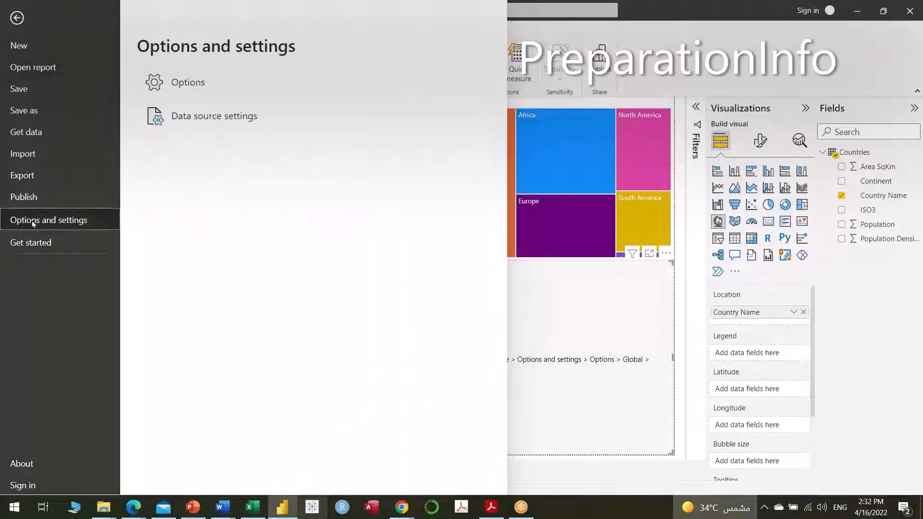
pyautogui.click(201, 84)
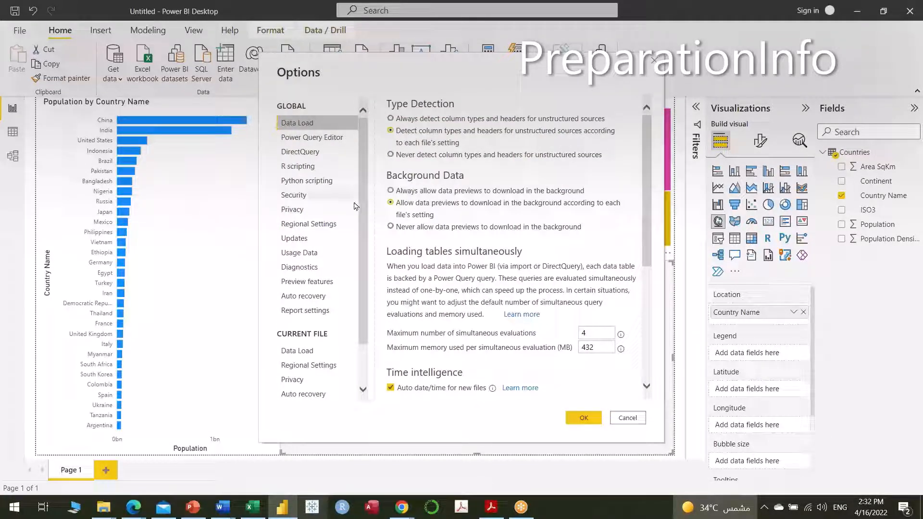
pyautogui.moveTo(504, 68); pyautogui.dragTo(355, 69)
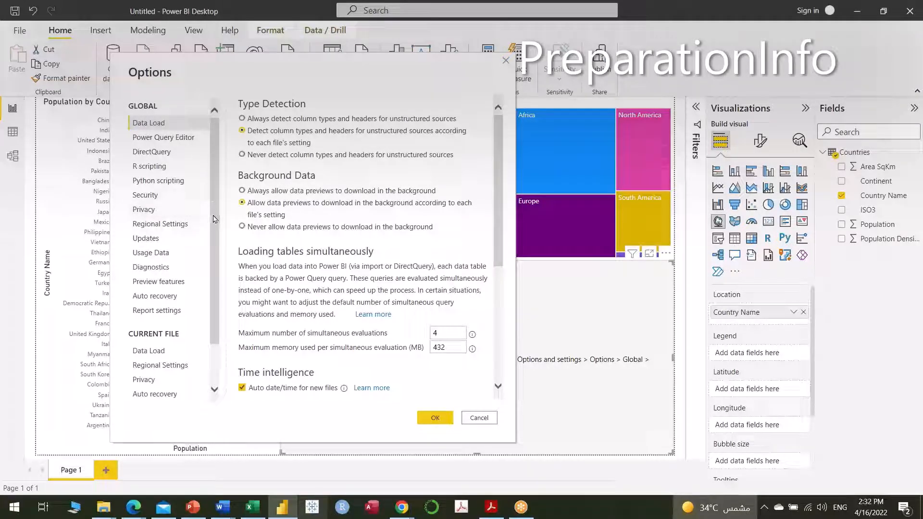
pyautogui.scroll(-1, 217, 223)
pyautogui.scroll(-2, 217, 222)
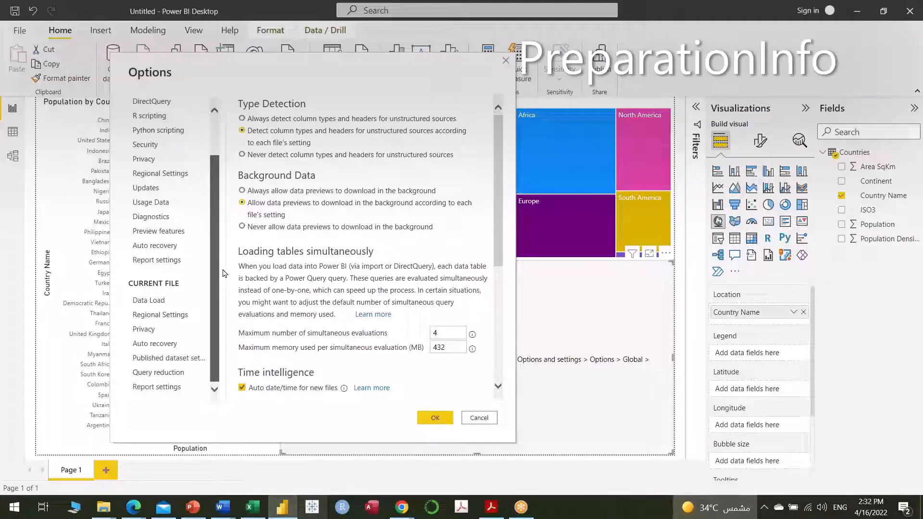
pyautogui.scroll(3, 188, 202)
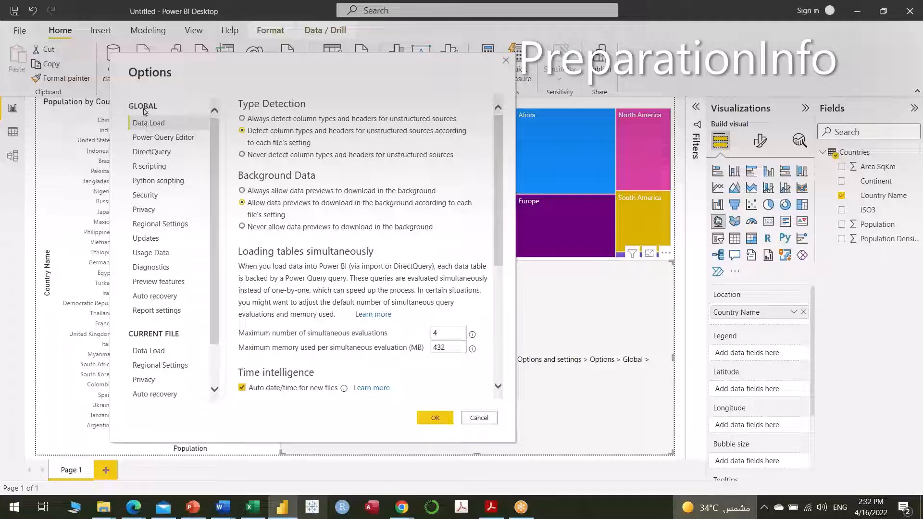
pyautogui.moveTo(363, 72); pyautogui.dragTo(334, 78)
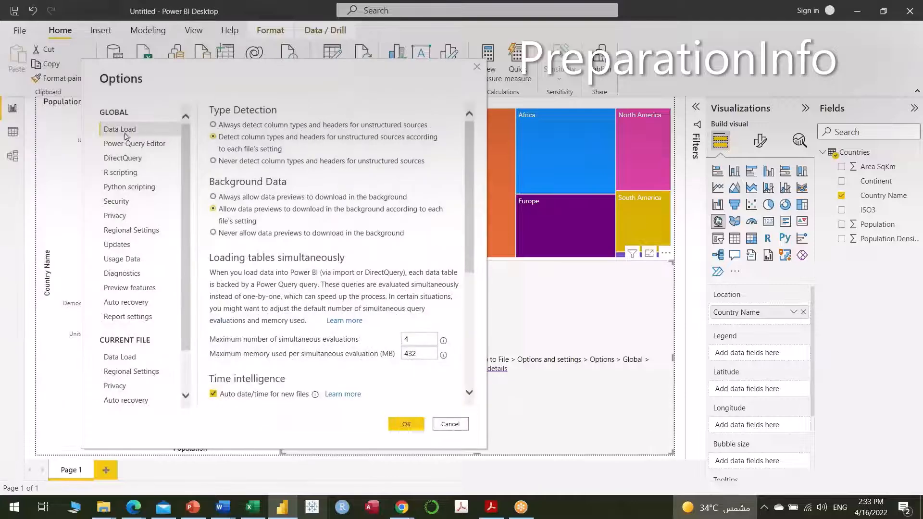
pyautogui.click(122, 201)
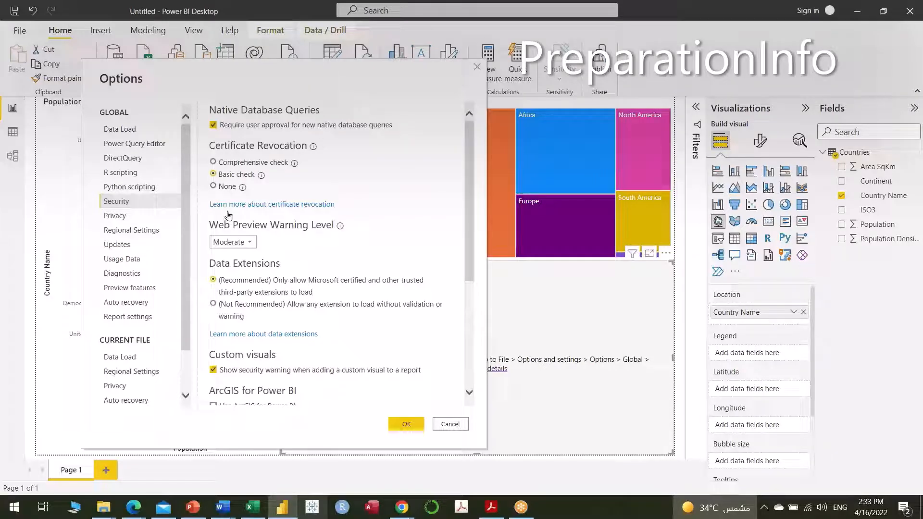
pyautogui.scroll(-2, 349, 230)
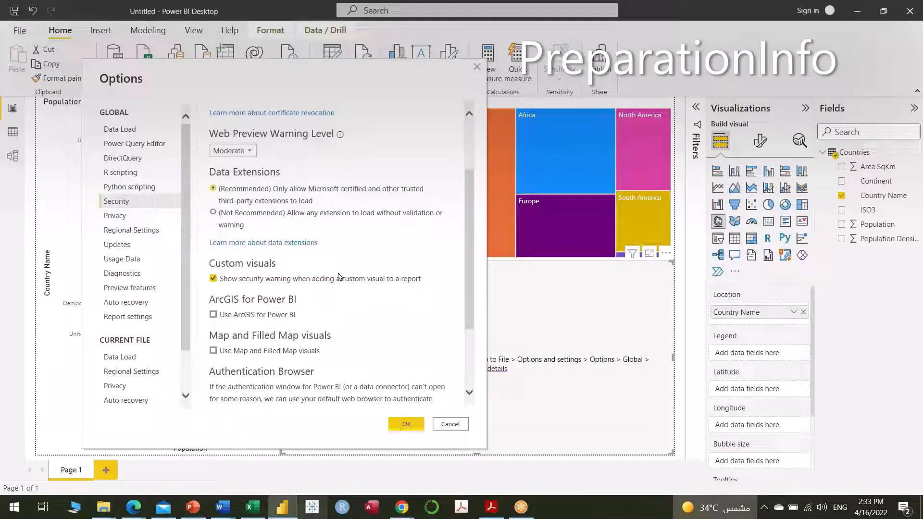
pyautogui.click(214, 352)
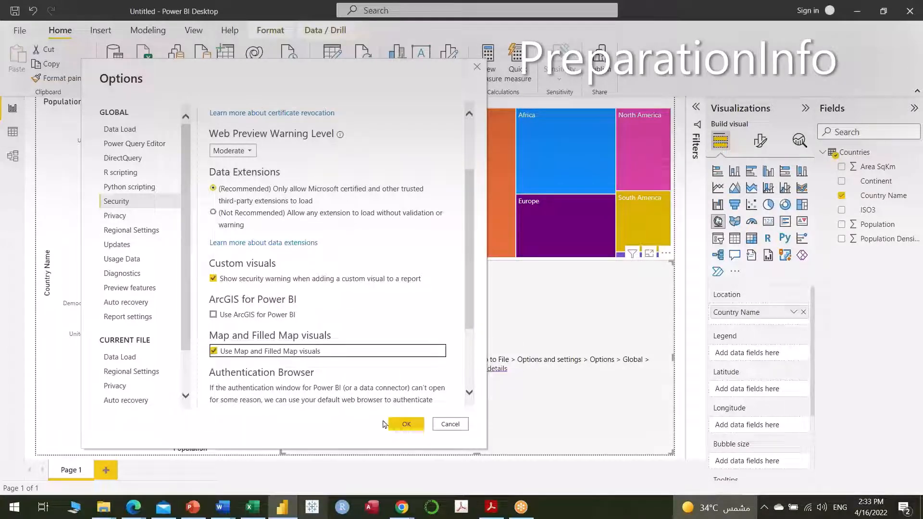
pyautogui.click(406, 425)
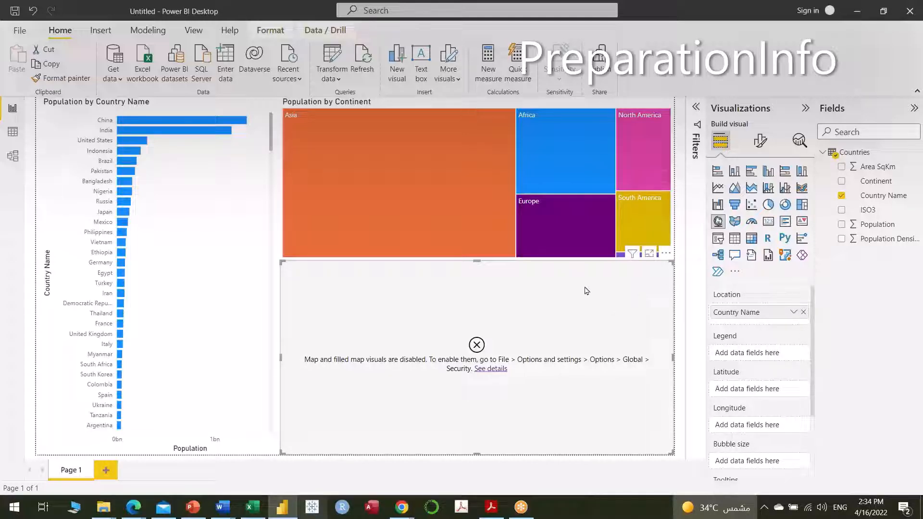
# - Check the Map and Filled Map visuals setting in the global security options
pyautogui.click(19, 32)
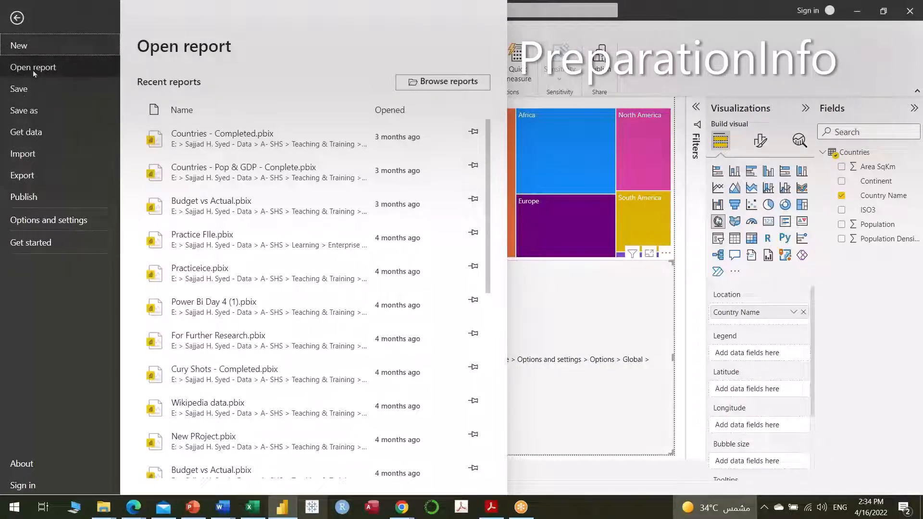
pyautogui.click(29, 223)
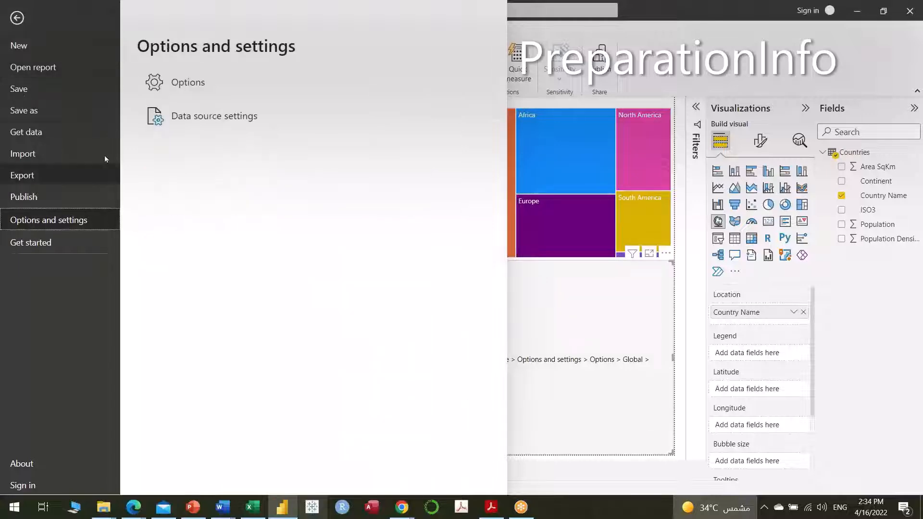
pyautogui.click(191, 83)
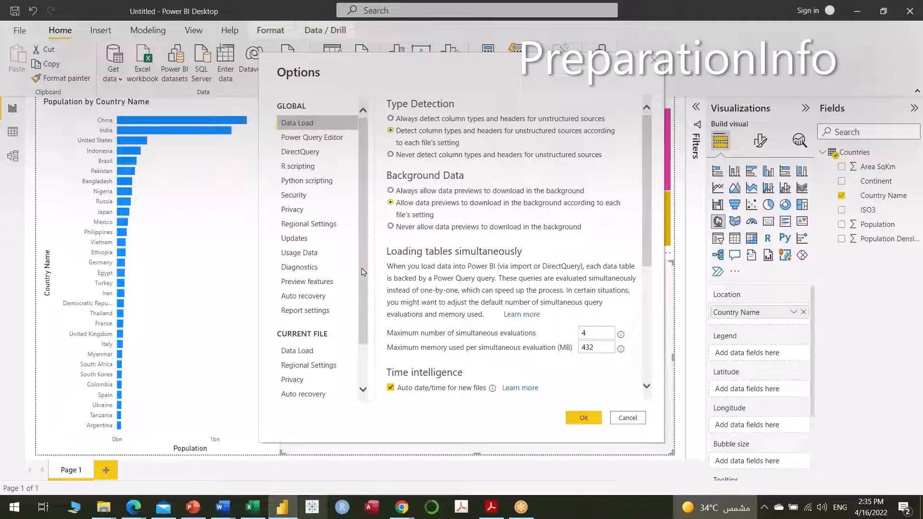
pyautogui.moveTo(362, 272)
pyautogui.mouseDown()
pyautogui.moveTo(361, 343)
pyautogui.moveTo(358, 270)
pyautogui.mouseUp()
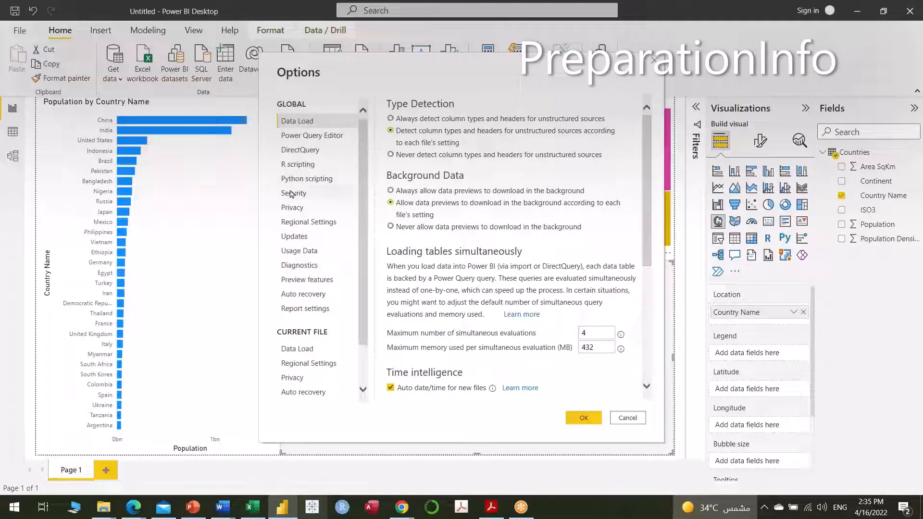
pyautogui.click(291, 193)
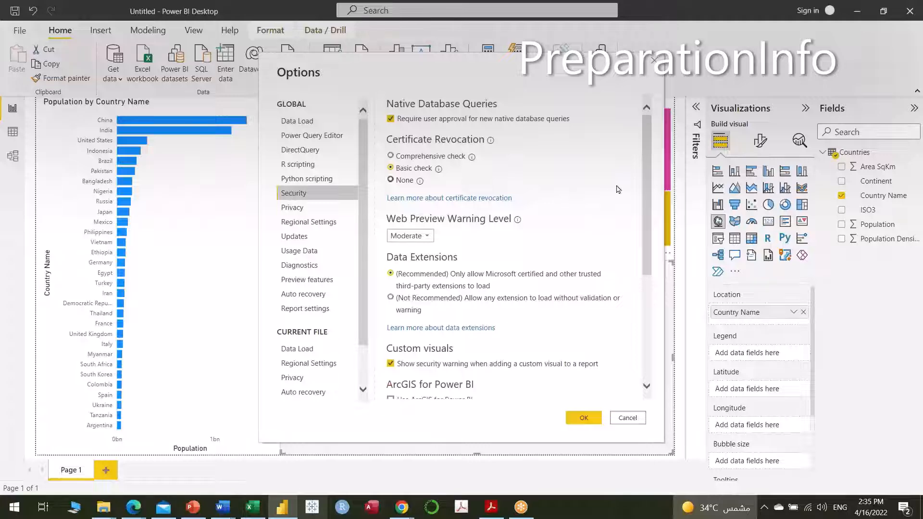
pyautogui.moveTo(647, 183); pyautogui.dragTo(645, 295)
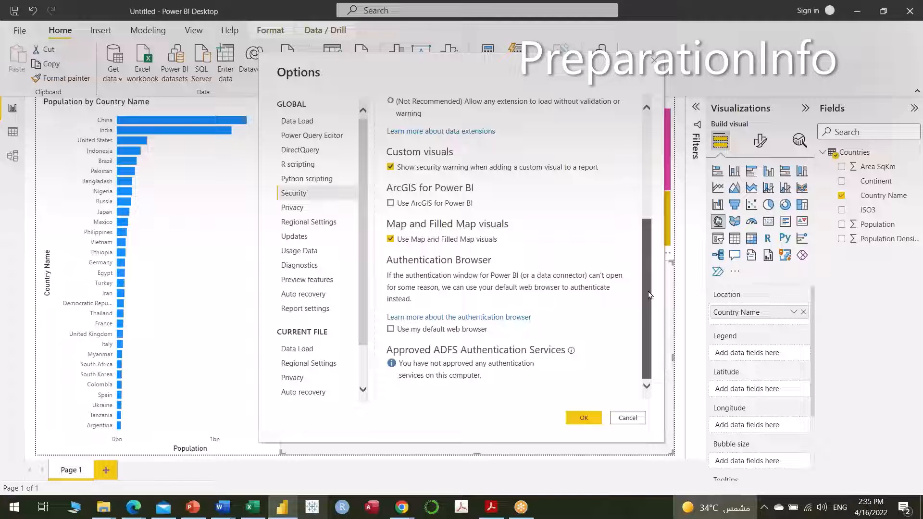
pyautogui.click(585, 416)
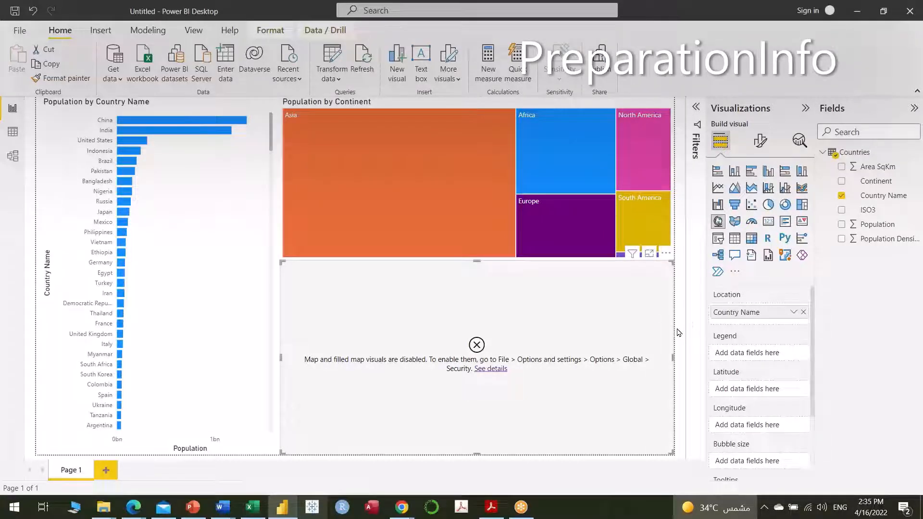
# - Replace the disabled map below the treemap with a new Country Name map that uses Continent as the legend
pyautogui.press('Delete')
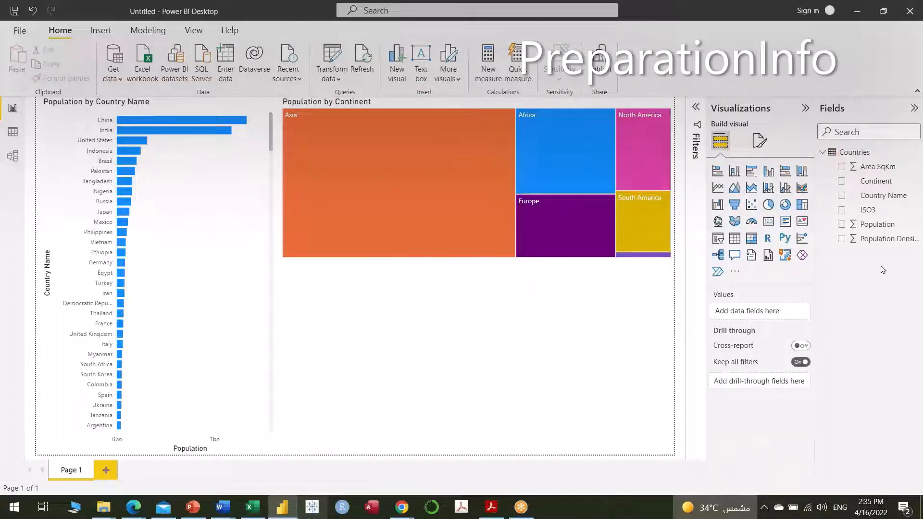
pyautogui.moveTo(884, 228); pyautogui.dragTo(577, 351)
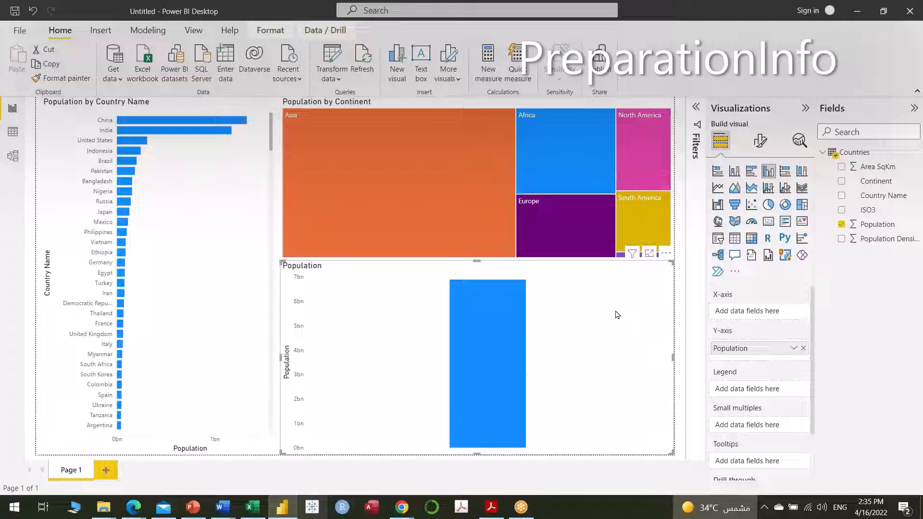
pyautogui.press('Delete')
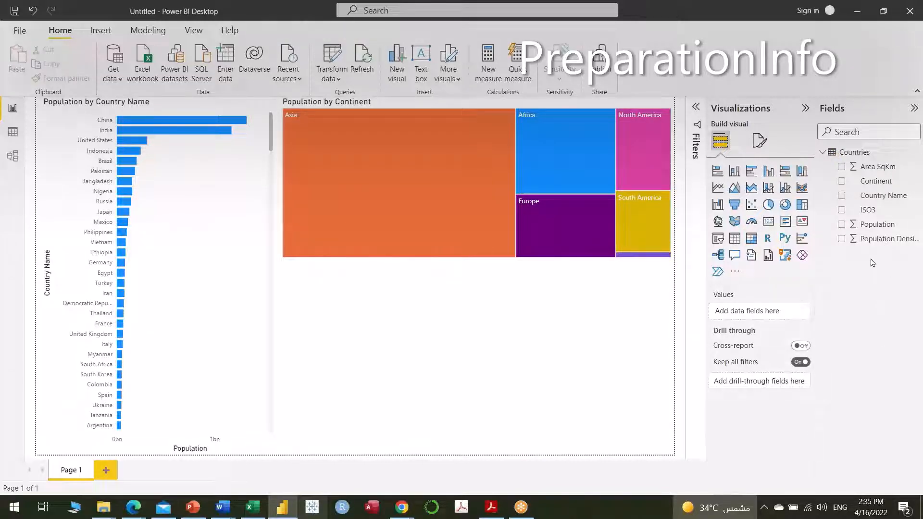
pyautogui.moveTo(885, 197); pyautogui.dragTo(570, 322)
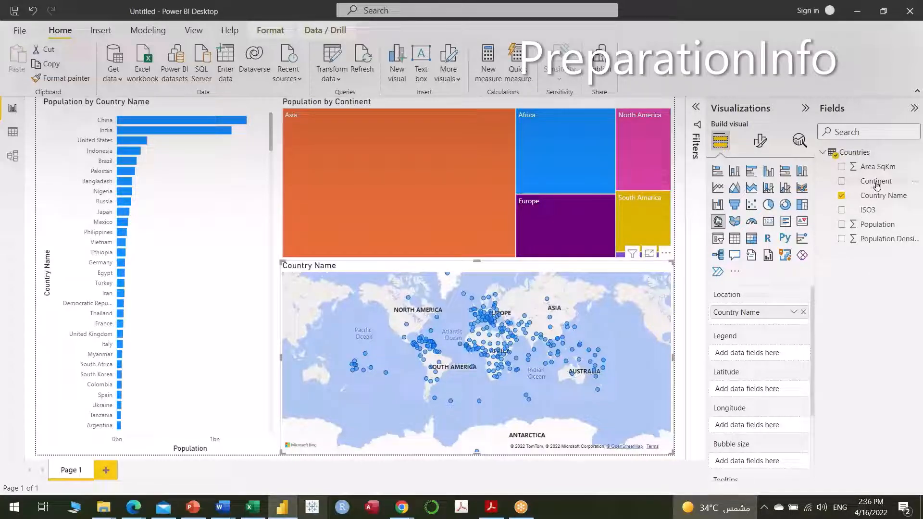
pyautogui.moveTo(876, 181); pyautogui.dragTo(481, 310)
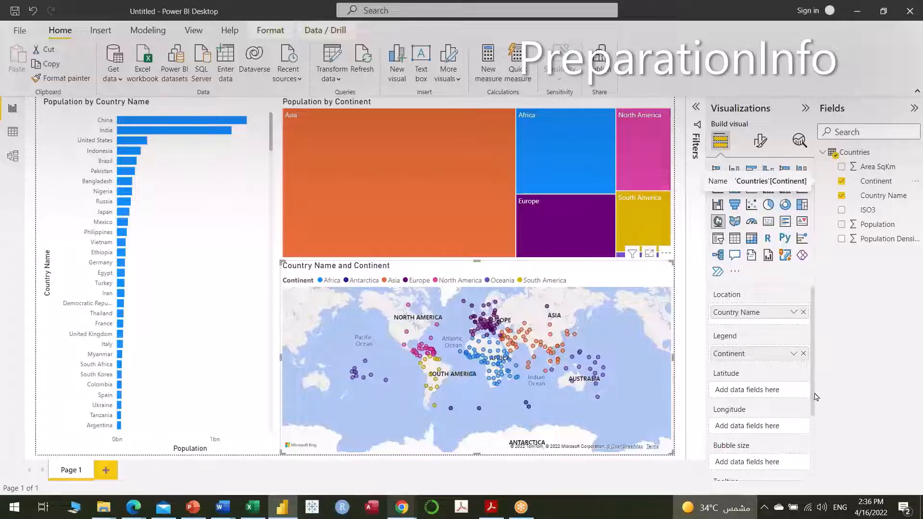
# - Switch to PowerPoint to view the sample Power BI Report slide and return to Power BI Desktop
pyautogui.click(191, 510)
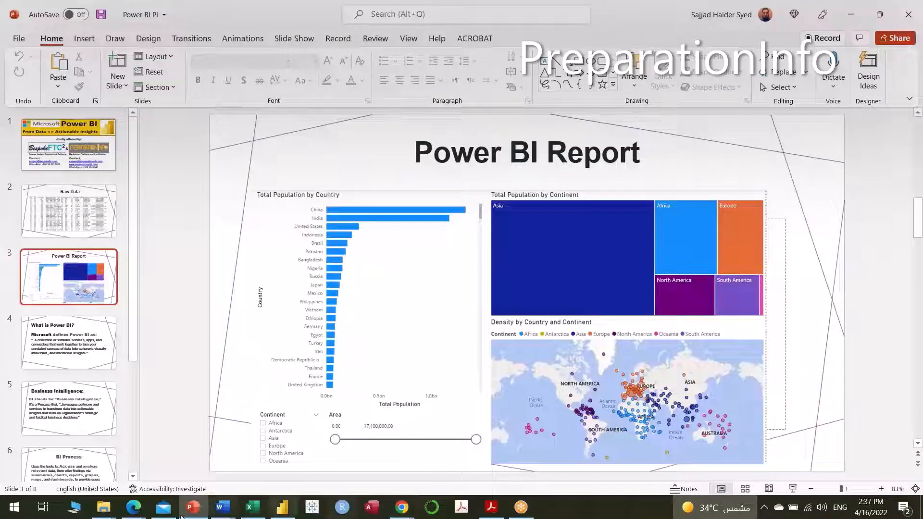
pyautogui.click(282, 508)
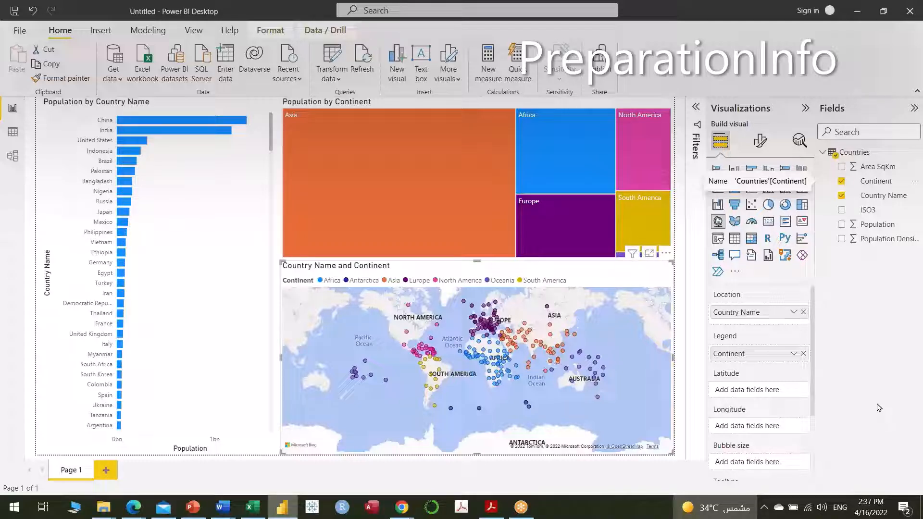
# - Highlight Asia in the treemap, examine its countries in the bar chart and map, and clear the highlight
pyautogui.click(454, 167)
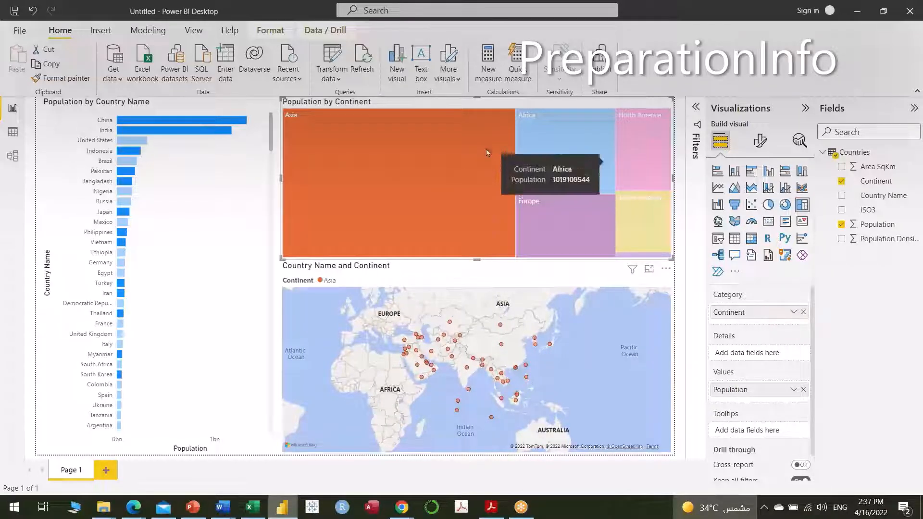
pyautogui.moveTo(356, 182)
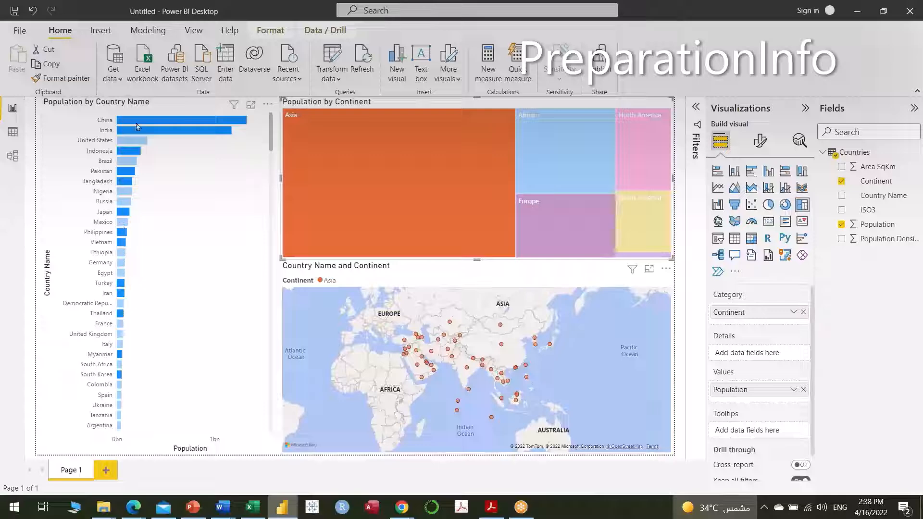
pyautogui.moveTo(133, 122)
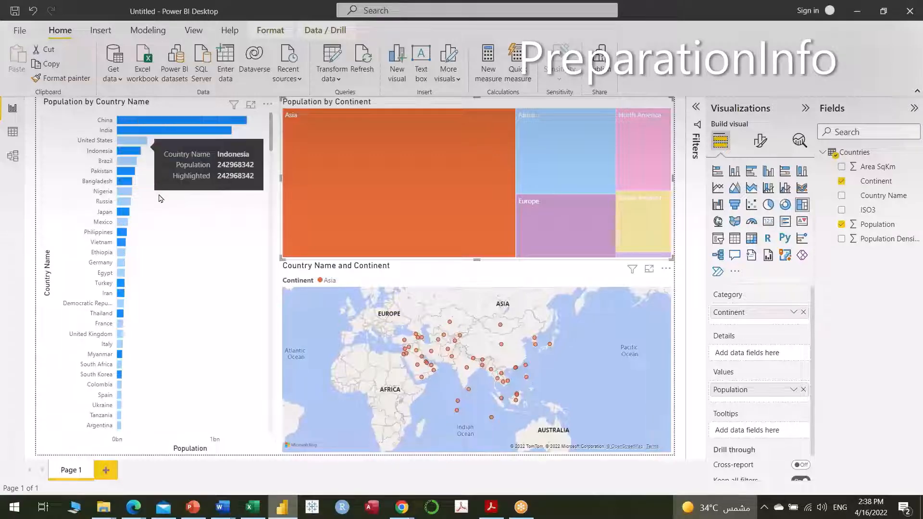
pyautogui.moveTo(169, 138)
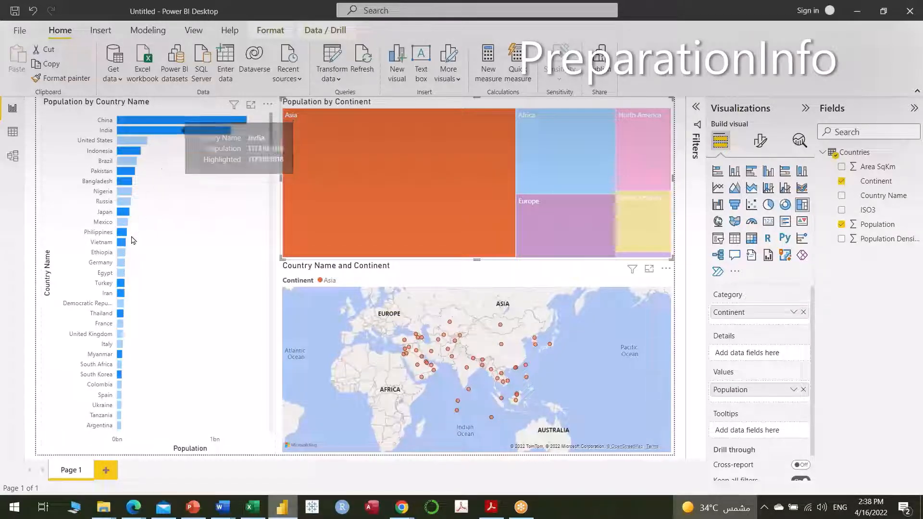
pyautogui.scroll(-3, 131, 239)
pyautogui.scroll(3, 133, 241)
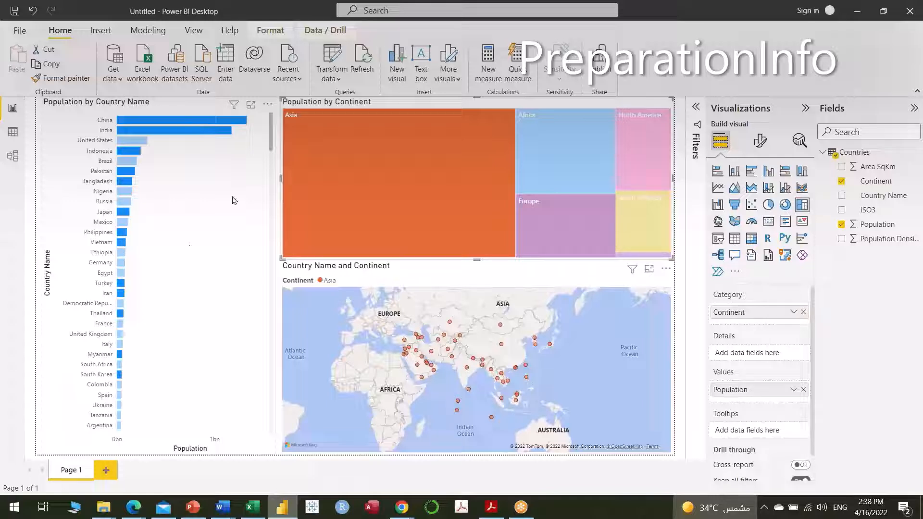
pyautogui.moveTo(430, 206)
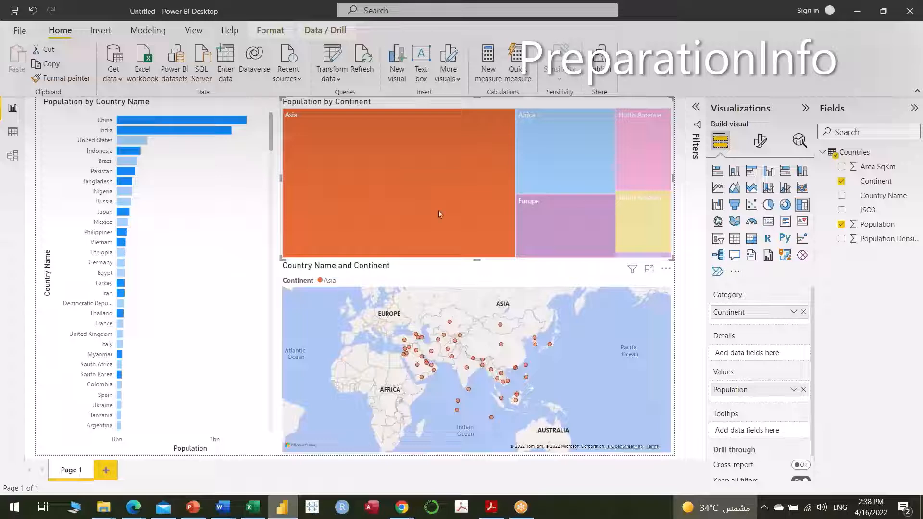
pyautogui.moveTo(401, 198)
pyautogui.click(427, 200)
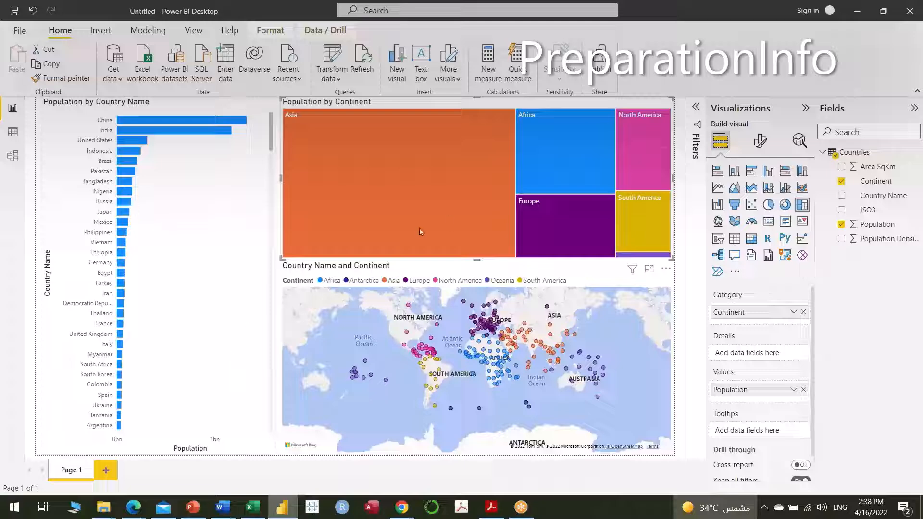
# - Highlight Asia in the treemap again and inspect the matching countries in the bar chart
pyautogui.moveTo(392, 178)
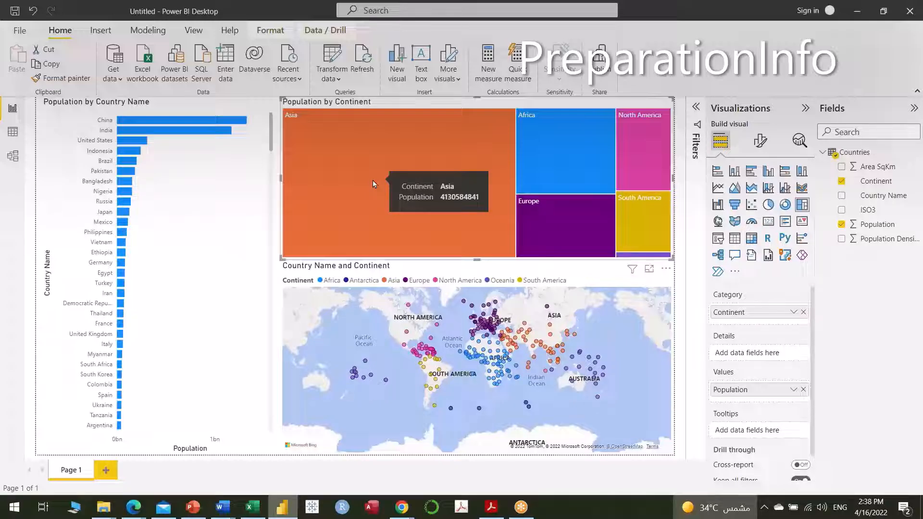
pyautogui.click(374, 182)
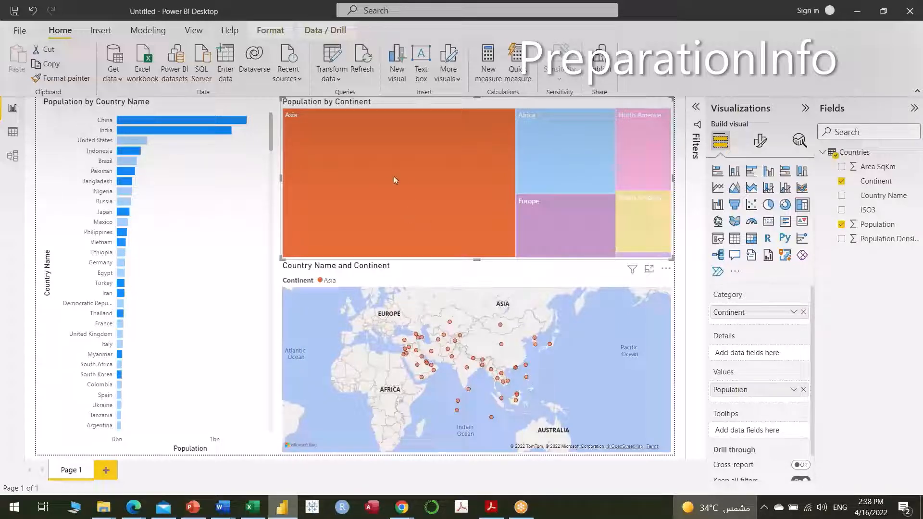
pyautogui.moveTo(394, 179)
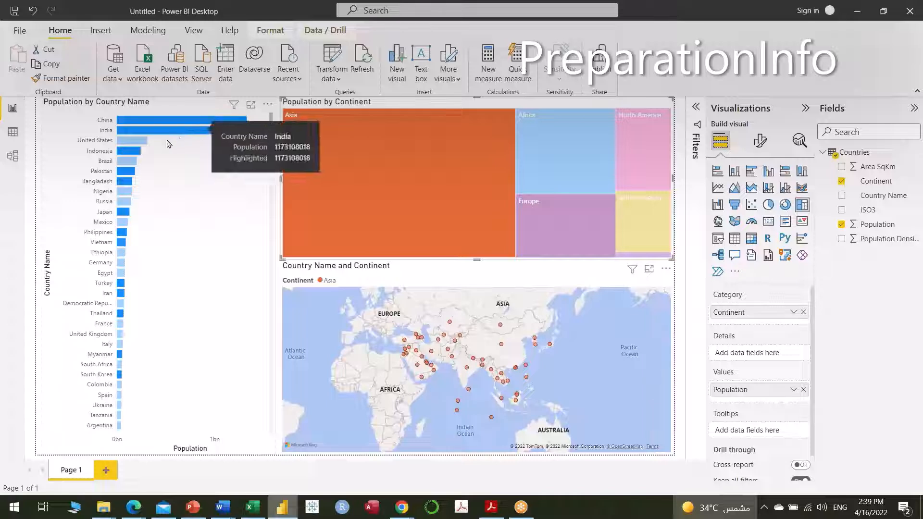
# - Clear the Asia highlight, highlight Africa in the treemap to inspect its countries in the bar chart and map, and clear it again
pyautogui.moveTo(145, 146)
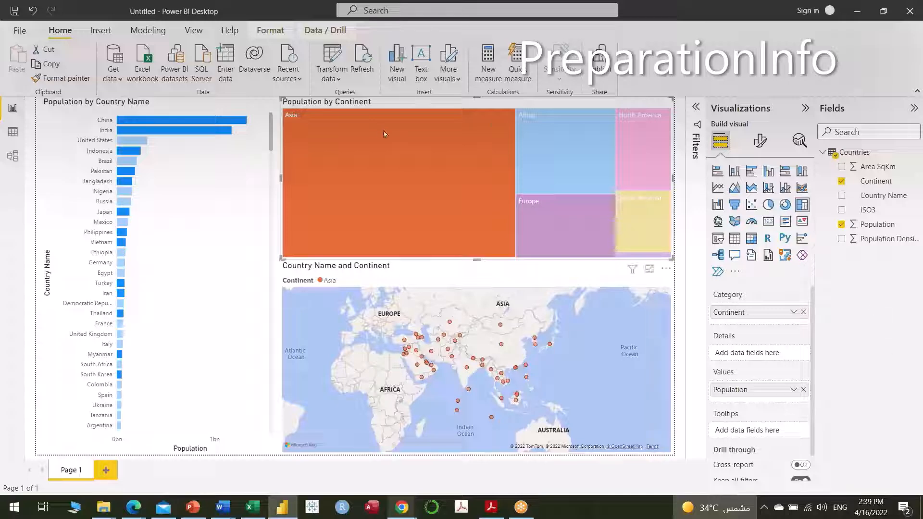
pyautogui.click(417, 174)
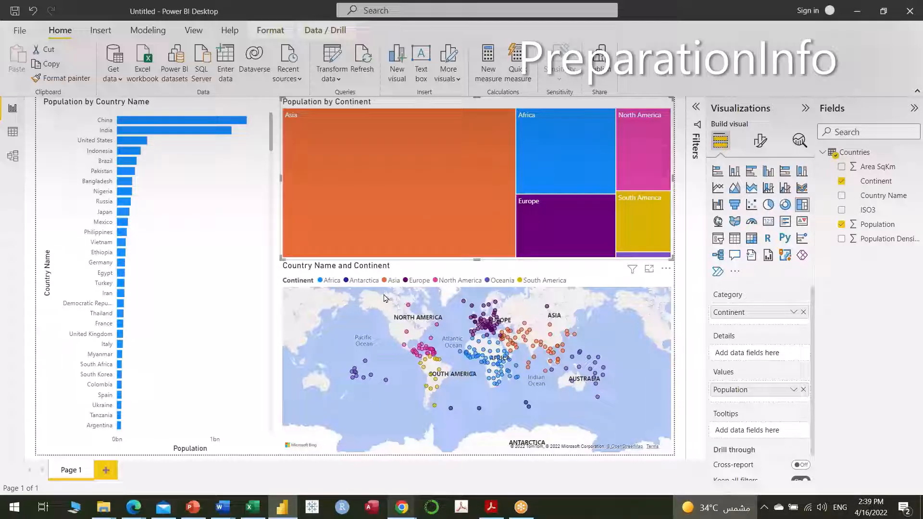
pyautogui.moveTo(572, 156)
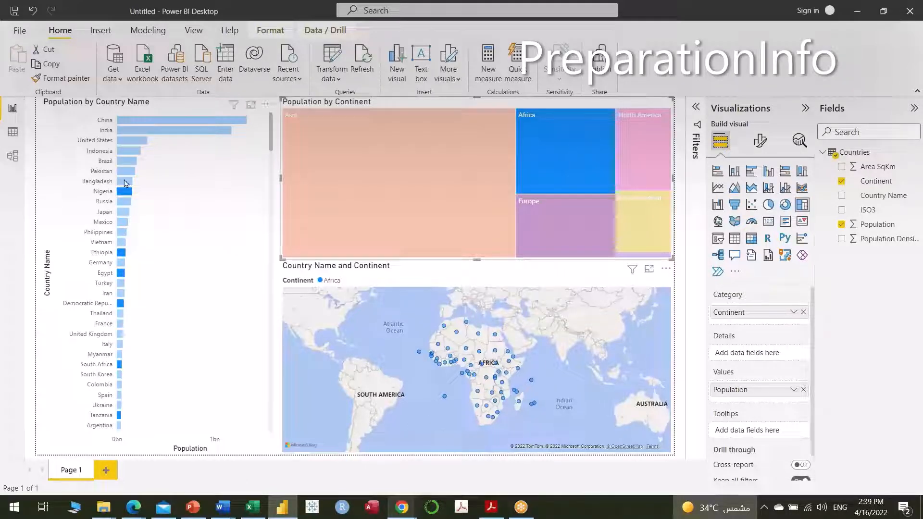
pyautogui.scroll(-5, 120, 315)
pyautogui.scroll(5, 120, 320)
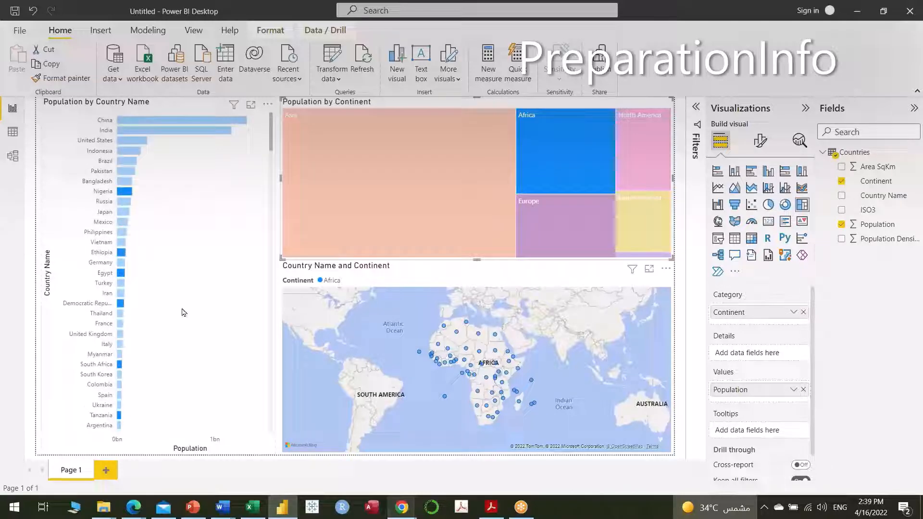
pyautogui.click(572, 155)
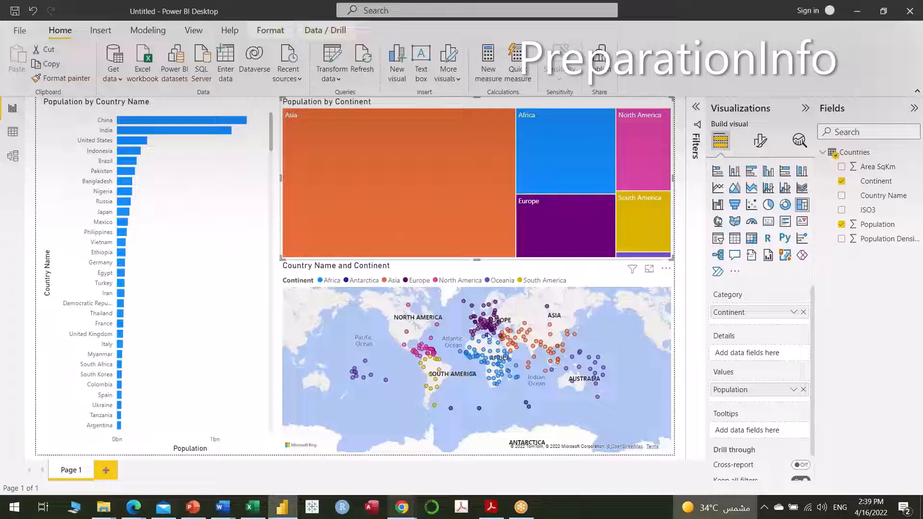
# - Highlight Europe and North America one after the other in the treemap to compare their countries, clearing each highlight
pyautogui.click(572, 232)
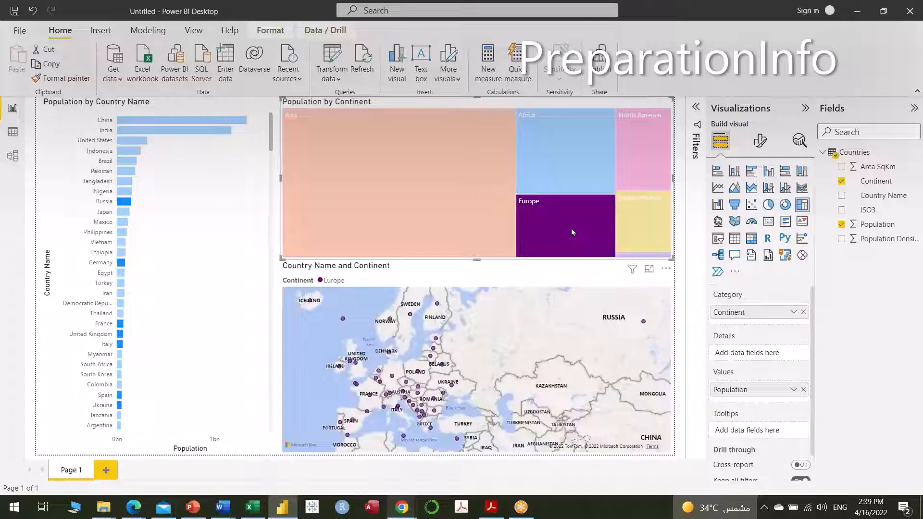
pyautogui.click(572, 231)
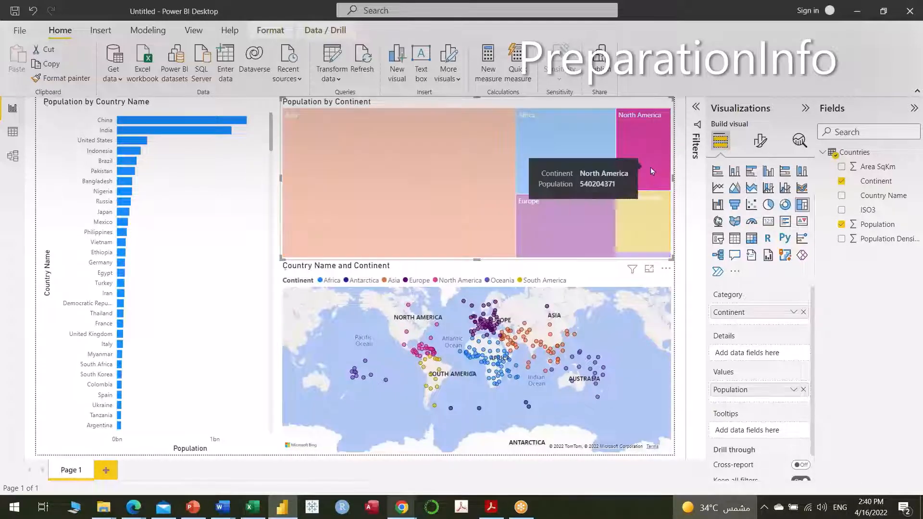
pyautogui.click(651, 169)
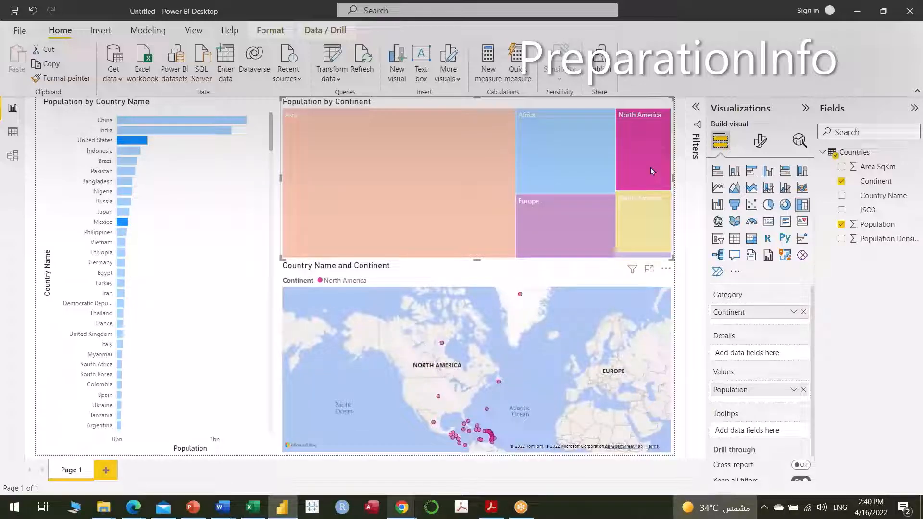
pyautogui.click(650, 167)
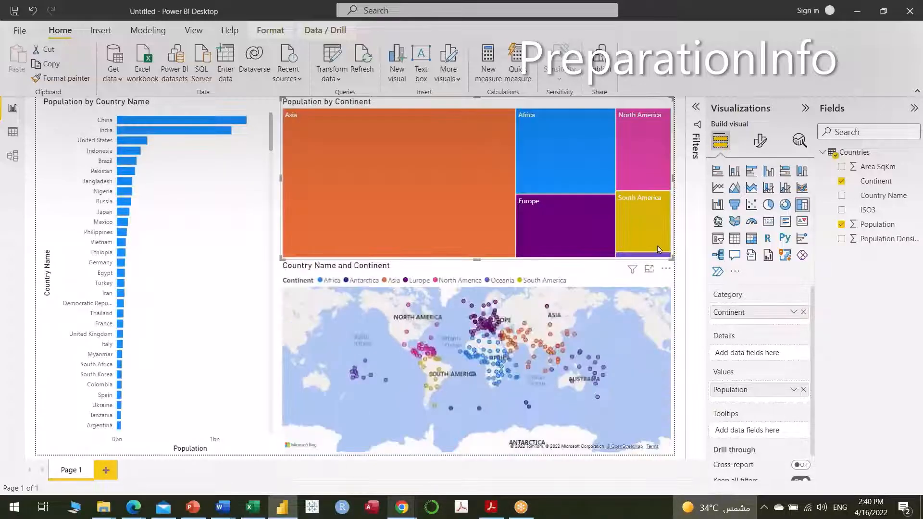
# - Highlight South America and Oceania one after the other in the treemap to examine their countries, and clear the highlight
pyautogui.click(657, 238)
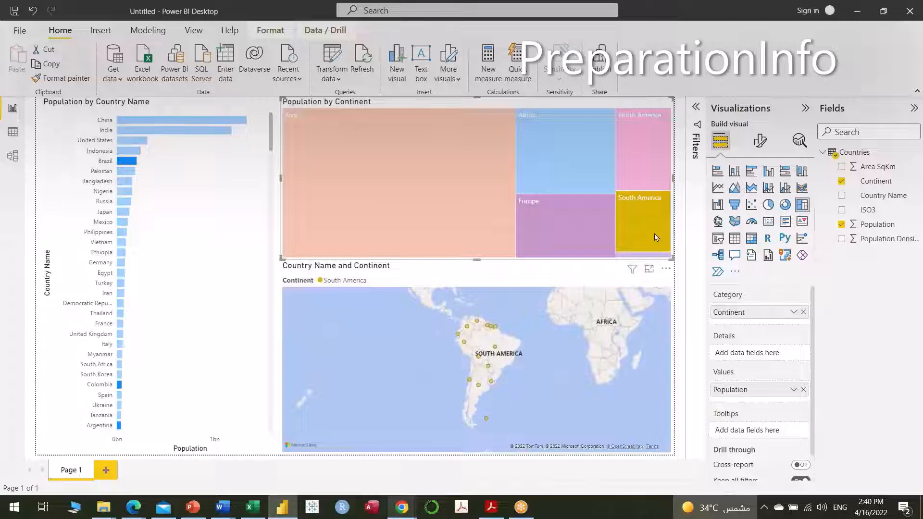
pyautogui.click(652, 248)
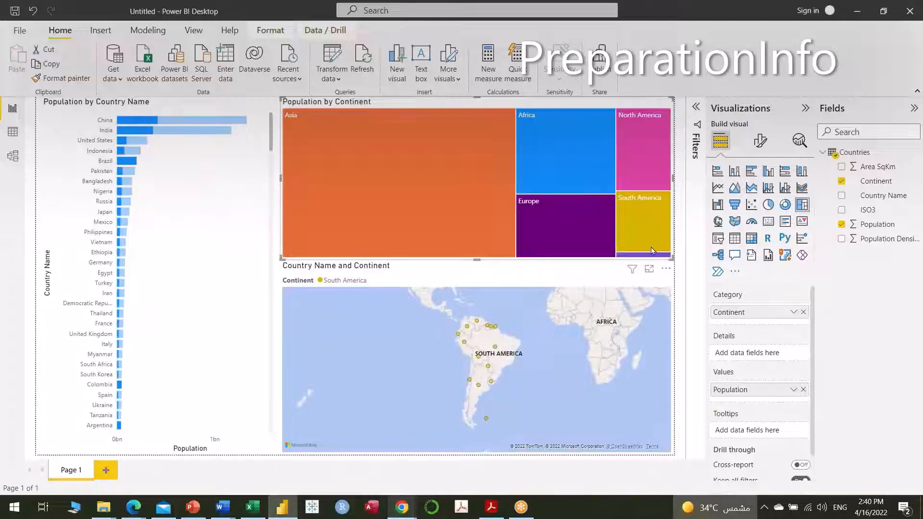
pyautogui.click(651, 255)
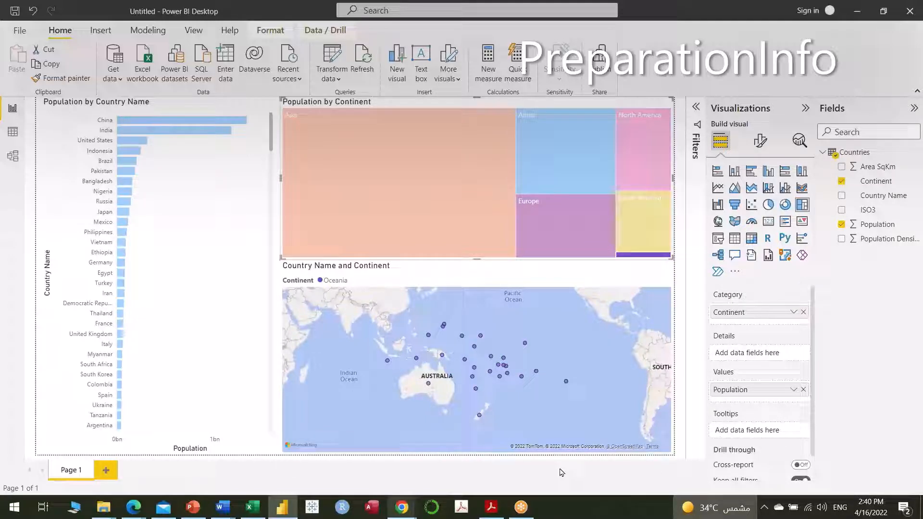
pyautogui.click(624, 259)
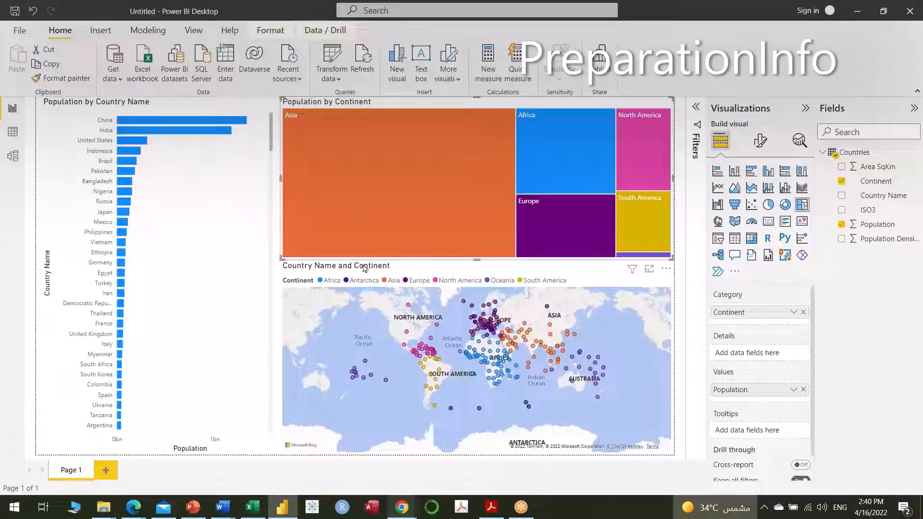
# - Highlight China and India in turn in the bar chart, examine each one's share of Asia and map location, and clear the highlight
pyautogui.moveTo(164, 124)
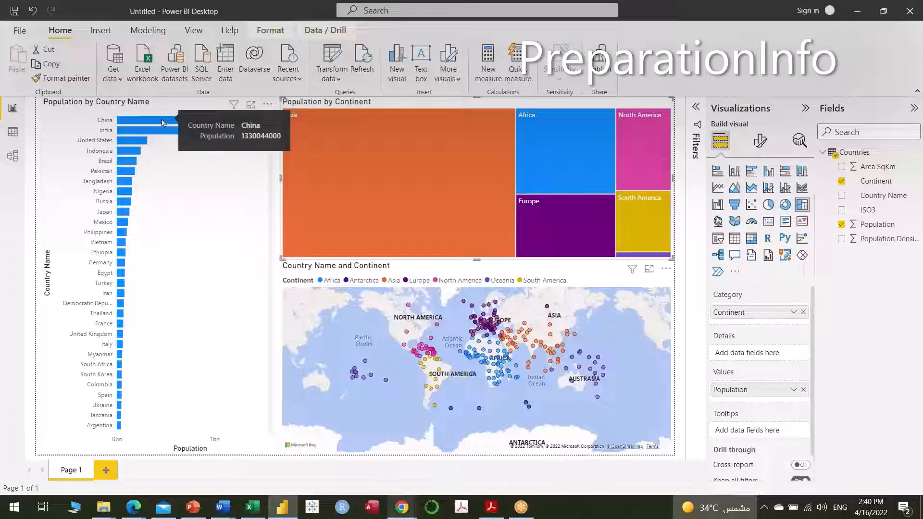
pyautogui.click(164, 121)
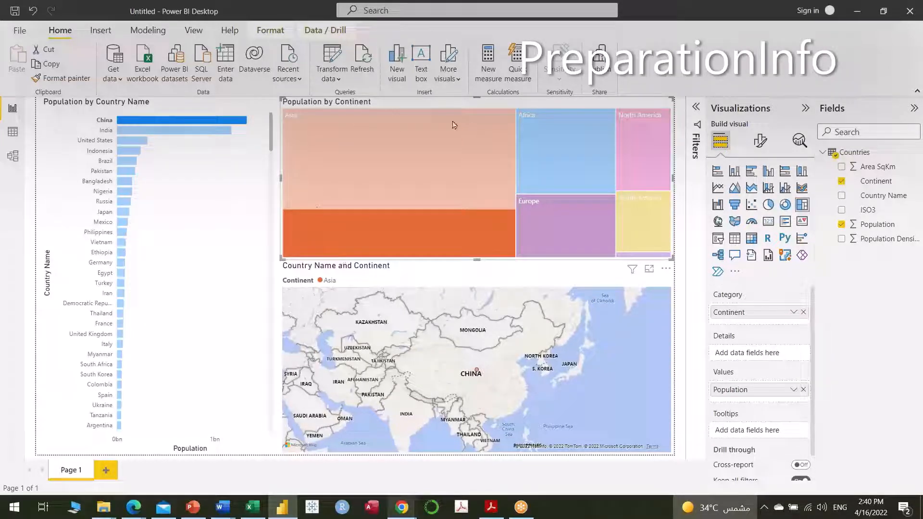
pyautogui.moveTo(354, 244)
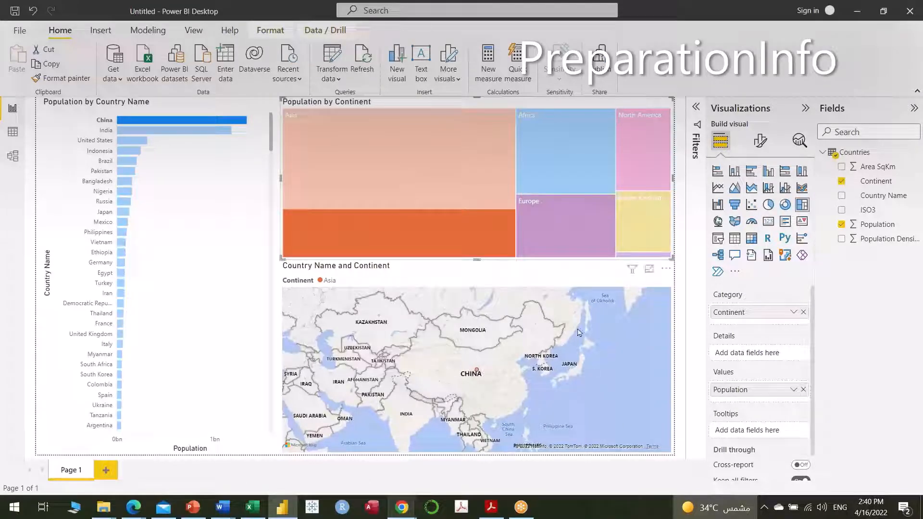
pyautogui.moveTo(452, 227)
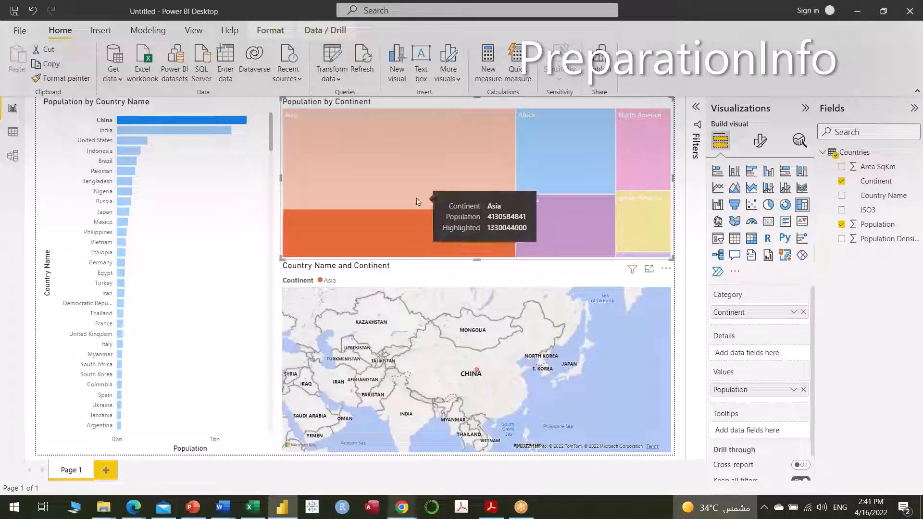
pyautogui.click(187, 130)
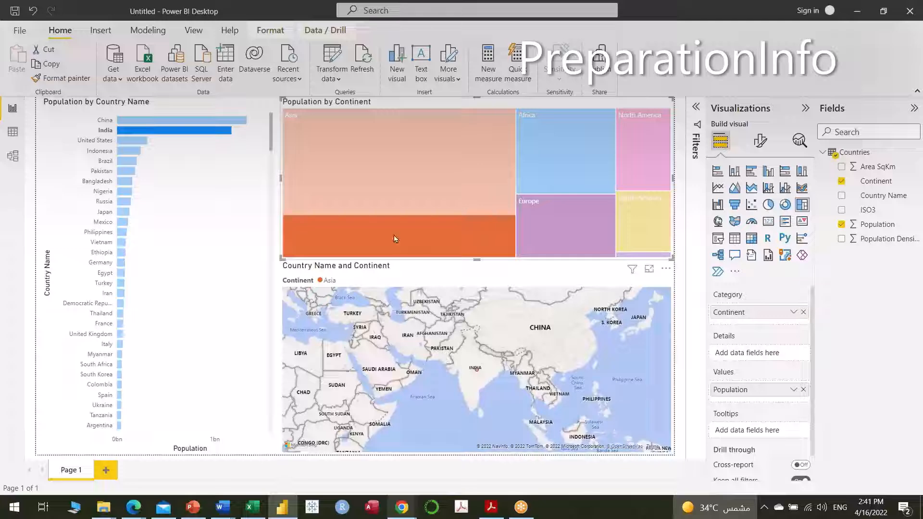
pyautogui.moveTo(394, 234)
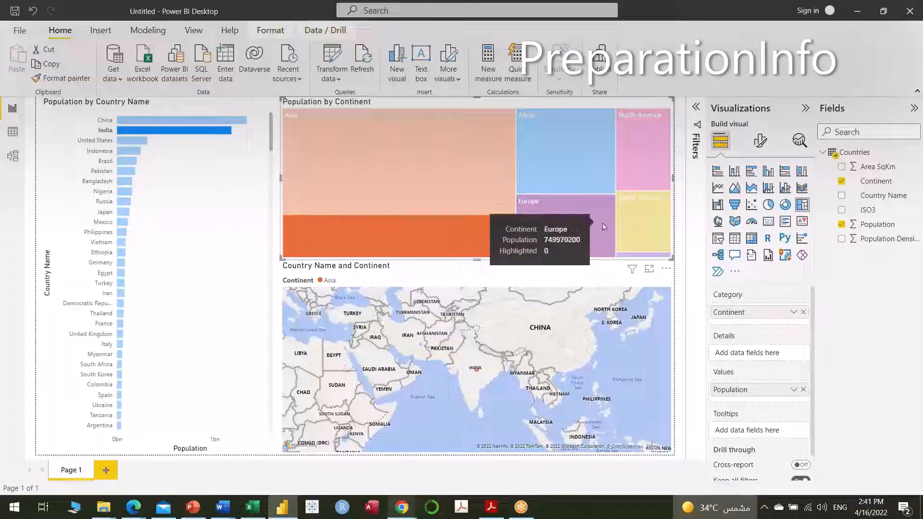
pyautogui.click(178, 132)
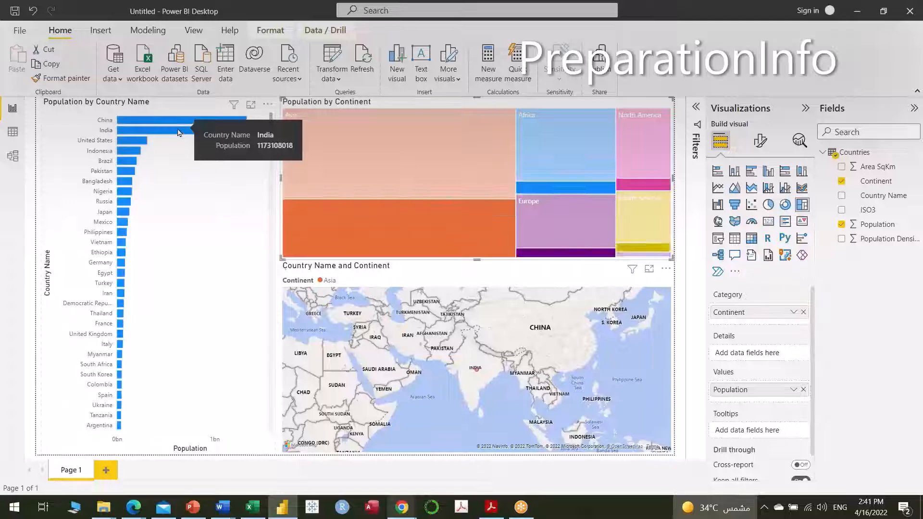
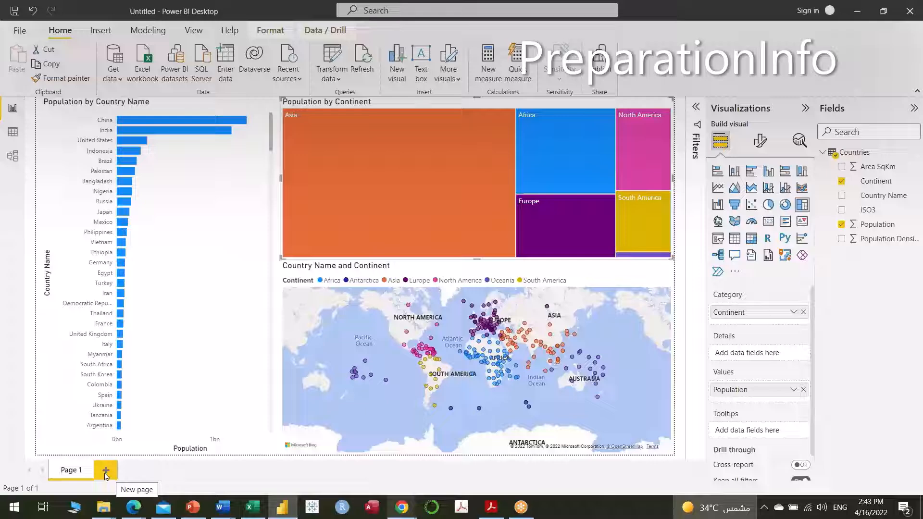
# - Add a second report page, and from Page 1 view the Countries data table before returning to the report
pyautogui.click(106, 473)
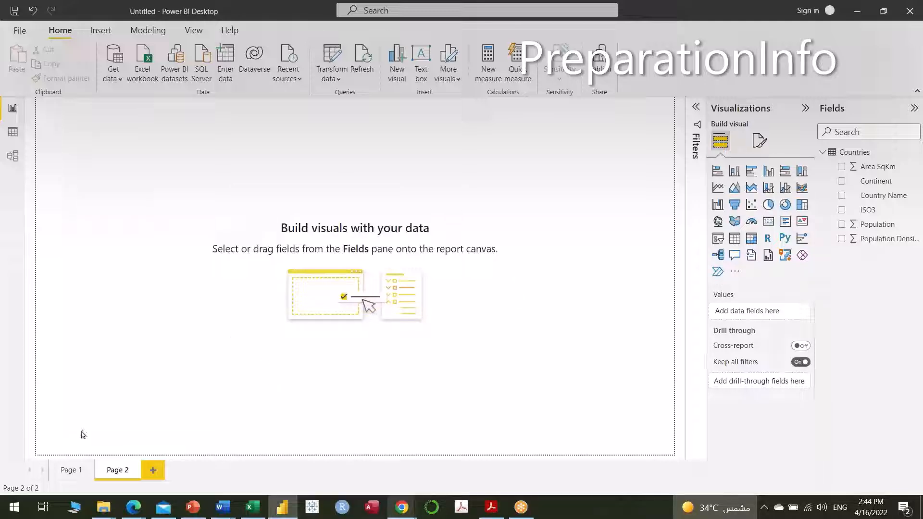
pyautogui.click(69, 470)
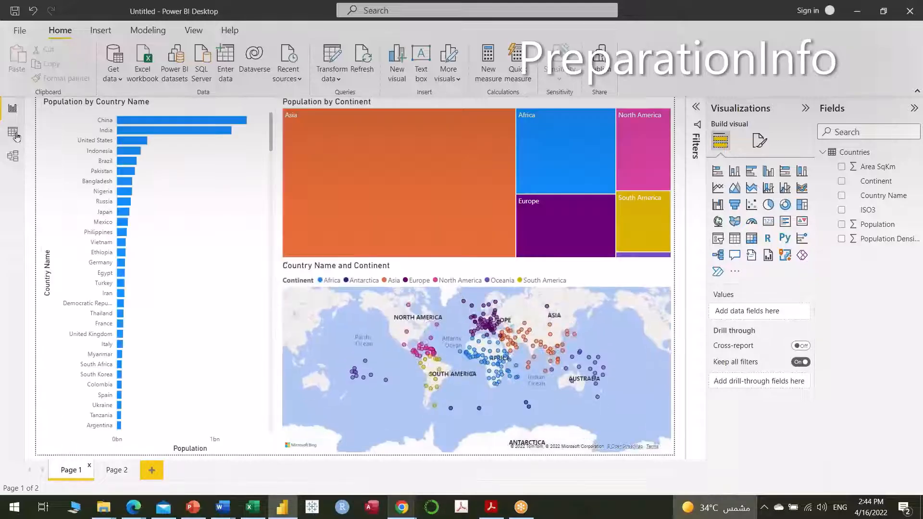
pyautogui.click(13, 132)
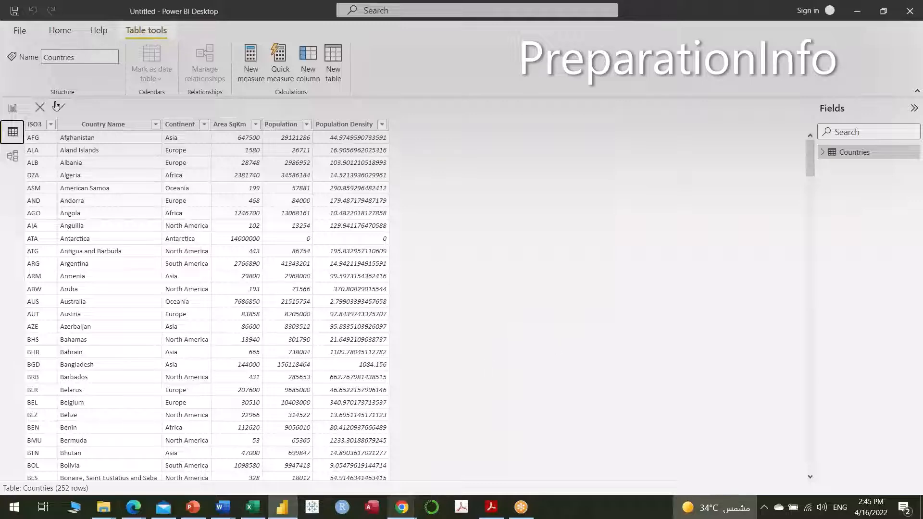
pyautogui.click(12, 108)
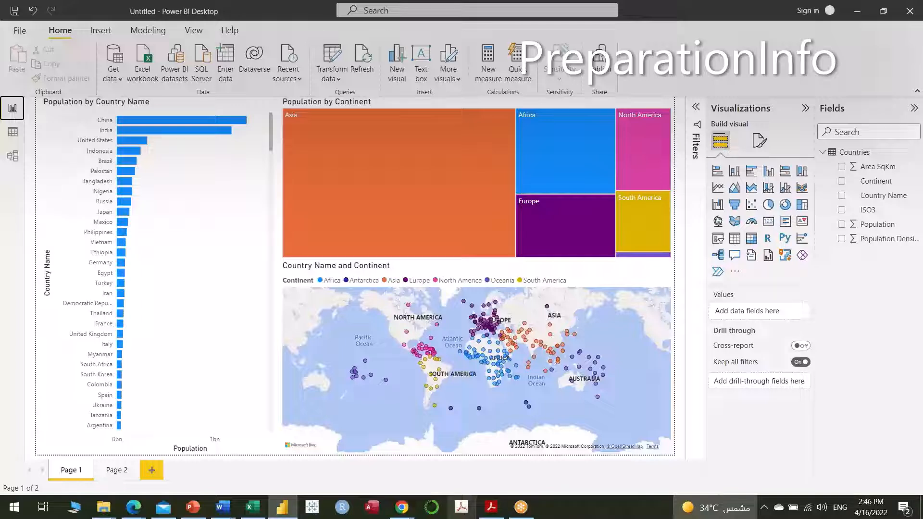
# - Insert a table visual on Page 2 with the columns Country Name, Population, Area SqKm and Population Density
pyautogui.click(114, 471)
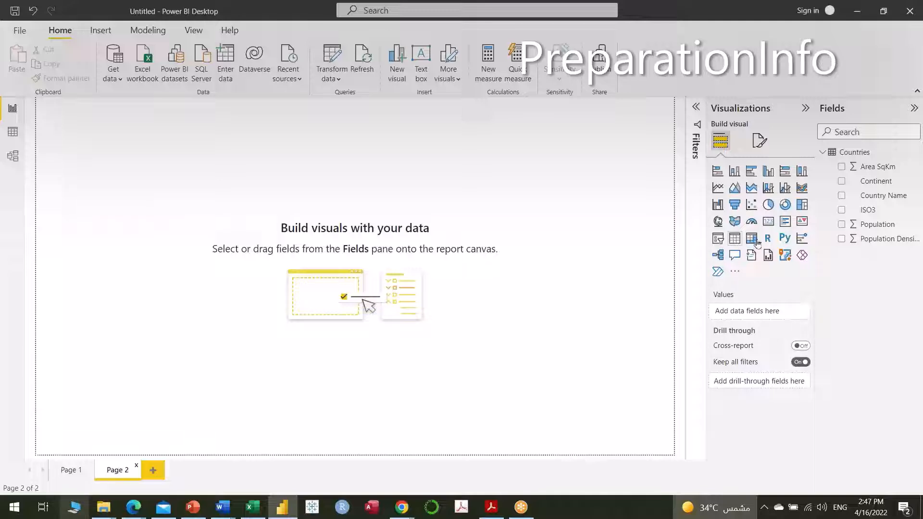
pyautogui.click(737, 240)
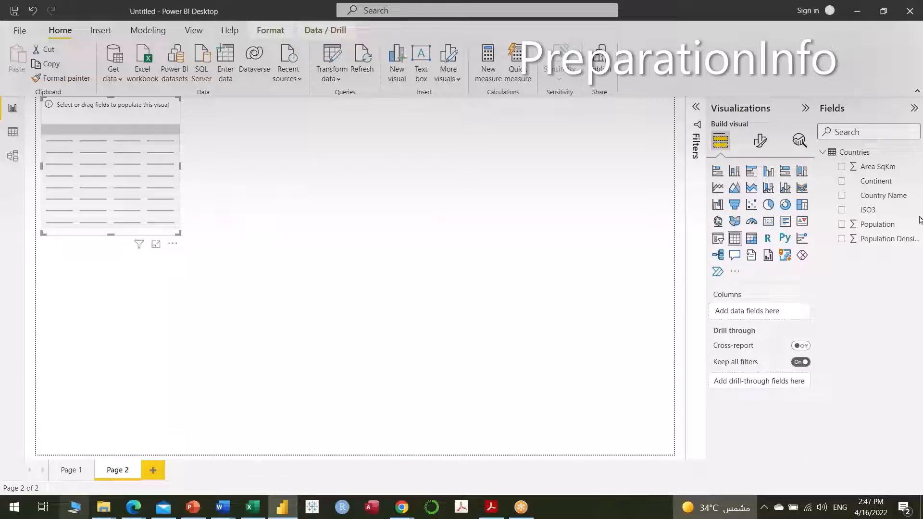
pyautogui.moveTo(882, 196); pyautogui.dragTo(178, 197)
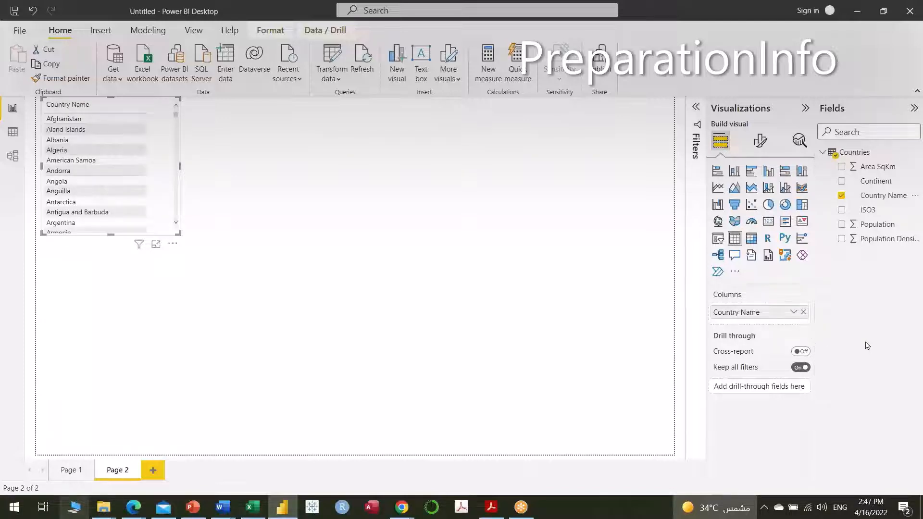
pyautogui.click(842, 225)
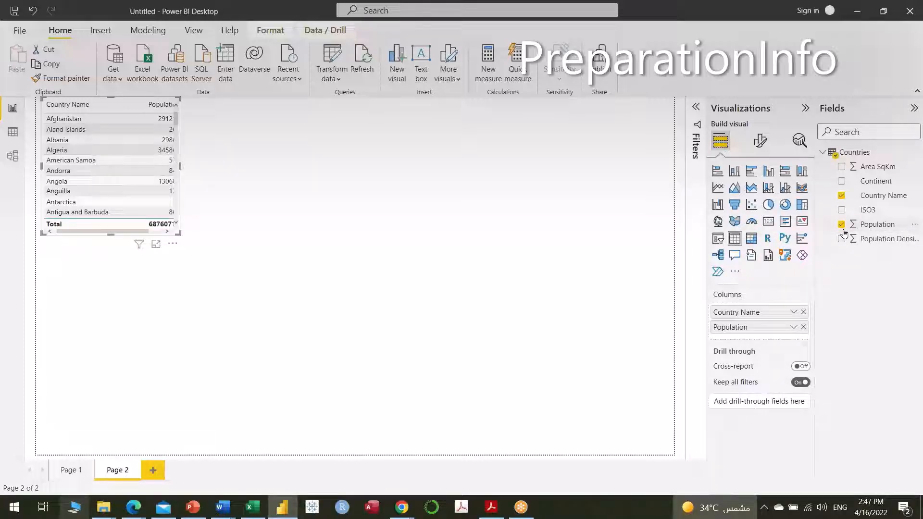
pyautogui.click(843, 167)
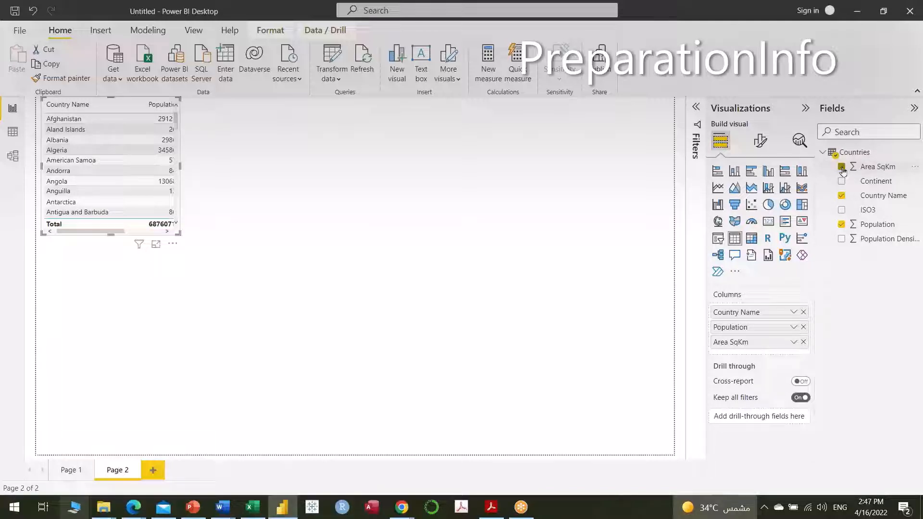
pyautogui.click(843, 240)
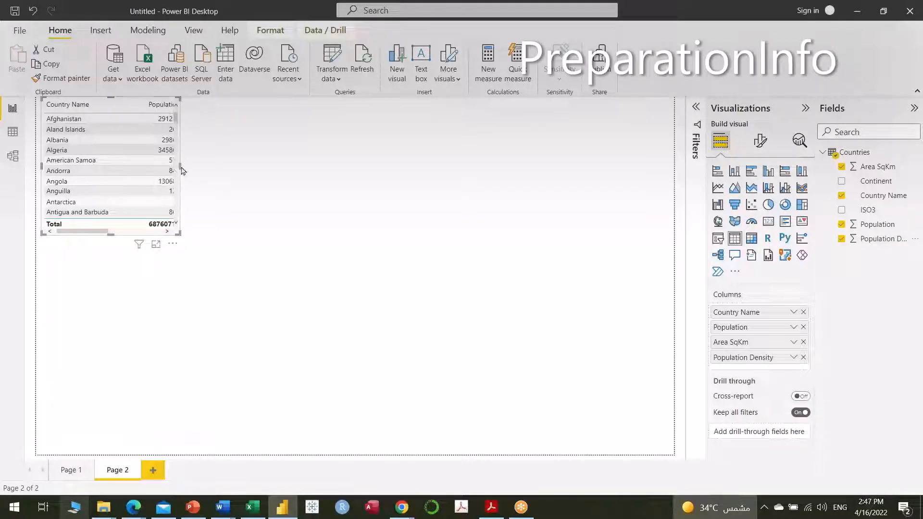
# - Widen the table visual until all four columns fit, clear the Albania row selection, and extend the table down most of the page
pyautogui.click(182, 169)
pyautogui.click(128, 145)
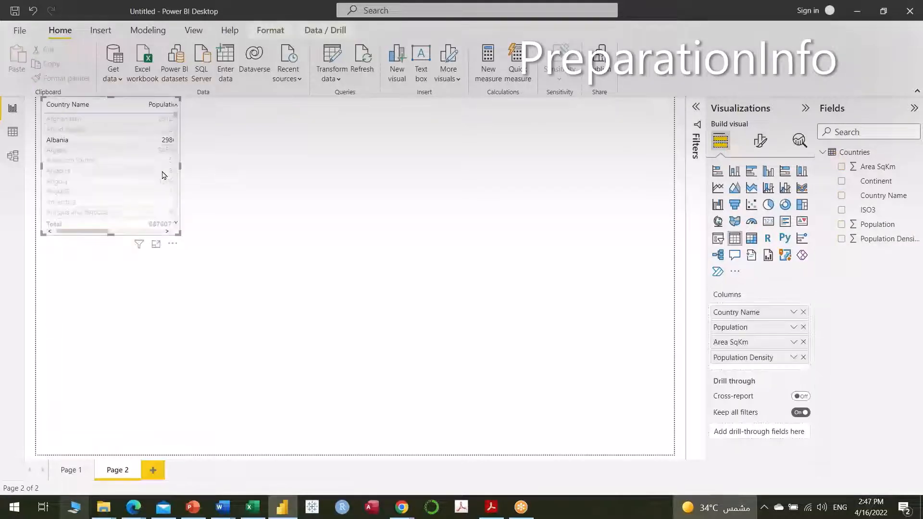
pyautogui.moveTo(182, 166); pyautogui.dragTo(352, 192)
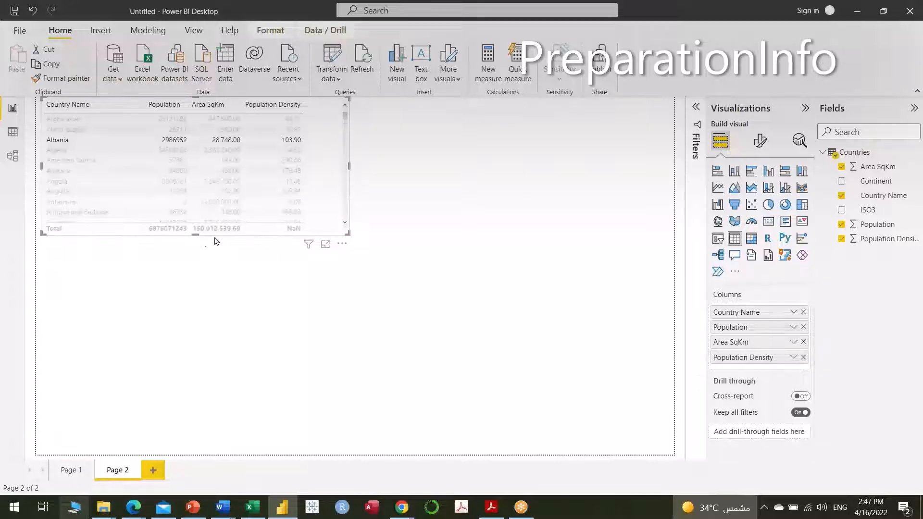
pyautogui.click(67, 143)
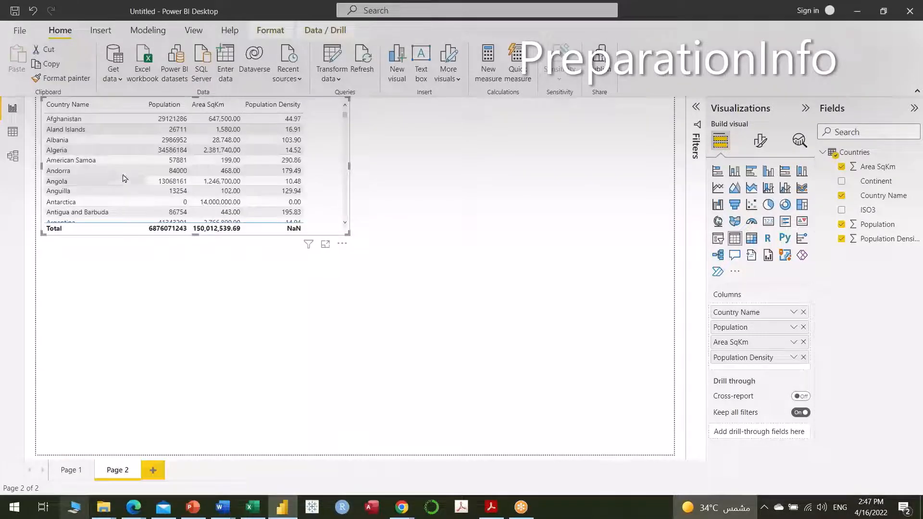
pyautogui.moveTo(196, 235); pyautogui.dragTo(188, 397)
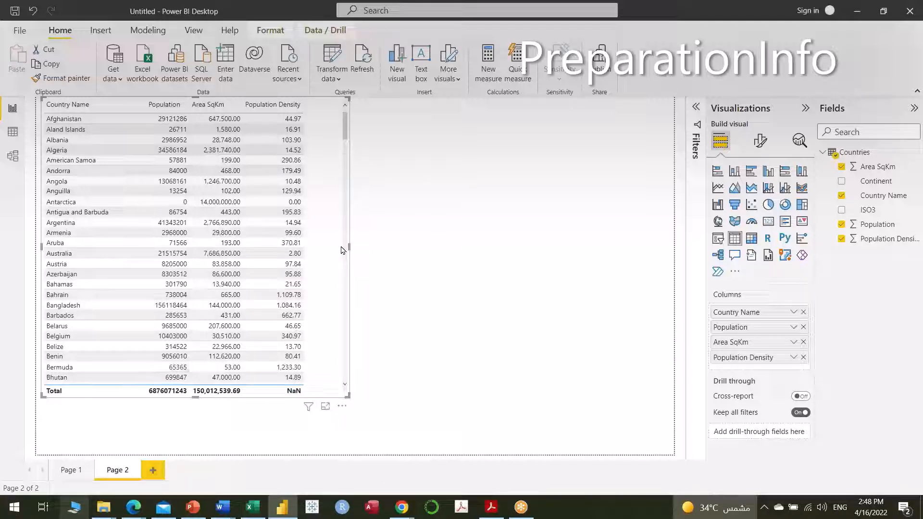
# - Narrow the table visual slightly and extend it down to almost the bottom edge of Page 2
pyautogui.moveTo(350, 248); pyautogui.dragTo(326, 259)
pyautogui.moveTo(187, 397); pyautogui.dragTo(177, 449)
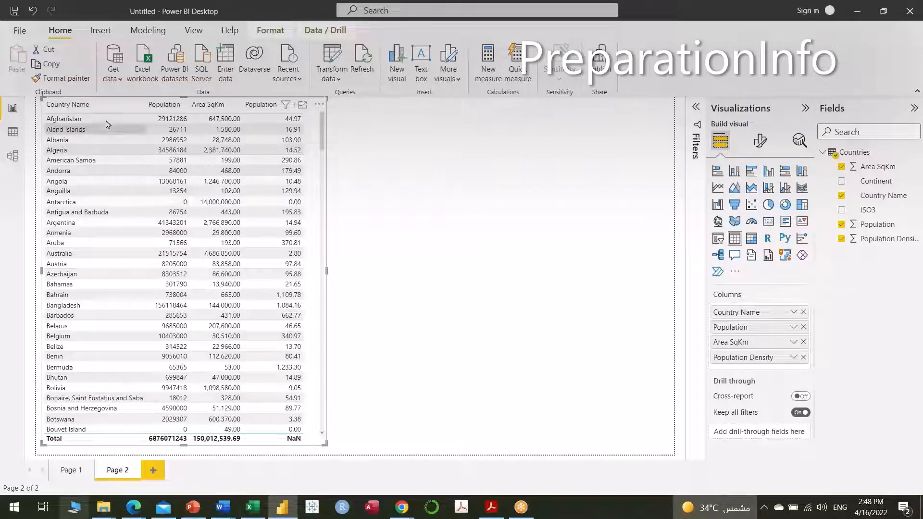
# - Sort the country table by Population and by Area SqKm in turn, and finally by Population Density in descending order
pyautogui.click(151, 111)
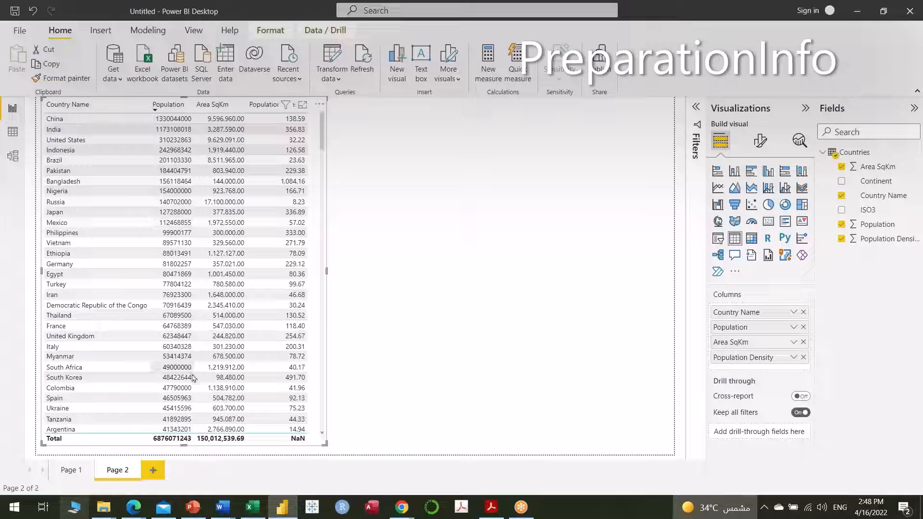
pyautogui.click(226, 108)
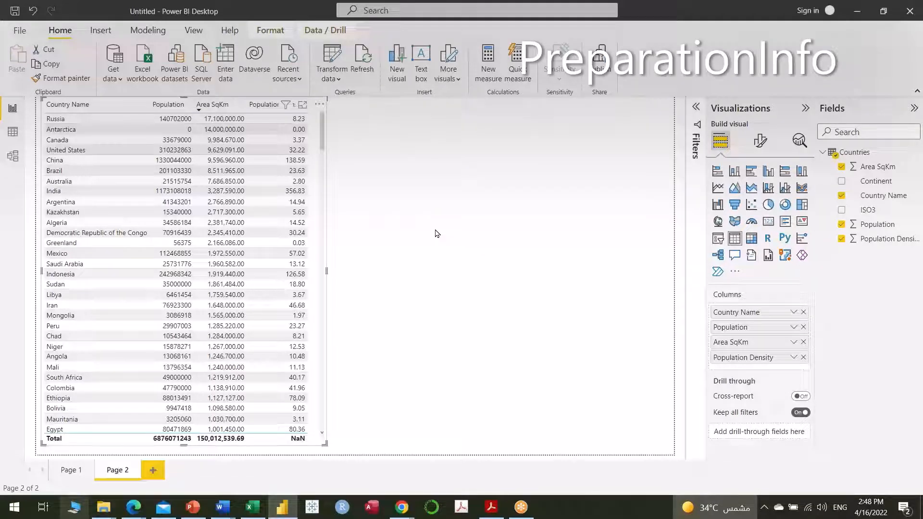
pyautogui.click(264, 106)
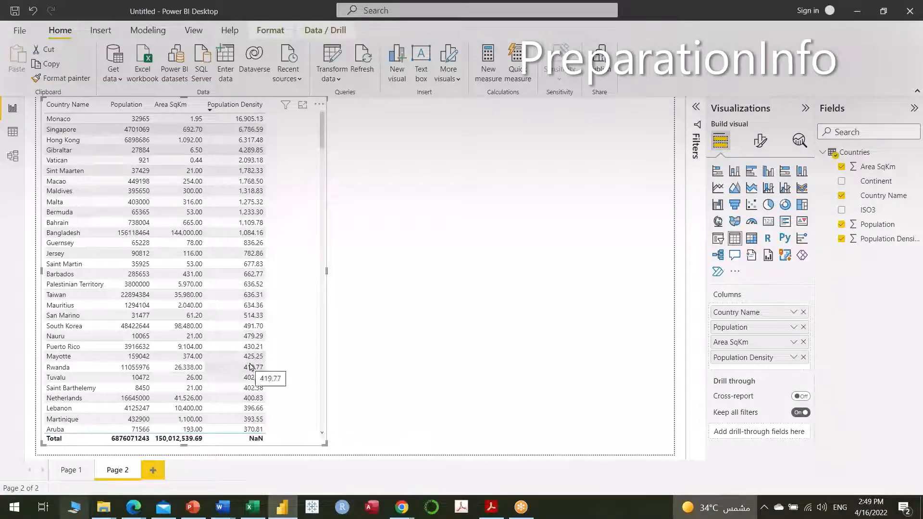
pyautogui.scroll(-5, 250, 366)
pyautogui.scroll(-8, 250, 367)
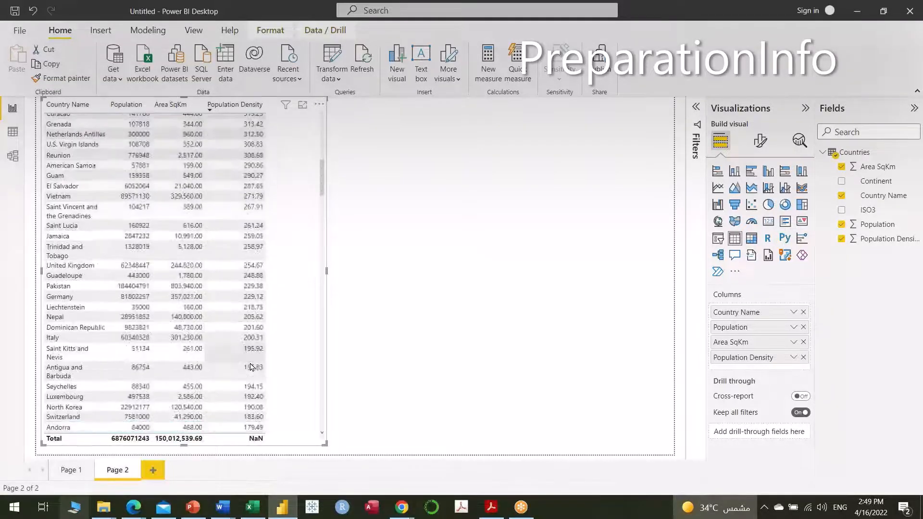
pyautogui.scroll(13, 238, 382)
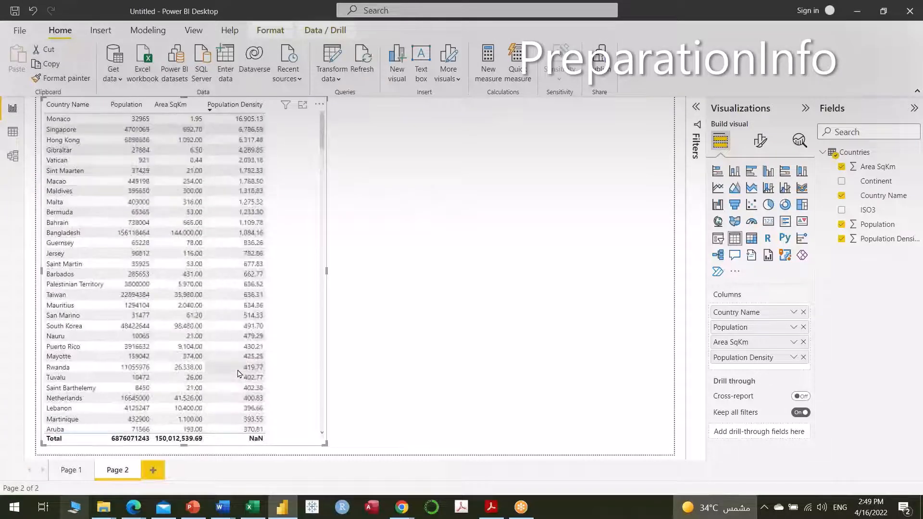
pyautogui.click(236, 106)
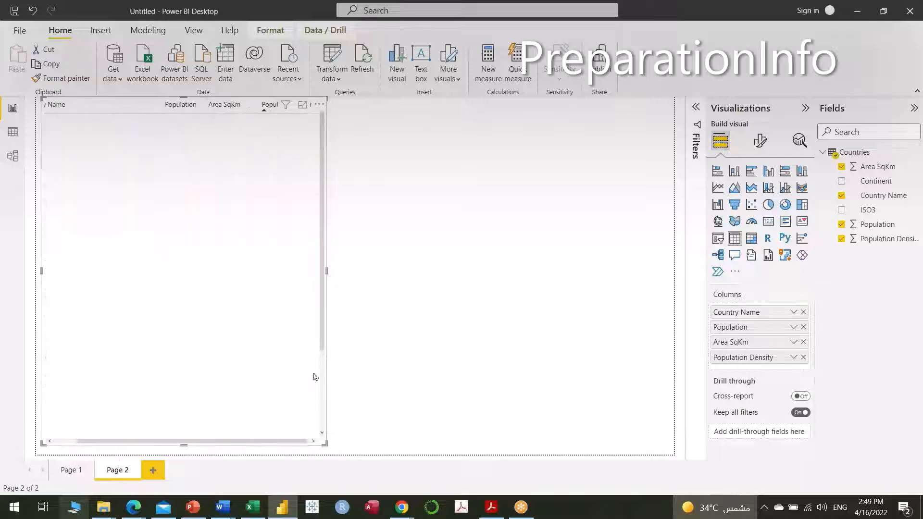
pyautogui.click(270, 108)
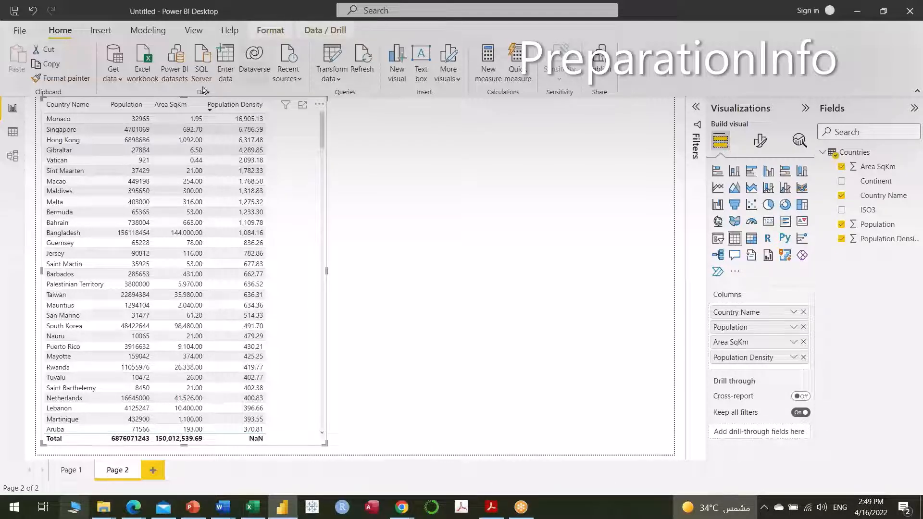
# - Inspect the Population Density field's column properties, read through its values in the country table, and view the data model
pyautogui.click(273, 35)
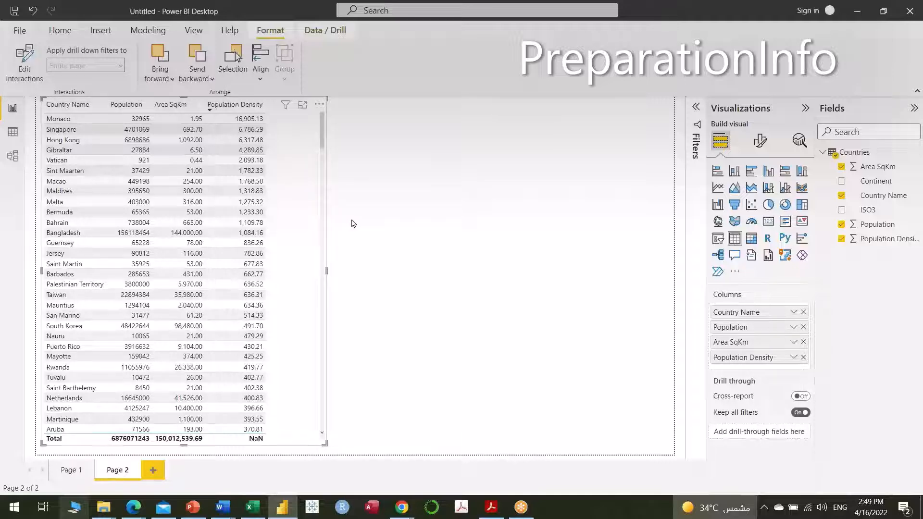
pyautogui.click(885, 239)
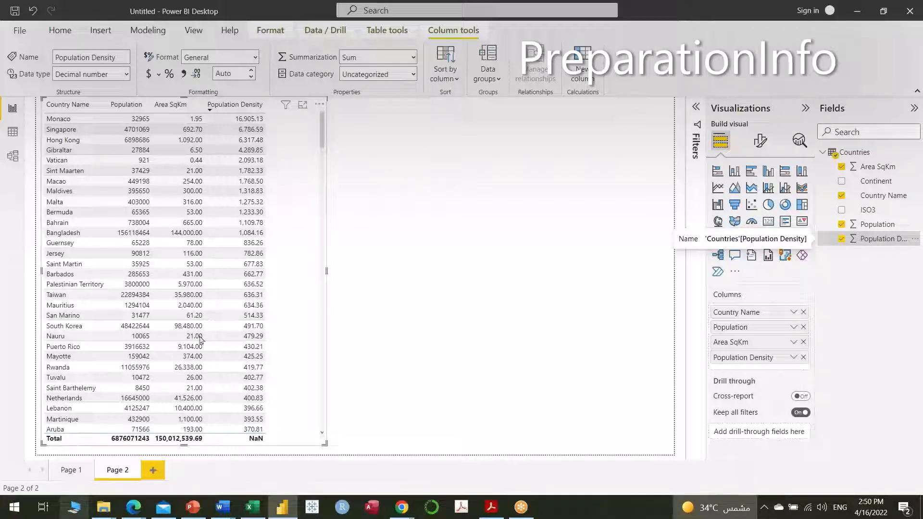
pyautogui.scroll(-5, 268, 337)
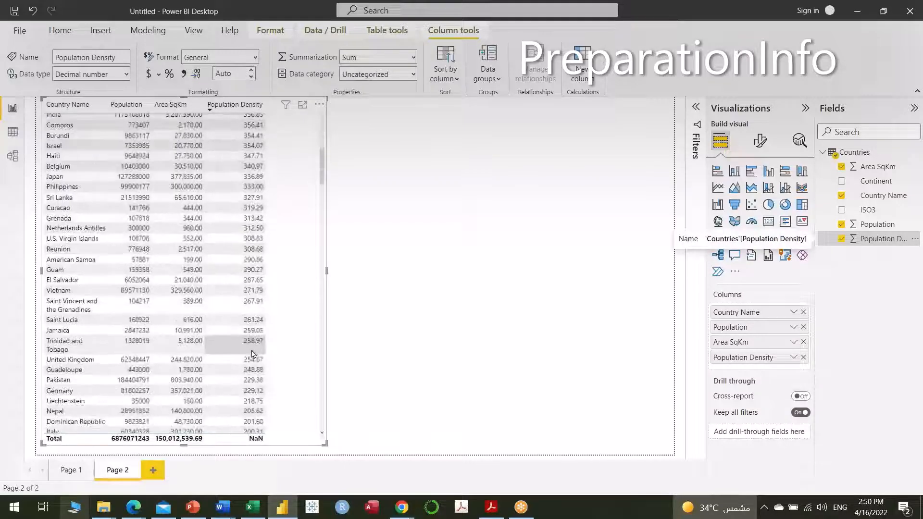
pyautogui.scroll(3, 252, 354)
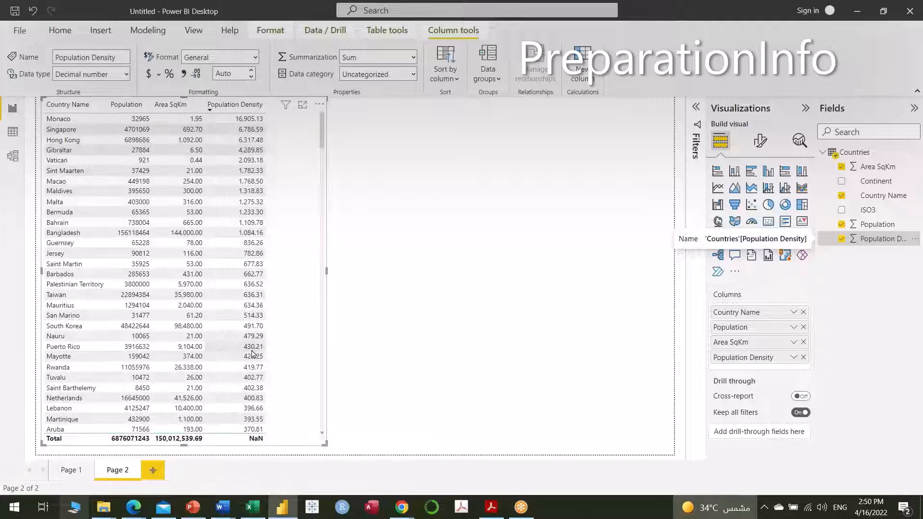
pyautogui.scroll(-6, 253, 276)
pyautogui.scroll(-10, 253, 276)
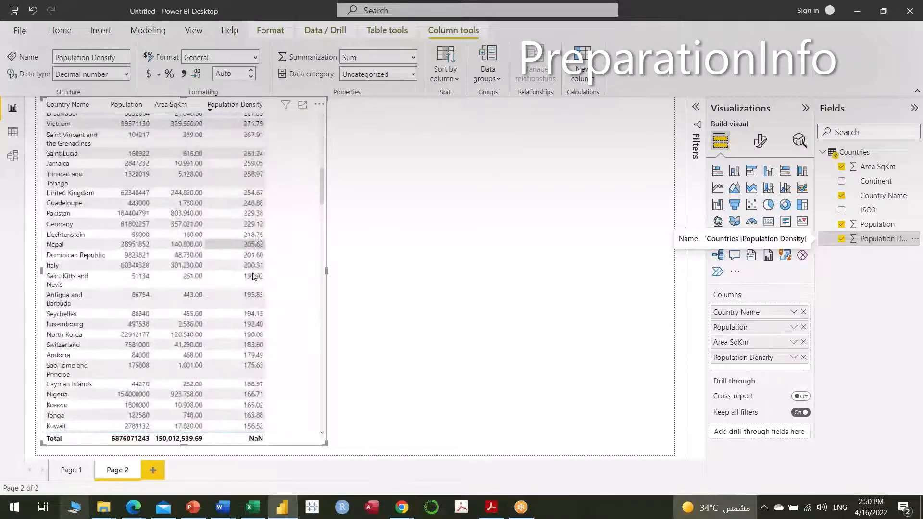
pyautogui.scroll(3, 254, 277)
pyautogui.scroll(10, 254, 277)
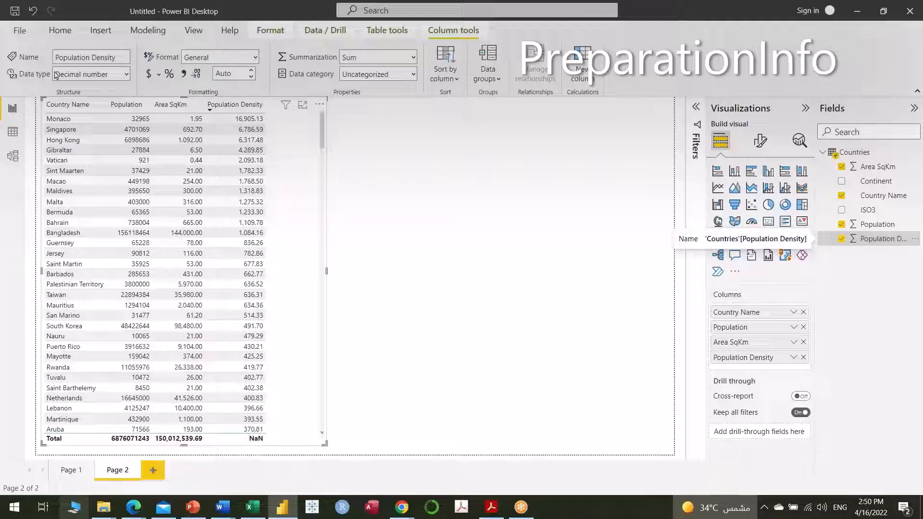
pyautogui.click(60, 30)
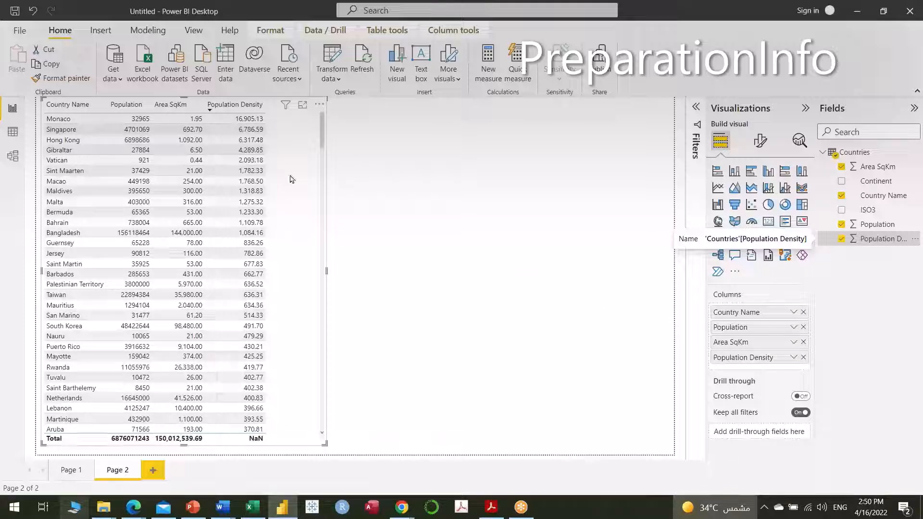
pyautogui.click(14, 158)
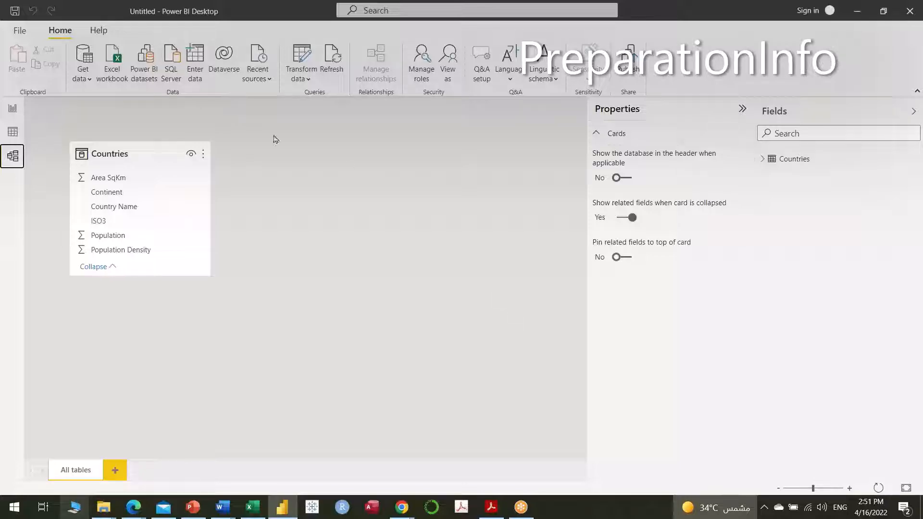
# - In the data view, create the measure Total Population = SUM(Countries[Population])
pyautogui.click(14, 135)
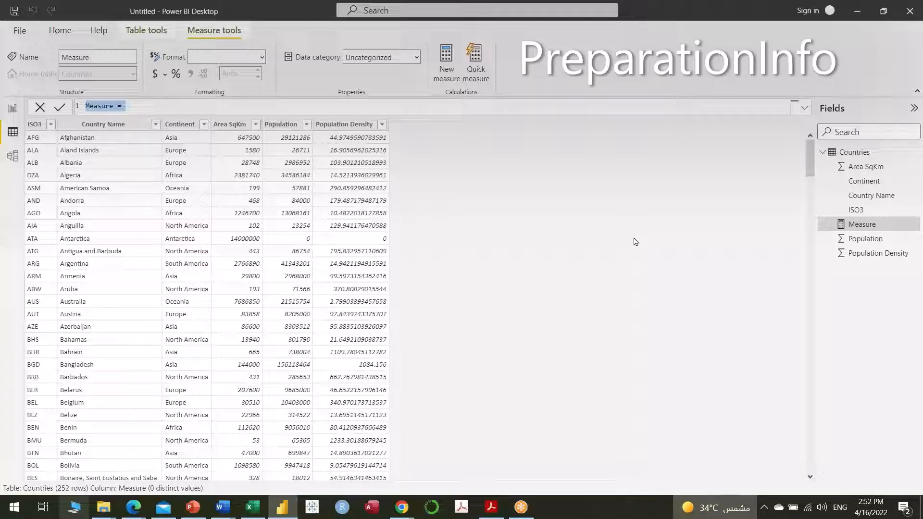
pyautogui.write('Total ')
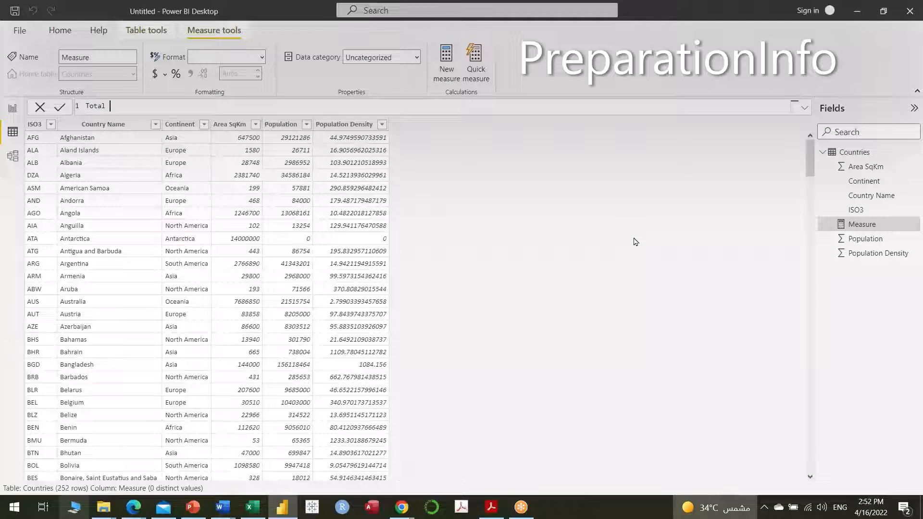
pyautogui.write('Population')
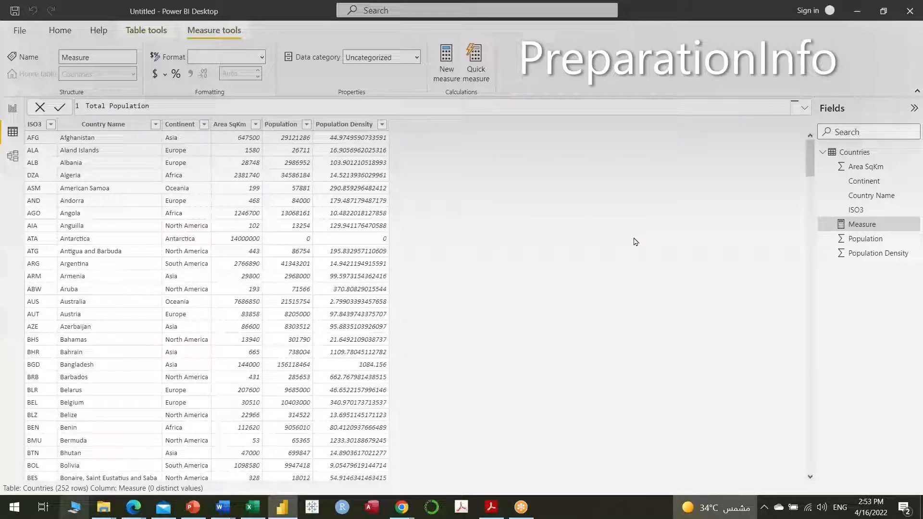
pyautogui.write(' =')
pyautogui.write('sum')
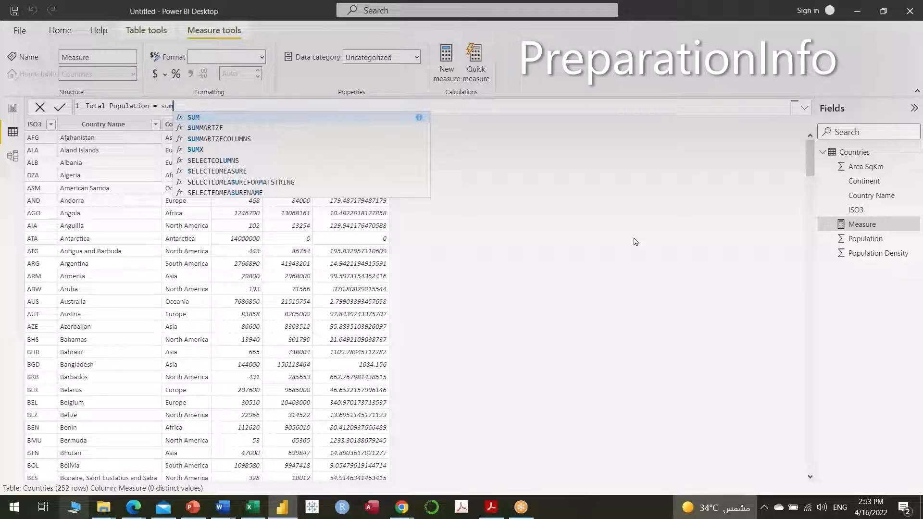
pyautogui.press('Tab')
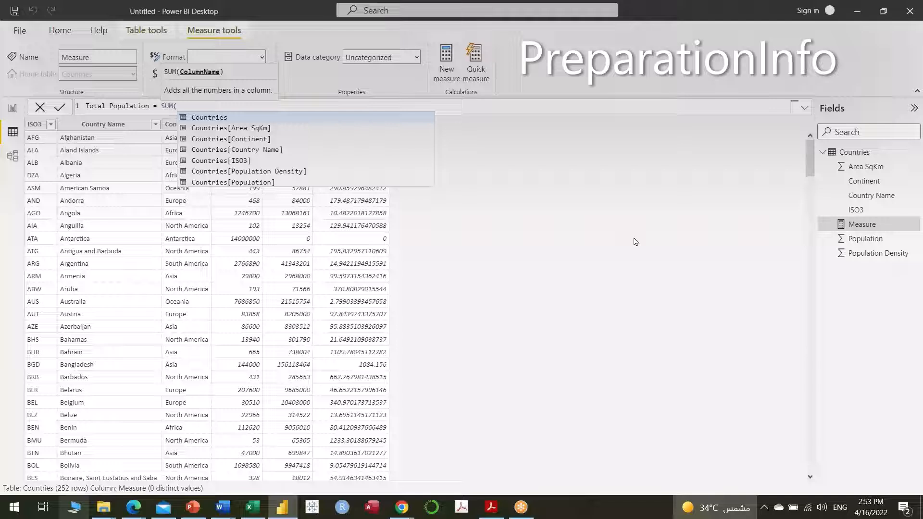
pyautogui.write('coun')
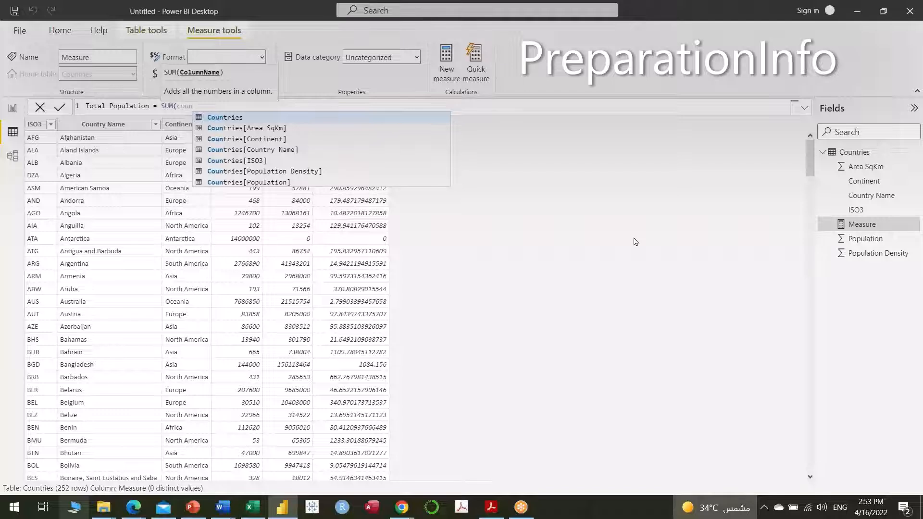
pyautogui.press('Tab')
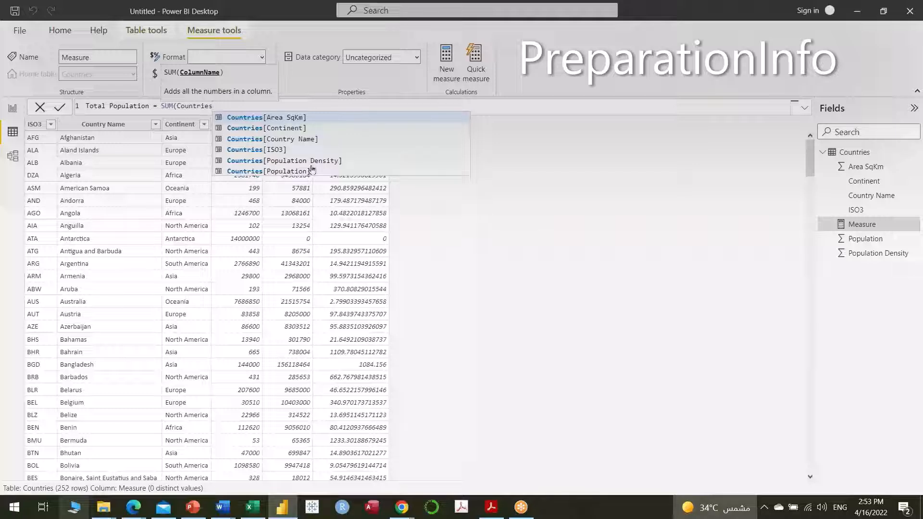
pyautogui.click(283, 174)
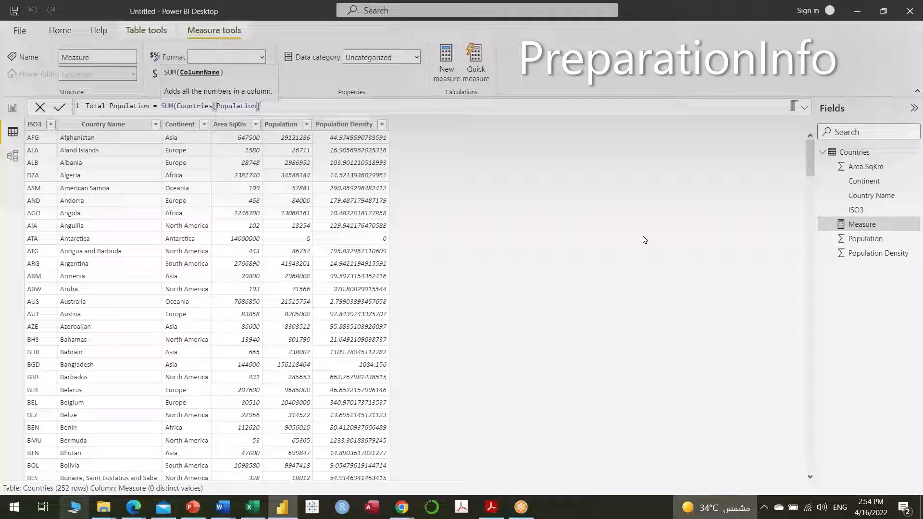
pyautogui.write(')')
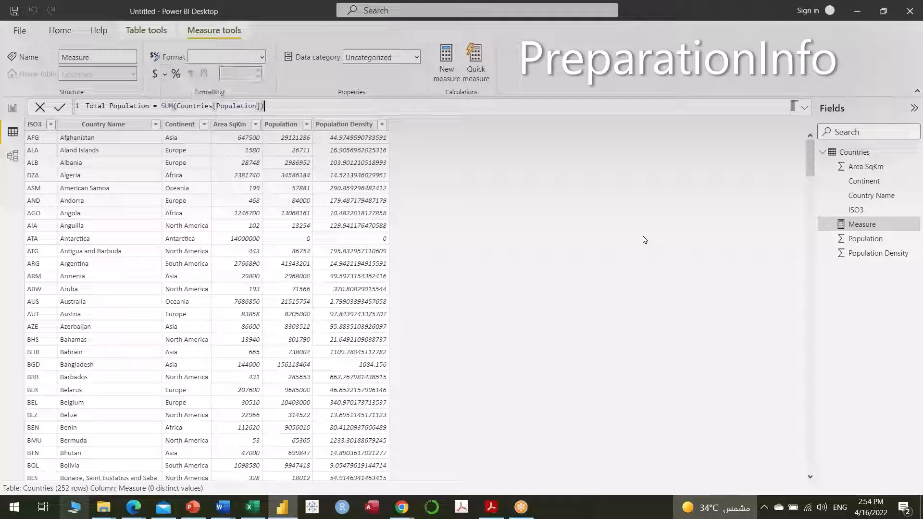
pyautogui.press('Return')
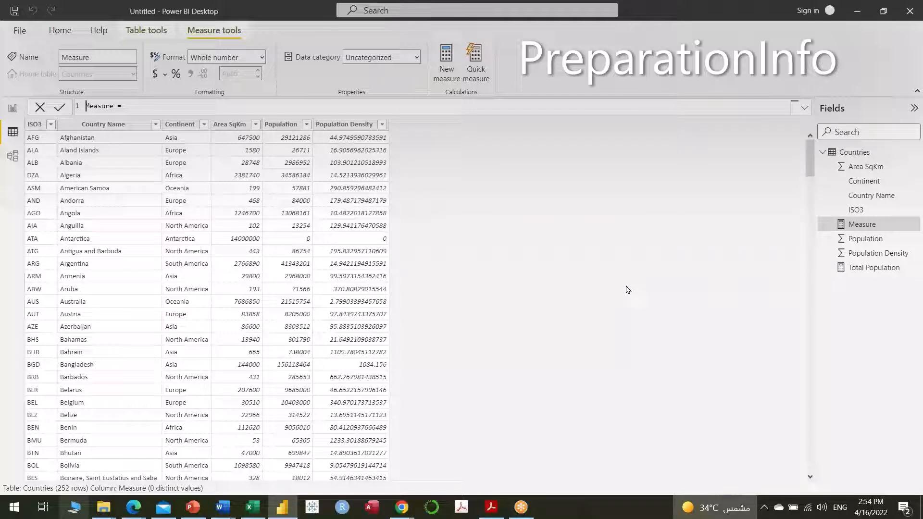
# - Create a second measure in the Countries table, Total Area = SUM(Countries[Area SqKm])
pyautogui.click(460, 71)
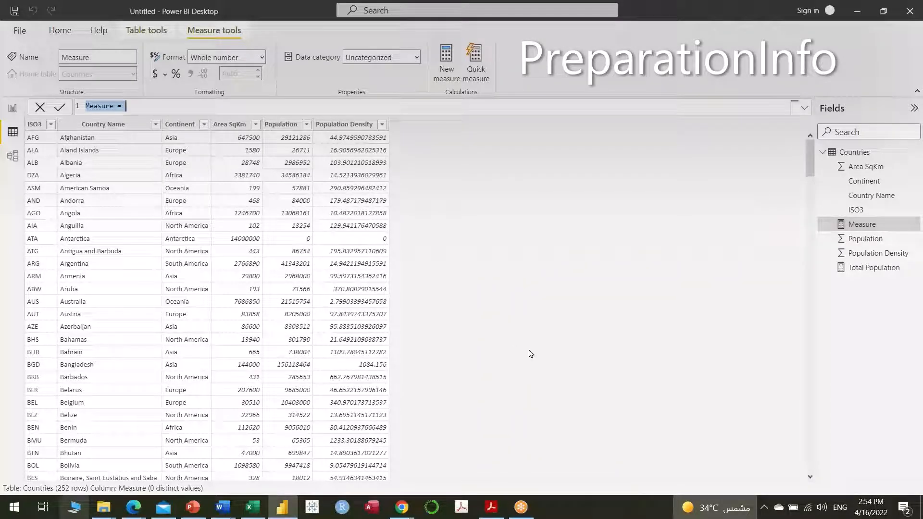
pyautogui.write('Total Area=')
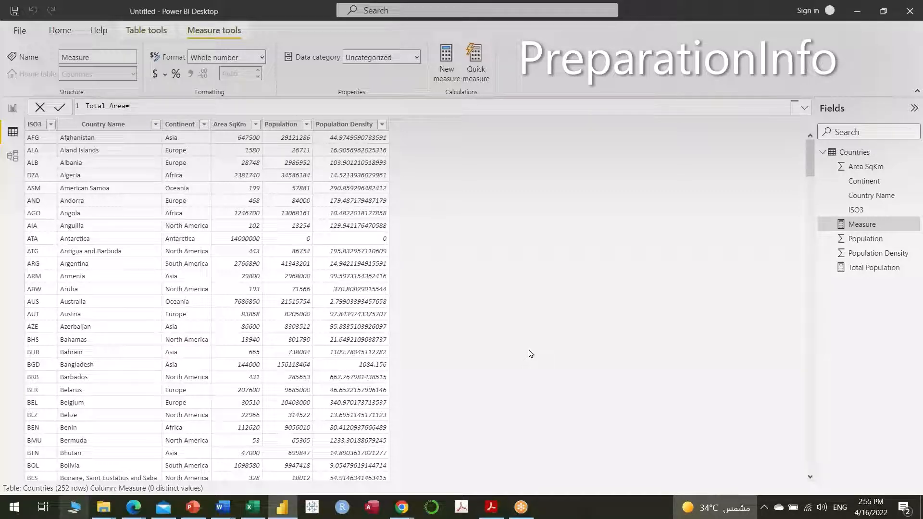
pyautogui.write('sum')
pyautogui.press('Tab')
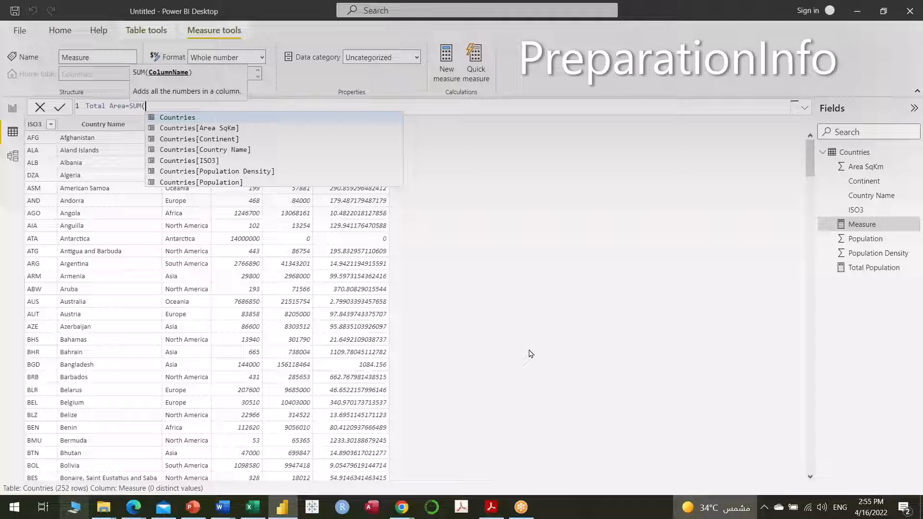
pyautogui.write('countri')
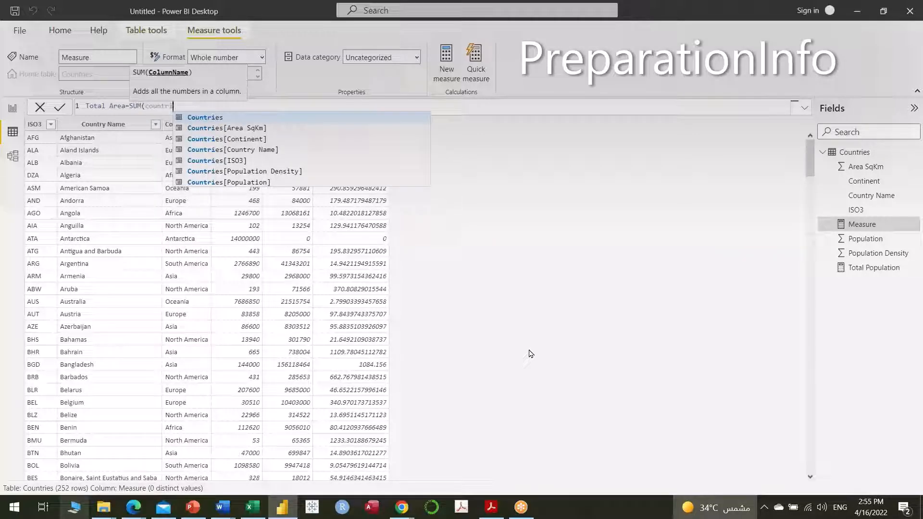
pyautogui.press('Tab')
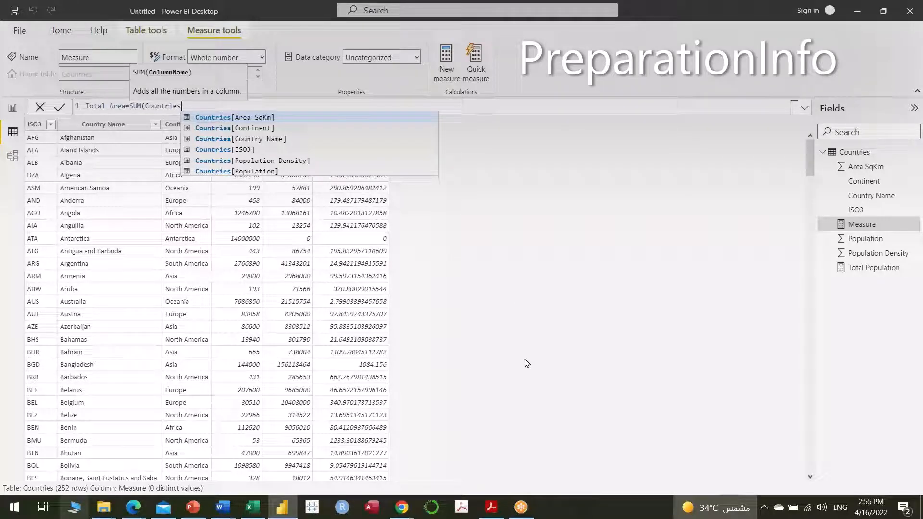
pyautogui.click(247, 119)
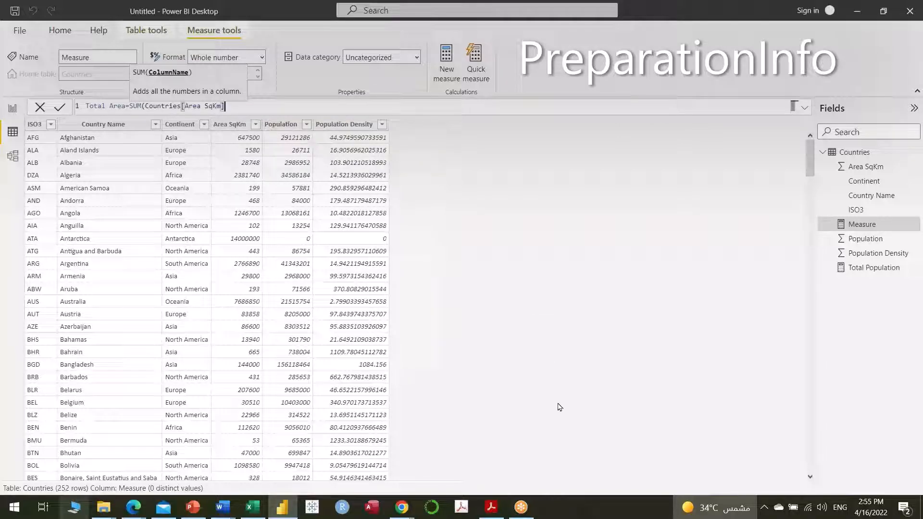
pyautogui.write(')')
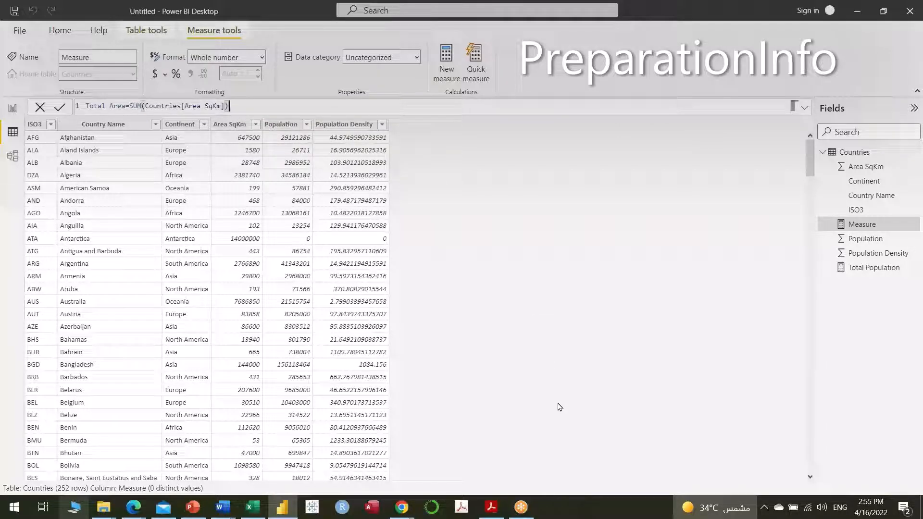
pyautogui.press('Return')
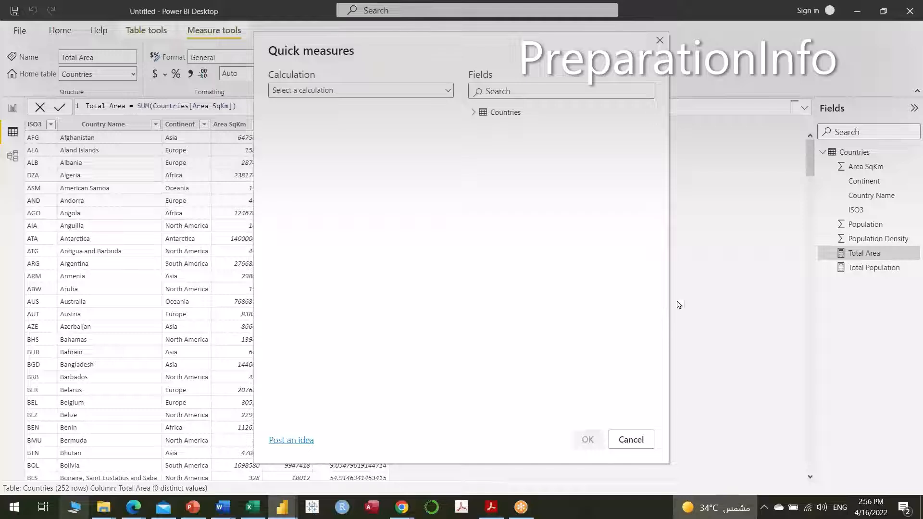
# - Create a quick measure with the Division calculation, using Total Population as the numerator and Total Area as the denominator
pyautogui.click(447, 94)
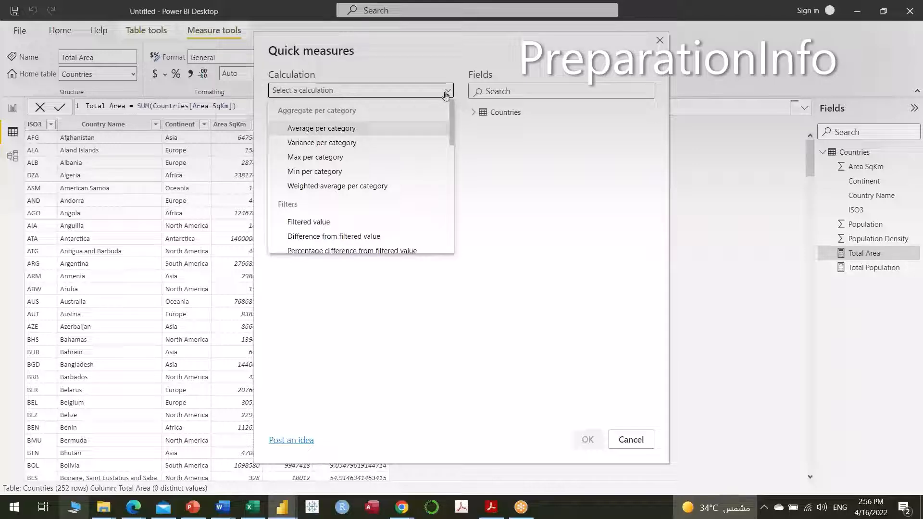
pyautogui.scroll(-1, 434, 209)
pyautogui.scroll(-5, 434, 210)
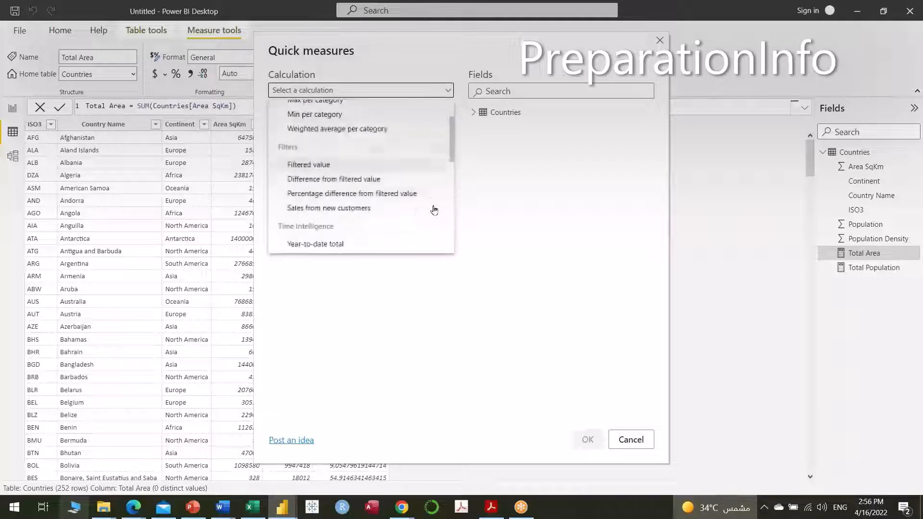
pyautogui.scroll(-6, 434, 210)
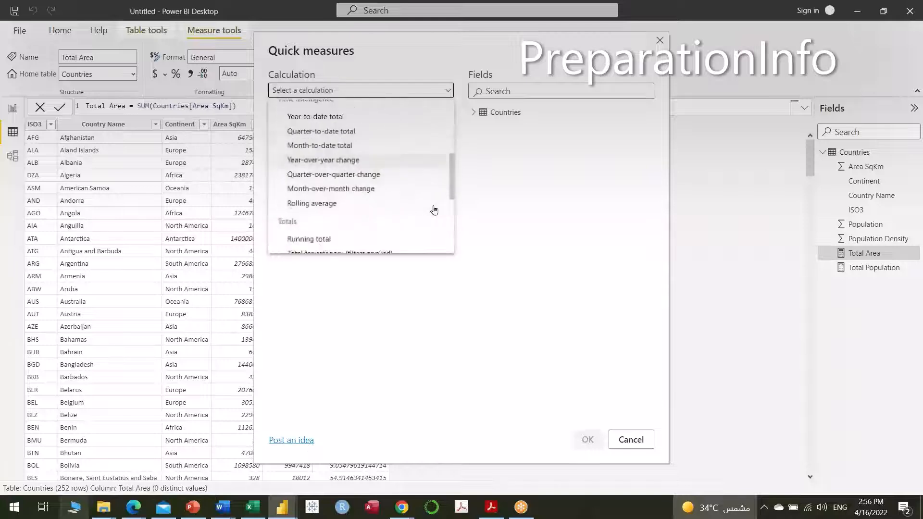
pyautogui.scroll(-2, 434, 210)
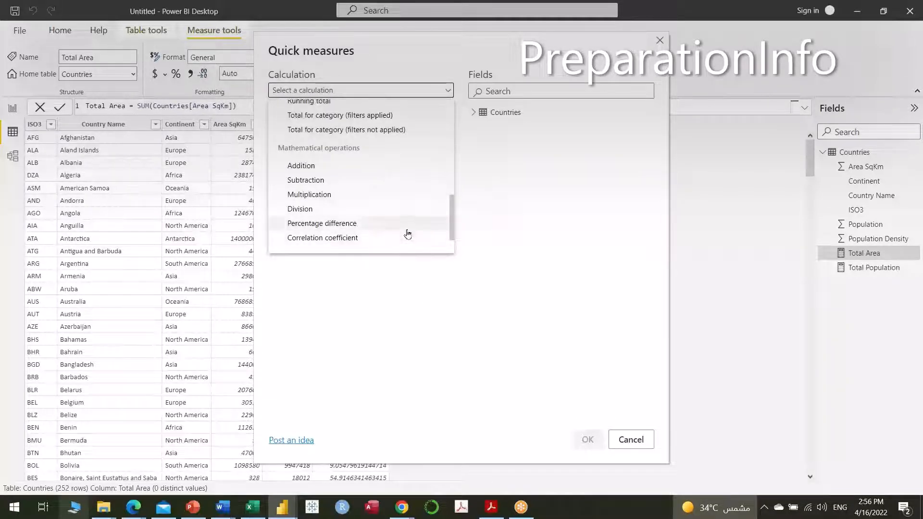
pyautogui.click(320, 212)
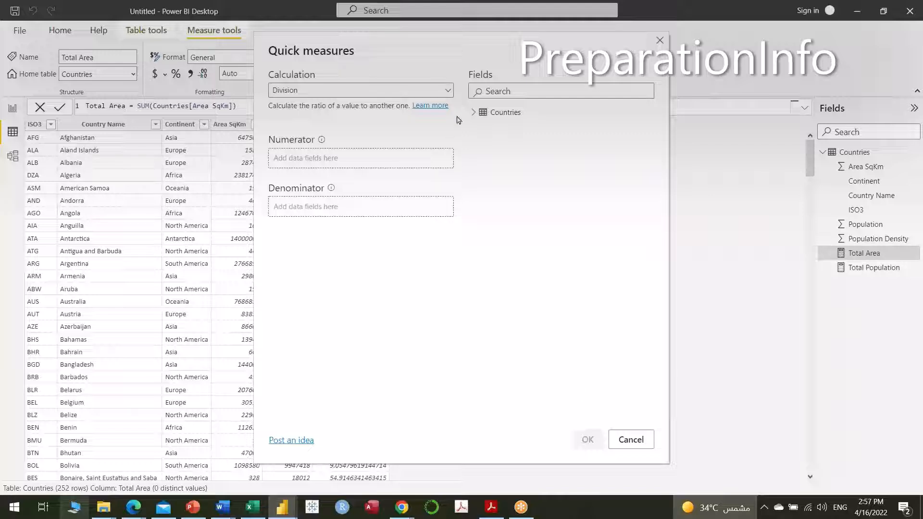
pyautogui.click(474, 114)
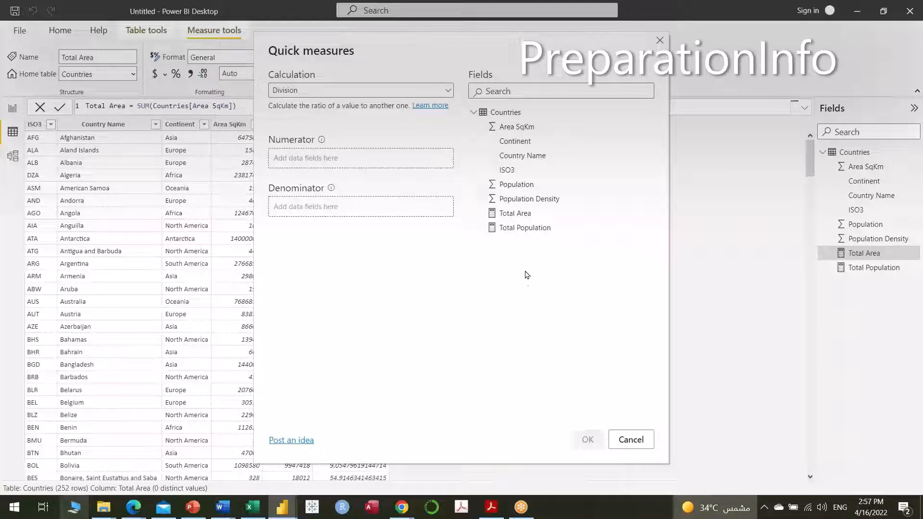
pyautogui.moveTo(527, 234); pyautogui.dragTo(332, 160)
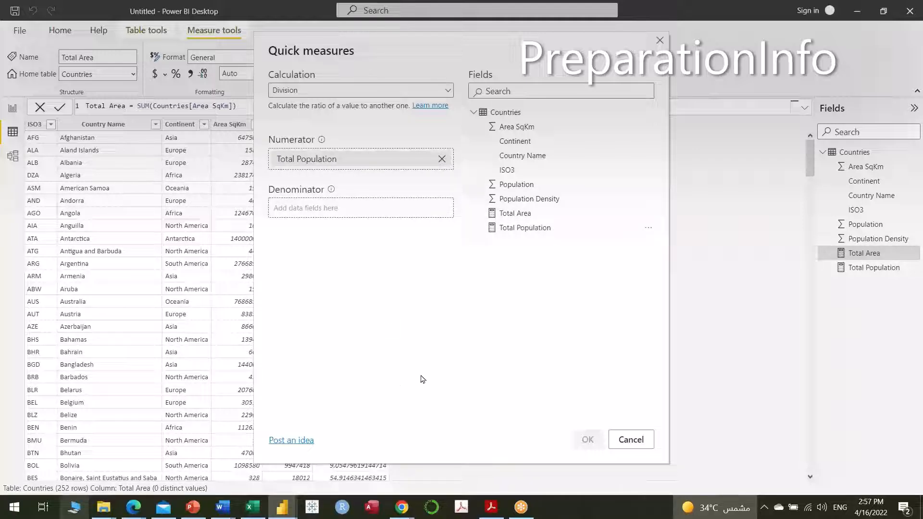
pyautogui.moveTo(534, 214); pyautogui.dragTo(363, 212)
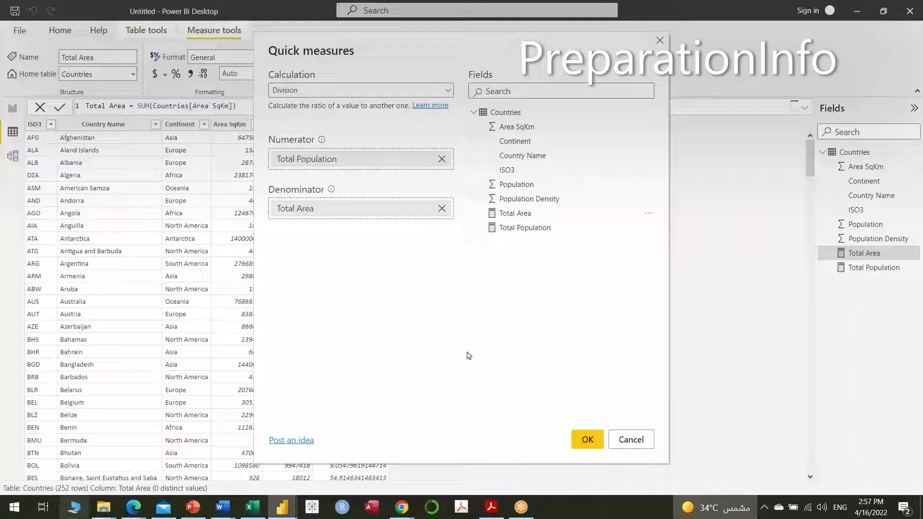
pyautogui.click(587, 441)
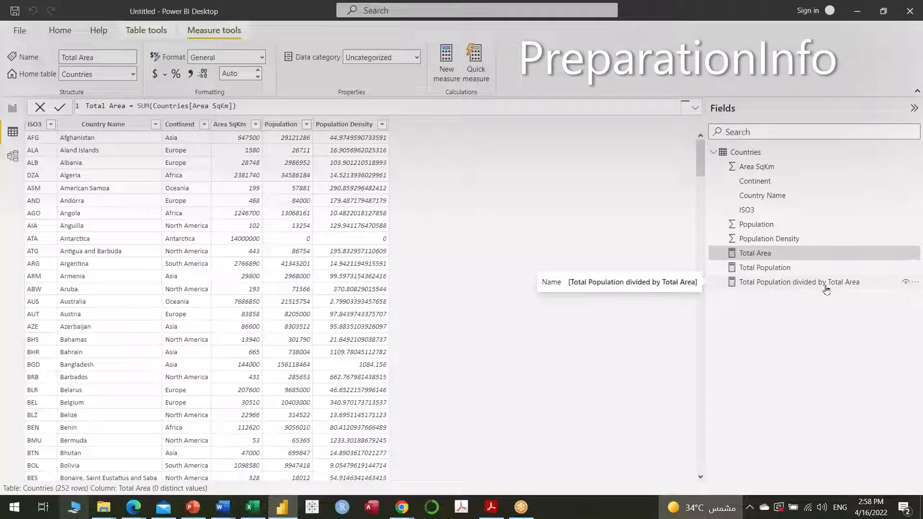
# - Rename the new Total Population divided by Total Area measure as Density
pyautogui.doubleClick(770, 284)
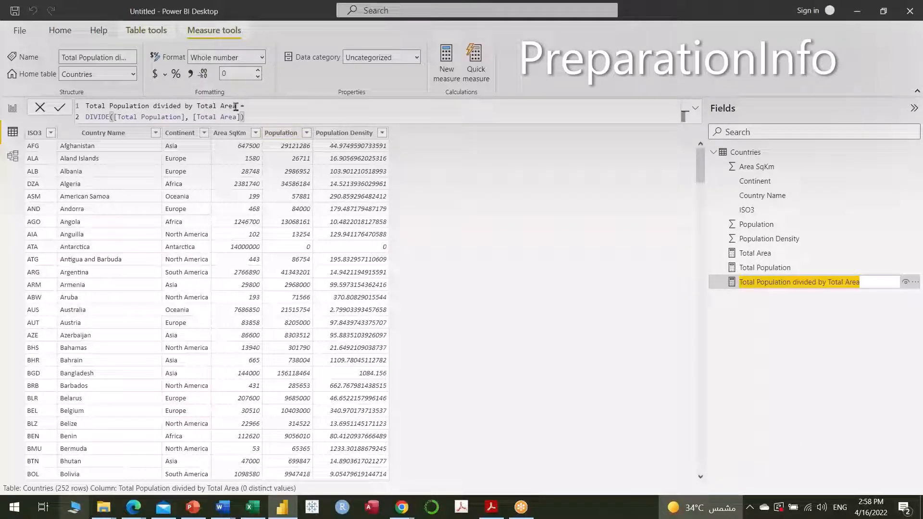
pyautogui.click(238, 106)
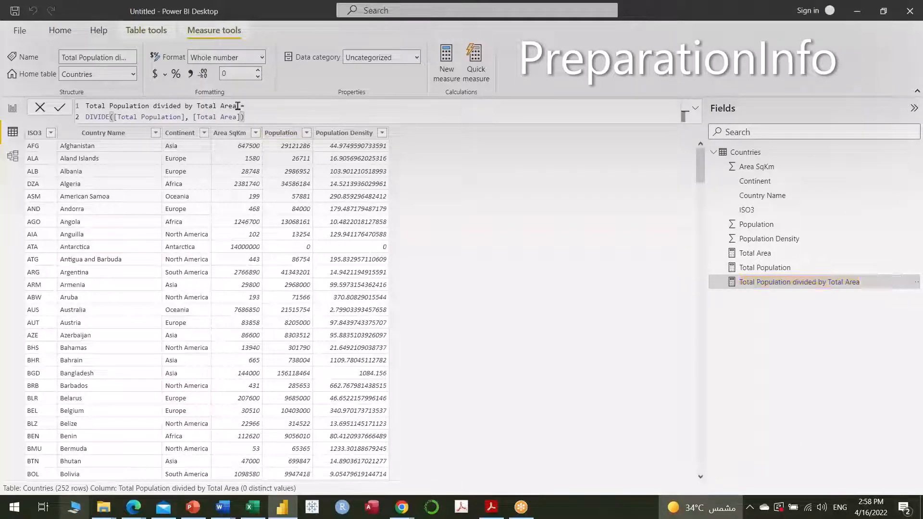
pyautogui.click(85, 106)
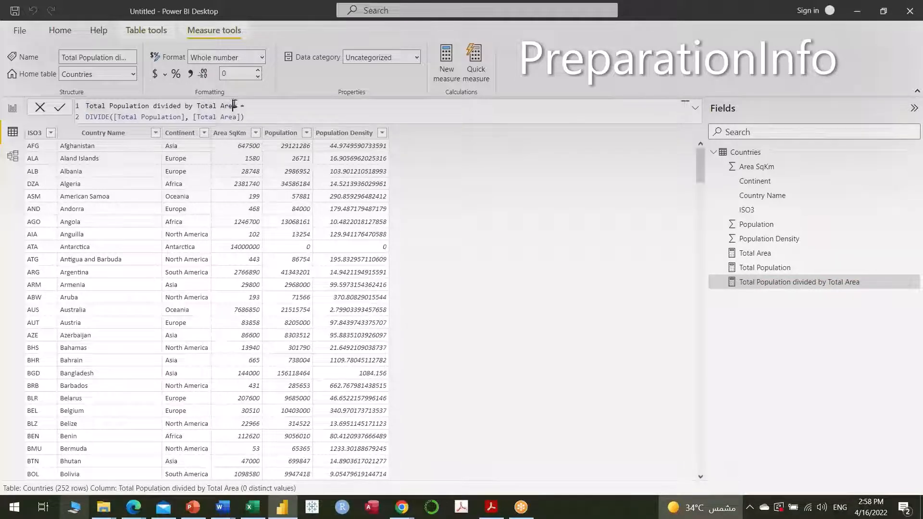
pyautogui.click(796, 284)
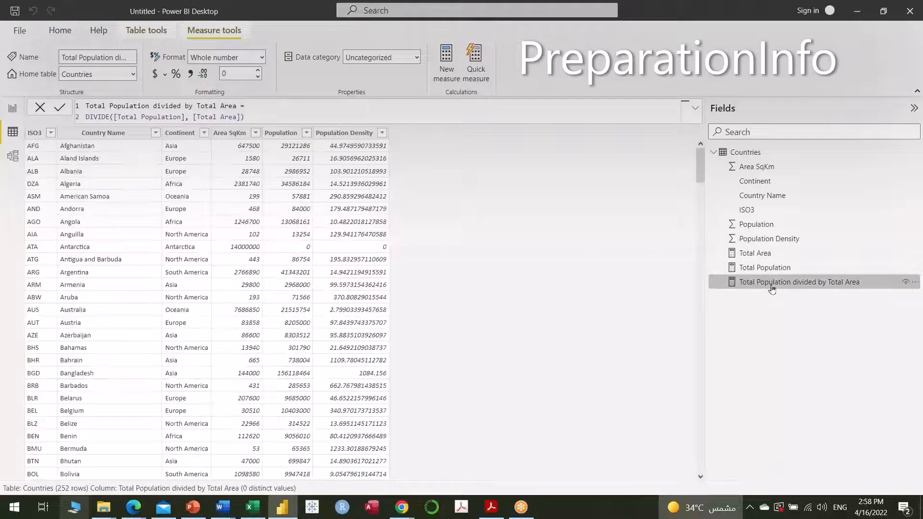
pyautogui.doubleClick(772, 284)
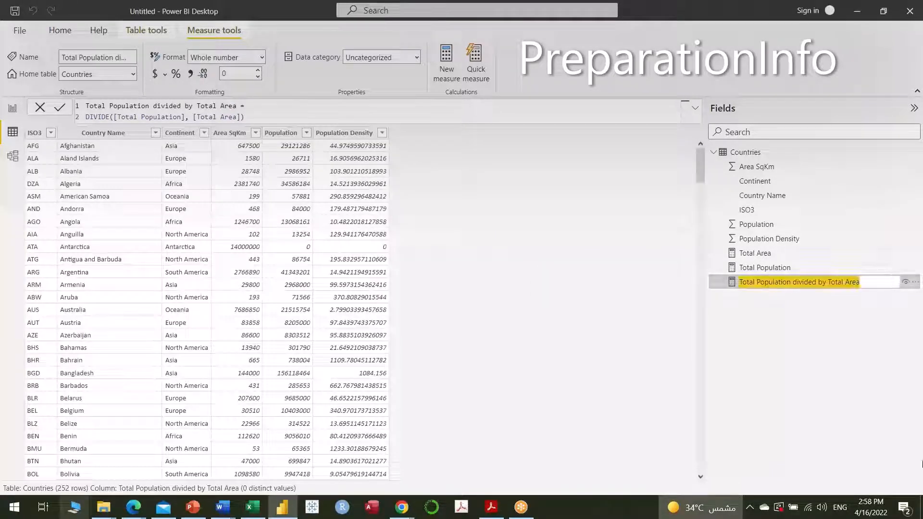
pyautogui.write('De')
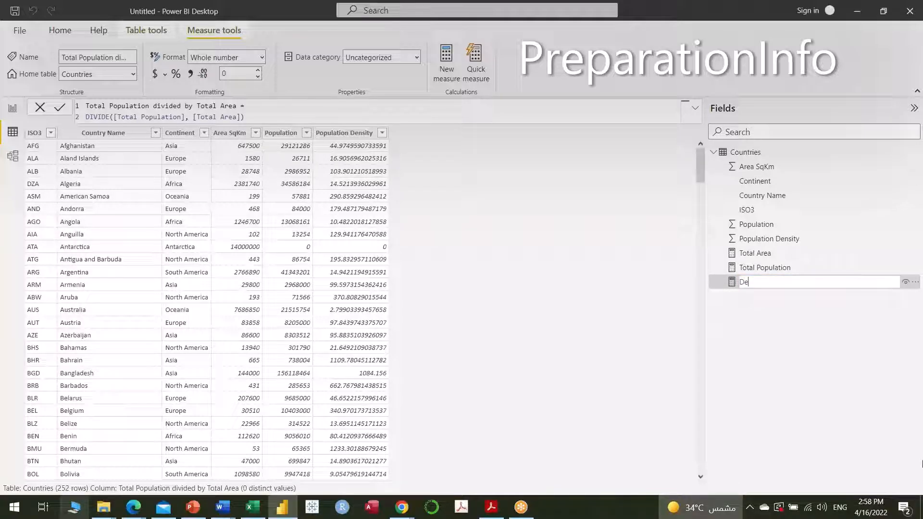
pyautogui.write('nsity')
pyautogui.press('Return')
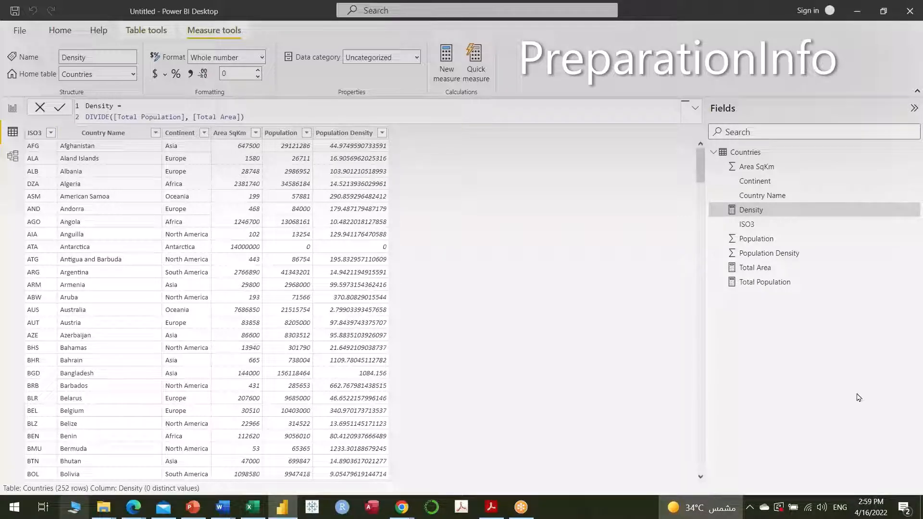
# - Add the Density measure to the country table on Page 2 of the report and widen the table to fit it
pyautogui.click(12, 110)
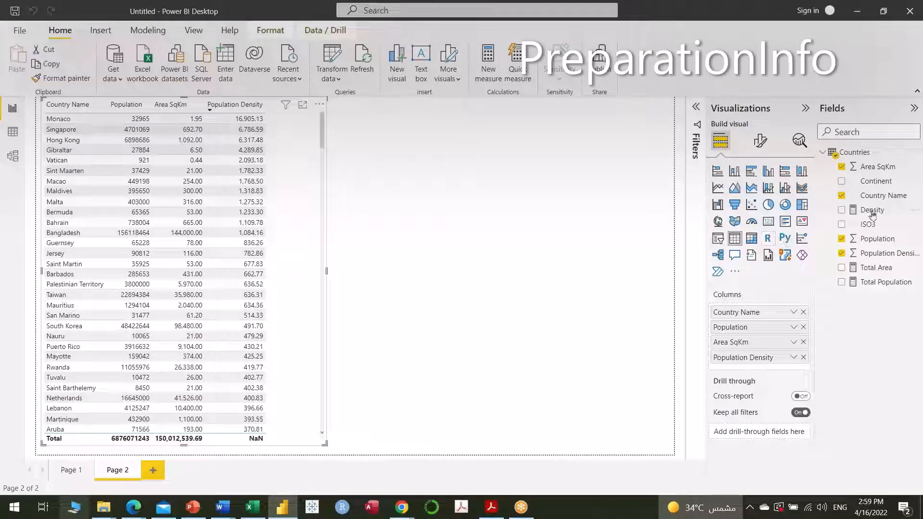
pyautogui.moveTo(871, 210); pyautogui.dragTo(282, 138)
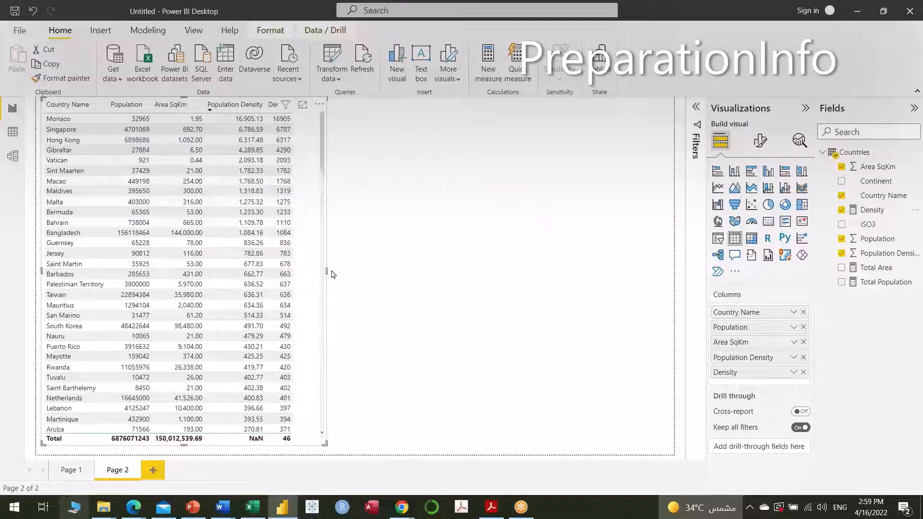
pyautogui.moveTo(365, 279); pyautogui.dragTo(367, 278)
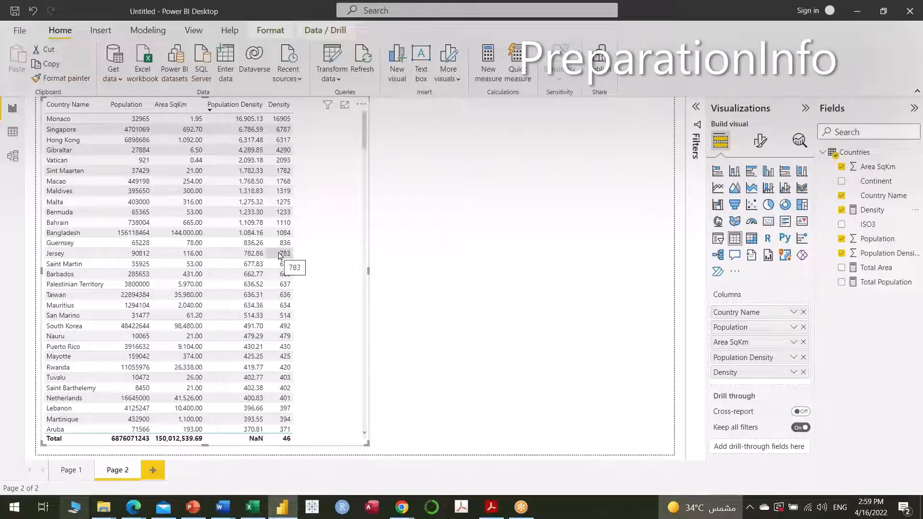
pyautogui.scroll(-5, 279, 255)
pyautogui.scroll(-3, 280, 257)
pyautogui.scroll(8, 280, 257)
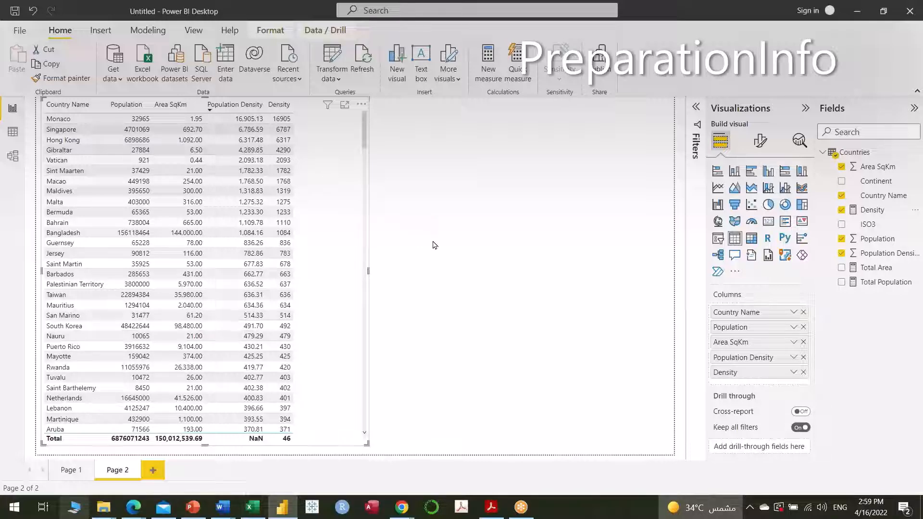
pyautogui.click(12, 132)
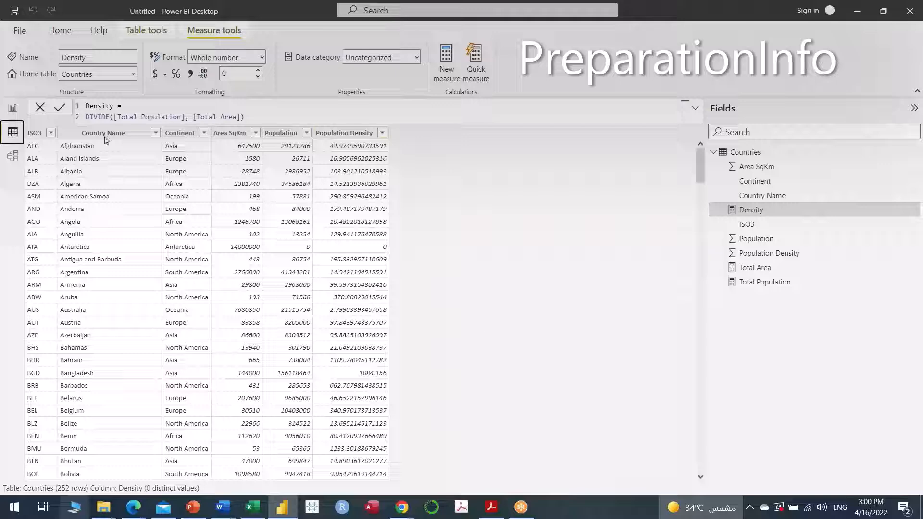
pyautogui.click(11, 109)
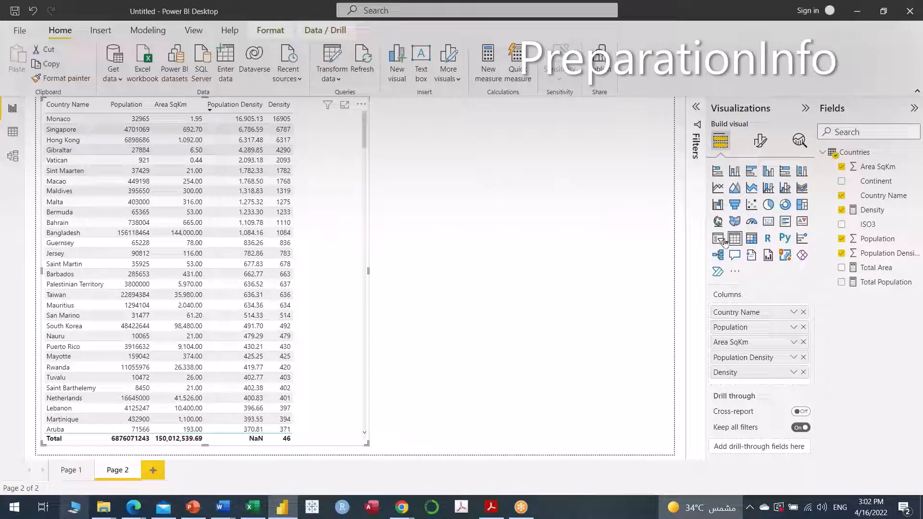
# - Add a second table beside the country table with Continent, Population, Total Population, Population Density and Density
pyautogui.click(531, 199)
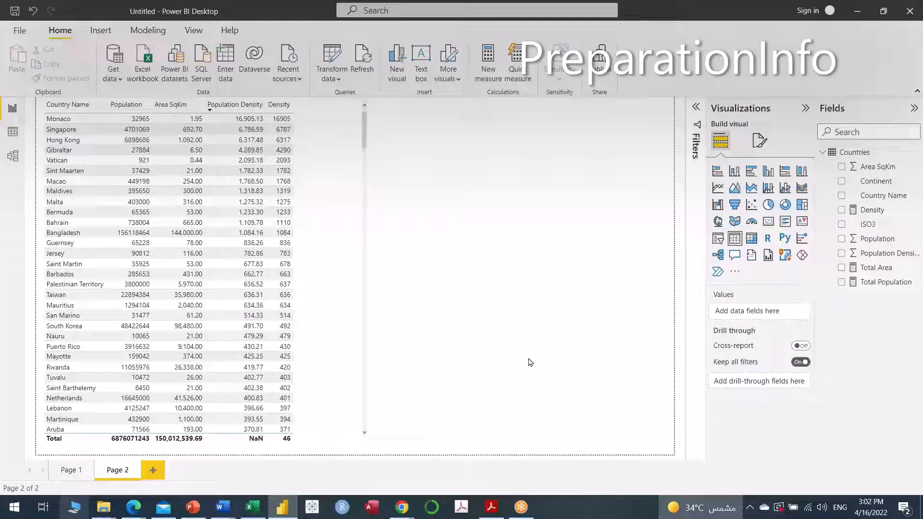
pyautogui.click(735, 238)
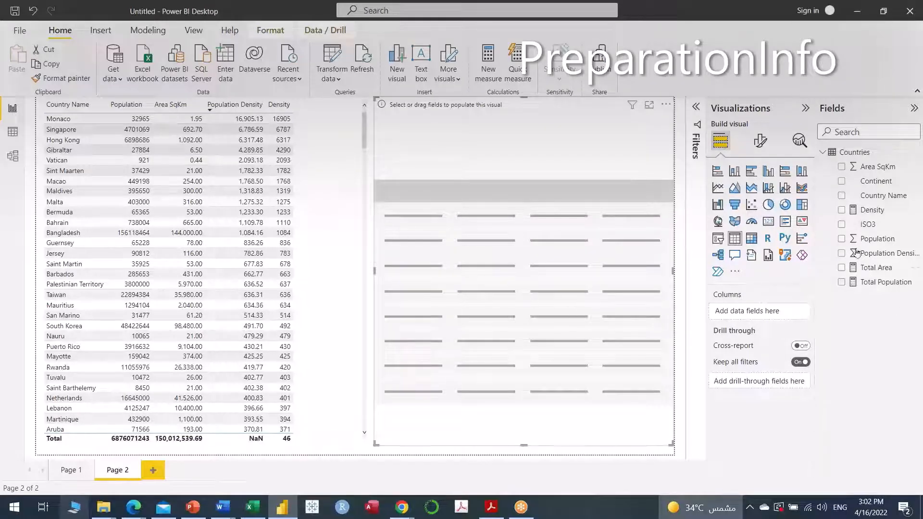
pyautogui.click(842, 181)
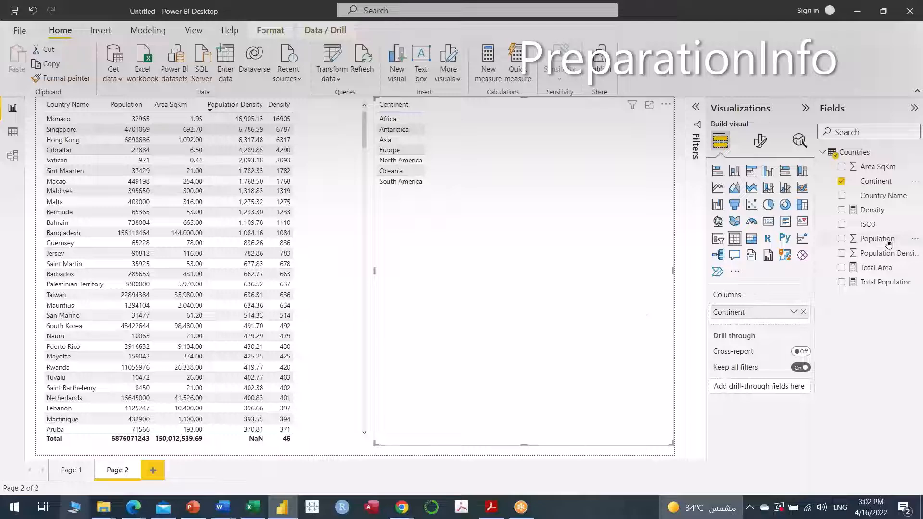
pyautogui.moveTo(888, 244); pyautogui.dragTo(473, 133)
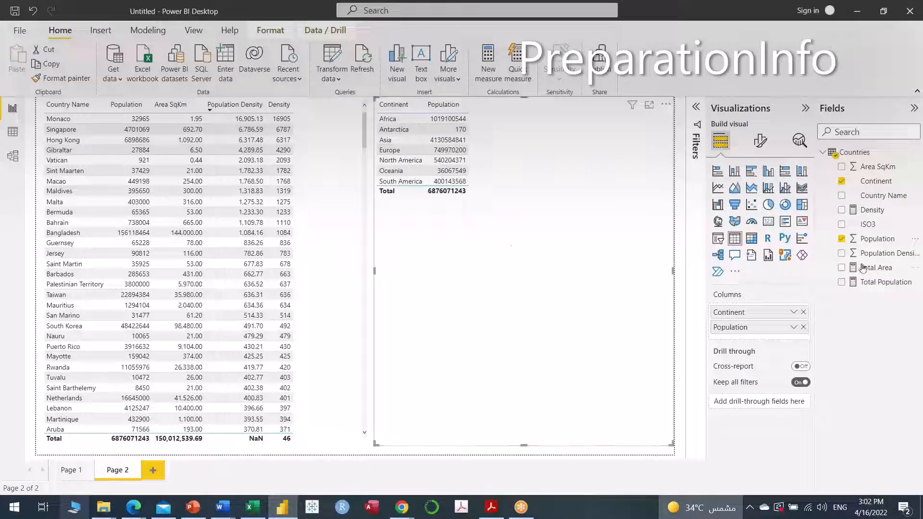
pyautogui.moveTo(894, 282); pyautogui.dragTo(588, 153)
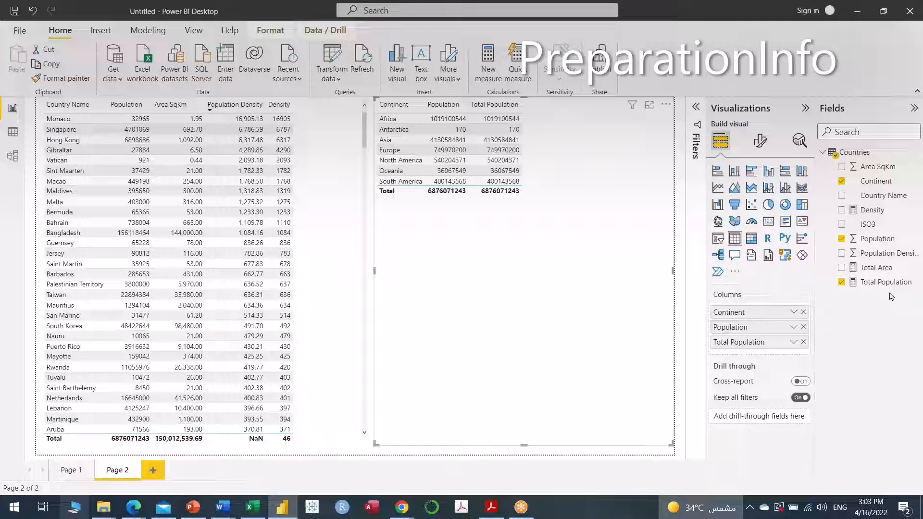
pyautogui.moveTo(889, 256); pyautogui.dragTo(585, 128)
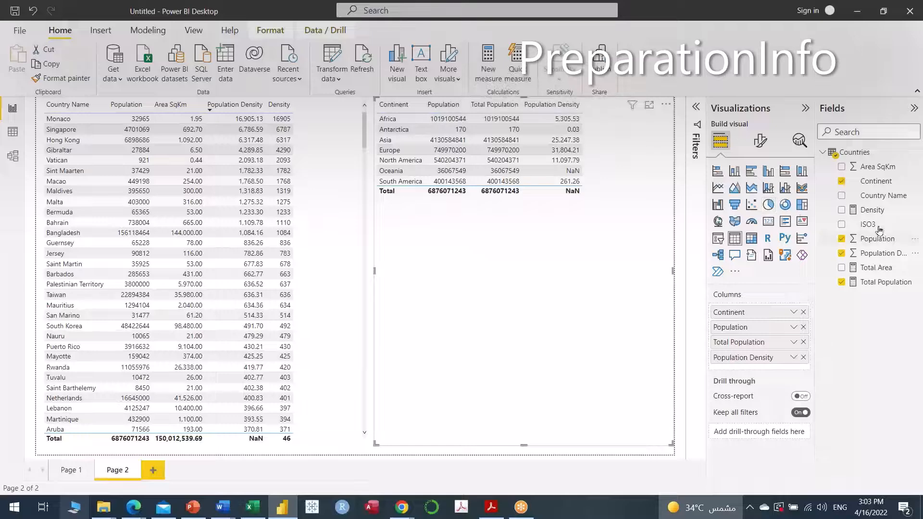
pyautogui.moveTo(872, 211); pyautogui.dragTo(582, 116)
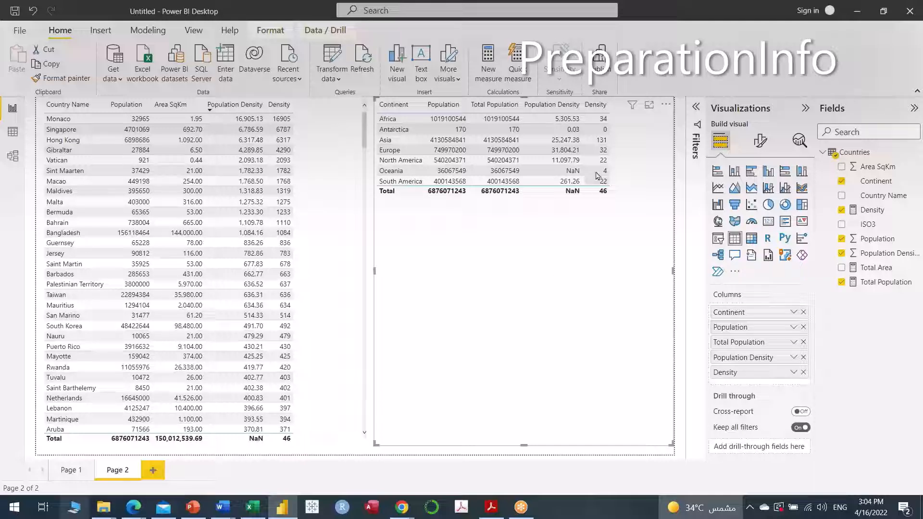
# - Sort the continent table by Density and then by Population Density, both descending, and compare its values with the country table
pyautogui.click(591, 105)
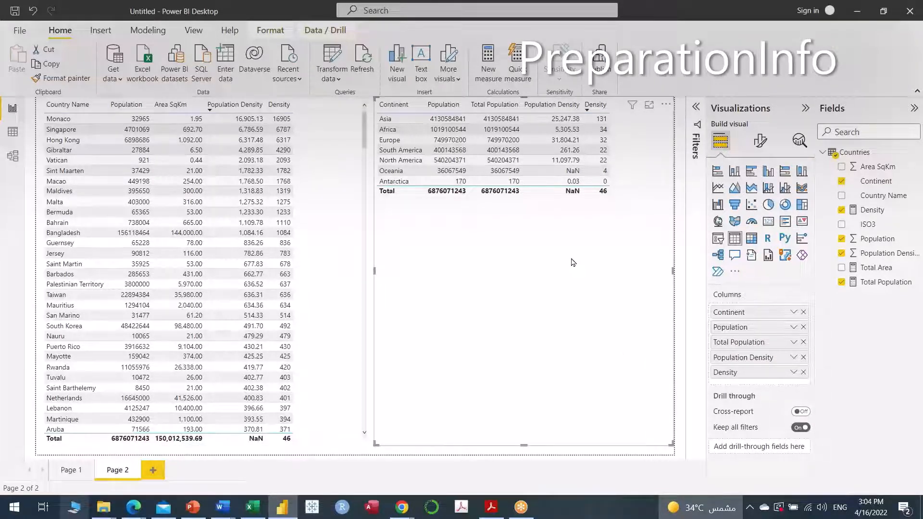
pyautogui.click(567, 112)
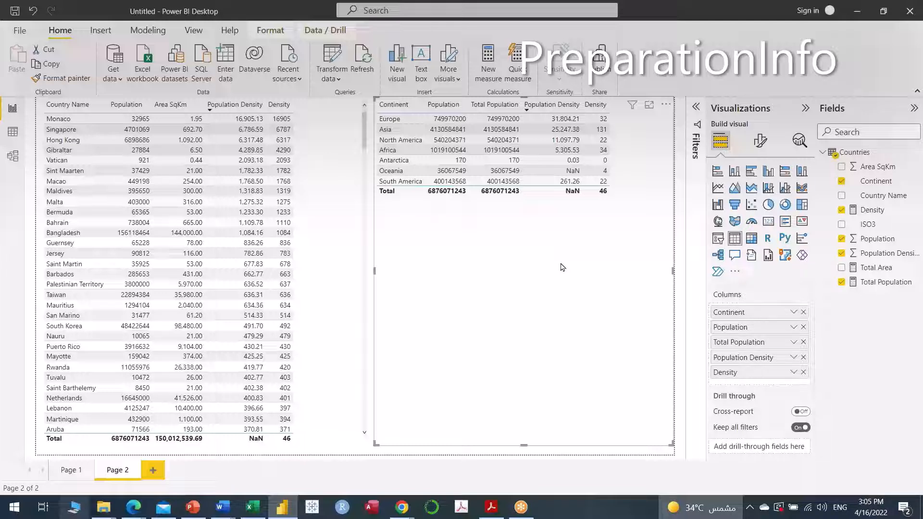
pyautogui.moveTo(608, 152)
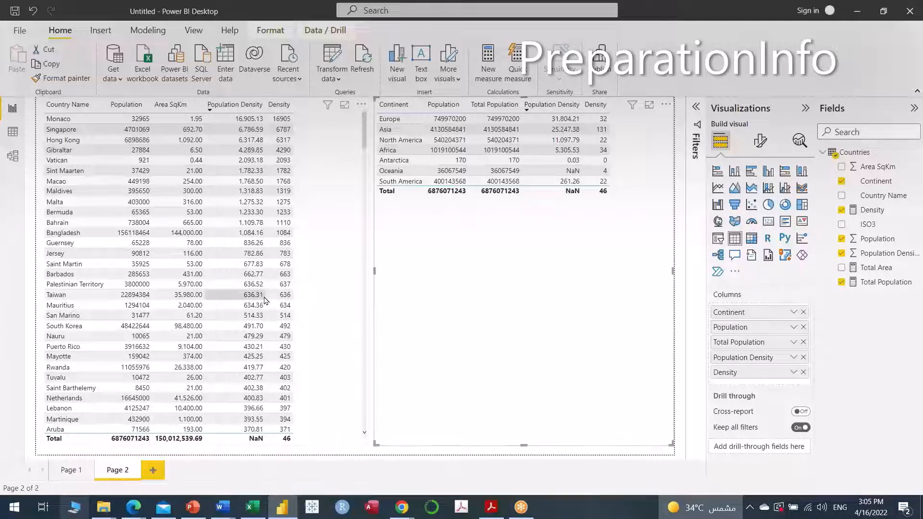
pyautogui.scroll(-8, 293, 266)
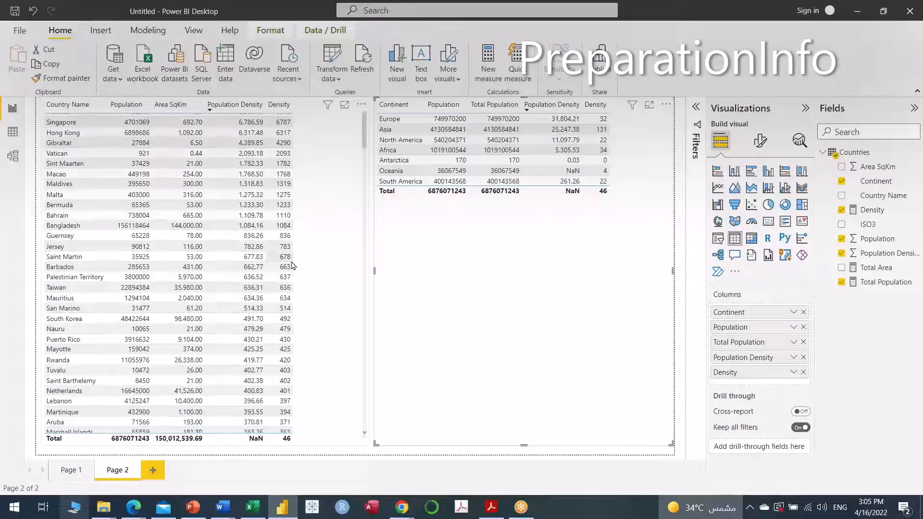
pyautogui.scroll(-9, 294, 266)
pyautogui.scroll(14, 294, 266)
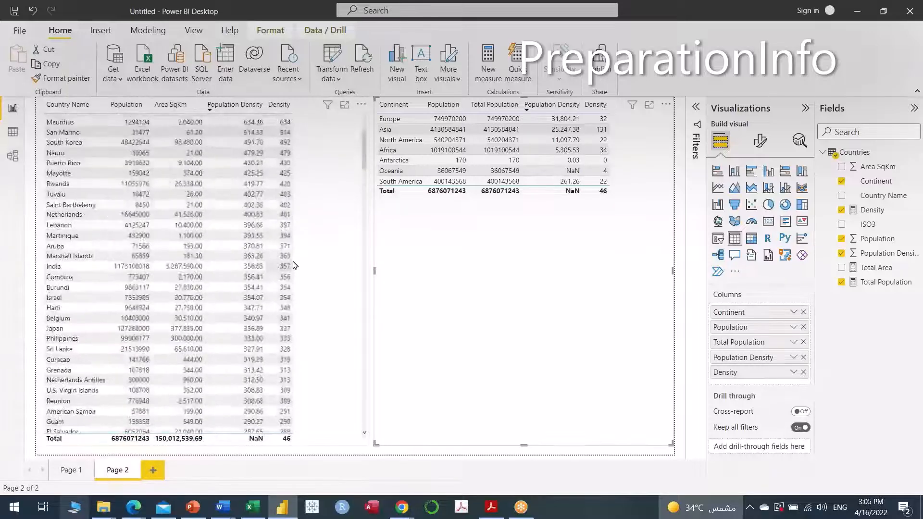
pyautogui.scroll(4, 293, 265)
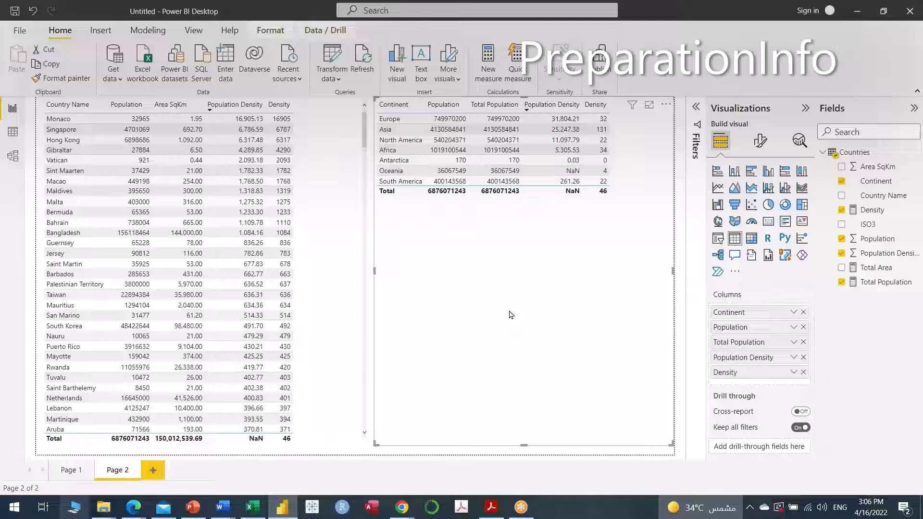
# - Delete the continent table from Page 2, leaving only the country table
pyautogui.moveTo(524, 446); pyautogui.dragTo(571, 210)
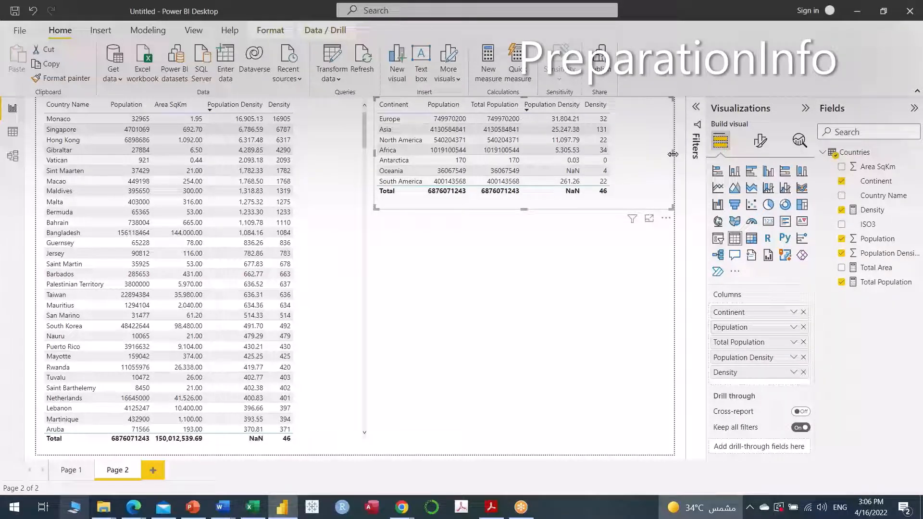
pyautogui.moveTo(673, 154); pyautogui.dragTo(619, 153)
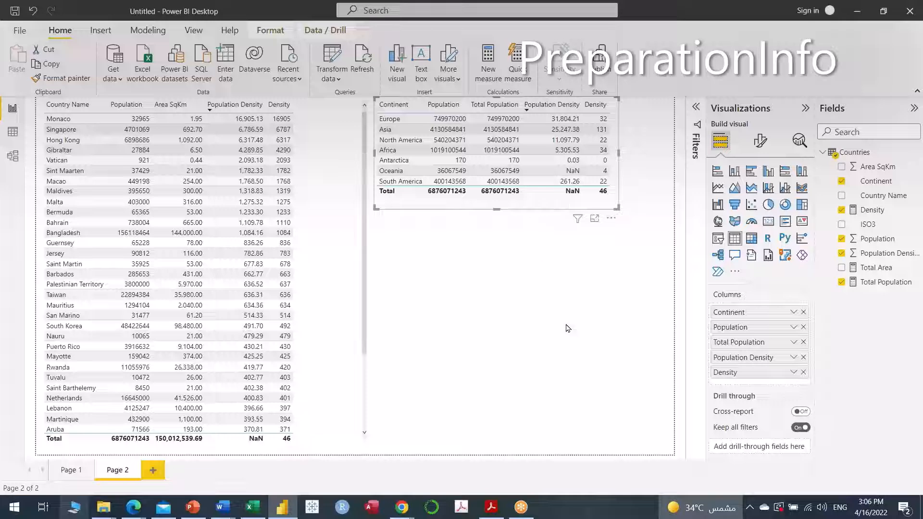
pyautogui.press('Delete')
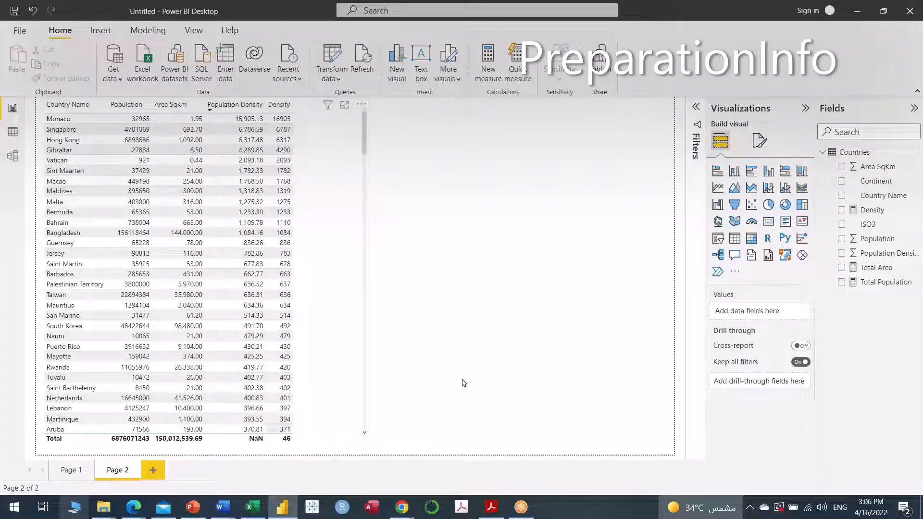
# - On Page 1, highlight Asia in the Population by Continent treemap and clear the highlight, keeping the treemap selected
pyautogui.click(72, 473)
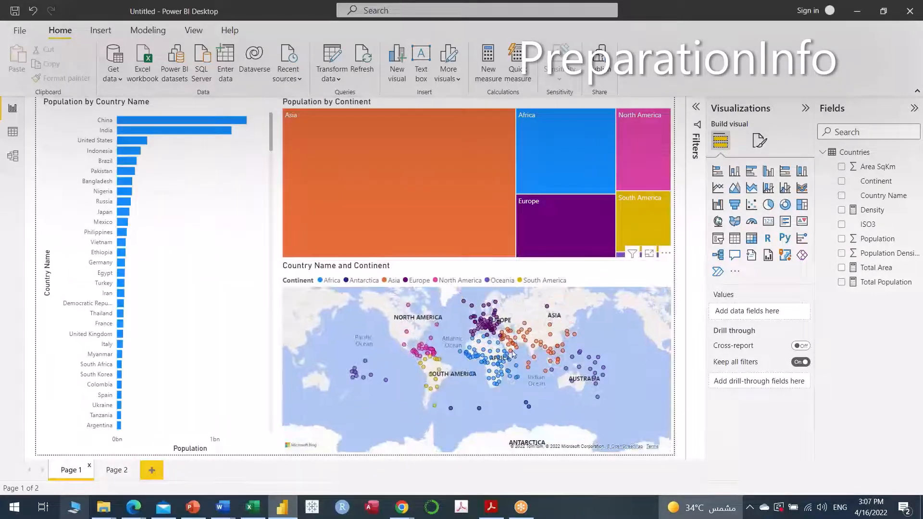
pyautogui.click(441, 195)
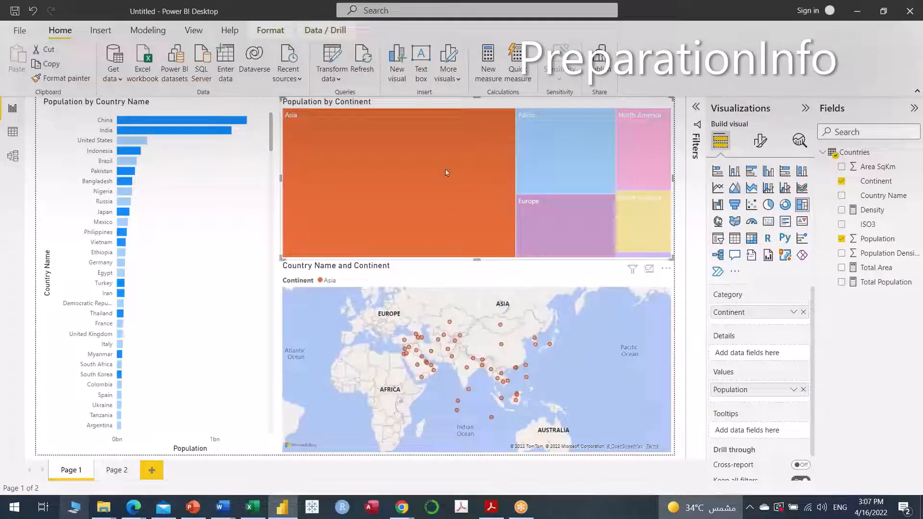
pyautogui.click(437, 189)
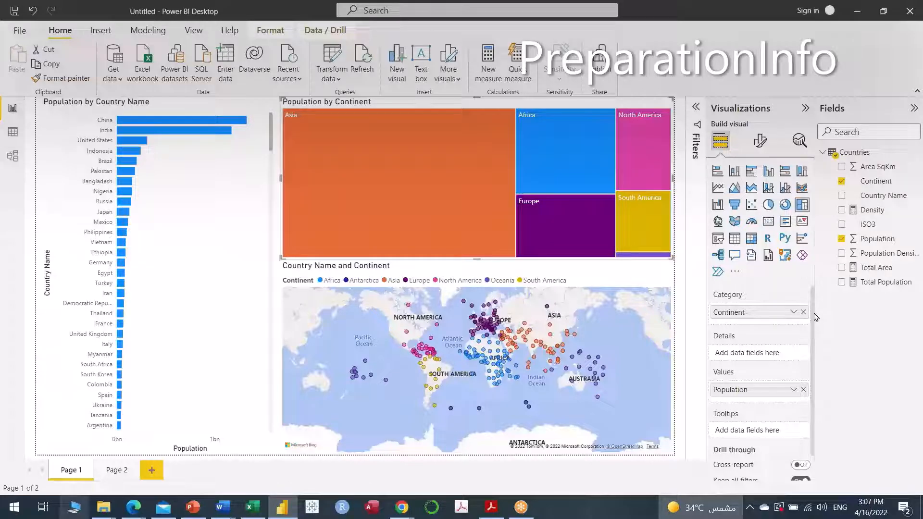
pyautogui.scroll(-2, 816, 331)
pyautogui.scroll(2, 816, 346)
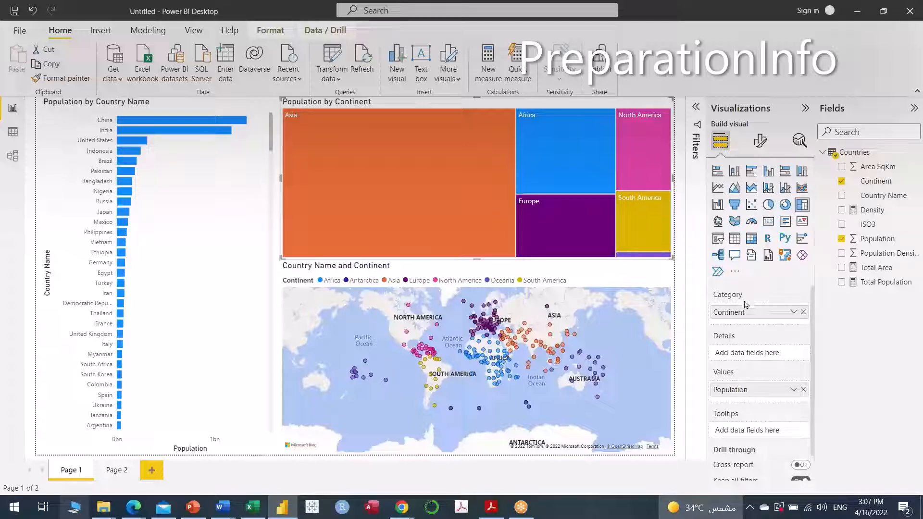
# - Turn on the legend in the visual formatting of the Population by Continent treemap
pyautogui.click(761, 142)
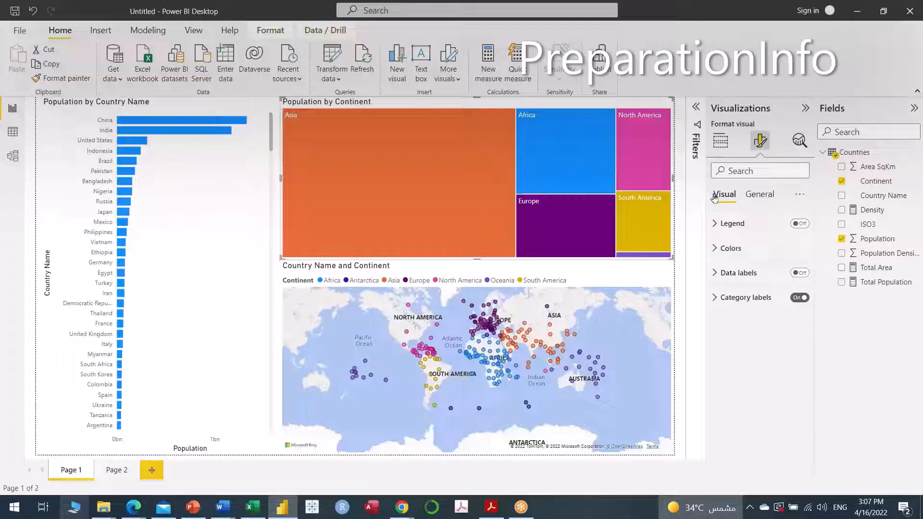
pyautogui.click(756, 194)
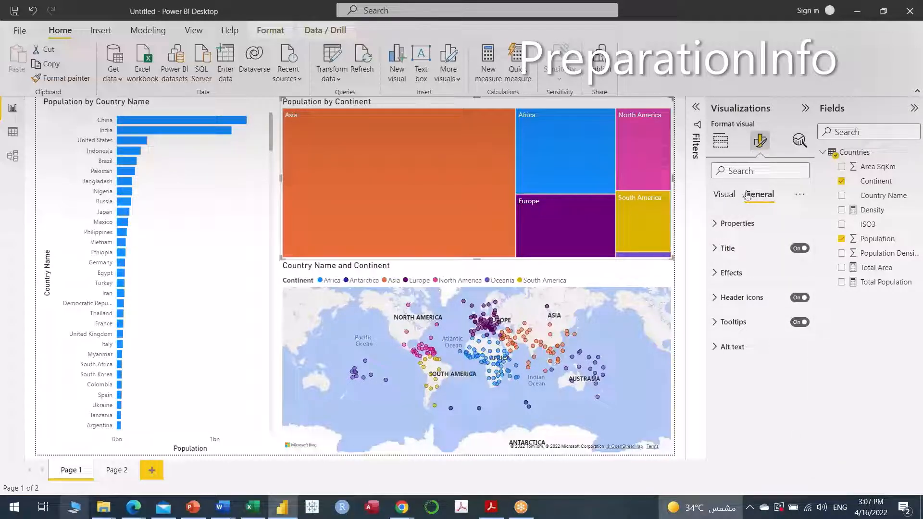
pyautogui.click(732, 196)
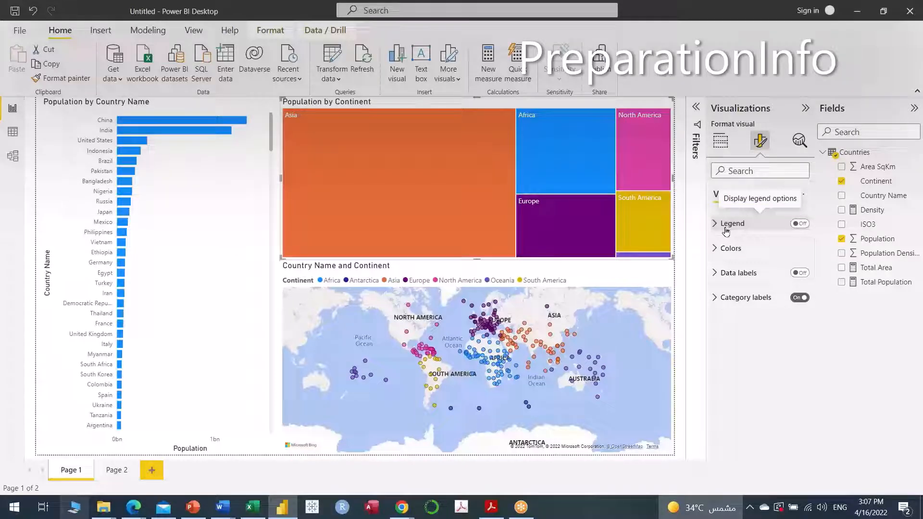
pyautogui.click(800, 228)
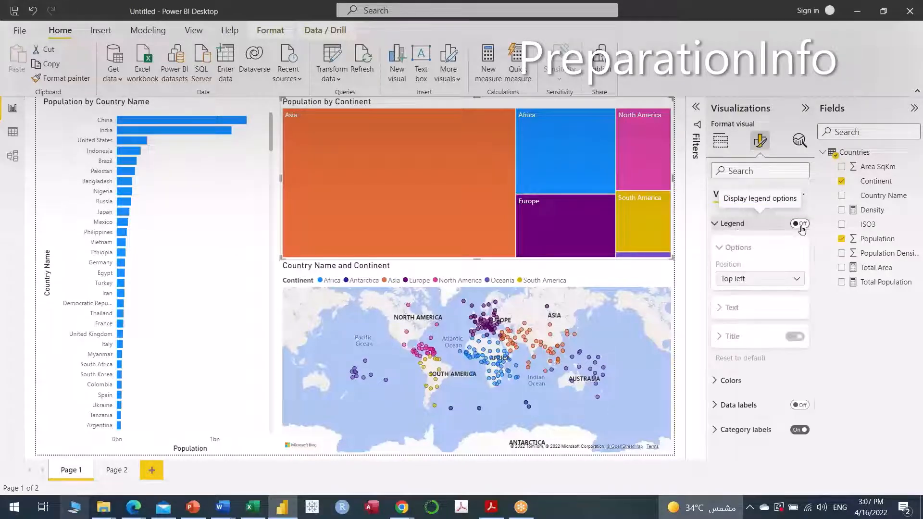
pyautogui.click(800, 224)
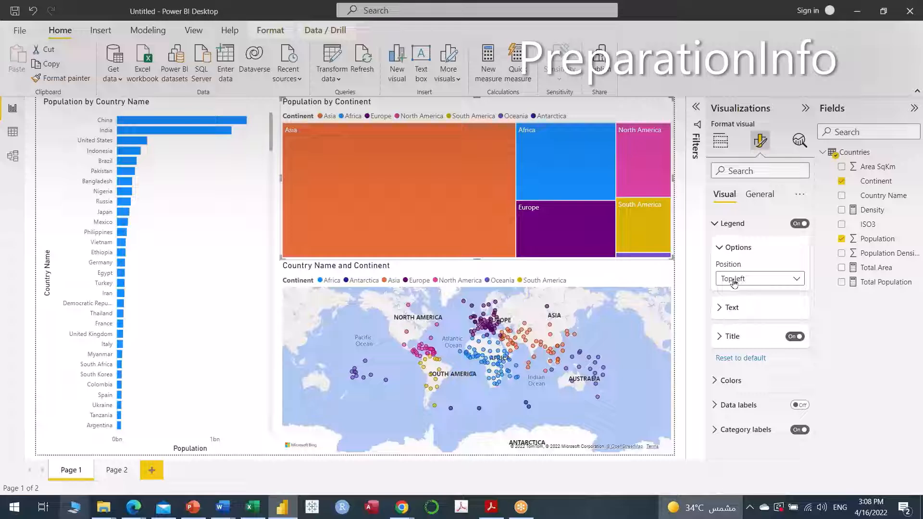
# - Try the Top center position for the treemap's legend and restore it to Top left
pyautogui.click(797, 285)
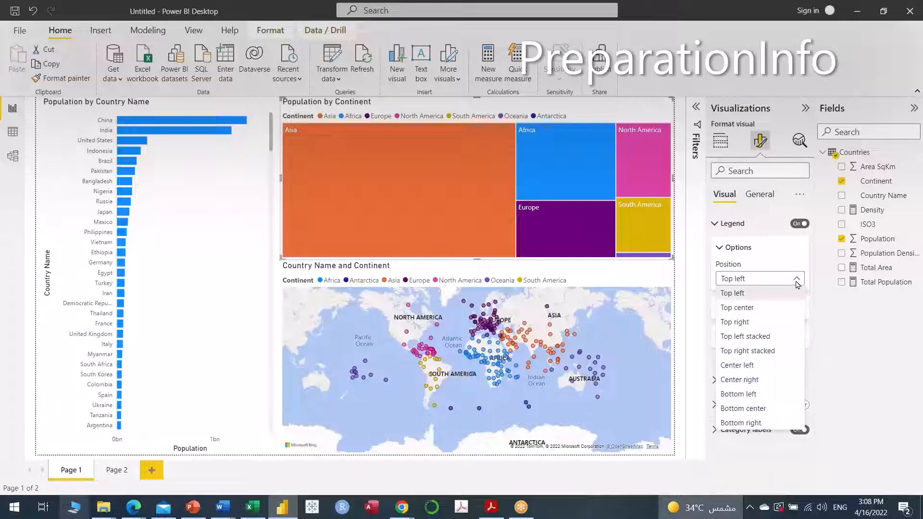
pyautogui.press('Escape')
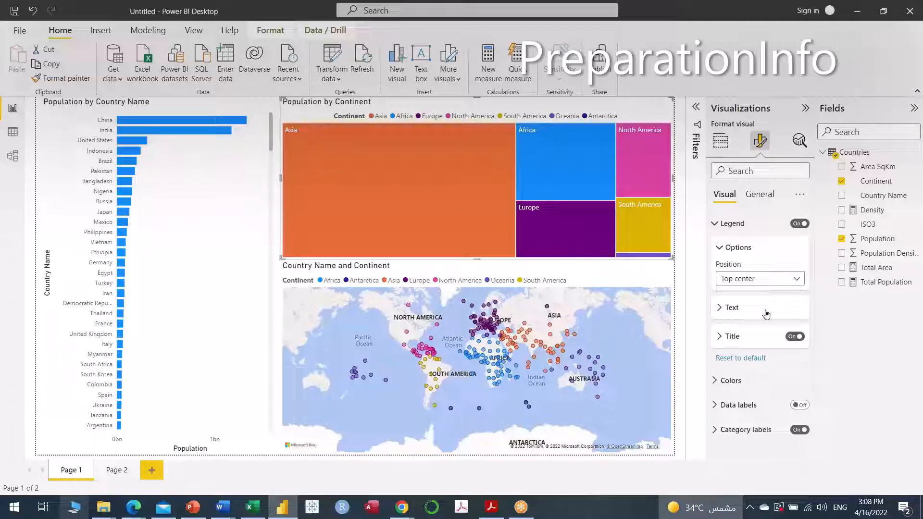
pyautogui.click(768, 279)
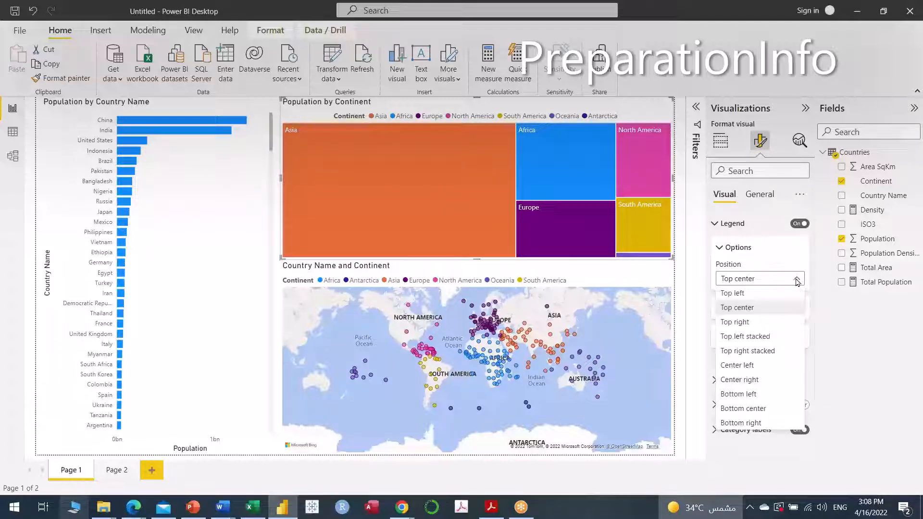
pyautogui.click(766, 293)
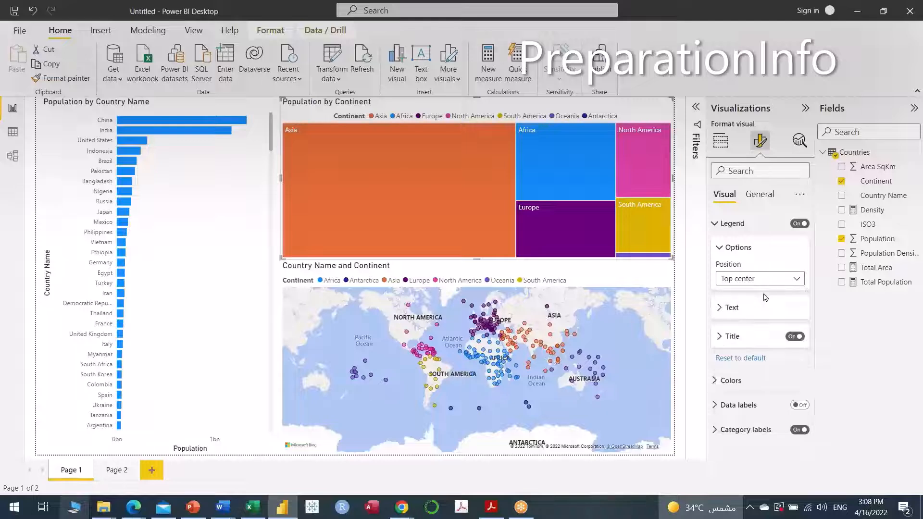
# - Review the legend's text options and switch the legend title off and back on
pyautogui.click(730, 308)
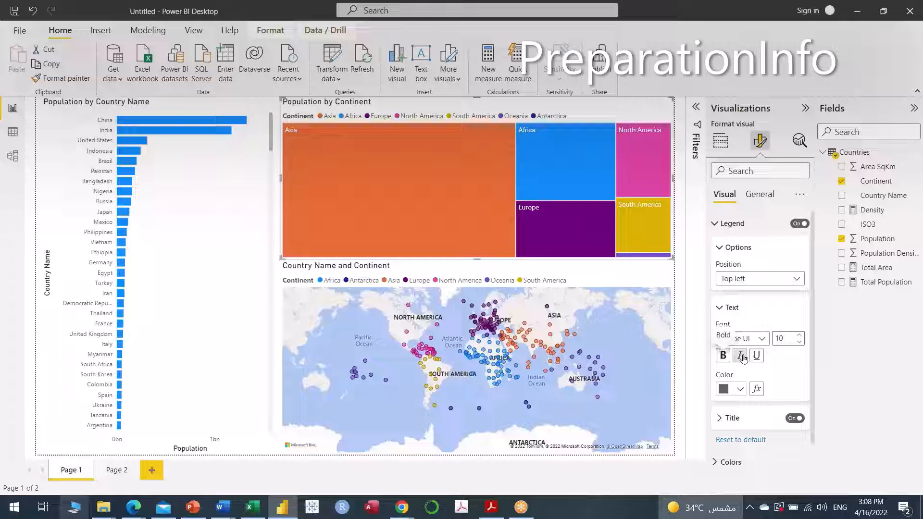
pyautogui.scroll(-1, 770, 364)
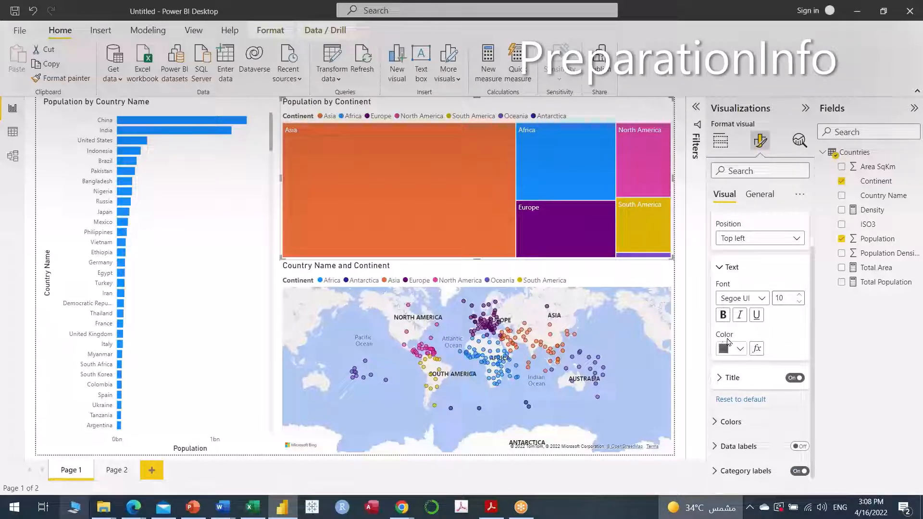
pyautogui.scroll(-1, 757, 378)
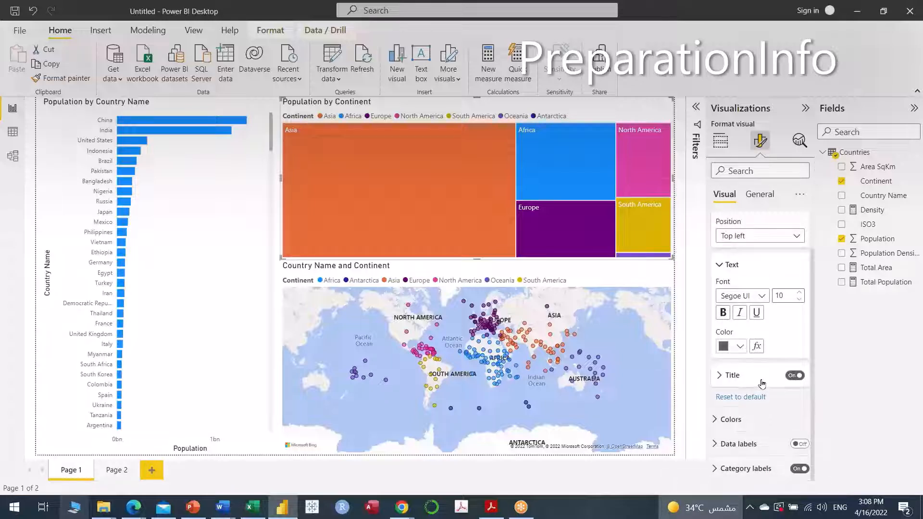
pyautogui.click(797, 377)
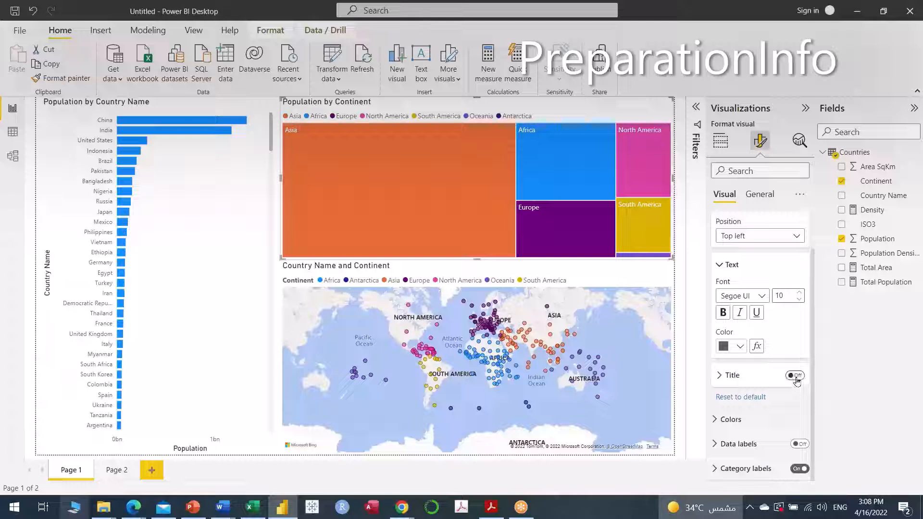
pyautogui.click(797, 378)
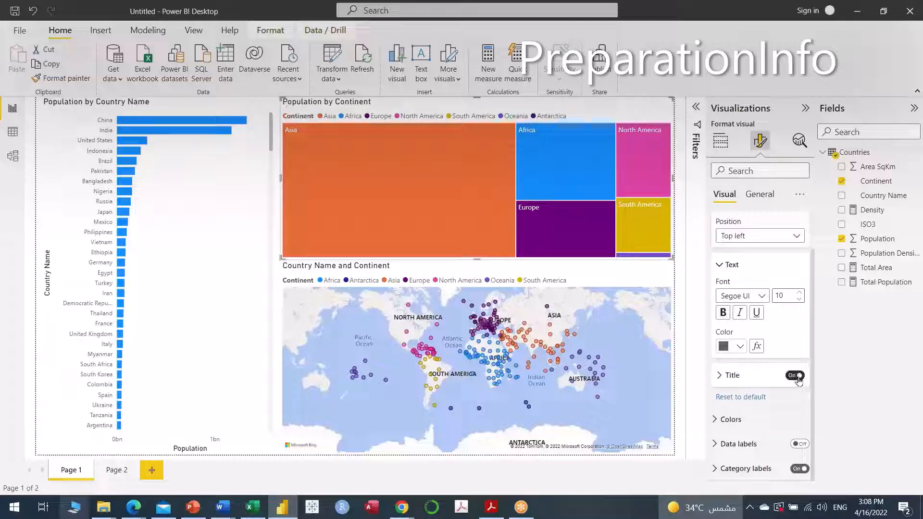
pyautogui.click(797, 377)
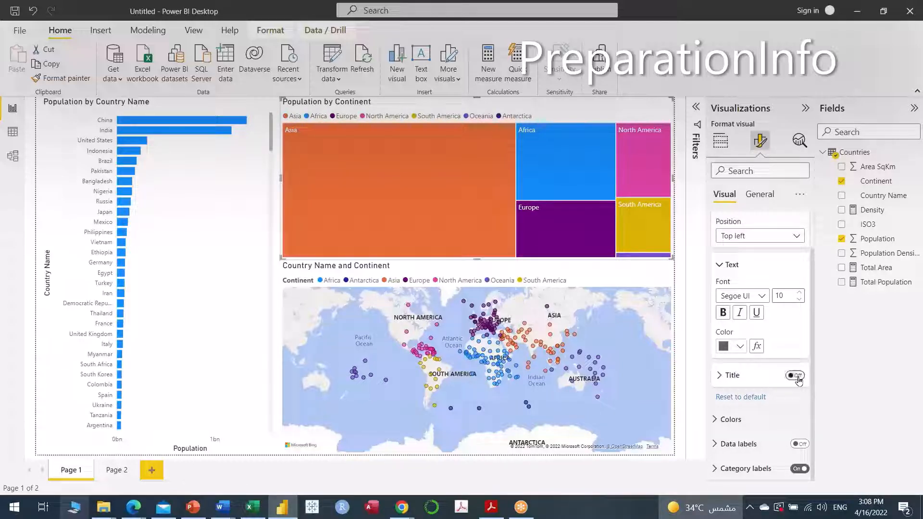
pyautogui.click(797, 377)
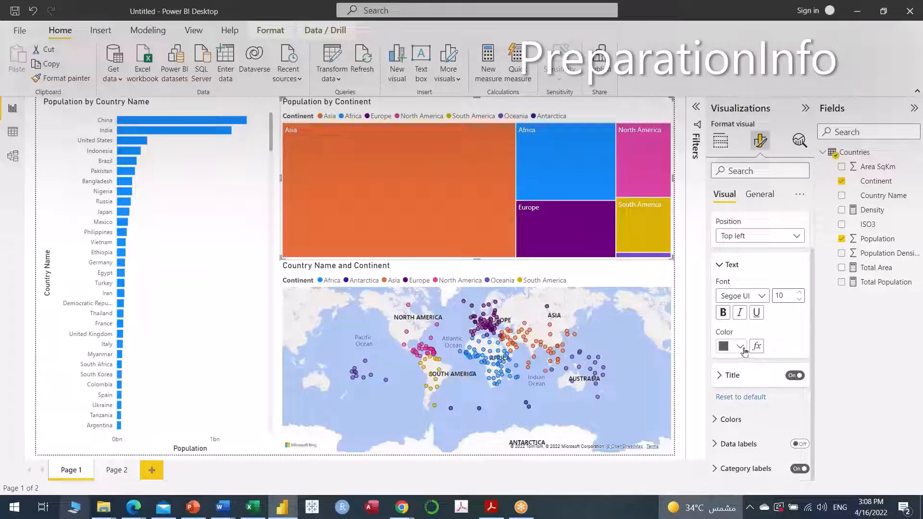
# - Examine the treemap's continent color settings and its data label options for font, color, display units and decimal places
pyautogui.click(732, 420)
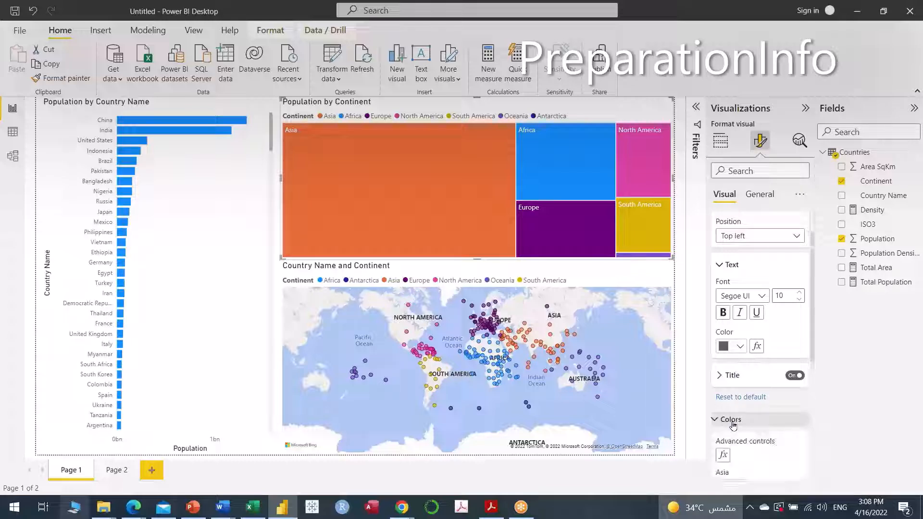
pyautogui.scroll(-5, 810, 415)
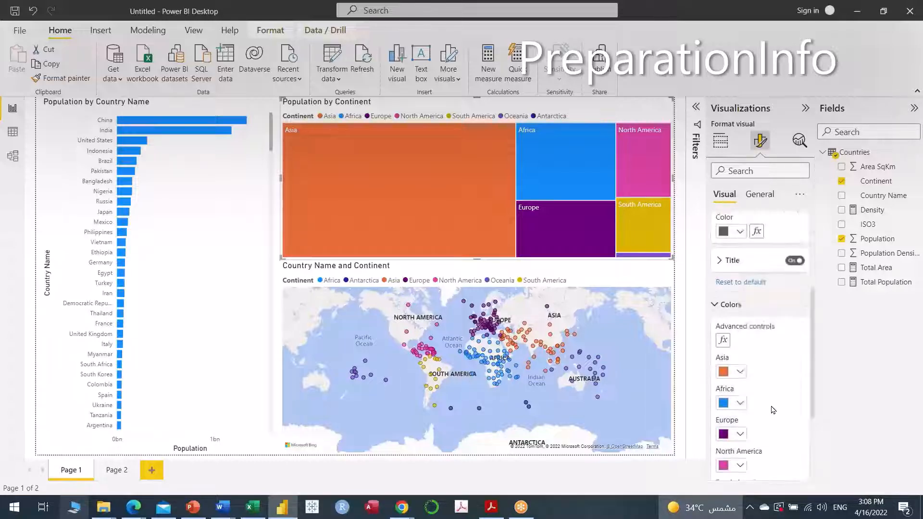
pyautogui.scroll(-1, 789, 398)
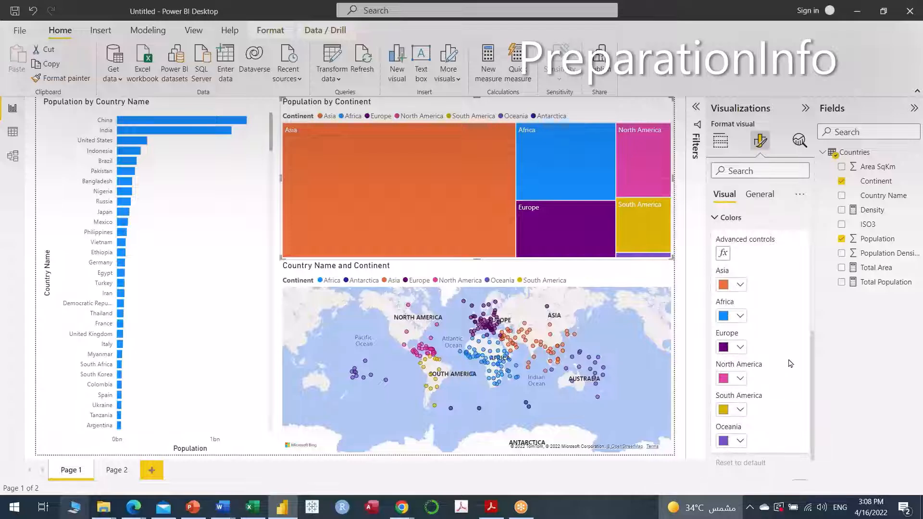
pyautogui.scroll(-1, 745, 355)
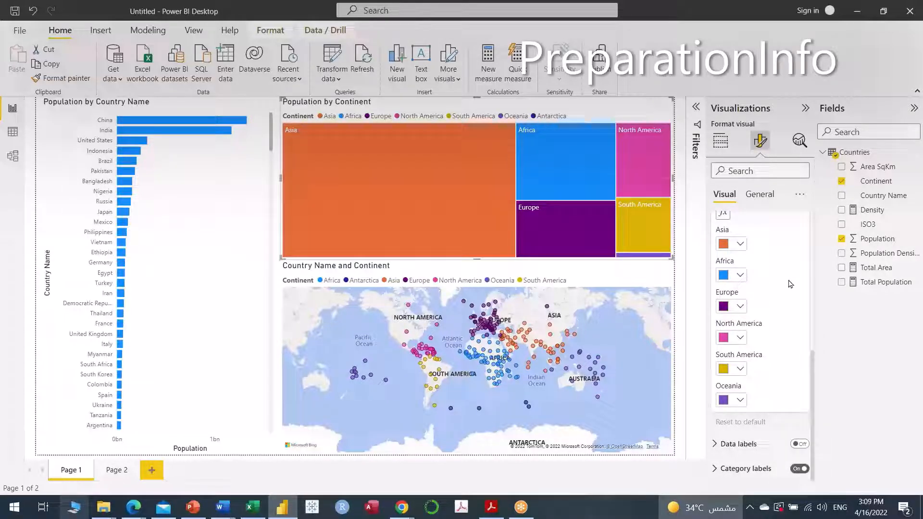
pyautogui.click(741, 445)
pyautogui.scroll(-4, 800, 326)
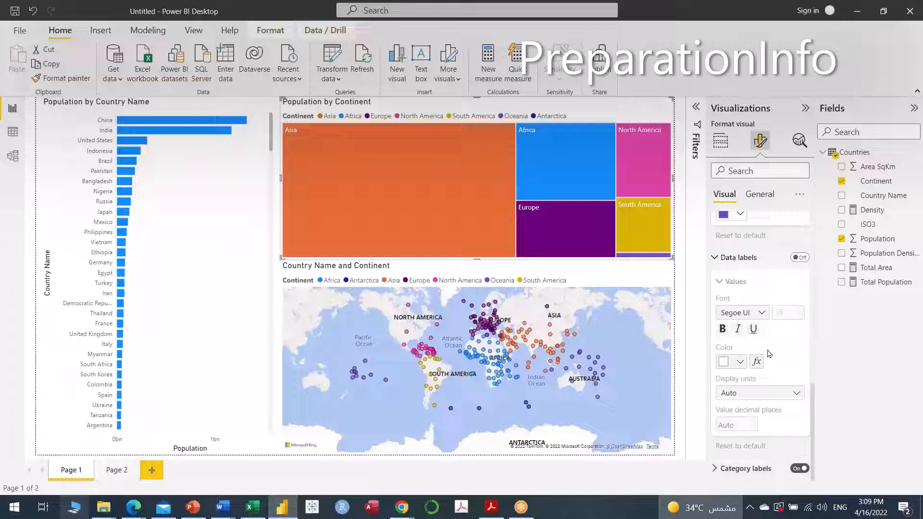
pyautogui.scroll(4, 801, 304)
pyautogui.scroll(4, 788, 308)
pyautogui.scroll(-8, 787, 310)
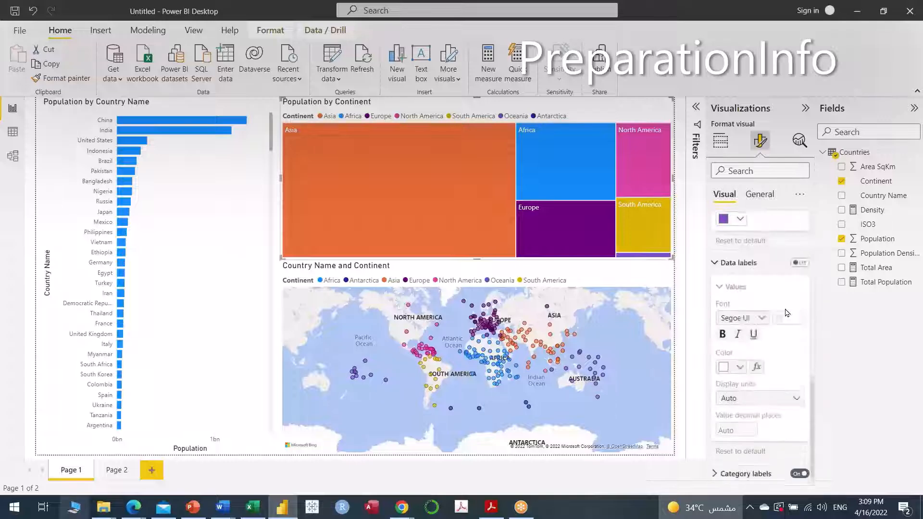
pyautogui.scroll(2, 785, 309)
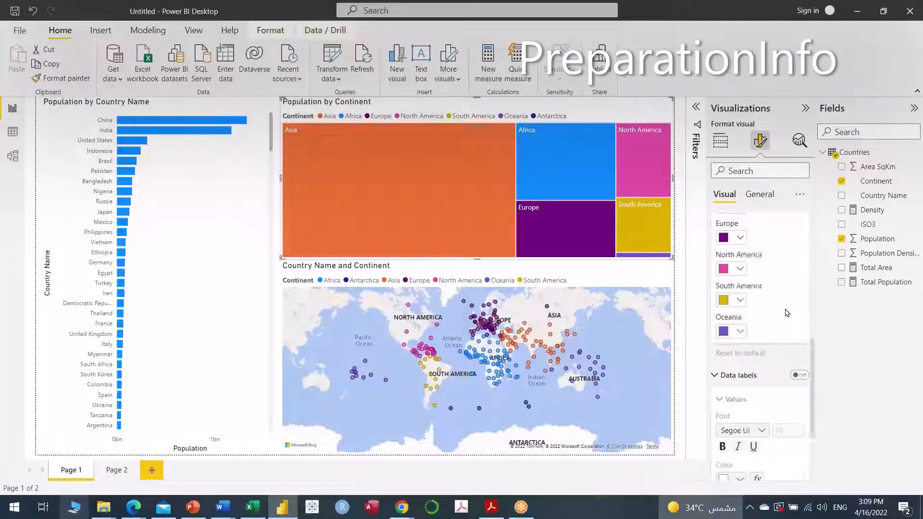
pyautogui.scroll(-2, 791, 346)
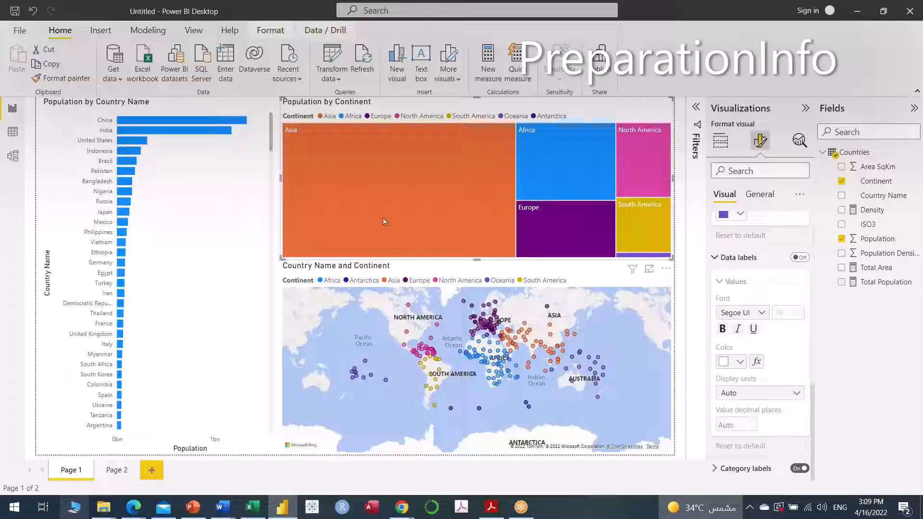
# - Review the treemap's formatting options alongside its category and value field assignments
pyautogui.click(466, 230)
pyautogui.click(465, 230)
pyautogui.scroll(10, 806, 466)
pyautogui.scroll(-8, 811, 321)
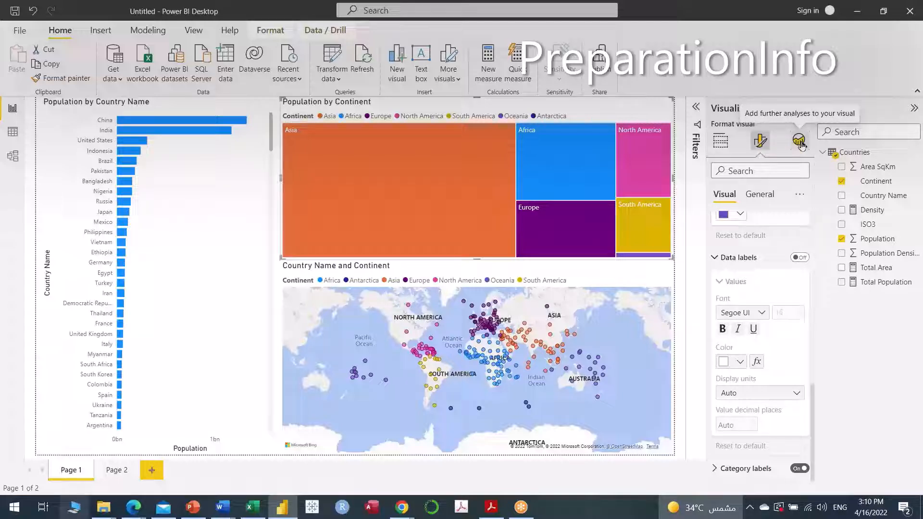
pyautogui.click(717, 143)
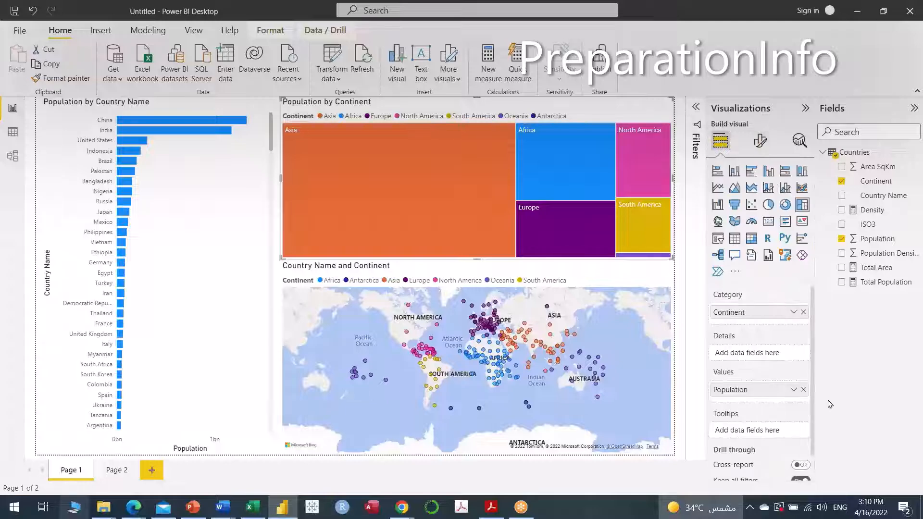
pyautogui.click(760, 142)
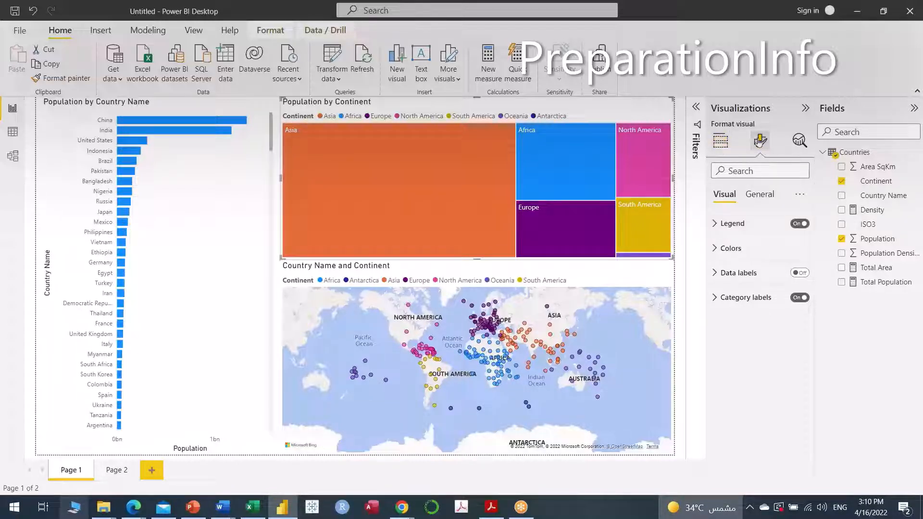
pyautogui.click(721, 140)
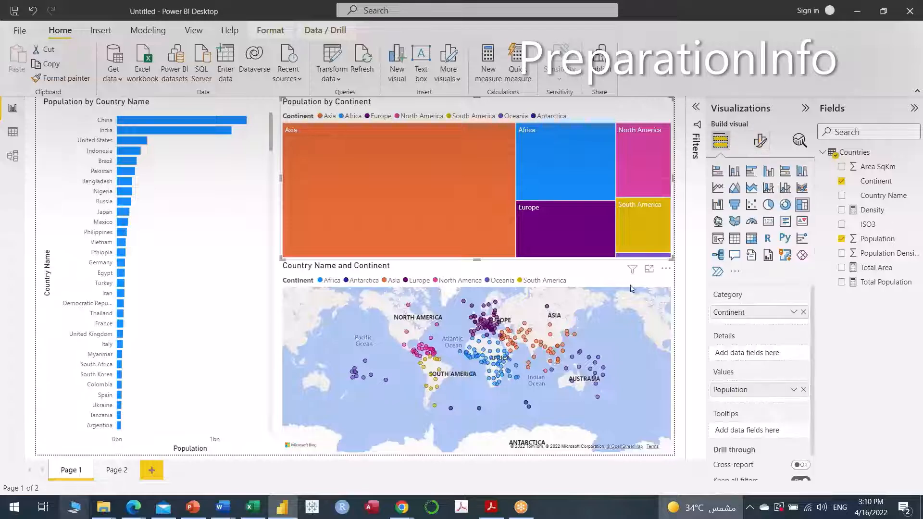
# - Review the formatting options of the map and of the Population by Country Name bar chart, expanding its Plot area background settings
pyautogui.click(584, 273)
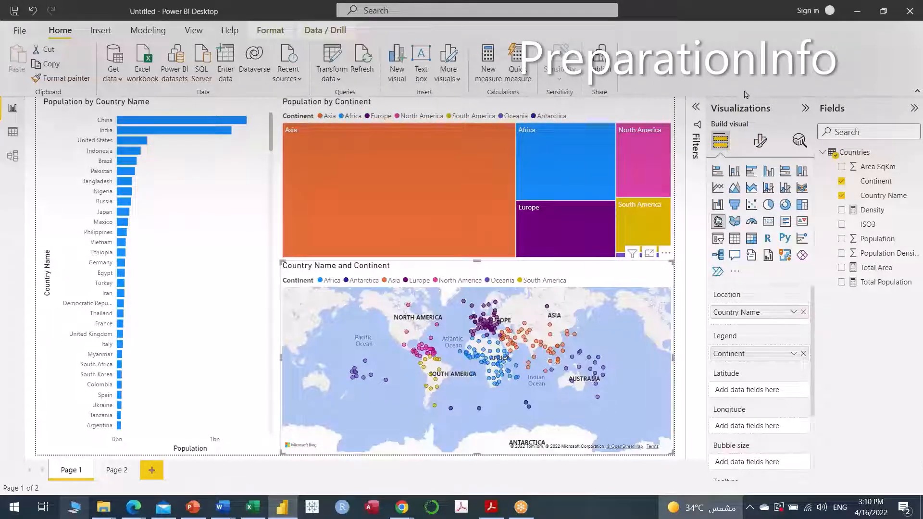
pyautogui.click(761, 141)
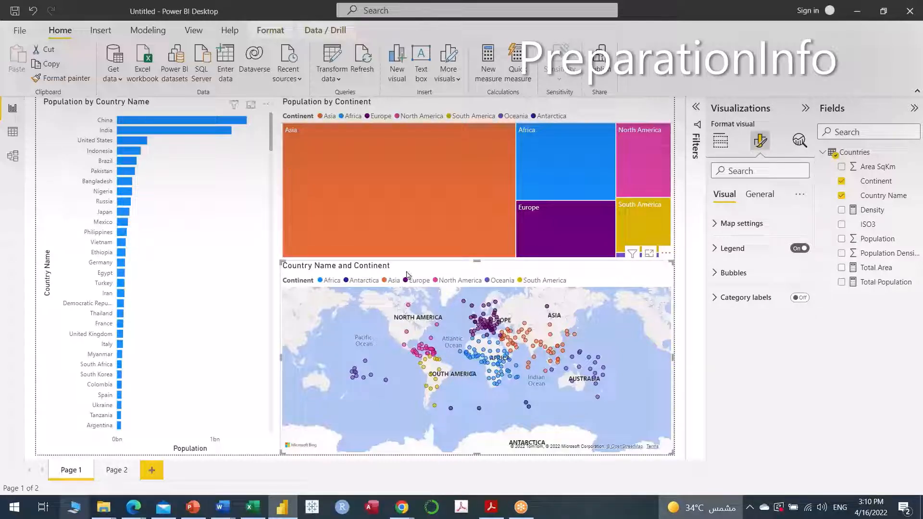
pyautogui.click(237, 171)
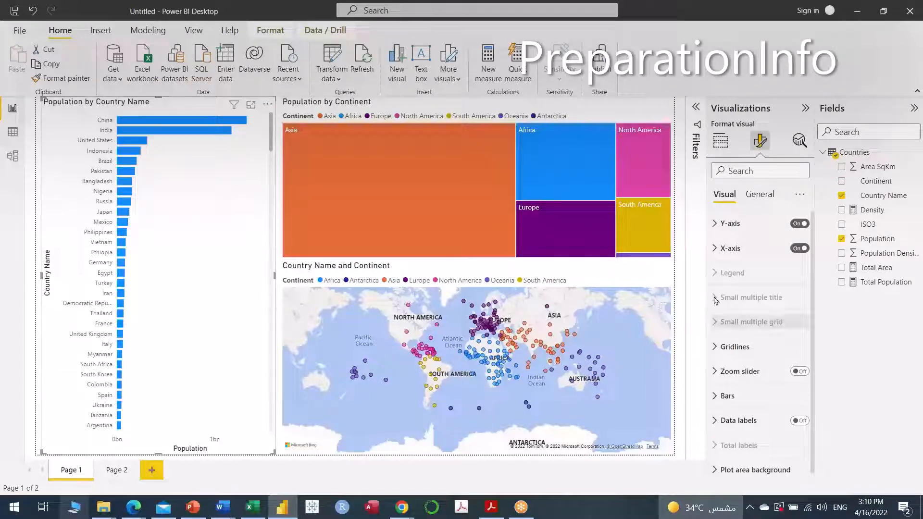
pyautogui.scroll(-1, 768, 337)
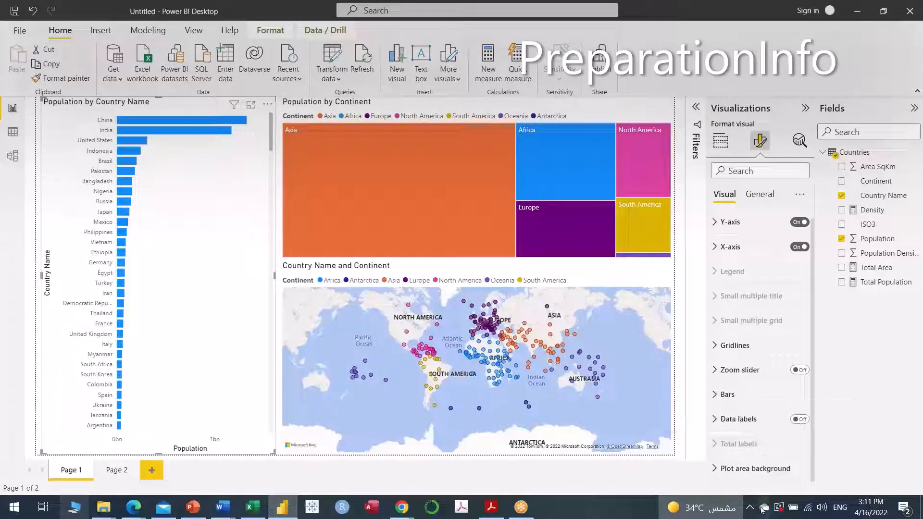
pyautogui.click(728, 472)
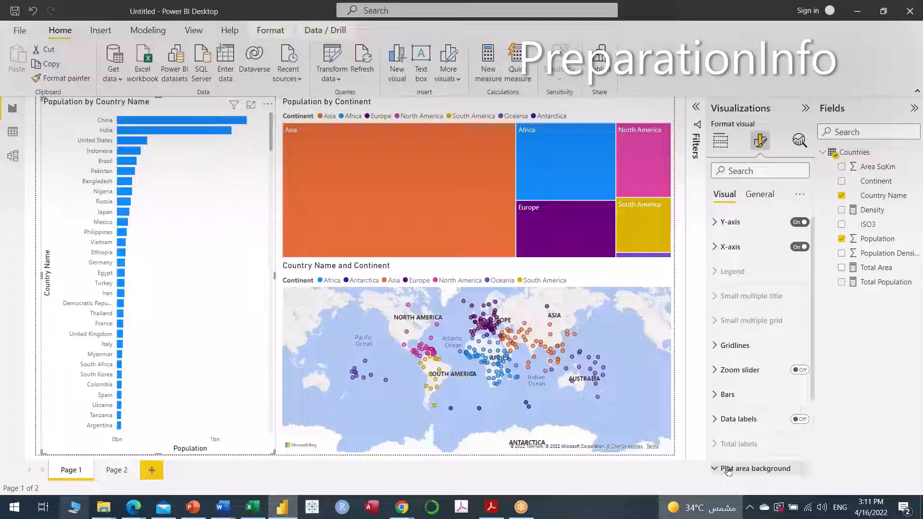
pyautogui.scroll(-2, 740, 448)
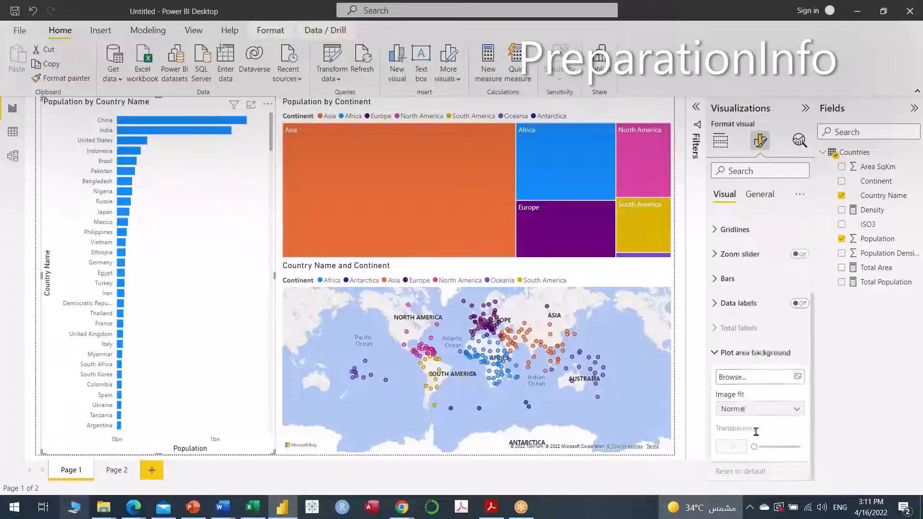
# - Check the image file browser for the bar chart's plot area background, cancel it, and look over the chart's other format options
pyautogui.click(799, 377)
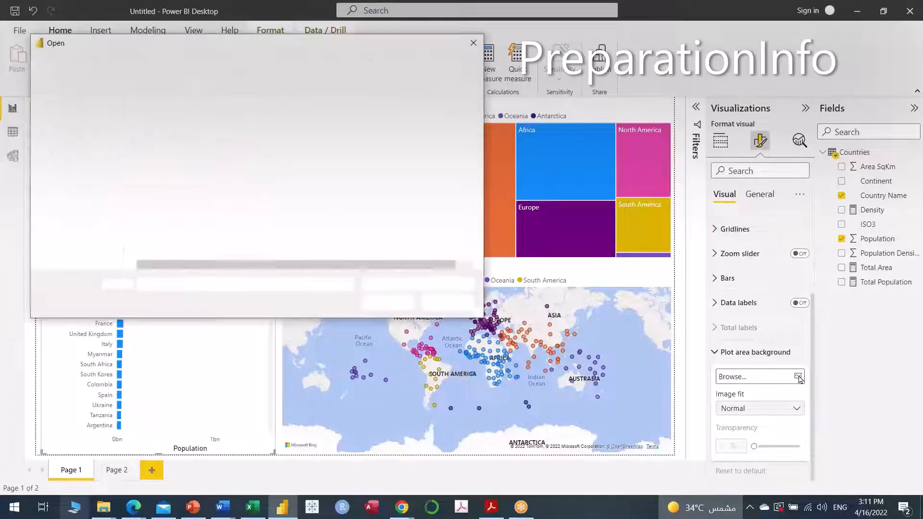
pyautogui.click(446, 302)
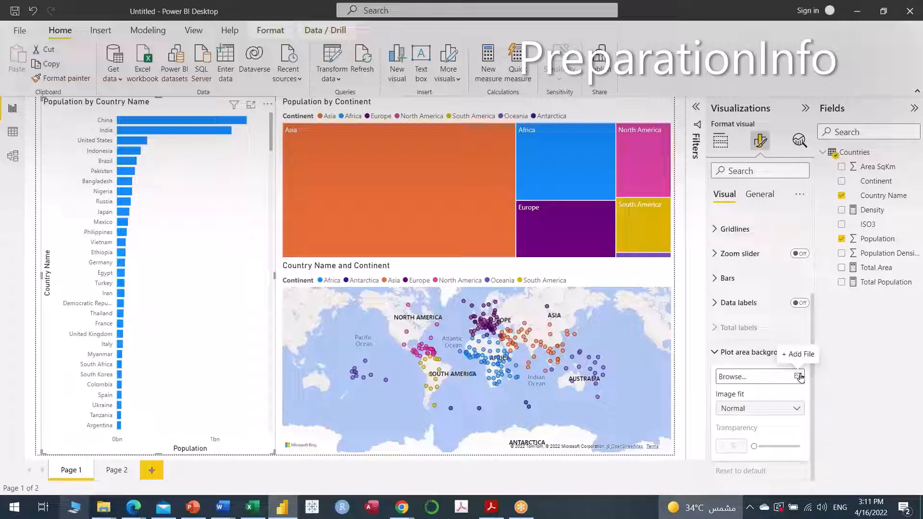
pyautogui.moveTo(812, 440); pyautogui.dragTo(813, 295)
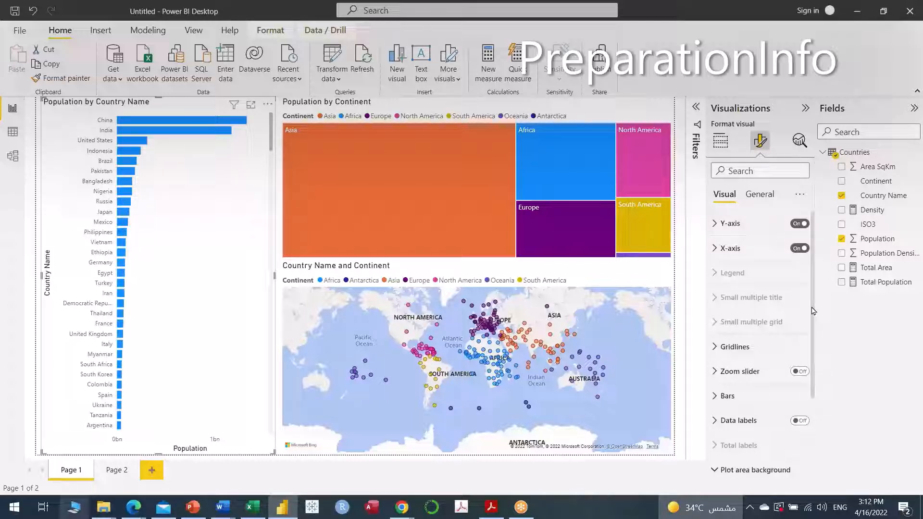
pyautogui.moveTo(813, 311); pyautogui.dragTo(805, 453)
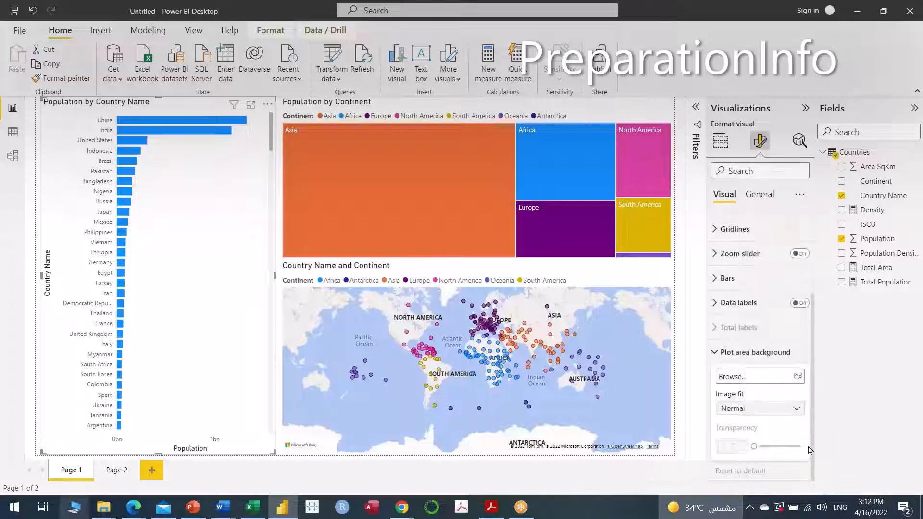
pyautogui.scroll(5, 770, 409)
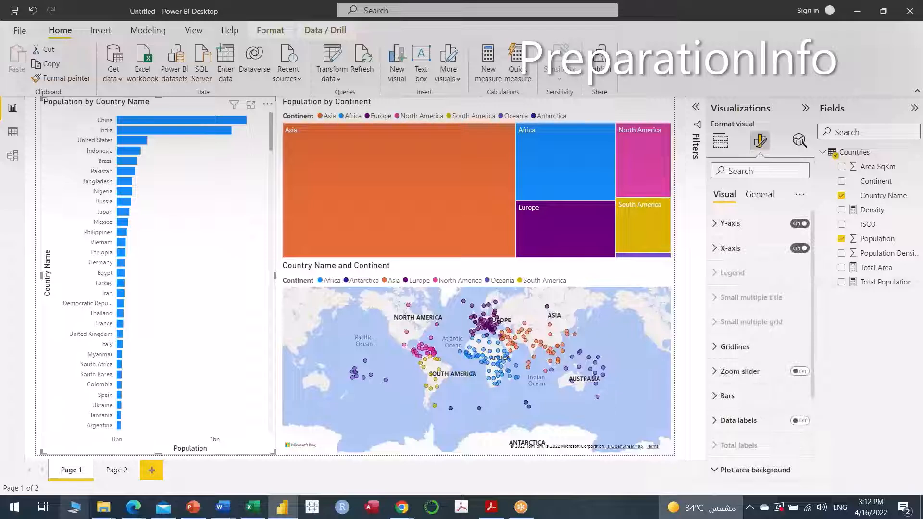
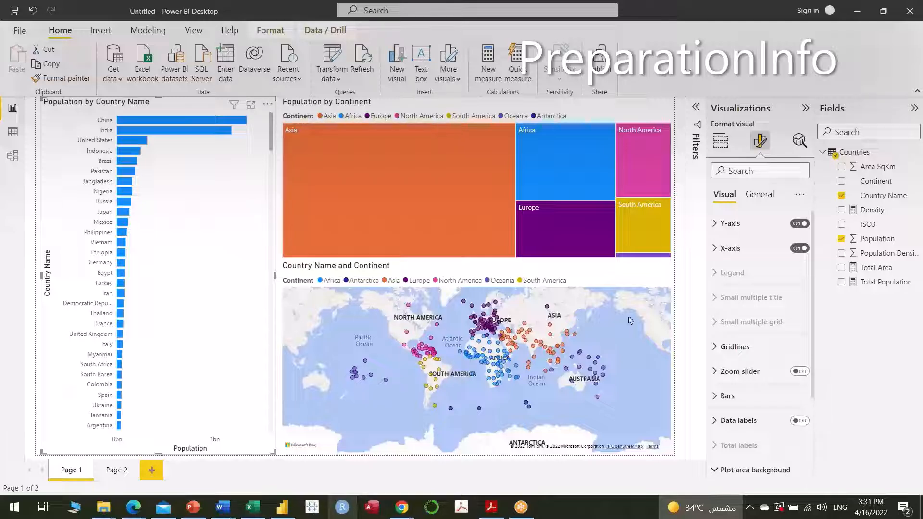
# - Add a card showing Population to Page 2 and shrink it into the page's upper right corner
pyautogui.click(115, 471)
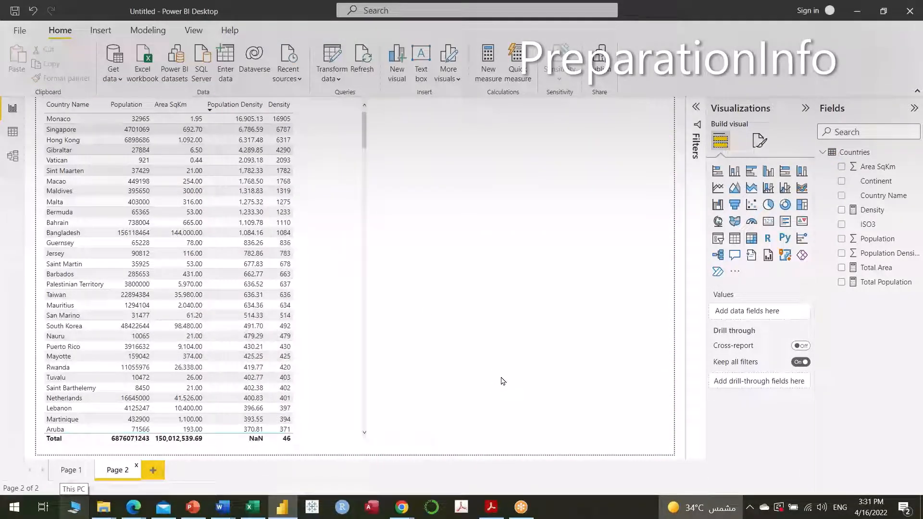
pyautogui.click(770, 223)
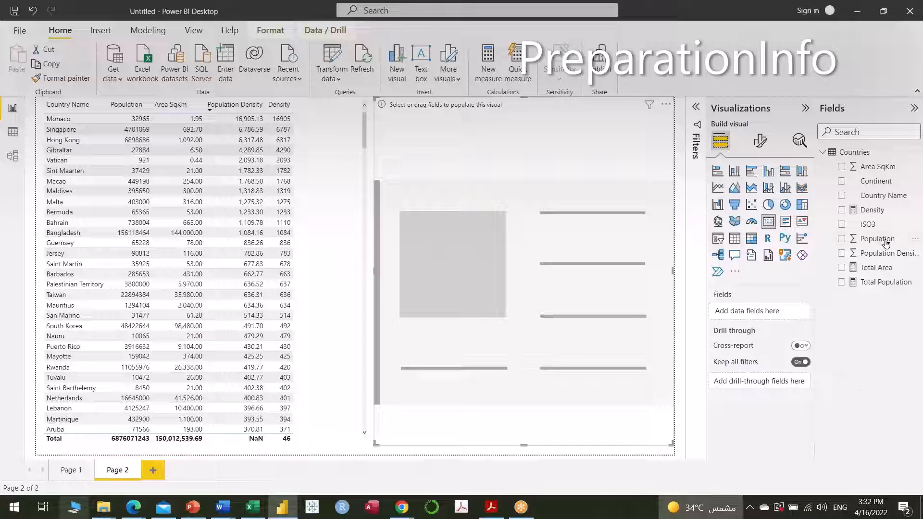
pyautogui.moveTo(886, 241); pyautogui.dragTo(583, 264)
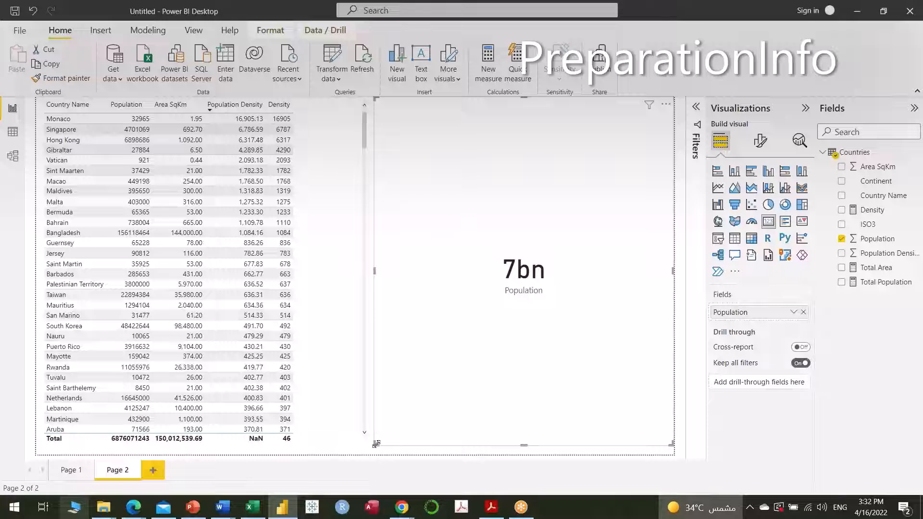
pyautogui.moveTo(377, 446); pyautogui.dragTo(565, 176)
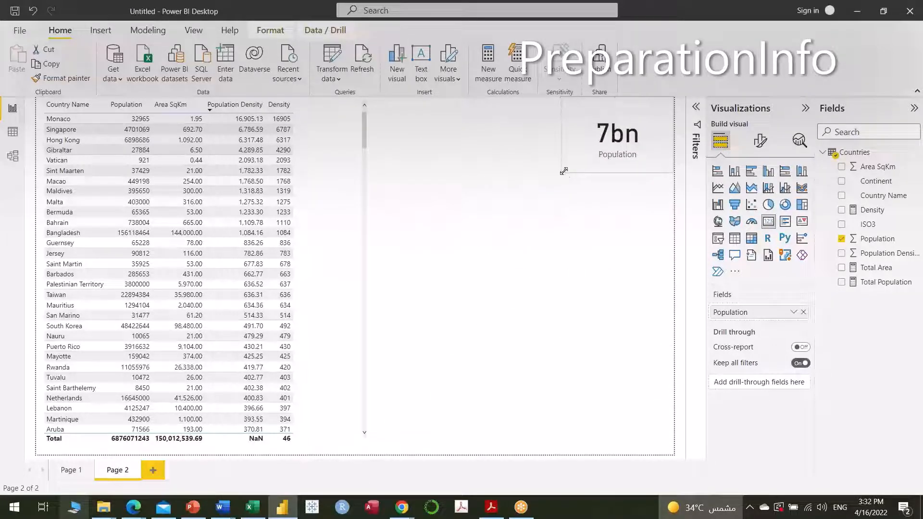
# - Add a second card showing the Total Population measure and shrink it to fit directly below the Population card
pyautogui.click(566, 296)
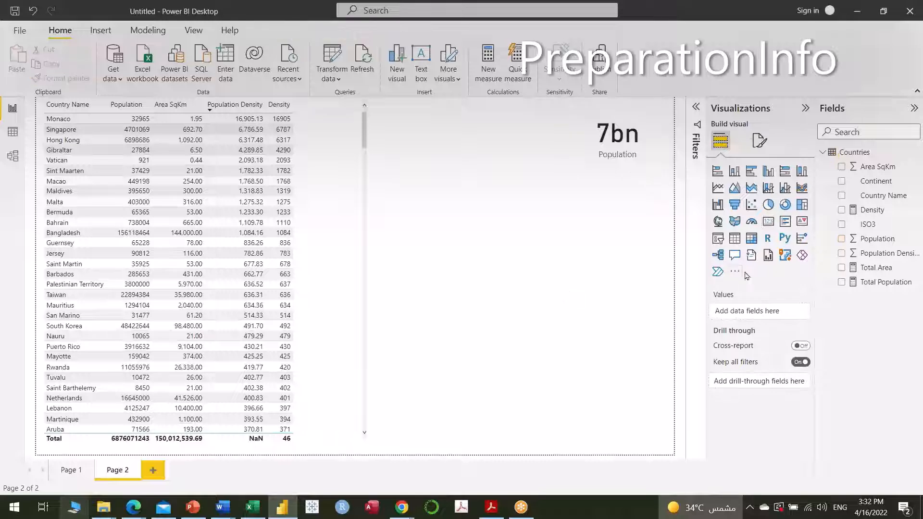
pyautogui.click(769, 222)
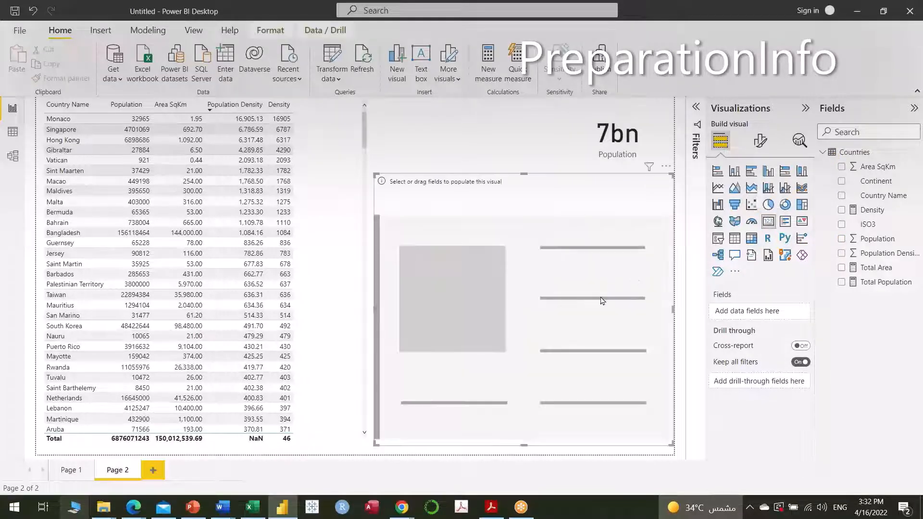
pyautogui.moveTo(885, 283); pyautogui.dragTo(605, 331)
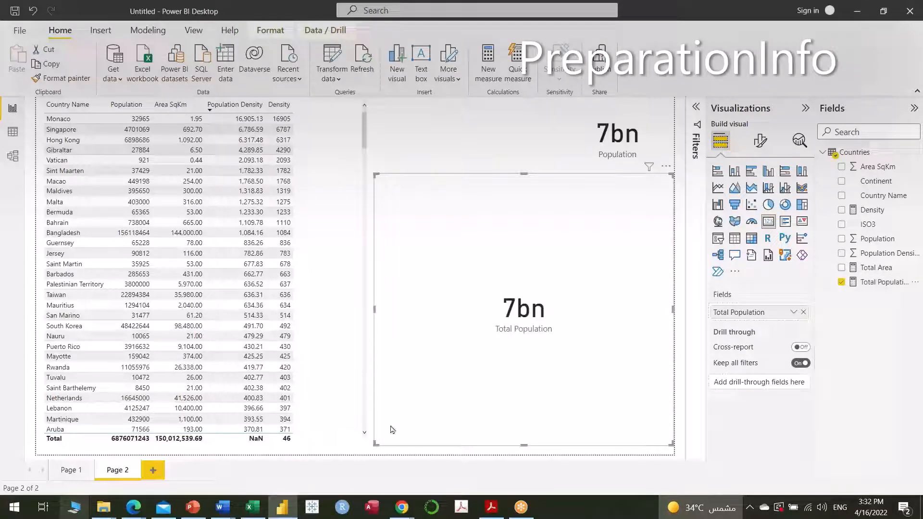
pyautogui.moveTo(376, 443); pyautogui.dragTo(553, 236)
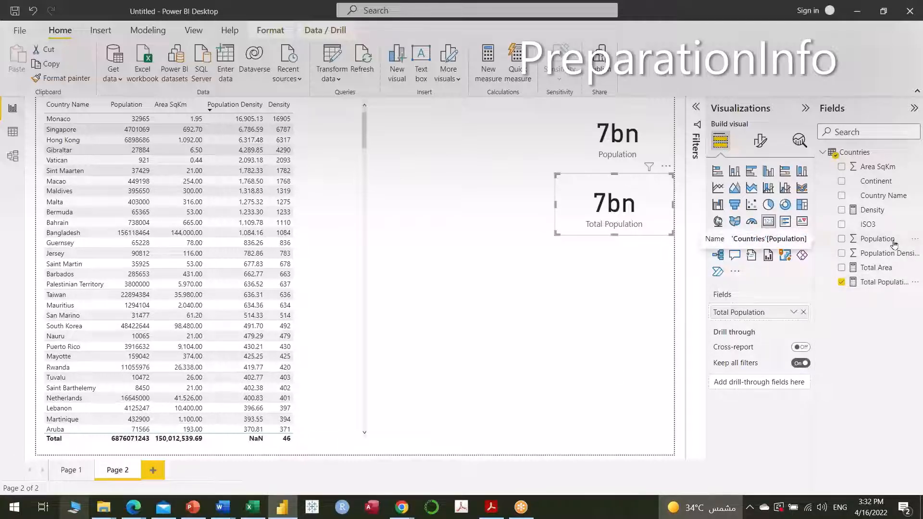
pyautogui.click(637, 120)
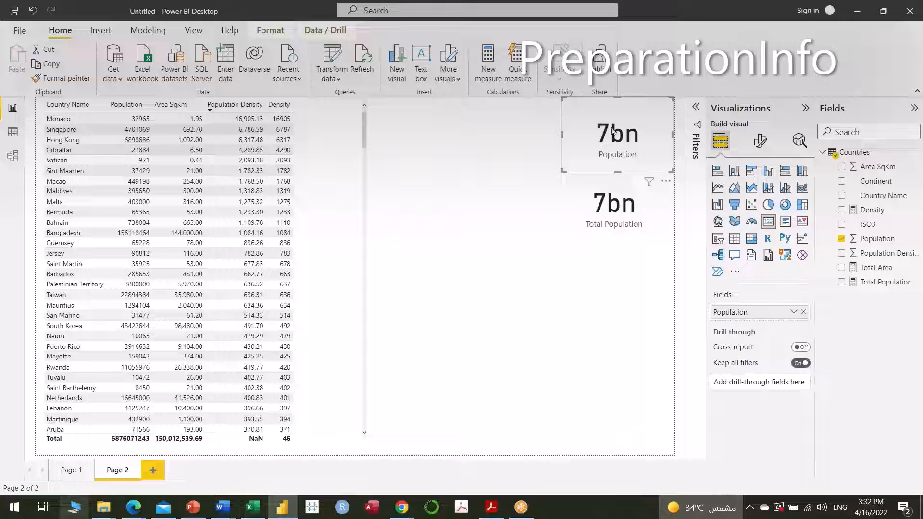
# - Add a donut chart below the cards with Continent as the legend and Population as the values
pyautogui.click(503, 426)
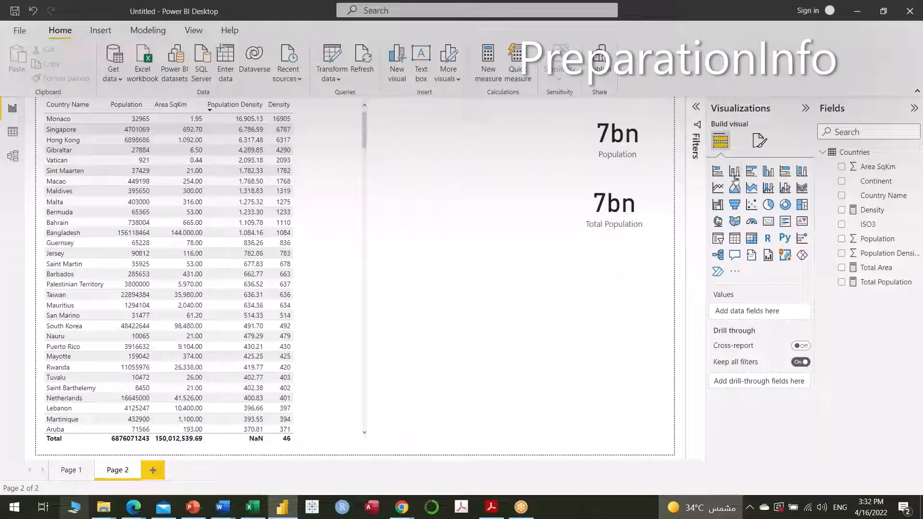
pyautogui.click(786, 206)
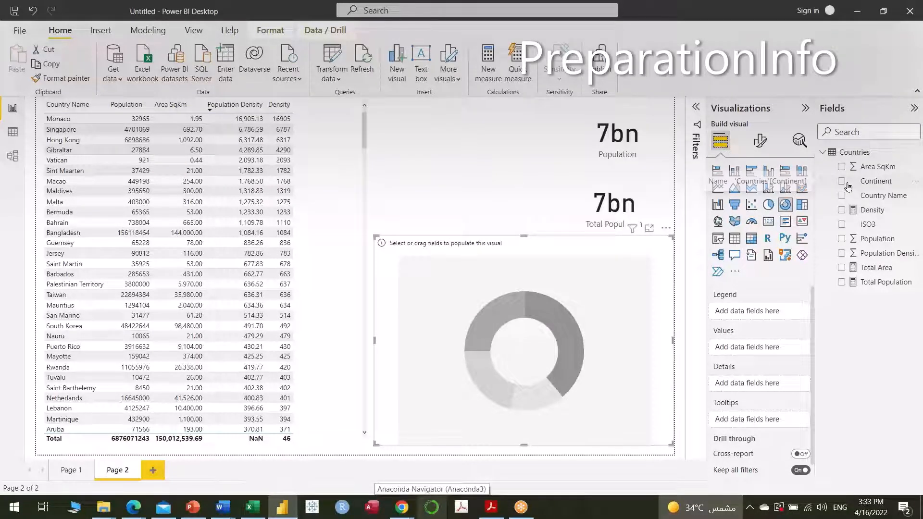
pyautogui.moveTo(849, 188); pyautogui.dragTo(596, 347)
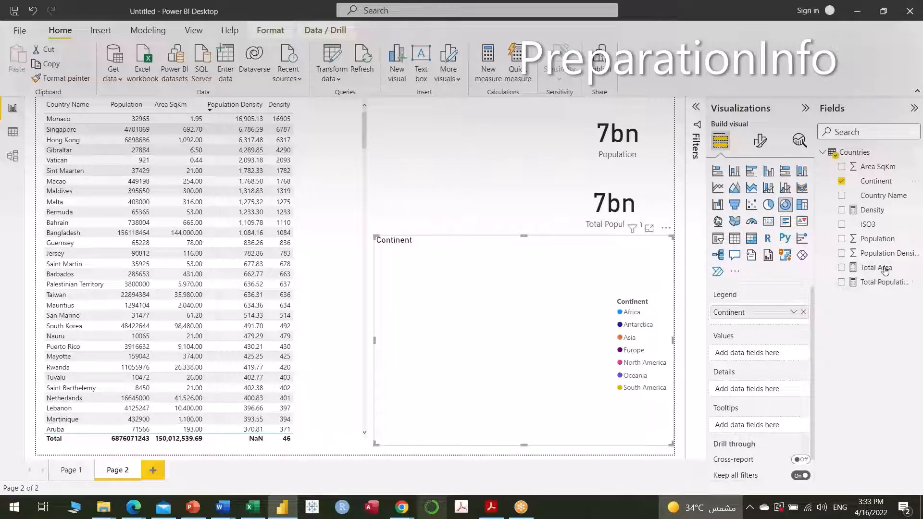
pyautogui.moveTo(483, 322); pyautogui.dragTo(483, 323)
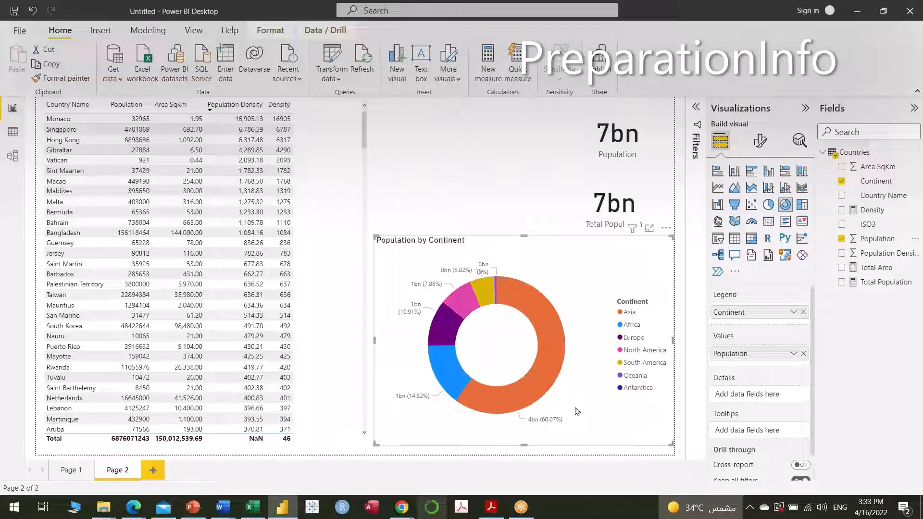
# - Cross-filter the page by the donut's Asia slice, look through the filtered country table, and clear the filter
pyautogui.click(552, 363)
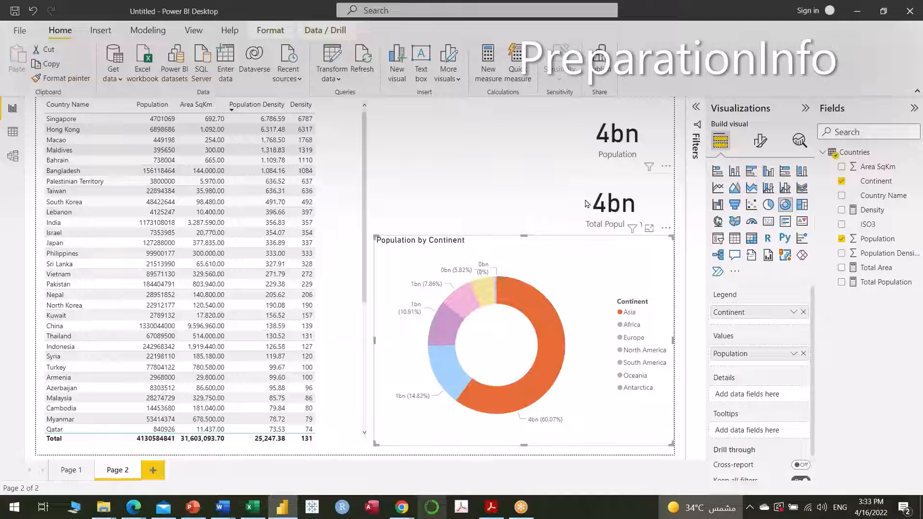
pyautogui.moveTo(554, 362)
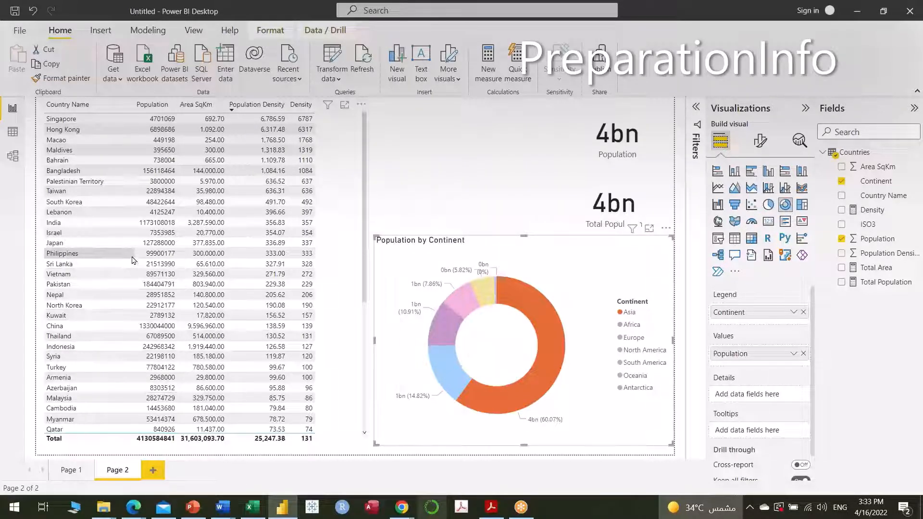
pyautogui.scroll(-7, 133, 260)
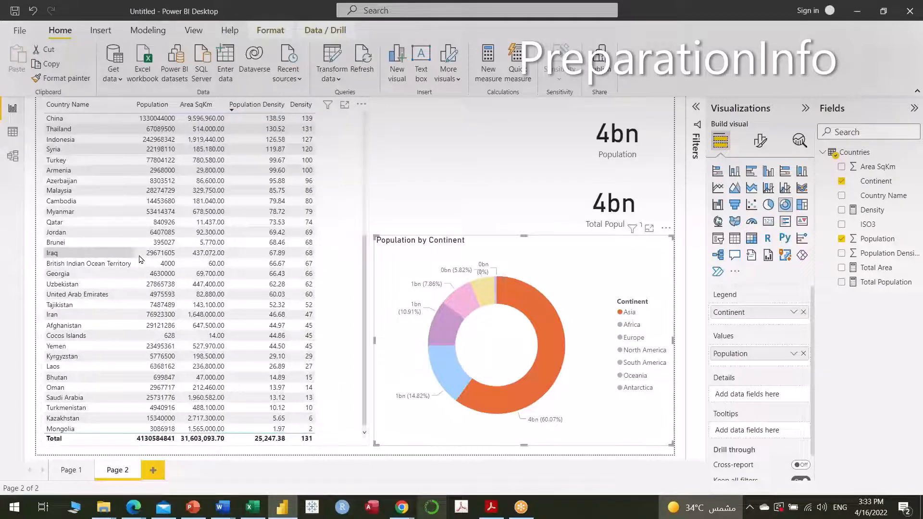
pyautogui.scroll(7, 155, 256)
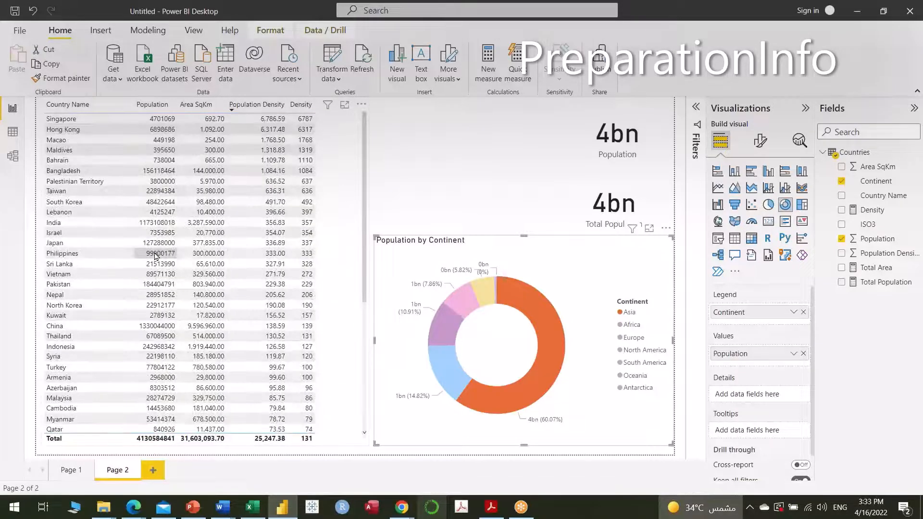
pyautogui.click(549, 347)
pyautogui.moveTo(549, 347)
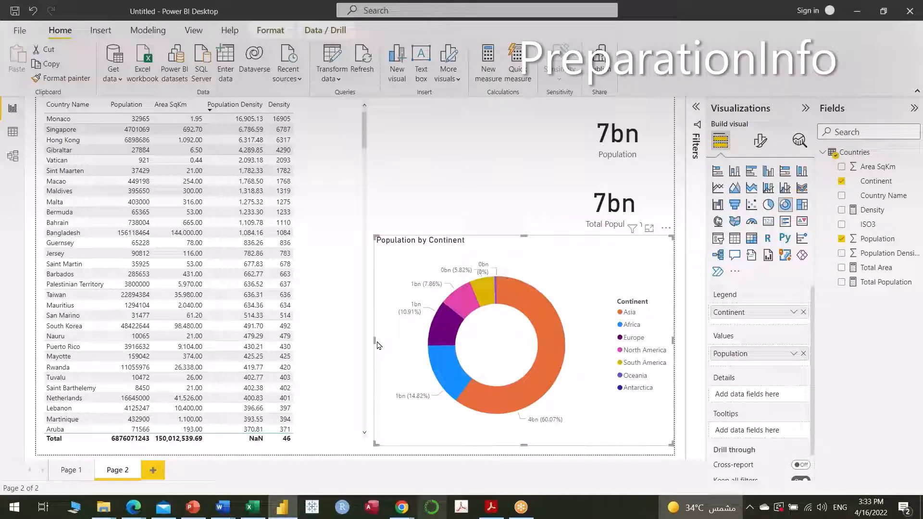
# - Compare the cards and table when filtered by the donut's Oceania slice and by its Asia slice, clearing each selection
pyautogui.click(495, 287)
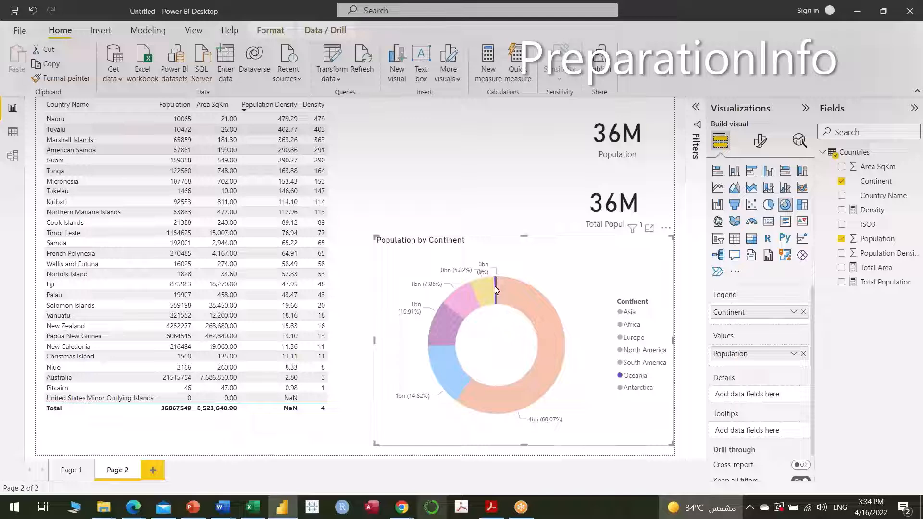
pyautogui.click(495, 287)
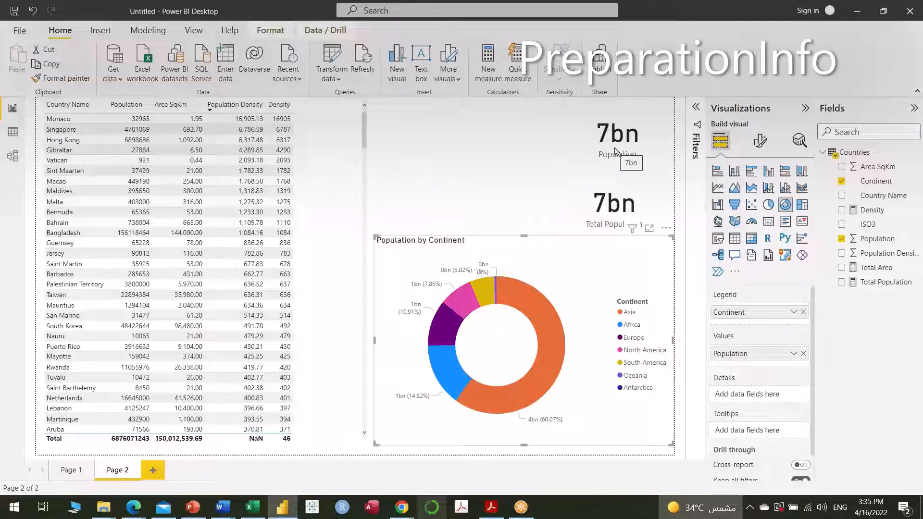
pyautogui.click(548, 377)
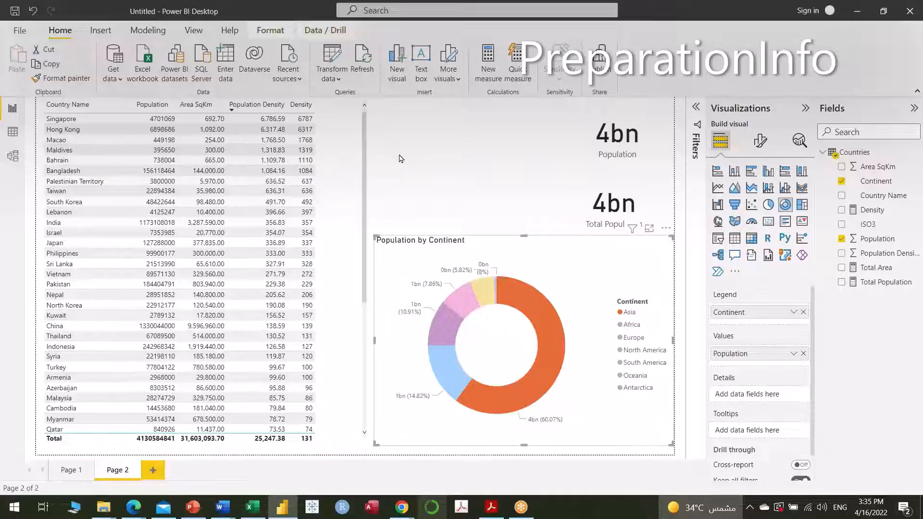
pyautogui.click(530, 335)
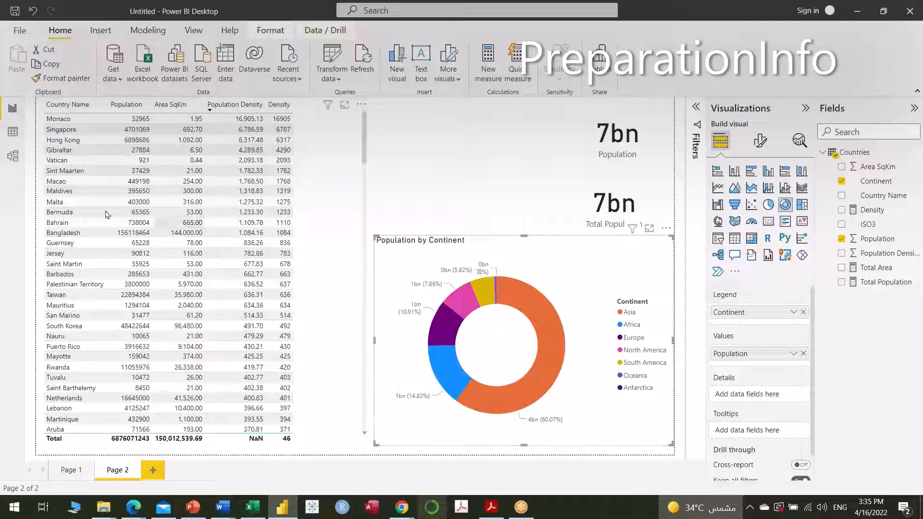
# - Start a new Global Population measure in the Countries table, using CALCULATE with [Total Population] as its expression
pyautogui.click(12, 131)
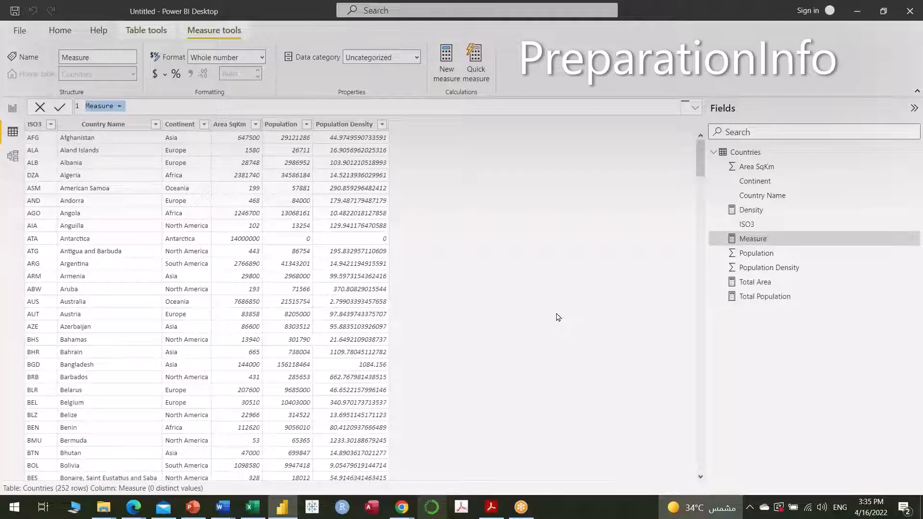
pyautogui.write('Glo')
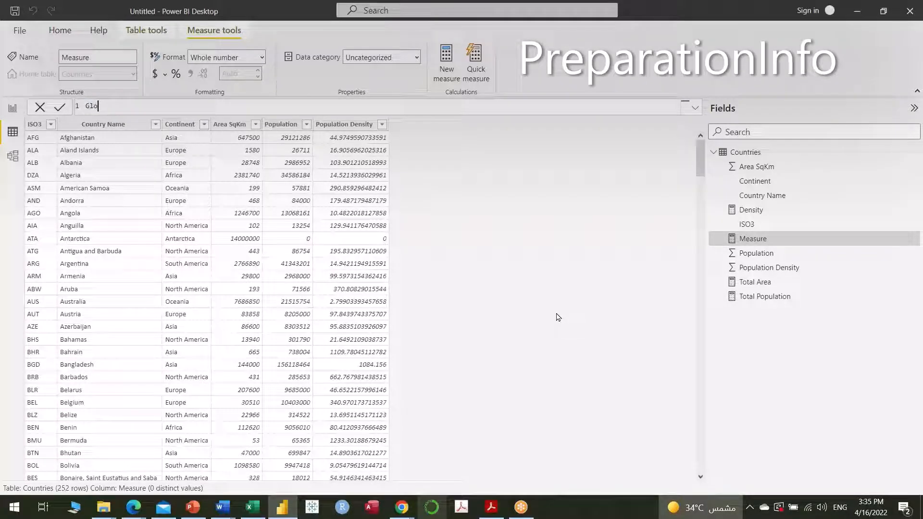
pyautogui.write('bal Population=')
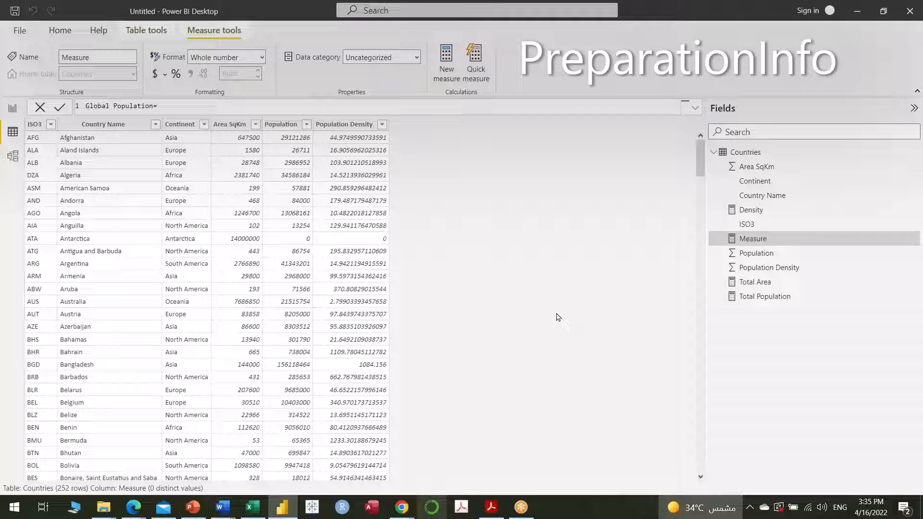
pyautogui.write('calcu')
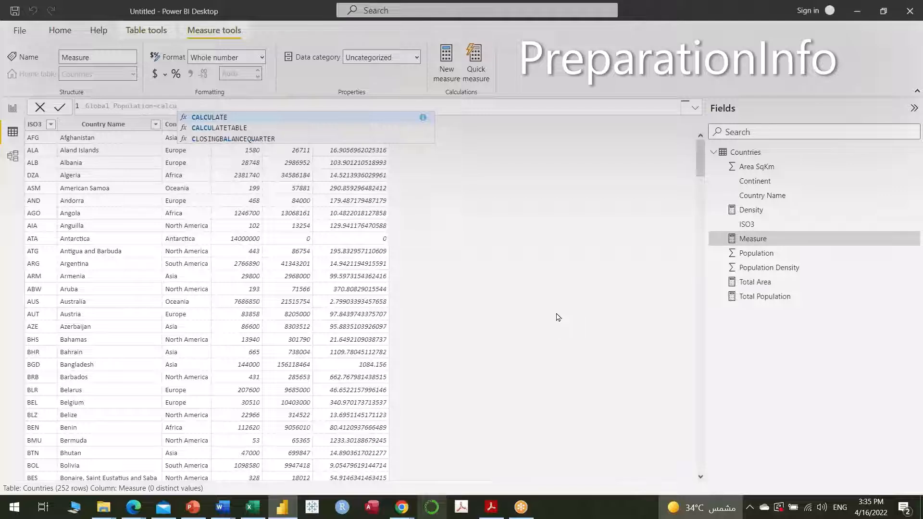
pyautogui.press('Tab')
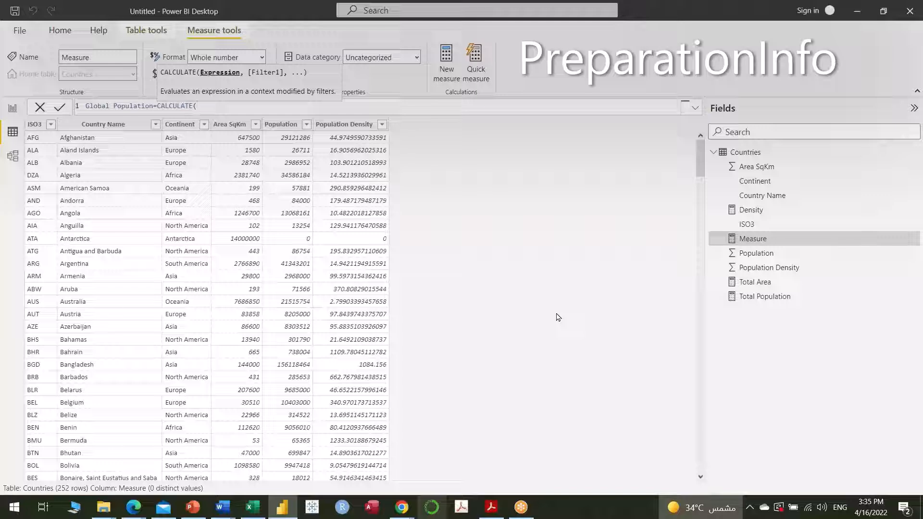
pyautogui.write('popu')
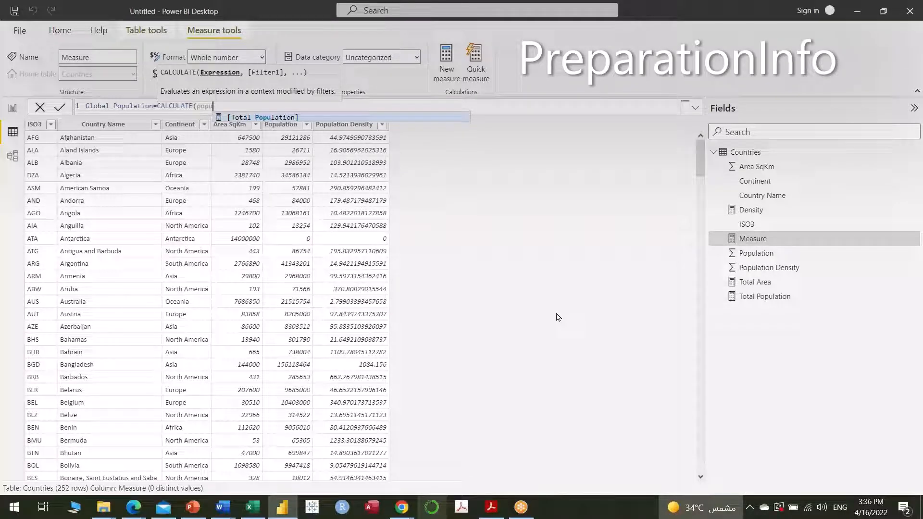
pyautogui.write('lation')
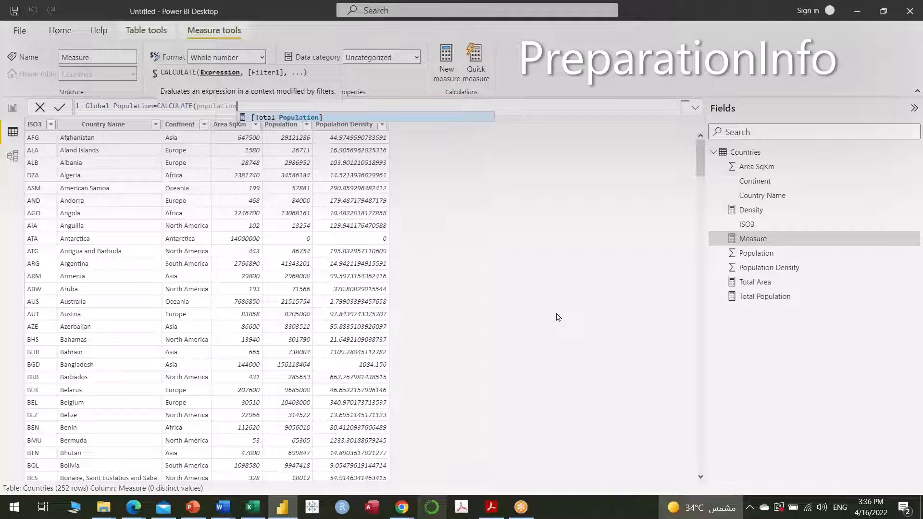
pyautogui.press('Tab')
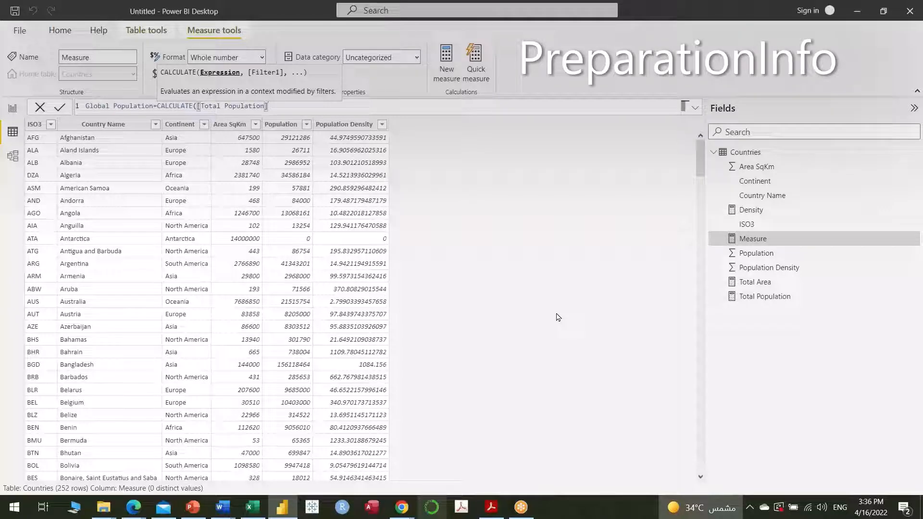
# - Complete the Global Population formula with ALL(Countries) as the CALCULATE filter, close the parentheses and commit the measure
pyautogui.write(',')
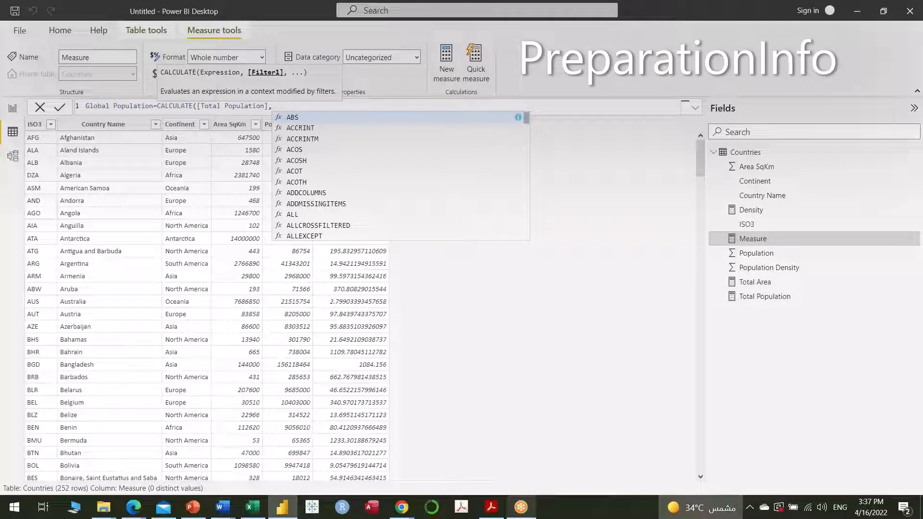
pyautogui.write(',')
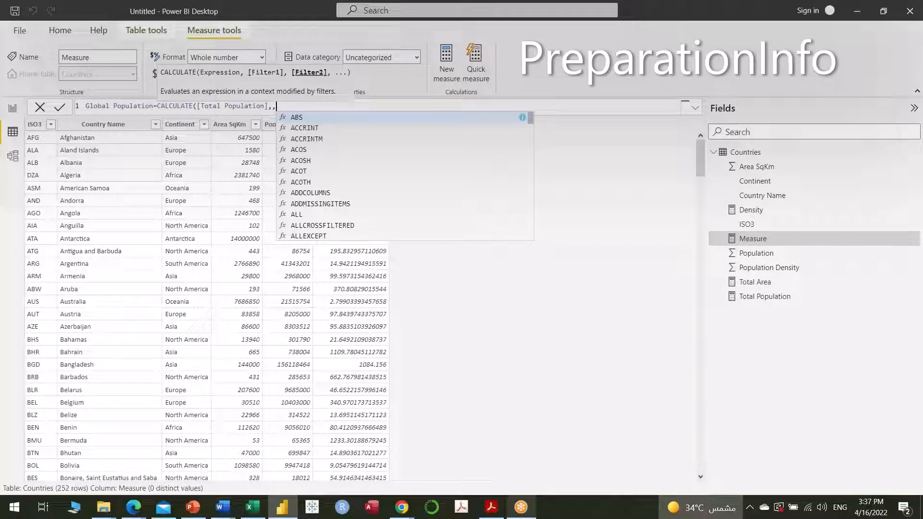
pyautogui.press('BackSpace')
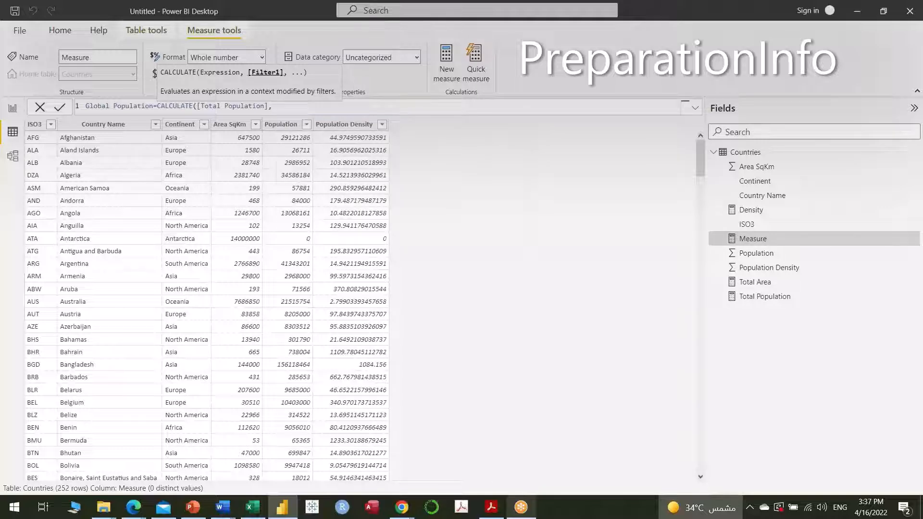
pyautogui.write('A')
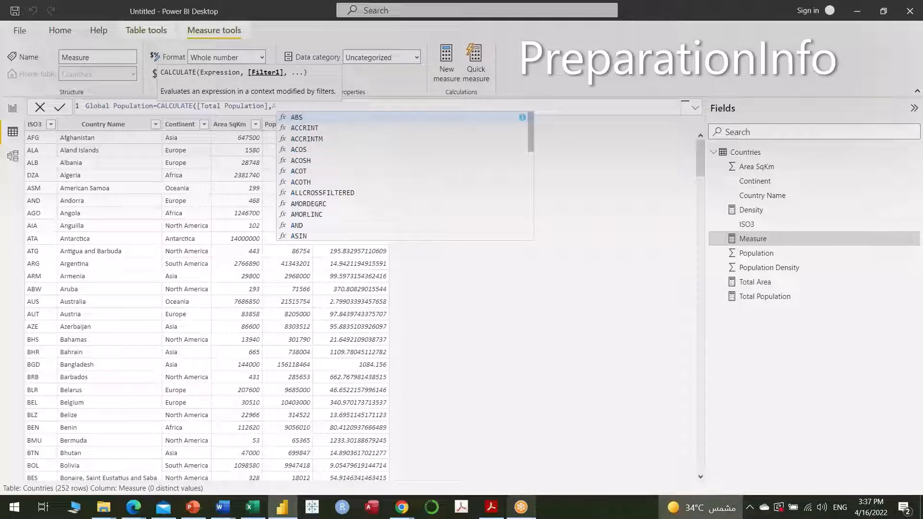
pyautogui.write('ll')
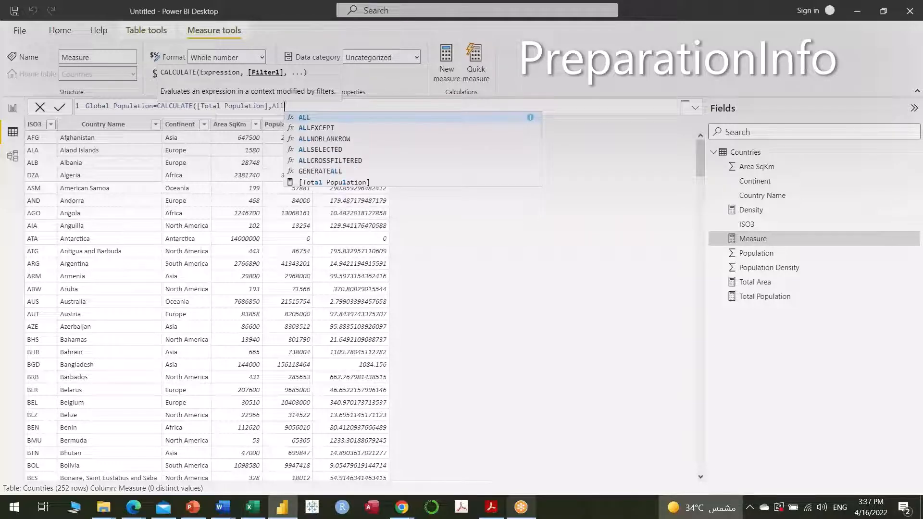
pyautogui.press('Tab')
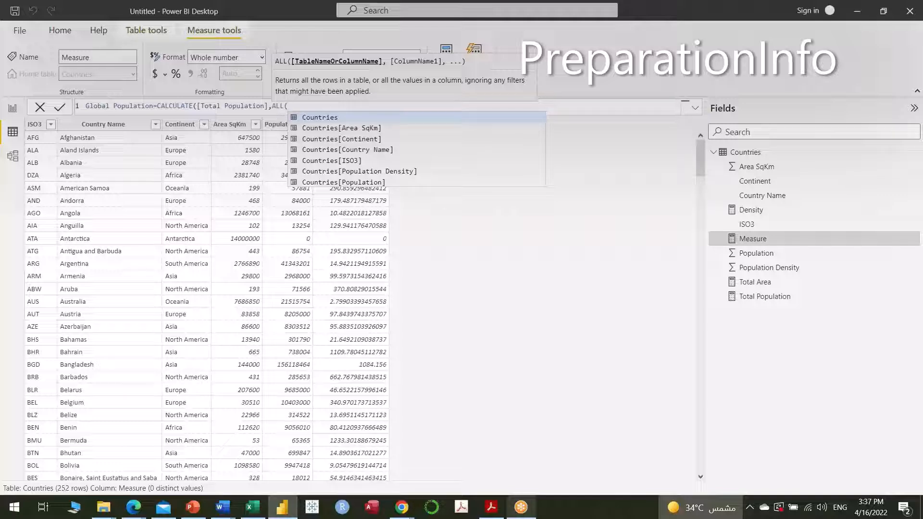
pyautogui.press('Escape')
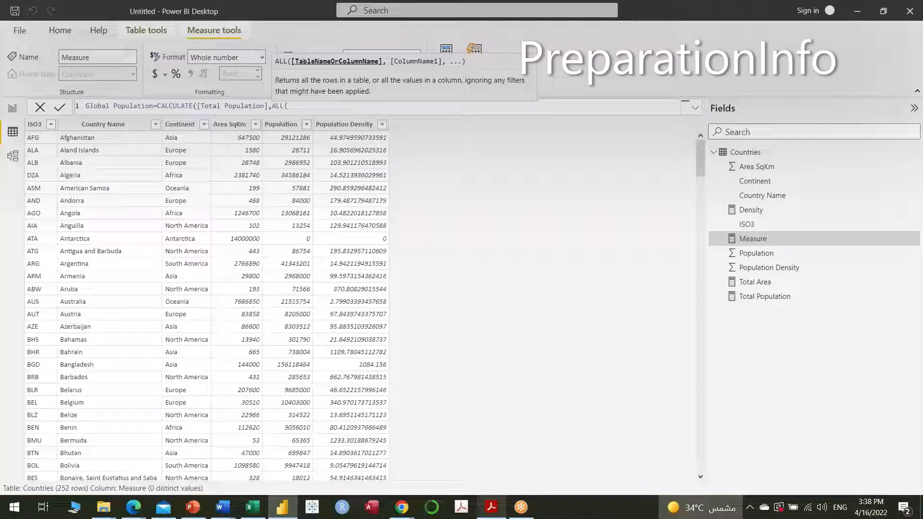
pyautogui.write('count')
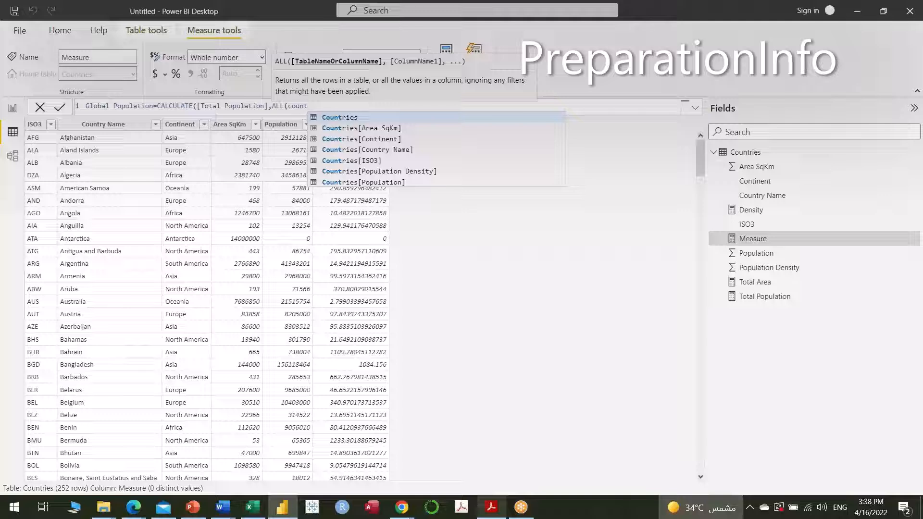
pyautogui.press('Tab')
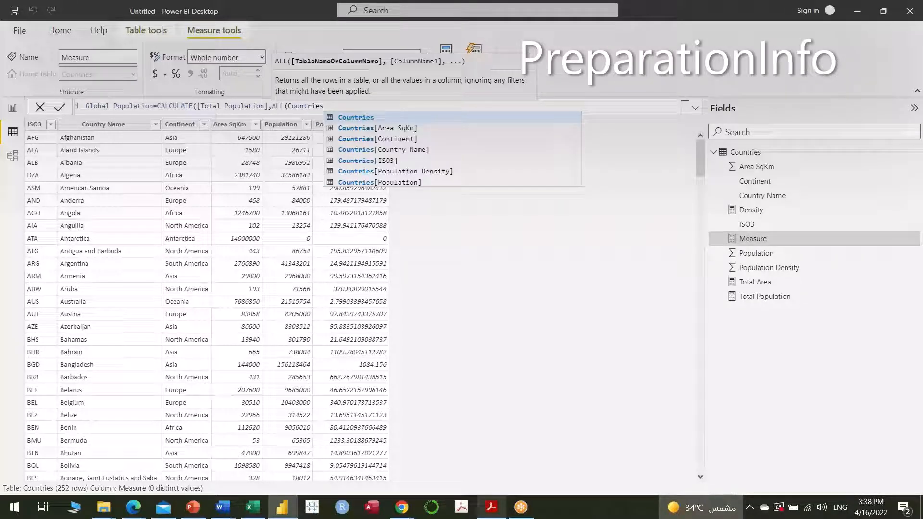
pyautogui.write(')')
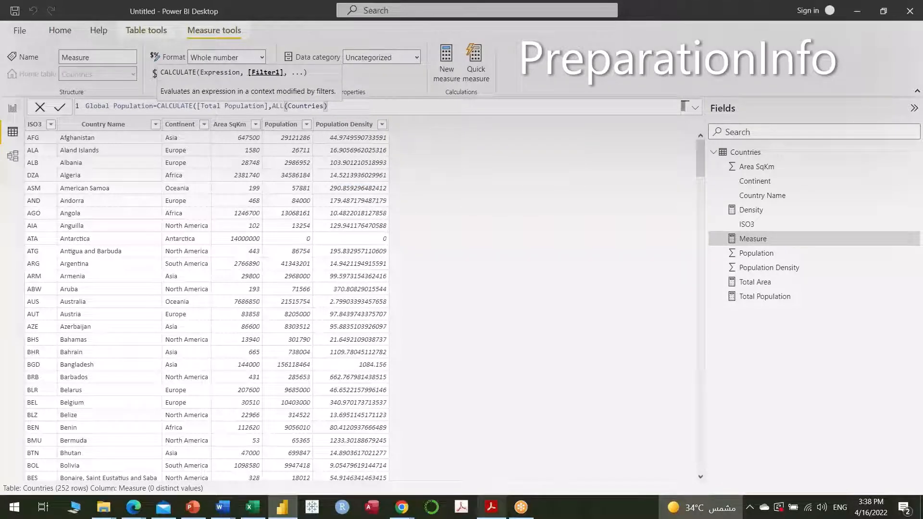
pyautogui.write(')')
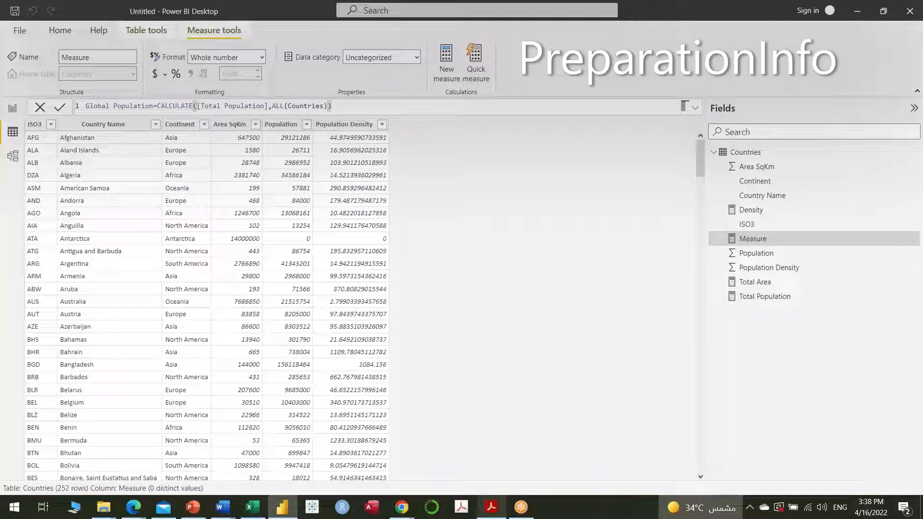
pyautogui.press('Return')
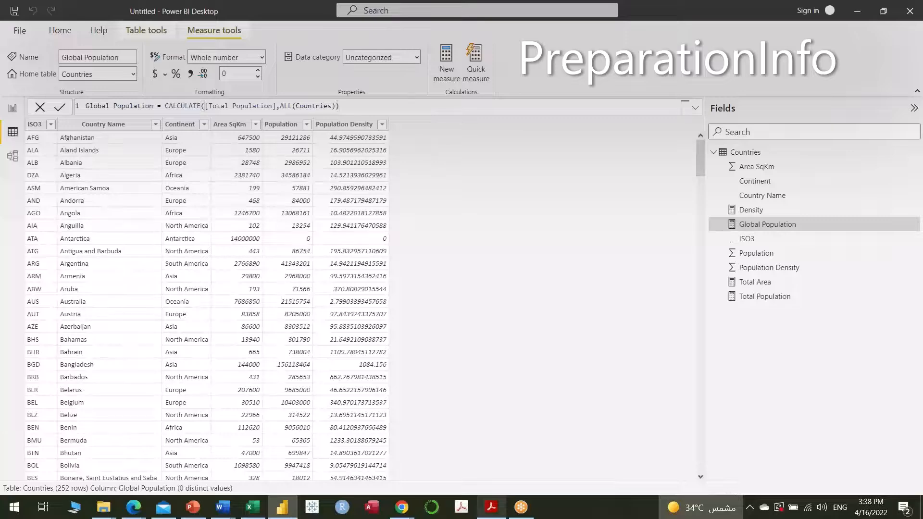
# - Return to the report page and delete the Total Population card
pyautogui.click(13, 108)
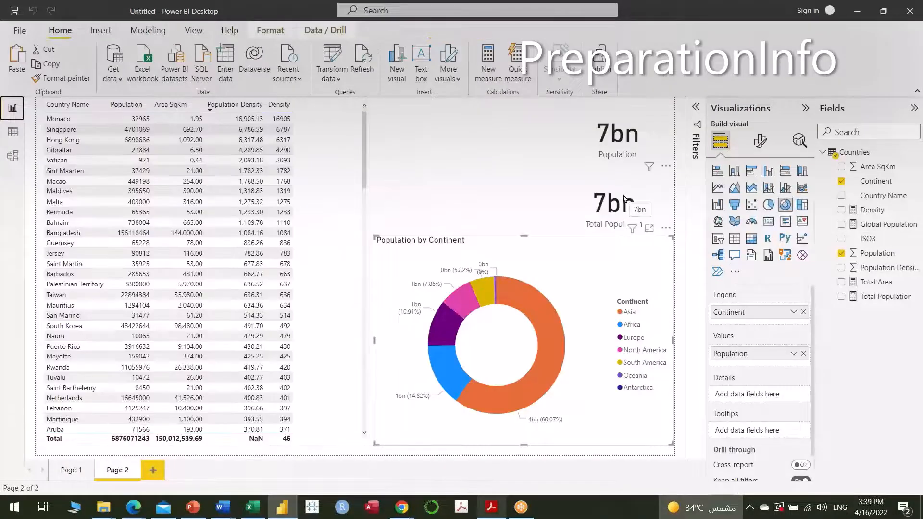
pyautogui.click(615, 139)
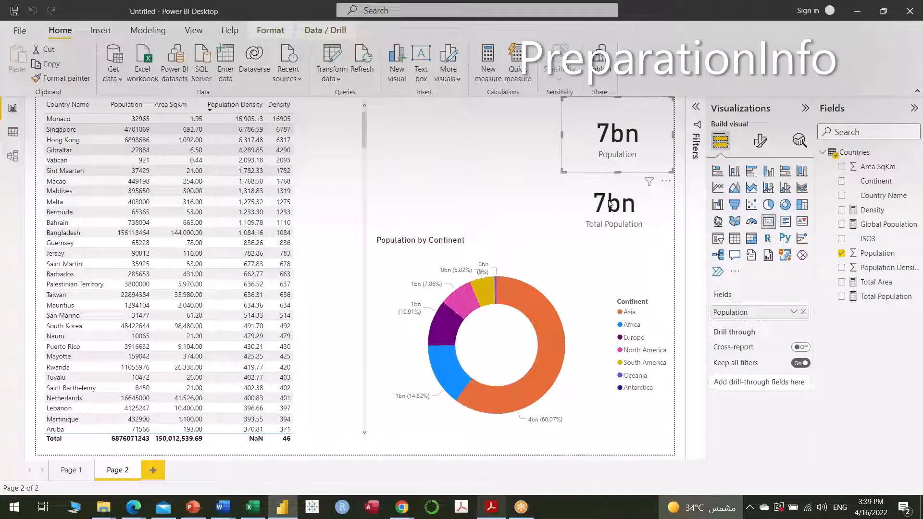
pyautogui.moveTo(609, 203); pyautogui.dragTo(434, 136)
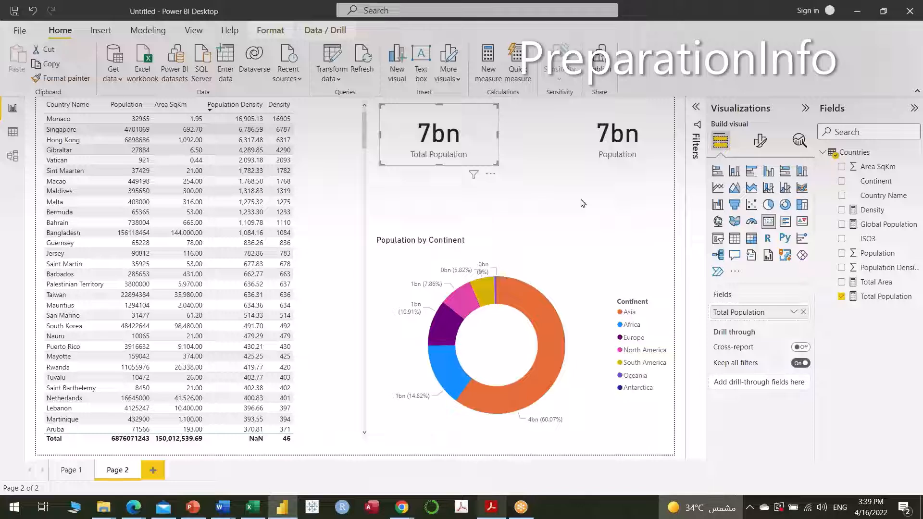
pyautogui.press('Delete')
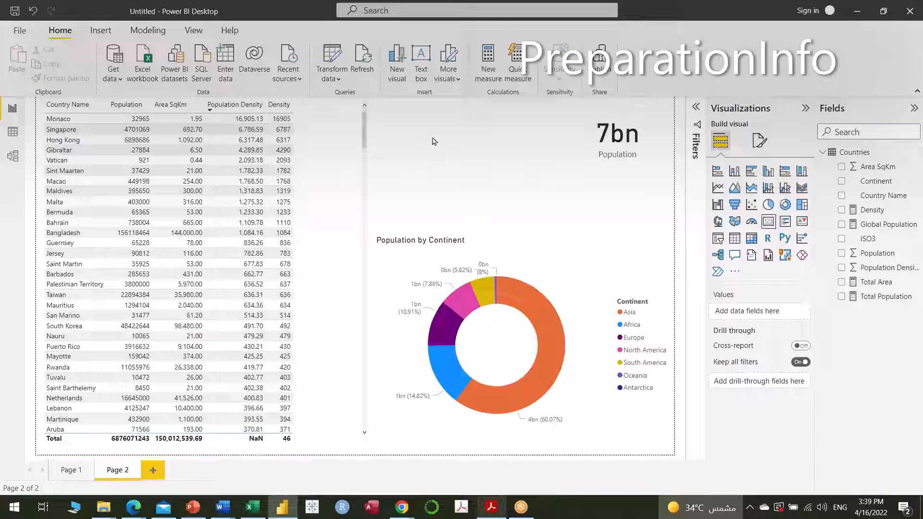
# - Add a card showing the Global Population measure above the donut chart and shrink it to about the Population card's size
pyautogui.click(769, 222)
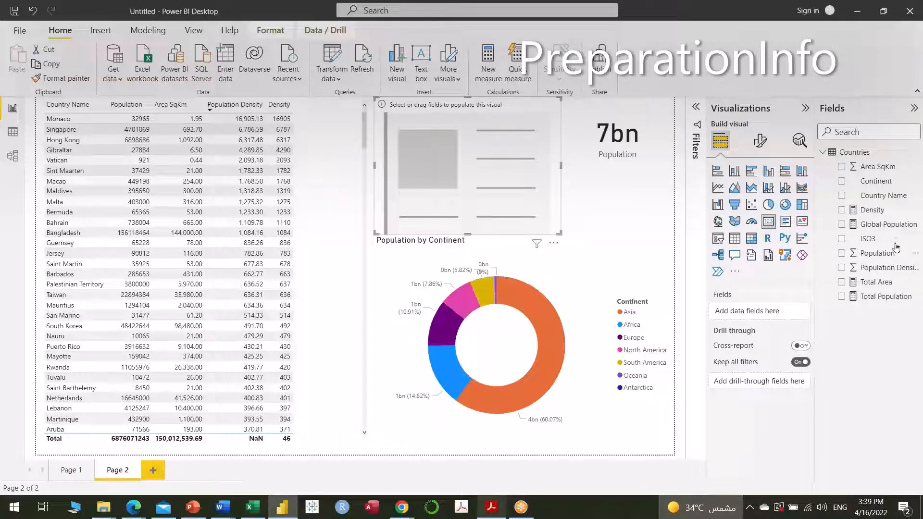
pyautogui.moveTo(896, 225); pyautogui.dragTo(462, 183)
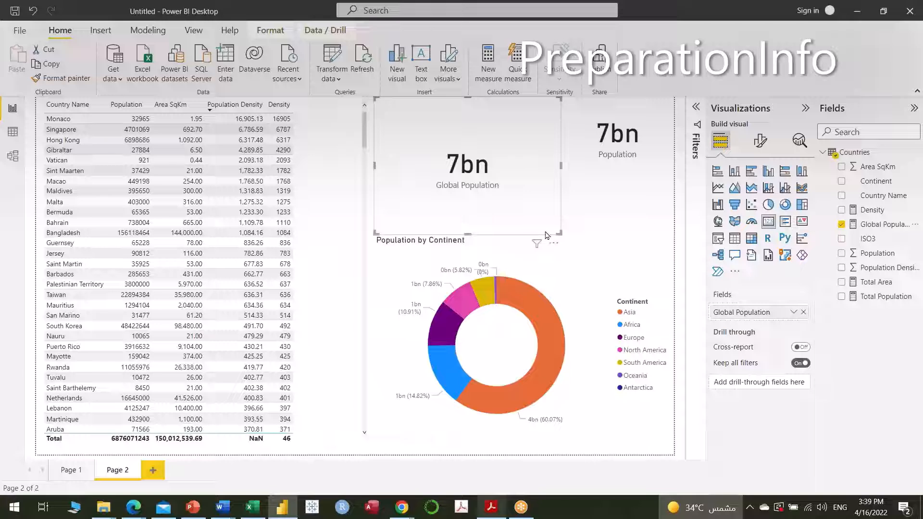
pyautogui.moveTo(560, 234); pyautogui.dragTo(498, 160)
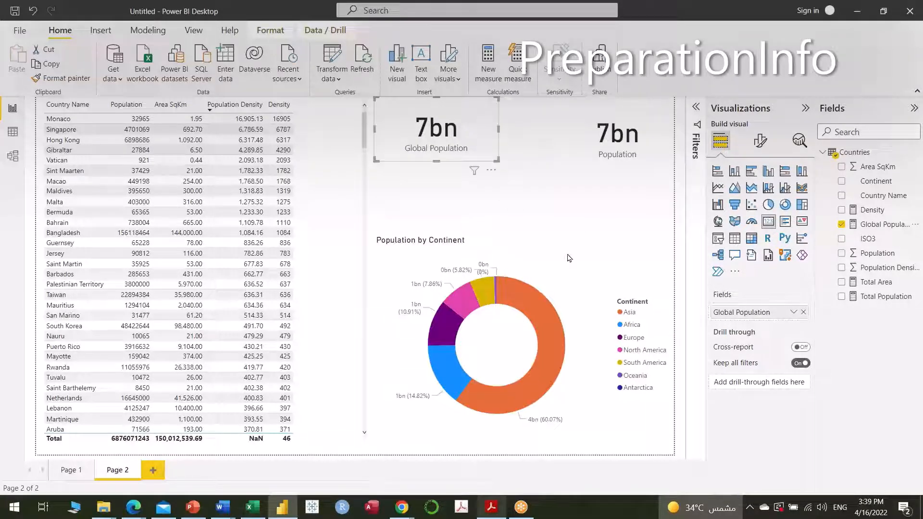
pyautogui.click(577, 207)
pyautogui.click(579, 162)
pyautogui.click(551, 201)
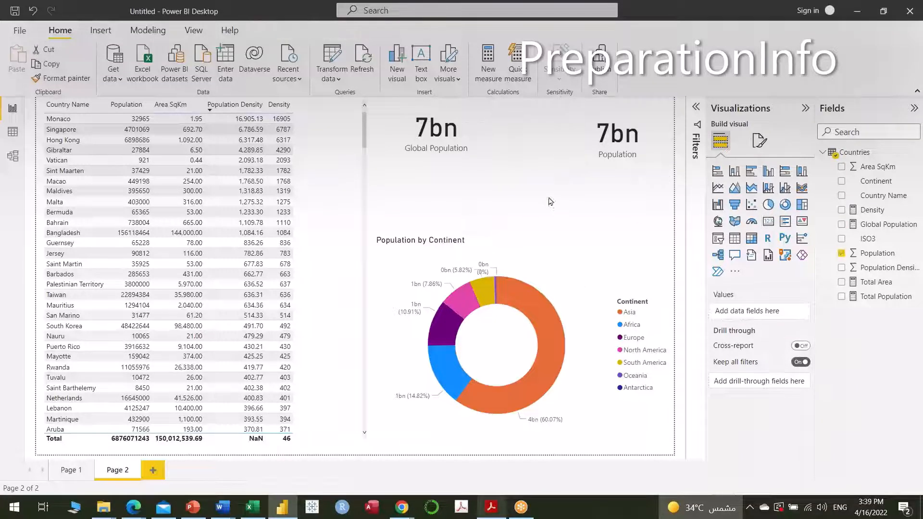
# - Cross-filter the page by the donut's Asia slice and compare the Global Population and Population cards
pyautogui.click(552, 349)
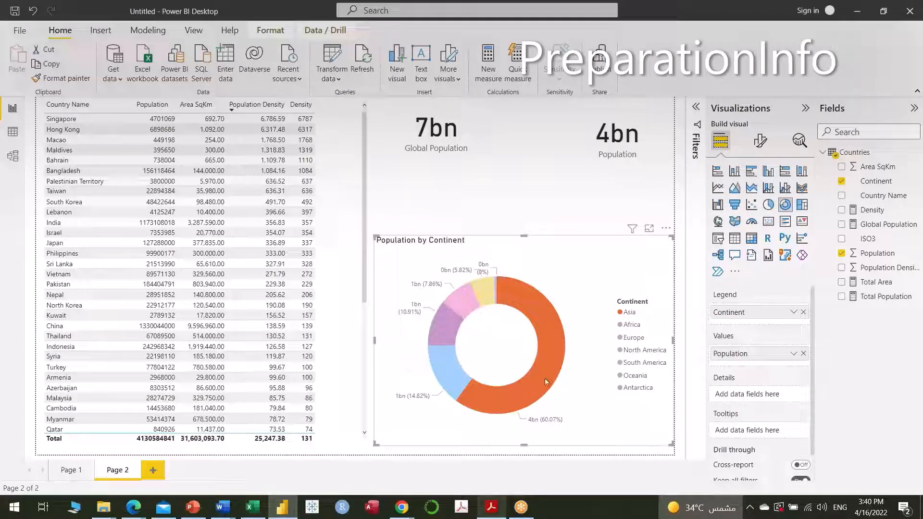
pyautogui.moveTo(546, 380)
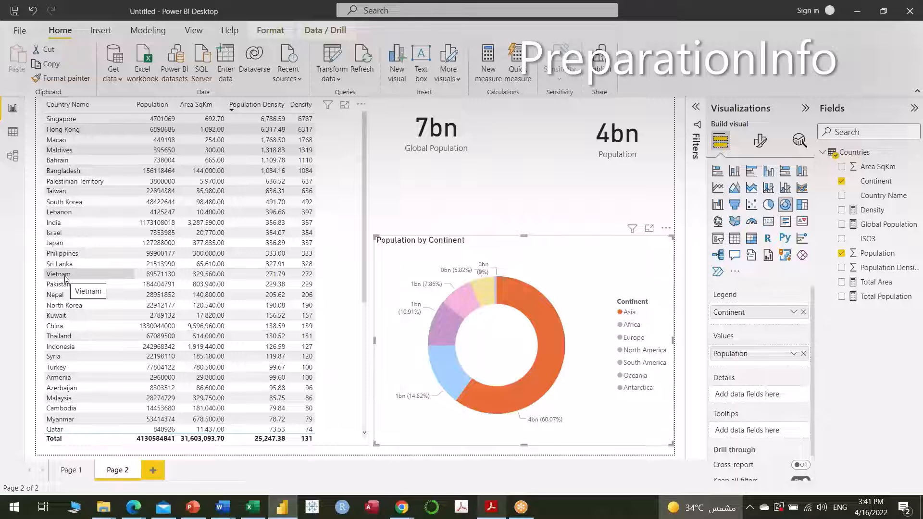
# - Add a third report page and insert an empty table visual on it
pyautogui.click(154, 473)
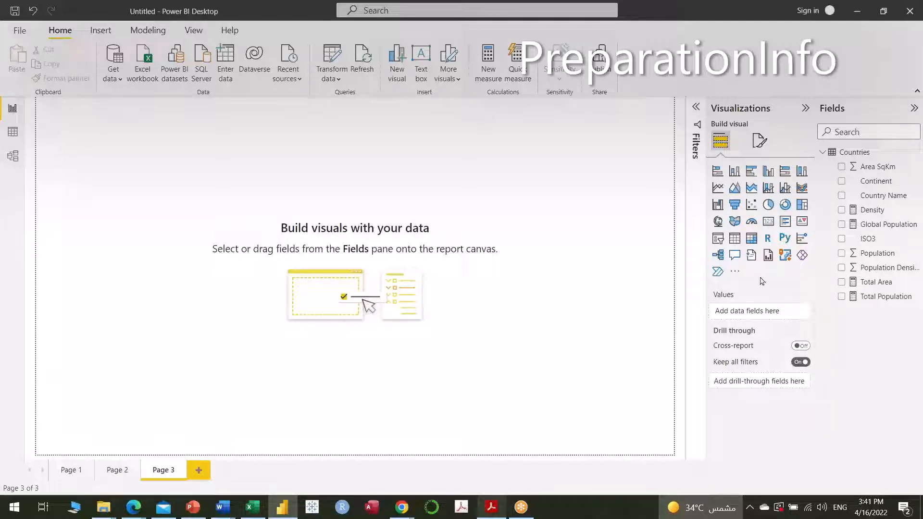
pyautogui.click(735, 238)
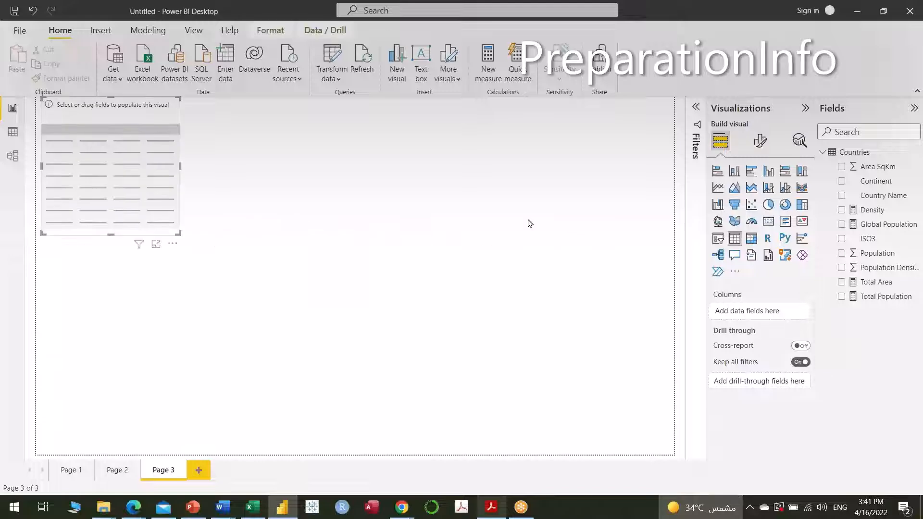
# - Fill the empty table visual on Page 3 with the Continent, Population and Global Population fields
pyautogui.click(887, 186)
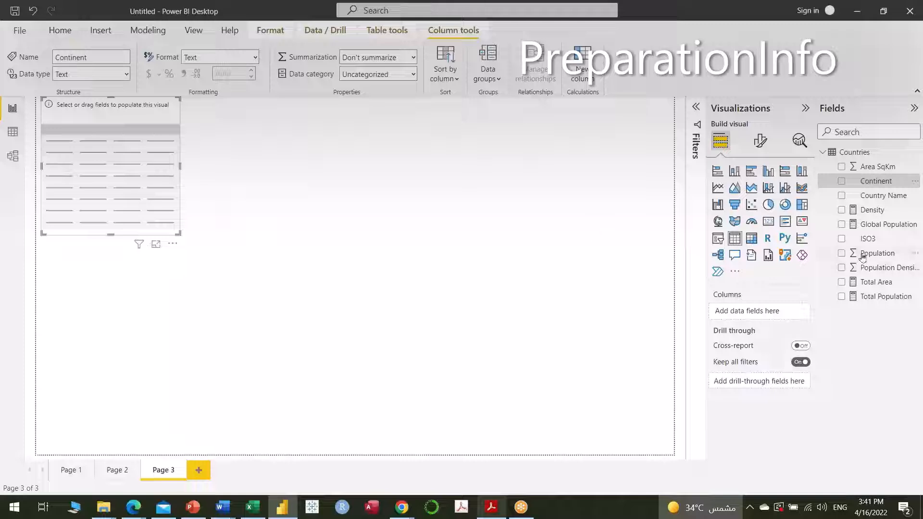
pyautogui.click(841, 182)
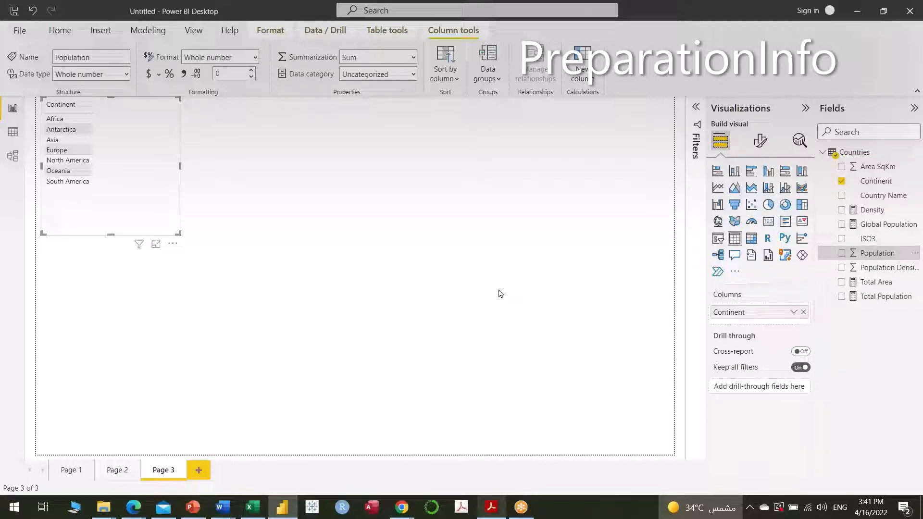
pyautogui.click(842, 253)
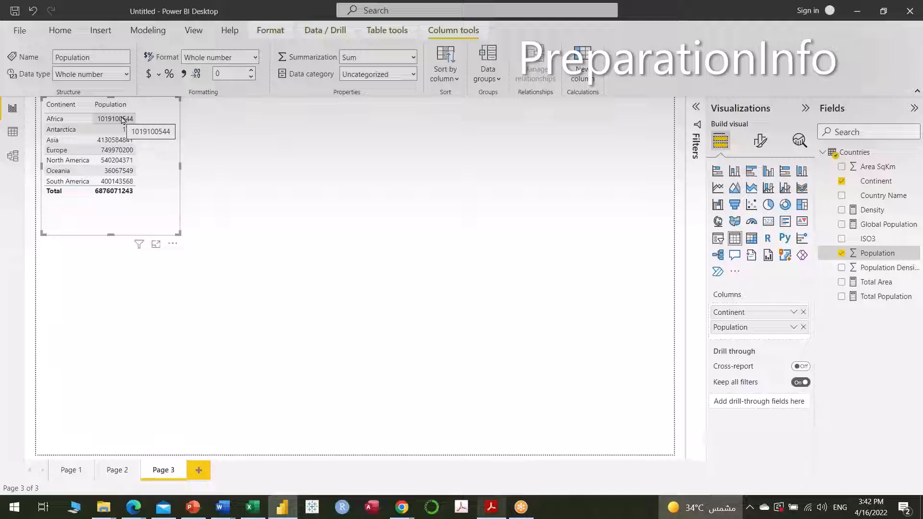
pyautogui.click(57, 140)
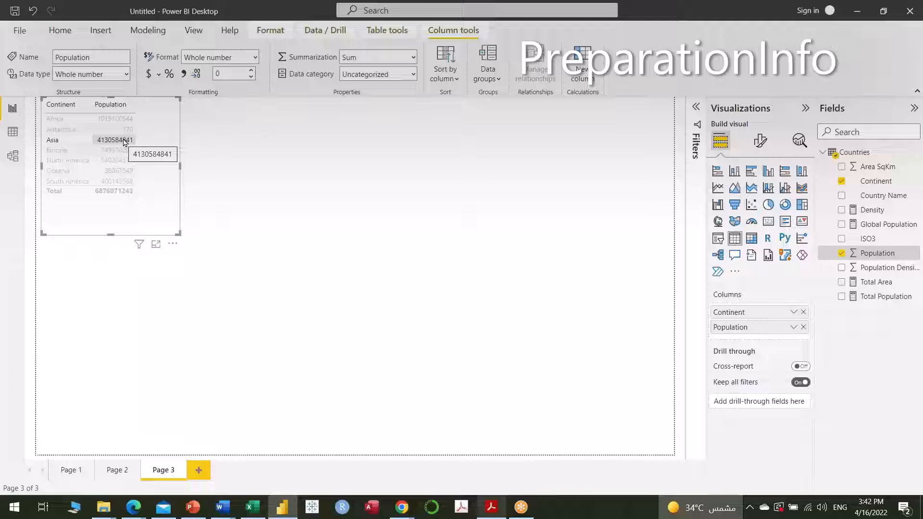
pyautogui.click(54, 141)
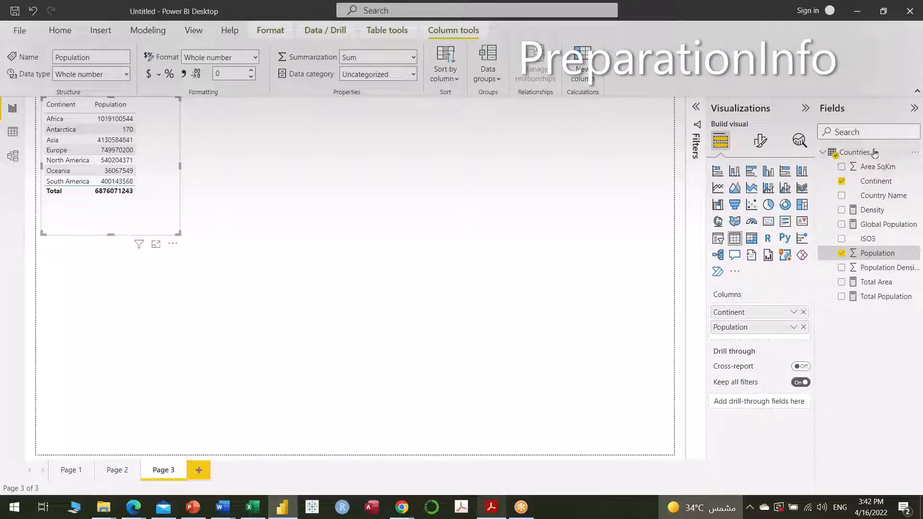
pyautogui.click(841, 224)
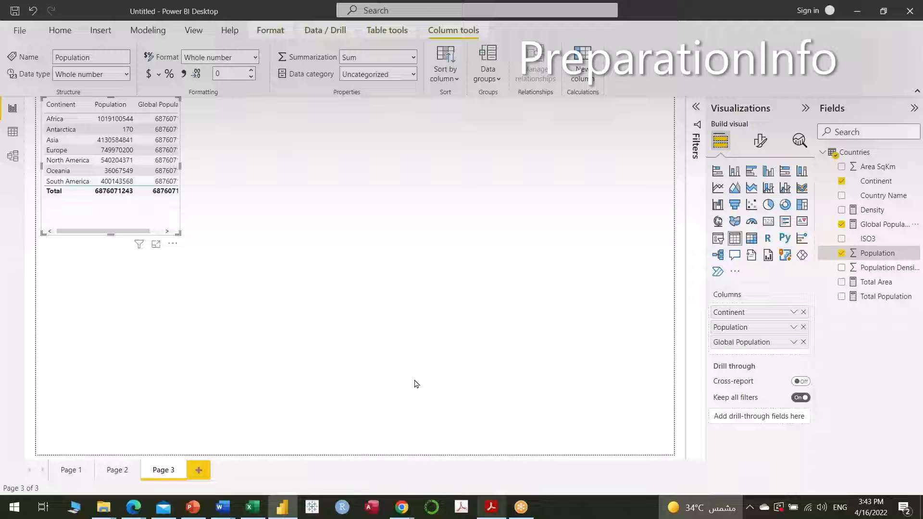
# - Start a new measure in the Countries table from the data view and clear its default definition
pyautogui.click(13, 133)
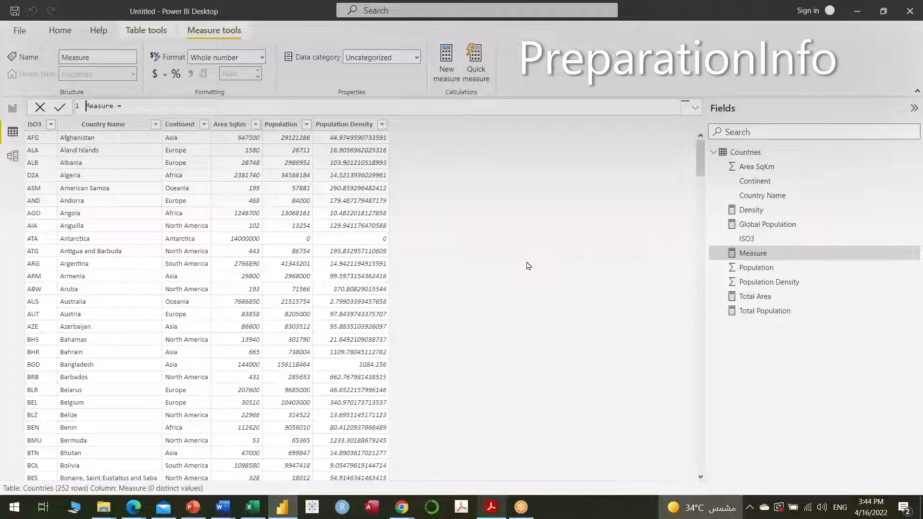
pyautogui.hotkey('ctrl', 'a')
pyautogui.press('BackSpace')
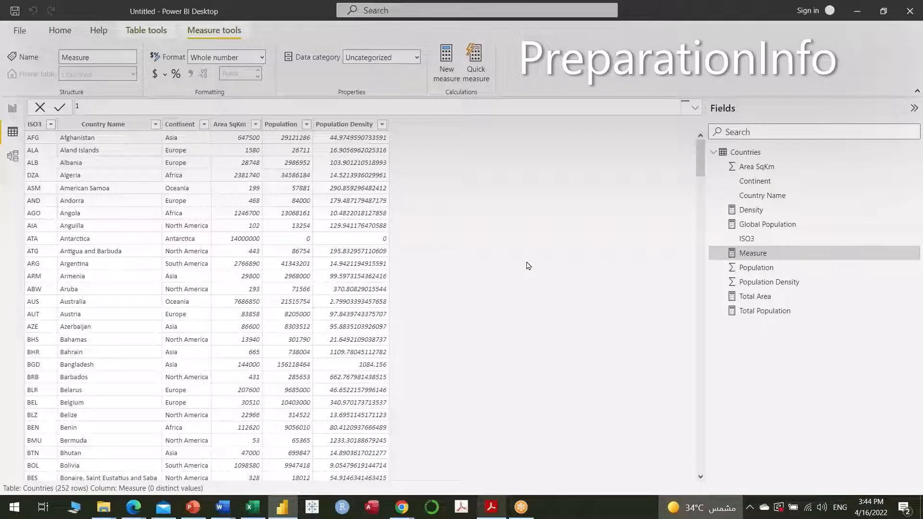
pyautogui.write('Population')
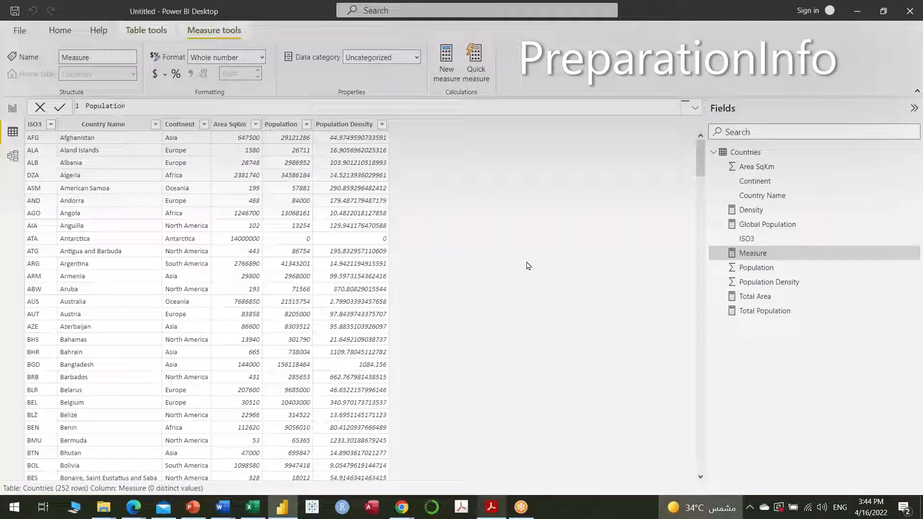
pyautogui.write(' %age=')
pyautogui.write('p')
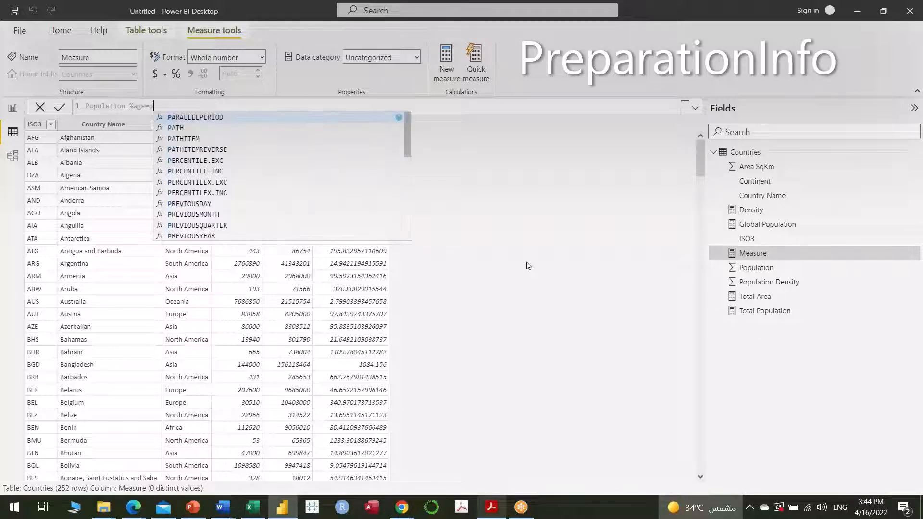
pyautogui.write('opi')
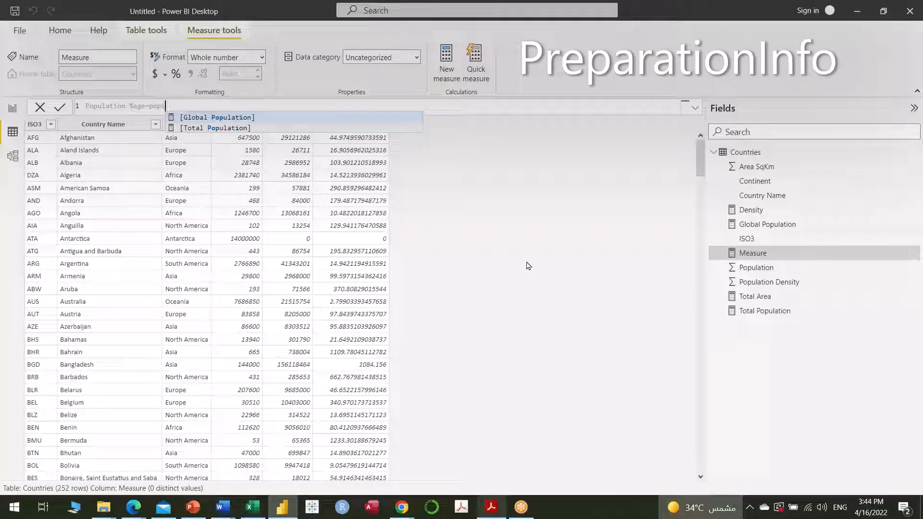
pyautogui.press('Down')
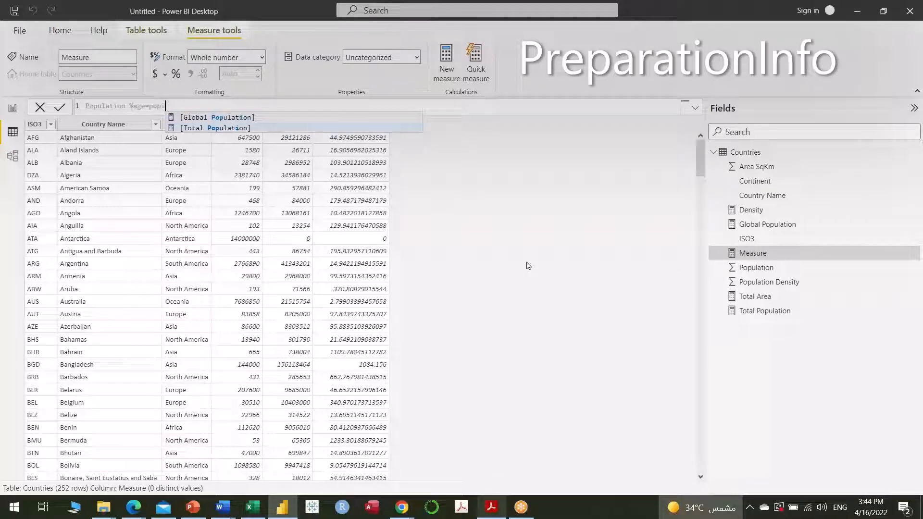
pyautogui.press('Tab')
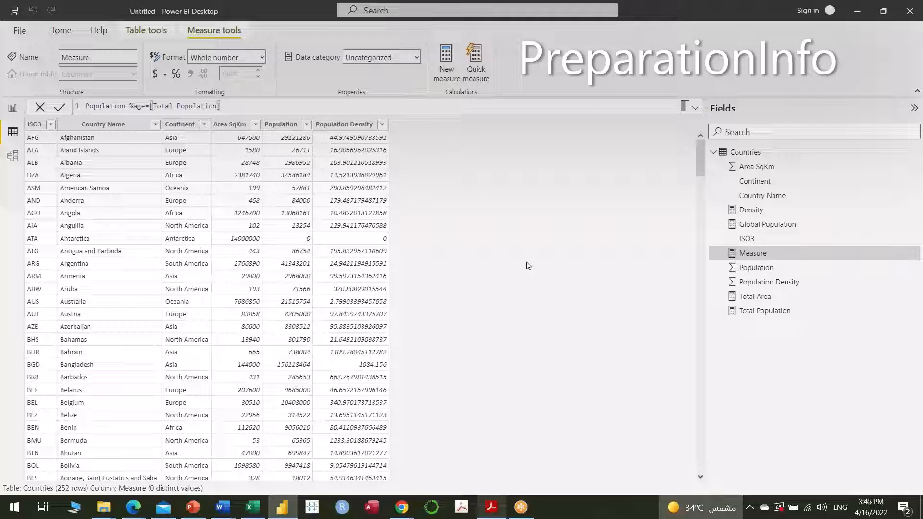
pyautogui.press('BackSpace')
pyautogui.press('BackSpace')
pyautogui.press('BackSpace')
pyautogui.press('BackSpace')
pyautogui.press('BackSpace')
pyautogui.press('BackSpace')
pyautogui.press('BackSpace')
pyautogui.press('BackSpace')
pyautogui.press('BackSpace')
pyautogui.press('BackSpace')
pyautogui.press('BackSpace')
pyautogui.press('BackSpace')
pyautogui.press('BackSpace')
pyautogui.press('BackSpace')
pyautogui.press('BackSpace')
pyautogui.press('BackSpace')
pyautogui.press('BackSpace')
pyautogui.press('BackSpace')
pyautogui.press('BackSpace')
pyautogui.press('BackSpace')
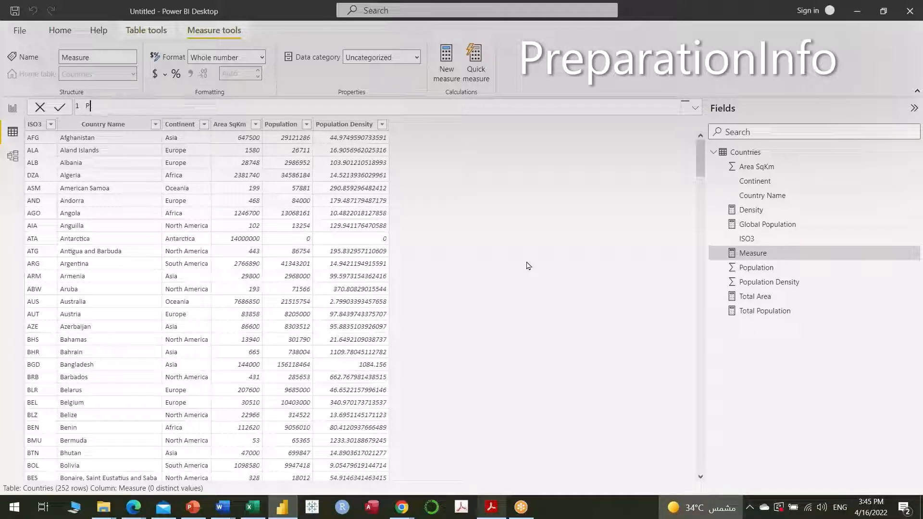
# - Name the new measure Population %age in its formula
pyautogui.write('Population')
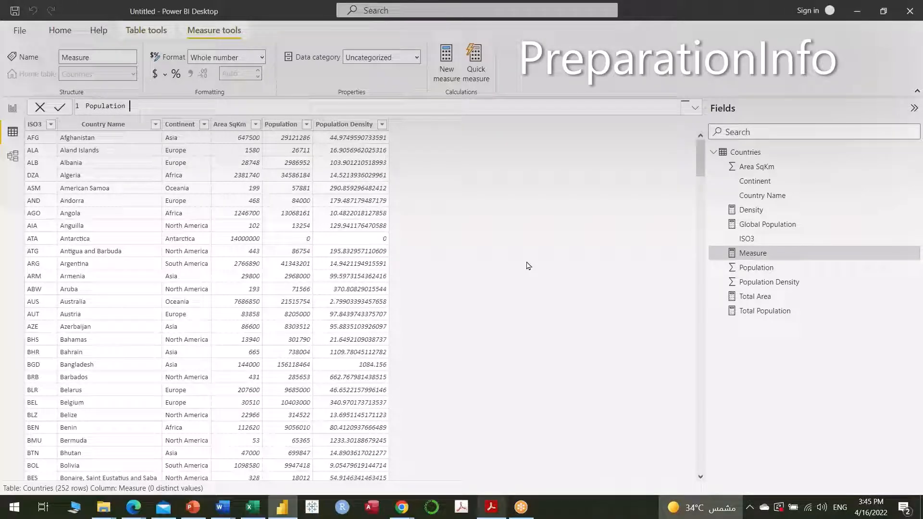
pyautogui.write(' %age=')
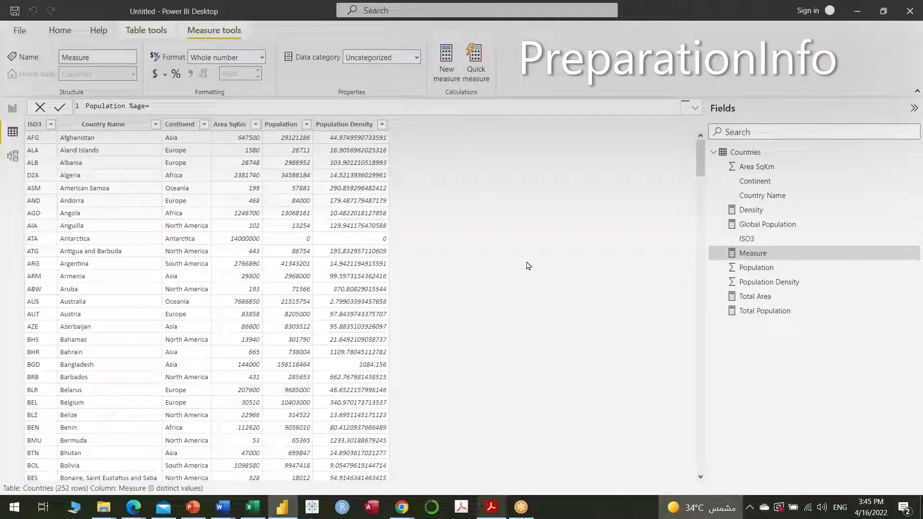
pyautogui.write('total')
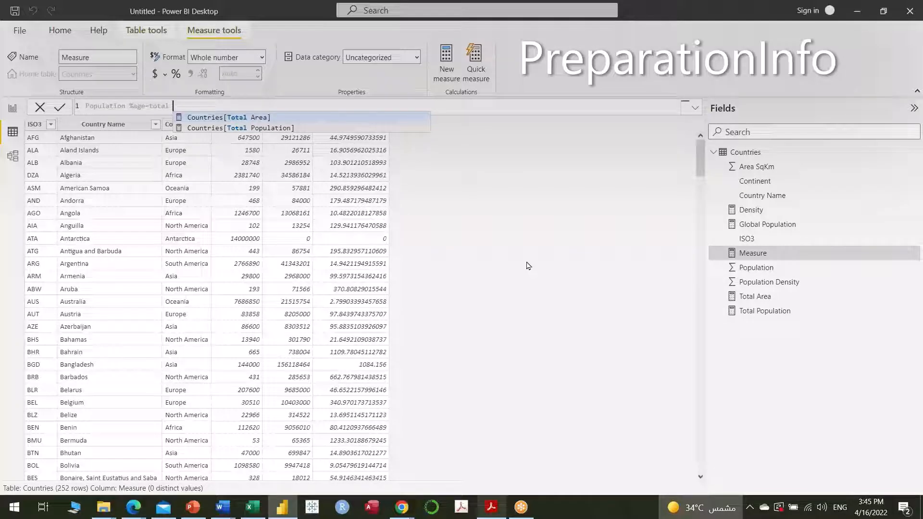
pyautogui.press('BackSpace')
pyautogui.press('BackSpace')
pyautogui.press('BackSpace')
pyautogui.press('BackSpace')
pyautogui.press('BackSpace')
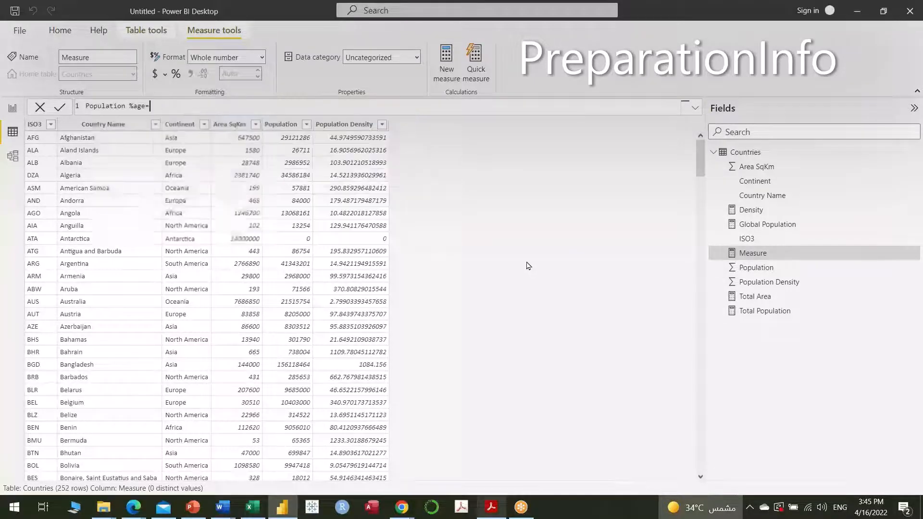
# - Define the Population %age measure as [Total Population]/[Global Population]
pyautogui.write('popu')
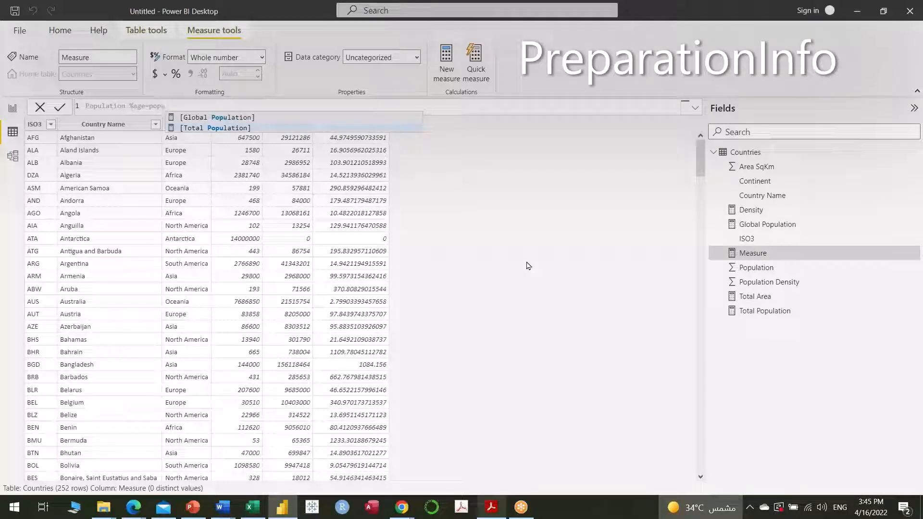
pyautogui.press('Down')
pyautogui.press('Tab')
pyautogui.write('/')
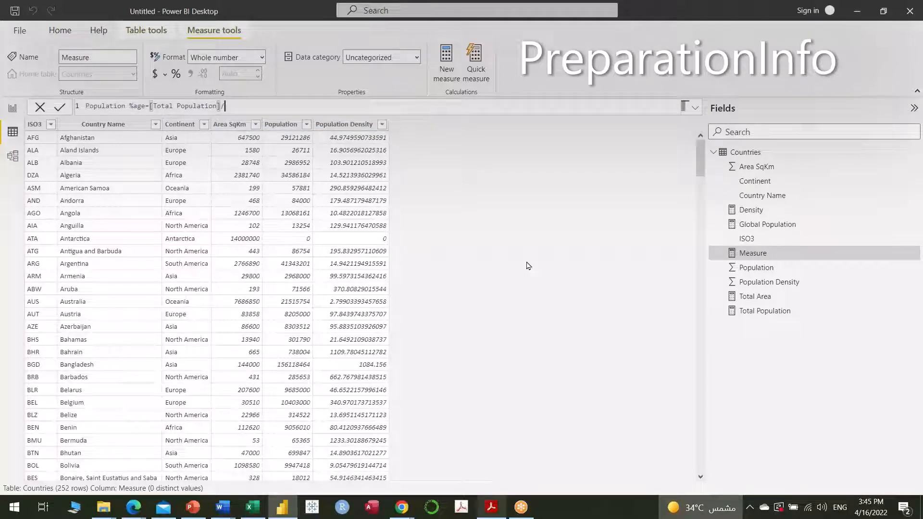
pyautogui.write('po')
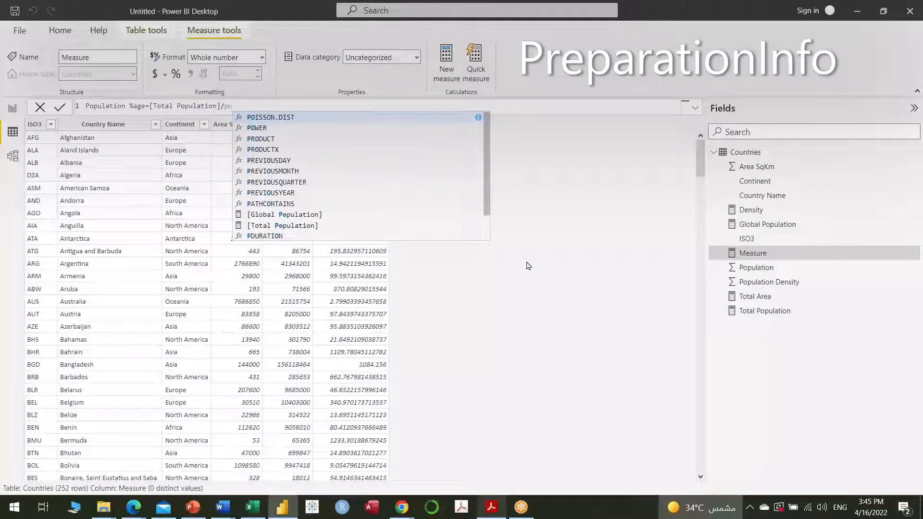
pyautogui.write('pu')
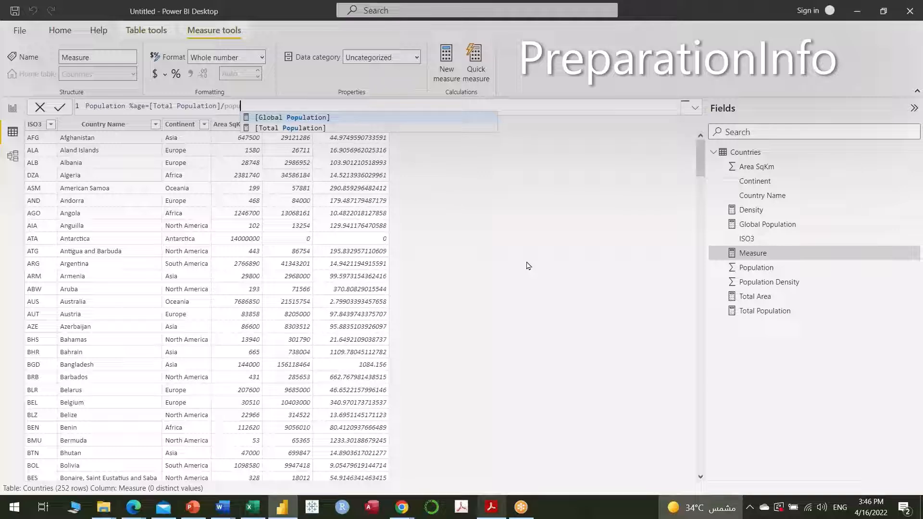
pyautogui.press('Tab')
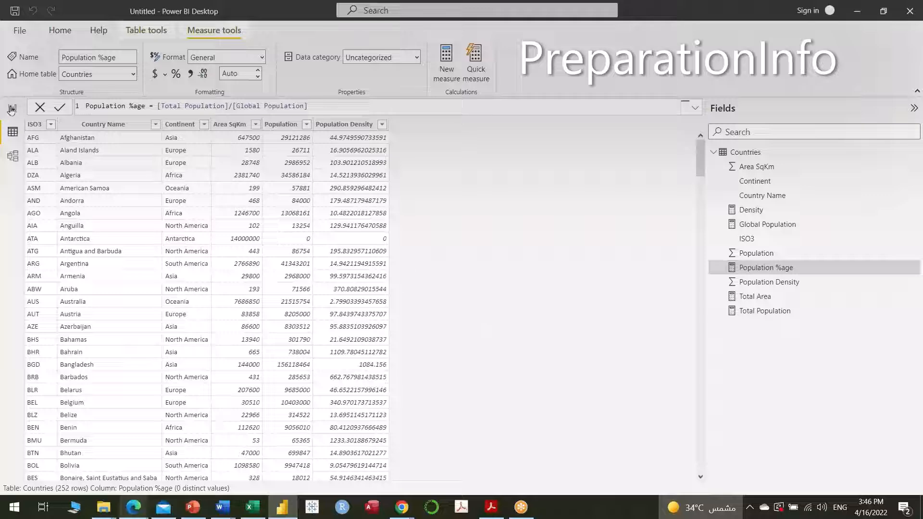
# - Add the Population %age measure to the continent table on Page 3 and widen the table to show all columns
pyautogui.click(12, 110)
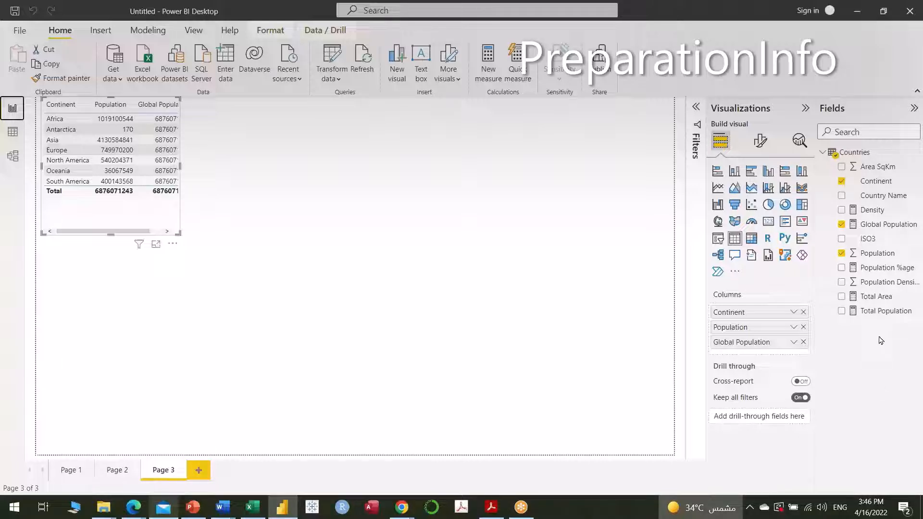
pyautogui.moveTo(885, 273); pyautogui.dragTo(165, 117)
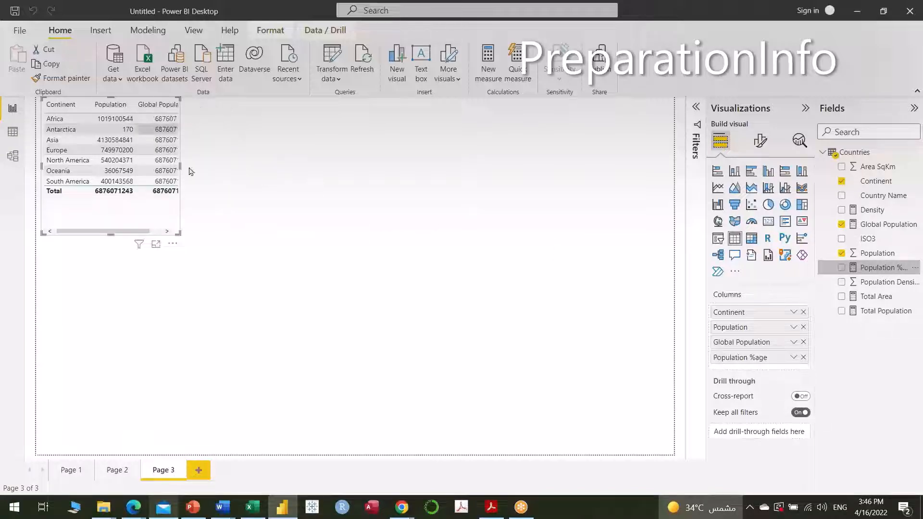
pyautogui.moveTo(184, 172); pyautogui.dragTo(348, 217)
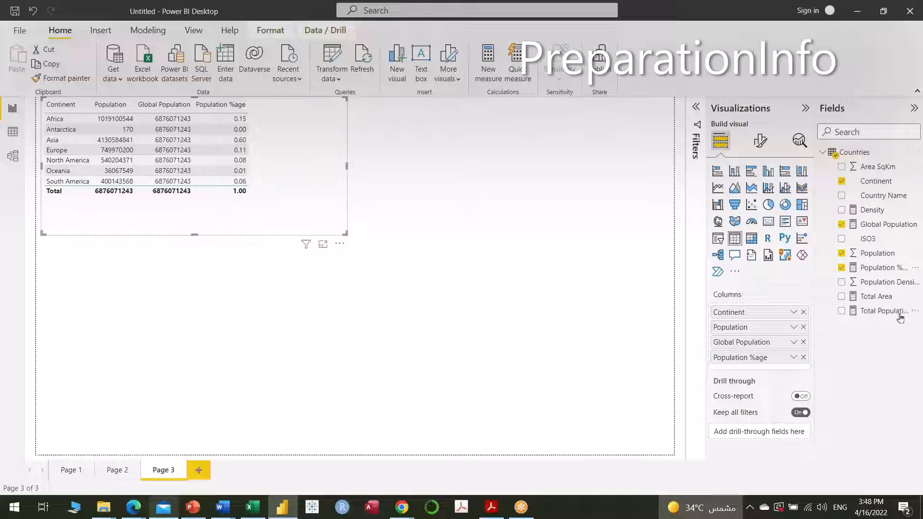
# - Format the Population %age measure as a percentage
pyautogui.click(883, 268)
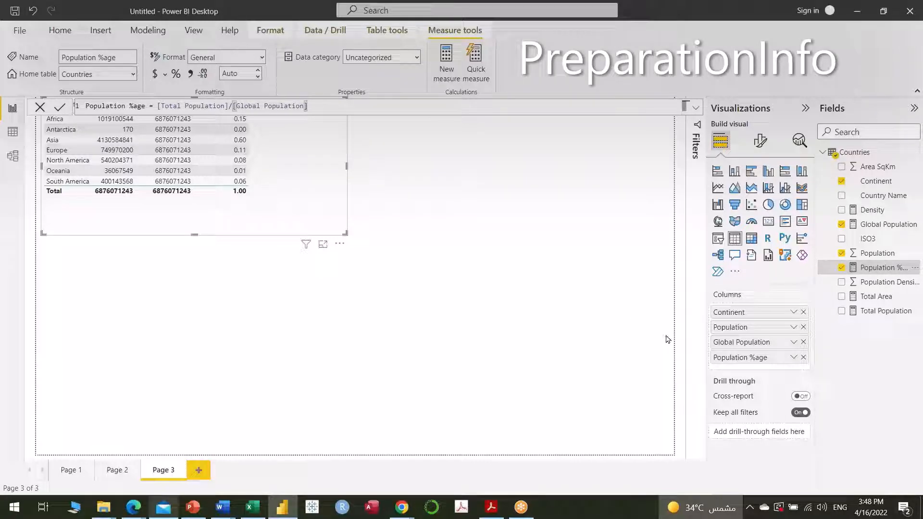
pyautogui.click(176, 75)
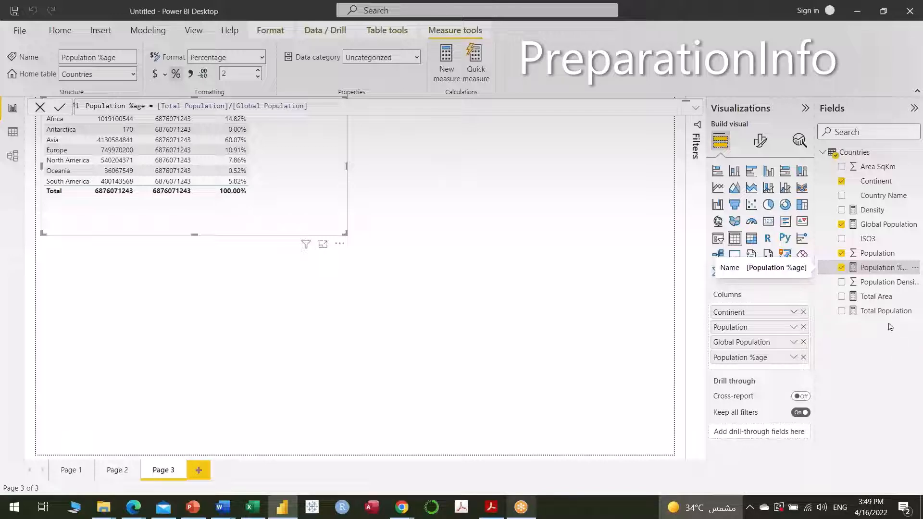
# - Review the Global Population and Population %age formulas, compare the visuals on Page 2 and Page 3, and open the Countries data
pyautogui.click(882, 226)
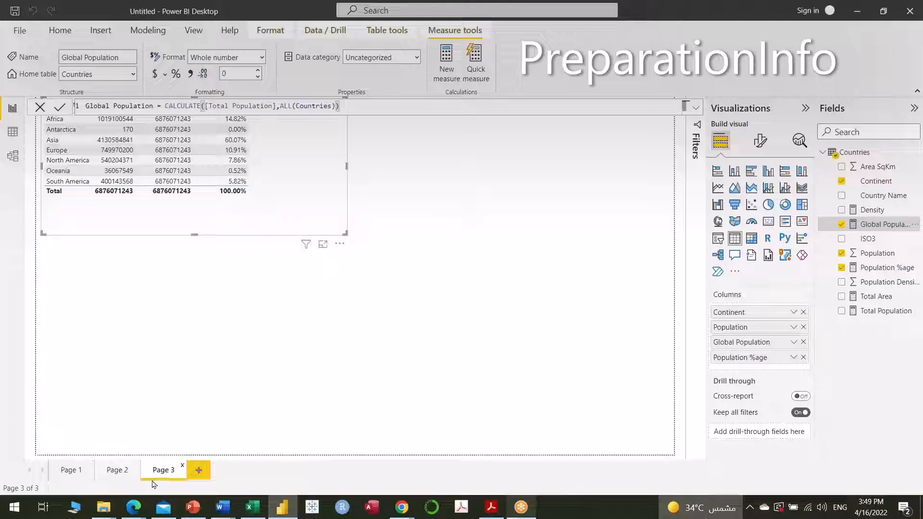
pyautogui.click(127, 472)
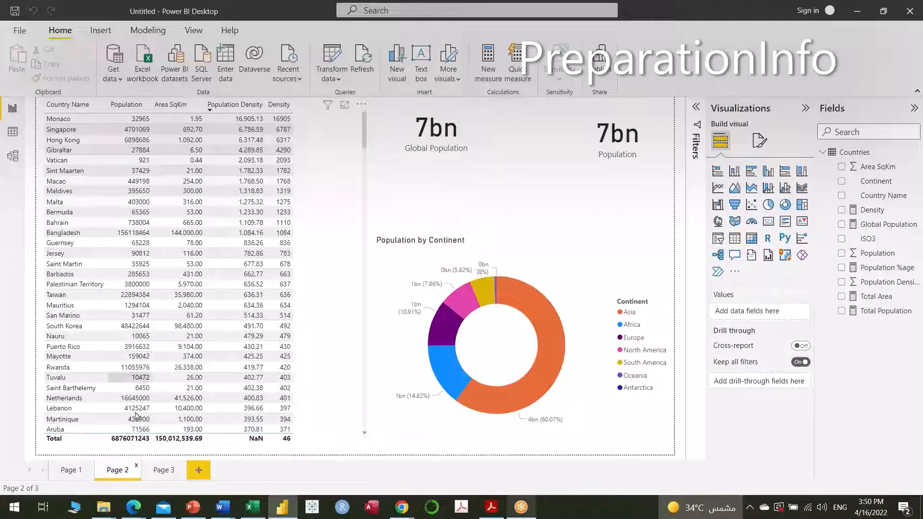
pyautogui.click(171, 465)
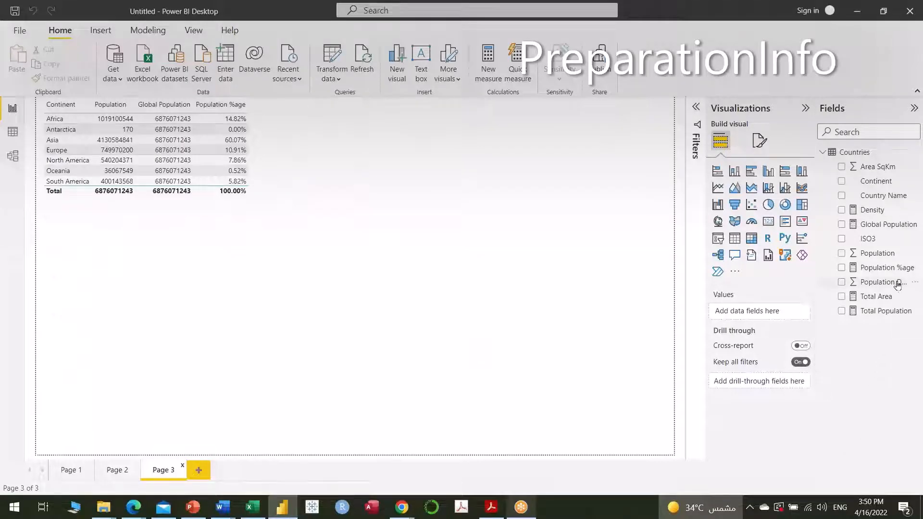
pyautogui.click(883, 268)
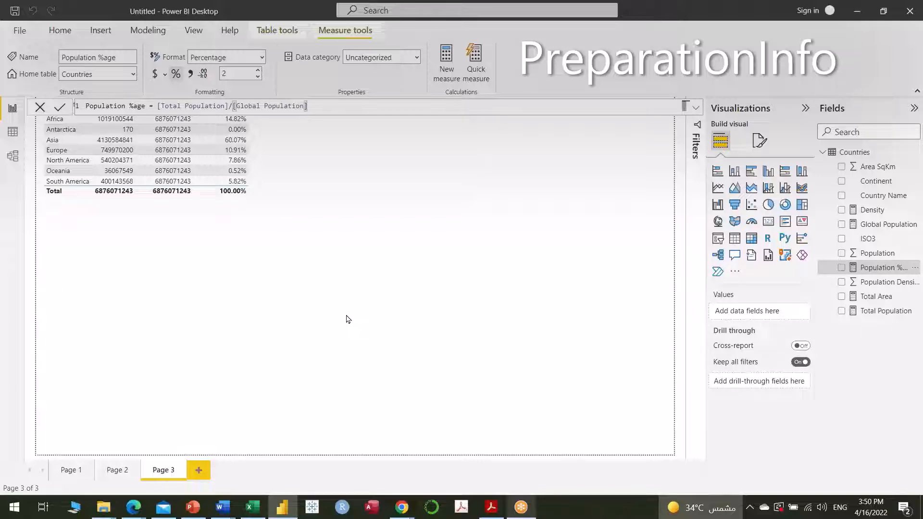
pyautogui.click(409, 283)
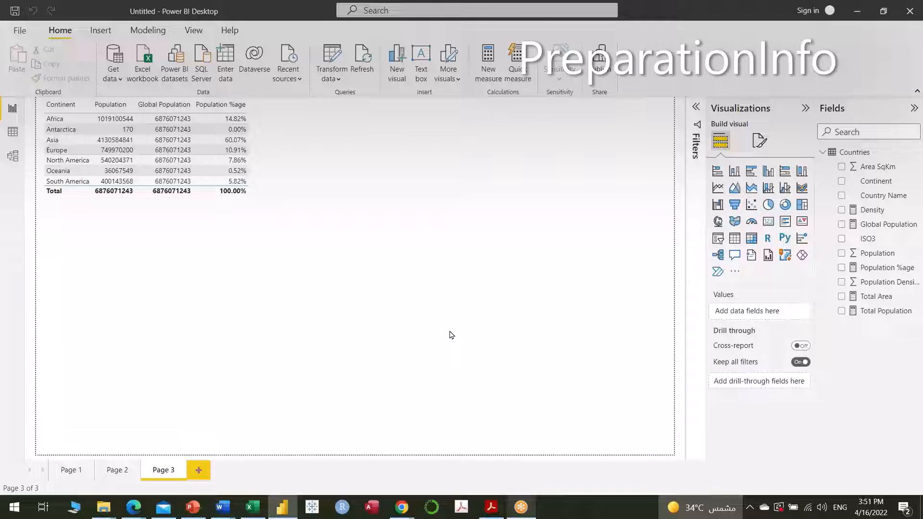
pyautogui.click(117, 470)
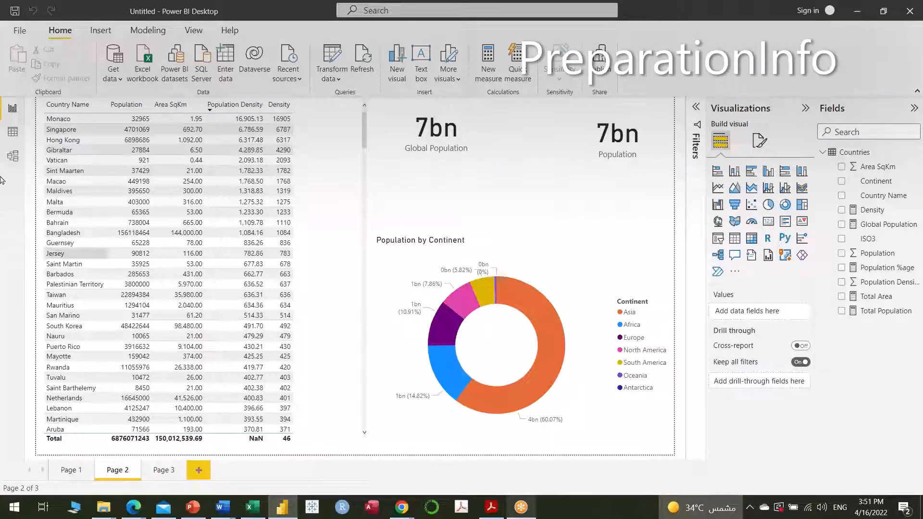
pyautogui.click(12, 131)
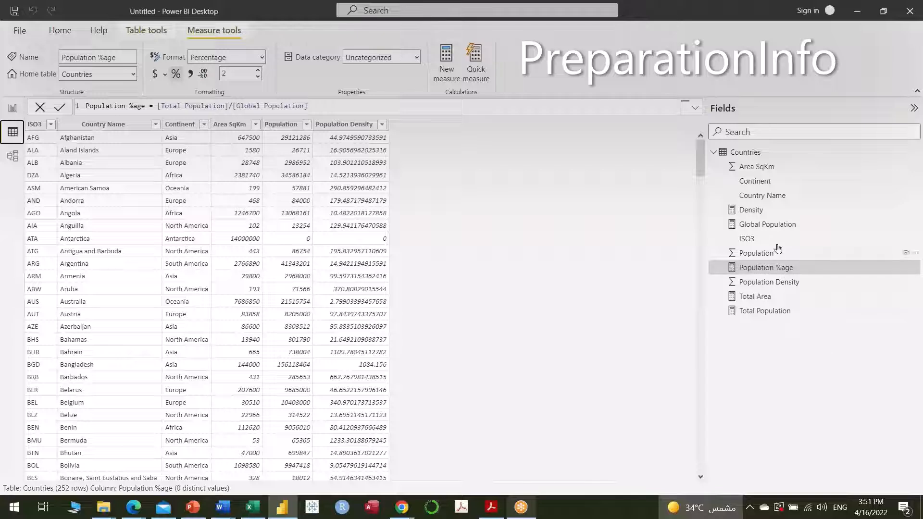
# - Check the Total Population formula and add a Total Population card to Page 2 between the existing population cards, above the donut chart
pyautogui.click(768, 311)
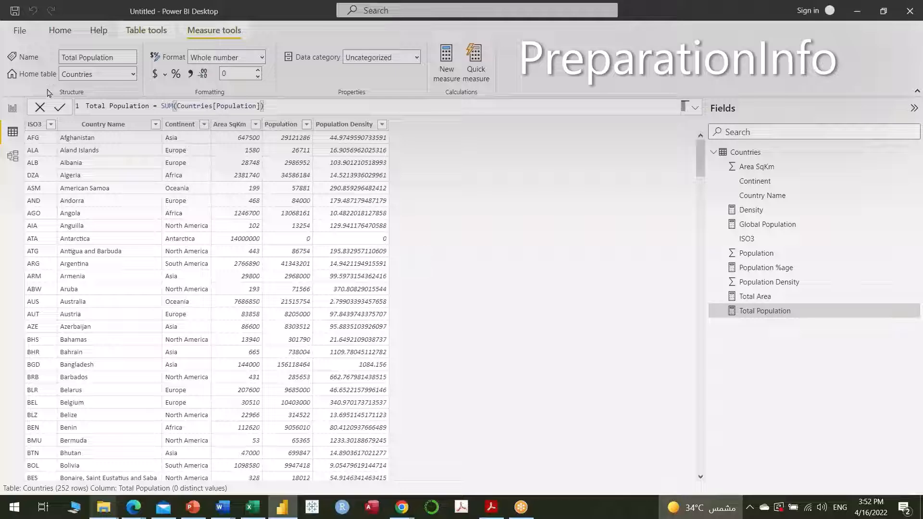
pyautogui.click(7, 111)
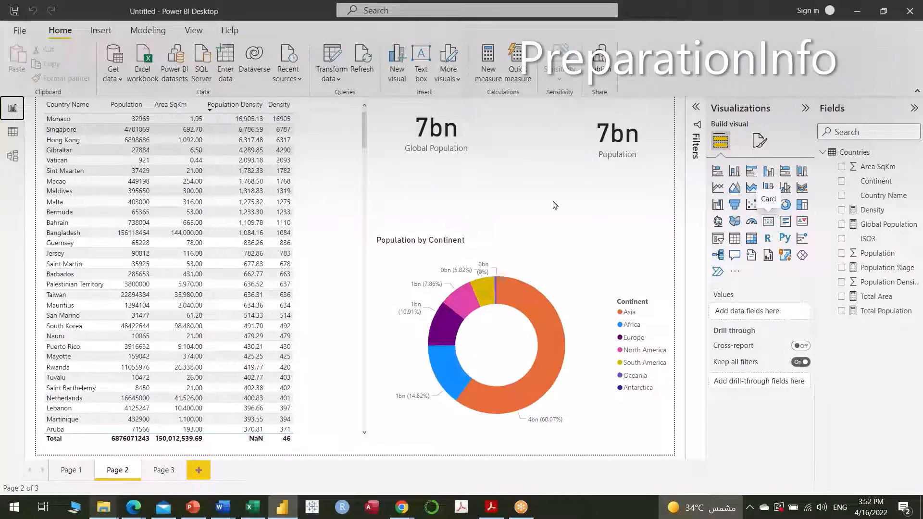
pyautogui.click(769, 222)
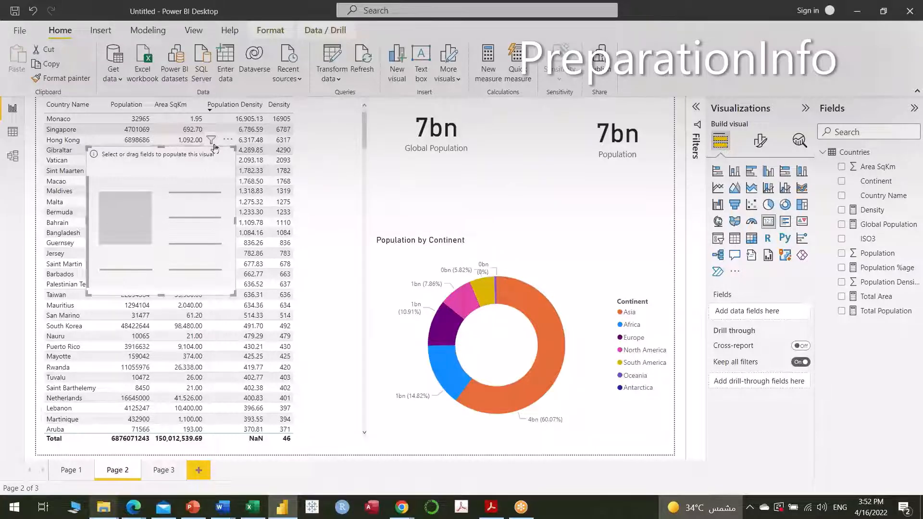
pyautogui.moveTo(189, 157); pyautogui.dragTo(545, 155)
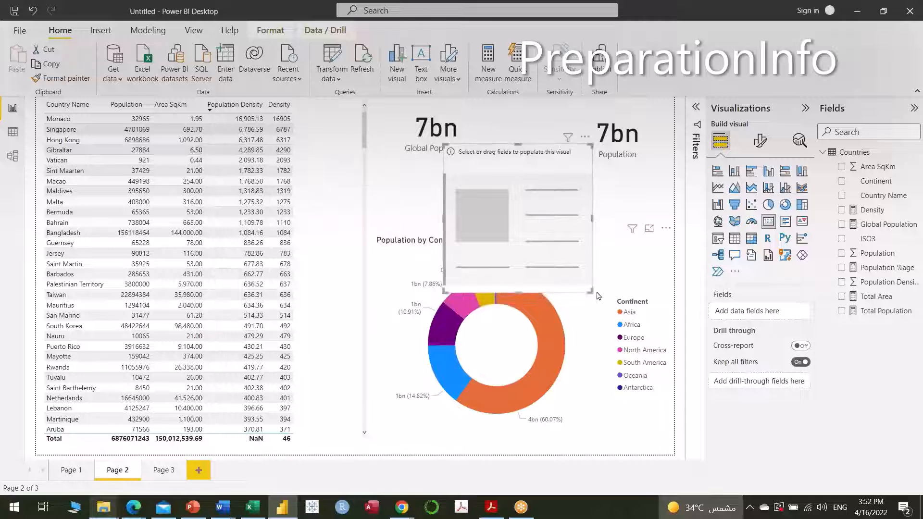
pyautogui.moveTo(591, 291); pyautogui.dragTo(591, 234)
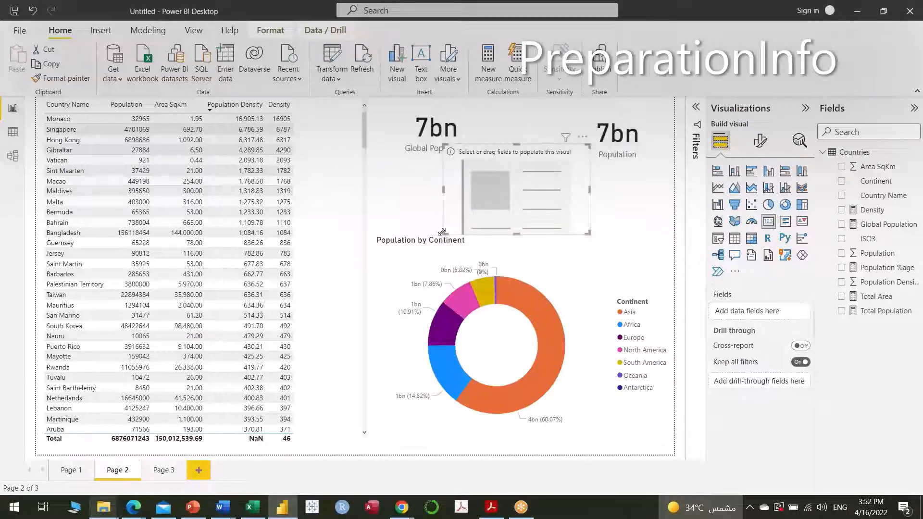
pyautogui.moveTo(442, 232); pyautogui.dragTo(462, 226)
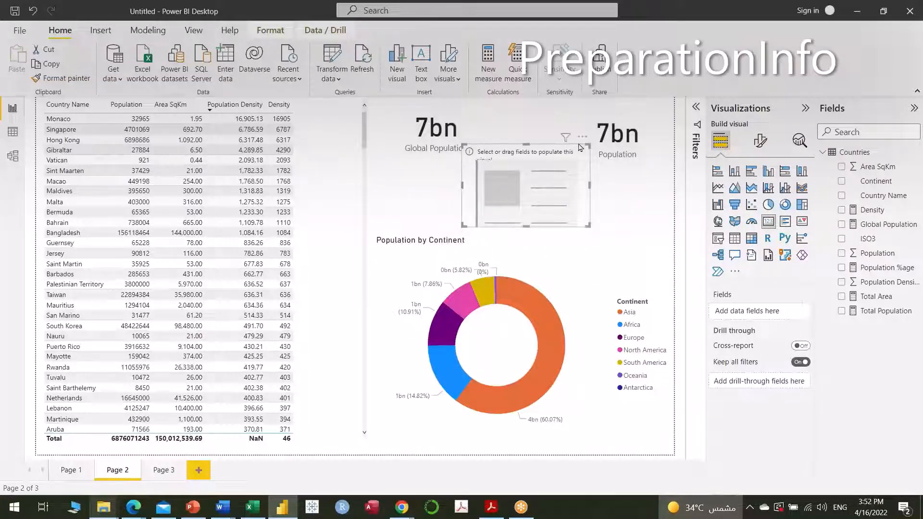
pyautogui.moveTo(885, 313); pyautogui.dragTo(585, 206)
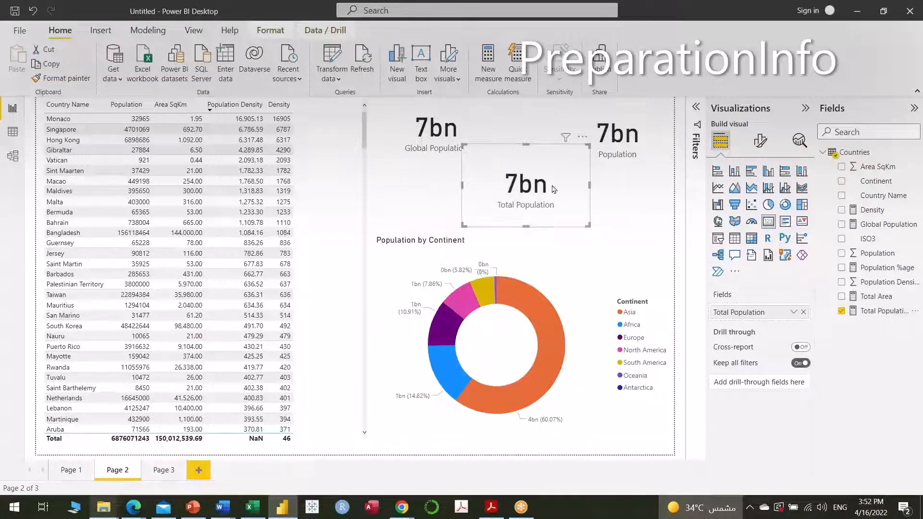
# - Shrink the Total Population card on all four sides so it clears the neighbouring cards and the donut chart
pyautogui.moveTo(524, 147); pyautogui.dragTo(524, 162)
pyautogui.moveTo(526, 227); pyautogui.dragTo(527, 221)
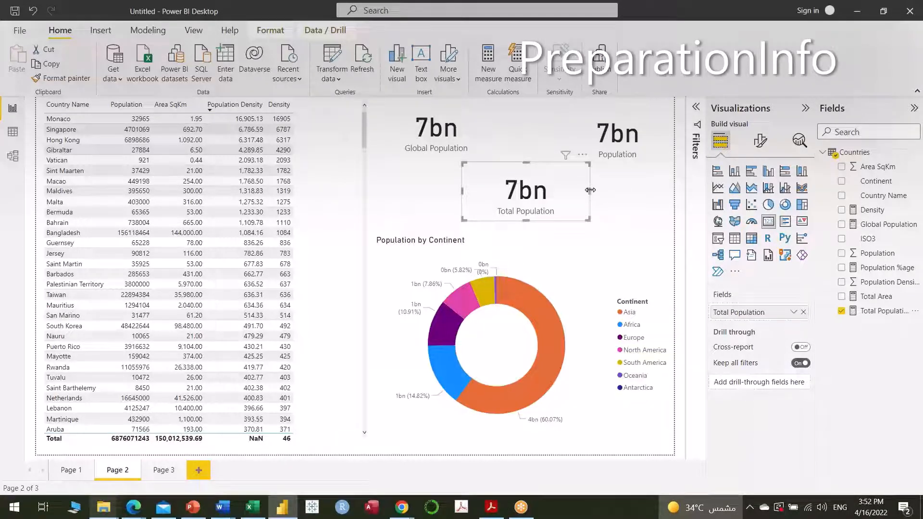
pyautogui.moveTo(590, 191); pyautogui.dragTo(575, 190)
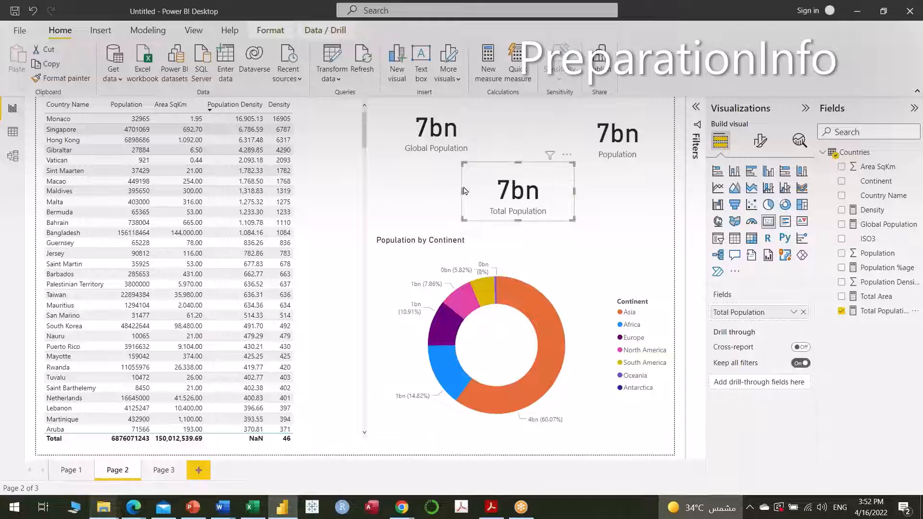
pyautogui.moveTo(462, 190); pyautogui.dragTo(469, 190)
pyautogui.click(629, 199)
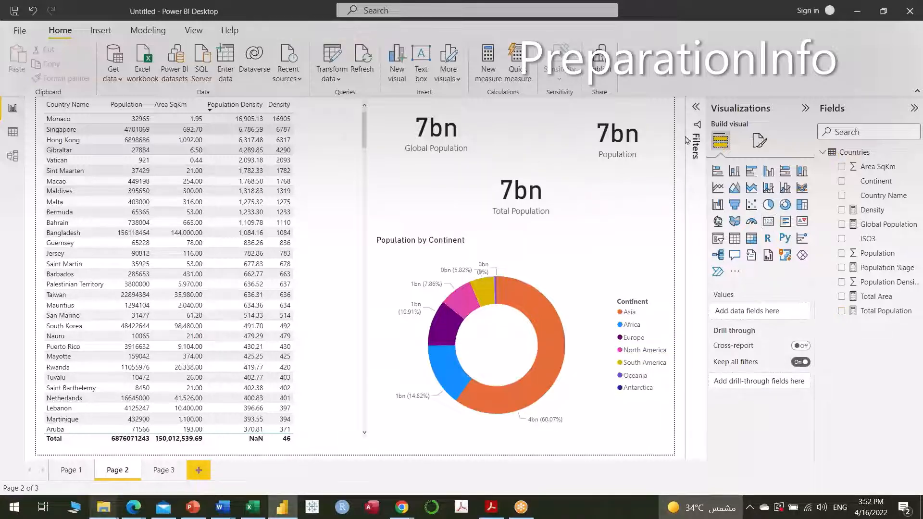
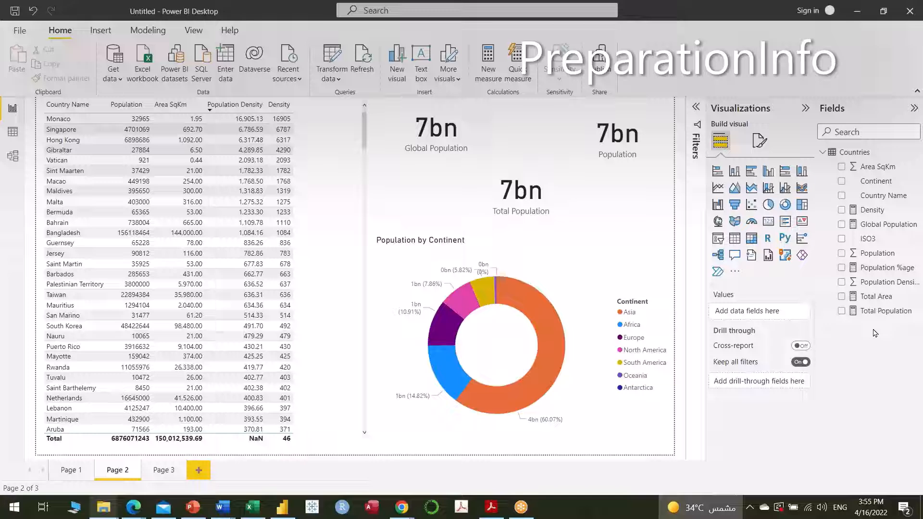
# - Review the Population %age formula and compare it with the continent table on Page 3
pyautogui.click(882, 269)
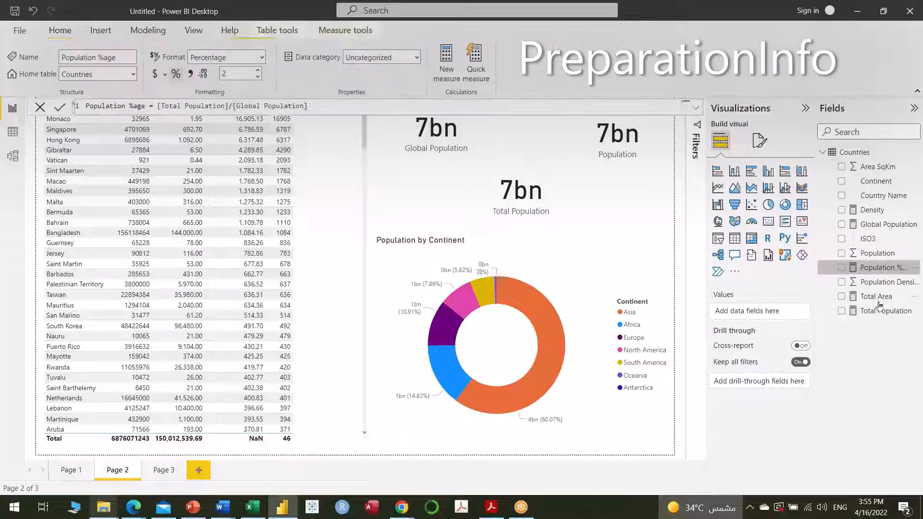
pyautogui.click(323, 104)
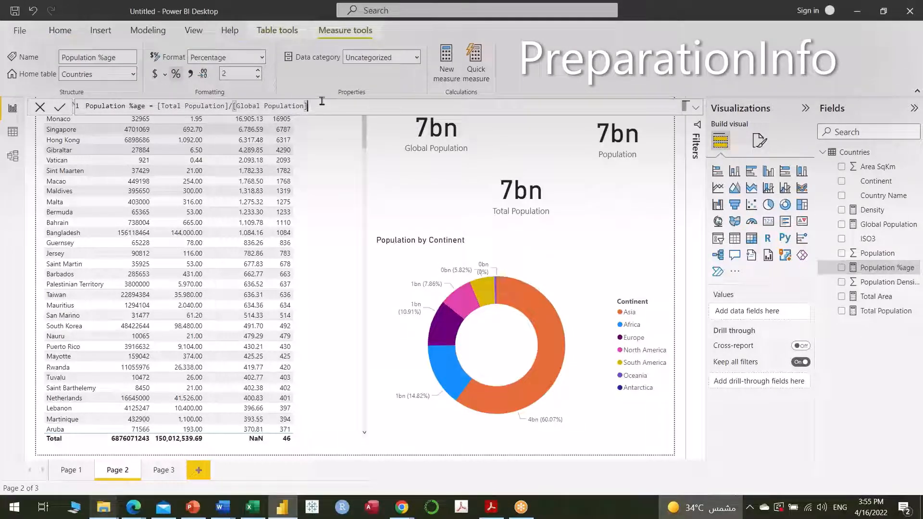
pyautogui.hotkey('ctrl', 'a')
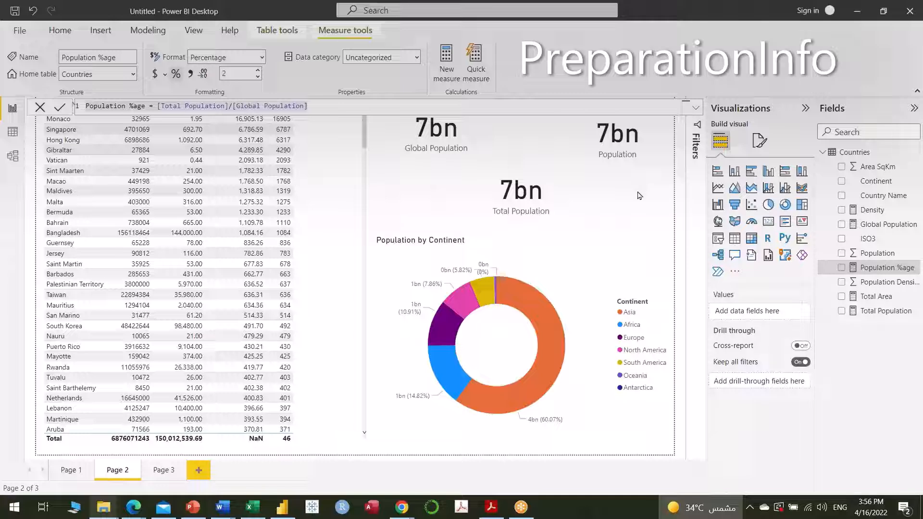
pyautogui.click(156, 474)
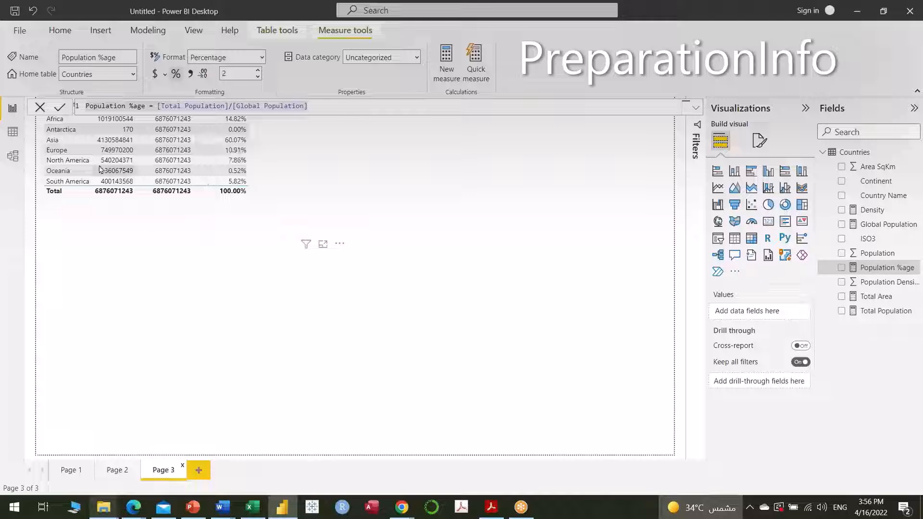
pyautogui.click(440, 301)
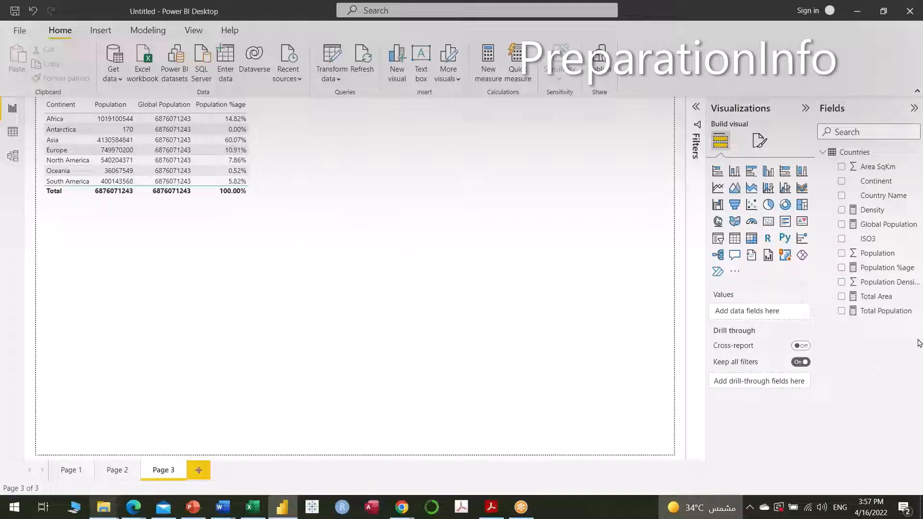
# - Remove the percentage format from the Population %age measure, check the continent table, and restore the percentage format
pyautogui.click(883, 267)
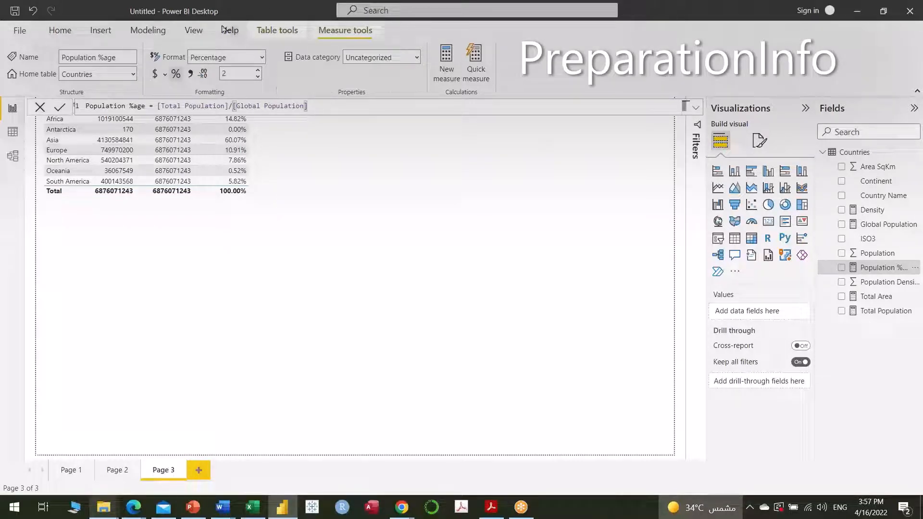
pyautogui.click(175, 75)
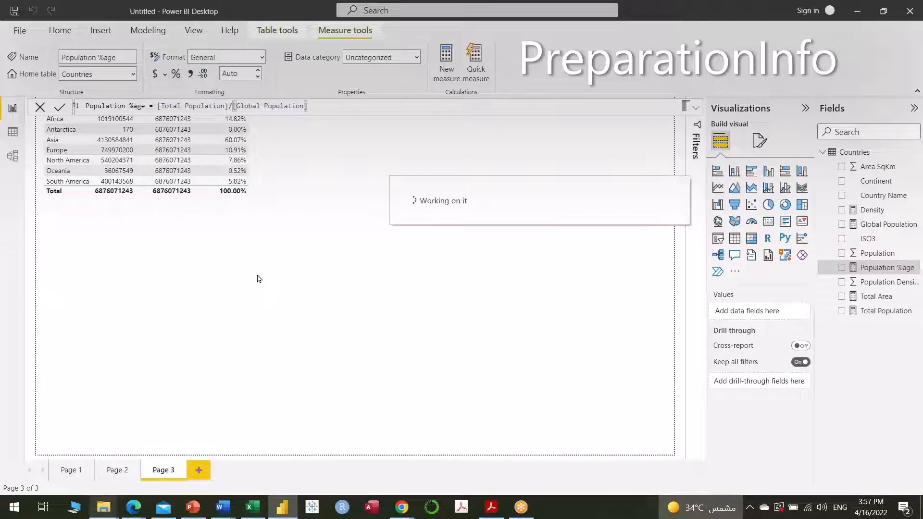
pyautogui.click(262, 247)
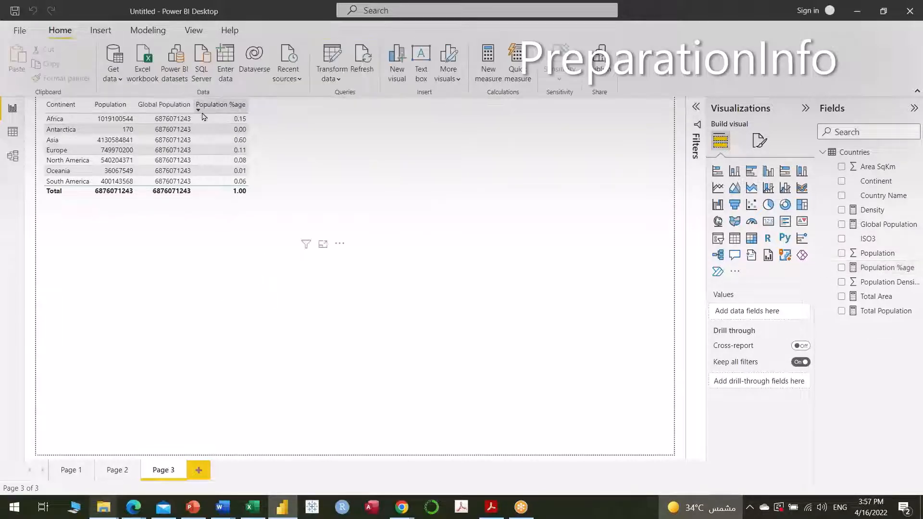
pyautogui.click(871, 267)
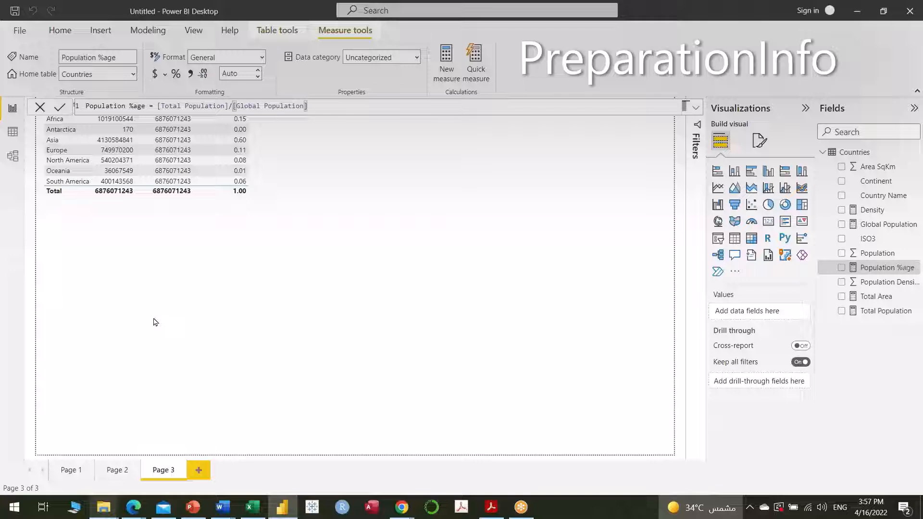
pyautogui.click(206, 278)
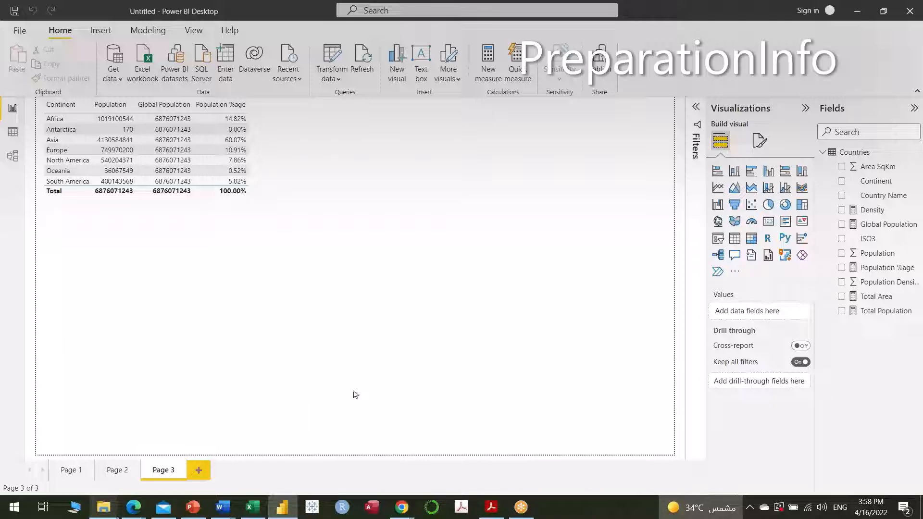
# - Show the filters on Page 2 and examine the visual, page and all-pages filter levels for the country table and donut chart
pyautogui.click(108, 472)
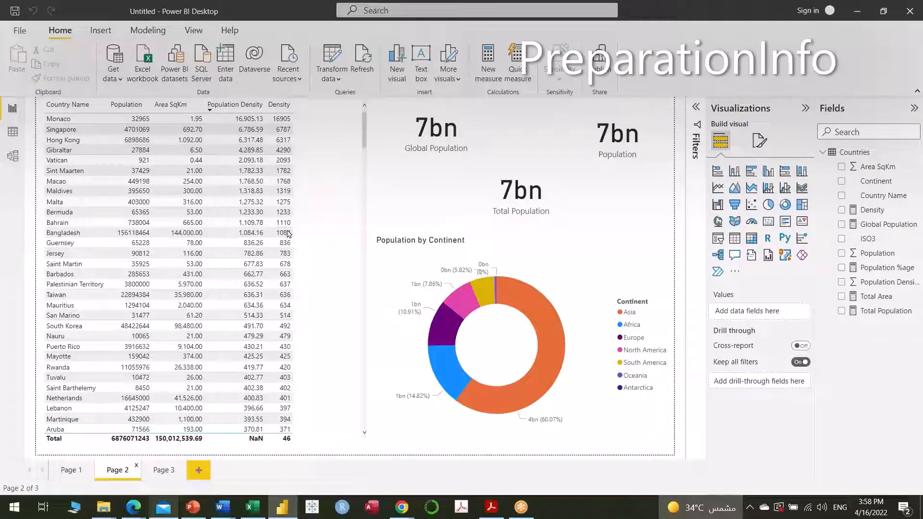
pyautogui.click(330, 177)
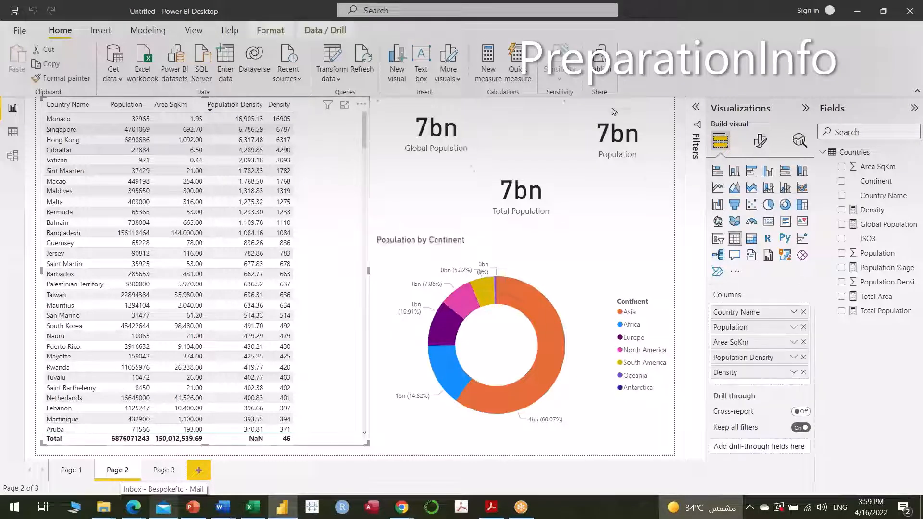
pyautogui.click(697, 110)
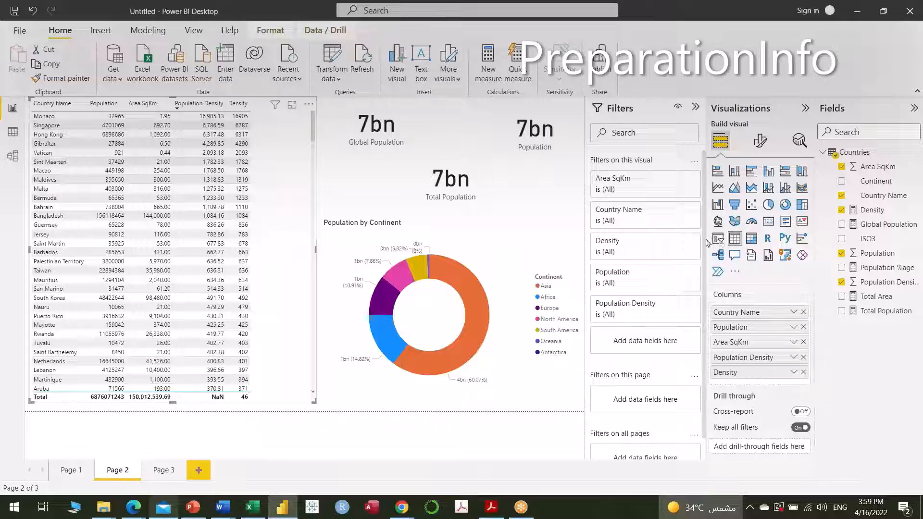
pyautogui.scroll(-1, 663, 298)
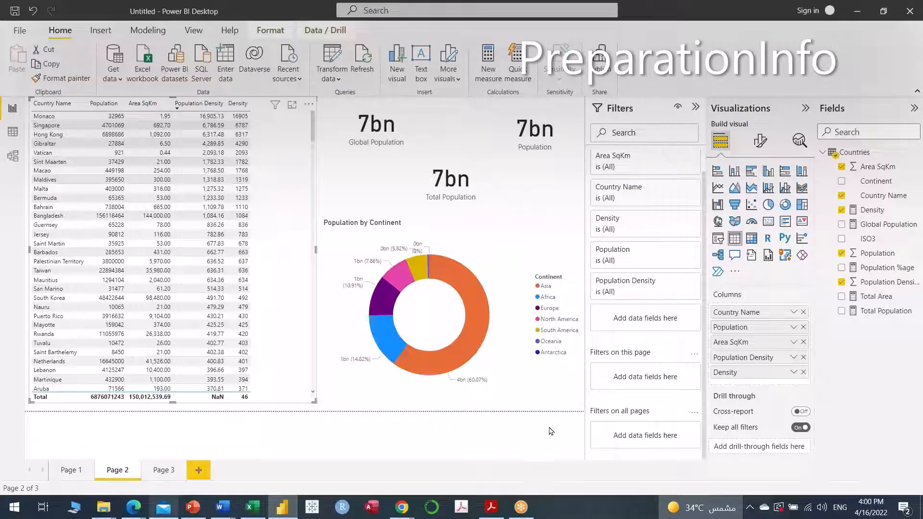
pyautogui.click(531, 145)
pyautogui.click(457, 146)
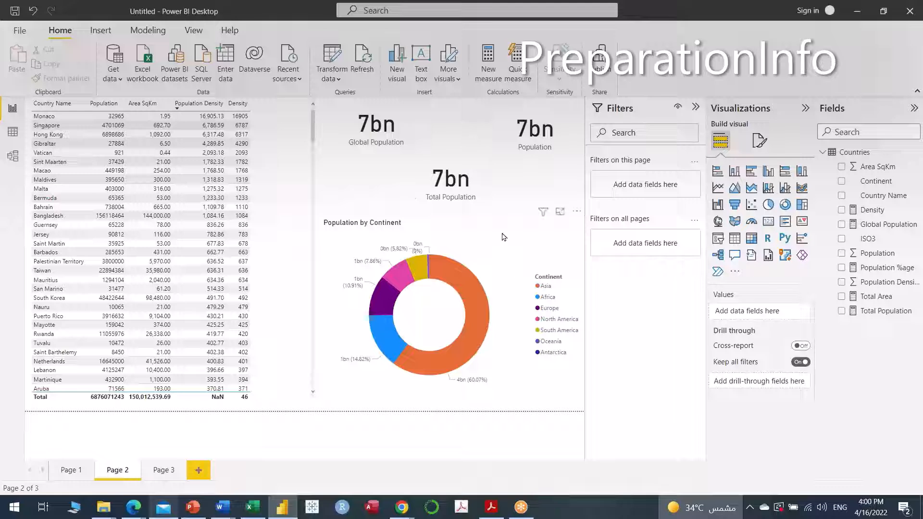
pyautogui.click(499, 260)
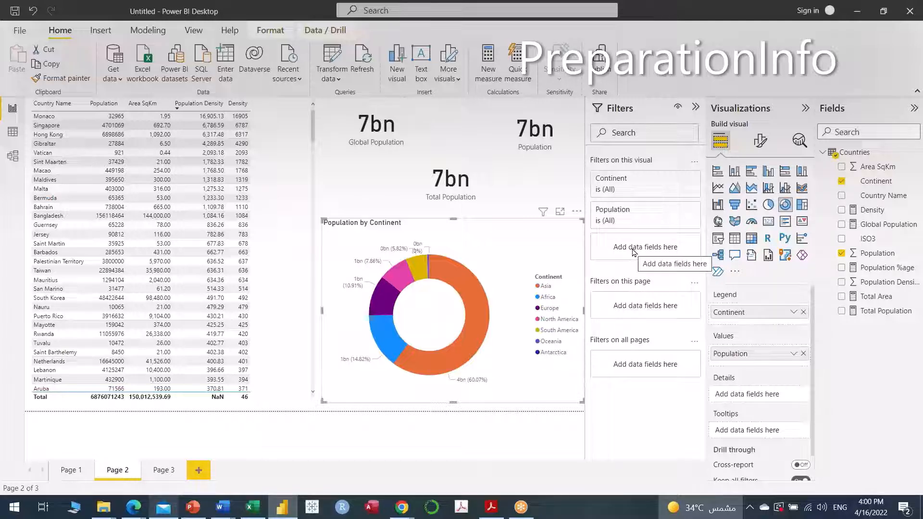
# - Open Page 1 and examine the country list in the Country Name filter of the Population by Country Name bar chart
pyautogui.click(80, 472)
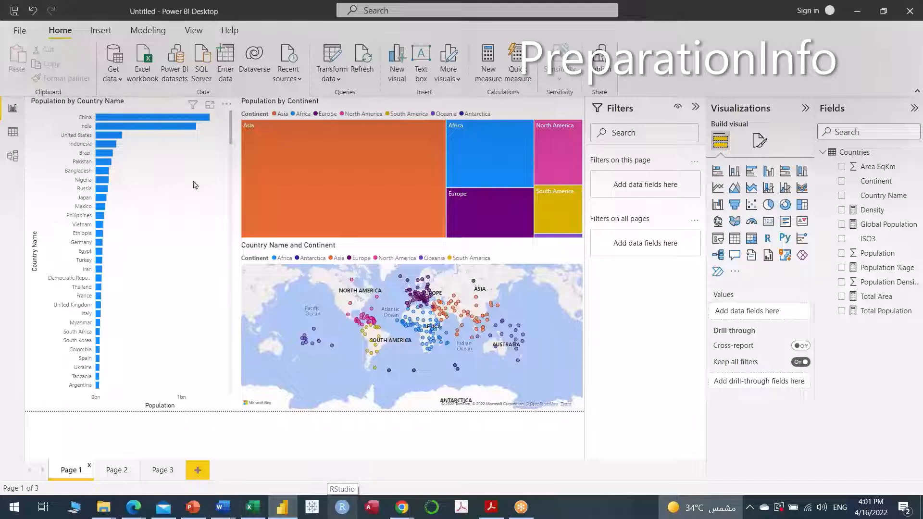
pyautogui.click(207, 145)
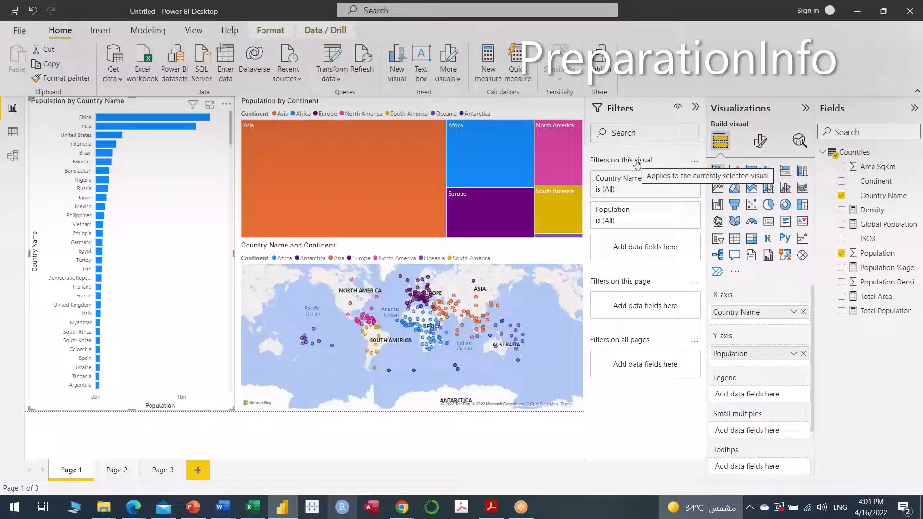
pyautogui.moveTo(638, 199)
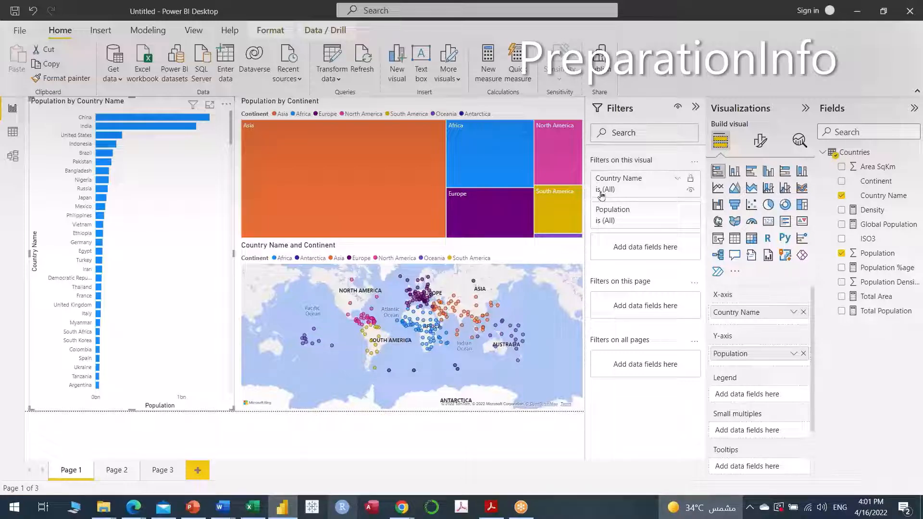
pyautogui.click(612, 192)
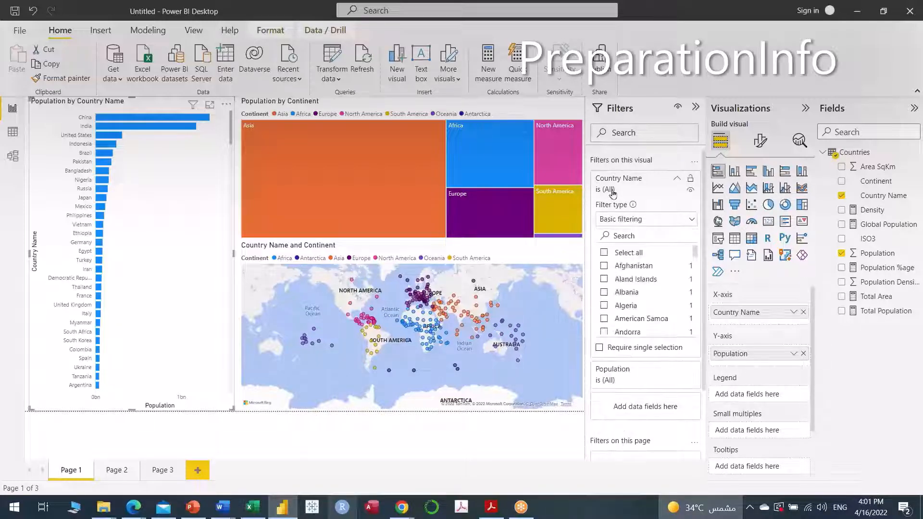
pyautogui.scroll(-5, 670, 299)
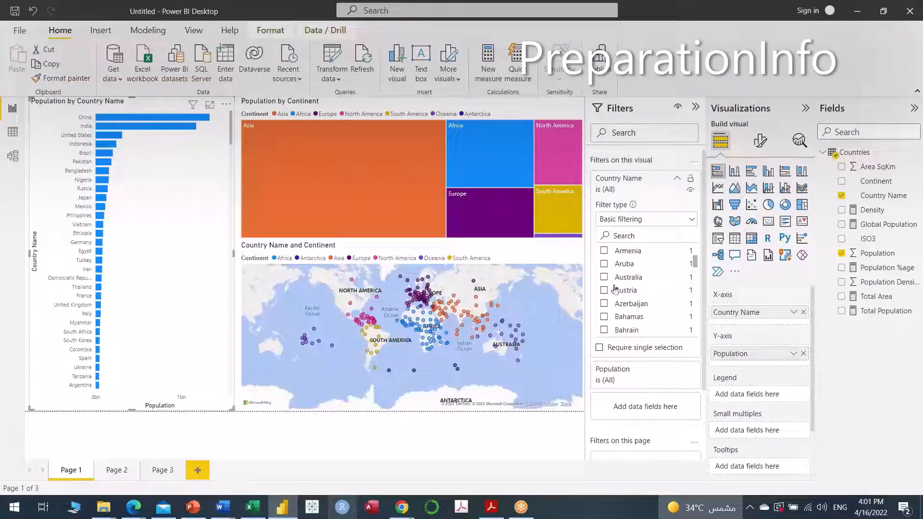
pyautogui.scroll(5, 693, 308)
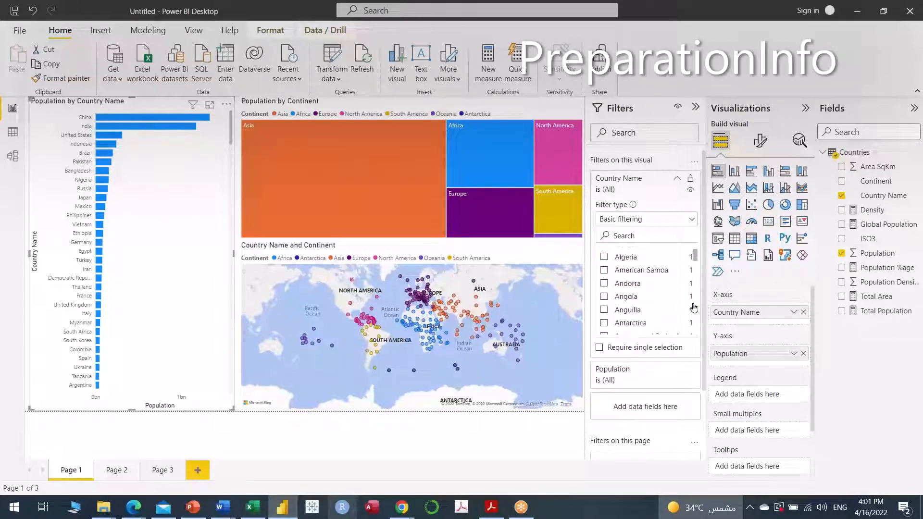
pyautogui.scroll(-20, 694, 307)
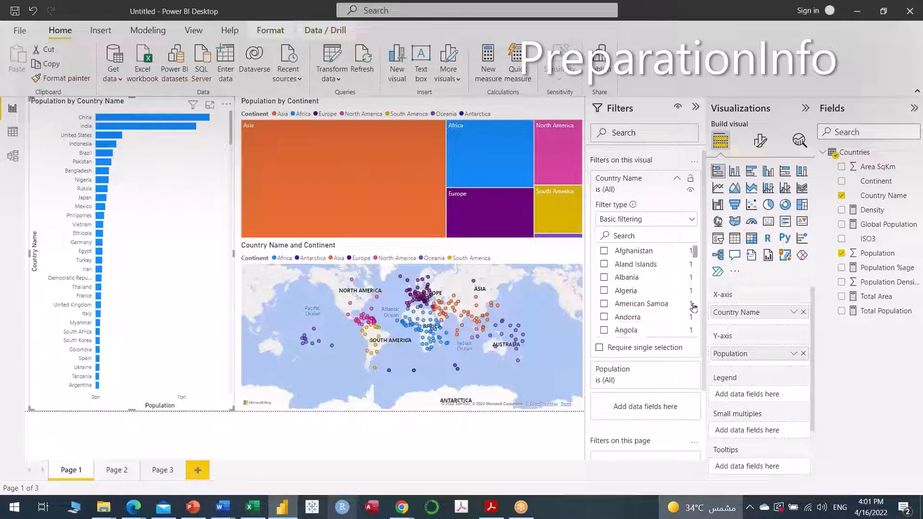
pyautogui.scroll(-20, 694, 308)
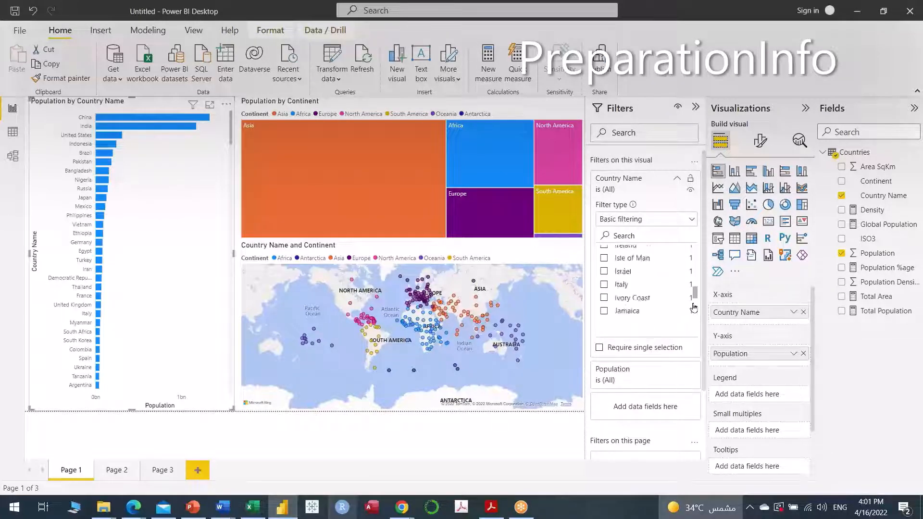
pyautogui.scroll(-20, 694, 308)
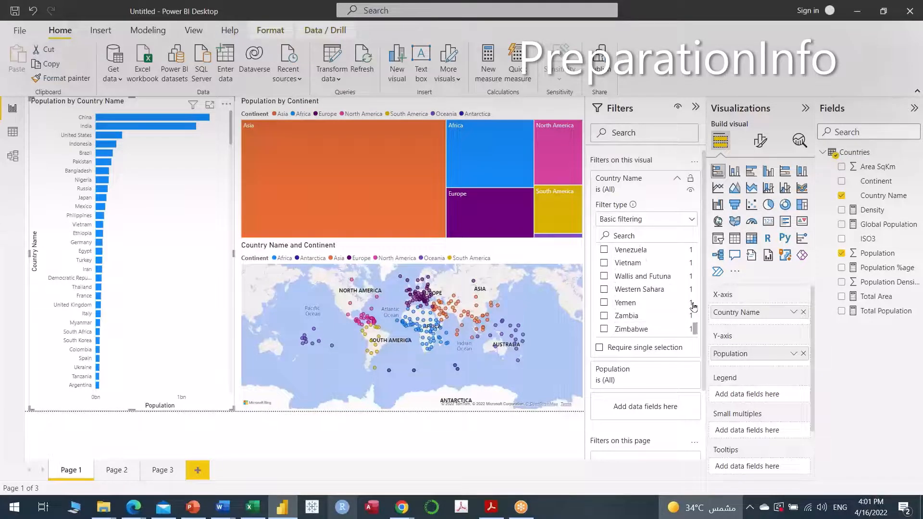
pyautogui.scroll(20, 694, 307)
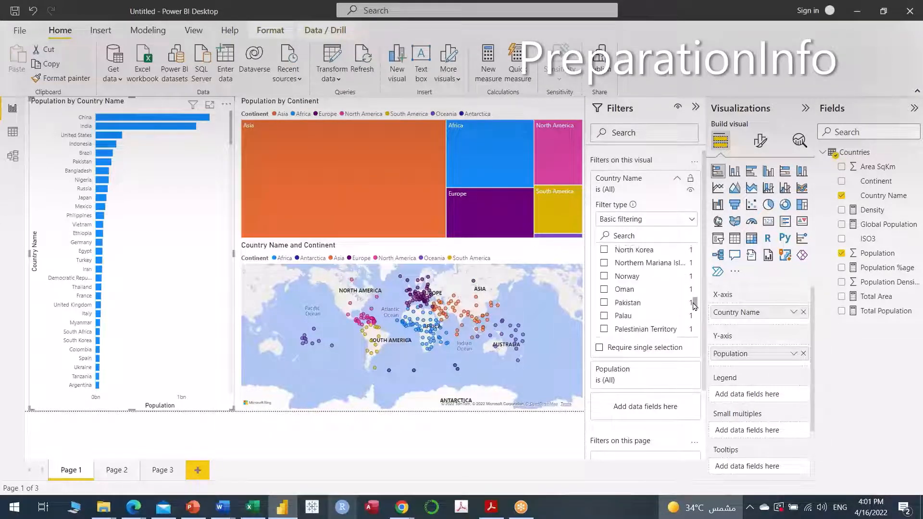
pyautogui.scroll(20, 694, 307)
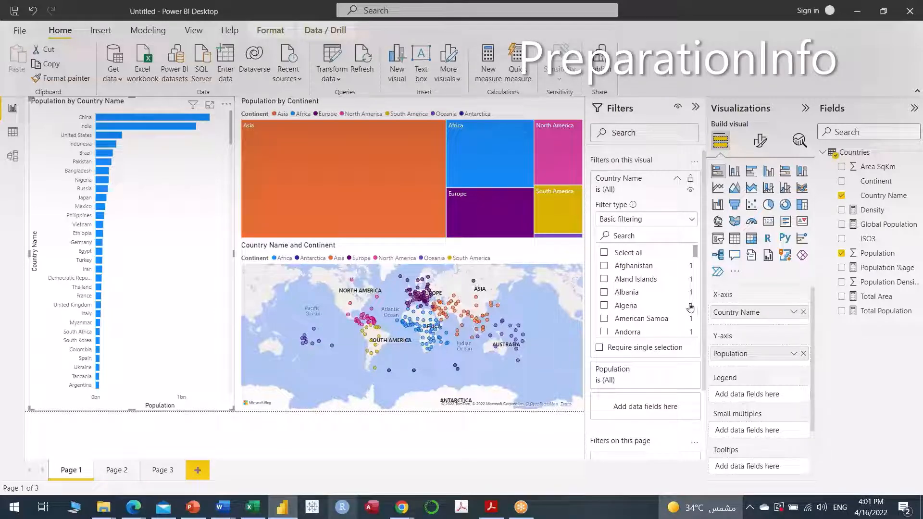
# - Filter the bar chart to Afghanistan, restore all countries with Select all, and toggle Afghanistan off and on again
pyautogui.click(604, 265)
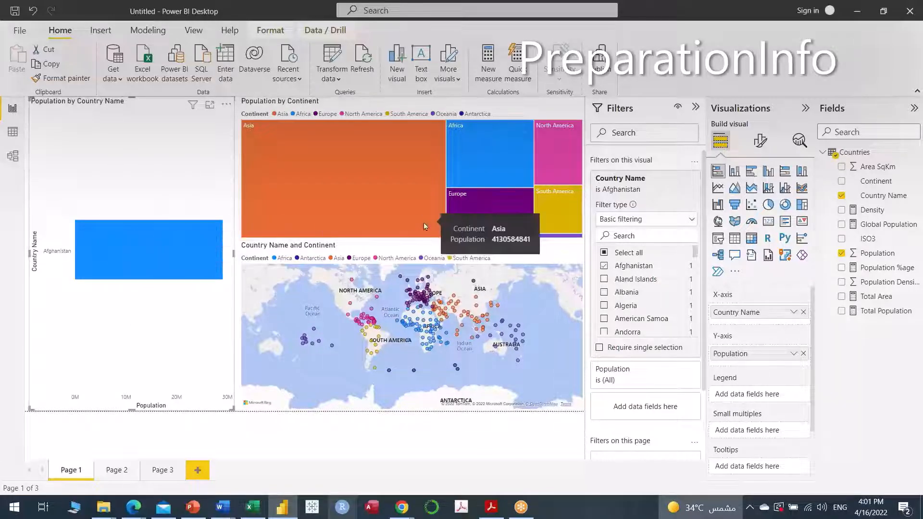
pyautogui.click(612, 254)
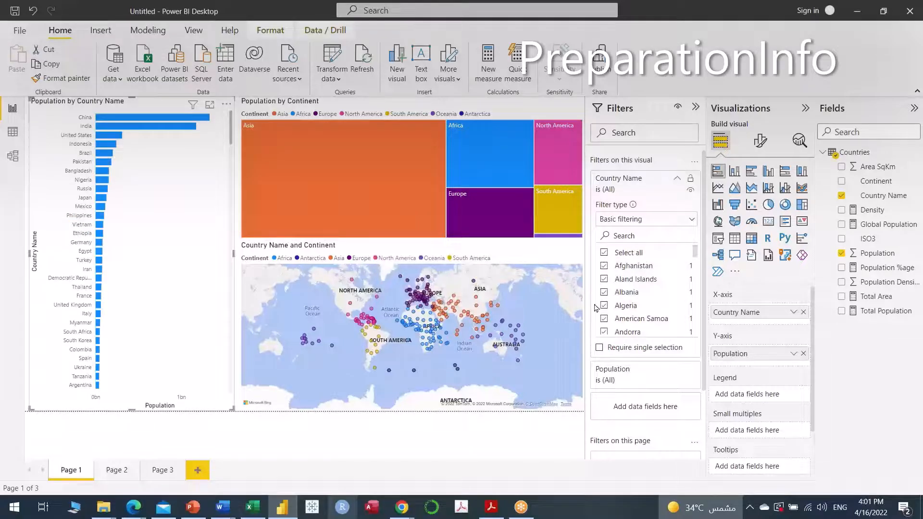
pyautogui.click(605, 266)
pyautogui.click(604, 266)
pyautogui.click(604, 267)
pyautogui.click(605, 267)
# - Collapse the Country Name filter and examine the condition options of the bar chart's Population filter
pyautogui.click(608, 192)
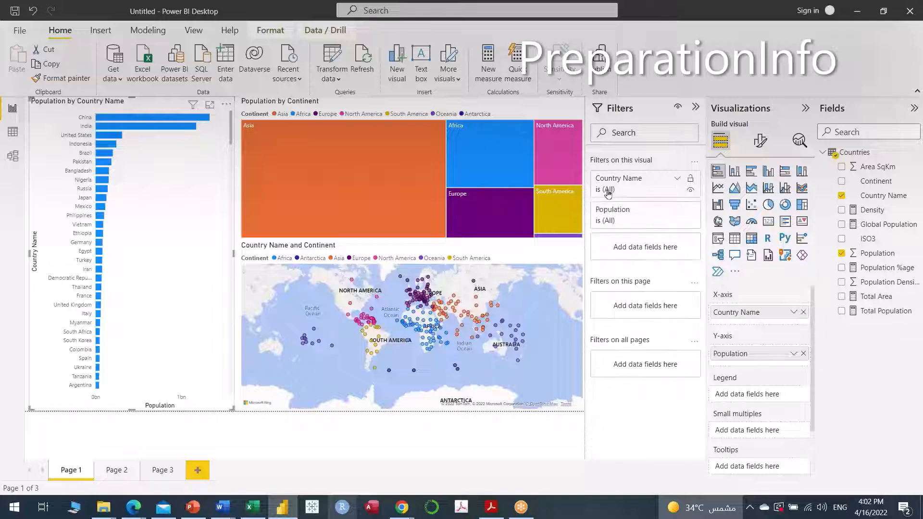
pyautogui.click(611, 226)
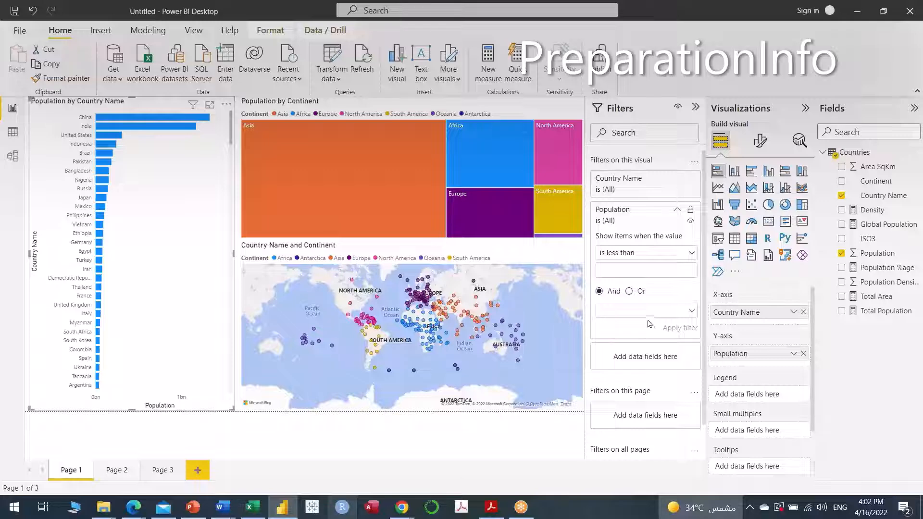
pyautogui.click(609, 221)
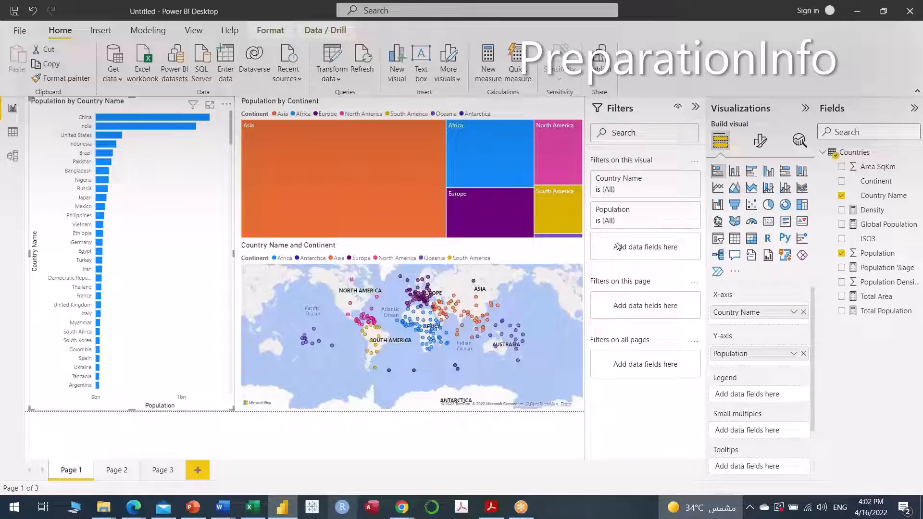
# - Try Require single selection on the Country Name filter while deselecting Albania and Afghanistan, and turn the option off again
pyautogui.click(609, 194)
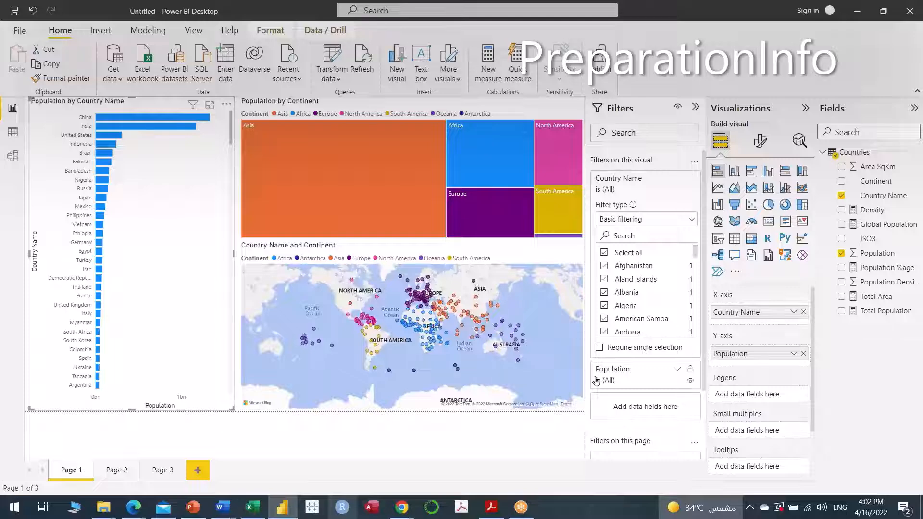
pyautogui.click(600, 348)
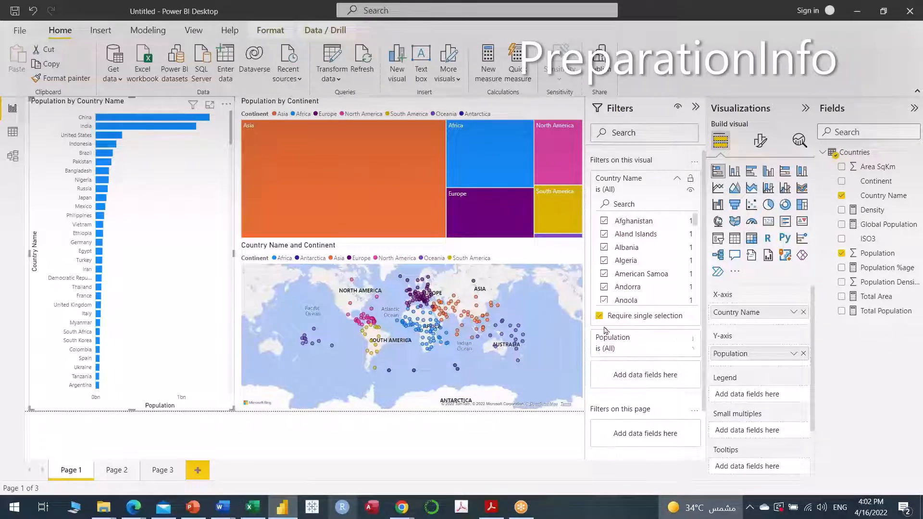
pyautogui.click(605, 248)
pyautogui.click(605, 249)
pyautogui.click(604, 248)
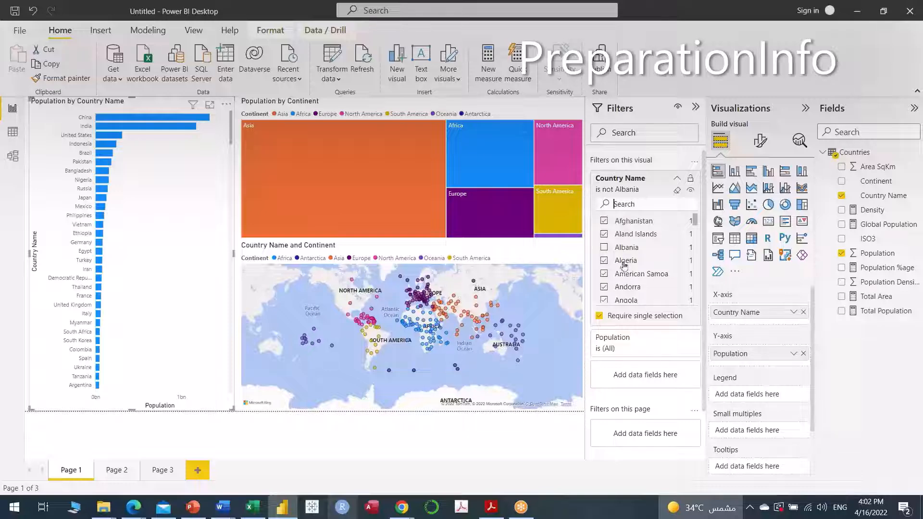
pyautogui.click(605, 221)
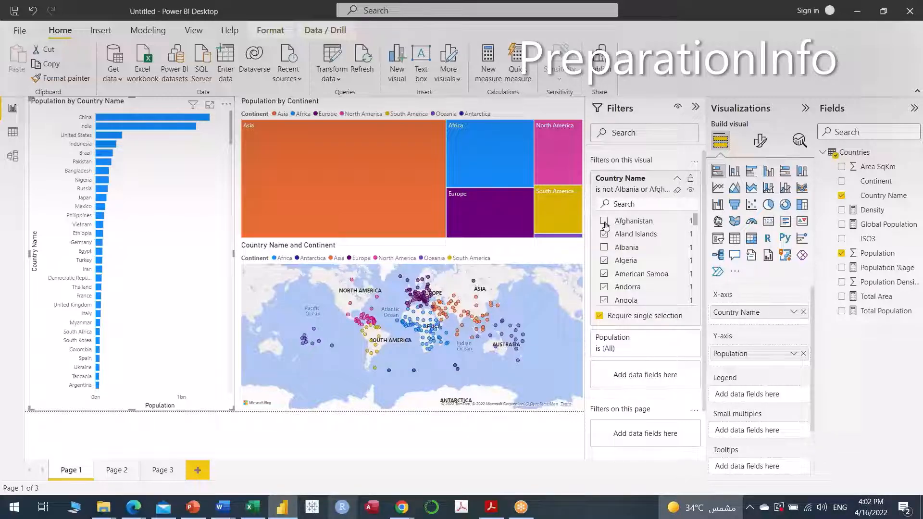
pyautogui.click(599, 316)
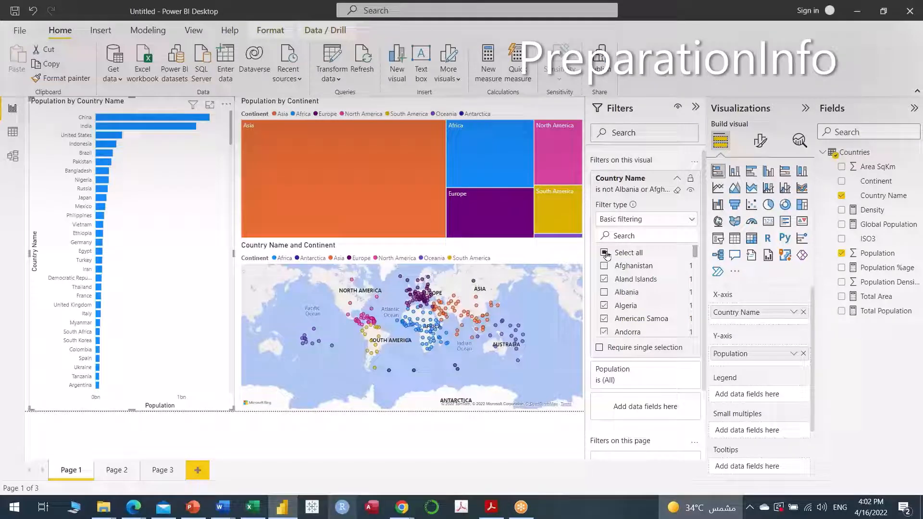
# - Reselect Afghanistan in the Country Name filter and clear the whole country selection with Select all
pyautogui.click(627, 237)
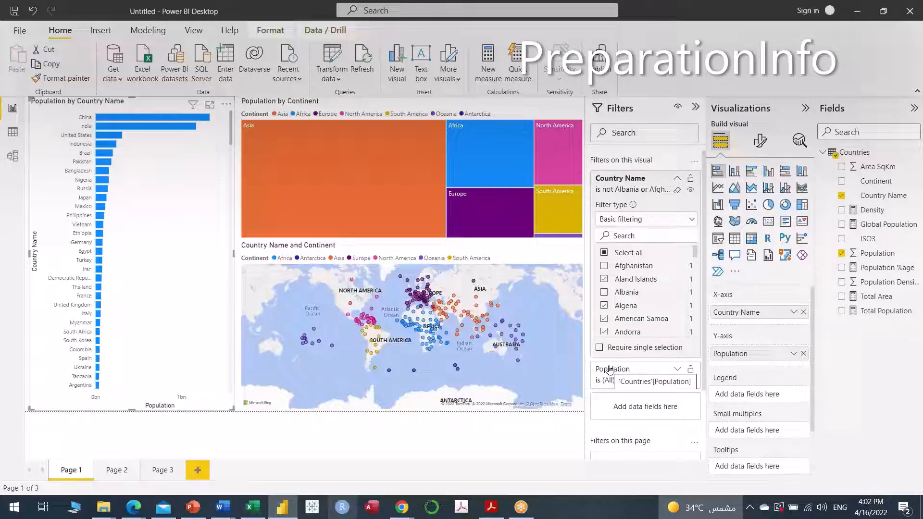
pyautogui.click(605, 266)
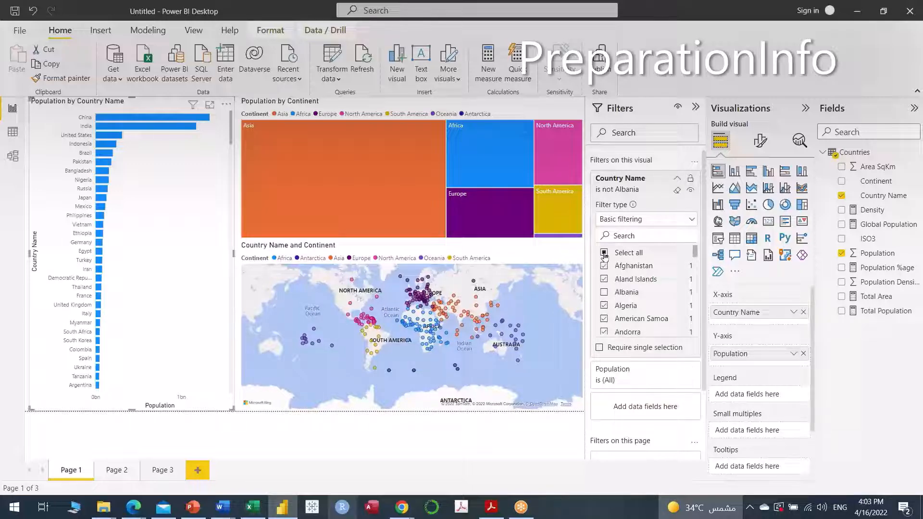
pyautogui.click(604, 253)
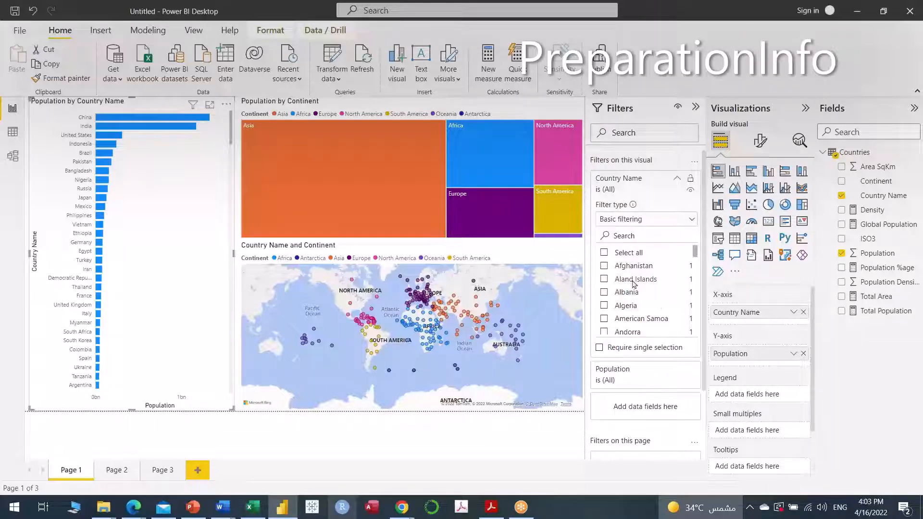
# - Filter the bar chart to Afghanistan only and bring every country back with Select all
pyautogui.scroll(-3, 635, 290)
pyautogui.scroll(3, 635, 291)
pyautogui.click(605, 266)
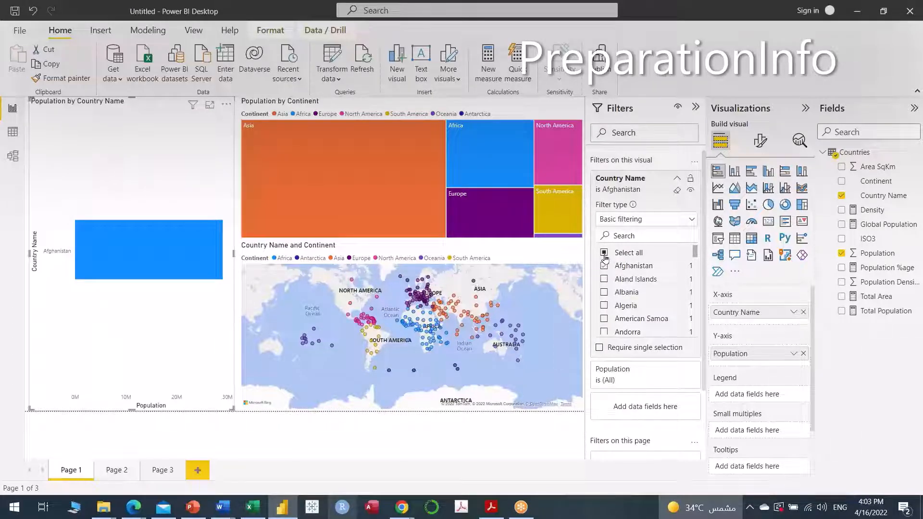
pyautogui.click(605, 253)
pyautogui.click(605, 267)
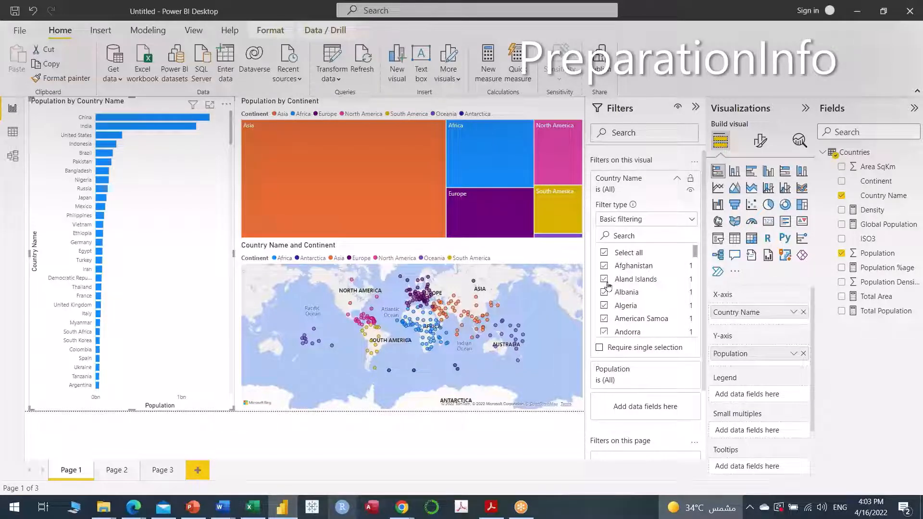
# - Exclude the first ten countries, Afghanistan through Antigua and Barbuda, from the bar chart and clear the country selection with Select all
pyautogui.click(604, 266)
pyautogui.click(605, 279)
pyautogui.click(604, 293)
pyautogui.click(605, 306)
pyautogui.click(605, 319)
pyautogui.scroll(-2, 628, 301)
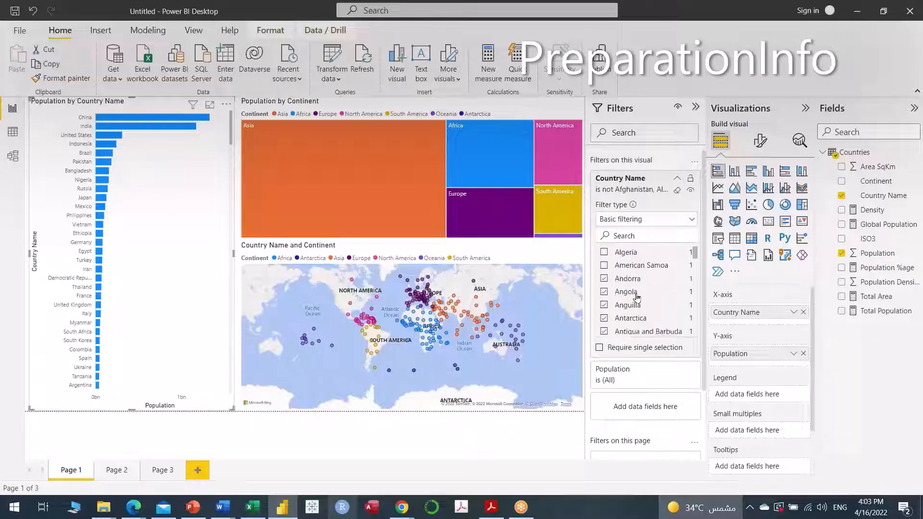
pyautogui.click(604, 280)
pyautogui.click(604, 293)
pyautogui.click(605, 305)
pyautogui.click(604, 319)
pyautogui.click(605, 332)
pyautogui.scroll(2, 658, 306)
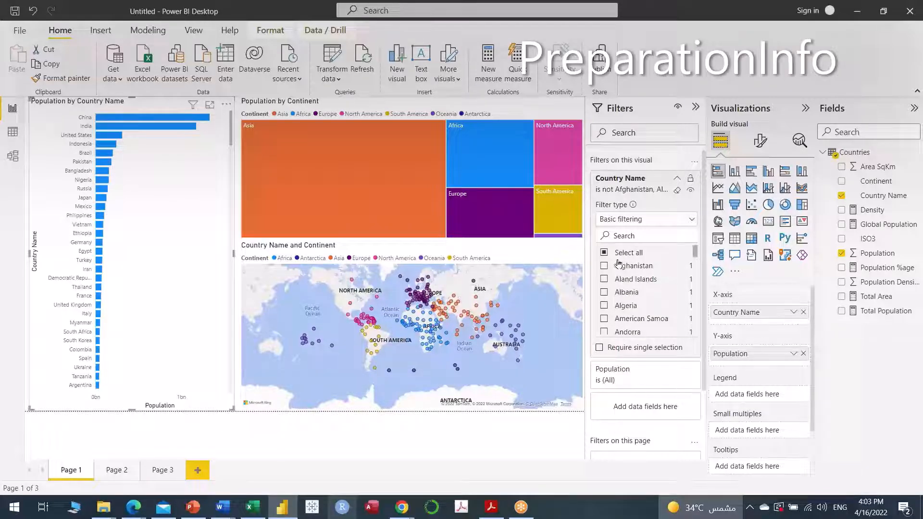
pyautogui.click(605, 253)
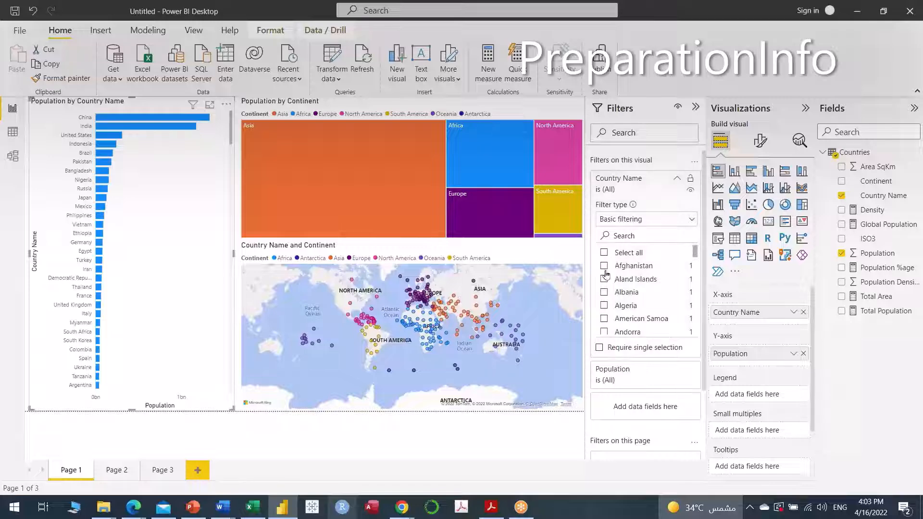
# - Search the Country Name filter for "Afgha", filter the bar chart to Afghanistan, and remove that selection and the search text
pyautogui.scroll(-1, 634, 299)
pyautogui.scroll(-4, 634, 298)
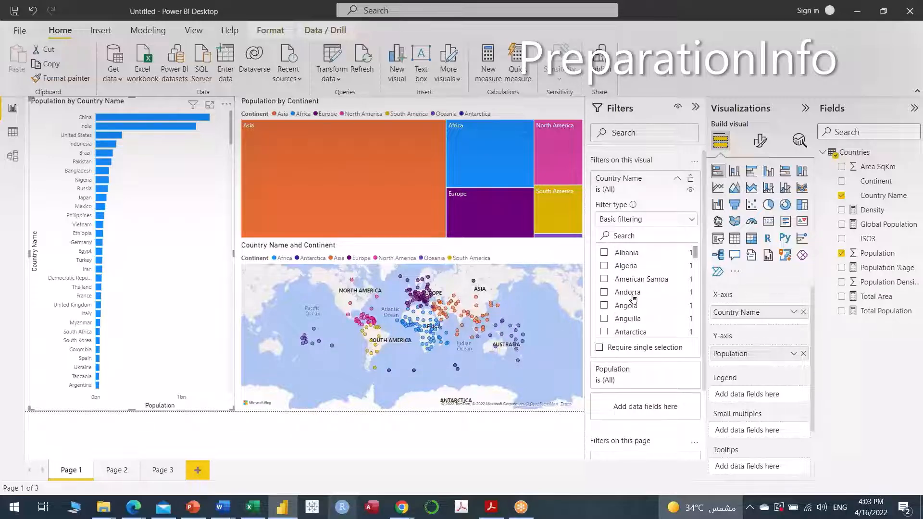
pyautogui.scroll(-3, 634, 298)
pyautogui.scroll(7, 635, 297)
pyautogui.scroll(1, 636, 295)
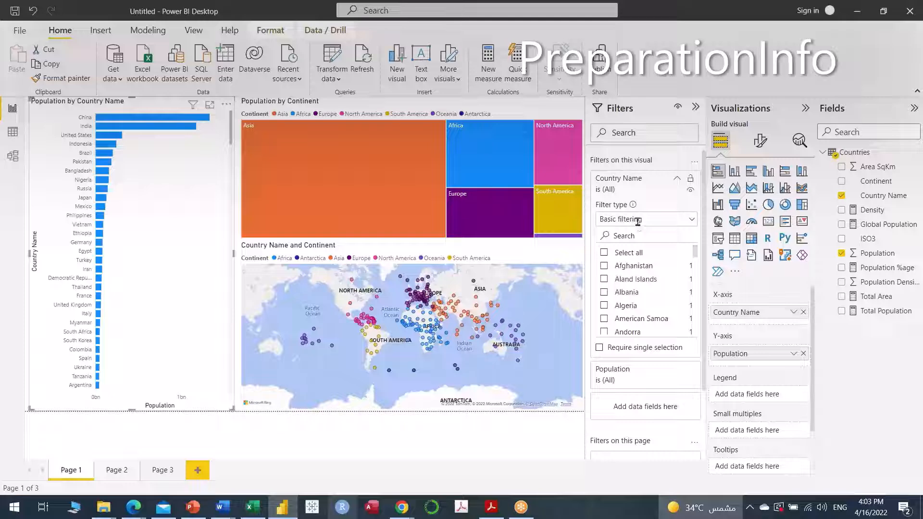
pyautogui.click(648, 234)
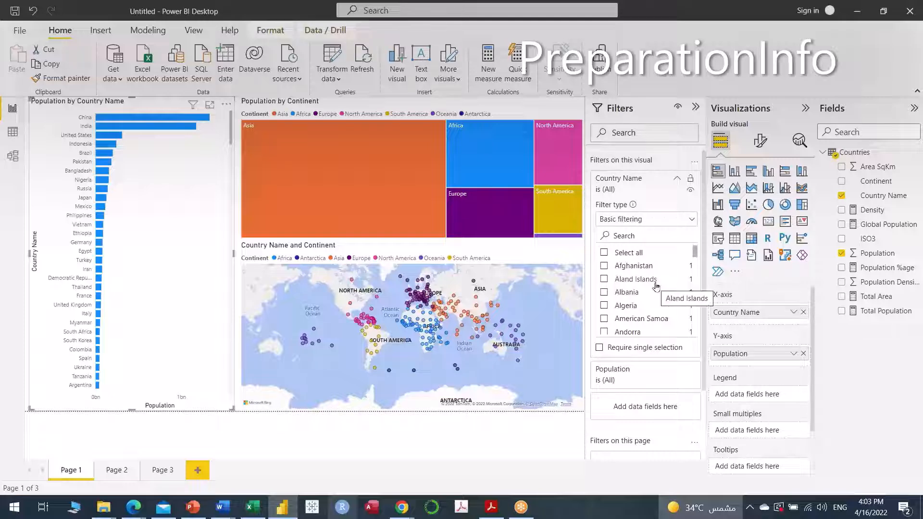
pyautogui.write('Afgha')
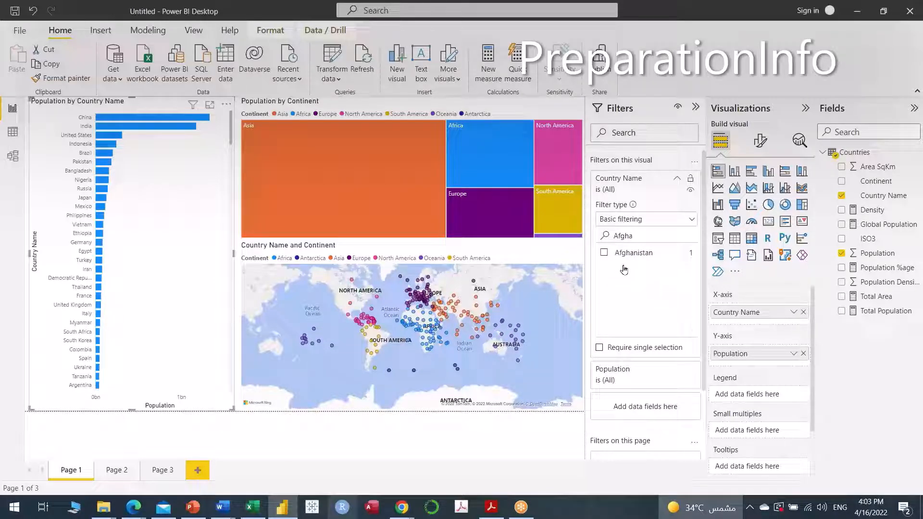
pyautogui.click(604, 252)
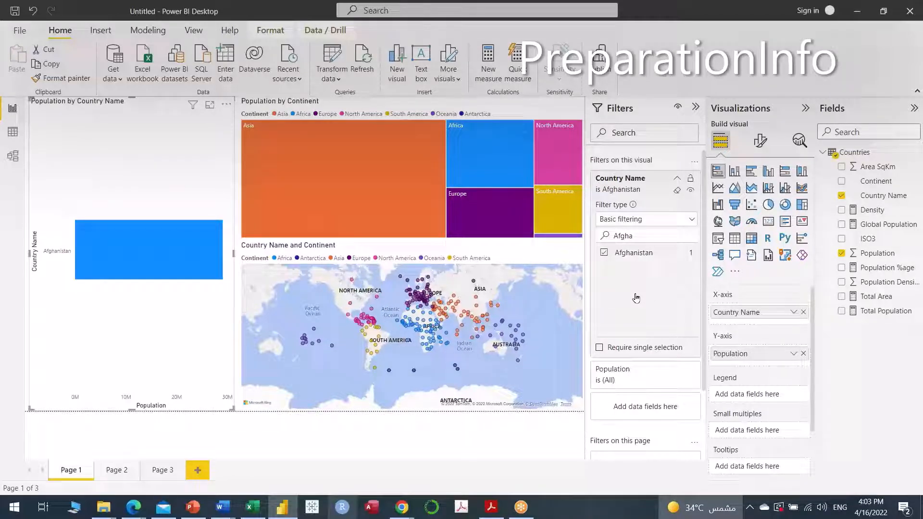
pyautogui.click(604, 253)
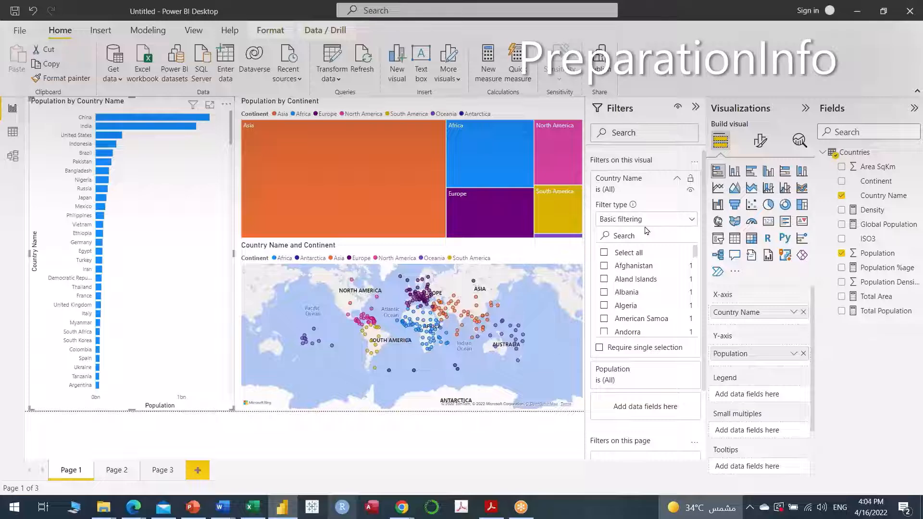
# - Switch the Country Name filter to advanced filtering and apply a condition that the value contains "South"
pyautogui.click(695, 222)
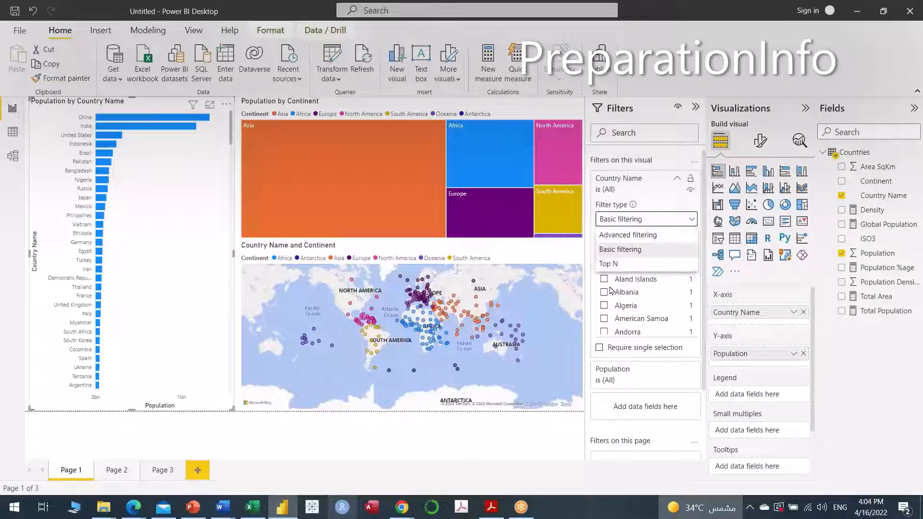
pyautogui.click(642, 236)
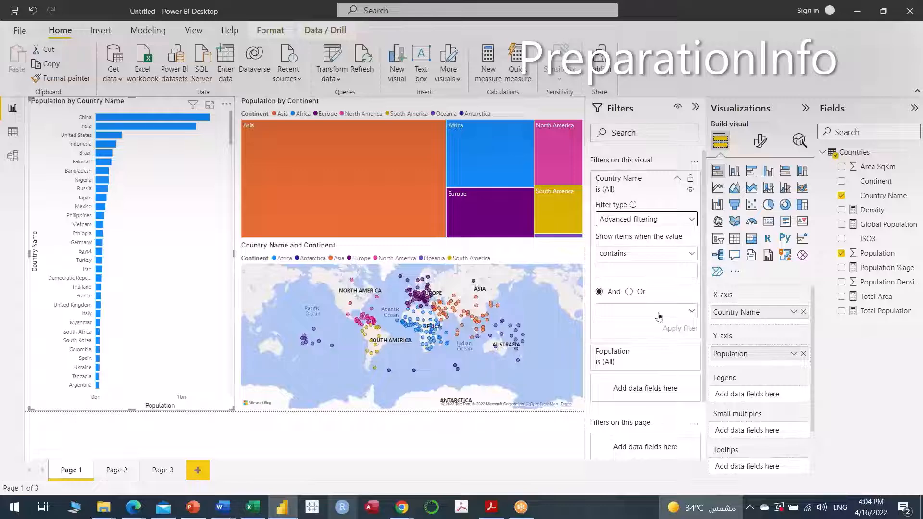
pyautogui.click(694, 255)
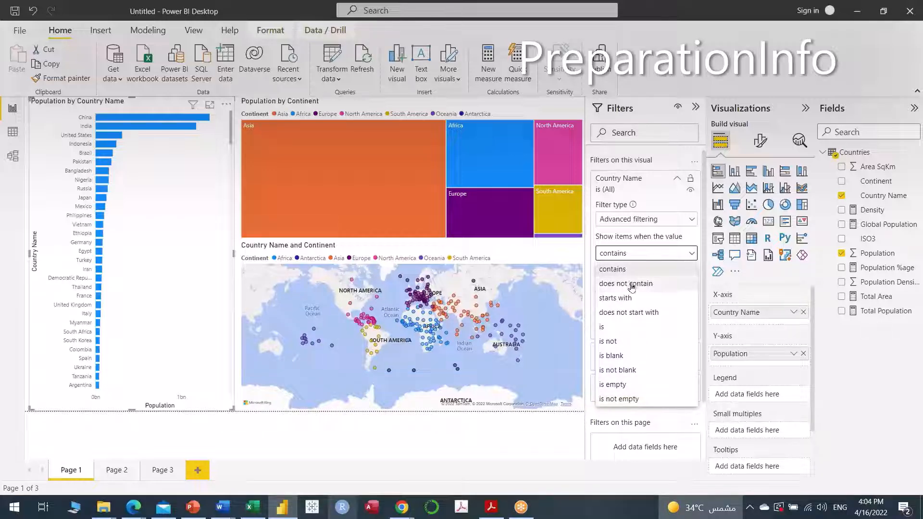
pyautogui.click(626, 269)
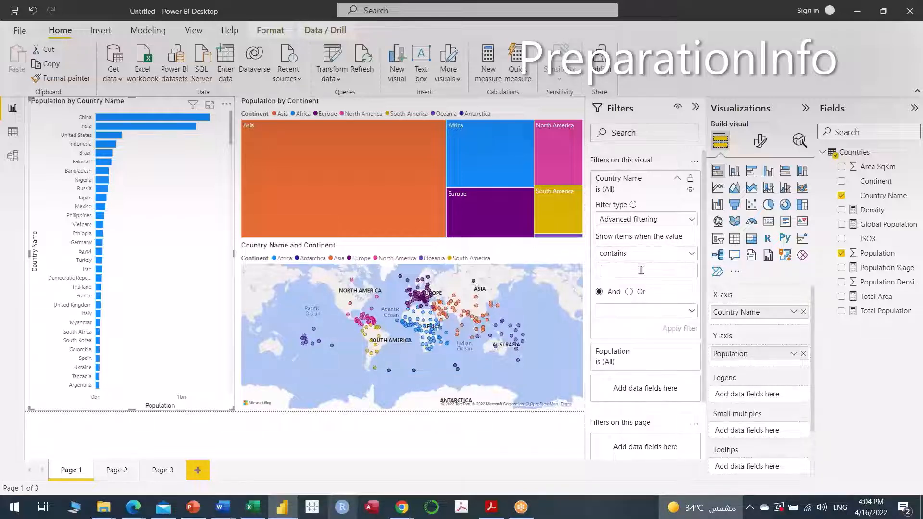
pyautogui.click(642, 270)
pyautogui.write('South')
pyautogui.click(681, 329)
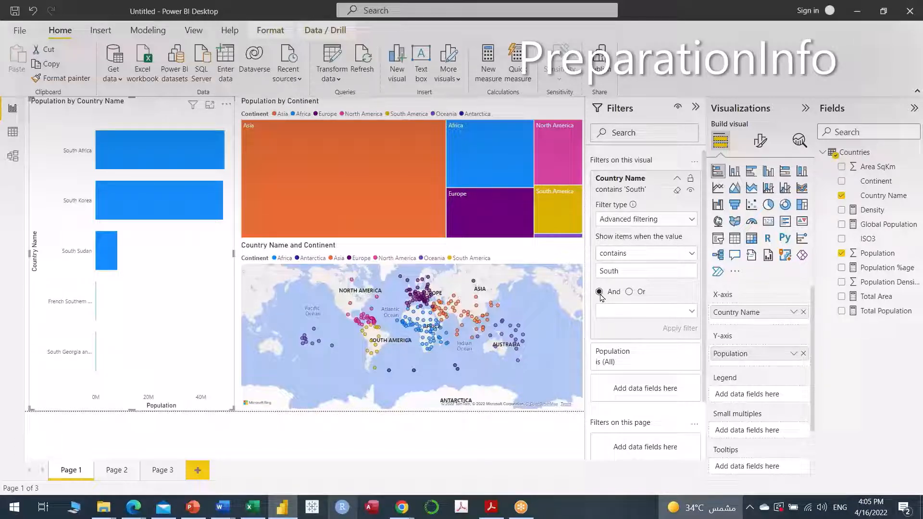
# - Change the contains value of the Country Name filter to "South, North" and apply it
pyautogui.click(634, 272)
pyautogui.press('BackSpace')
pyautogui.write(', North')
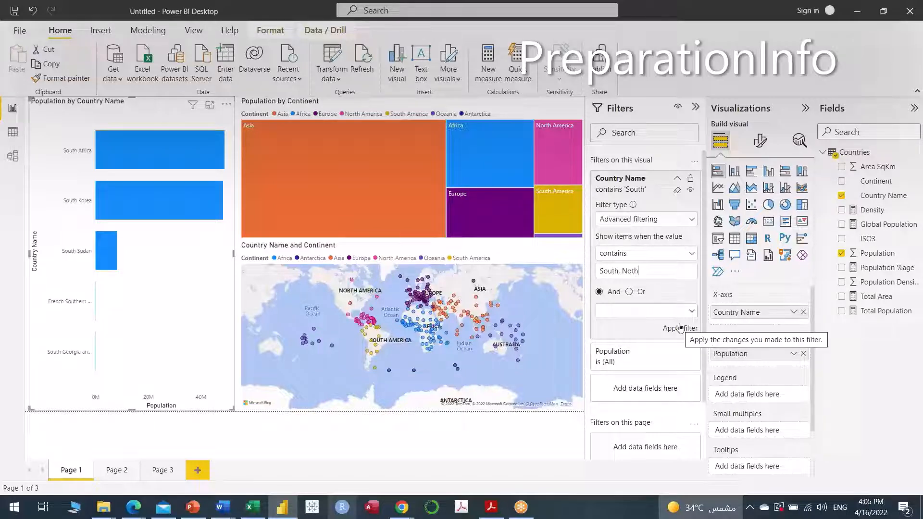
pyautogui.press('BackSpace')
pyautogui.press('BackSpace')
pyautogui.write('rth')
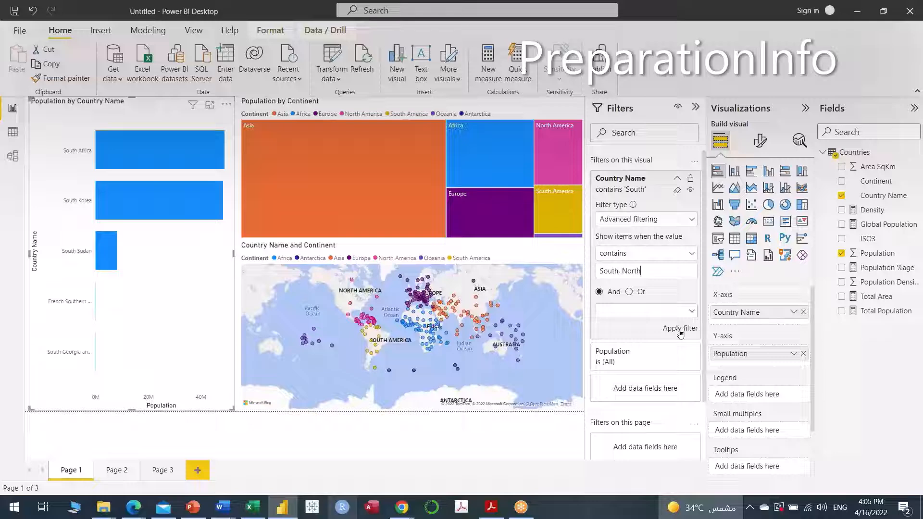
pyautogui.click(680, 328)
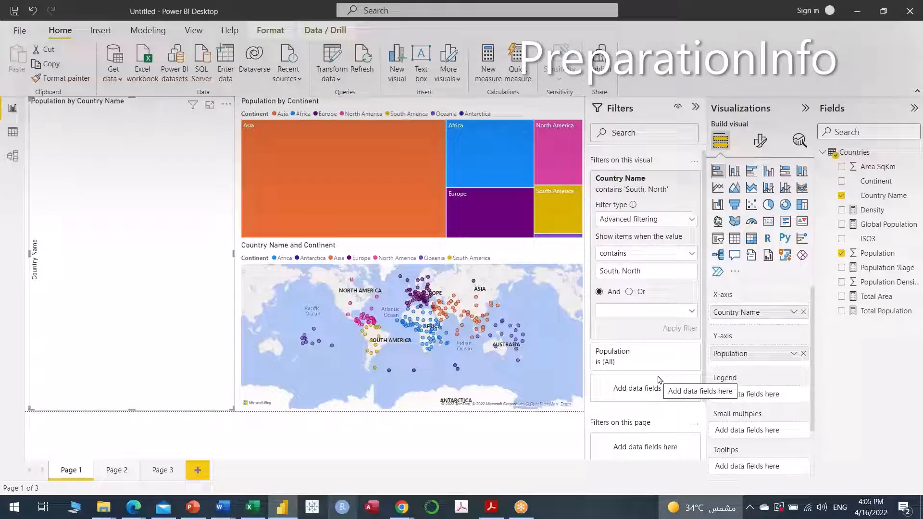
# - Reduce the first Country Name condition to "South", add an And condition that contains "North", and apply the filter
pyautogui.click(649, 273)
pyautogui.press('BackSpace')
pyautogui.press('BackSpace')
pyautogui.press('BackSpace')
pyautogui.press('BackSpace')
pyautogui.press('BackSpace')
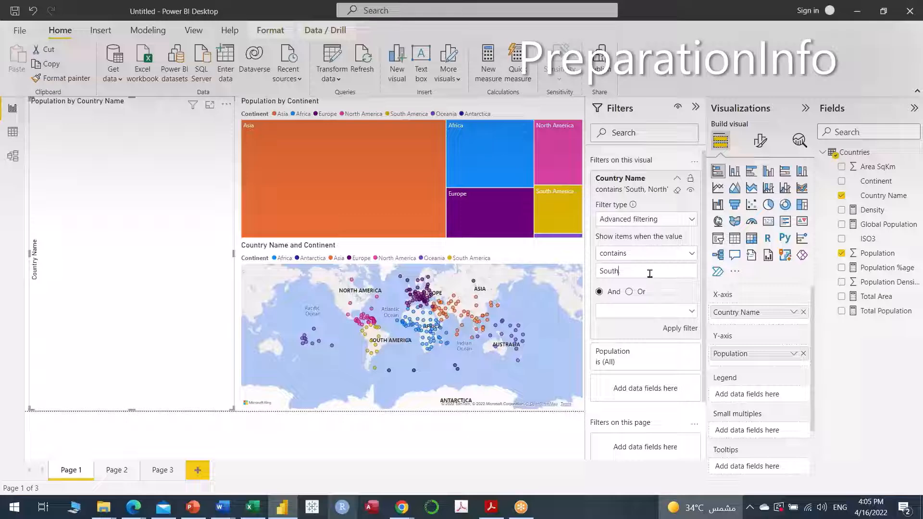
pyautogui.click(649, 311)
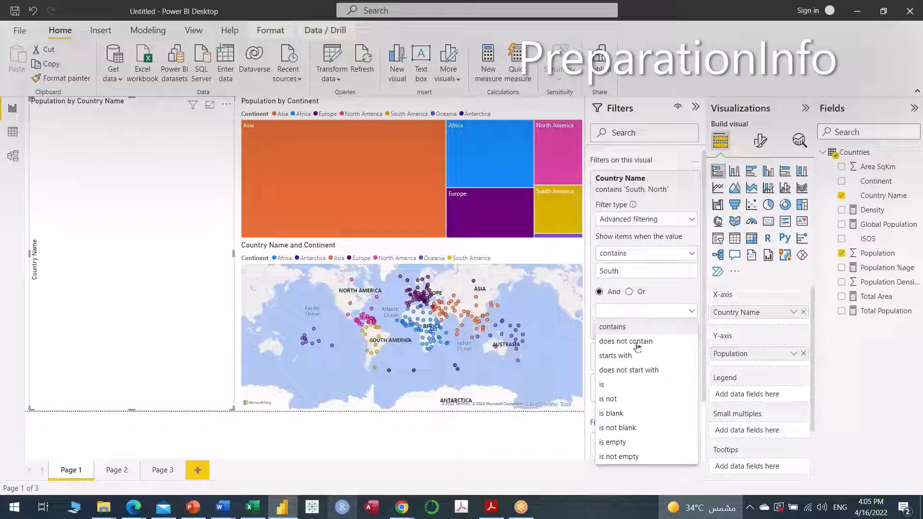
pyautogui.click(629, 328)
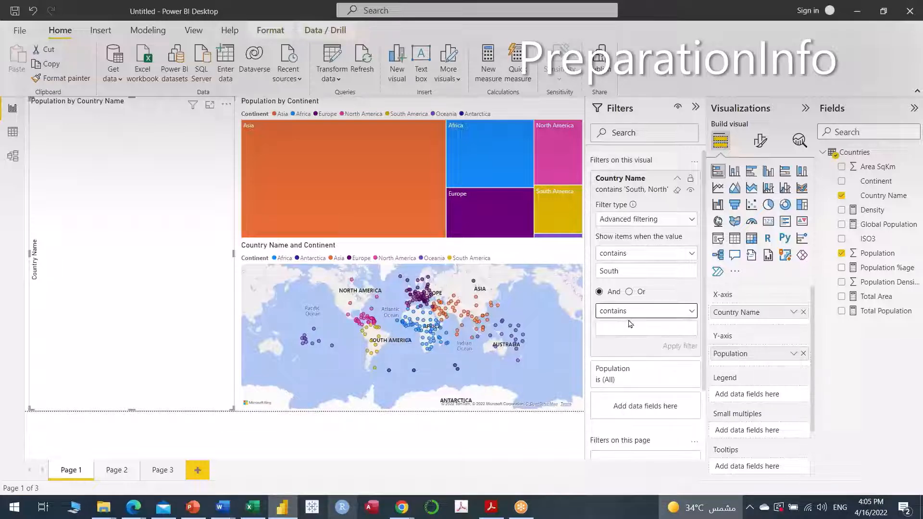
pyautogui.click(659, 328)
pyautogui.write('North')
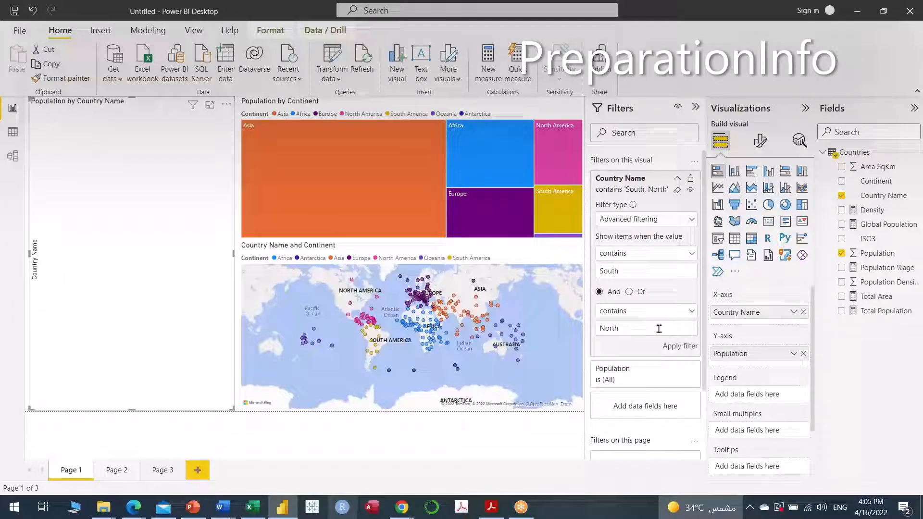
pyautogui.click(672, 347)
# - Join the "South" and "North" conditions with Or, apply the filter, and clear the Country Name filter
pyautogui.click(629, 293)
pyautogui.click(681, 349)
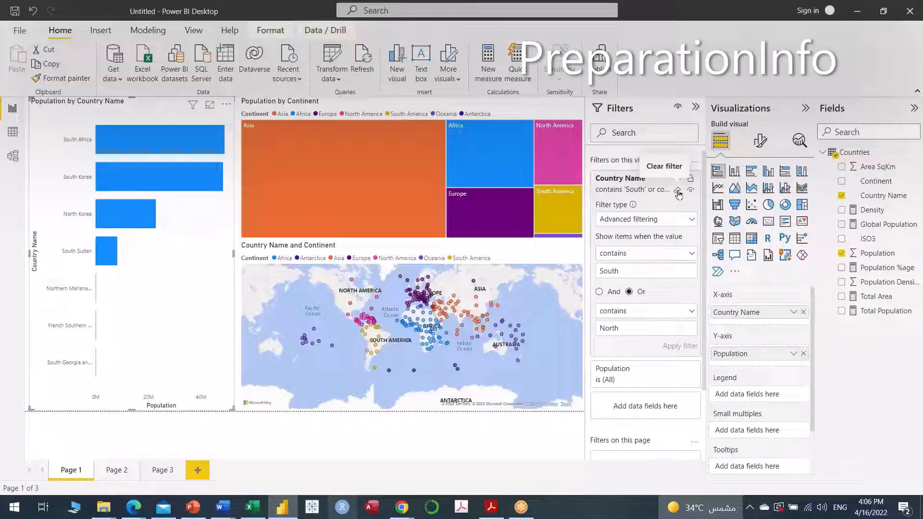
pyautogui.click(678, 193)
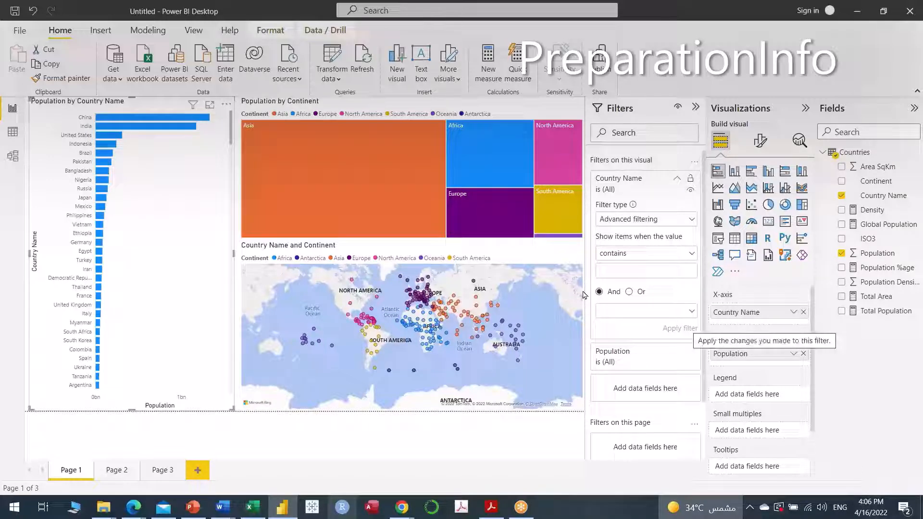
# - Collapse the Country Name filter card and toggle the filter's visibility
pyautogui.click(678, 180)
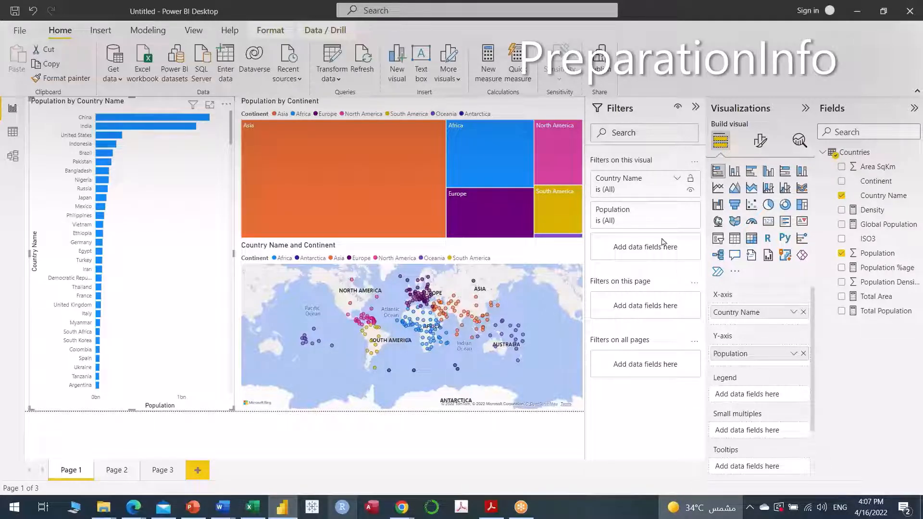
pyautogui.click(678, 180)
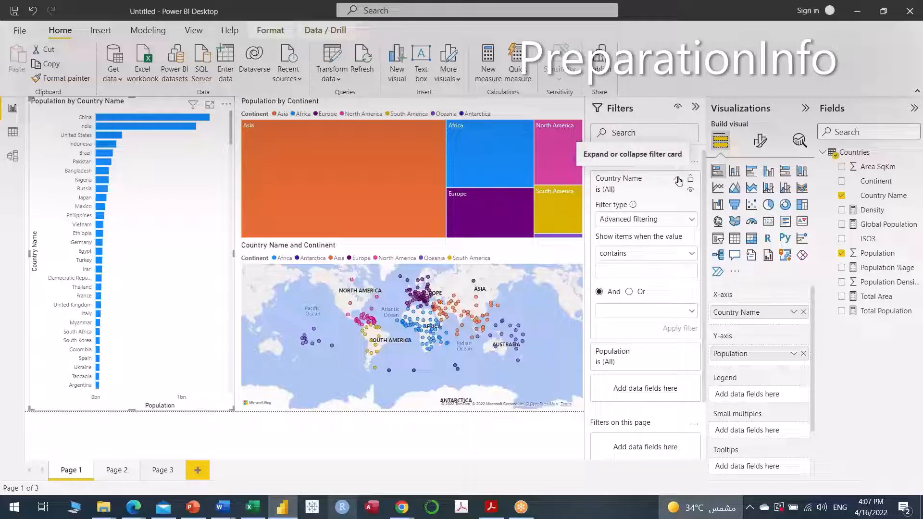
pyautogui.click(679, 180)
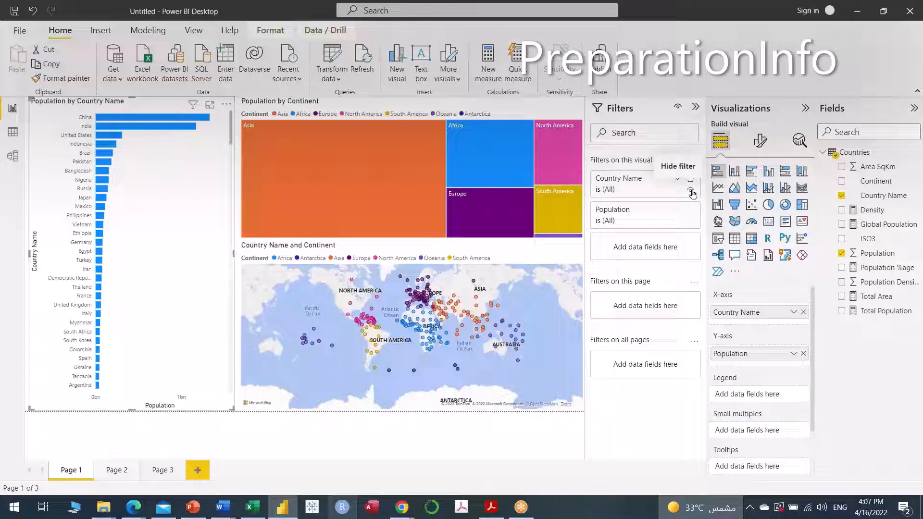
pyautogui.click(691, 193)
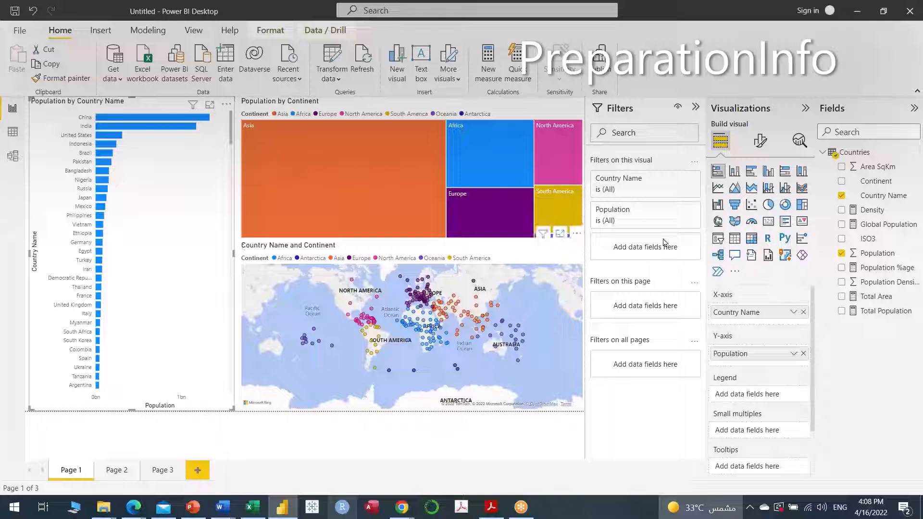
# - Expand the Population and Country Name filter cards and set the Country Name filter to Top N with the top 10 items
pyautogui.click(631, 214)
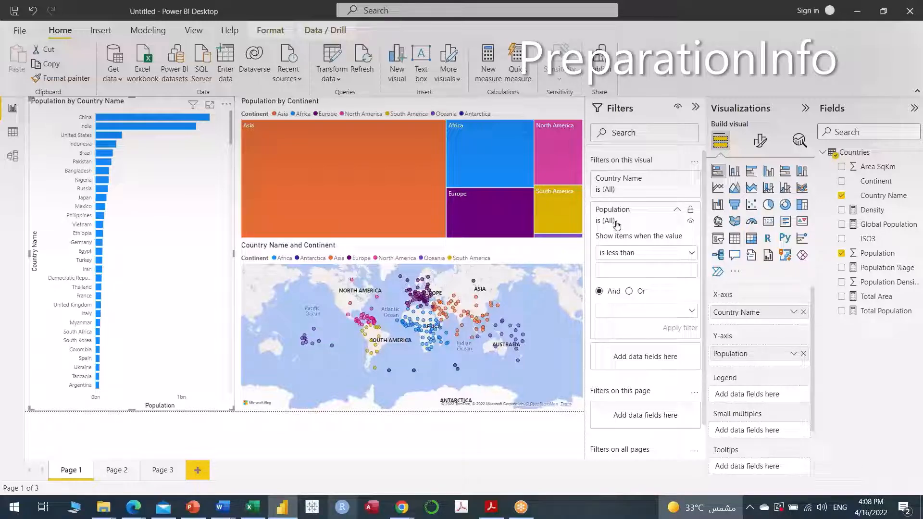
pyautogui.click(619, 182)
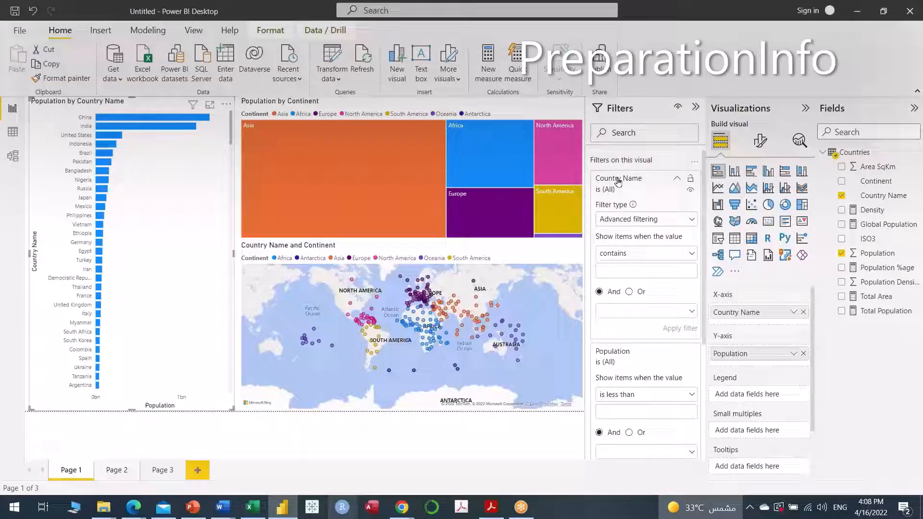
pyautogui.click(691, 221)
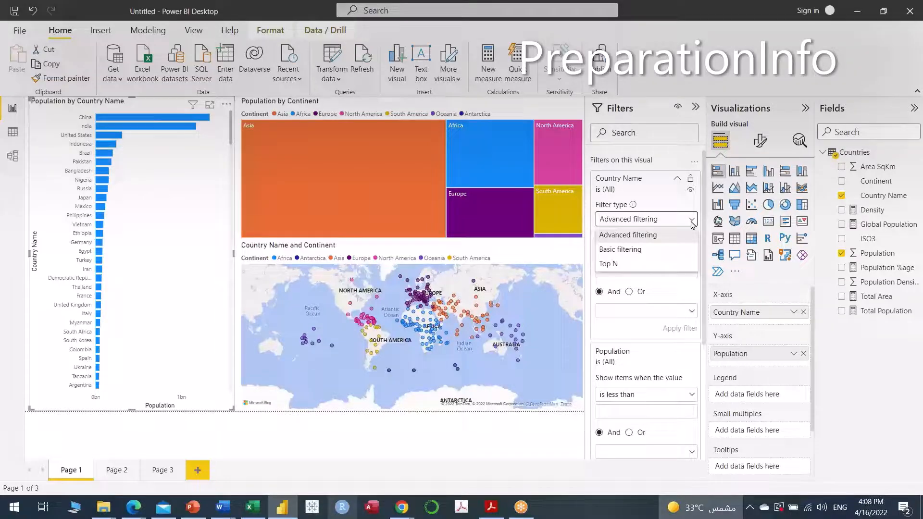
pyautogui.click(609, 264)
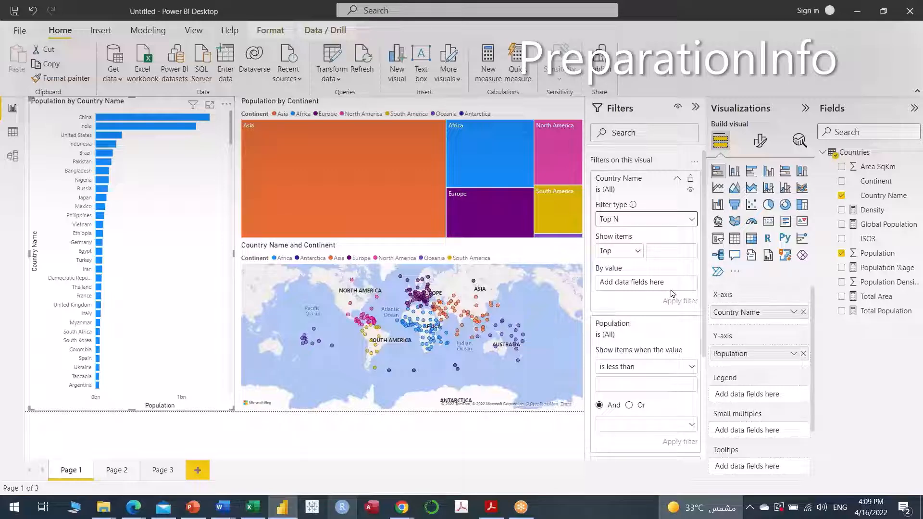
pyautogui.click(639, 252)
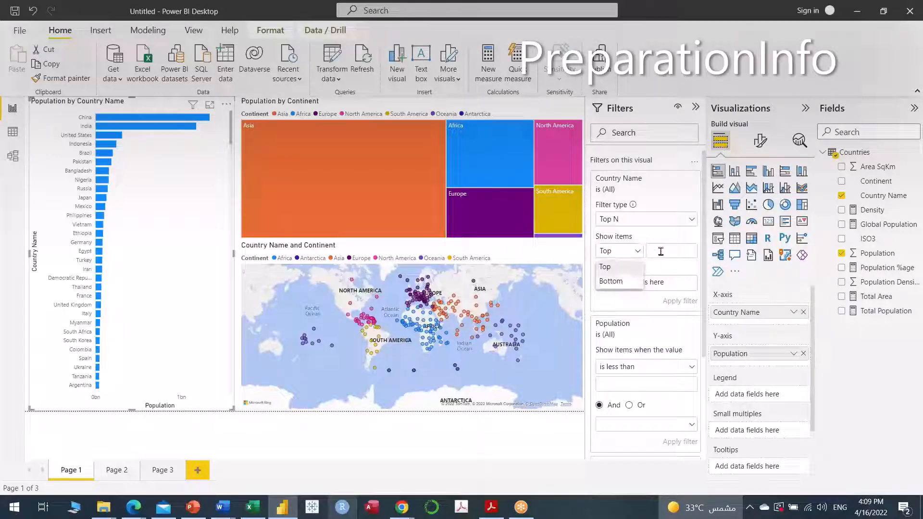
pyautogui.click(661, 252)
pyautogui.write('10')
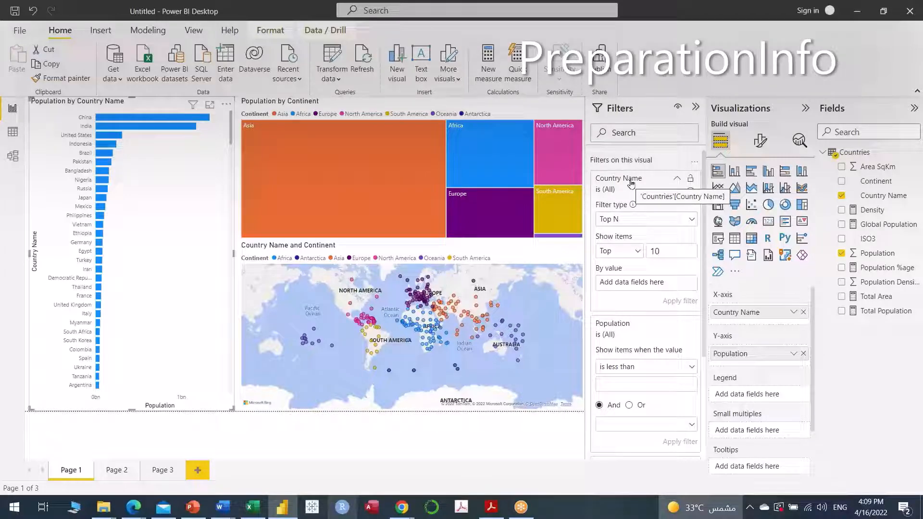
# - Remove the item count from the Country Name Top N filter
pyautogui.click(649, 183)
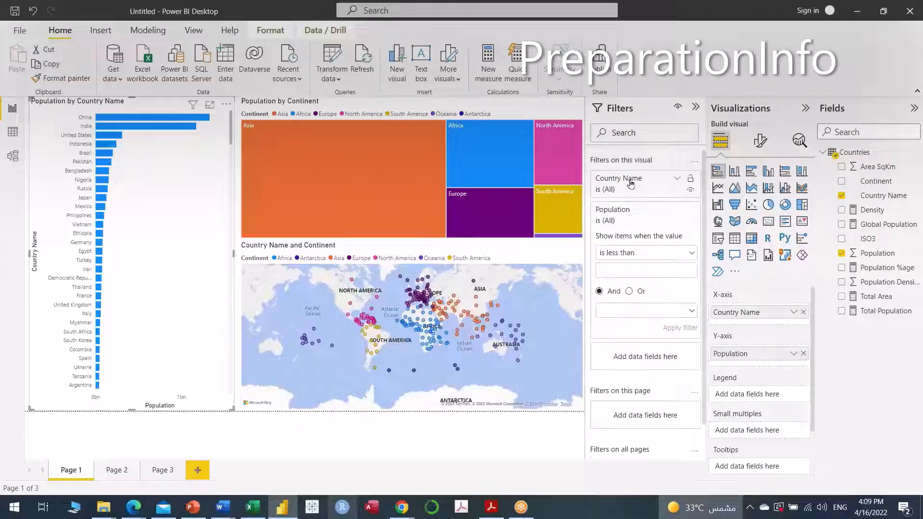
pyautogui.click(631, 181)
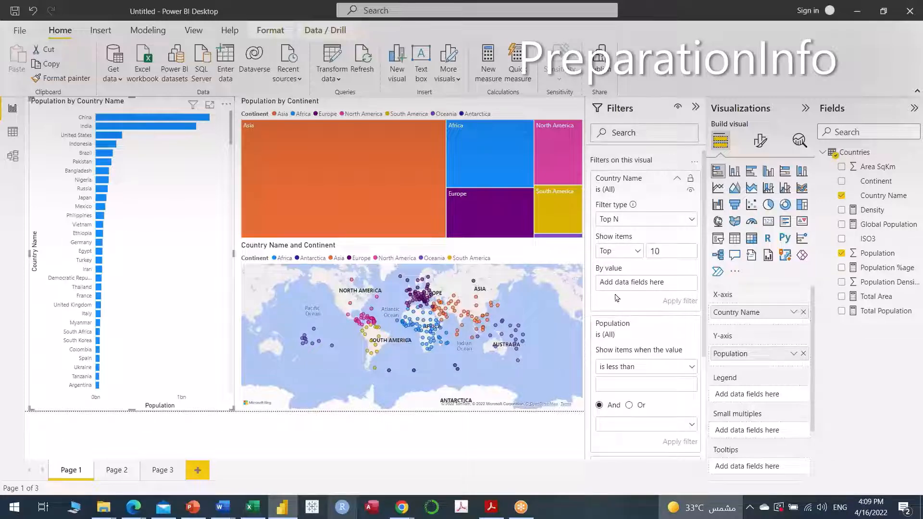
pyautogui.click(676, 252)
pyautogui.press('BackSpace')
pyautogui.press('BackSpace')
# - Filter the bar chart to countries whose Population is less than 10000
pyautogui.scroll(-3, 614, 330)
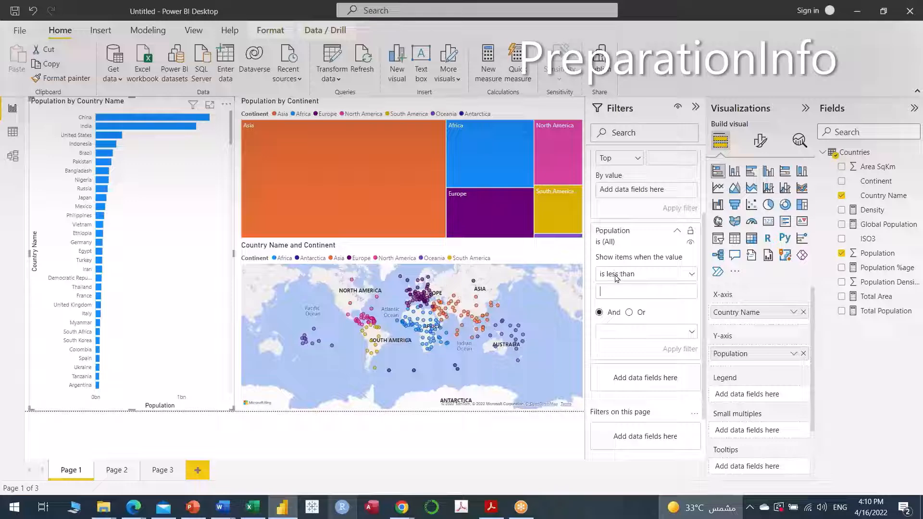
pyautogui.click(692, 276)
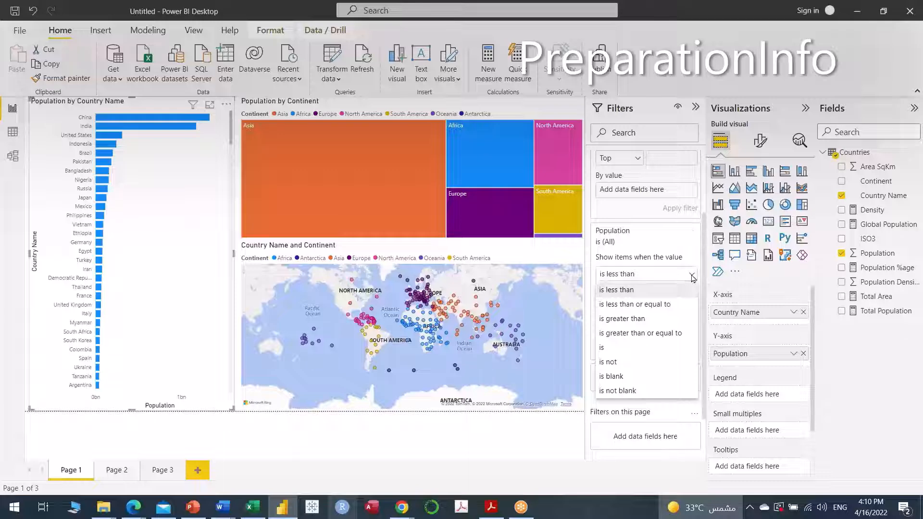
pyautogui.click(692, 277)
pyautogui.click(684, 289)
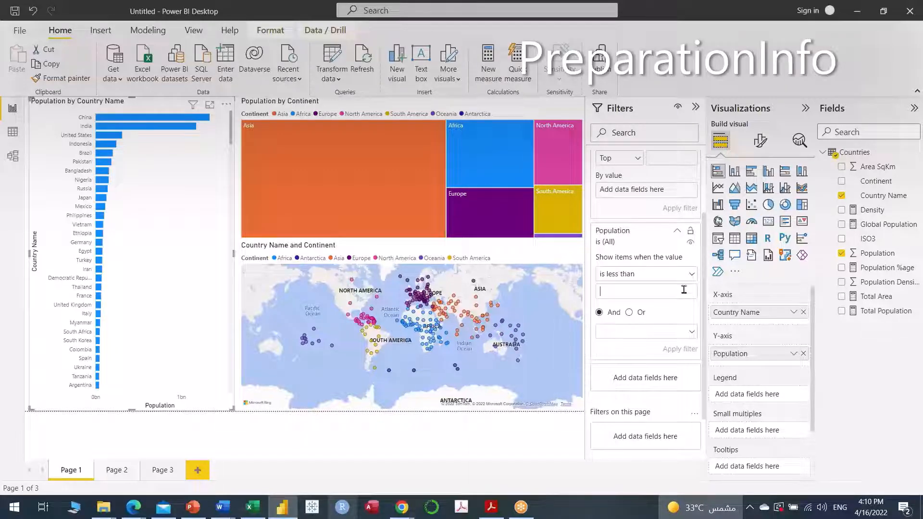
pyautogui.write('10000')
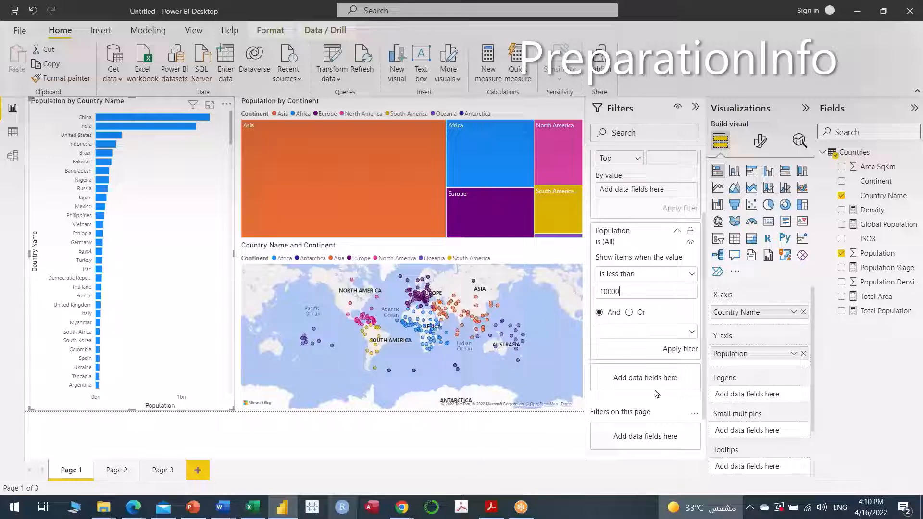
pyautogui.click(685, 352)
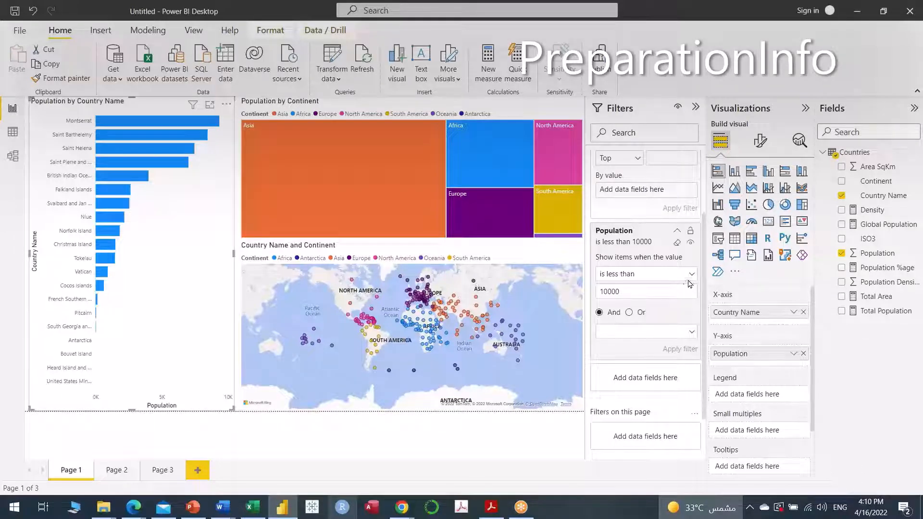
pyautogui.click(693, 275)
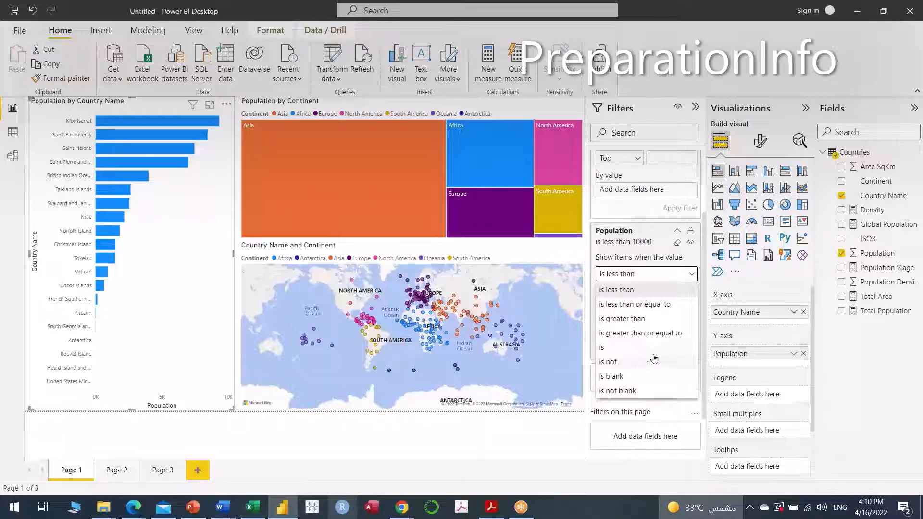
pyautogui.click(652, 321)
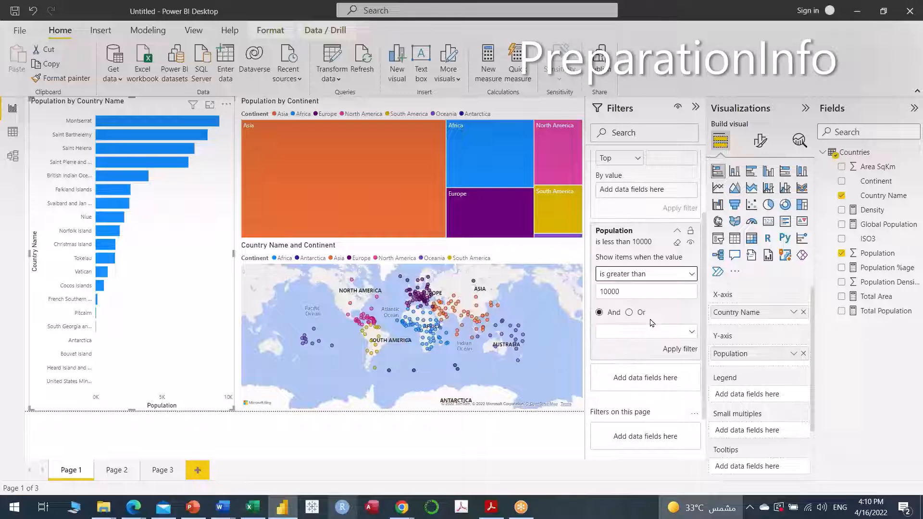
pyautogui.click(660, 293)
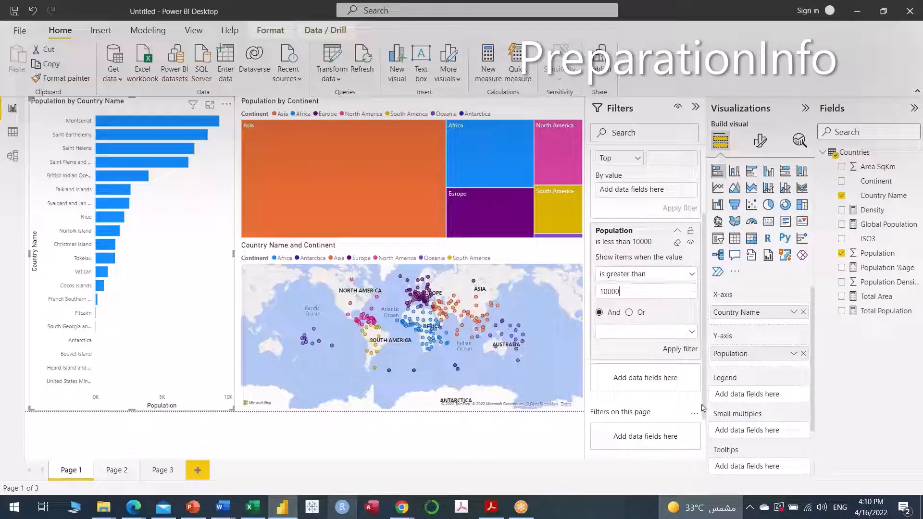
pyautogui.press('BackSpace')
pyautogui.write('00000000000')
pyautogui.click(693, 352)
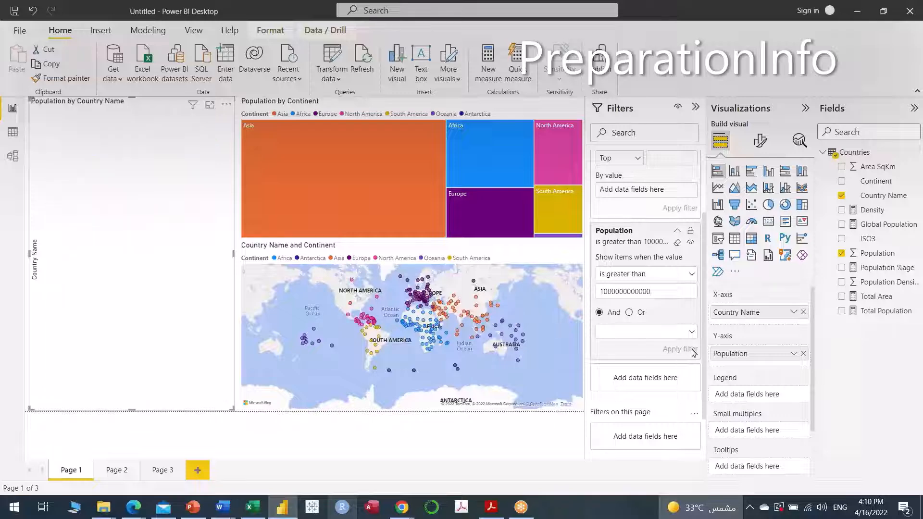
pyautogui.click(667, 290)
pyautogui.press('BackSpace')
pyautogui.click(674, 350)
pyautogui.click(655, 292)
pyautogui.press('BackSpace')
pyautogui.click(673, 351)
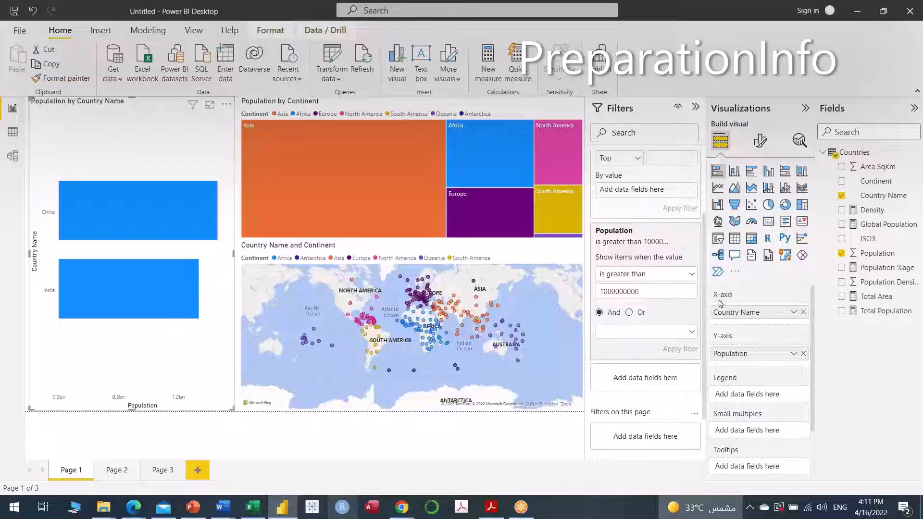
# - Check the comparison operators available for the bar chart's Population filter and clear the filter
pyautogui.click(692, 277)
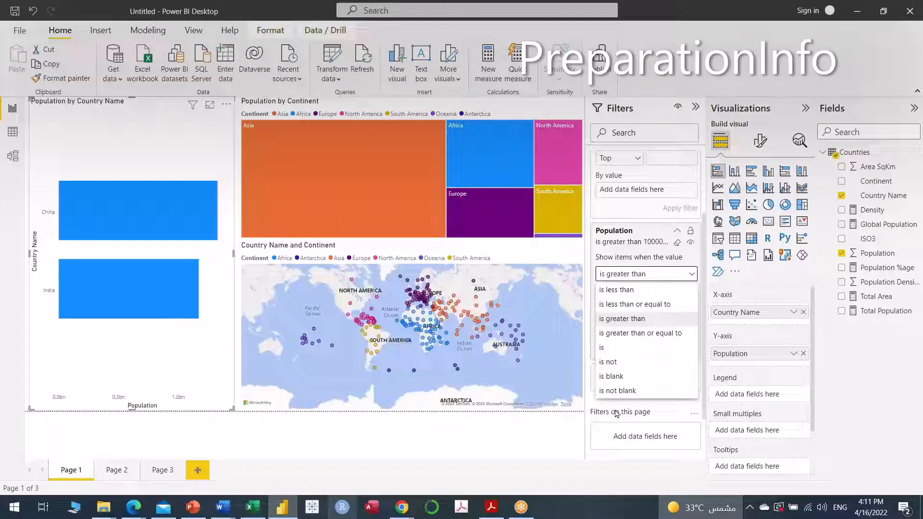
pyautogui.click(693, 275)
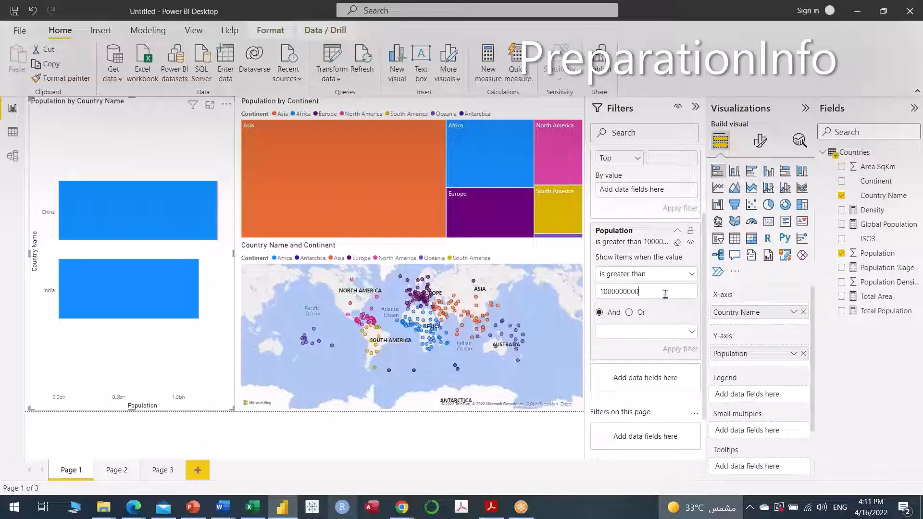
pyautogui.click(678, 244)
pyautogui.scroll(3, 673, 279)
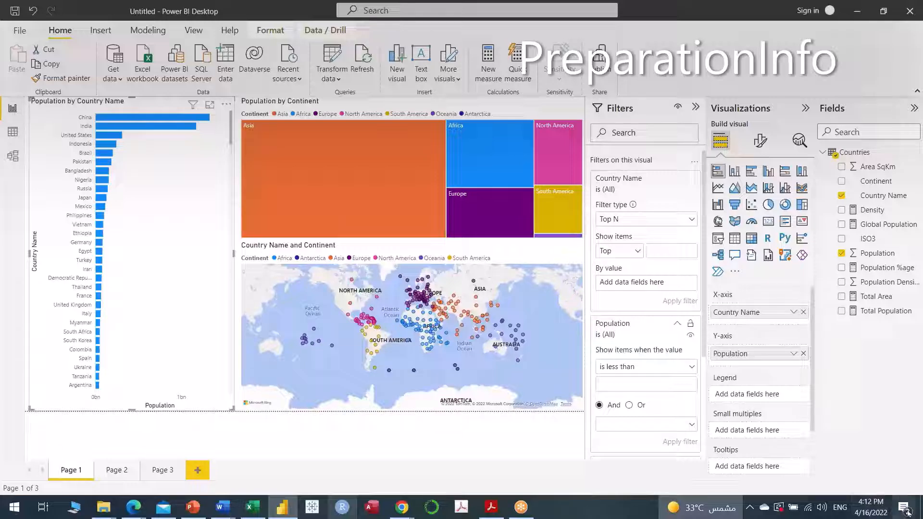
pyautogui.scroll(-3, 646, 330)
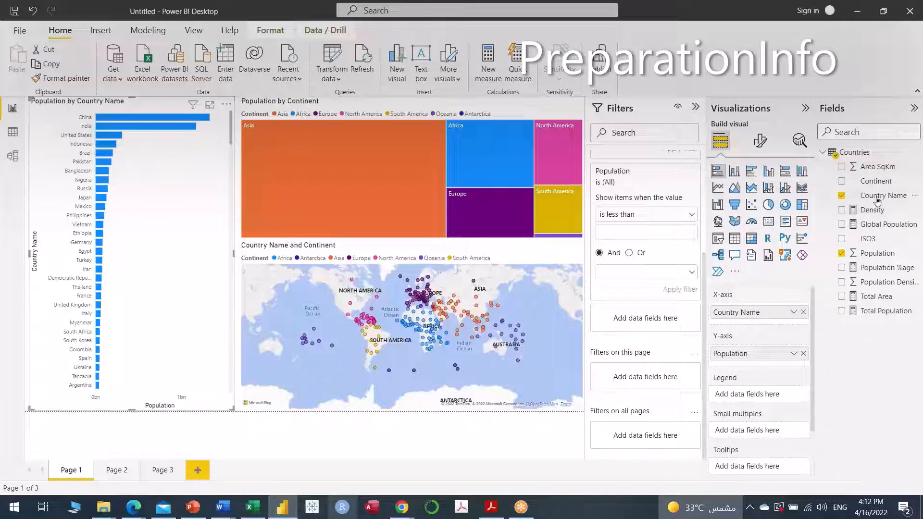
pyautogui.moveTo(883, 196); pyautogui.dragTo(649, 380)
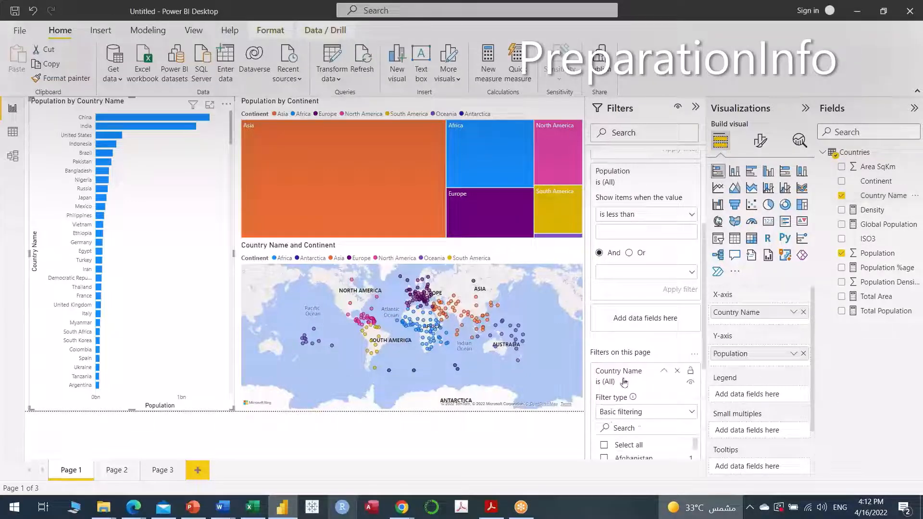
pyautogui.scroll(-1, 646, 385)
pyautogui.scroll(-4, 646, 384)
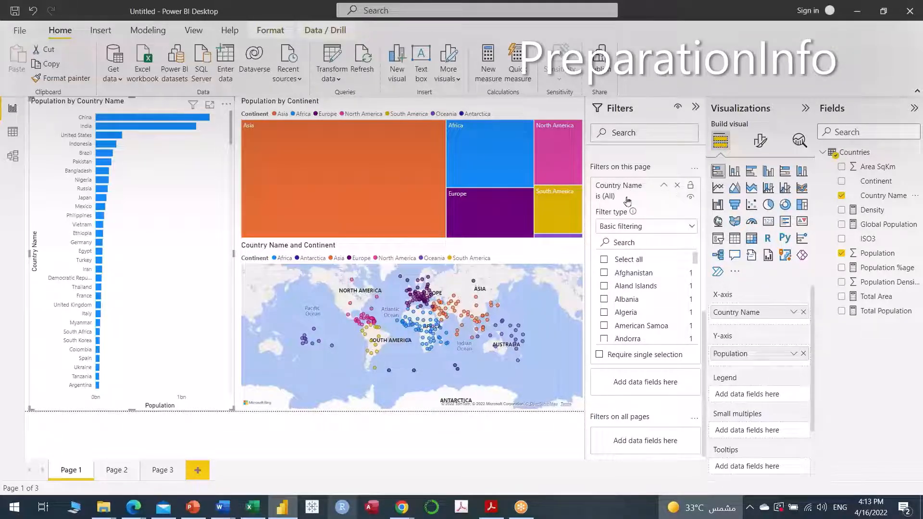
pyautogui.click(678, 187)
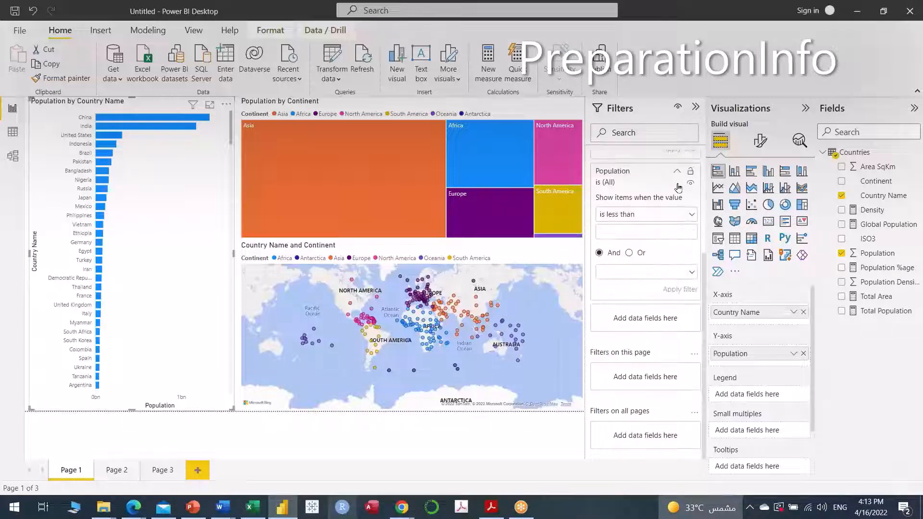
# - Collapse the Population filter card and check the filter types offered for the visual's Country Name filter
pyautogui.scroll(3, 662, 282)
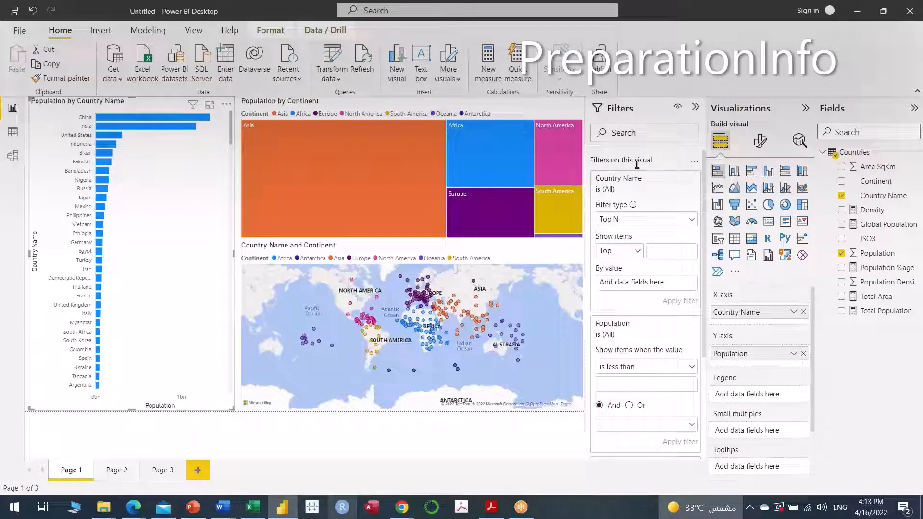
pyautogui.scroll(-4, 632, 312)
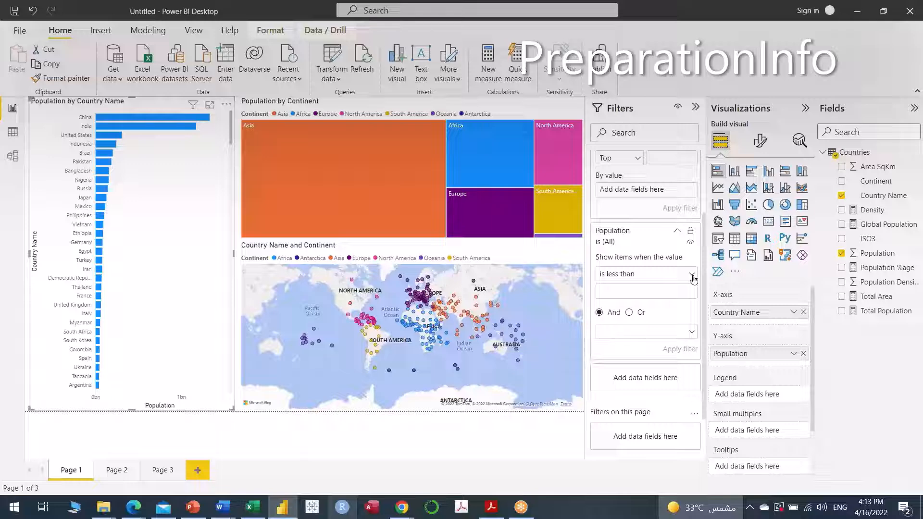
pyautogui.scroll(3, 664, 244)
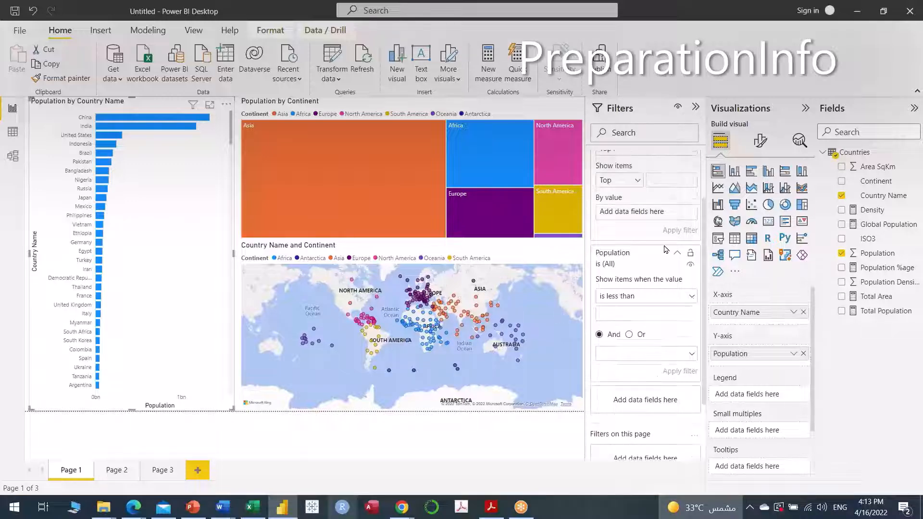
pyautogui.scroll(-3, 664, 244)
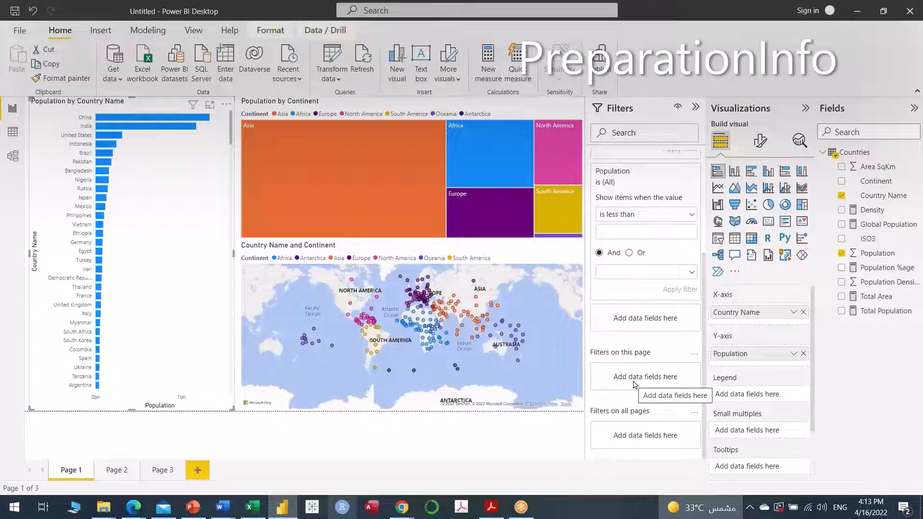
pyautogui.click(675, 173)
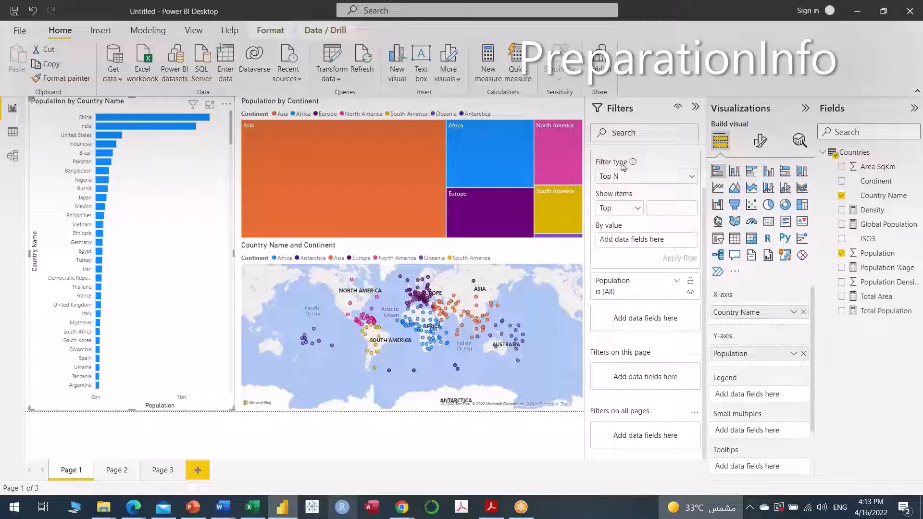
pyautogui.click(691, 177)
pyautogui.click(693, 179)
# - Add Country Name as a filter on this page and set its filter type to Advanced filtering
pyautogui.moveTo(892, 202); pyautogui.dragTo(657, 393)
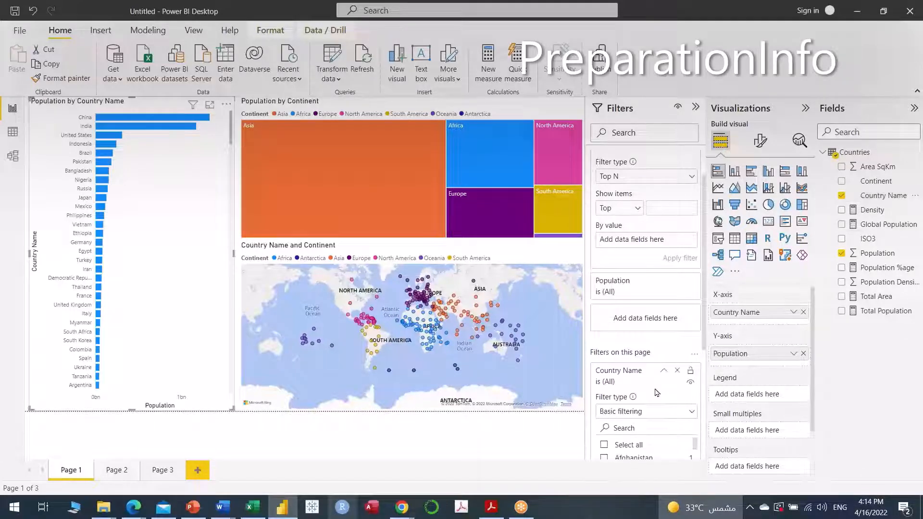
pyautogui.scroll(-4, 657, 393)
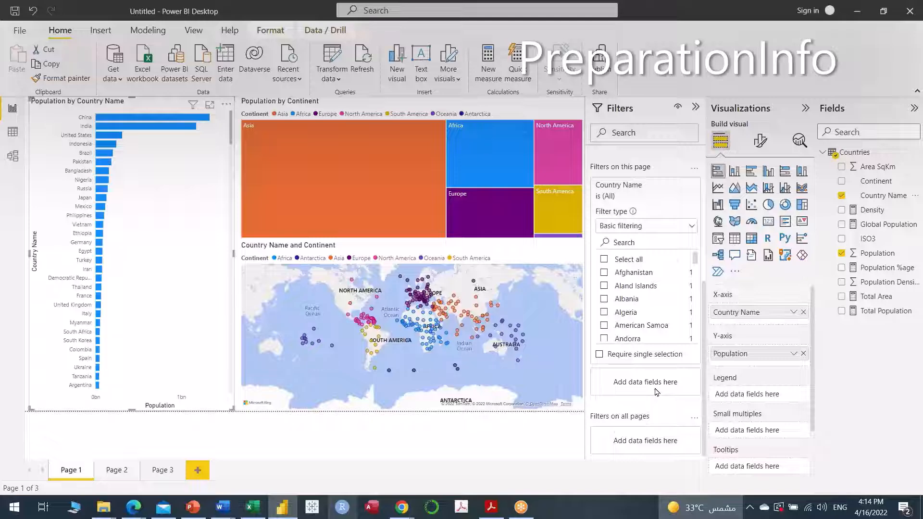
pyautogui.scroll(-1, 657, 393)
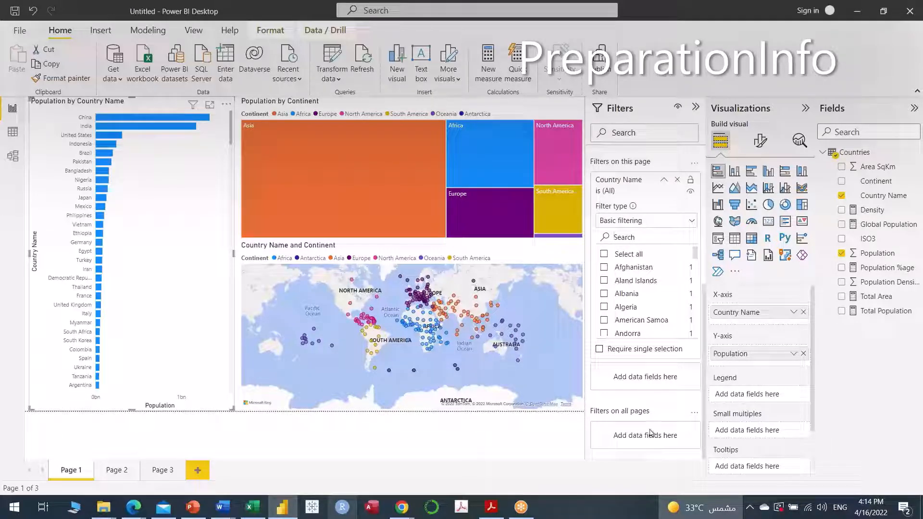
pyautogui.click(695, 224)
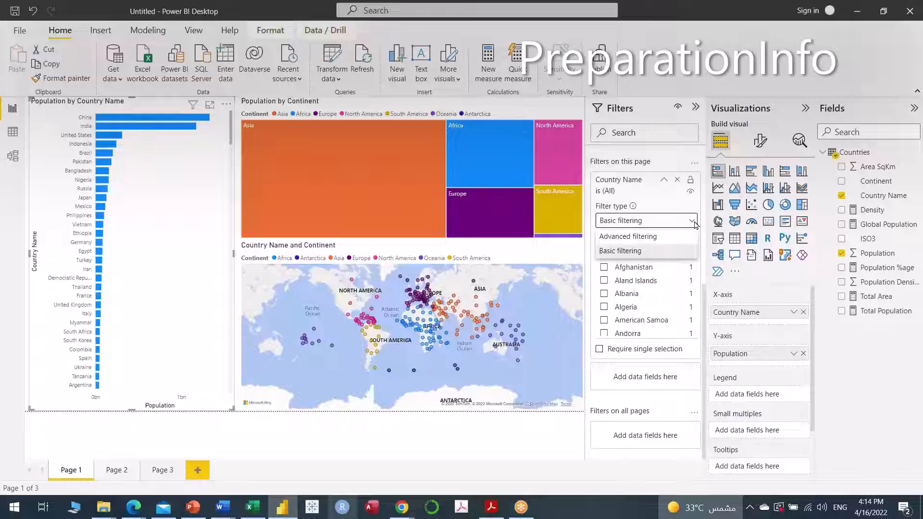
pyautogui.click(639, 236)
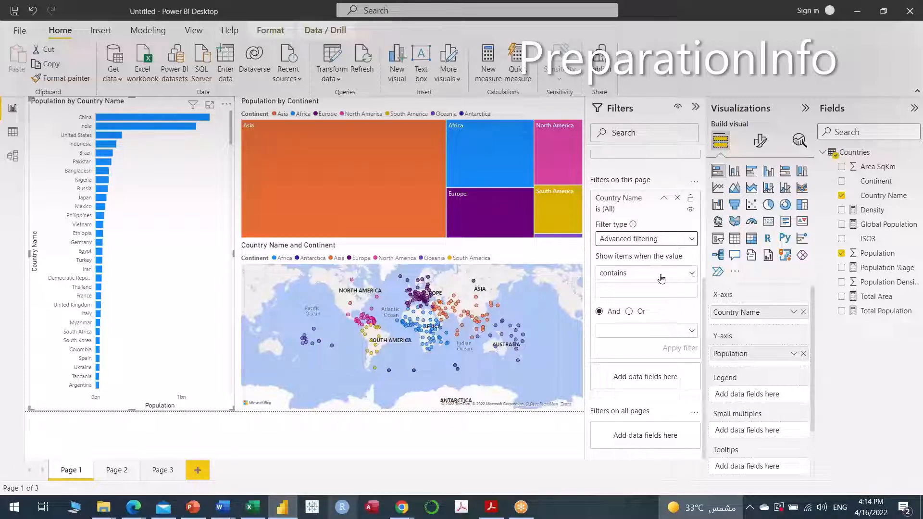
# - Filter the whole page to country names that contain South
pyautogui.click(678, 292)
pyautogui.write('South')
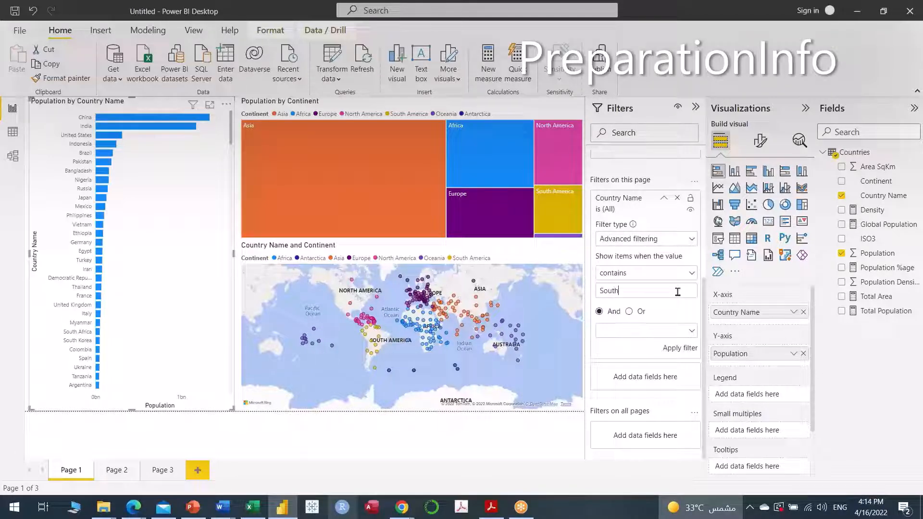
pyautogui.click(676, 350)
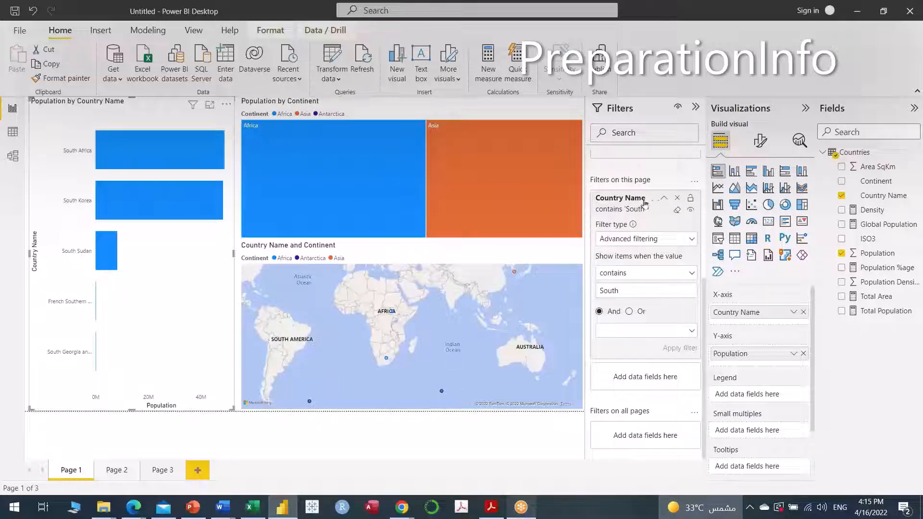
# - Clear the Country Name page filter and apply it again with contains North
pyautogui.click(678, 210)
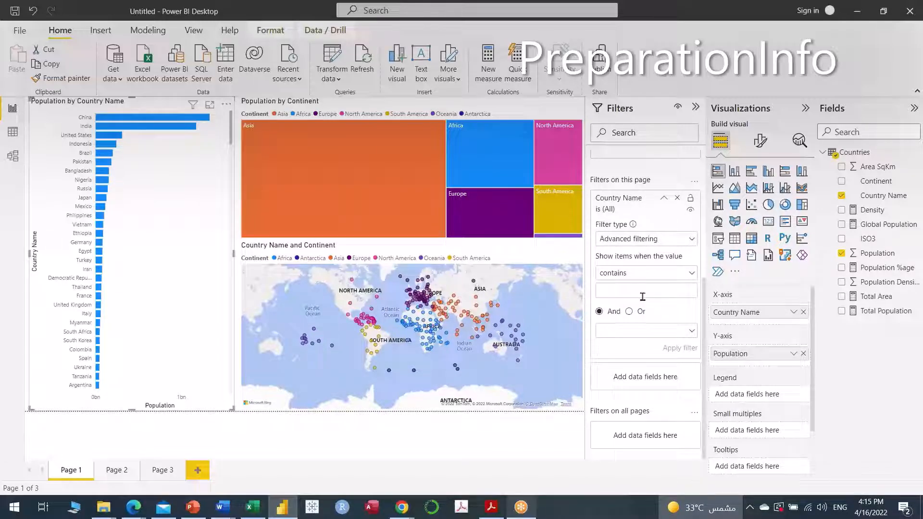
pyautogui.write('North')
pyautogui.click(675, 353)
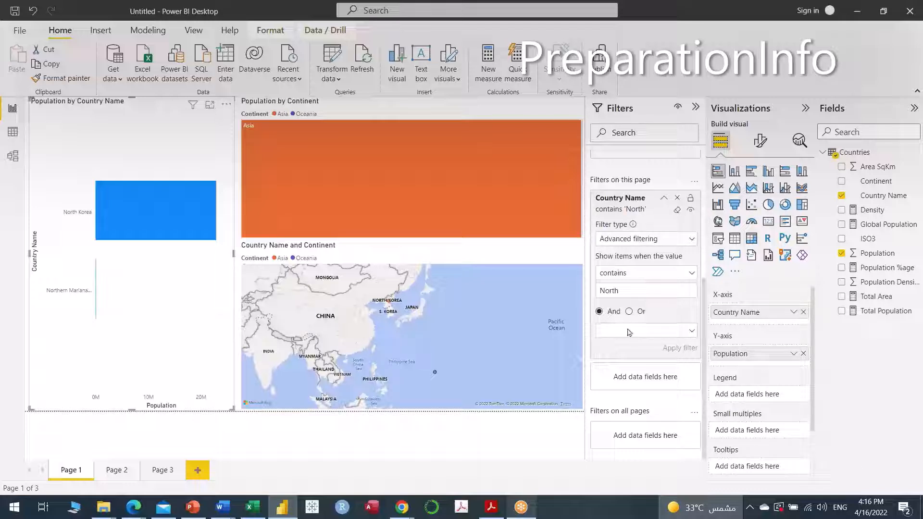
# - Clear the Country Name page filter and remove it from the filters on this page
pyautogui.click(677, 212)
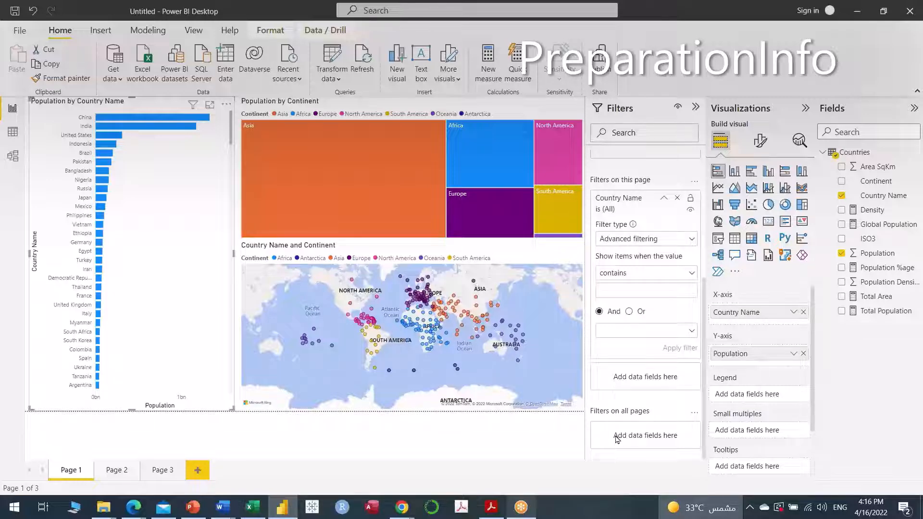
pyautogui.click(679, 200)
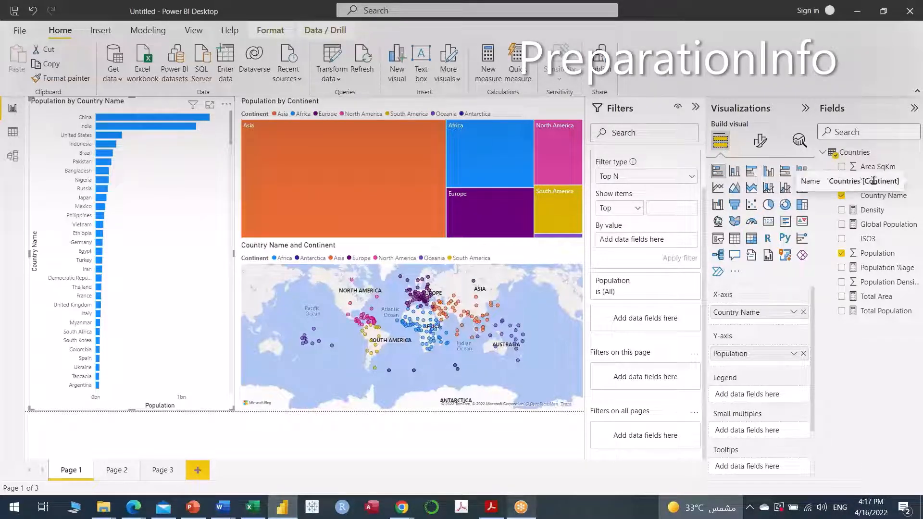
# - Add Continent as a filter on this page with all continents selected
pyautogui.moveTo(876, 182); pyautogui.dragTo(643, 380)
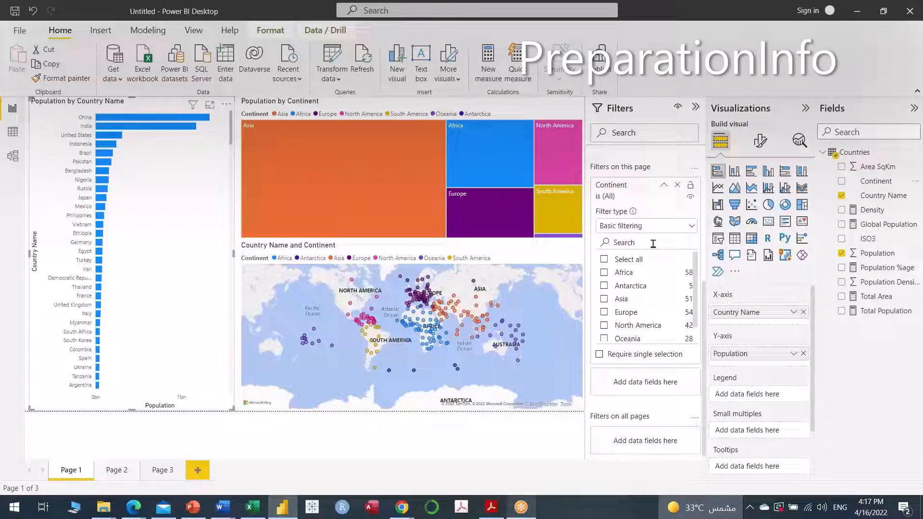
pyautogui.click(604, 260)
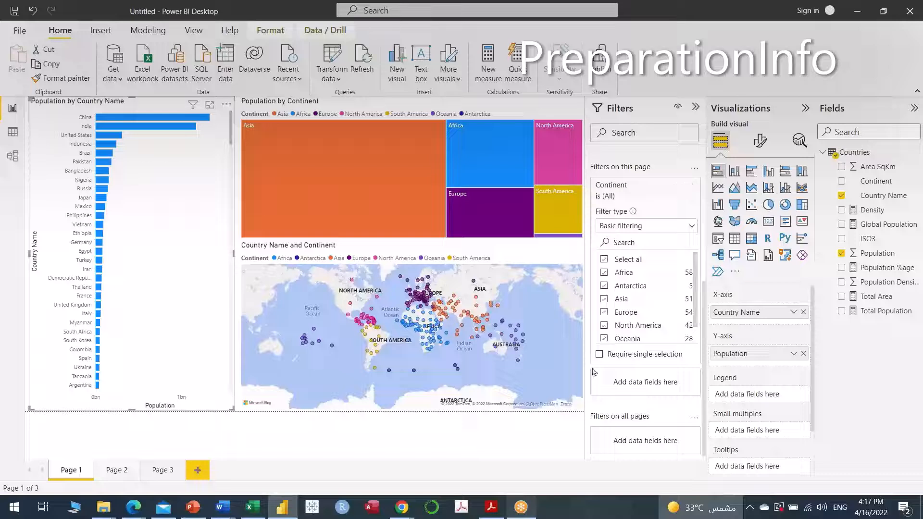
# - Exclude Africa, Antarctica, Europe, North America, Oceania and South America in the Continent page filter, leaving only Asia selected
pyautogui.click(605, 273)
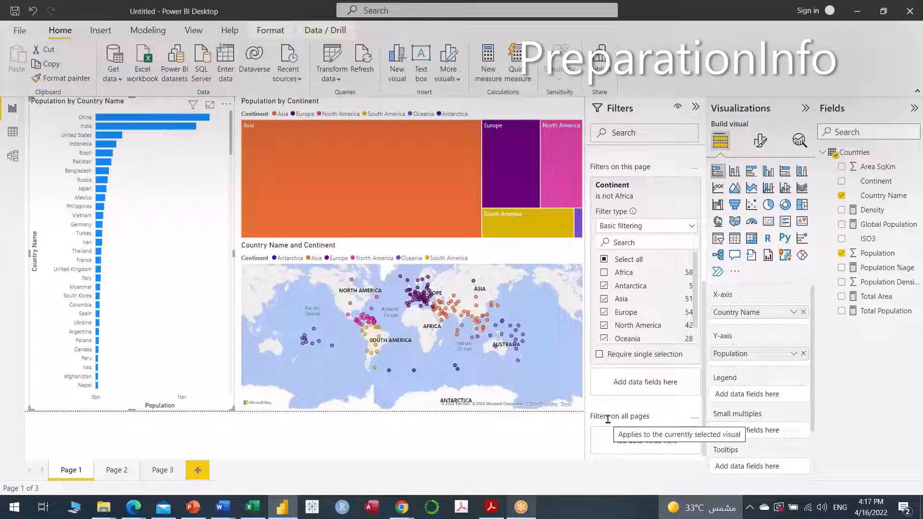
pyautogui.click(605, 286)
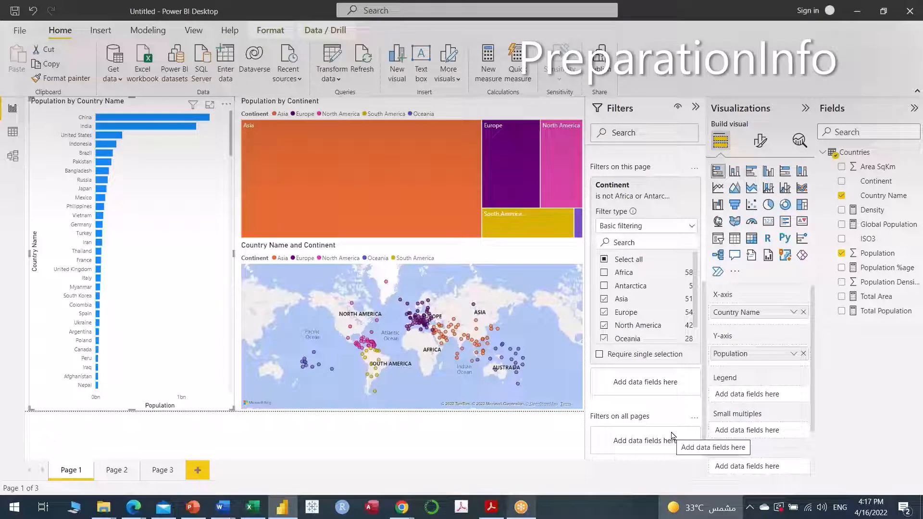
pyautogui.click(604, 313)
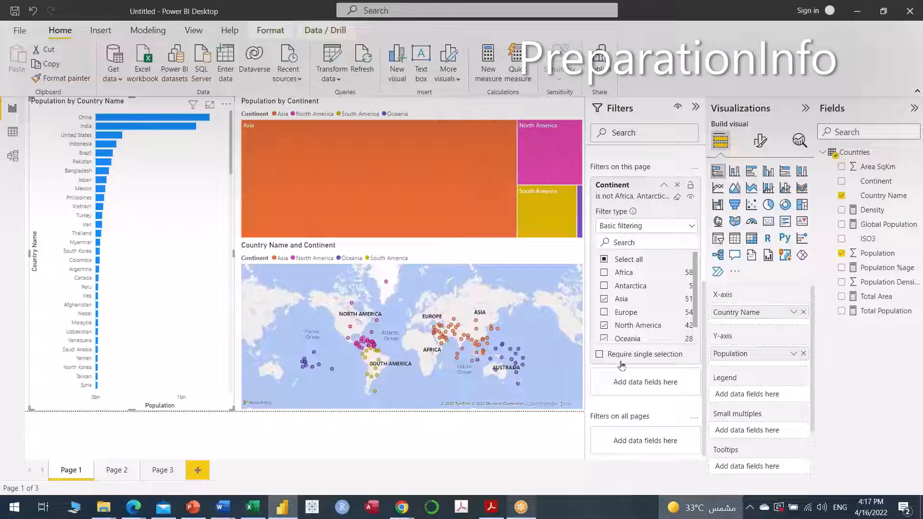
pyautogui.click(606, 326)
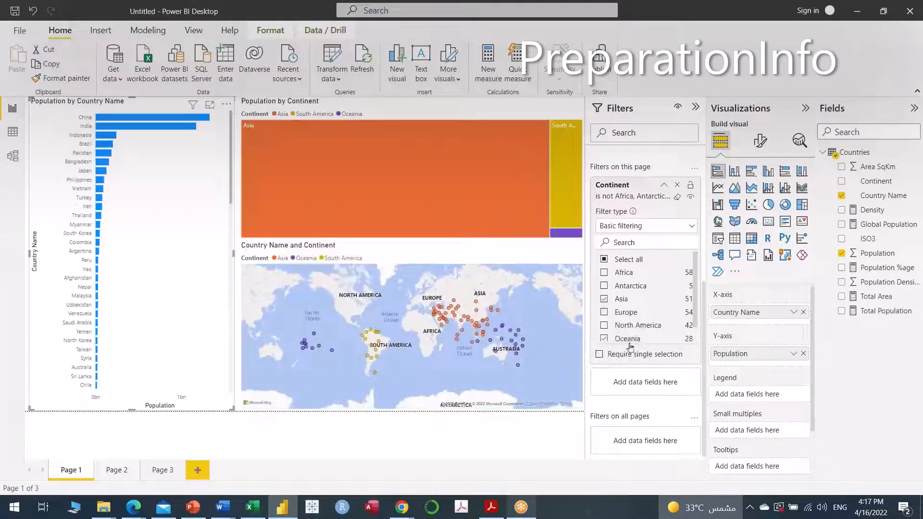
pyautogui.scroll(-1, 613, 327)
pyautogui.click(604, 323)
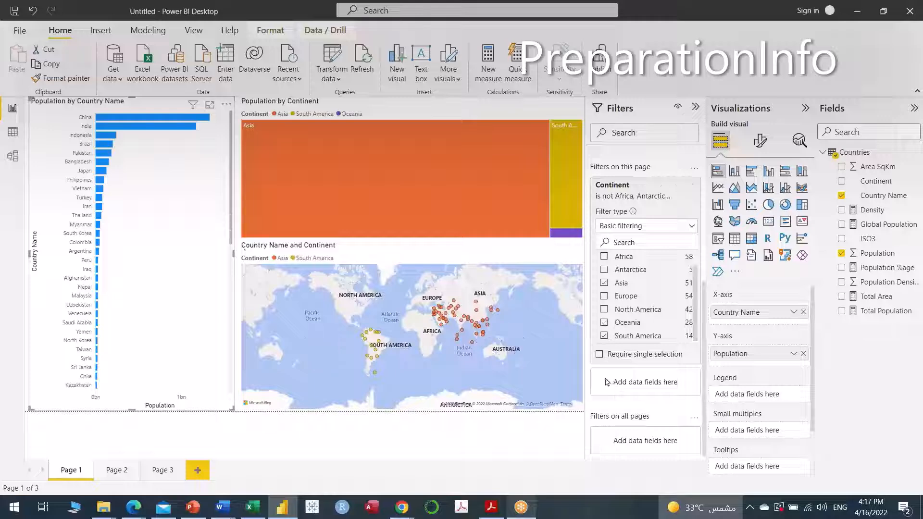
pyautogui.click(605, 337)
pyautogui.scroll(1, 626, 332)
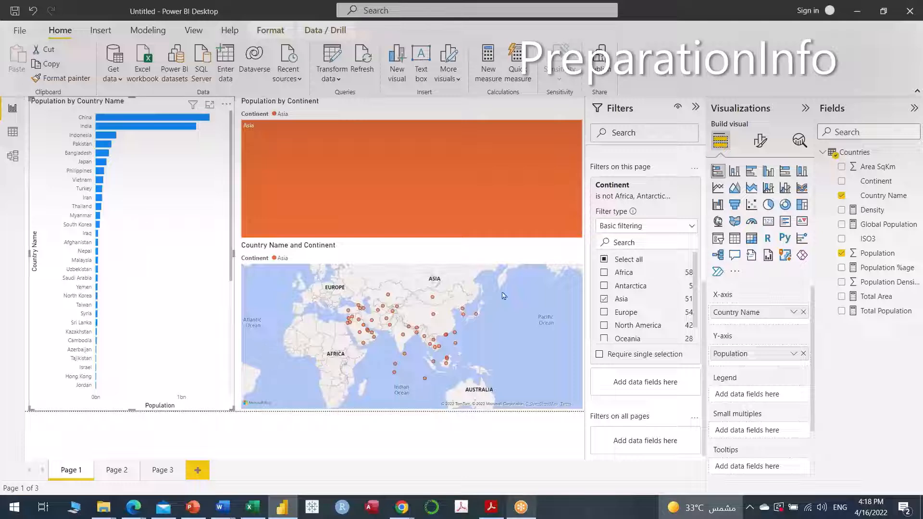
# - Include Africa and North America again in the Continent page filter
pyautogui.click(605, 272)
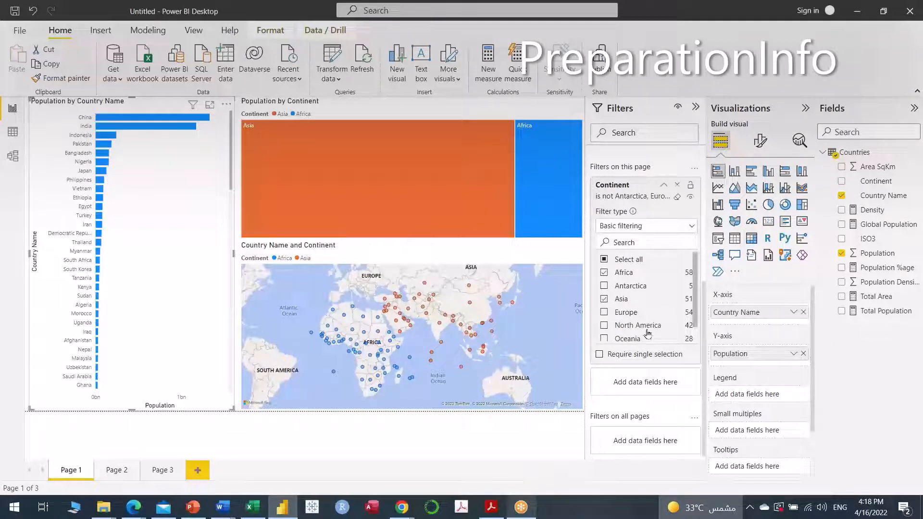
pyautogui.click(605, 326)
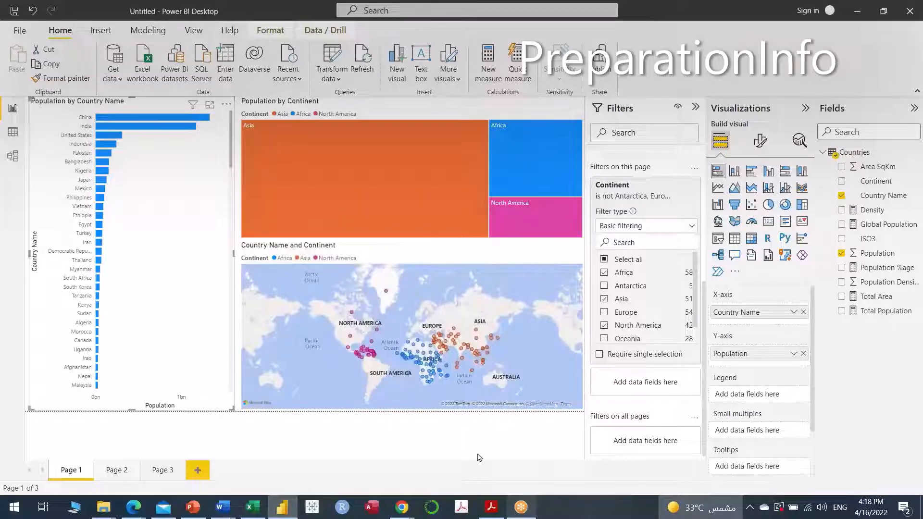
pyautogui.scroll(-2, 603, 340)
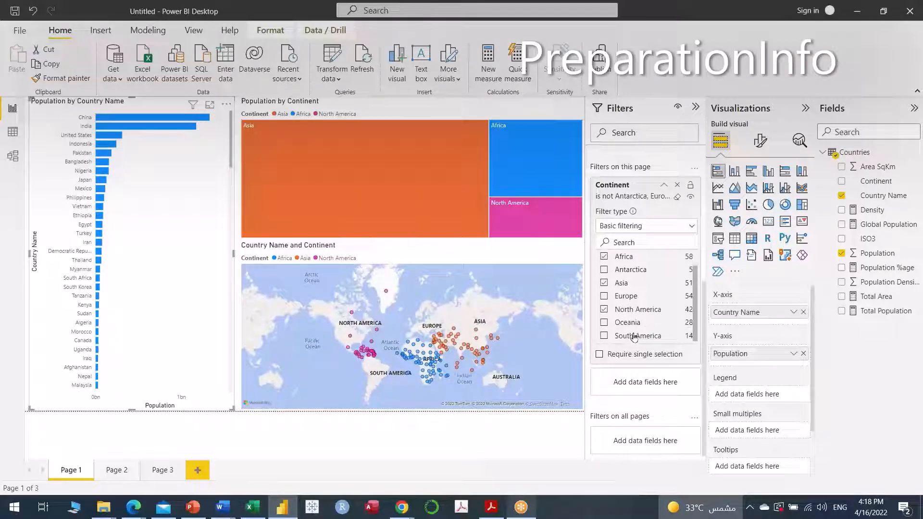
# - Include South America, Oceania, Europe and Antarctica again in the Continent page filter
pyautogui.click(604, 335)
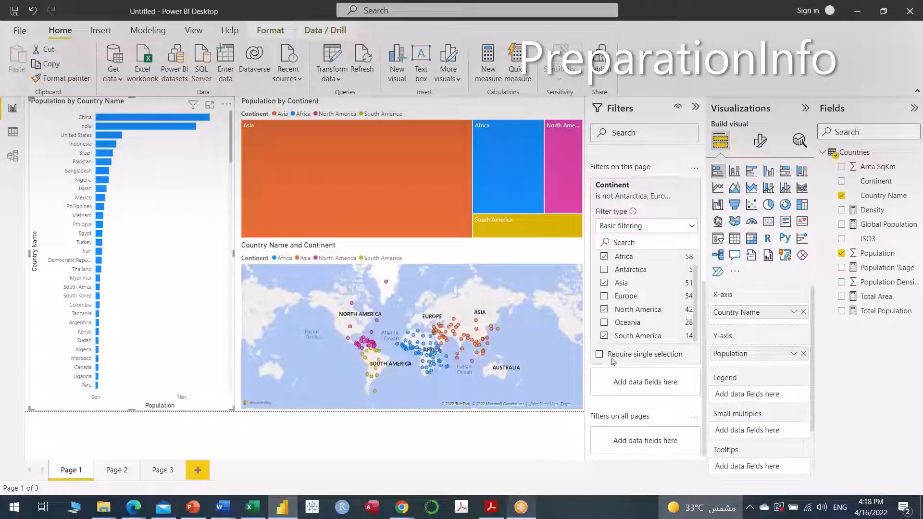
pyautogui.click(605, 323)
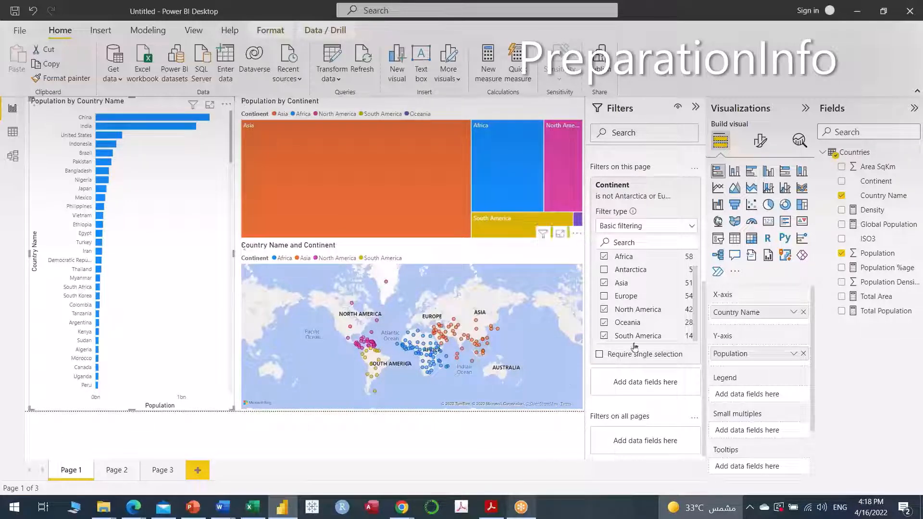
pyautogui.scroll(1, 640, 324)
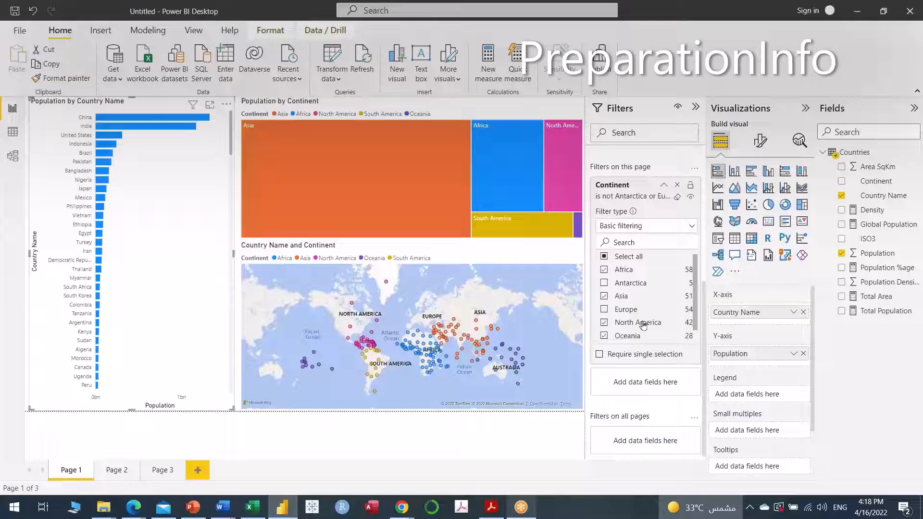
pyautogui.click(605, 309)
pyautogui.click(606, 287)
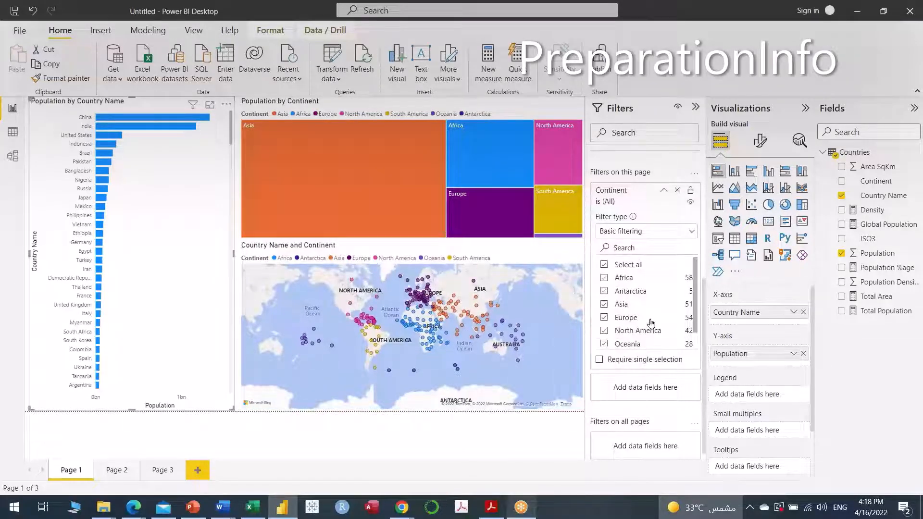
# - Deselect all continents in the page filter, require single selection, and select Asia followed by Africa
pyautogui.scroll(2, 650, 323)
pyautogui.scroll(-1, 640, 379)
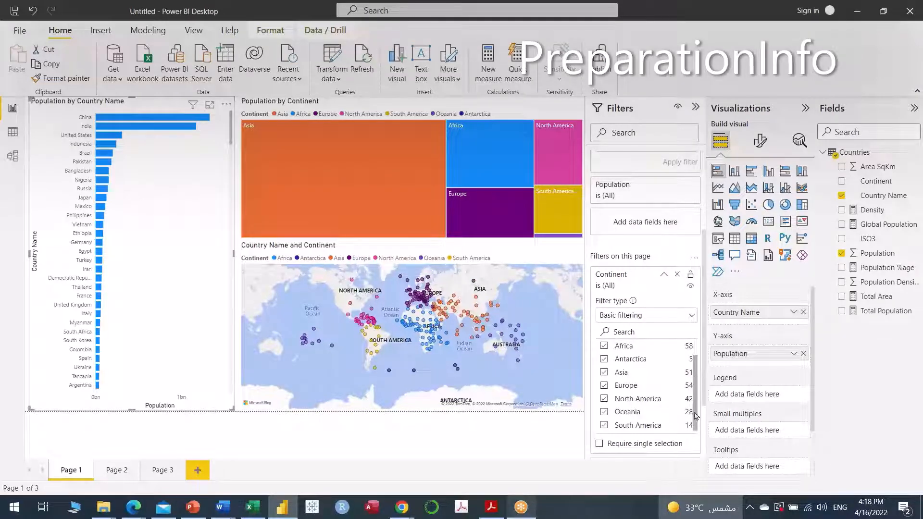
pyautogui.scroll(-3, 661, 414)
pyautogui.scroll(1, 655, 329)
pyautogui.click(604, 254)
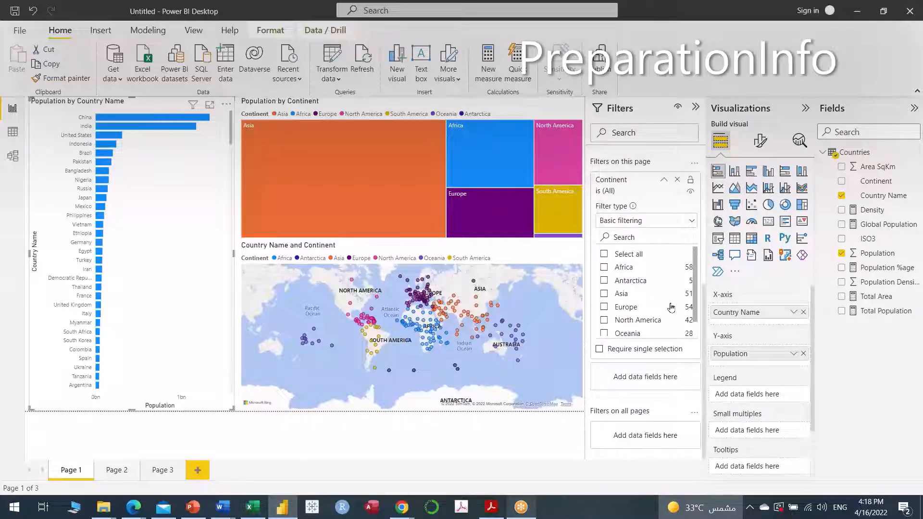
pyautogui.scroll(-1, 649, 287)
pyautogui.click(600, 352)
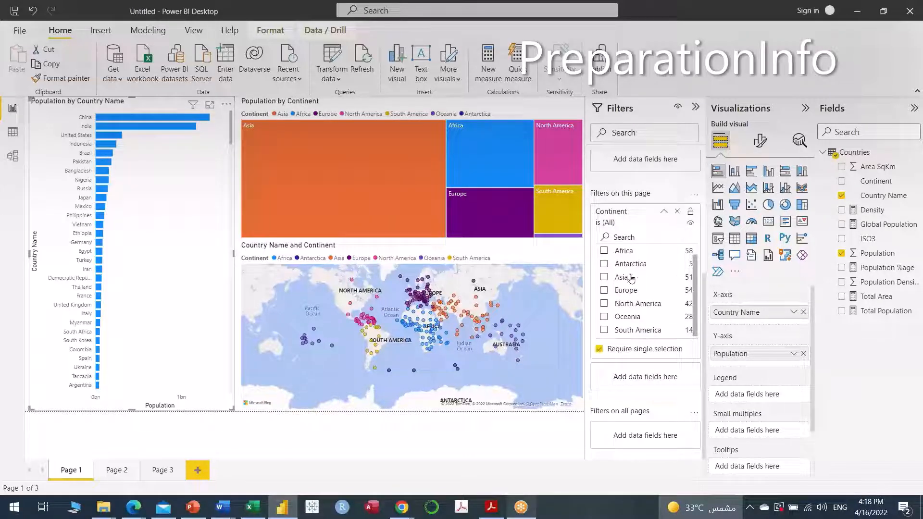
pyautogui.click(605, 278)
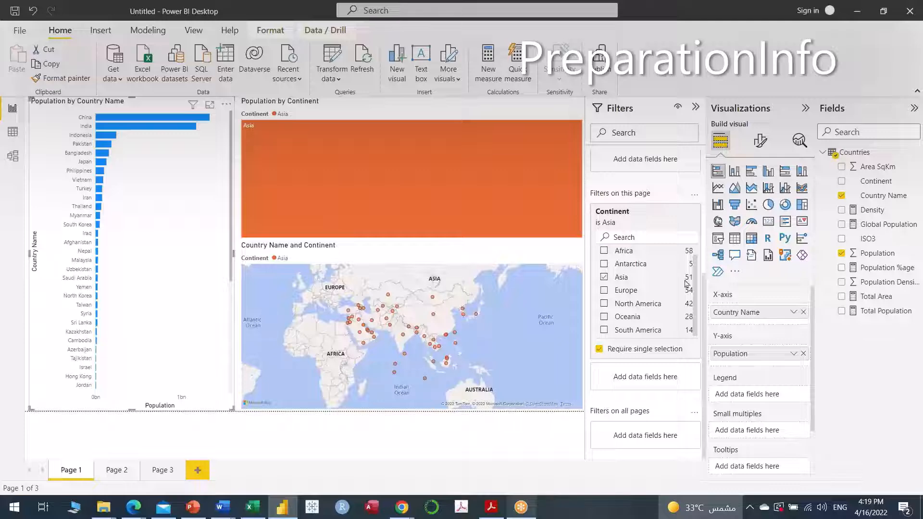
pyautogui.click(604, 250)
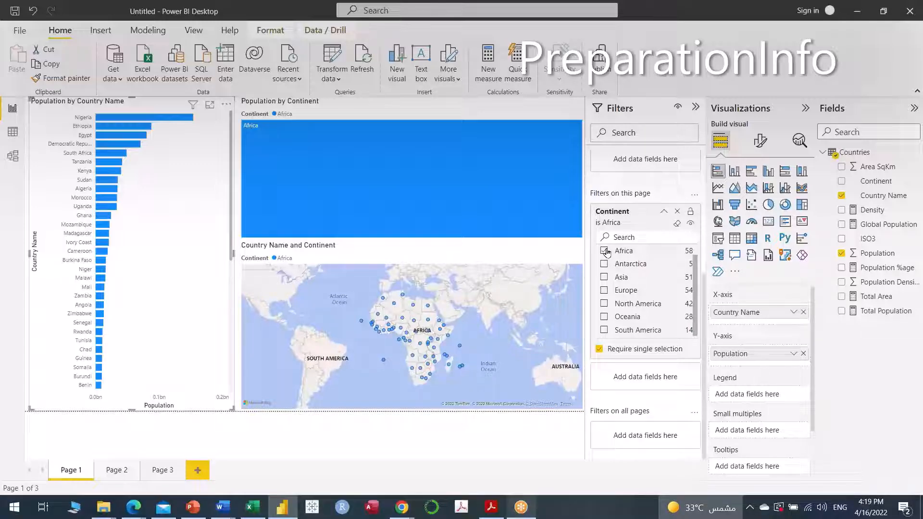
# - Turn off the single-selection requirement in the Continent page filter and select all continents
pyautogui.click(599, 350)
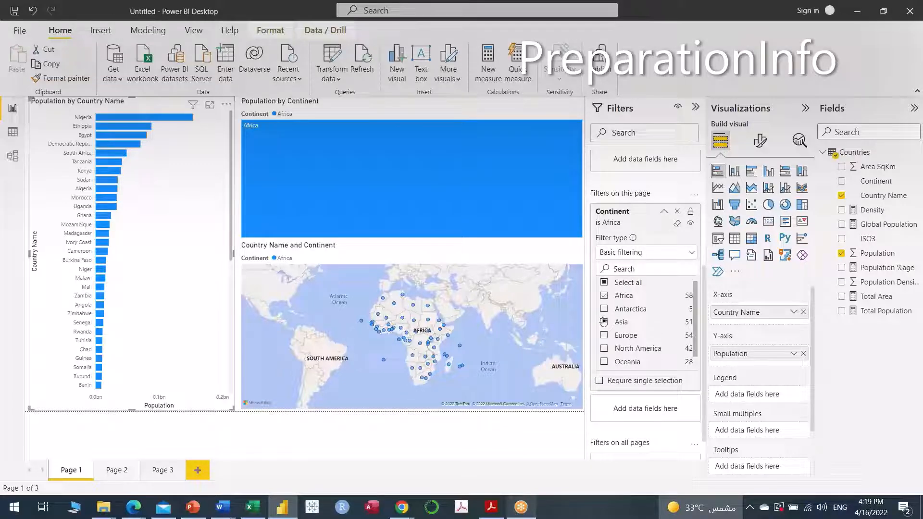
pyautogui.click(607, 309)
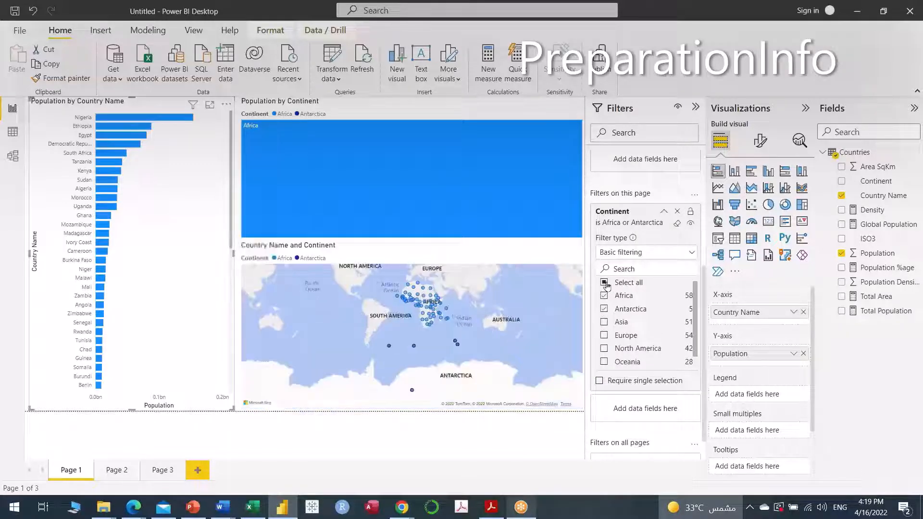
pyautogui.click(610, 284)
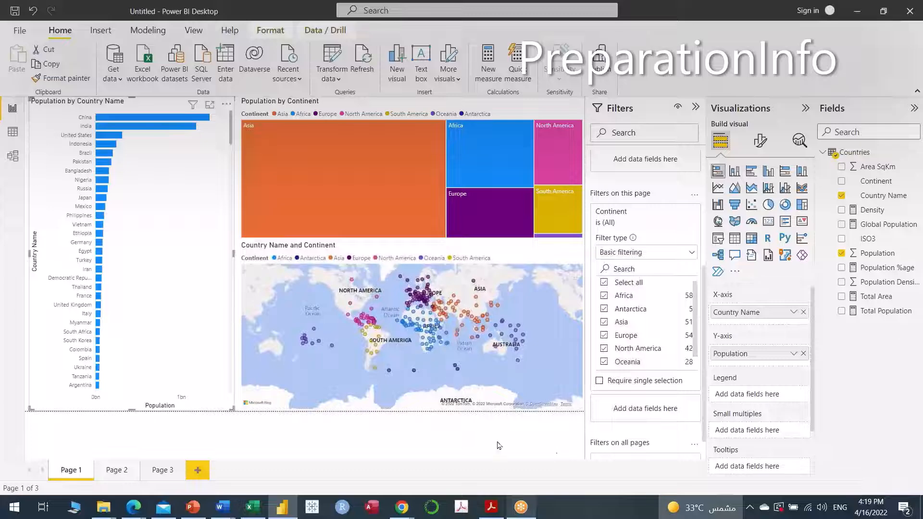
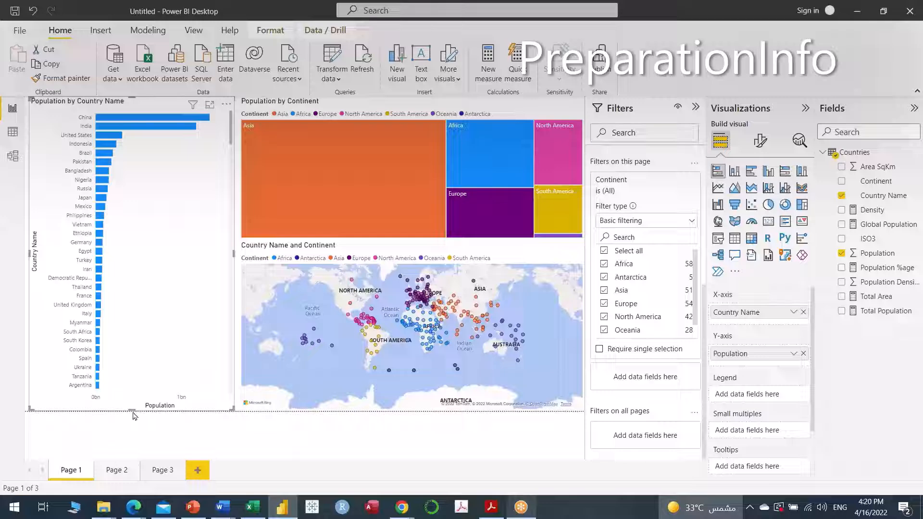
# - Reduce the height of the Population by Country Name bar chart to free space below it
pyautogui.moveTo(133, 408); pyautogui.dragTo(142, 316)
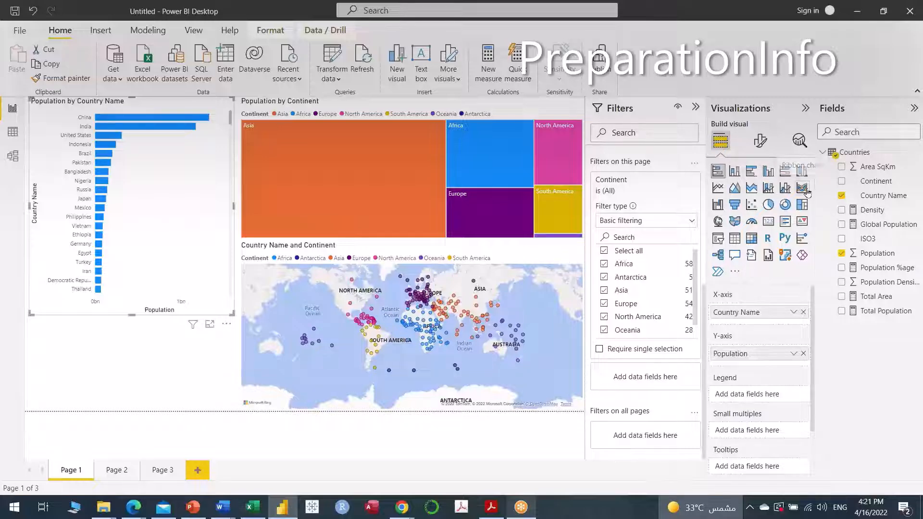
pyautogui.click(13, 133)
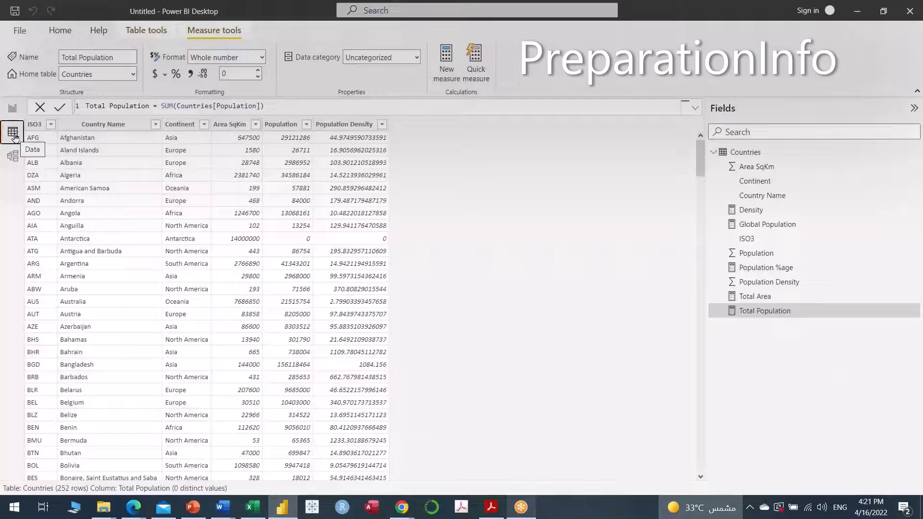
pyautogui.click(13, 111)
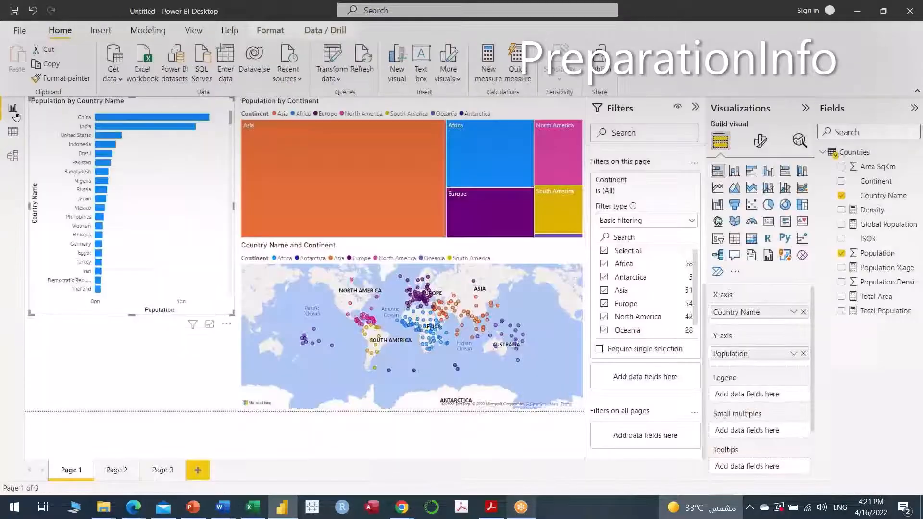
pyautogui.click(99, 32)
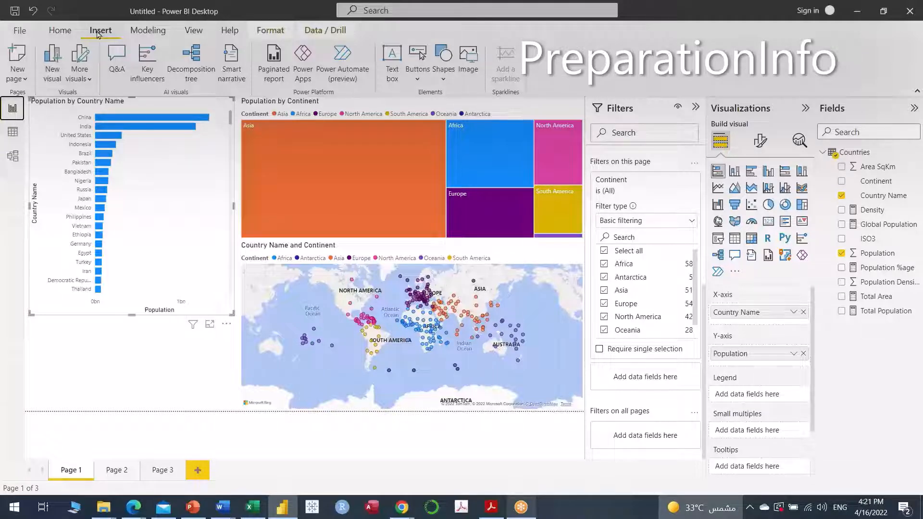
pyautogui.click(156, 32)
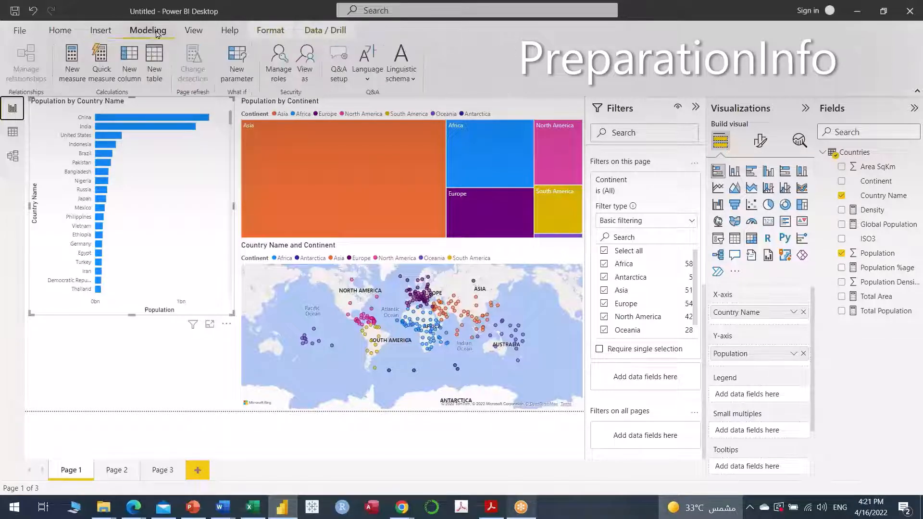
pyautogui.click(186, 32)
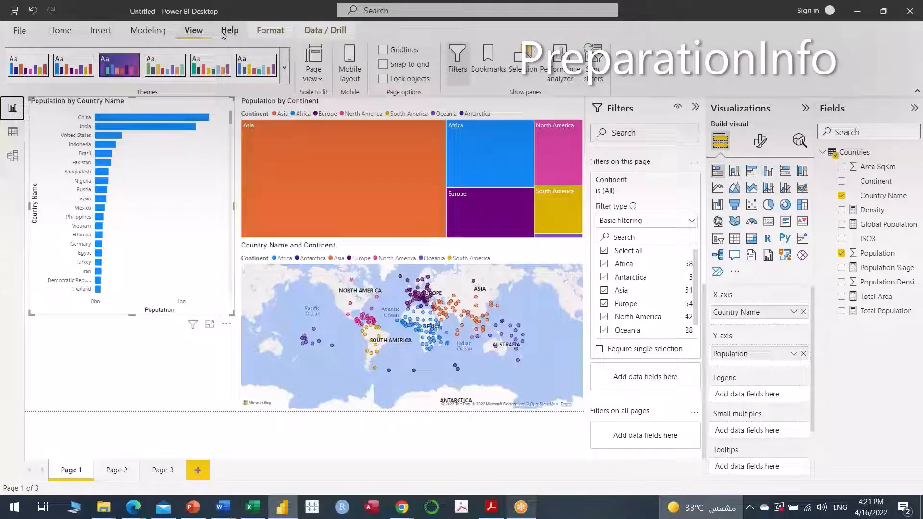
pyautogui.click(51, 29)
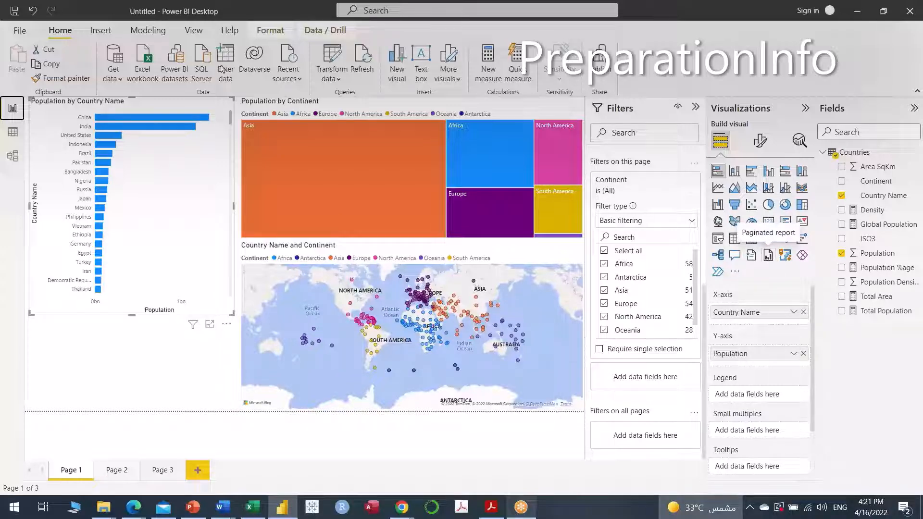
pyautogui.click(201, 37)
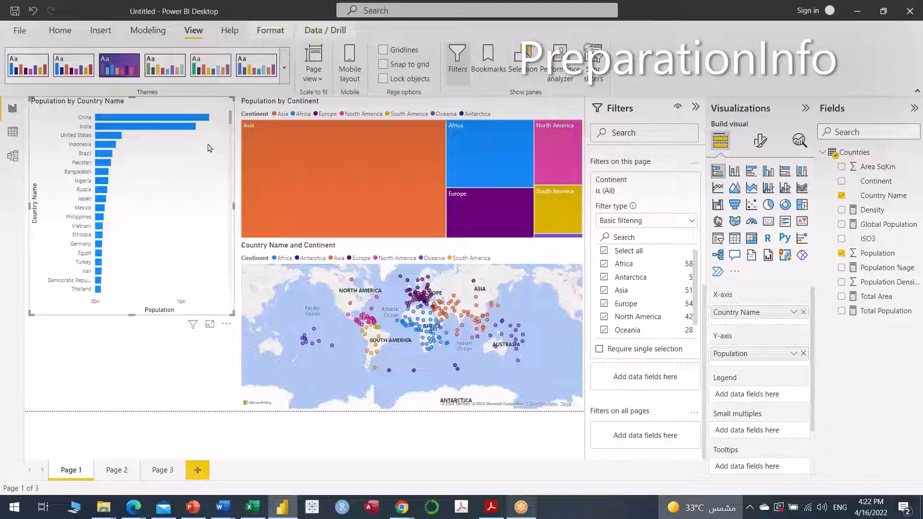
pyautogui.click(299, 200)
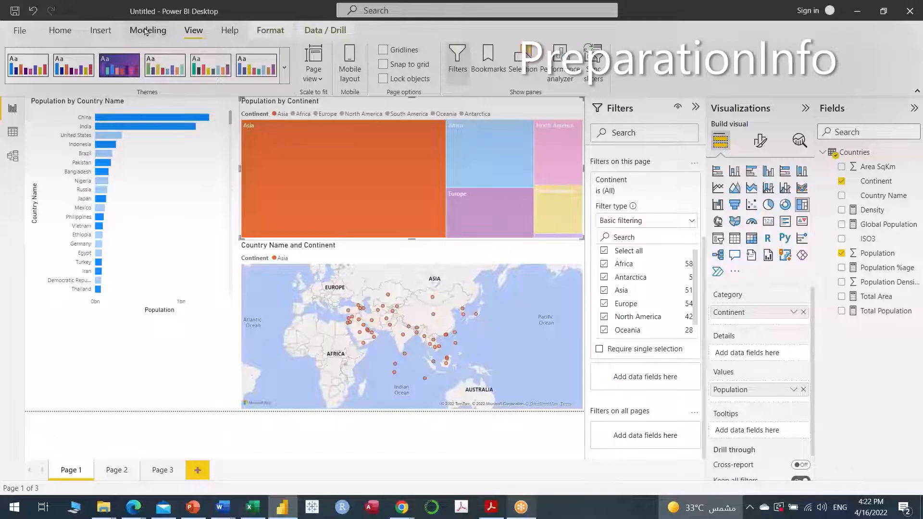
pyautogui.click(146, 31)
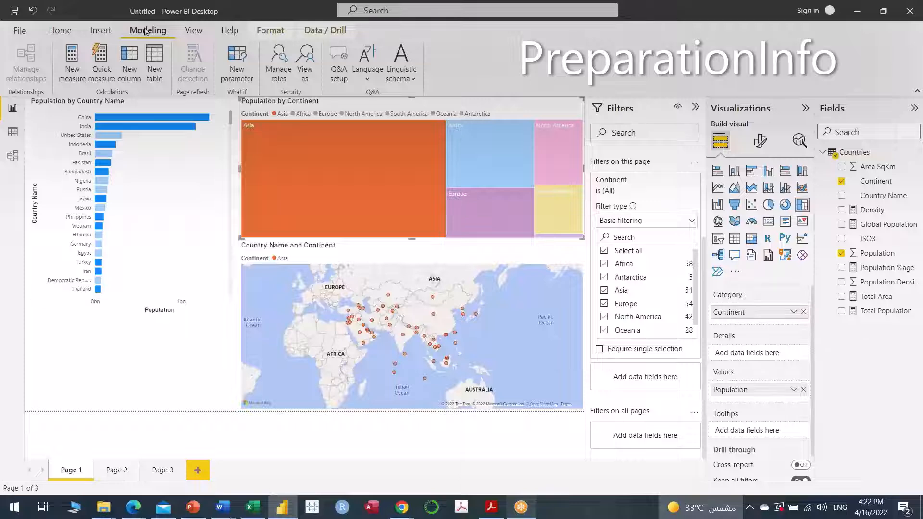
pyautogui.click(100, 30)
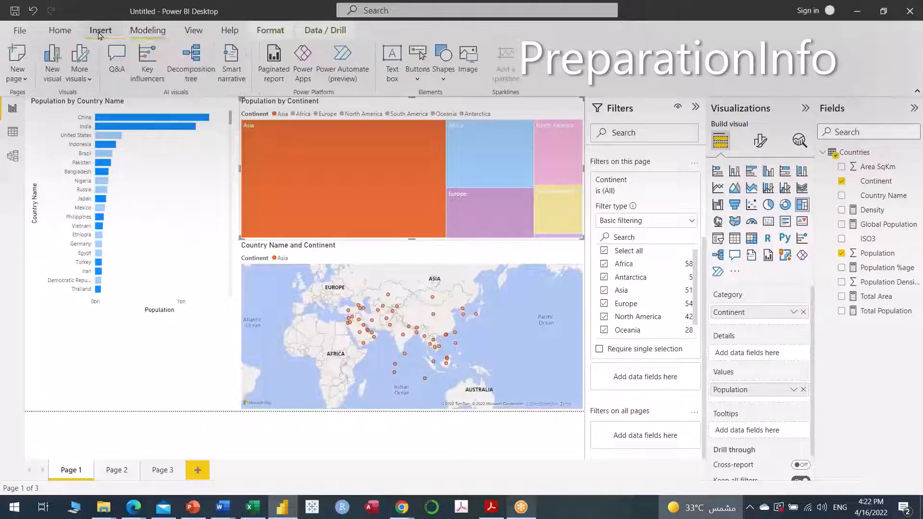
pyautogui.click(66, 30)
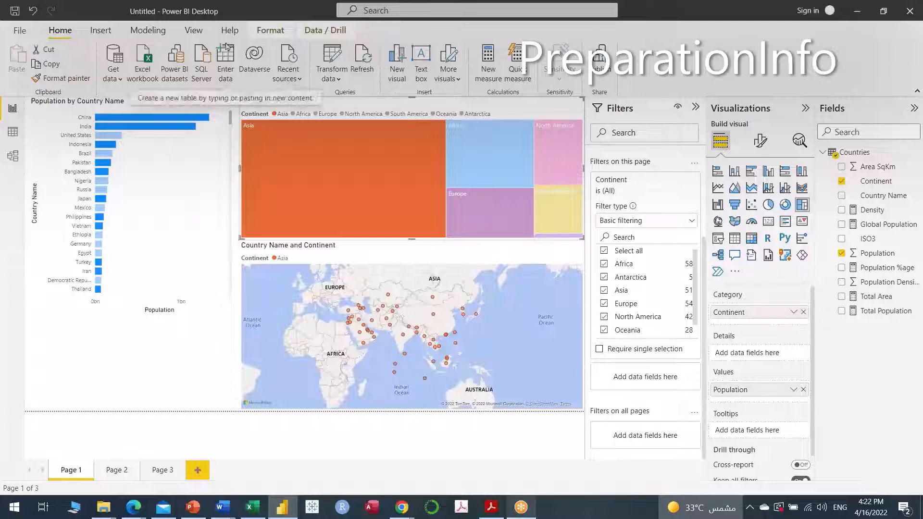
pyautogui.click(193, 31)
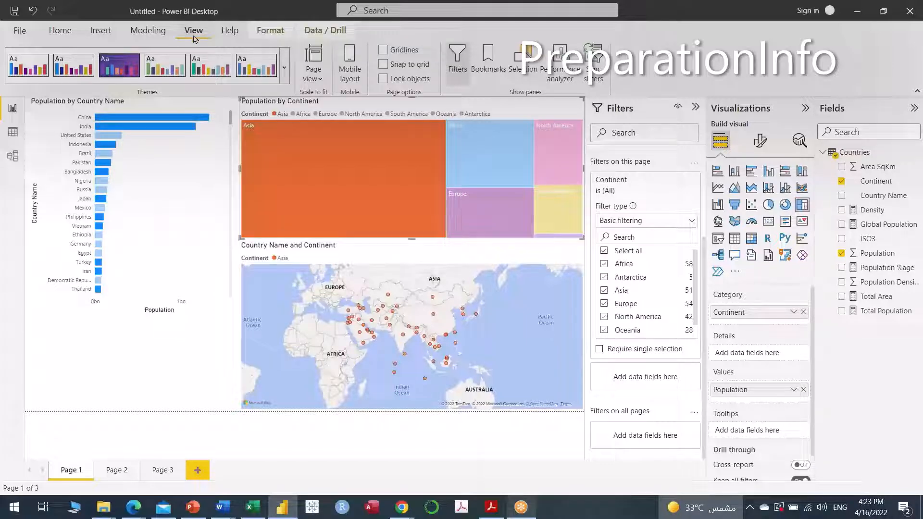
pyautogui.click(142, 151)
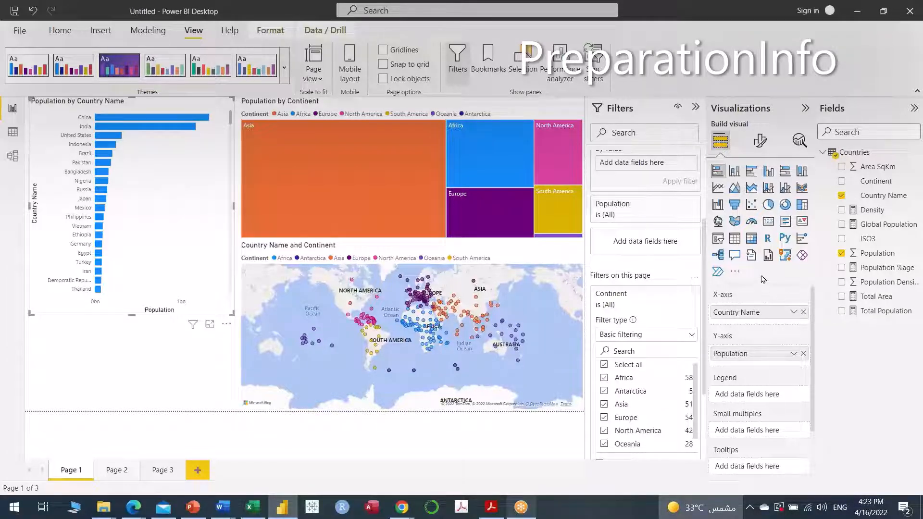
pyautogui.click(719, 239)
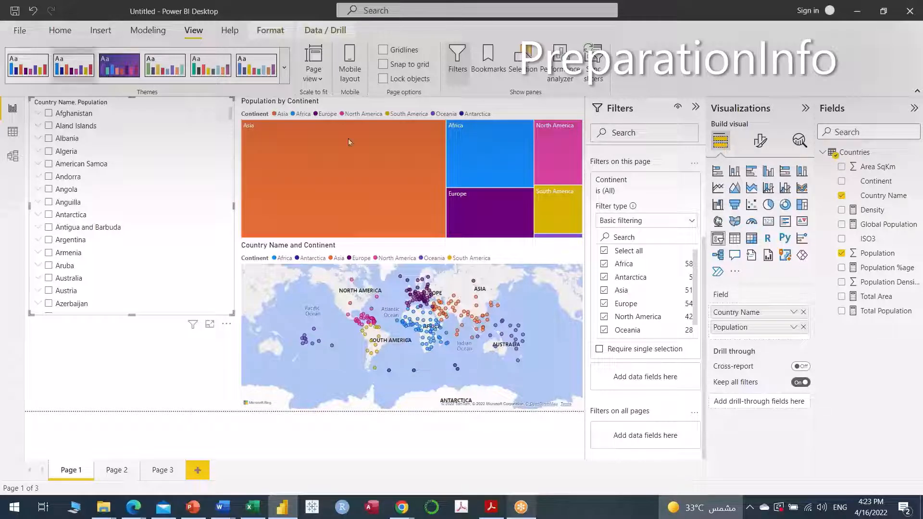
pyautogui.click(753, 175)
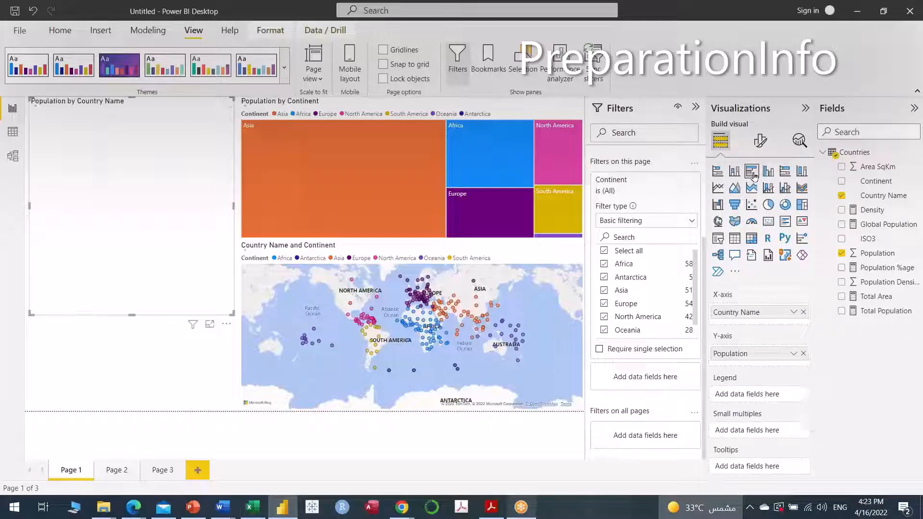
# - Add a separate Continent slicer below the Population by Country Name chart and narrow it to fit its entries
pyautogui.click(139, 393)
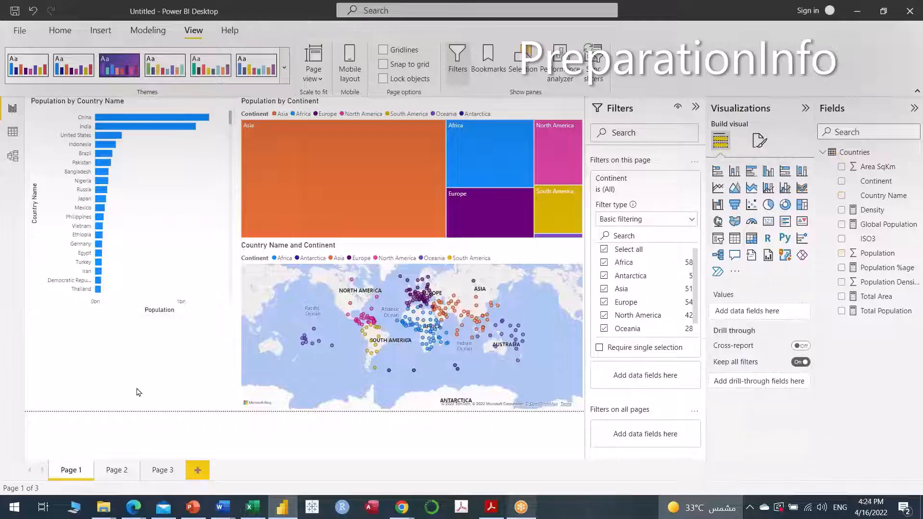
pyautogui.click(717, 241)
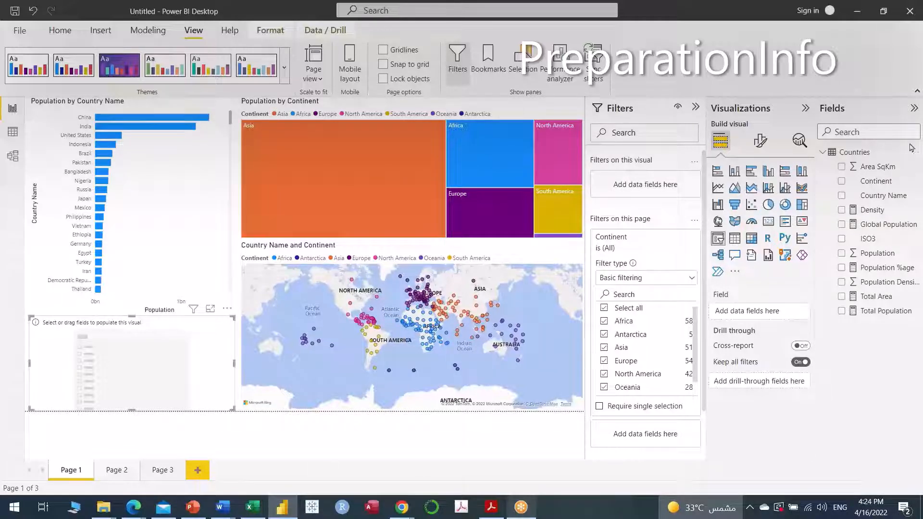
pyautogui.moveTo(870, 186); pyautogui.dragTo(126, 348)
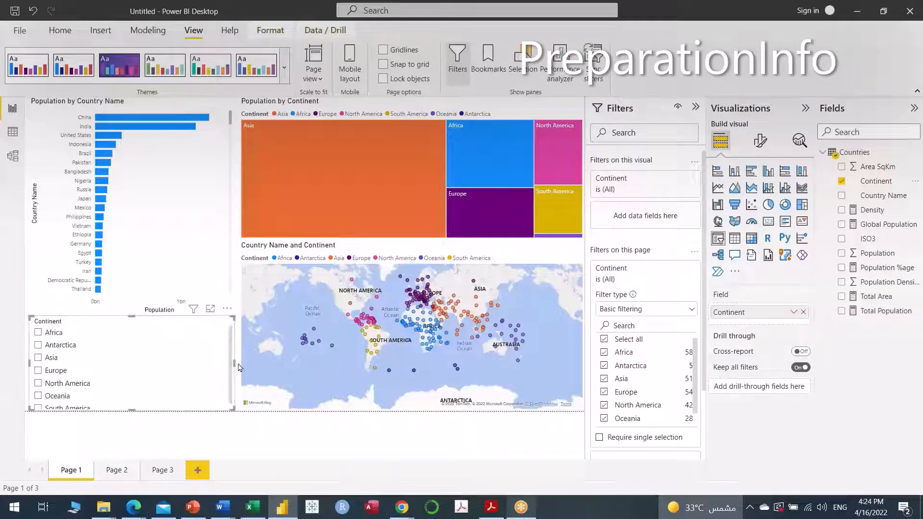
pyautogui.moveTo(235, 362); pyautogui.dragTo(103, 365)
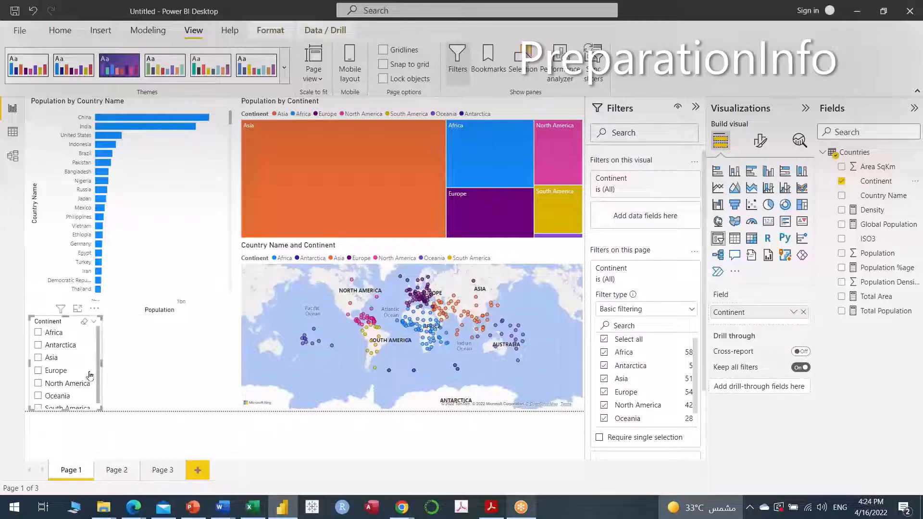
# - Filter the page with the Continent slicer by each continent in turn, from Africa to South America, and clear the selection
pyautogui.click(39, 333)
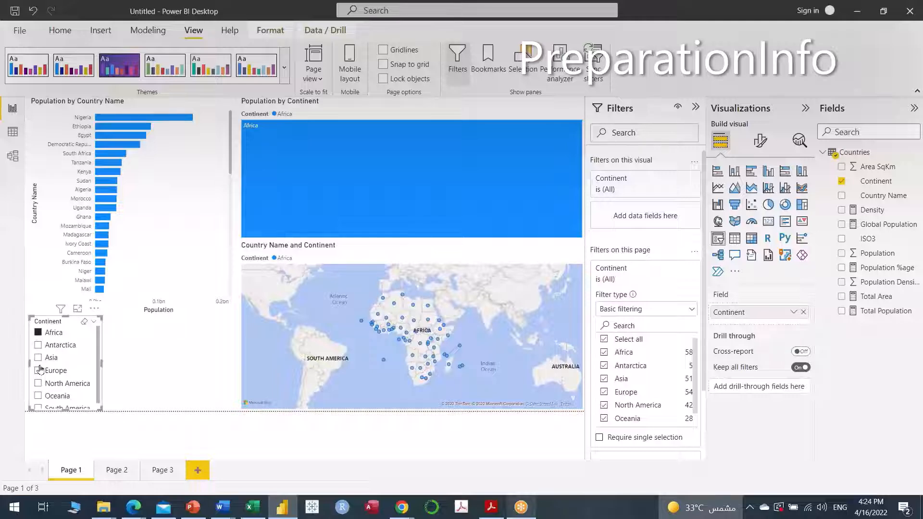
pyautogui.click(39, 346)
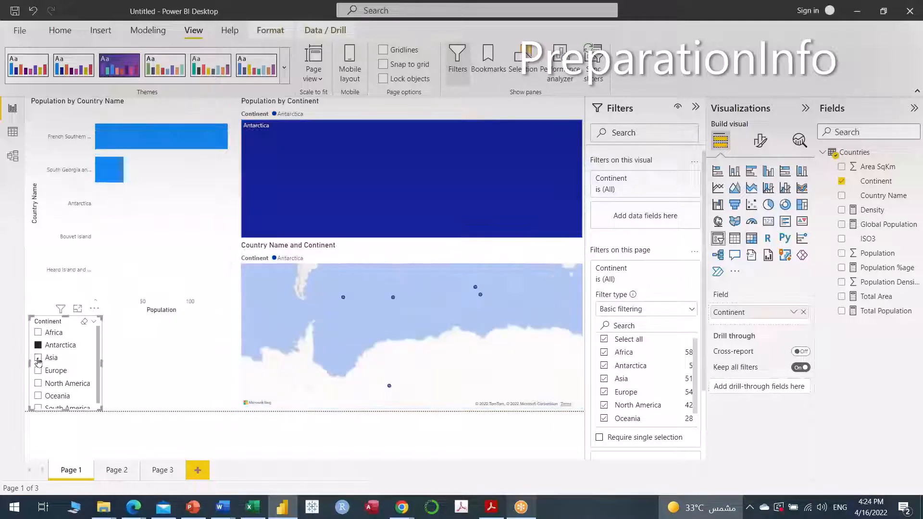
pyautogui.click(38, 358)
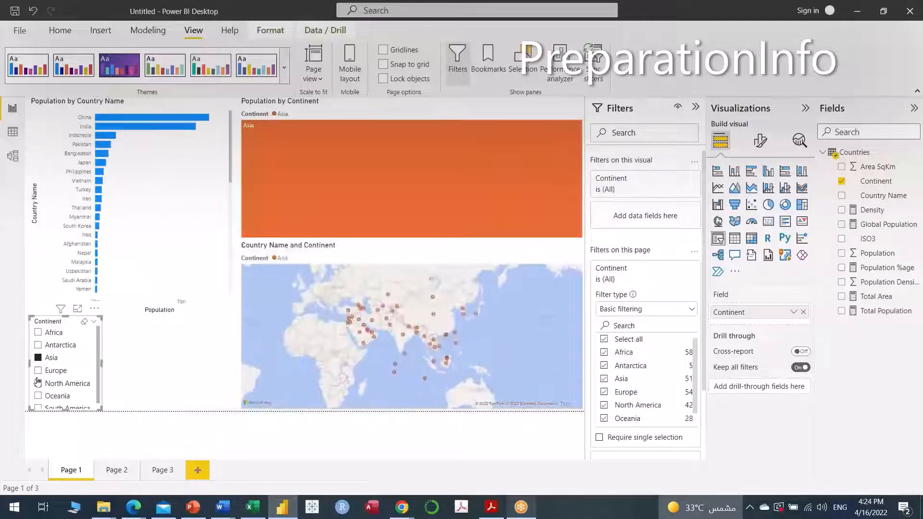
pyautogui.click(38, 372)
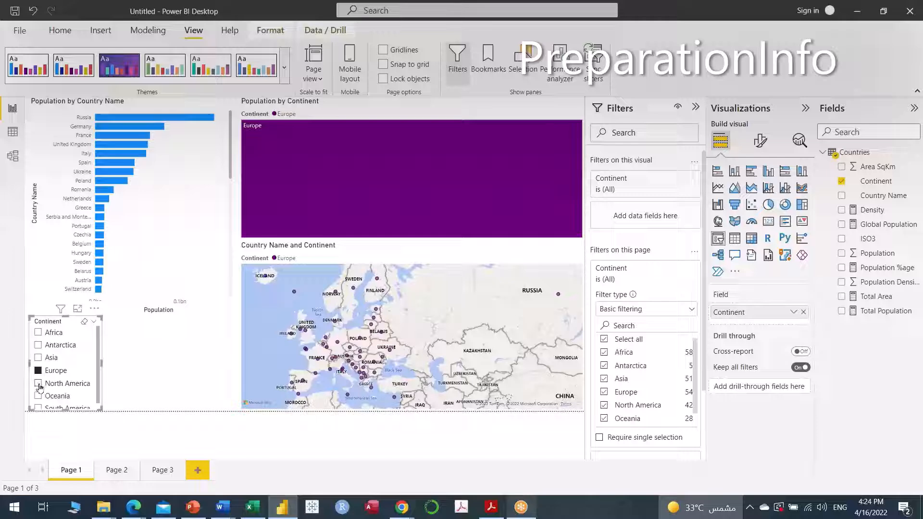
pyautogui.click(38, 384)
pyautogui.click(38, 396)
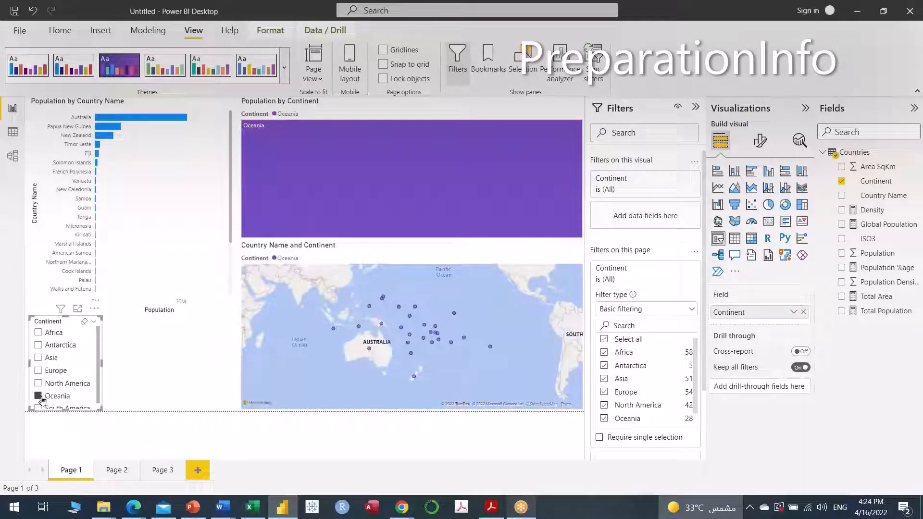
pyautogui.click(39, 408)
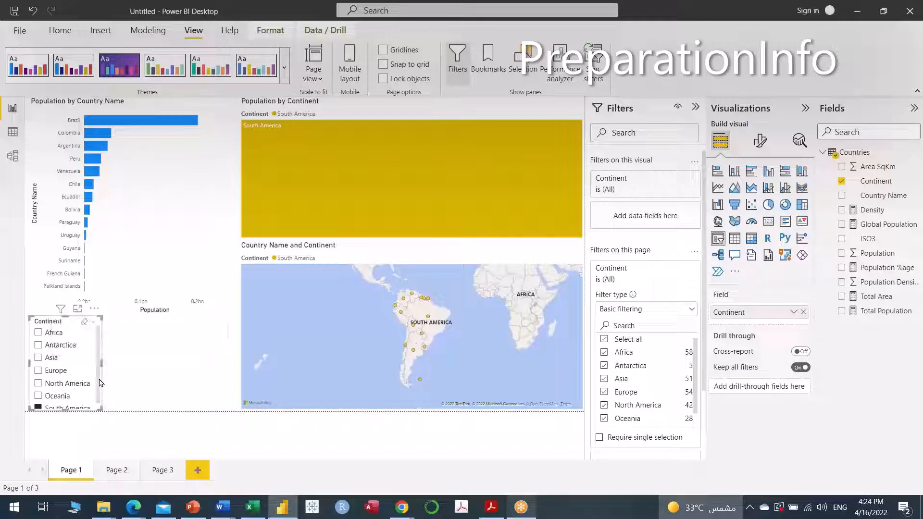
pyautogui.click(84, 321)
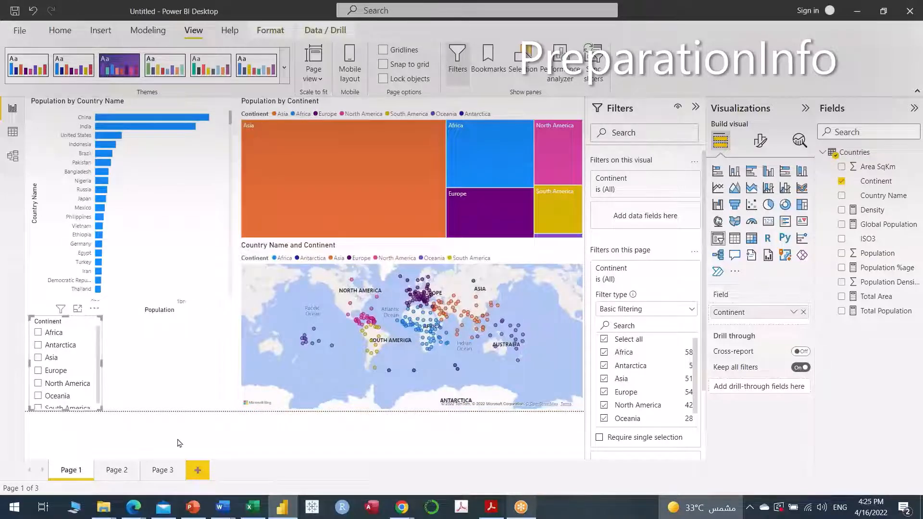
# - Narrow the Continent slicer slightly, and try it with Africa and North America before clearing the selection
pyautogui.moveTo(100, 367); pyautogui.dragTo(95, 367)
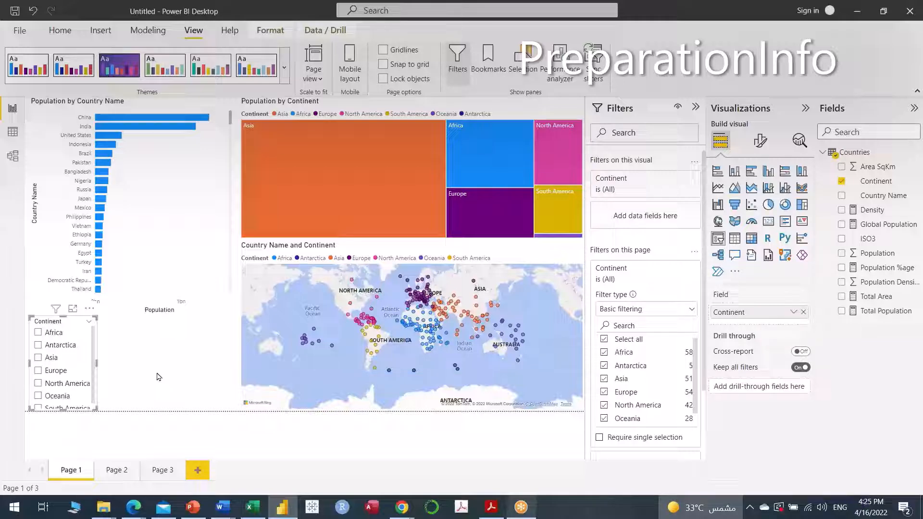
pyautogui.click(38, 333)
pyautogui.click(38, 384)
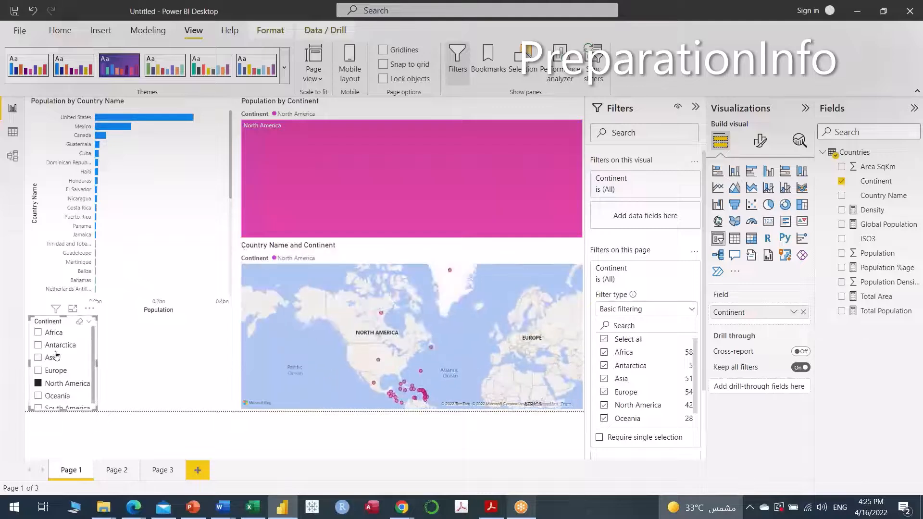
pyautogui.click(80, 322)
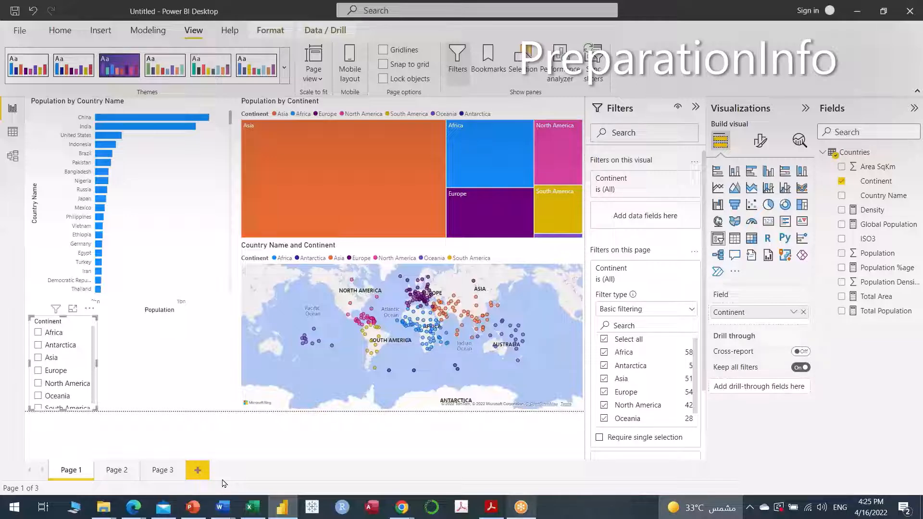
# - Shorten the Continent slicer slightly and add a separate Population slicer beside it
pyautogui.click(67, 402)
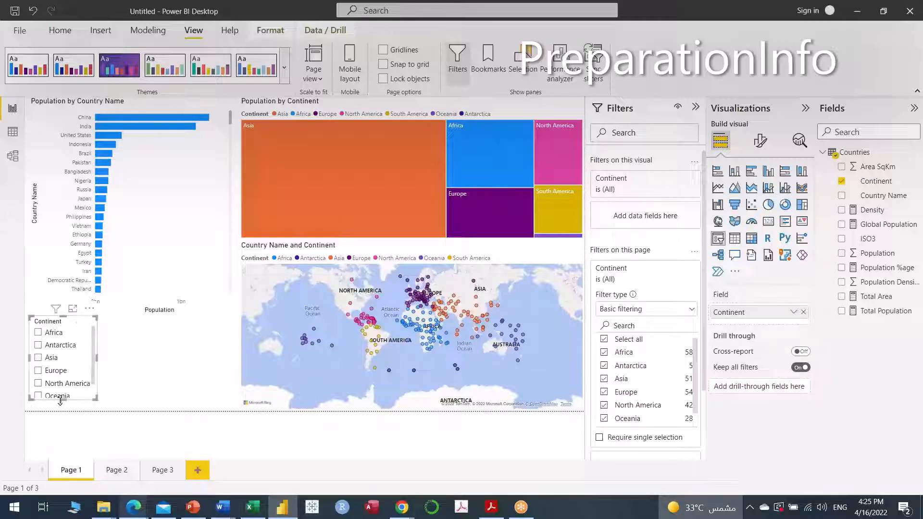
pyautogui.moveTo(60, 401); pyautogui.dragTo(61, 412)
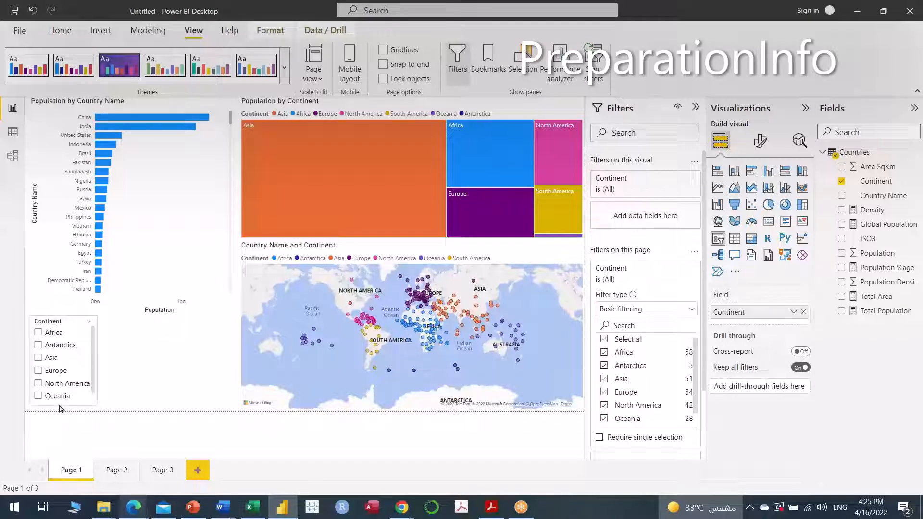
pyautogui.click(144, 378)
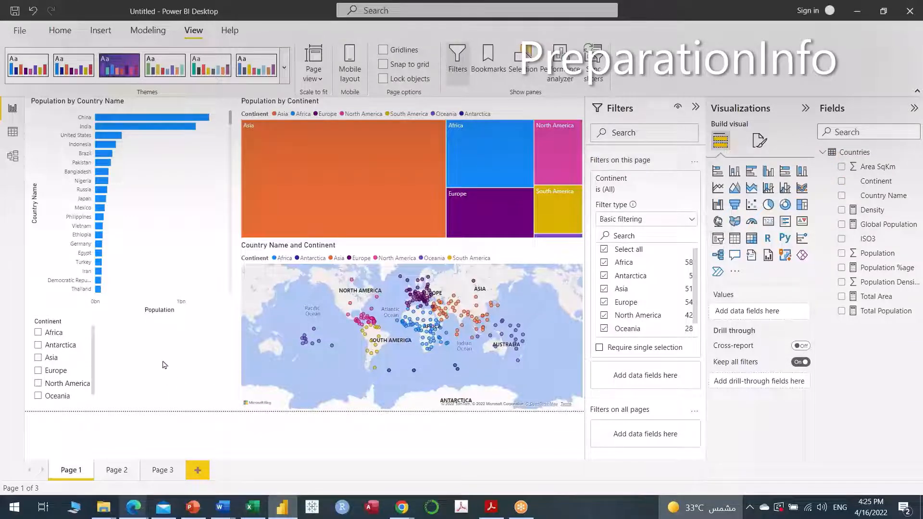
pyautogui.click(718, 238)
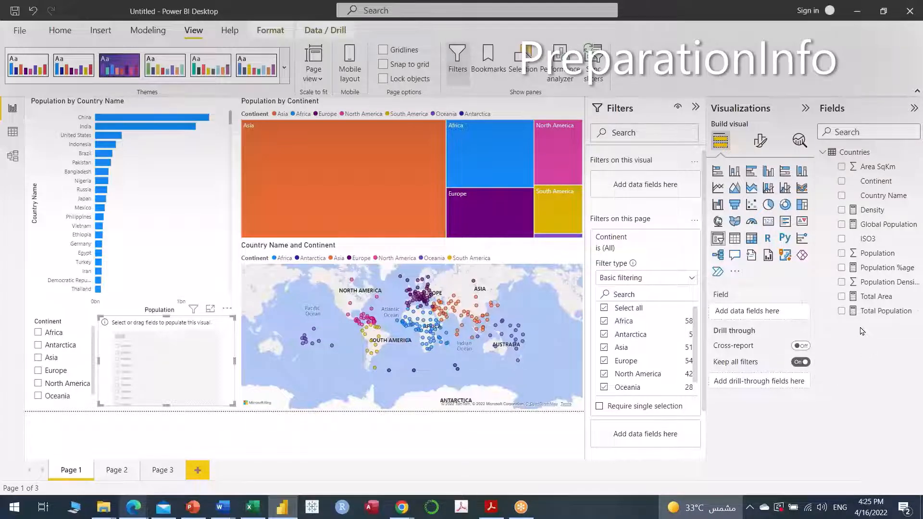
pyautogui.moveTo(878, 260); pyautogui.dragTo(173, 378)
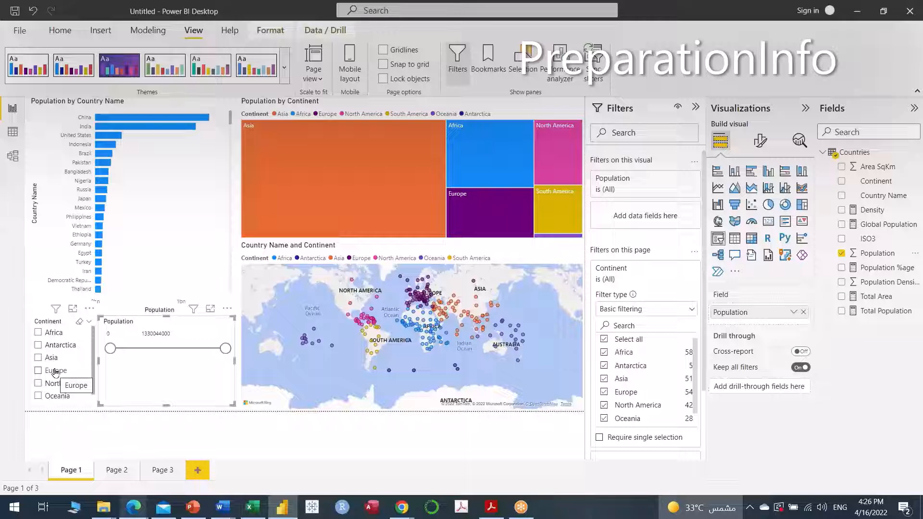
# - Filter the page by Africa, Antarctica, Asia and Europe in turn with the Continent slicer, and clear the selection
pyautogui.click(38, 332)
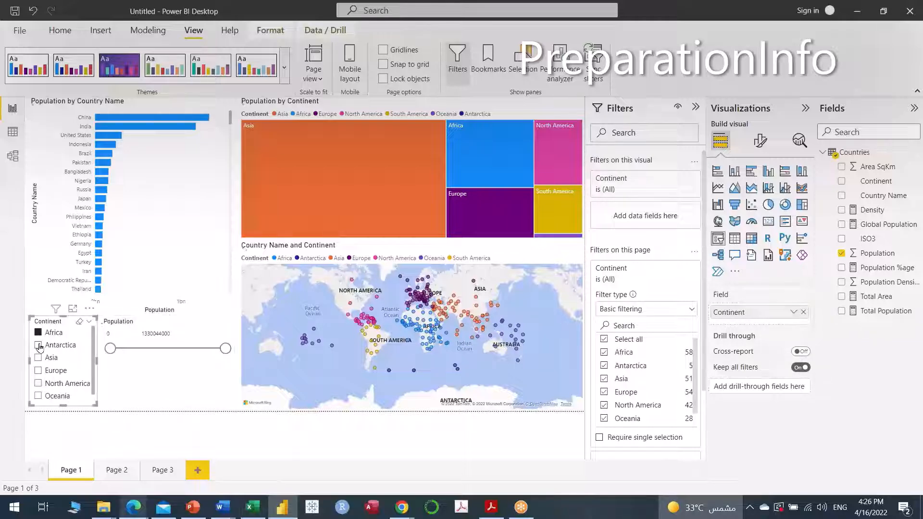
pyautogui.click(38, 345)
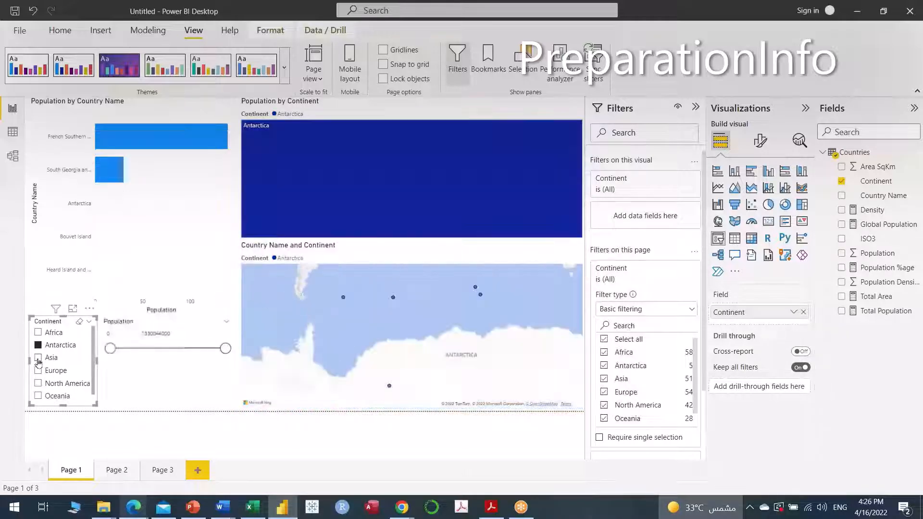
pyautogui.click(38, 358)
pyautogui.click(38, 370)
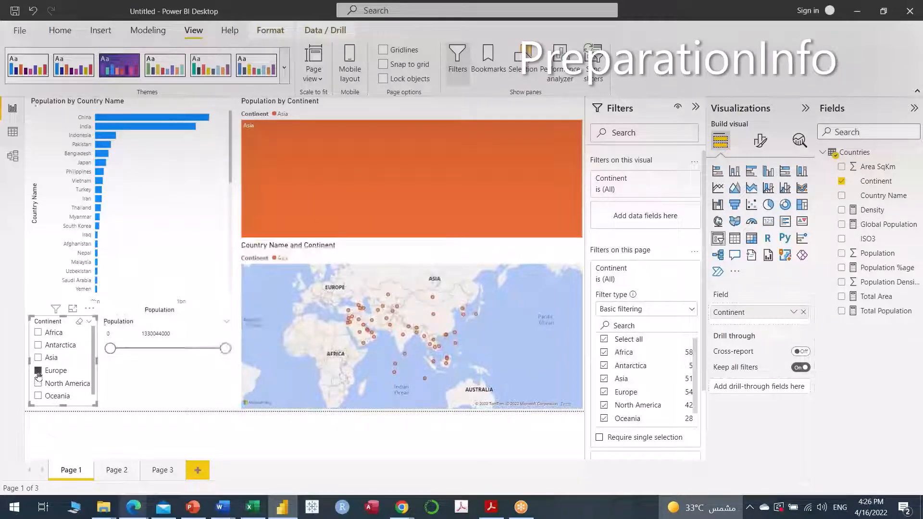
pyautogui.click(80, 321)
# - Move the Population by Country Name bar chart slightly to the right, keeping it above the slicers
pyautogui.click(172, 374)
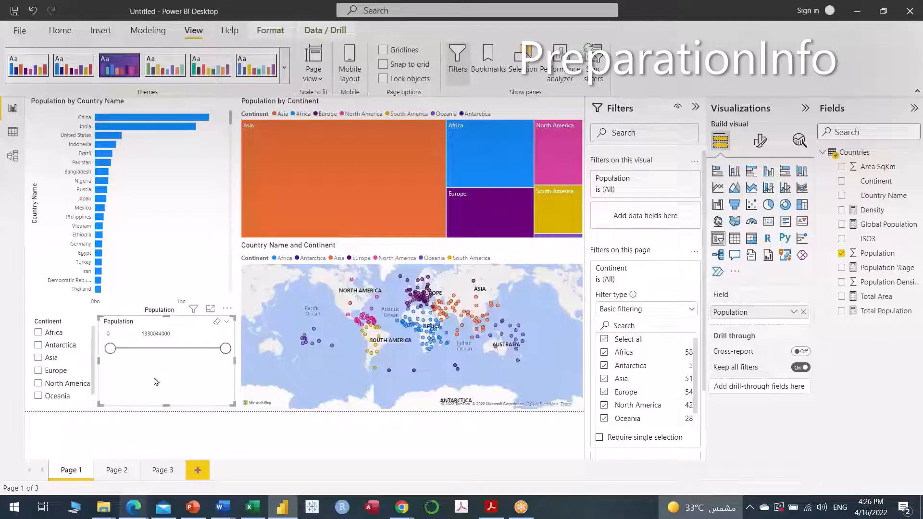
pyautogui.click(146, 311)
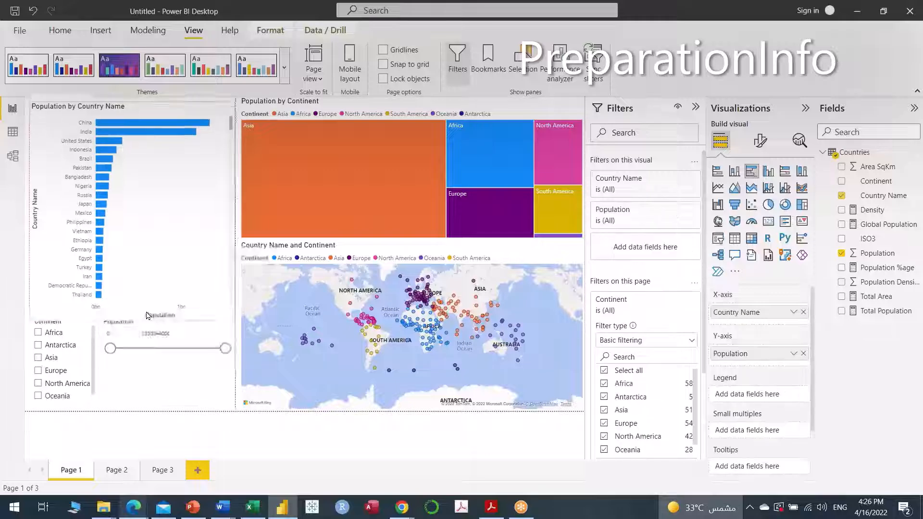
pyautogui.click(147, 377)
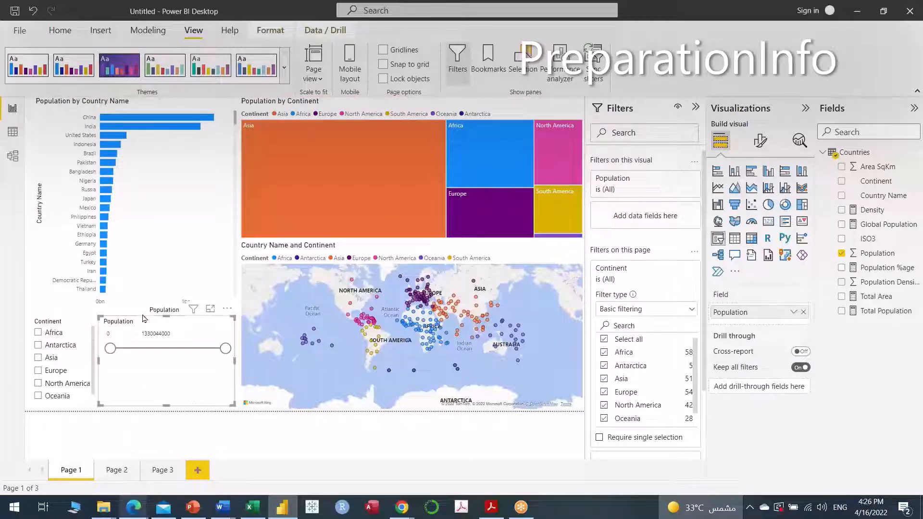
pyautogui.click(139, 204)
pyautogui.moveTo(138, 201); pyautogui.dragTo(148, 202)
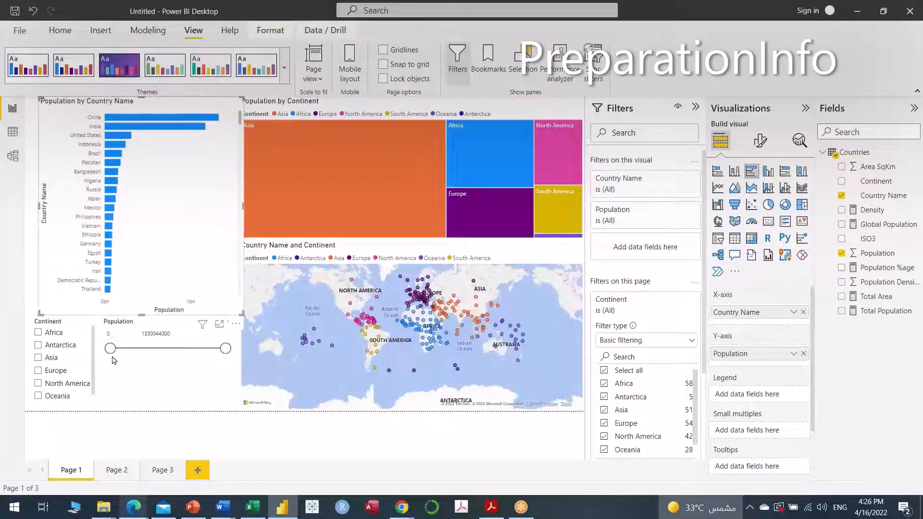
pyautogui.click(111, 351)
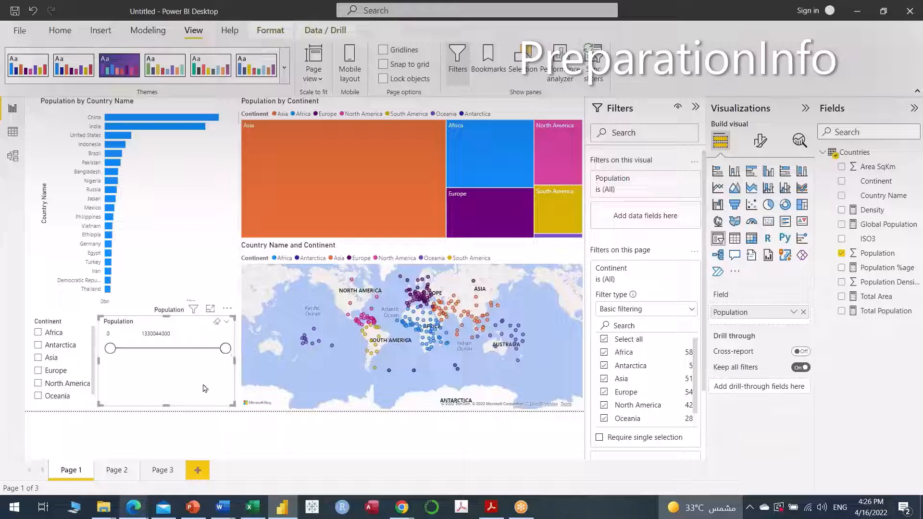
pyautogui.moveTo(111, 354); pyautogui.dragTo(150, 355)
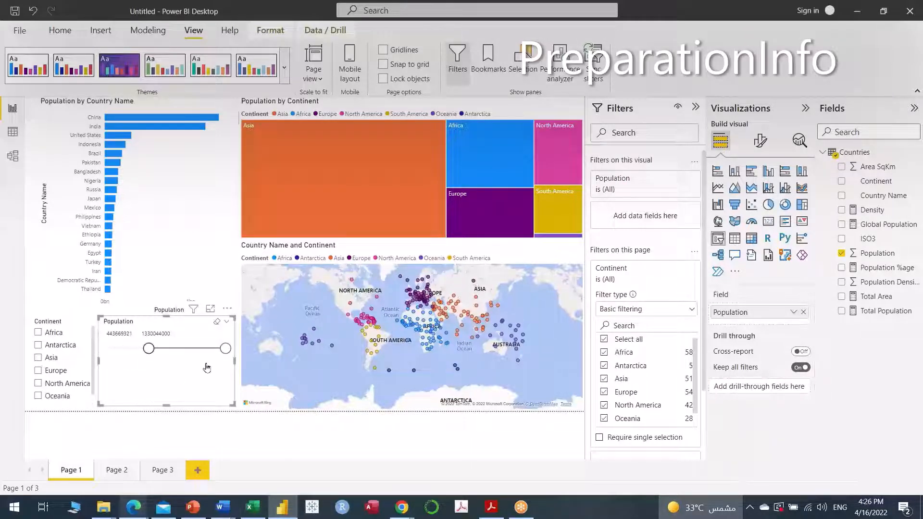
pyautogui.moveTo(226, 356); pyautogui.dragTo(183, 357)
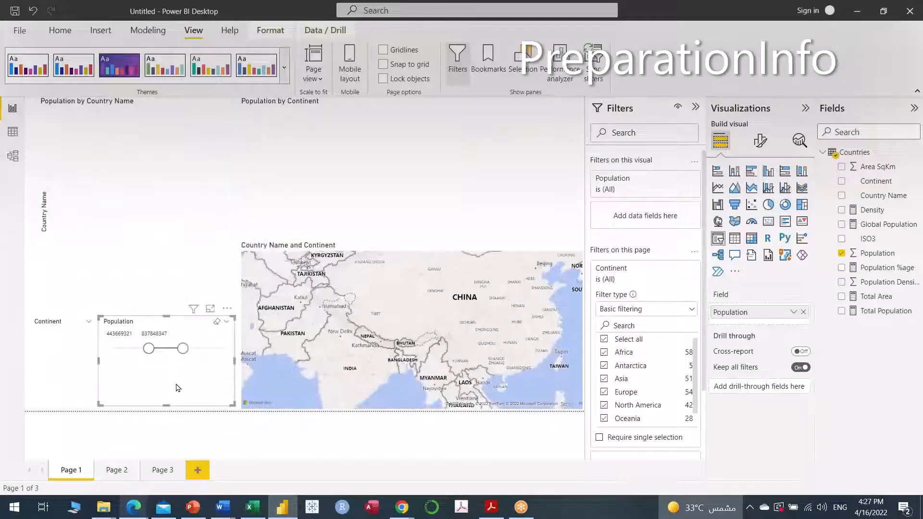
pyautogui.moveTo(183, 359); pyautogui.dragTo(231, 353)
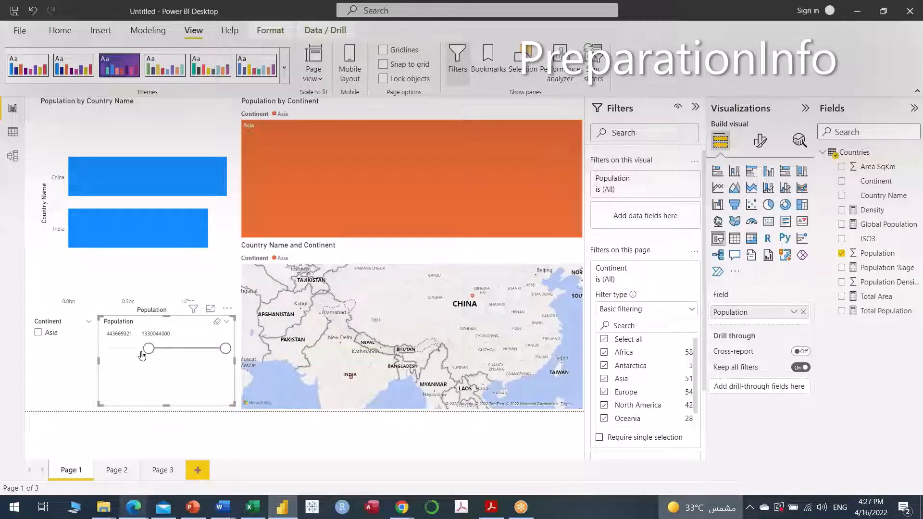
pyautogui.moveTo(149, 351); pyautogui.dragTo(126, 358)
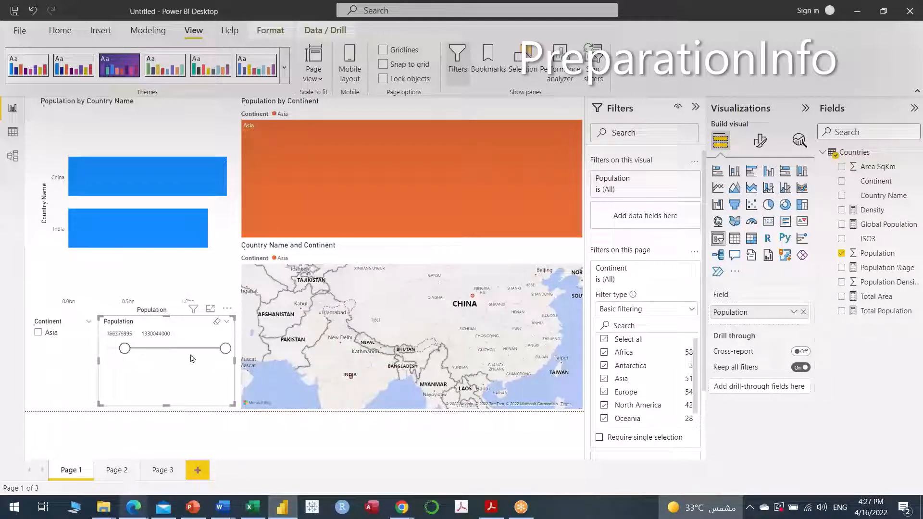
pyautogui.moveTo(226, 349); pyautogui.dragTo(179, 355)
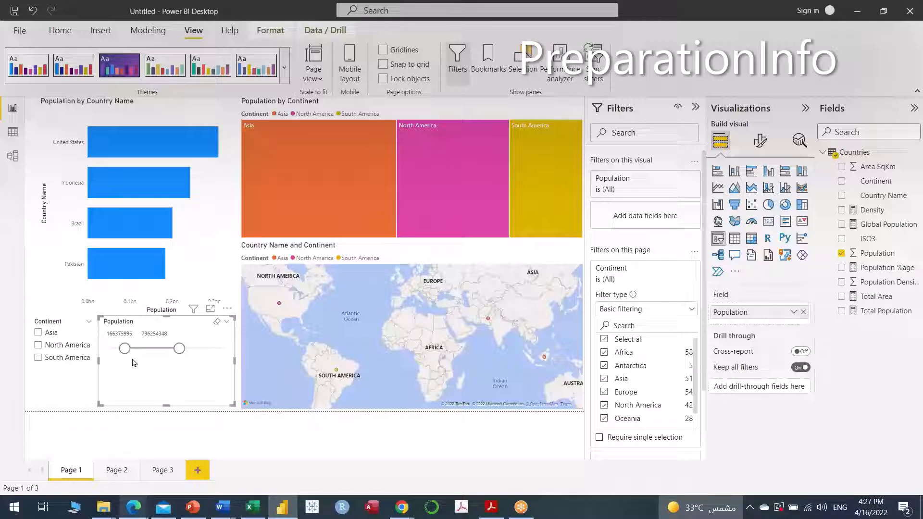
pyautogui.moveTo(124, 349); pyautogui.dragTo(107, 354)
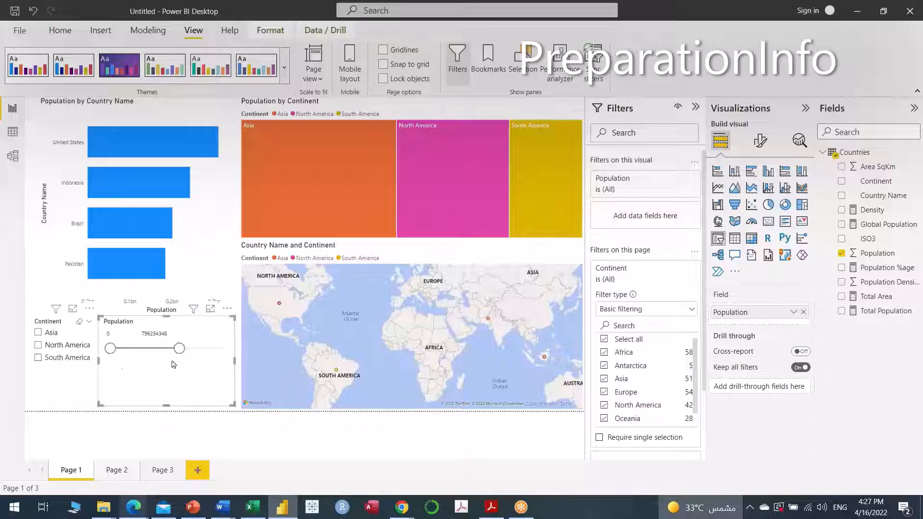
pyautogui.moveTo(179, 348); pyautogui.dragTo(233, 362)
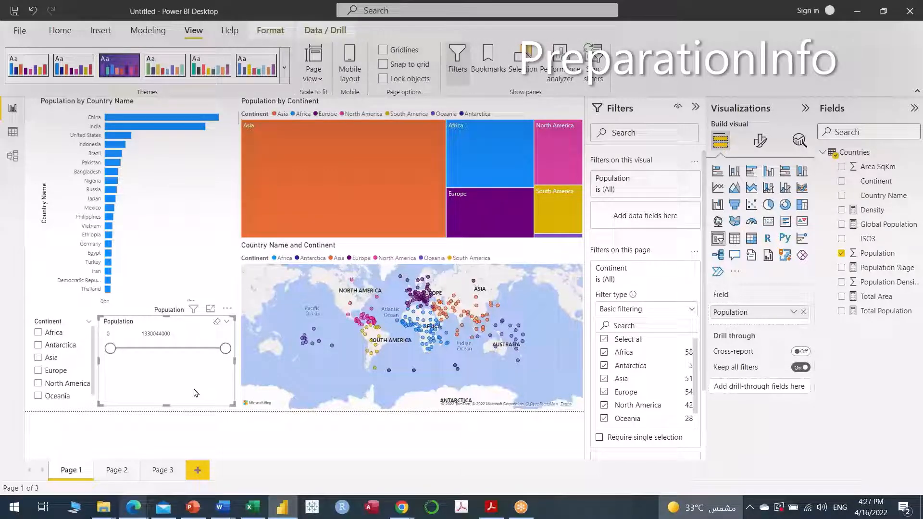
# - Set the Population slicer's type to Between
pyautogui.click(227, 309)
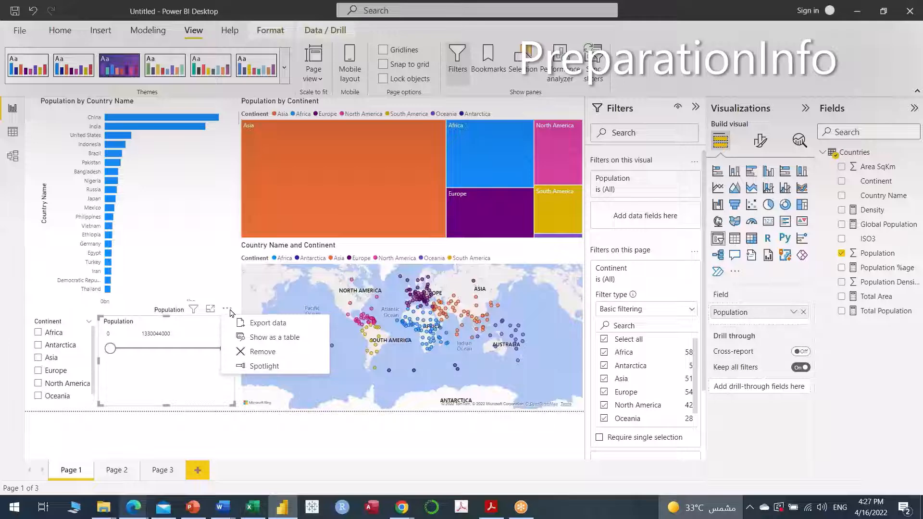
pyautogui.click(178, 384)
pyautogui.moveTo(190, 305)
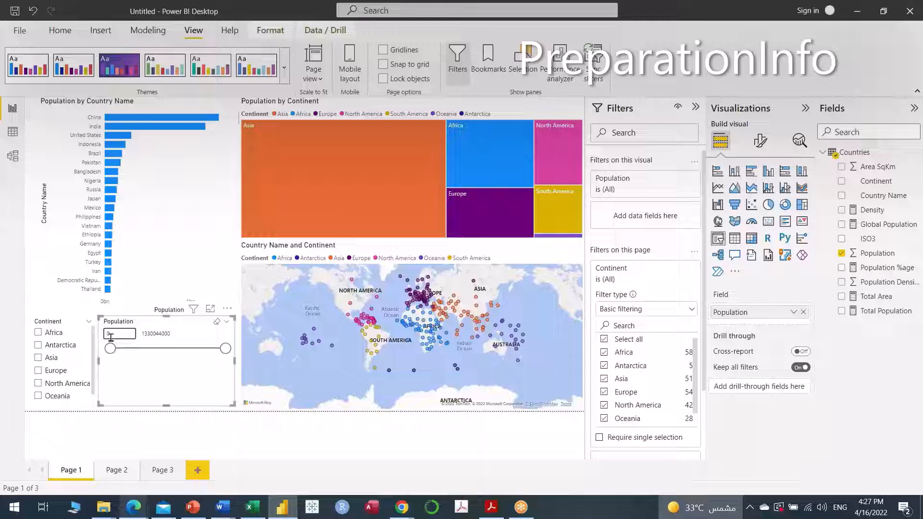
pyautogui.click(227, 324)
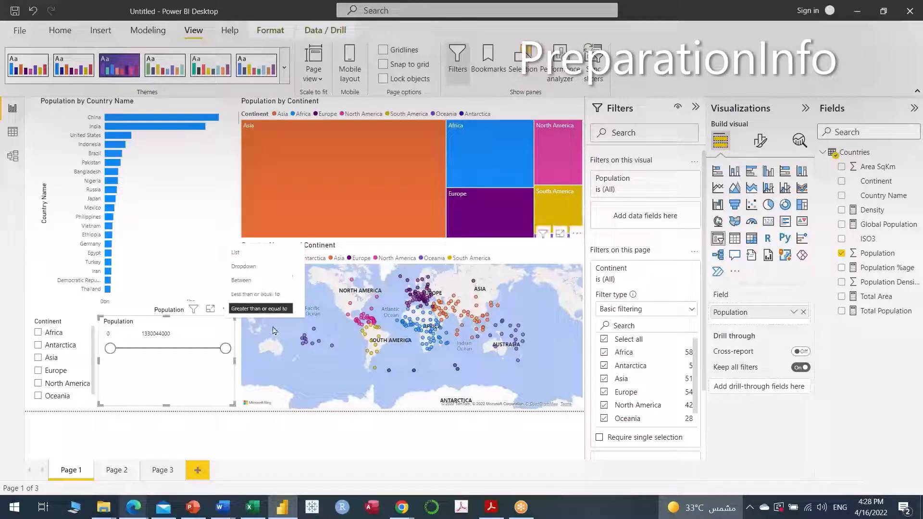
pyautogui.click(261, 280)
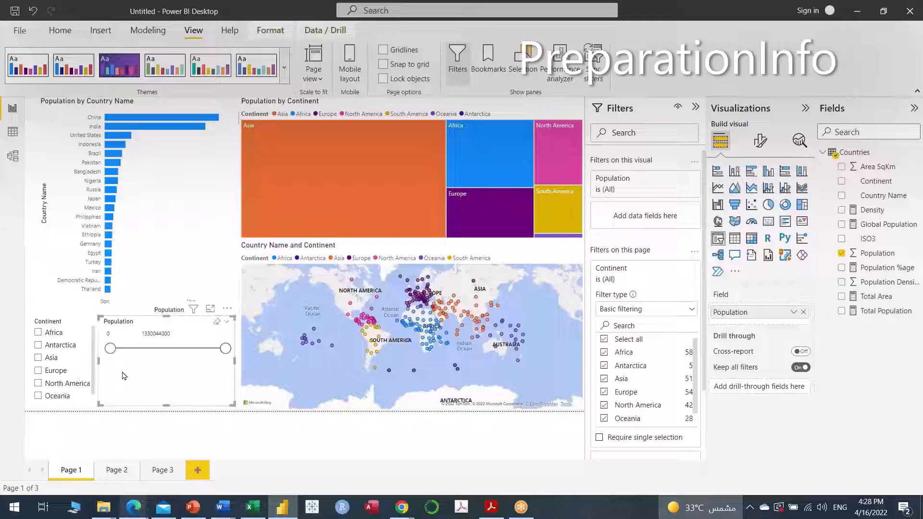
pyautogui.click(226, 323)
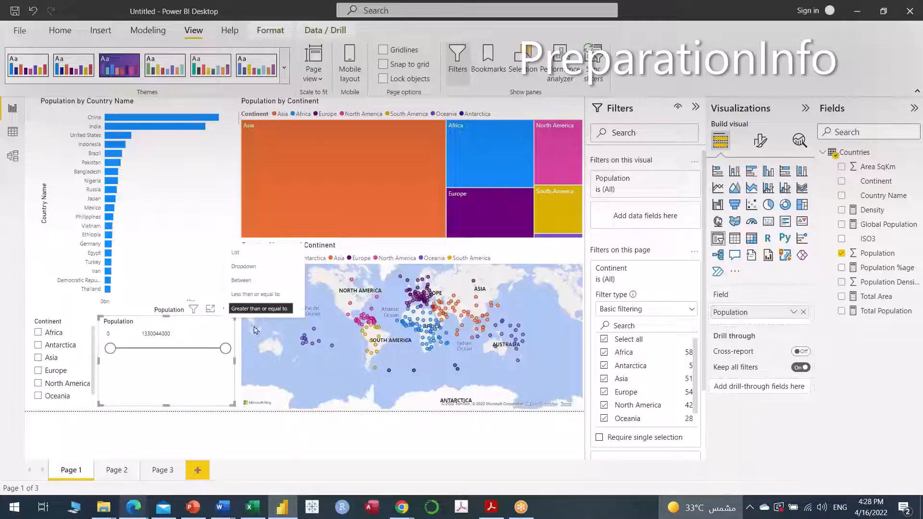
pyautogui.click(261, 296)
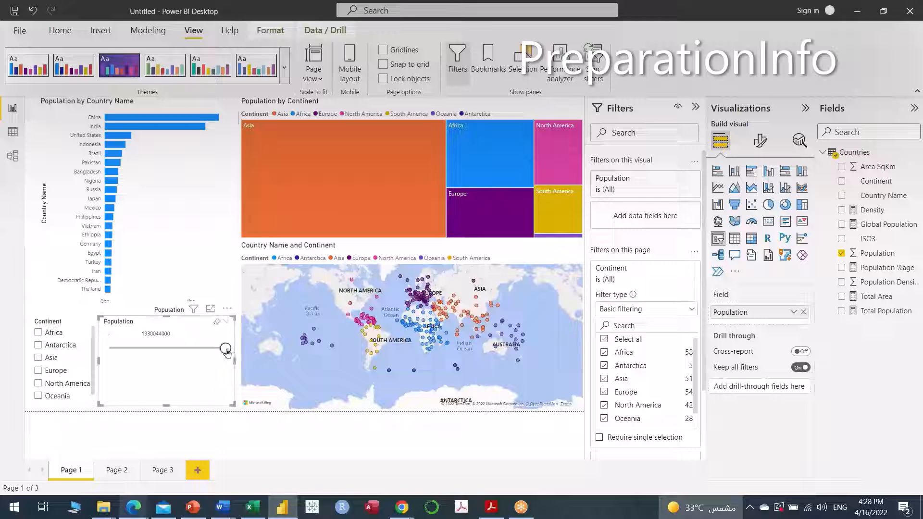
pyautogui.moveTo(226, 351); pyautogui.dragTo(158, 360)
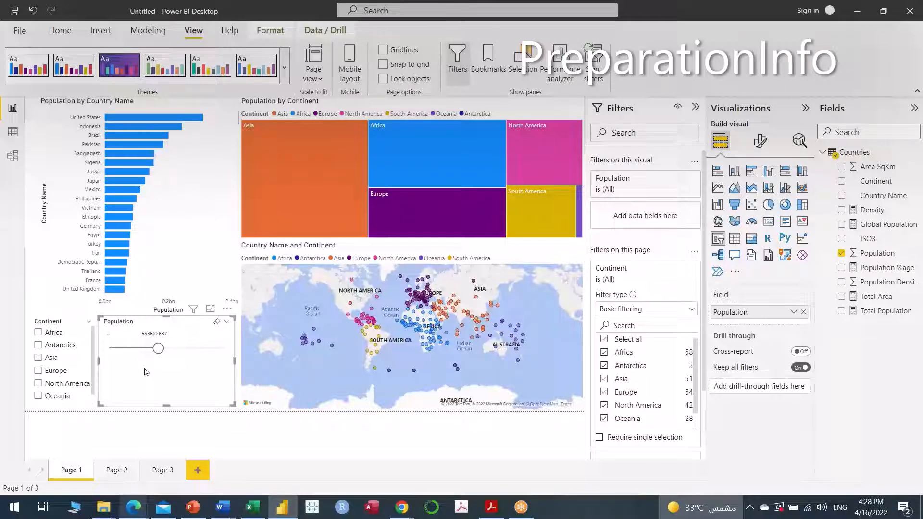
pyautogui.moveTo(158, 348); pyautogui.dragTo(233, 366)
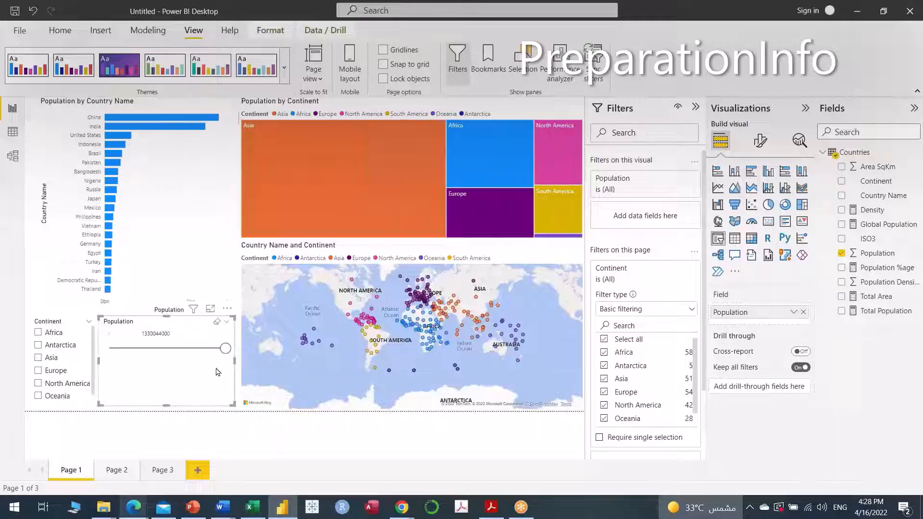
# - Try the Population slicer as Greater than or equal to with a minimum of about 173 million, and return it to the unfiltered Between type
pyautogui.click(227, 323)
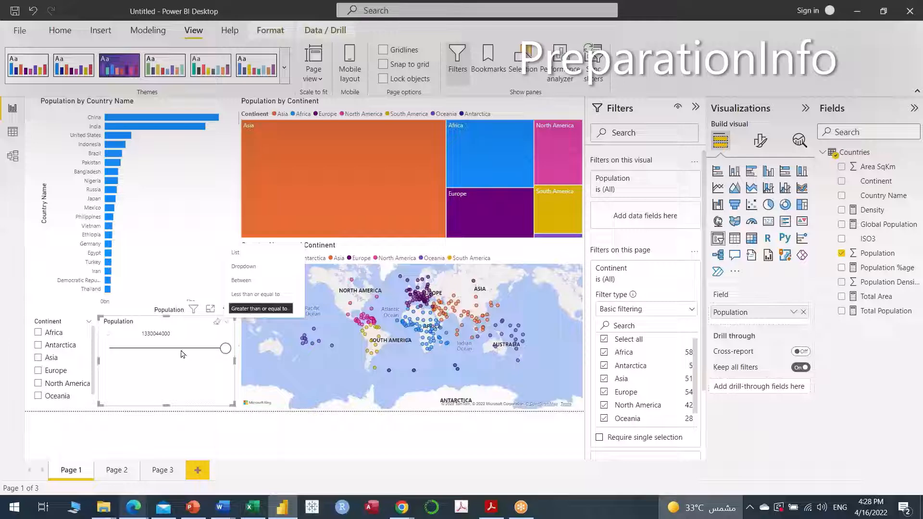
pyautogui.click(261, 310)
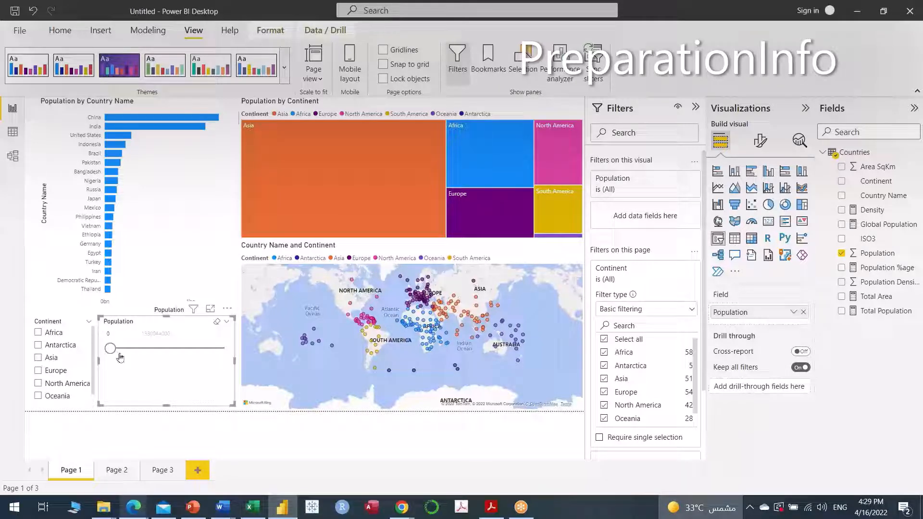
pyautogui.moveTo(110, 348); pyautogui.dragTo(125, 349)
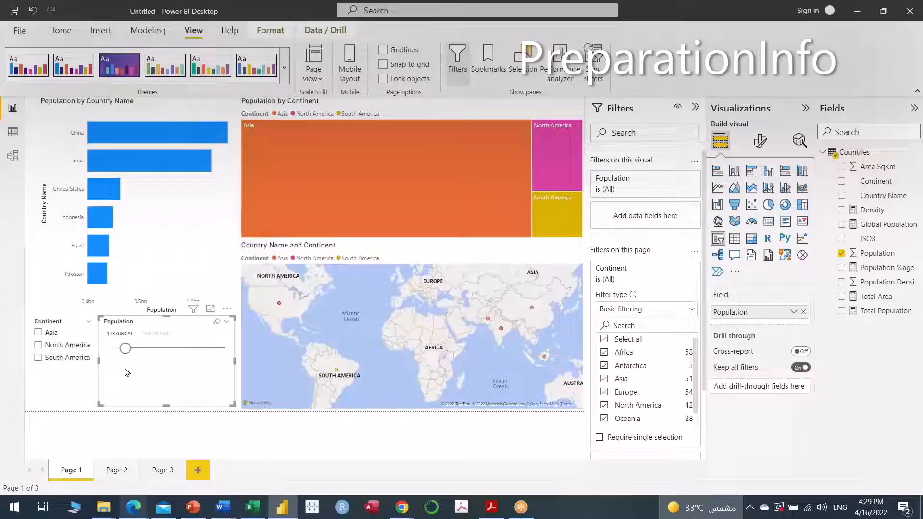
pyautogui.moveTo(126, 350); pyautogui.dragTo(97, 359)
pyautogui.click(227, 321)
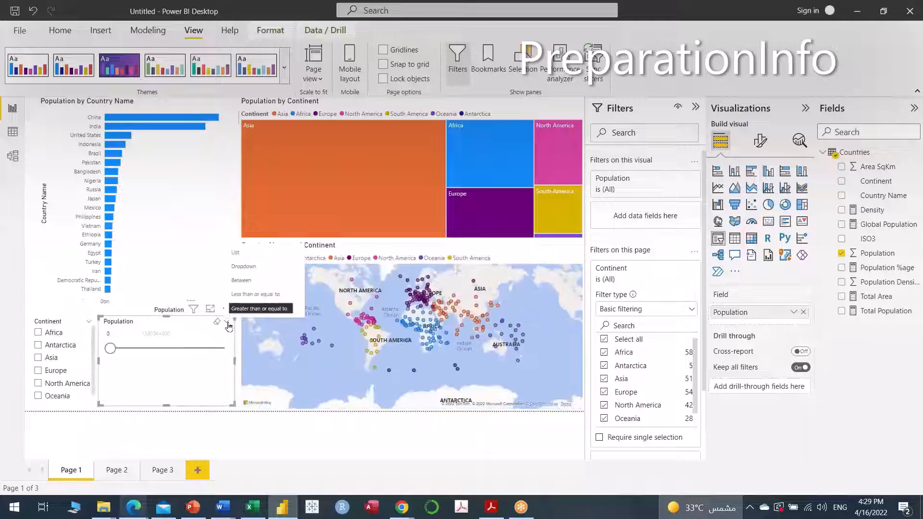
pyautogui.click(248, 281)
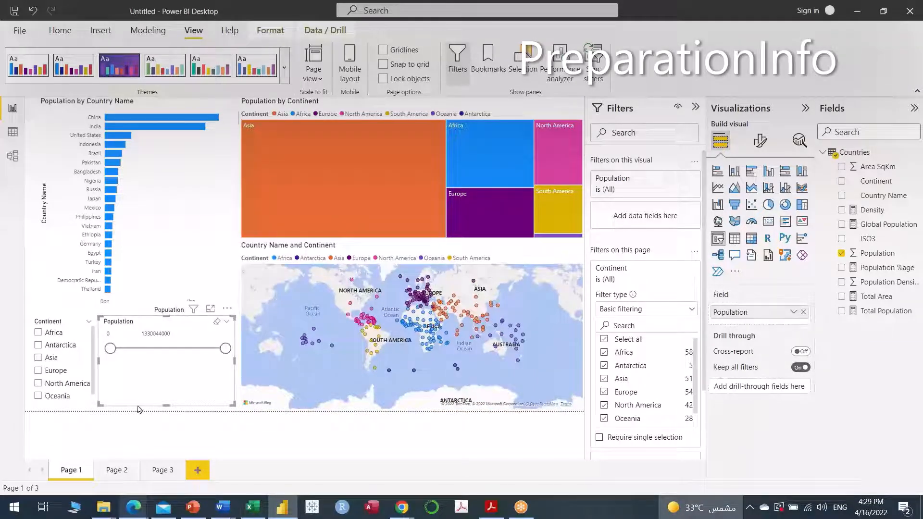
# - Change the Continent slicer from a list to a dropdown
pyautogui.click(89, 327)
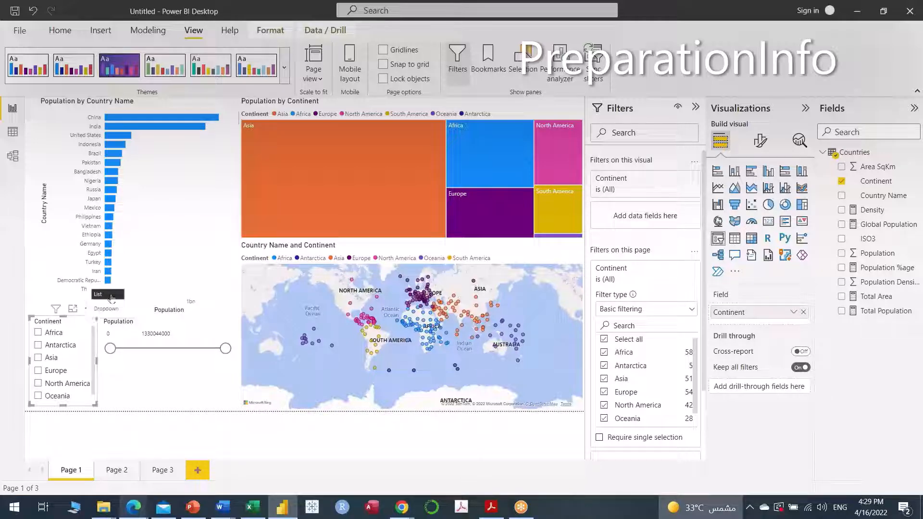
pyautogui.click(108, 309)
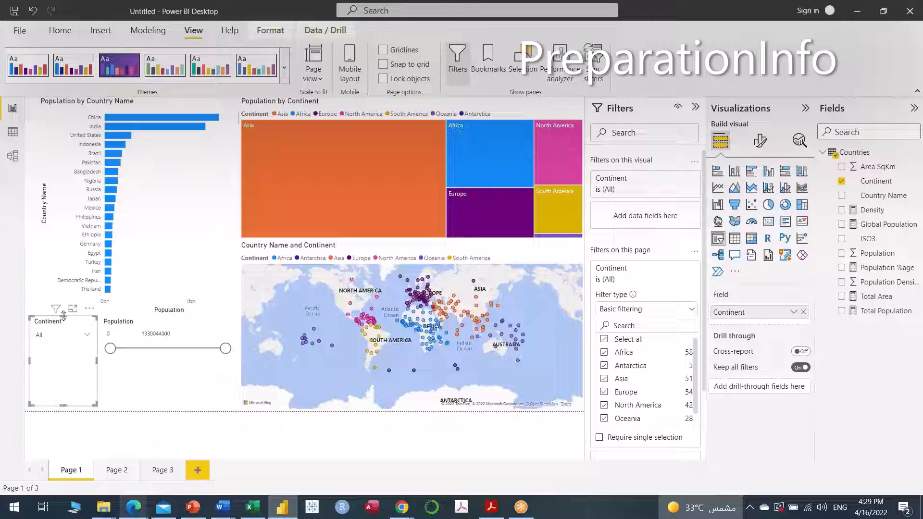
# - Try reducing the Continent slicer's height from its upper edge, and stretch it back to full height
pyautogui.moveTo(63, 317); pyautogui.dragTo(59, 379)
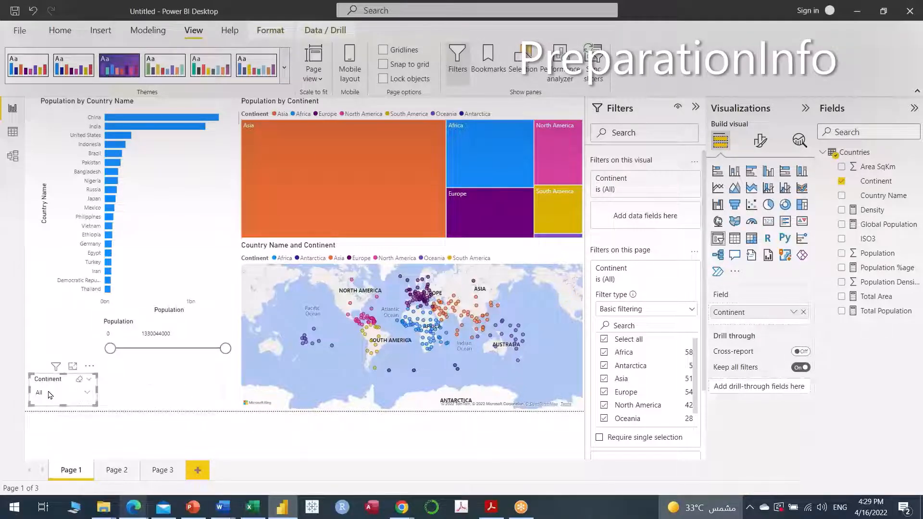
pyautogui.moveTo(56, 367)
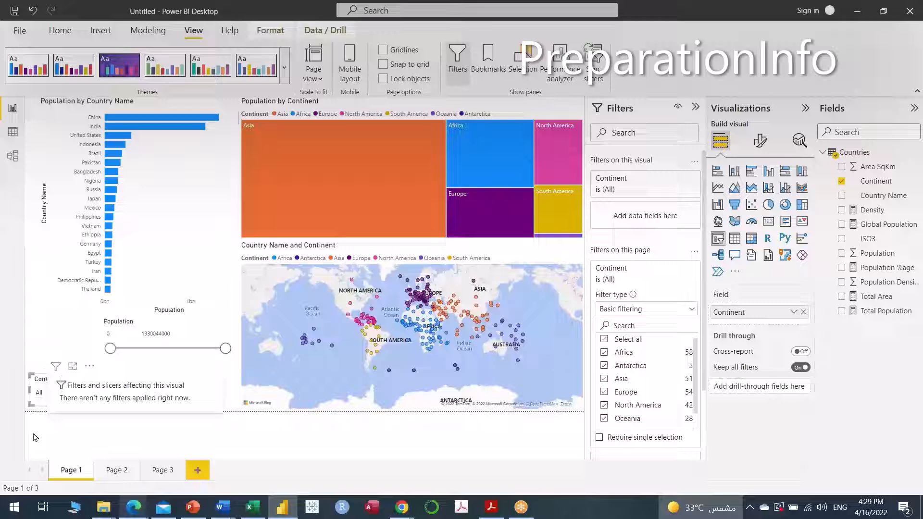
pyautogui.click(28, 367)
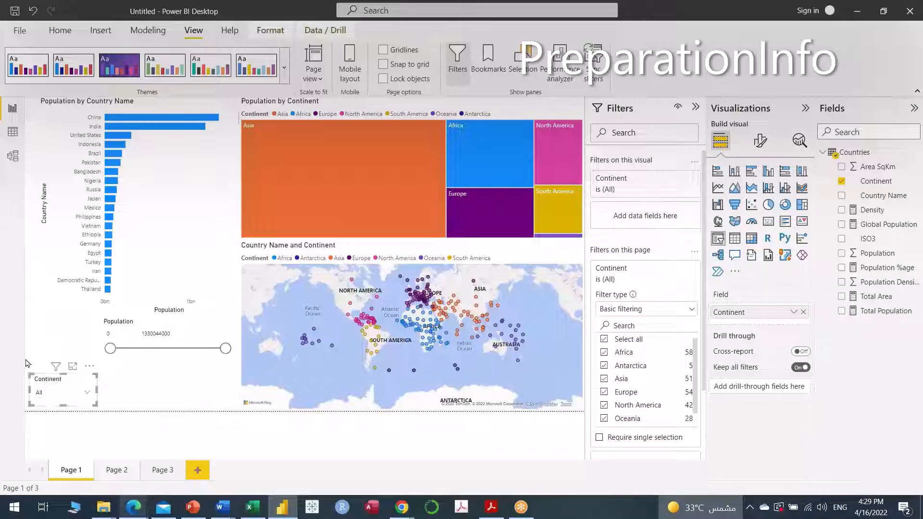
pyautogui.click(56, 382)
pyautogui.moveTo(64, 375); pyautogui.dragTo(62, 323)
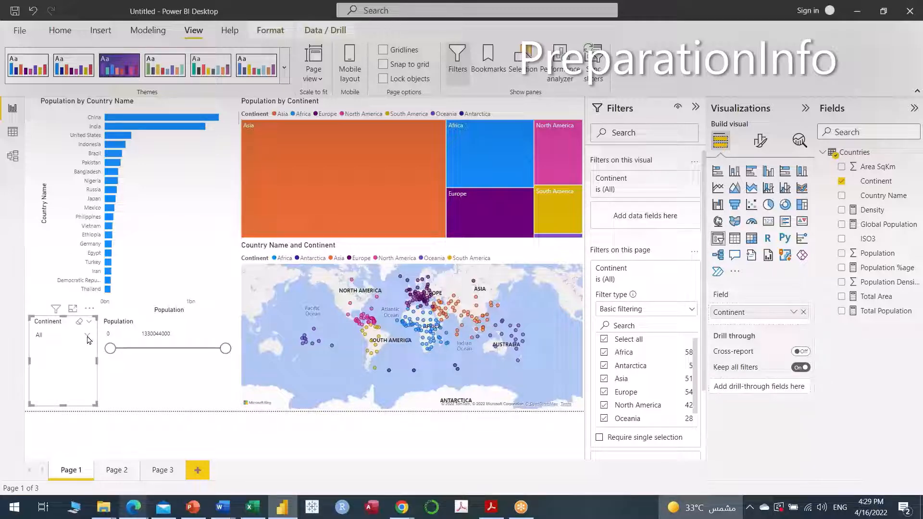
# - Filter the page by Asia with the Continent dropdown slicer
pyautogui.click(88, 336)
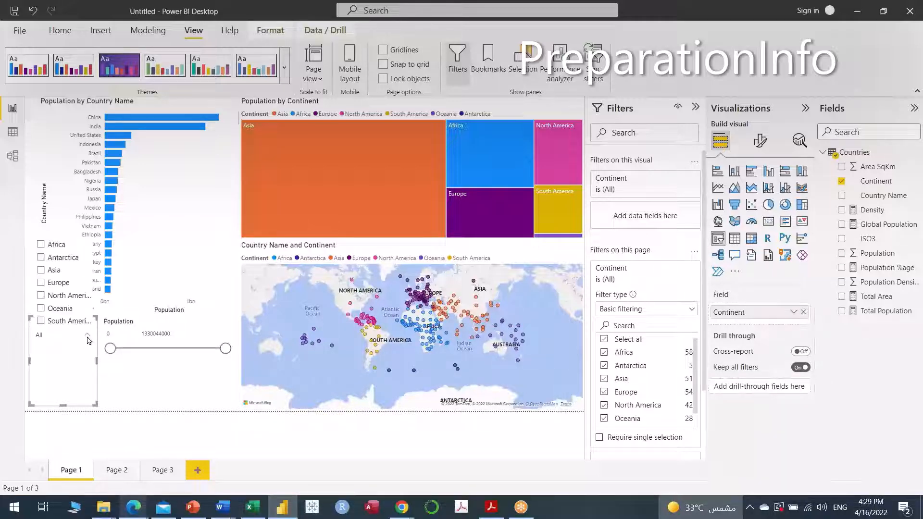
pyautogui.click(41, 271)
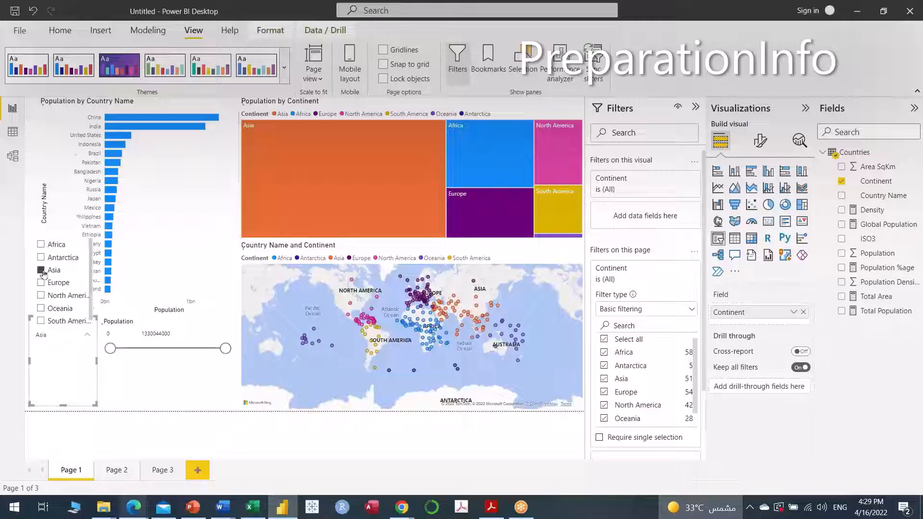
pyautogui.click(138, 448)
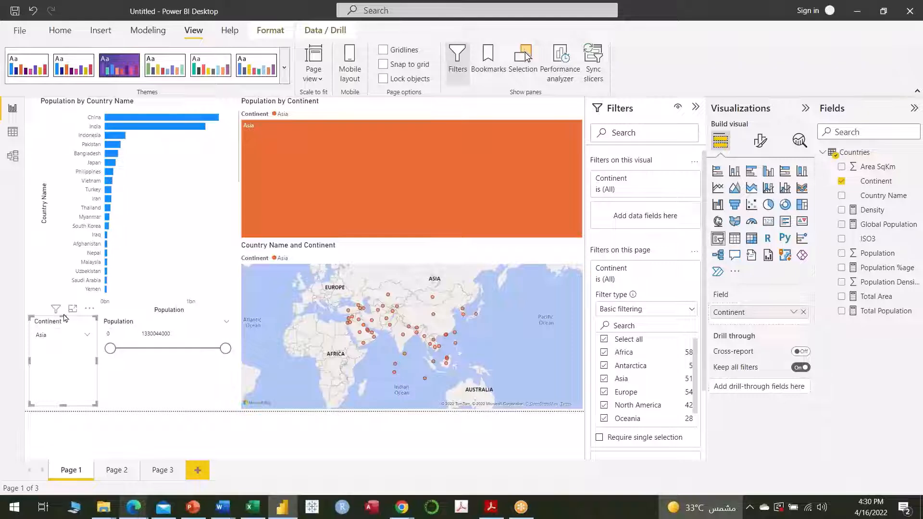
# - Move the Continent slicer slightly down and reduce its height from its upper edge
pyautogui.moveTo(58, 320); pyautogui.dragTo(60, 339)
pyautogui.moveTo(60, 372); pyautogui.dragTo(68, 356)
pyautogui.moveTo(63, 325)
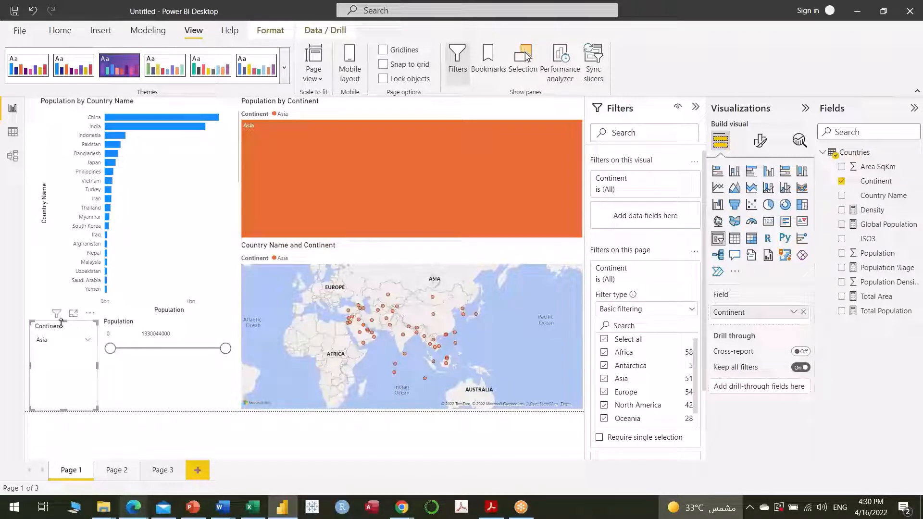
pyautogui.moveTo(62, 322); pyautogui.dragTo(61, 351)
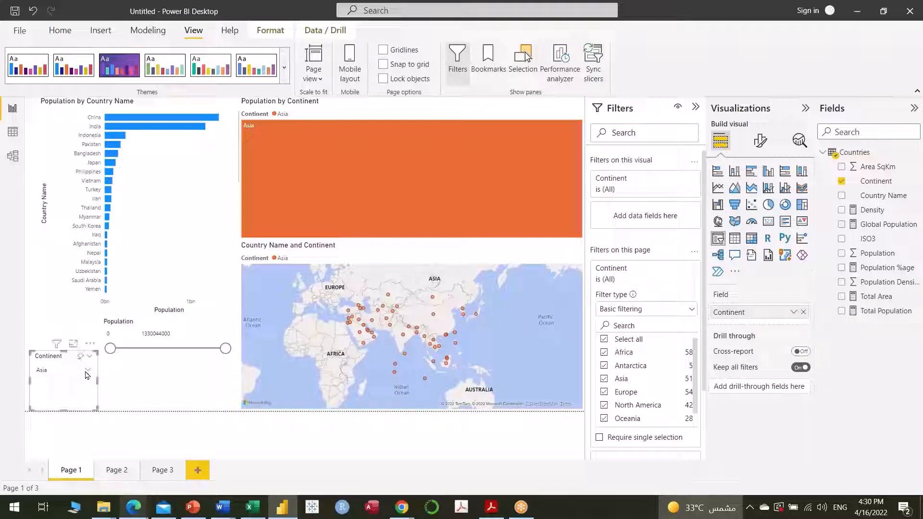
# - Switch the Continent dropdown slicer's selection to Oceania
pyautogui.click(88, 371)
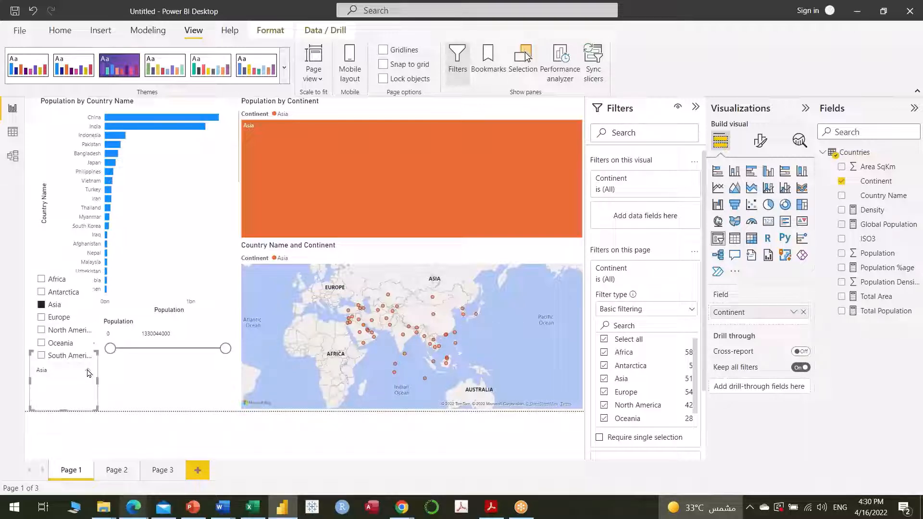
pyautogui.click(54, 344)
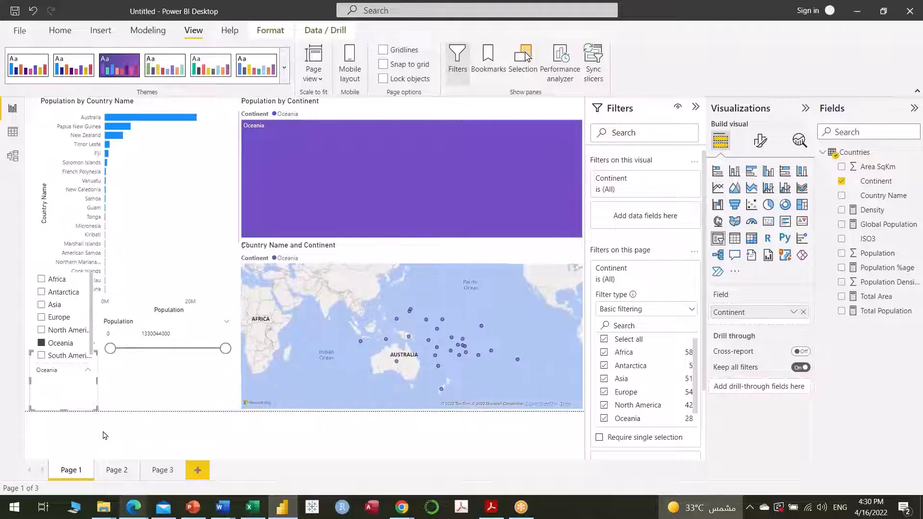
# - Lower the Population slicer's upper edge to align with the Continent slicer, and extend the Population by Country Name bar chart down to the slicers
pyautogui.click(151, 359)
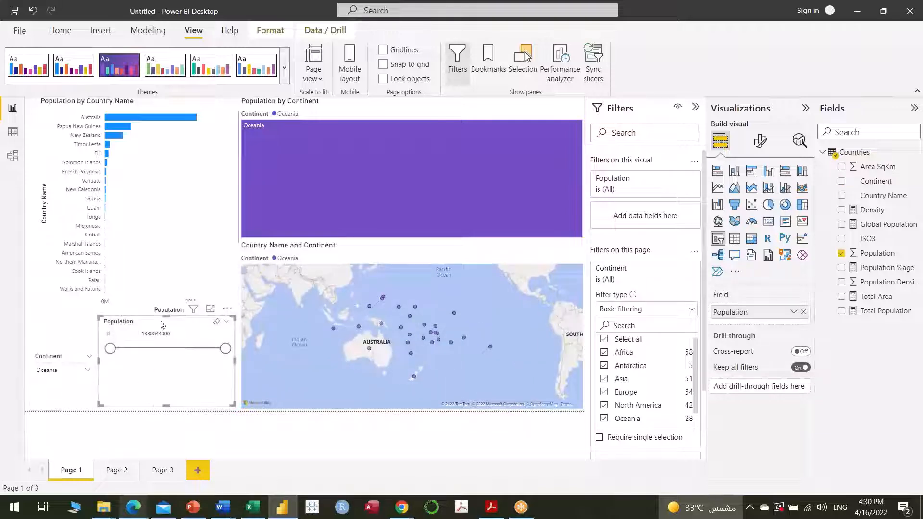
pyautogui.moveTo(167, 320); pyautogui.dragTo(168, 352)
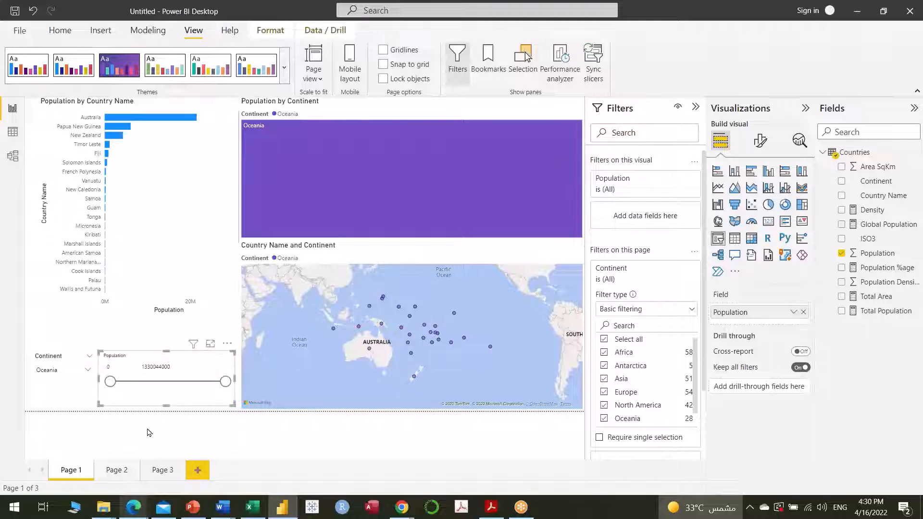
pyautogui.click(160, 332)
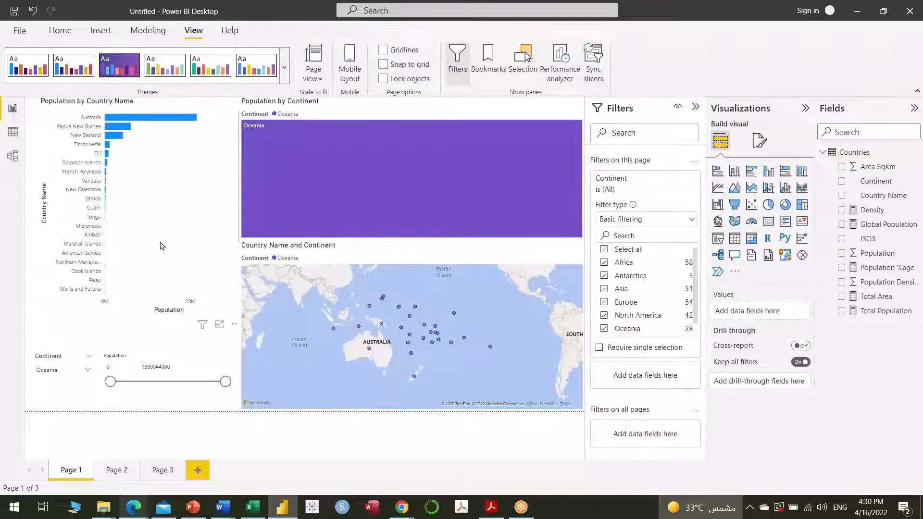
pyautogui.click(152, 249)
pyautogui.moveTo(140, 313); pyautogui.dragTo(140, 353)
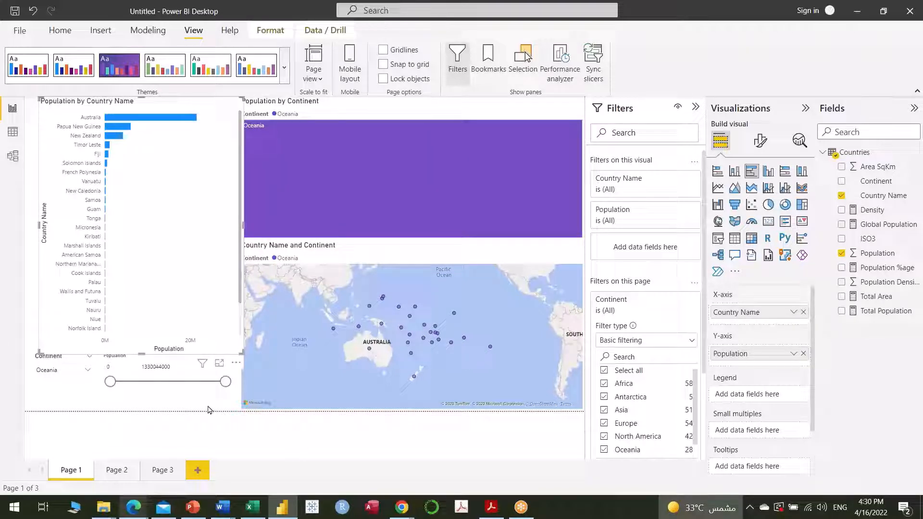
# - Clear the Oceania selection from the Continent slicer
pyautogui.click(82, 402)
pyautogui.click(90, 372)
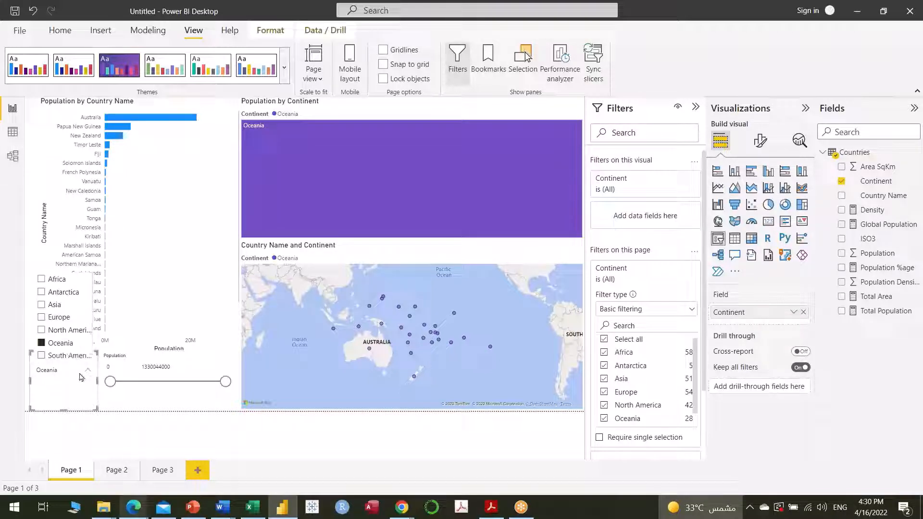
pyautogui.click(74, 383)
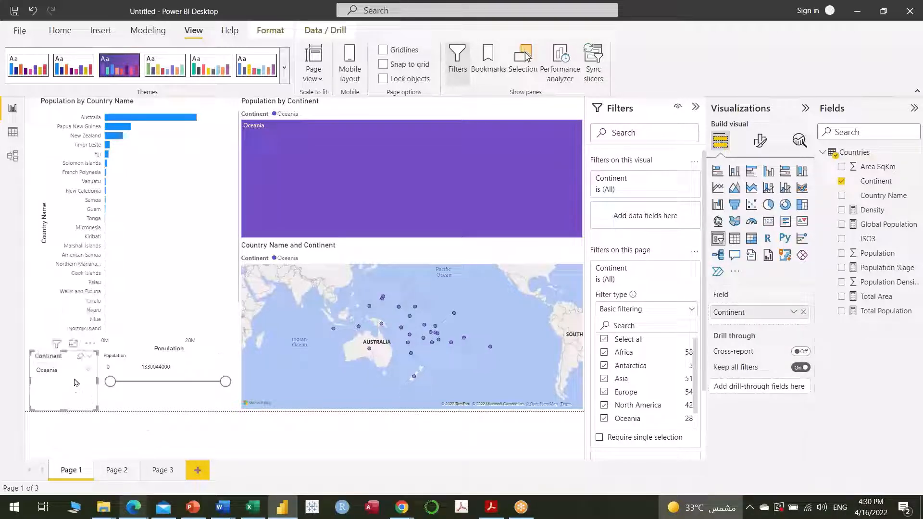
pyautogui.click(80, 355)
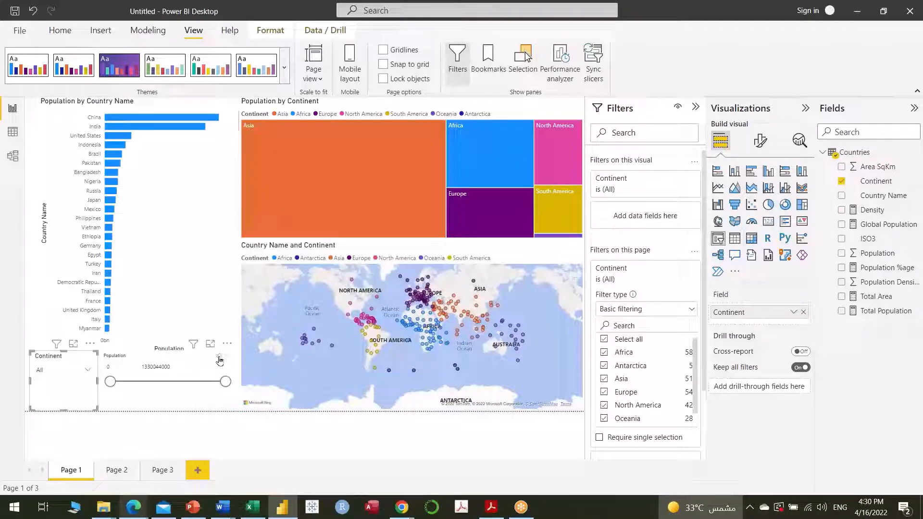
pyautogui.click(220, 372)
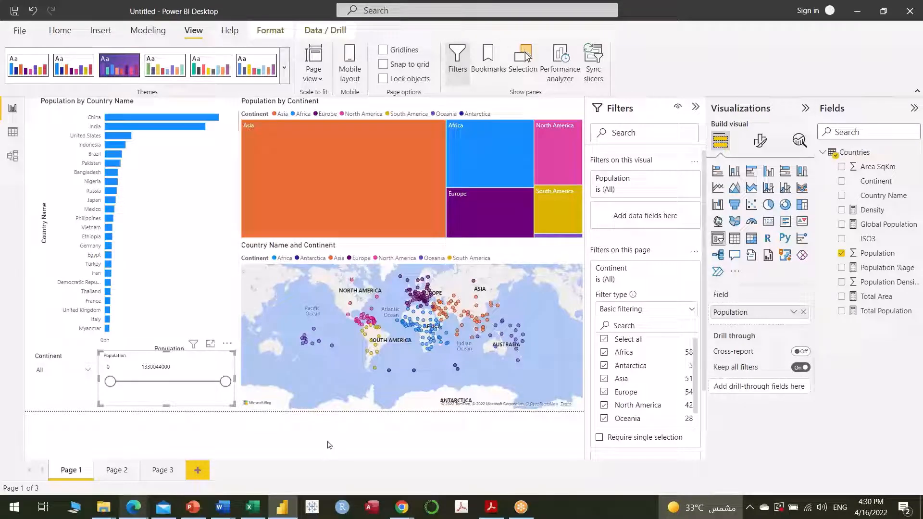
pyautogui.scroll(5, 346, 388)
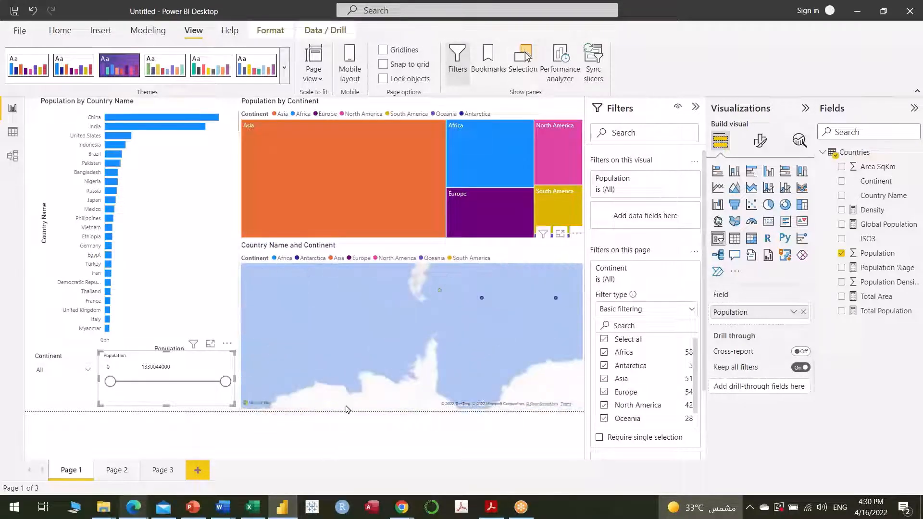
# - Zoom the Country Name and Continent map out and recentre it so that all continents are in view
pyautogui.scroll(-5, 368, 335)
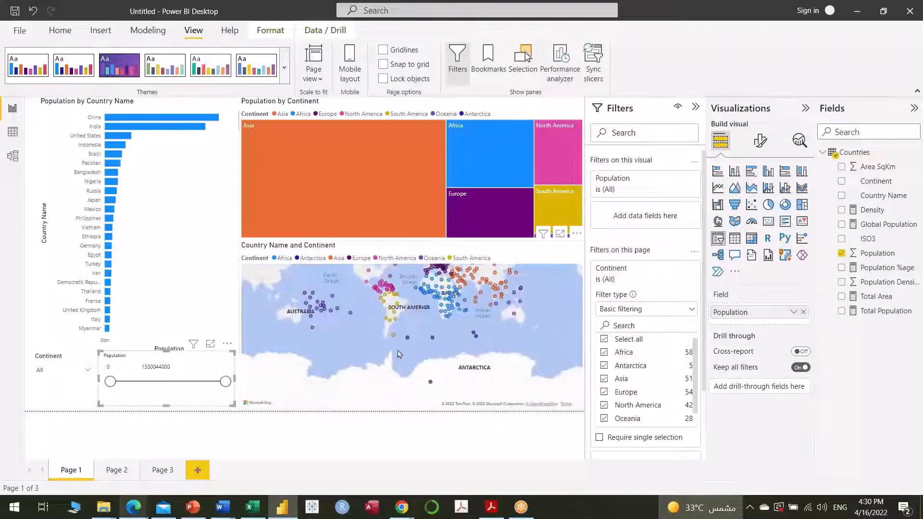
pyautogui.scroll(4, 398, 354)
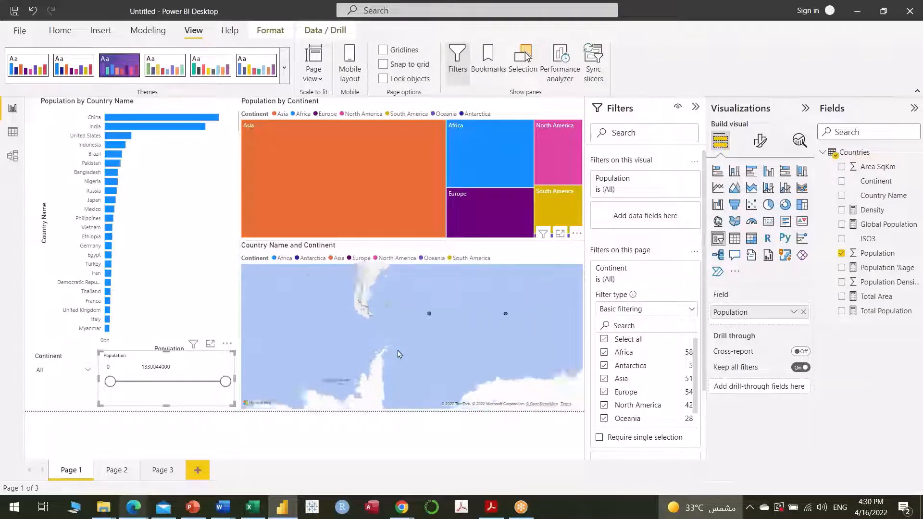
pyautogui.scroll(-4, 398, 354)
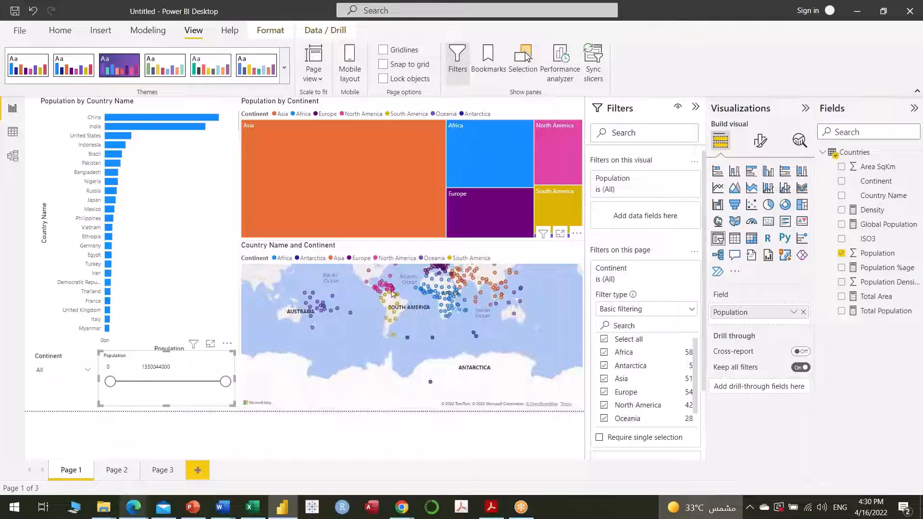
pyautogui.click(392, 293)
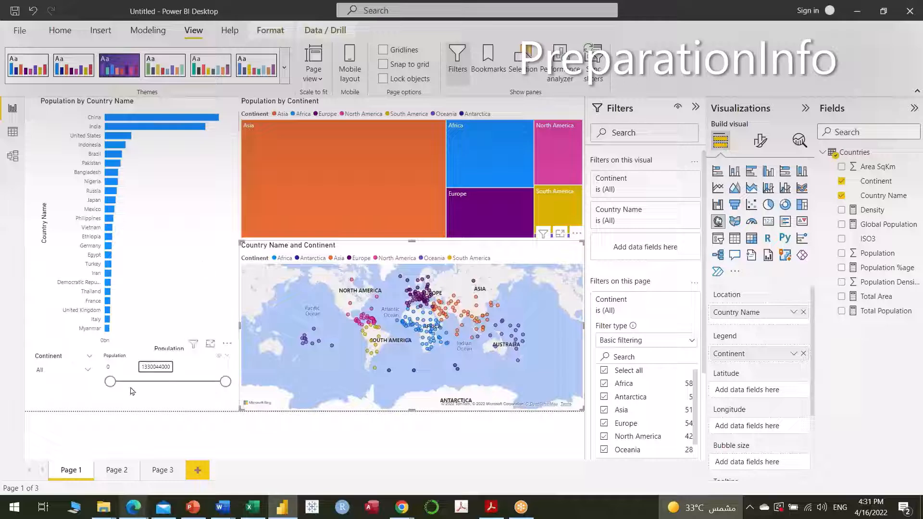
# - Look over the options offered by the Continent slicer and close its list
pyautogui.click(88, 371)
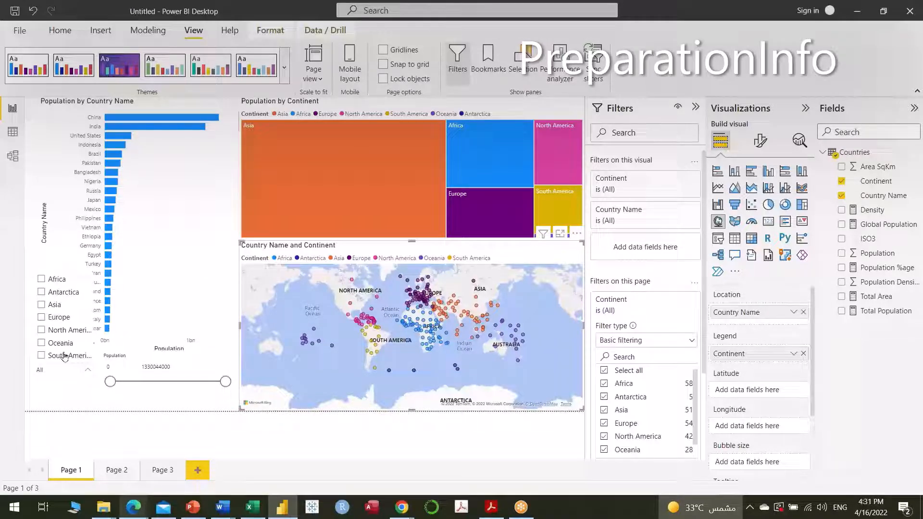
pyautogui.click(215, 442)
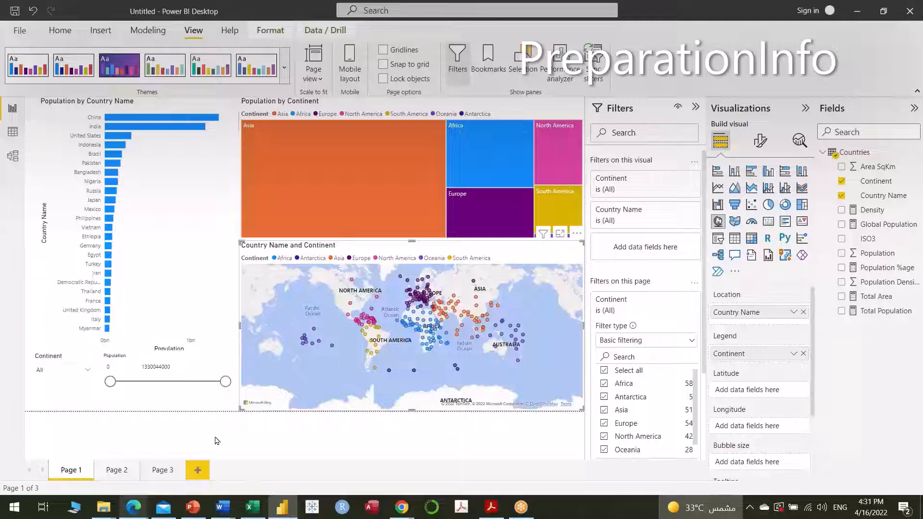